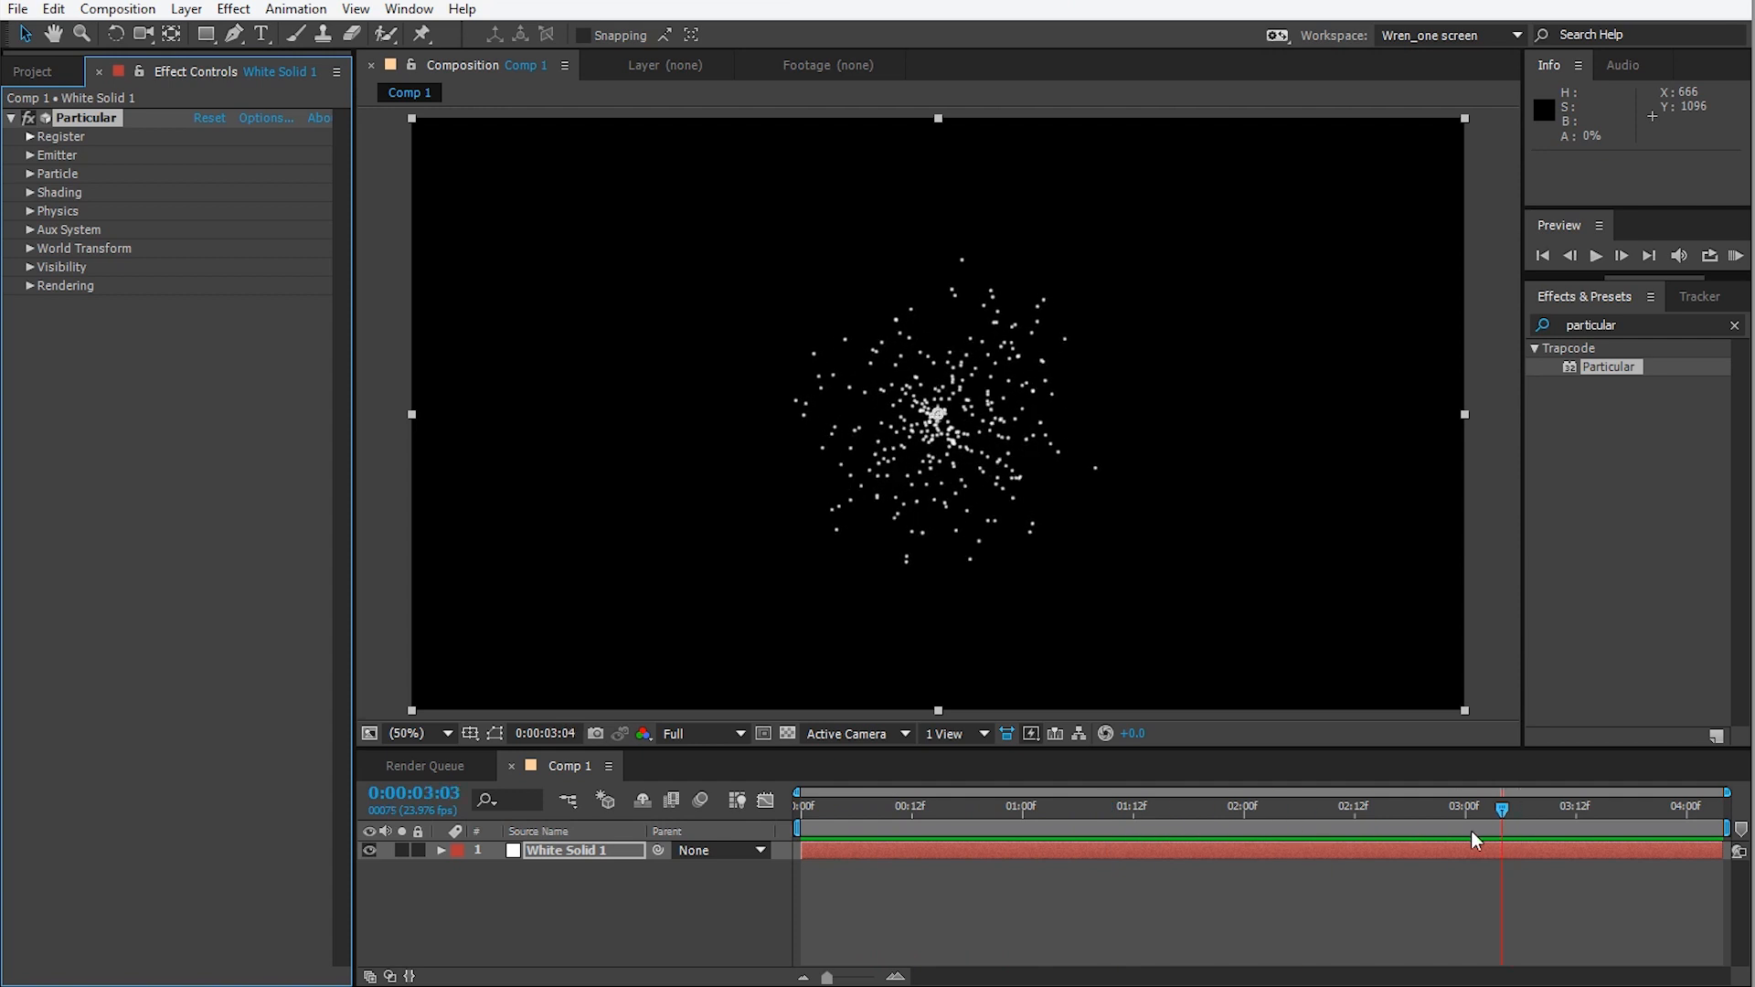
# Move the Particular emitter around the composition and place it near the centre, at about 846, 572.
pyautogui.click(30, 155)
pyautogui.click(205, 210)
pyautogui.click(571, 422)
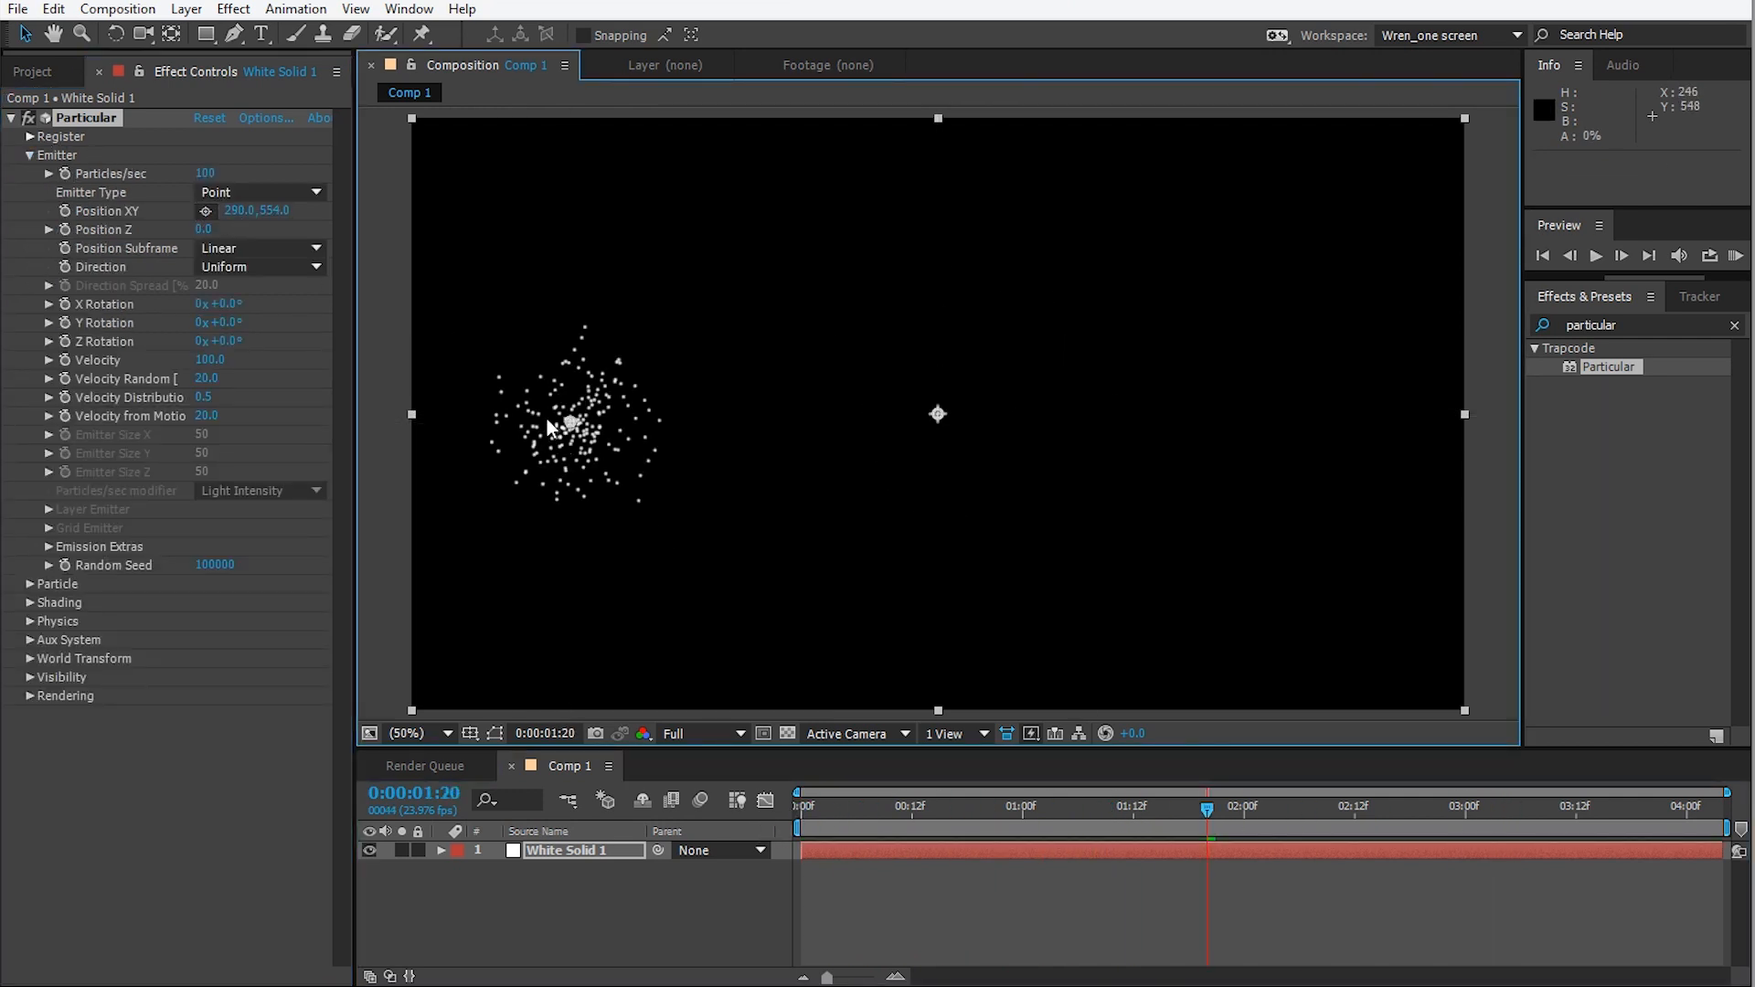
pyautogui.moveTo(546, 421); pyautogui.dragTo(902, 544)
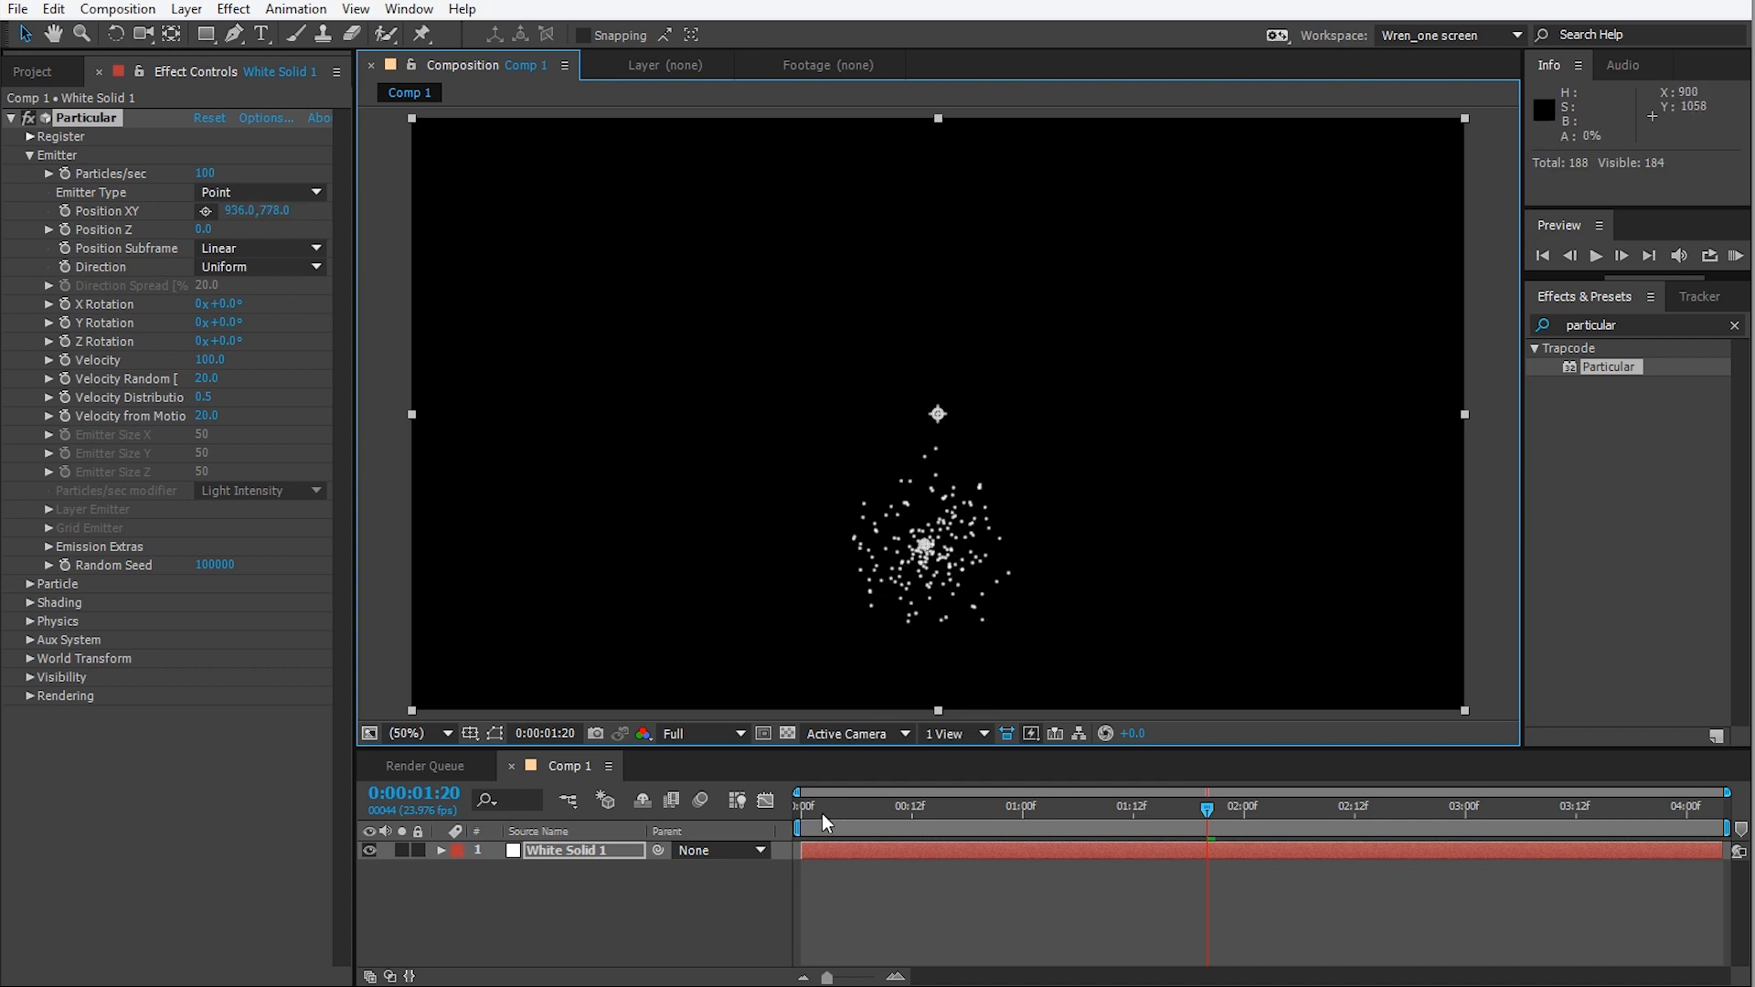
pyautogui.moveTo(823, 817); pyautogui.dragTo(1252, 832)
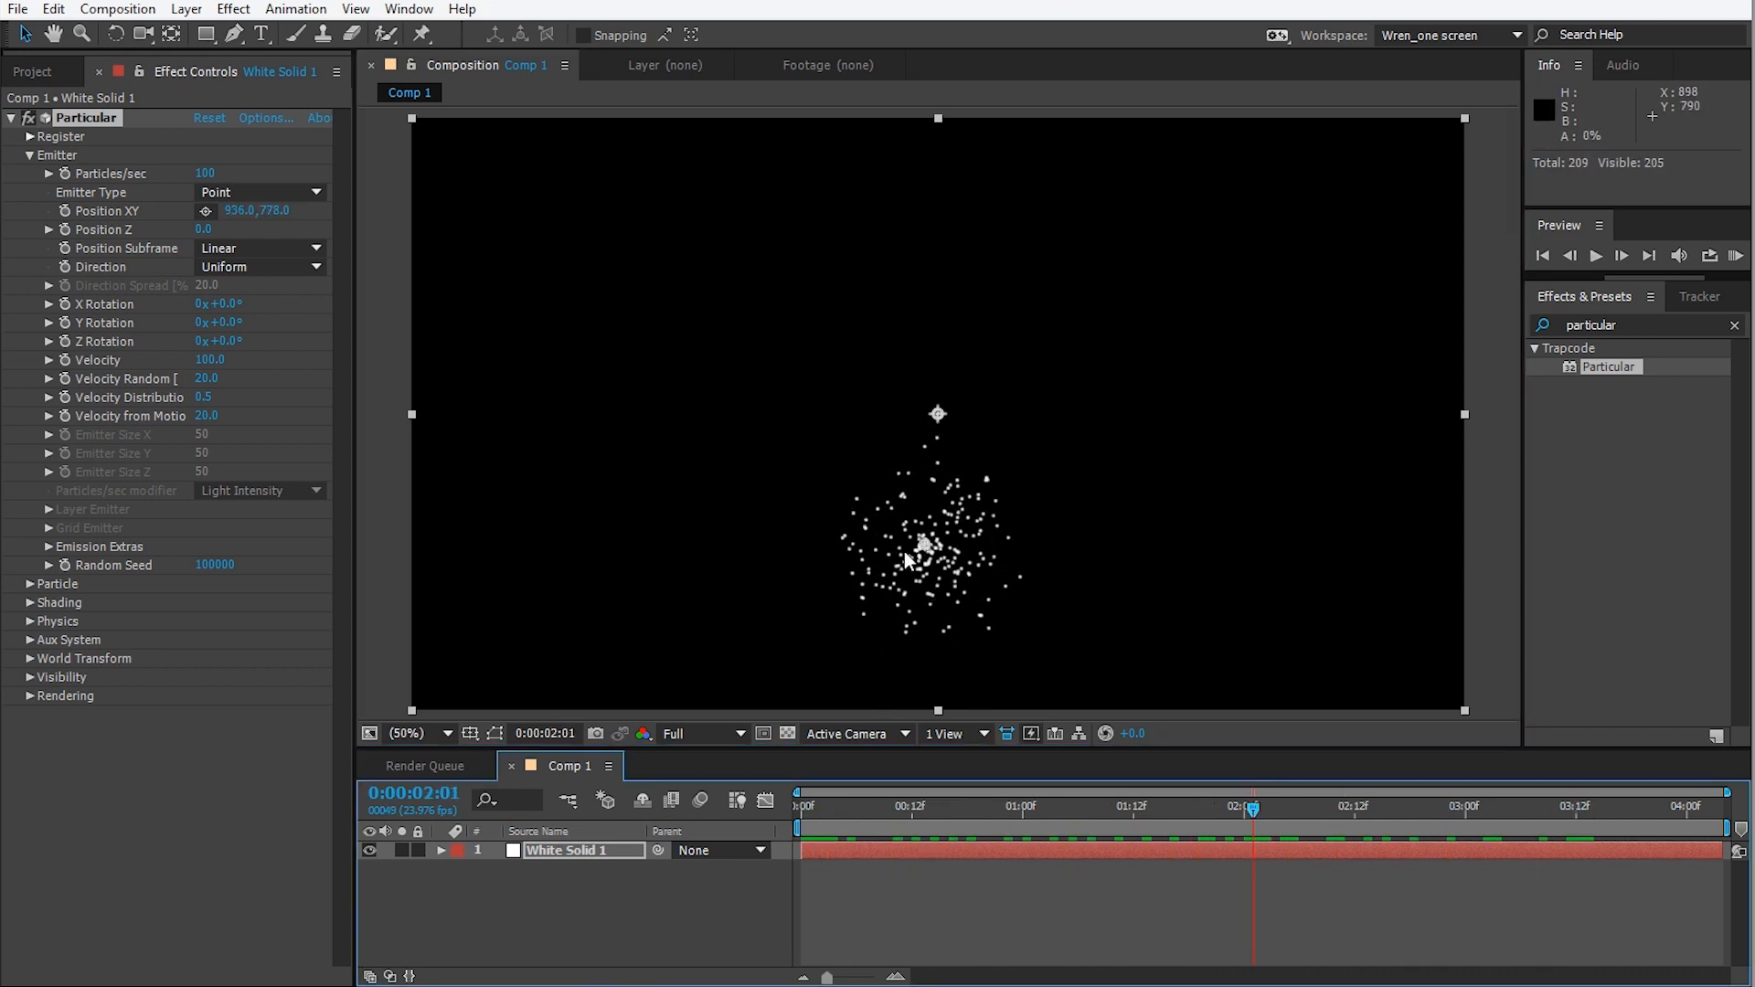
pyautogui.moveTo(903, 551); pyautogui.dragTo(876, 433)
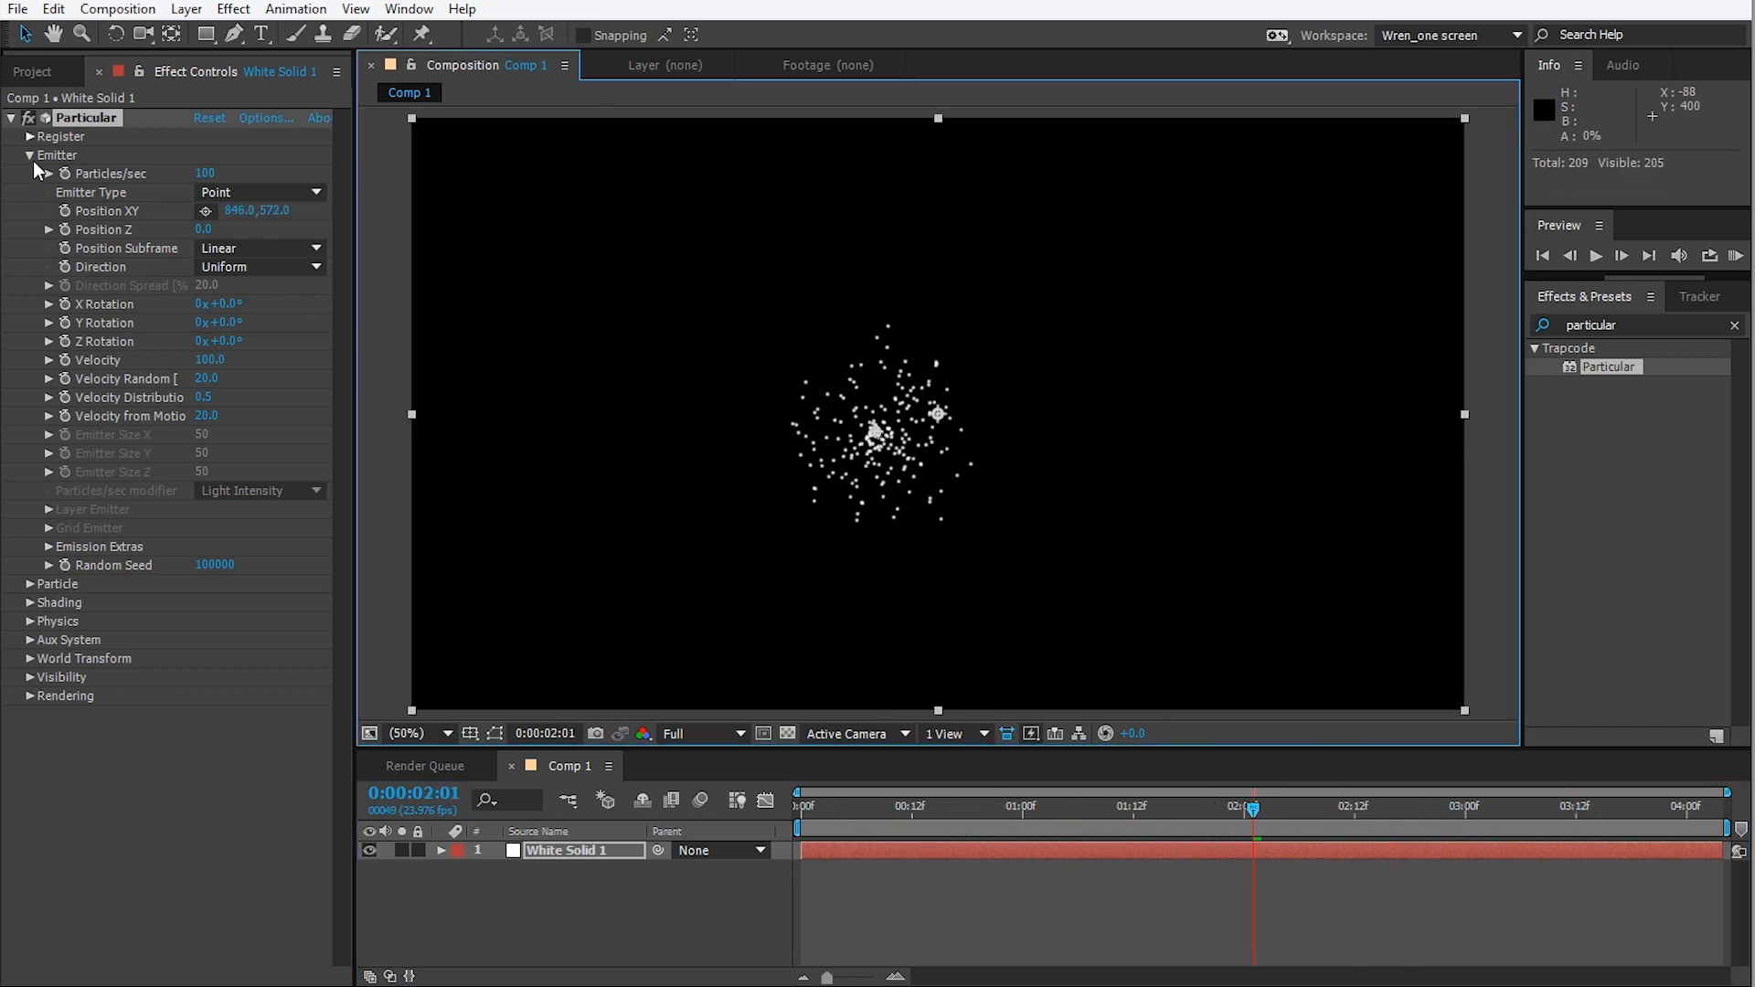
# Set the emitter's Particles/sec to 780 and its Position Z to 1000.
pyautogui.moveTo(205, 173); pyautogui.dragTo(340, 182)
pyautogui.moveTo(856, 811); pyautogui.dragTo(1142, 810)
pyautogui.moveTo(212, 174); pyautogui.dragTo(216, 271)
pyautogui.click(209, 227)
pyautogui.write('1000')
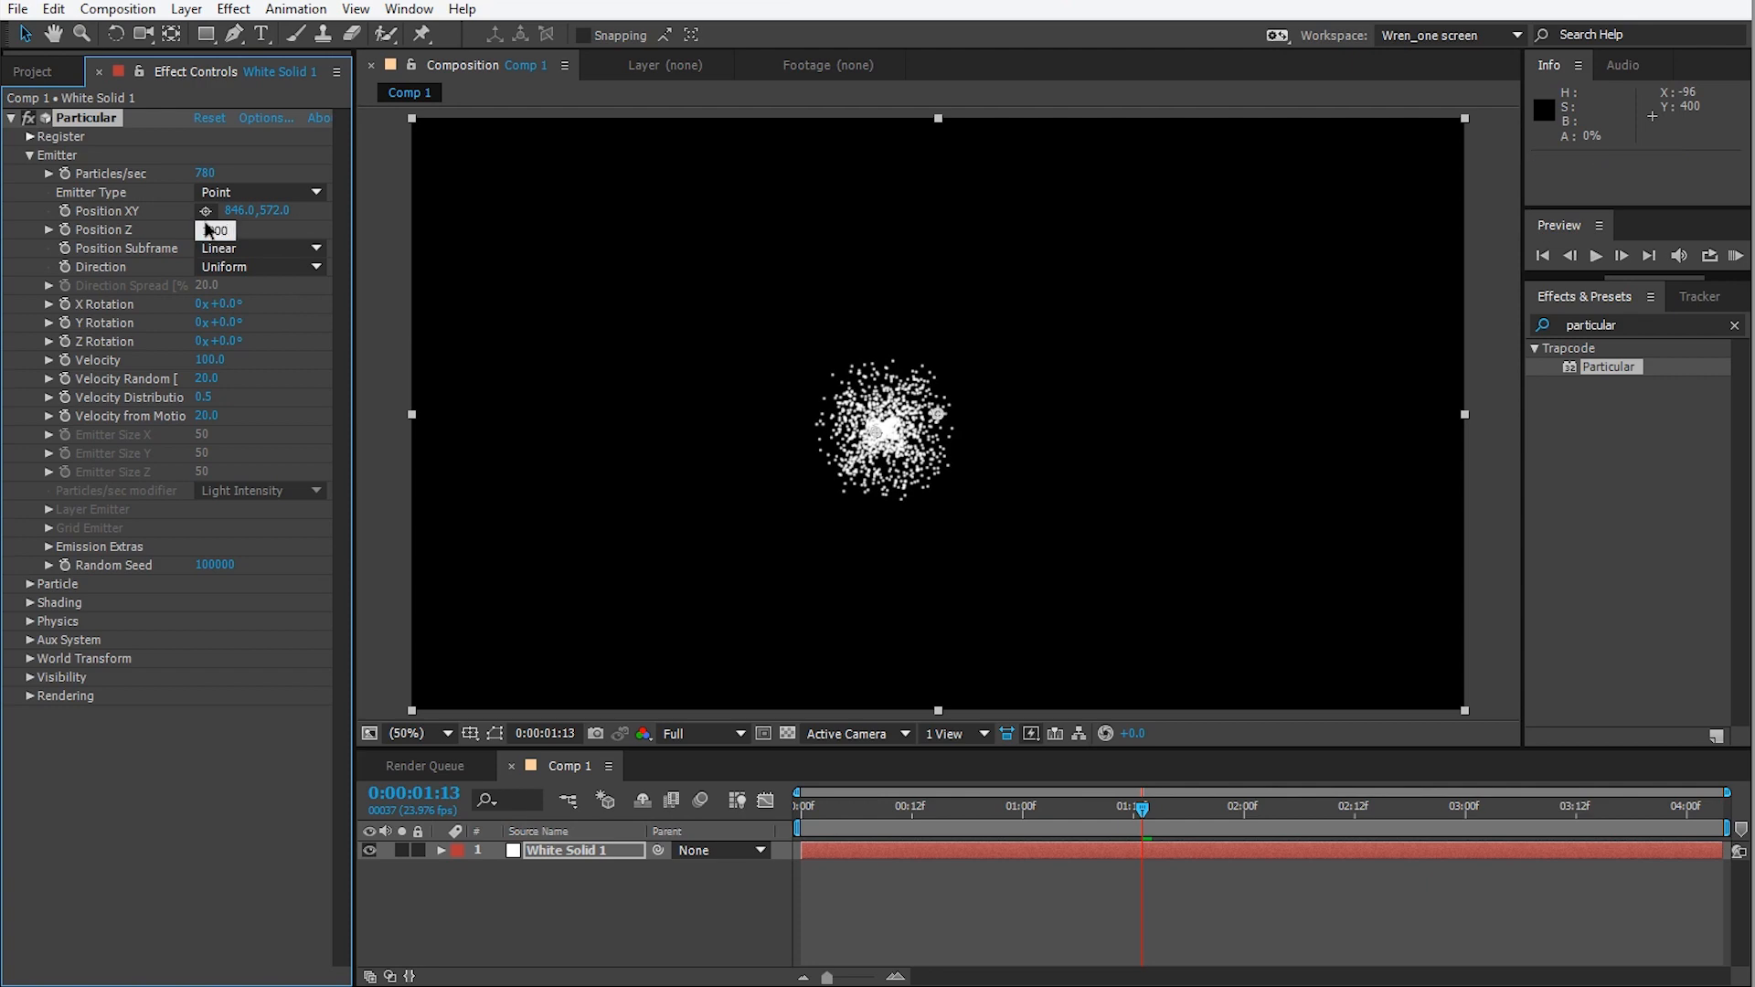
pyautogui.press('Return')
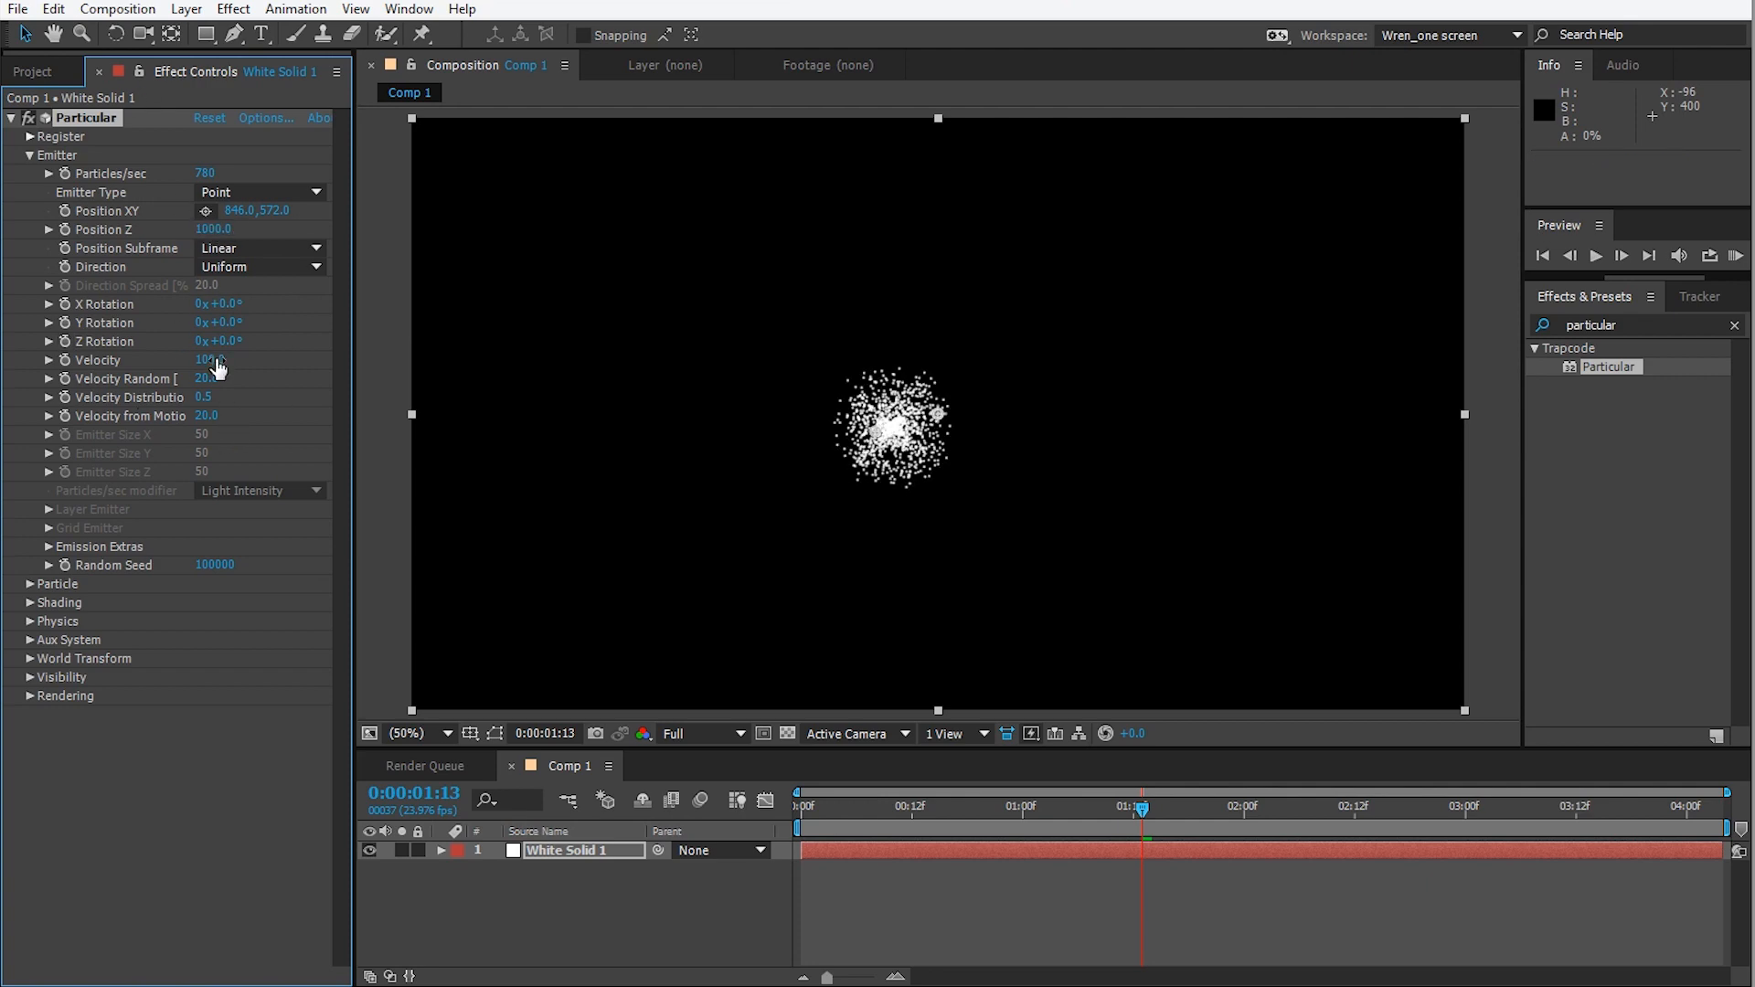
# Set the emitter's Velocity to 300, Velocity Random to 80 and Velocity Distribution to 2.
pyautogui.moveTo(218, 367); pyautogui.dragTo(681, 389)
pyautogui.moveTo(203, 397); pyautogui.dragTo(46, 475)
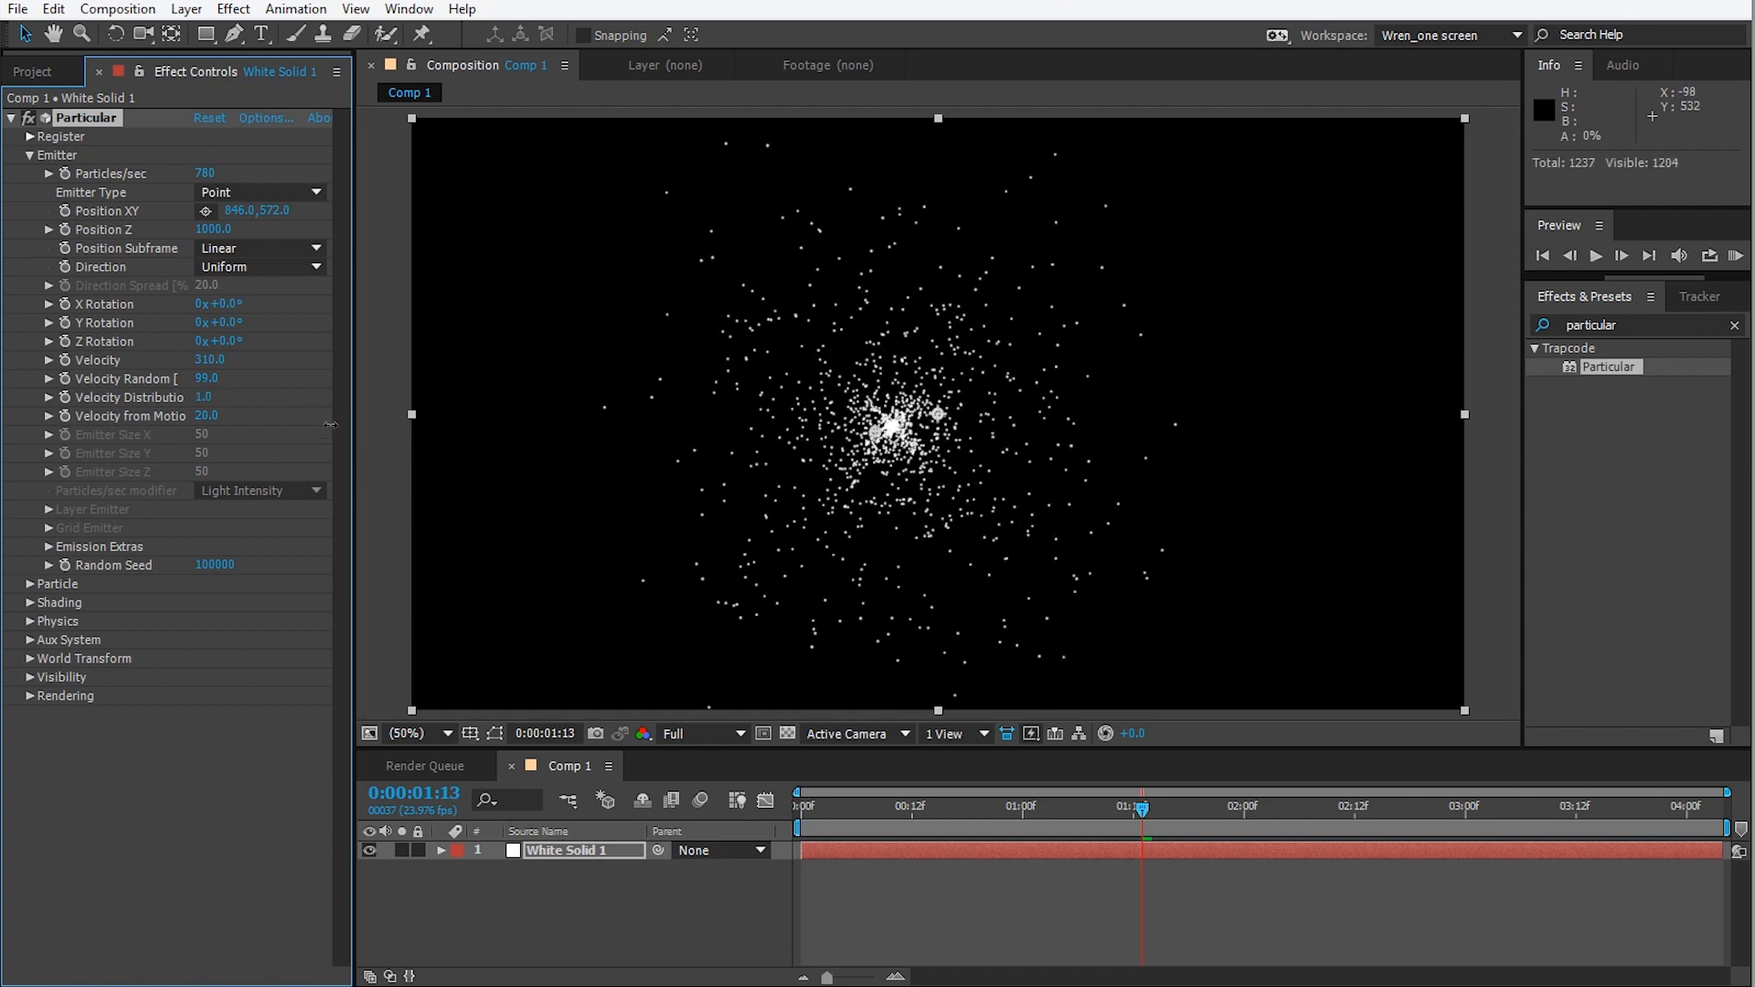
pyautogui.click(206, 396)
pyautogui.write('2')
pyautogui.press('Return')
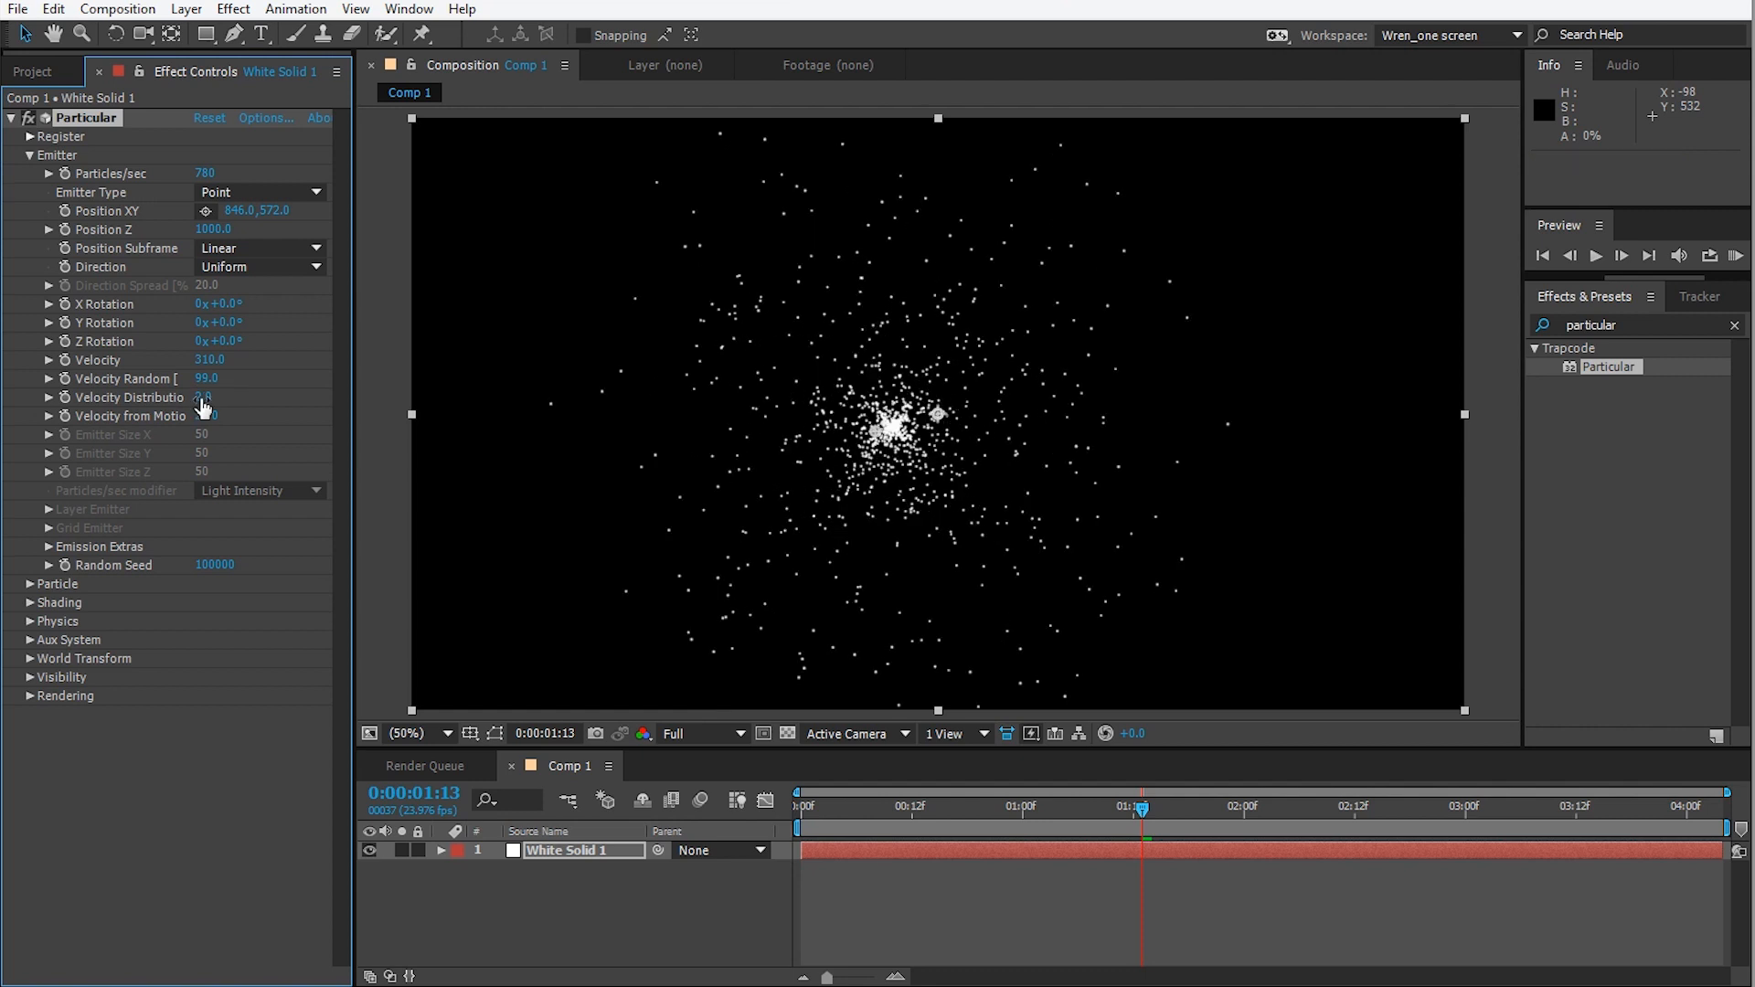
pyautogui.click(206, 378)
pyautogui.write('80')
pyautogui.press('Return')
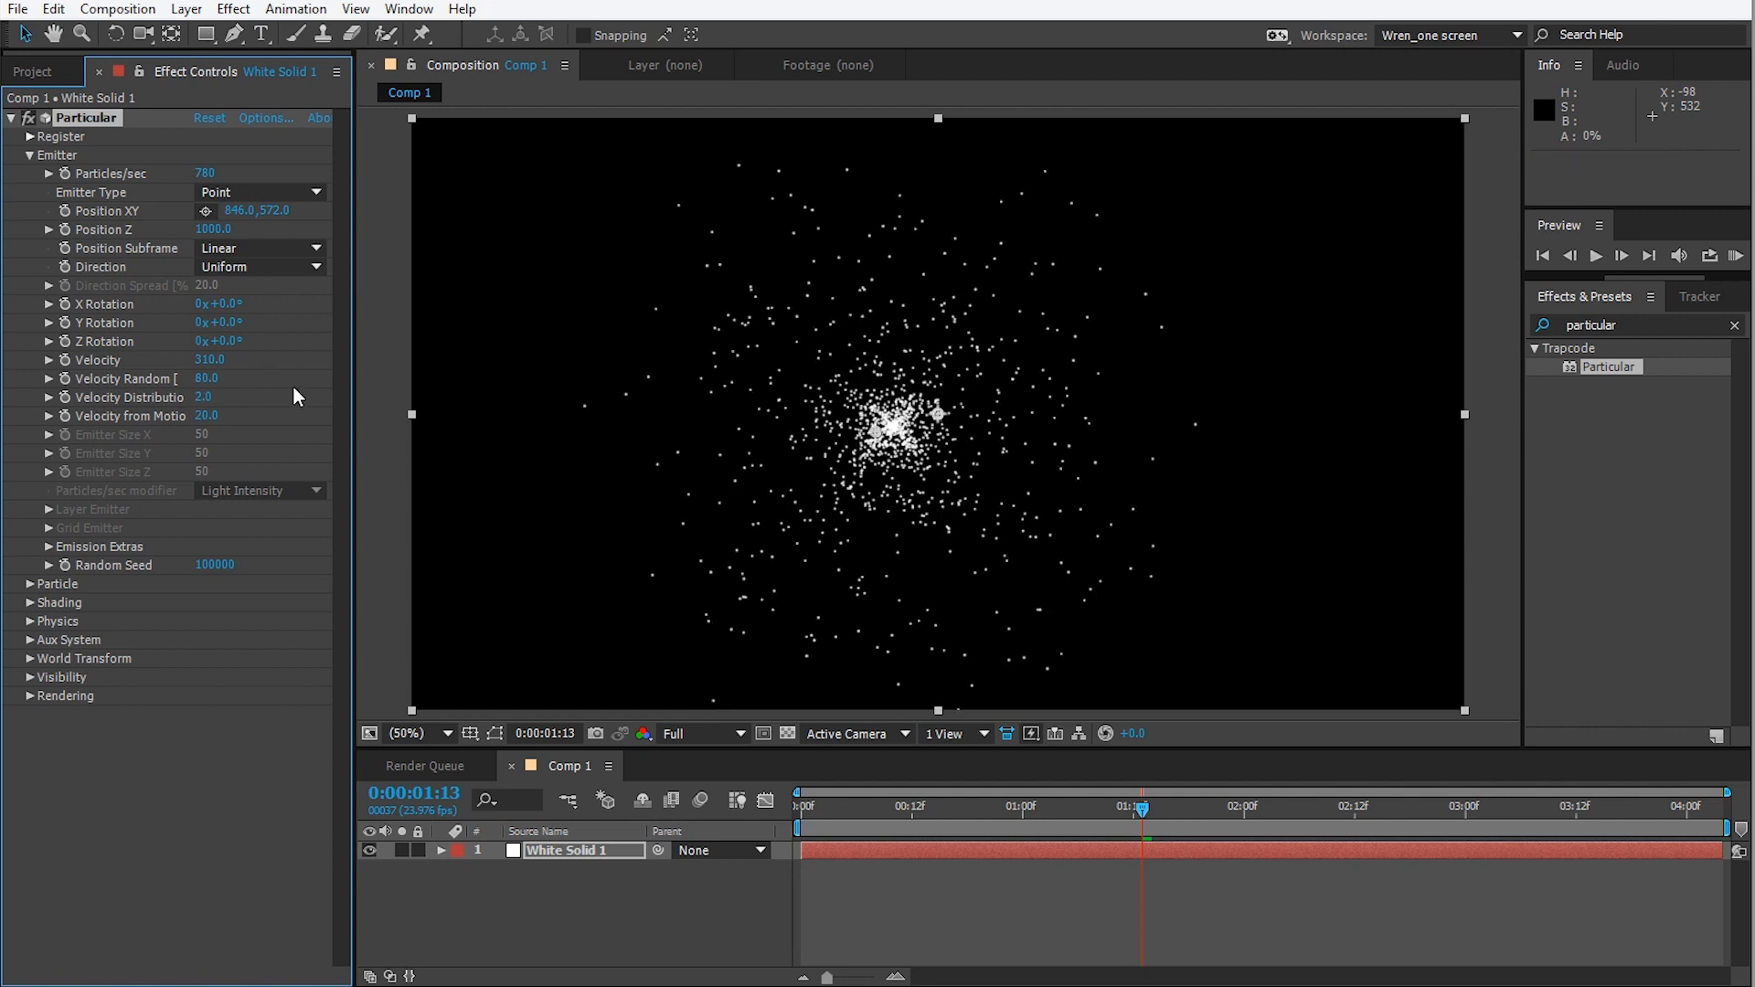
pyautogui.moveTo(210, 359); pyautogui.dragTo(245, 376)
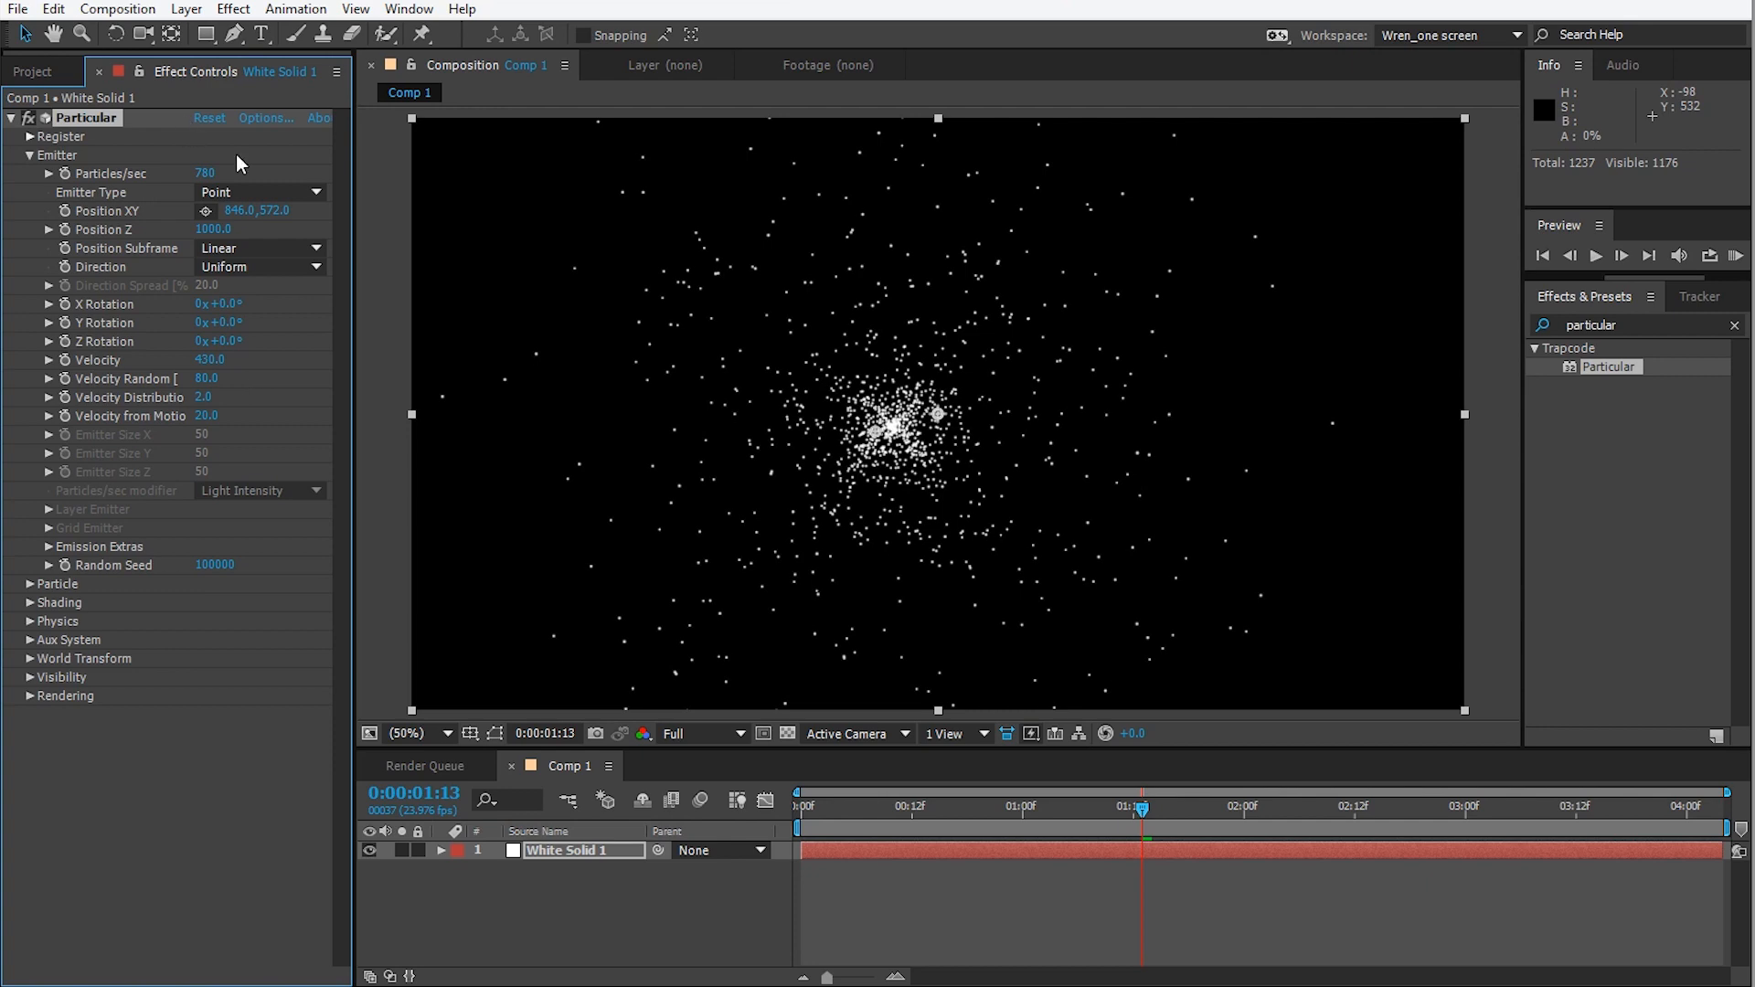
pyautogui.moveTo(209, 367)
pyautogui.mouseDown()
pyautogui.moveTo(241, 367)
pyautogui.moveTo(191, 366)
pyautogui.mouseUp()
# Start animating Particles/sec with a keyframe of 100 at 0:00:00:14.
pyautogui.click(812, 808)
pyautogui.moveTo(815, 808); pyautogui.dragTo(930, 826)
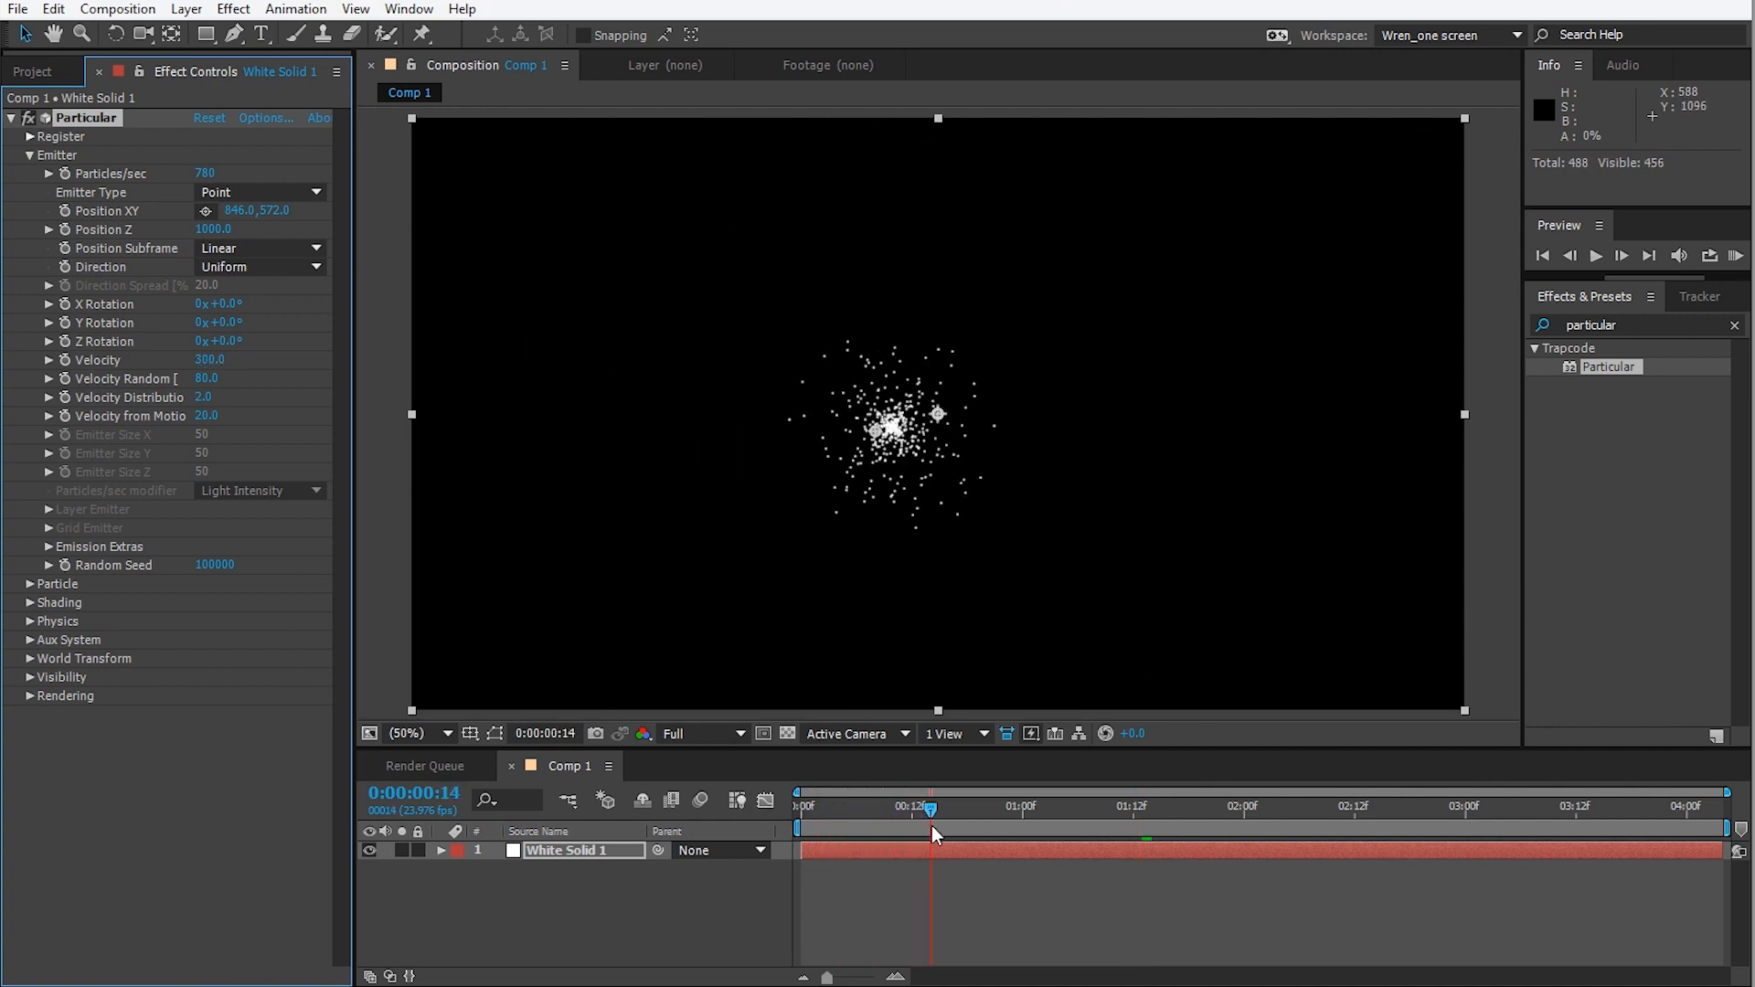
pyautogui.click(203, 173)
pyautogui.write('100')
pyautogui.press('Return')
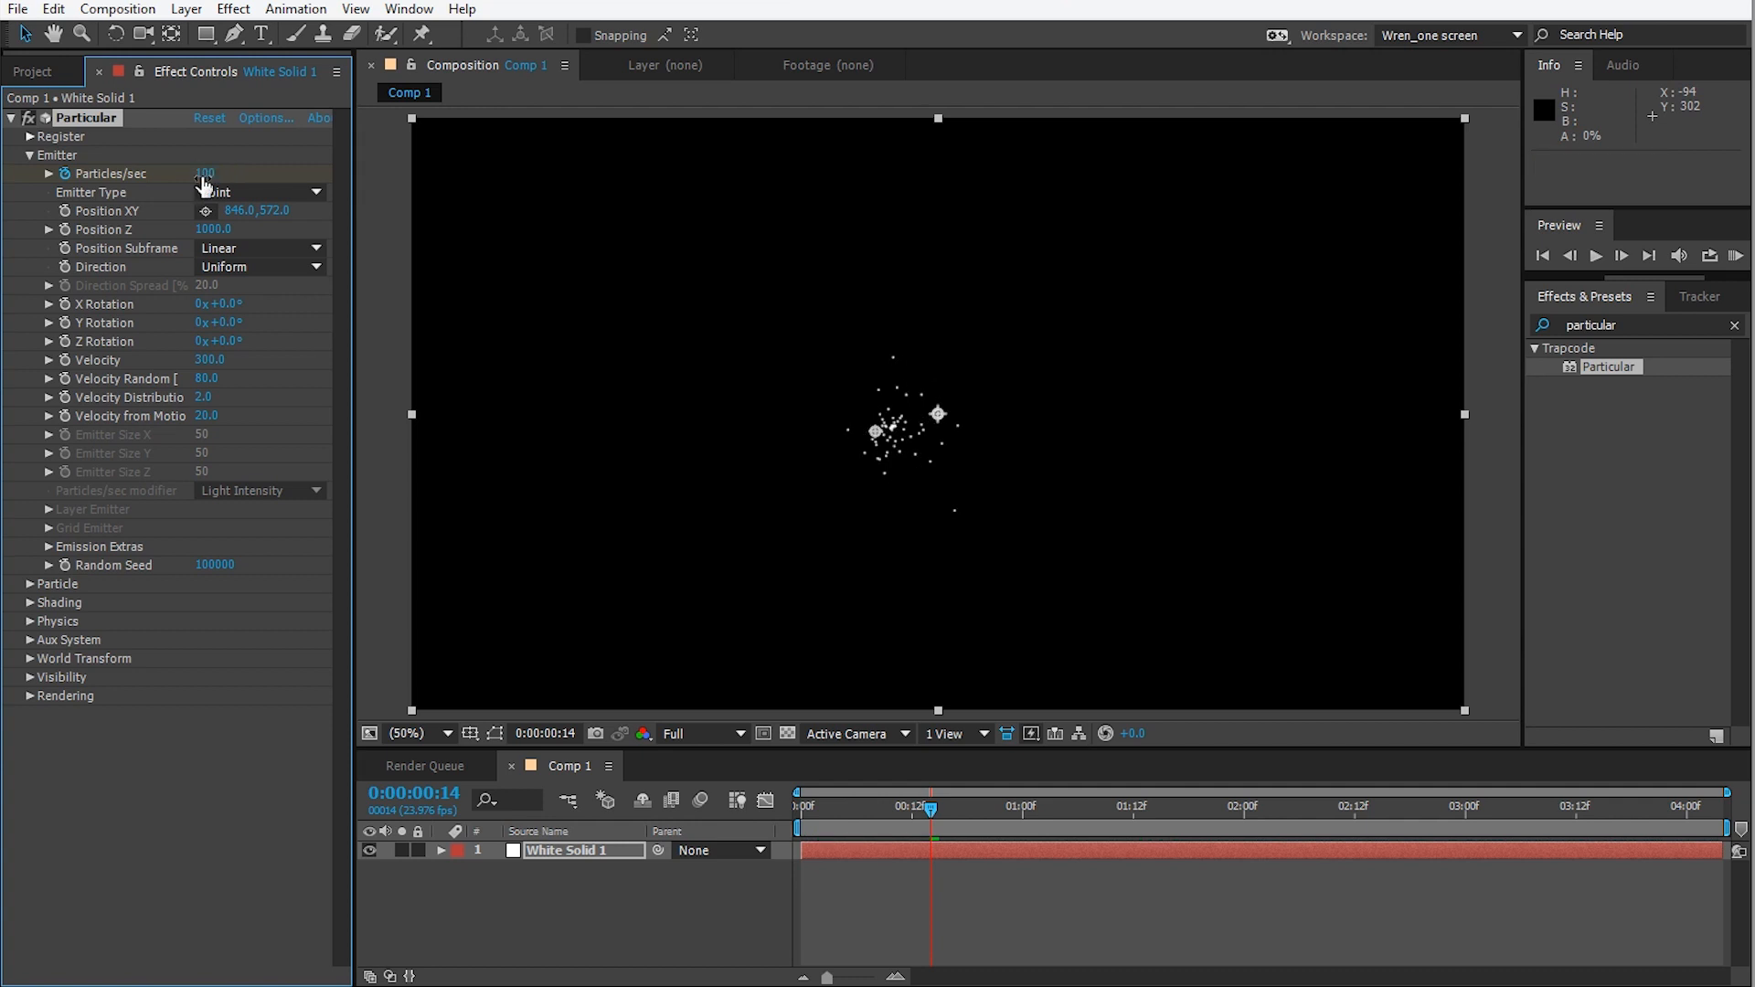
# Reveal the White Solid 1 layer's keyframes and keyframe Particles/sec to 0 one frame earlier, at 0:00:00:13.
pyautogui.click(870, 848)
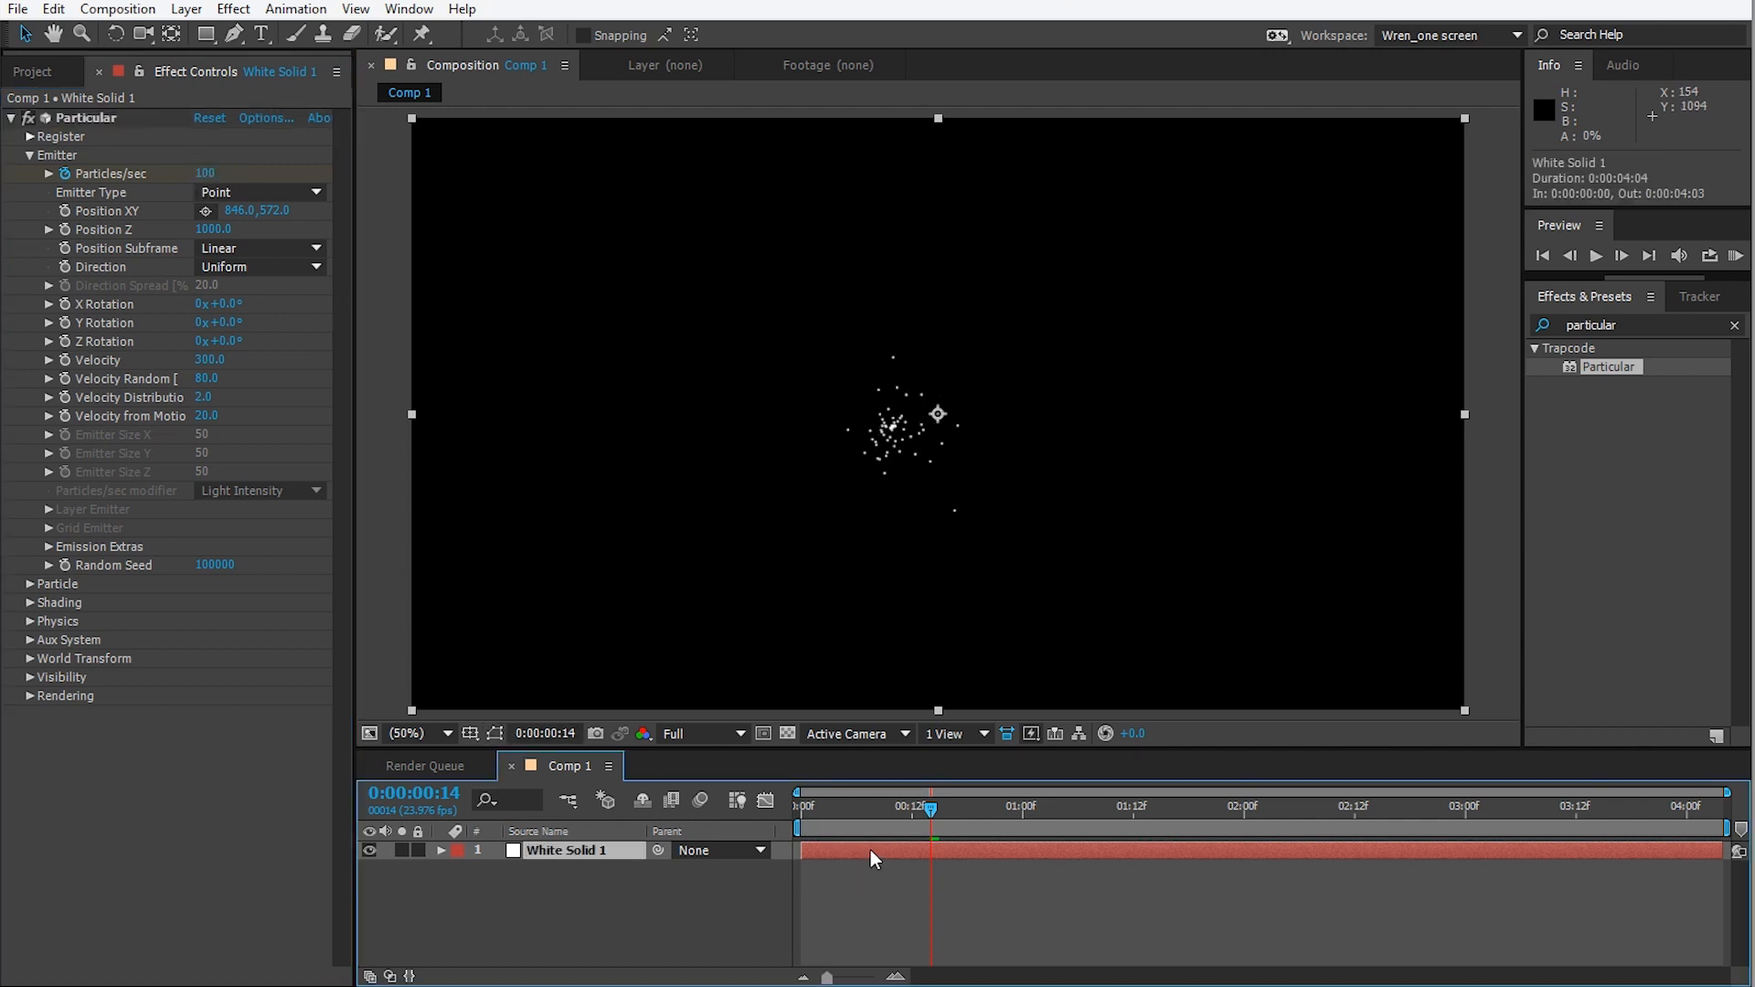
pyautogui.press('u')
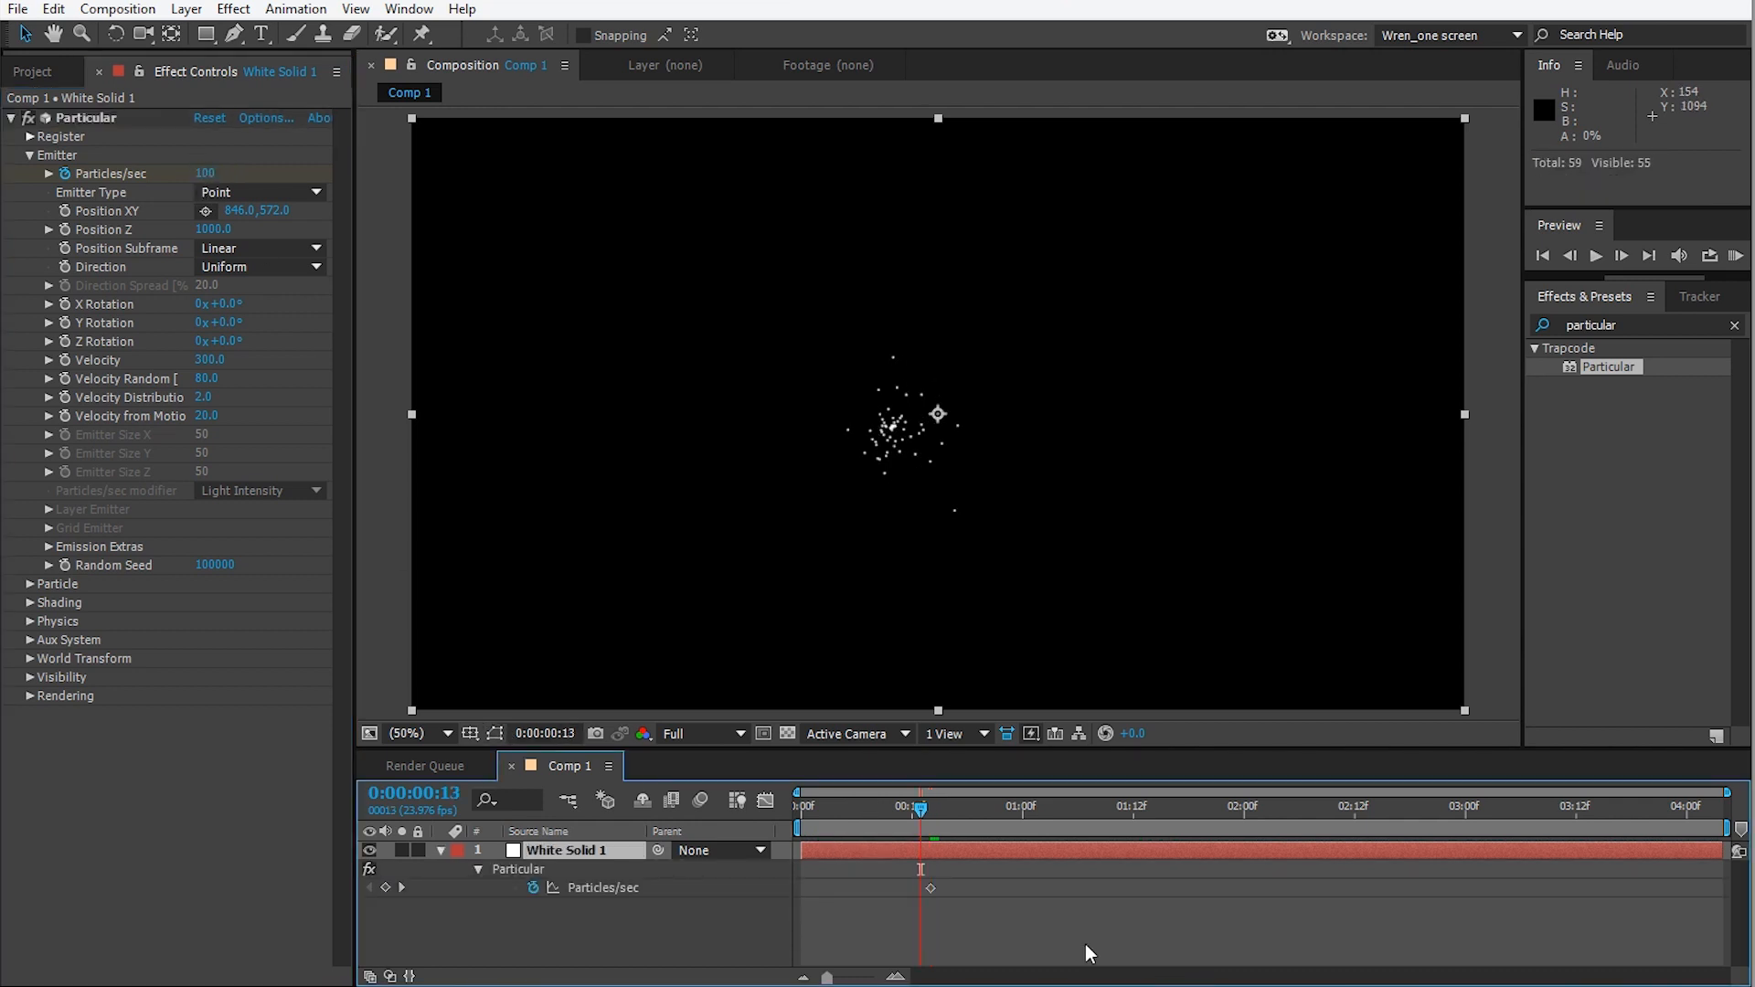
pyautogui.press('pageup')
pyautogui.click(203, 174)
pyautogui.write('0')
pyautogui.press('Return')
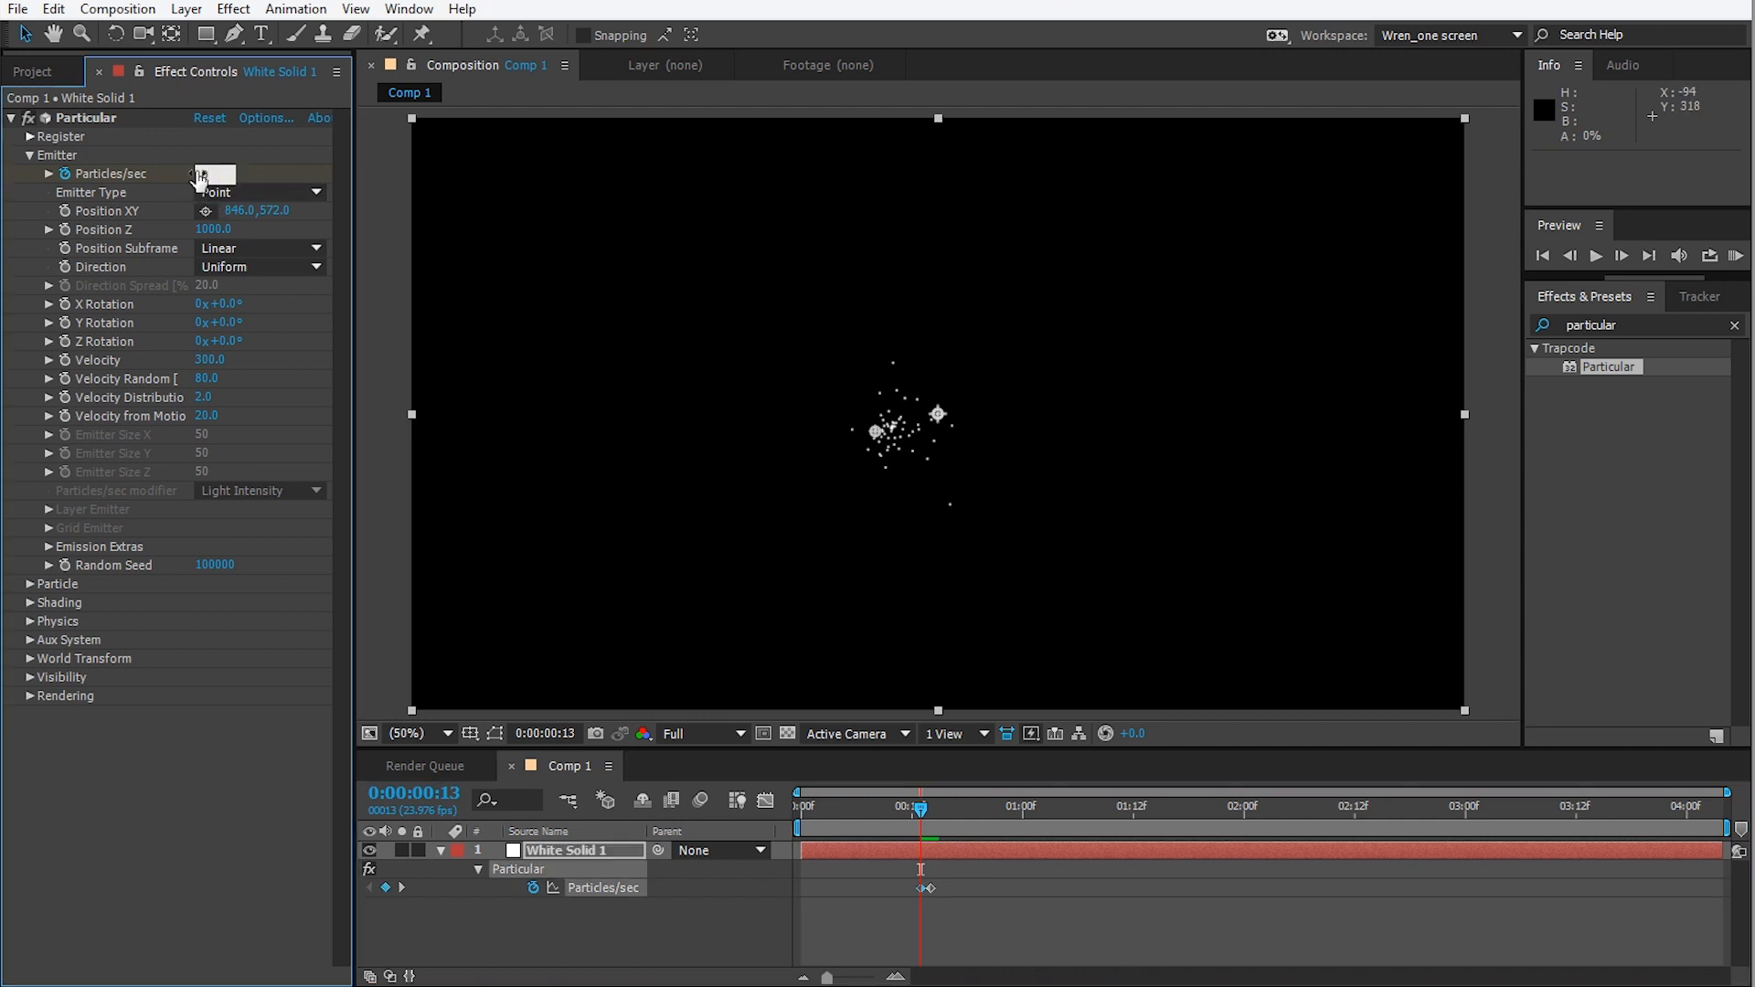
# Re-enter the Particles/sec value at 0:00:00:14, and keyframe it to 0 at 0:00:00:16.
pyautogui.press('pagedown')
pyautogui.click(203, 172)
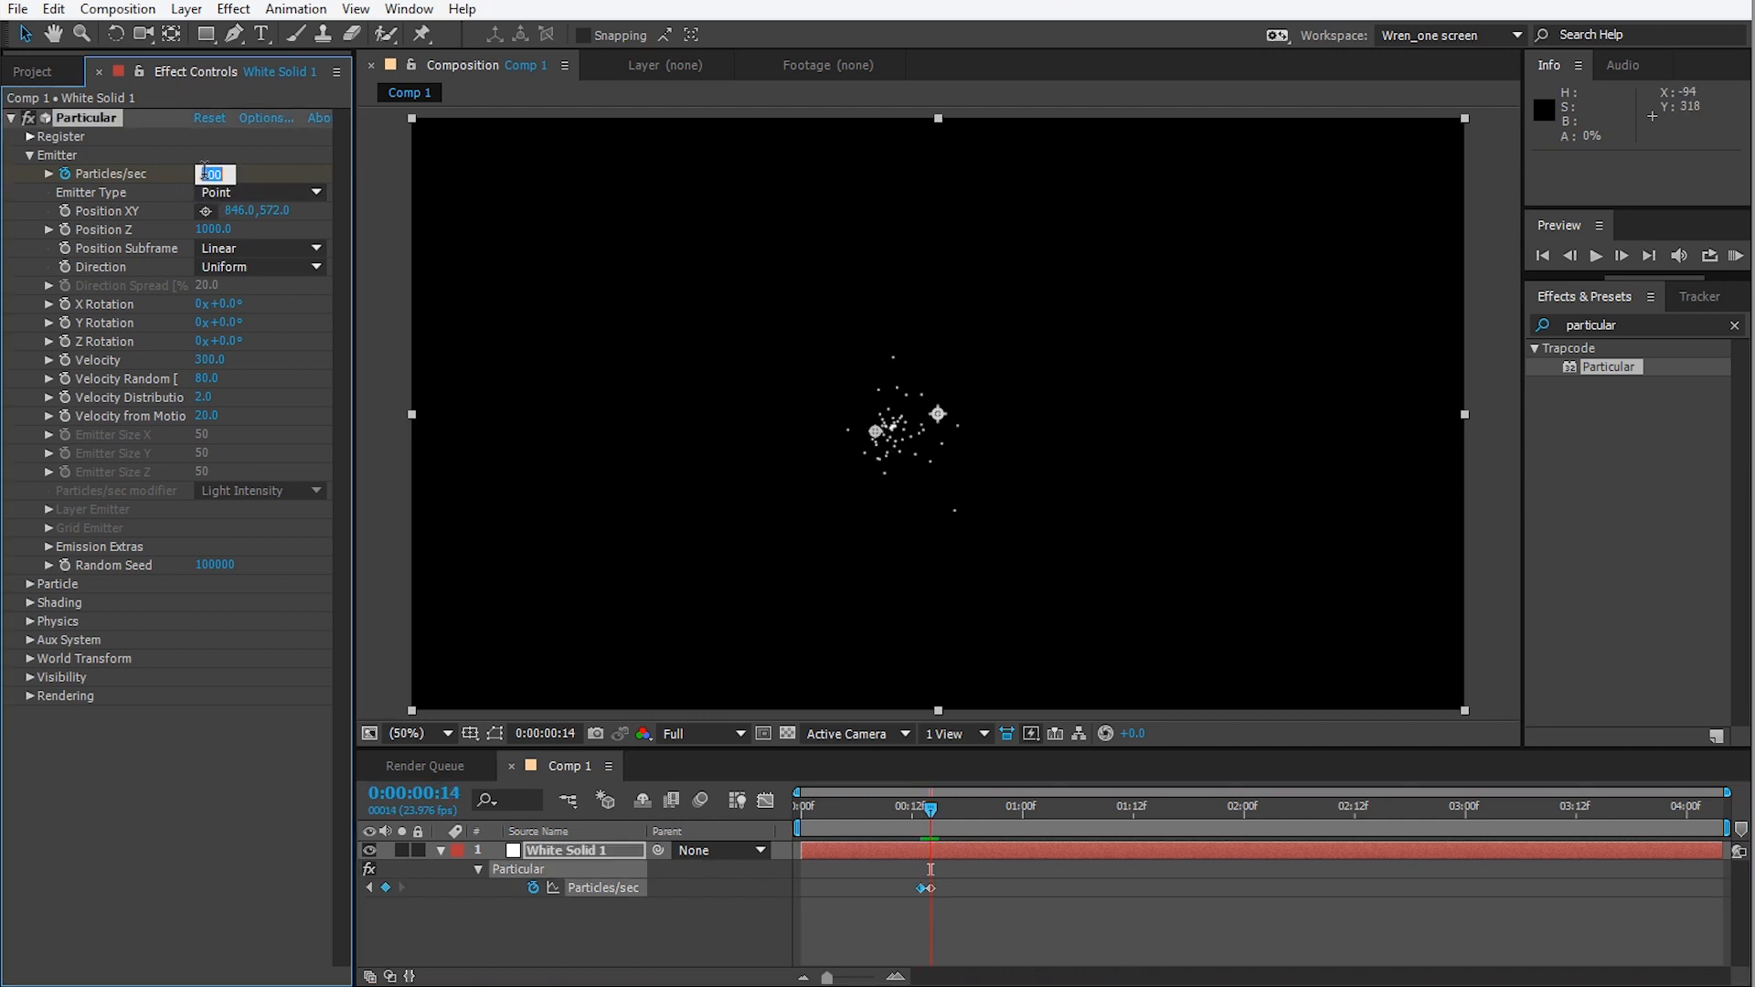
pyautogui.press('Return')
pyautogui.press('pagedown')
pyautogui.press('pagedown')
pyautogui.click(217, 173)
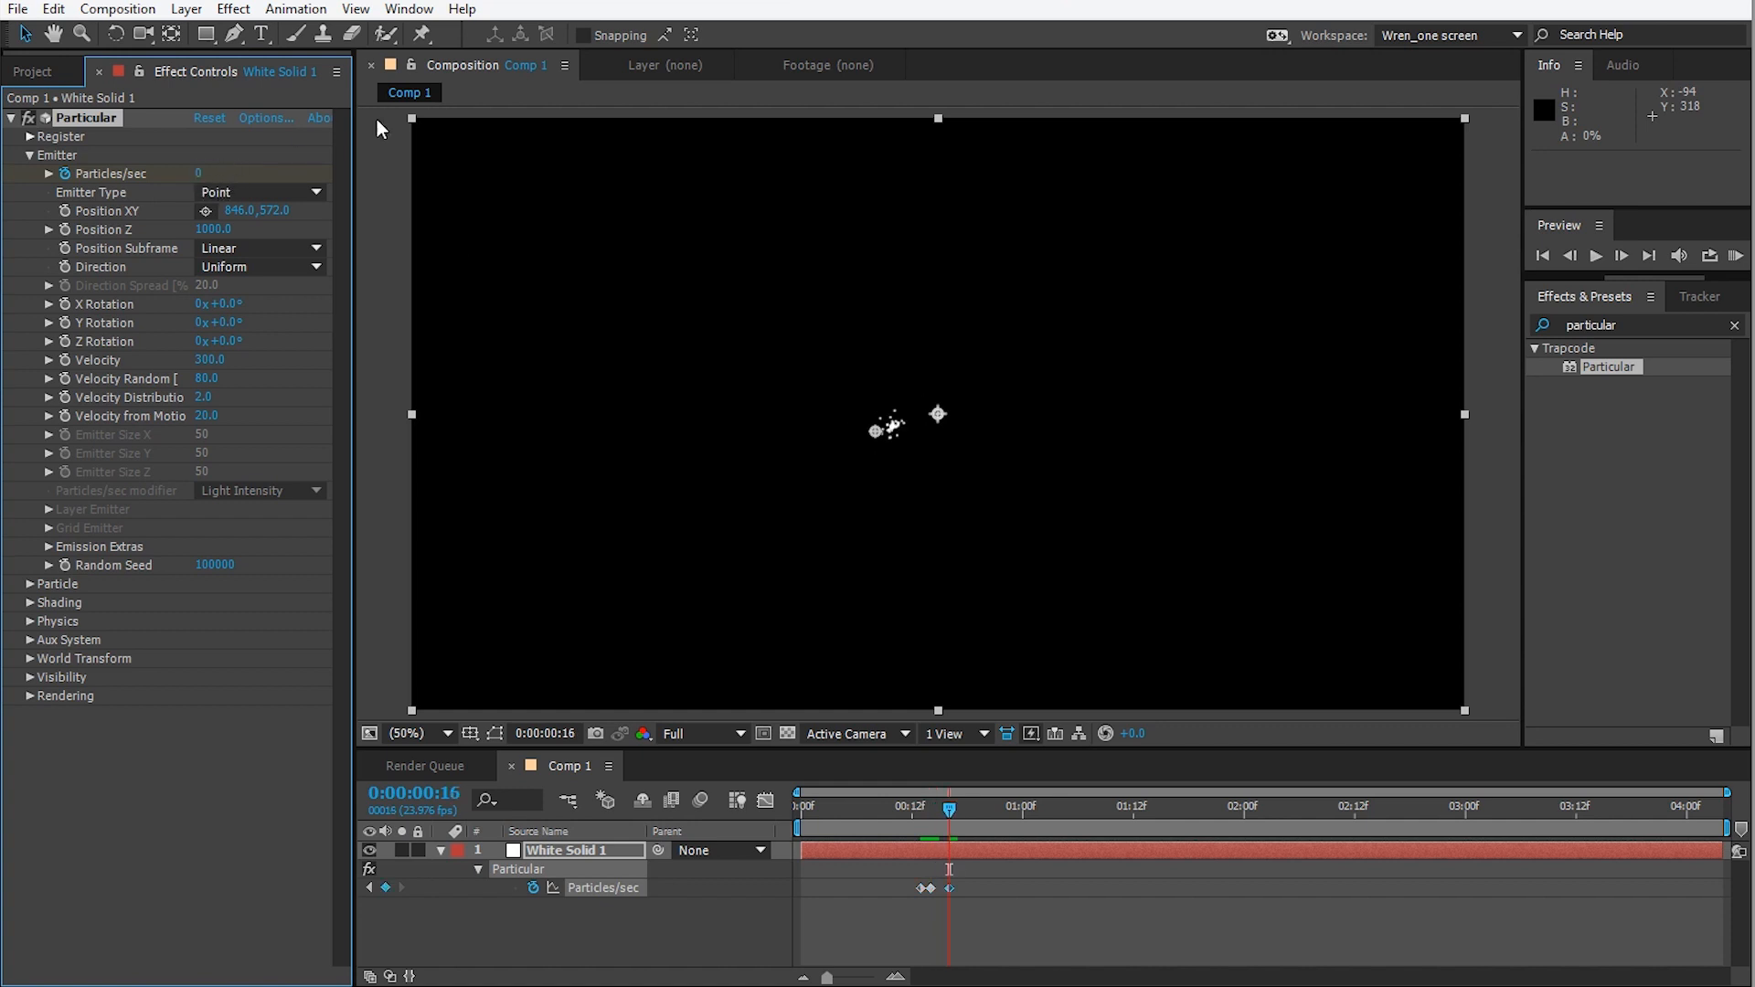
# Preview the particle burst over time, and set Random Seed to 100370 and Velocity to 740.
pyautogui.moveTo(951, 810); pyautogui.dragTo(1101, 832)
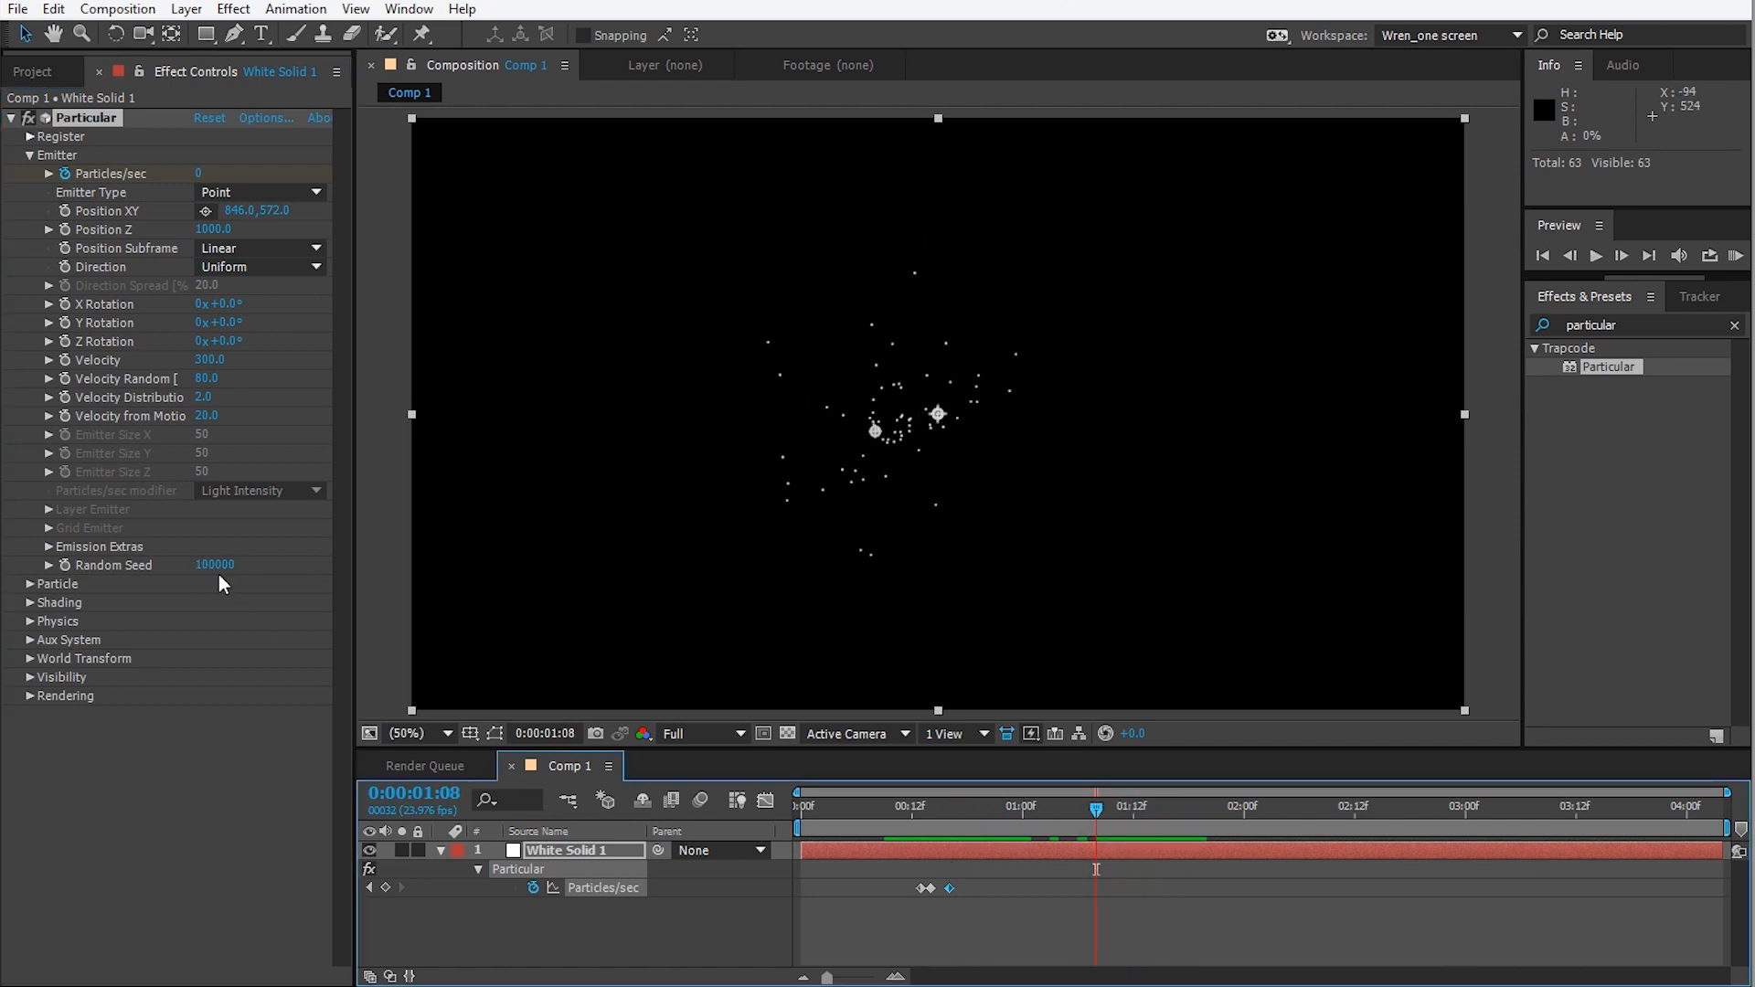
pyautogui.moveTo(983, 813)
pyautogui.mouseDown()
pyautogui.moveTo(1006, 817)
pyautogui.moveTo(969, 814)
pyautogui.mouseUp()
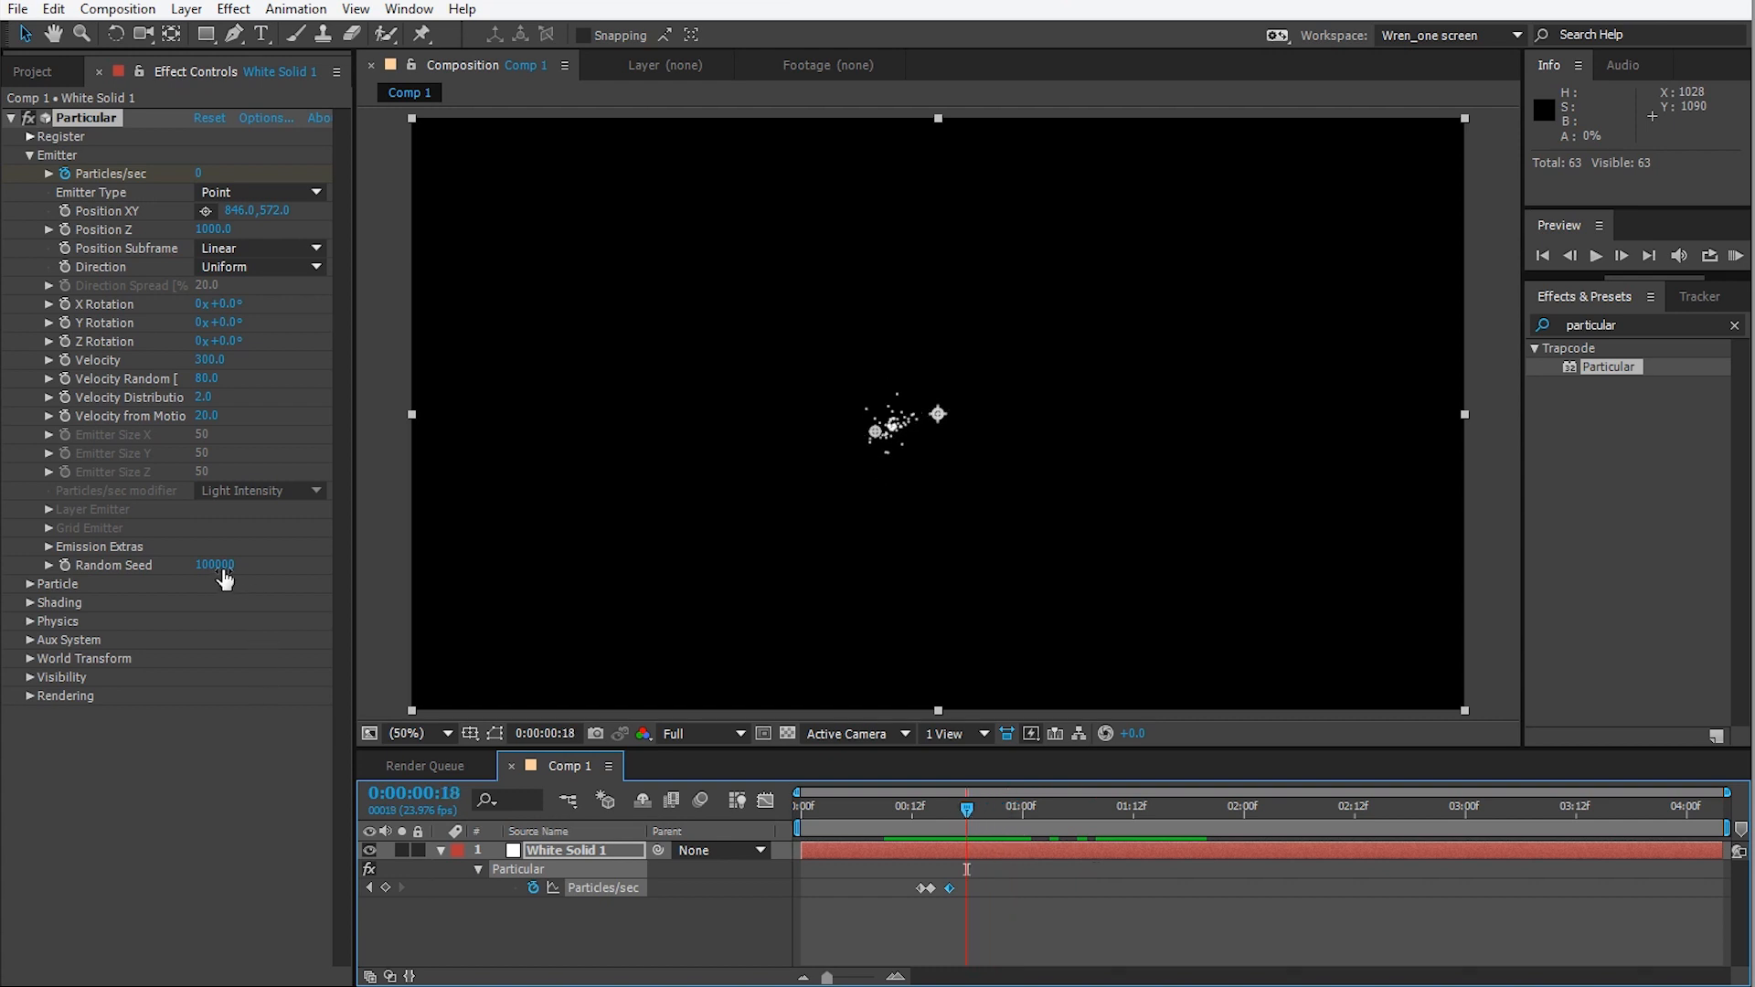
pyautogui.moveTo(224, 579); pyautogui.dragTo(207, 576)
pyautogui.moveTo(919, 813); pyautogui.dragTo(1178, 830)
pyautogui.press('space')
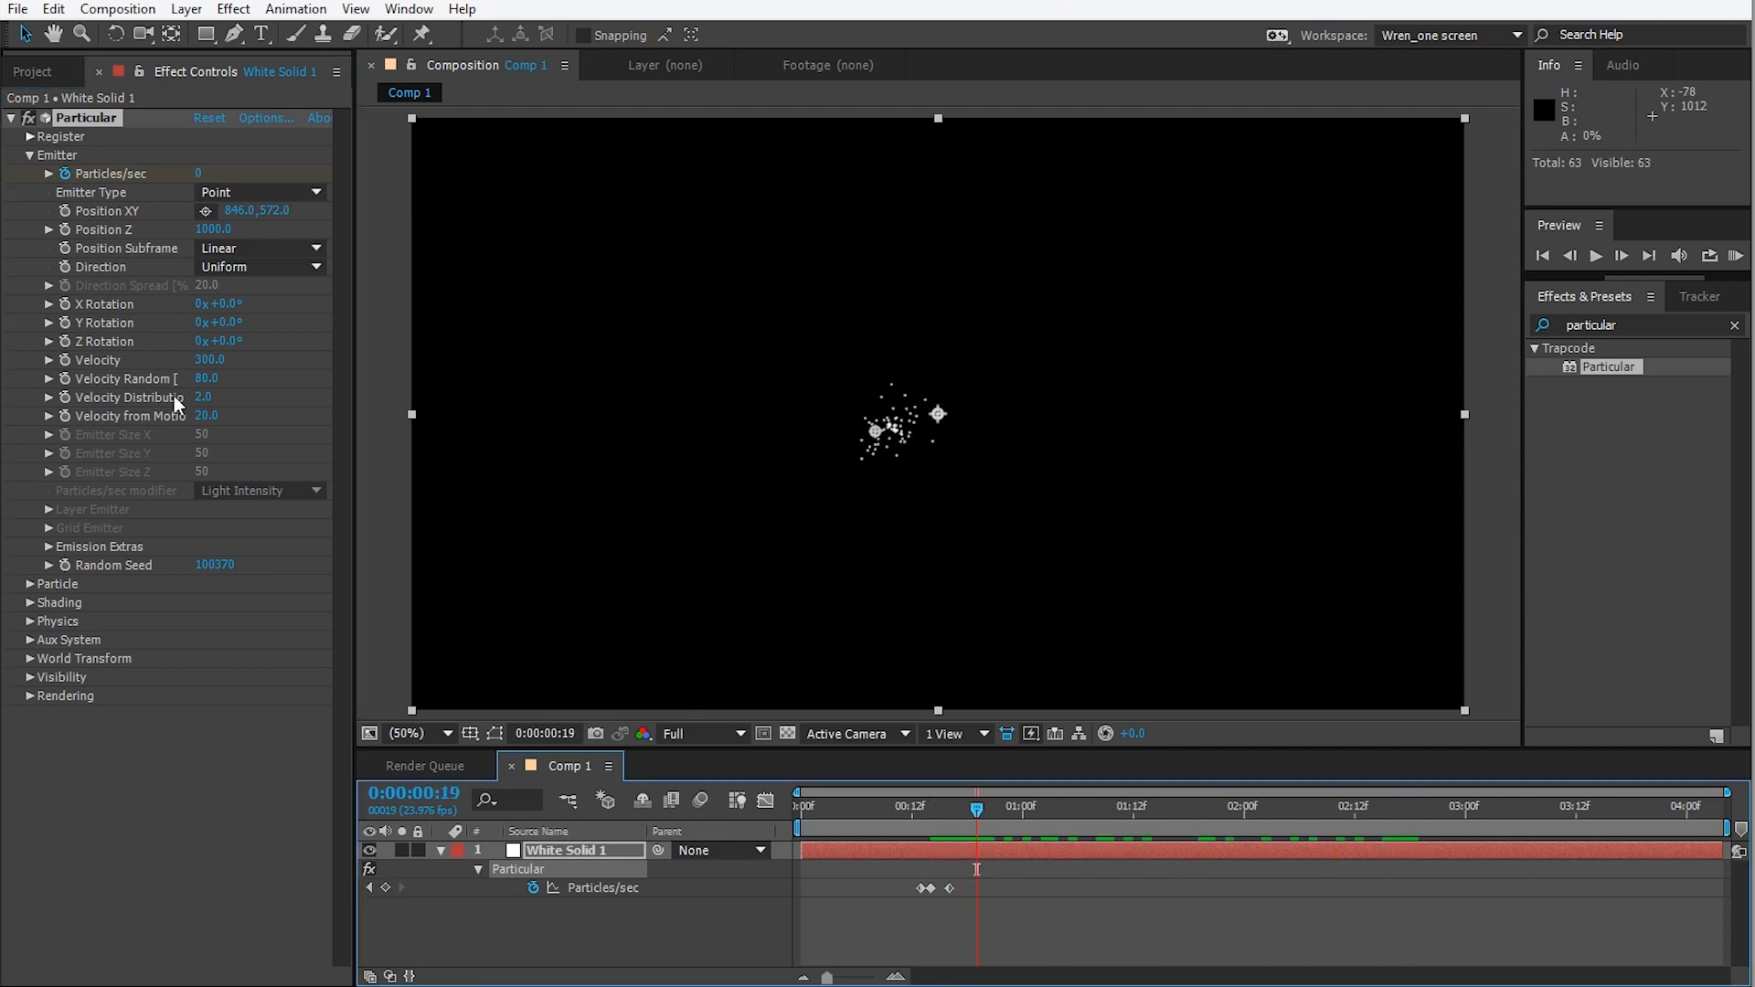
pyautogui.moveTo(210, 360); pyautogui.dragTo(251, 360)
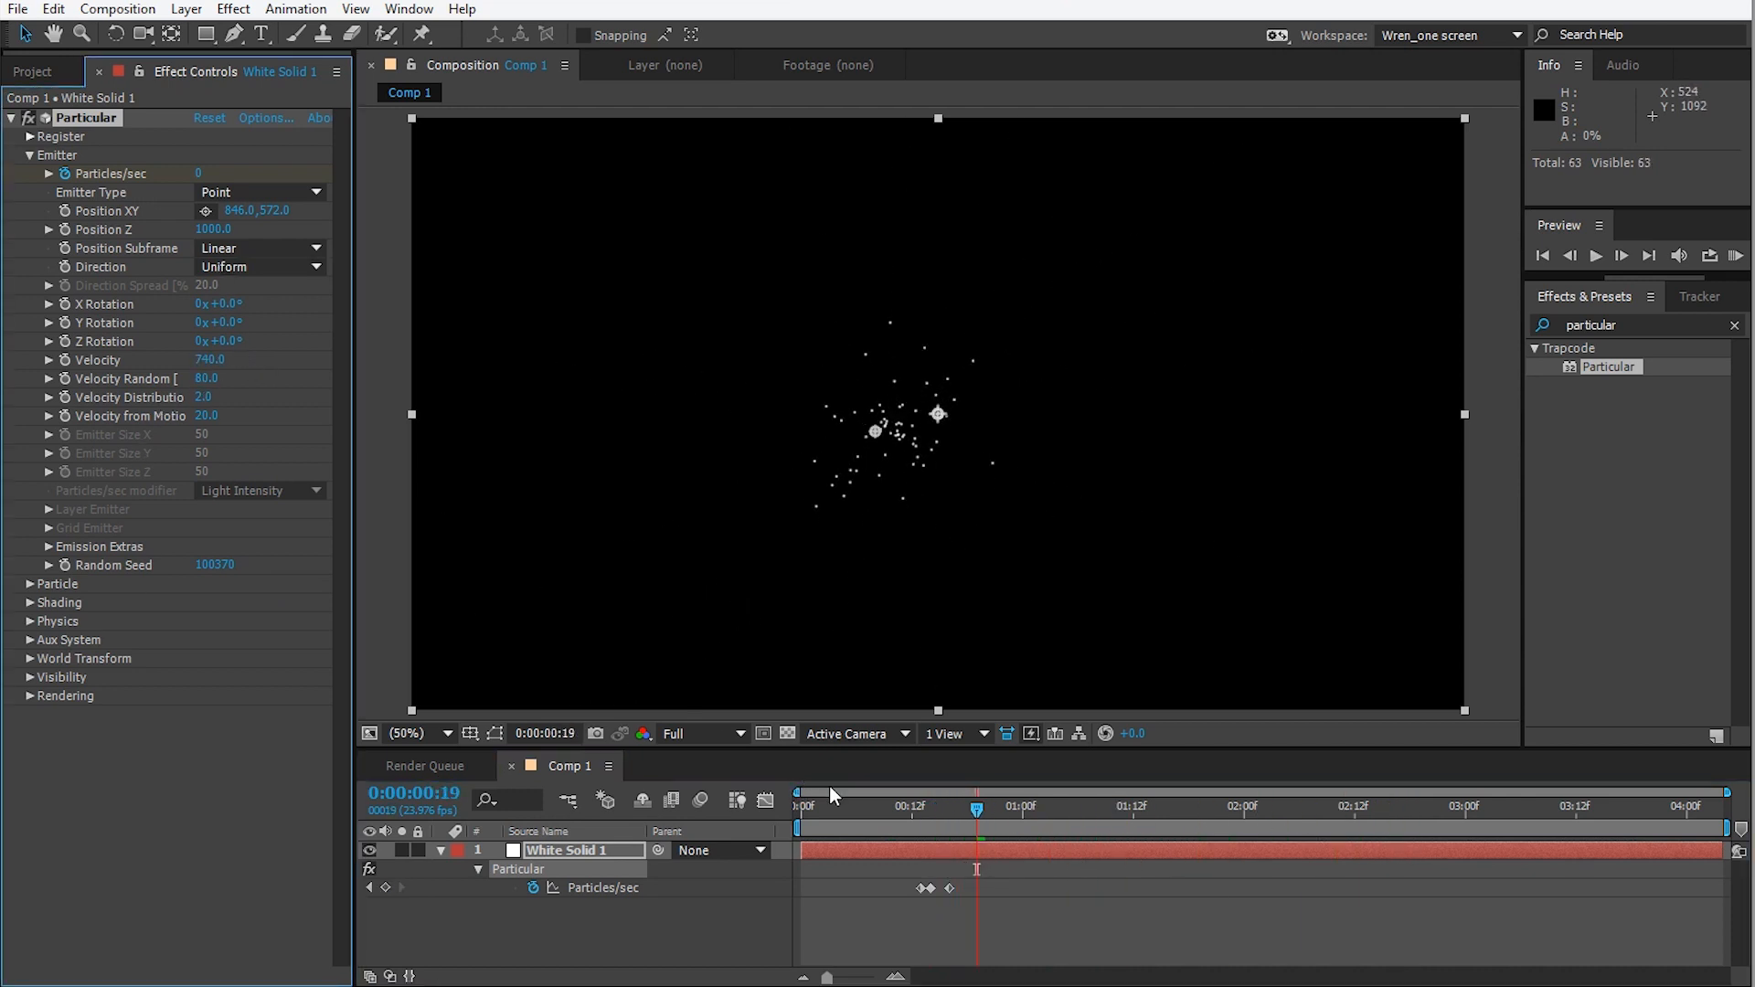
# Set the Particles/sec keyframe at 0:00:00:14 to 3000 and shift the last keyframe one frame later.
pyautogui.click(926, 808)
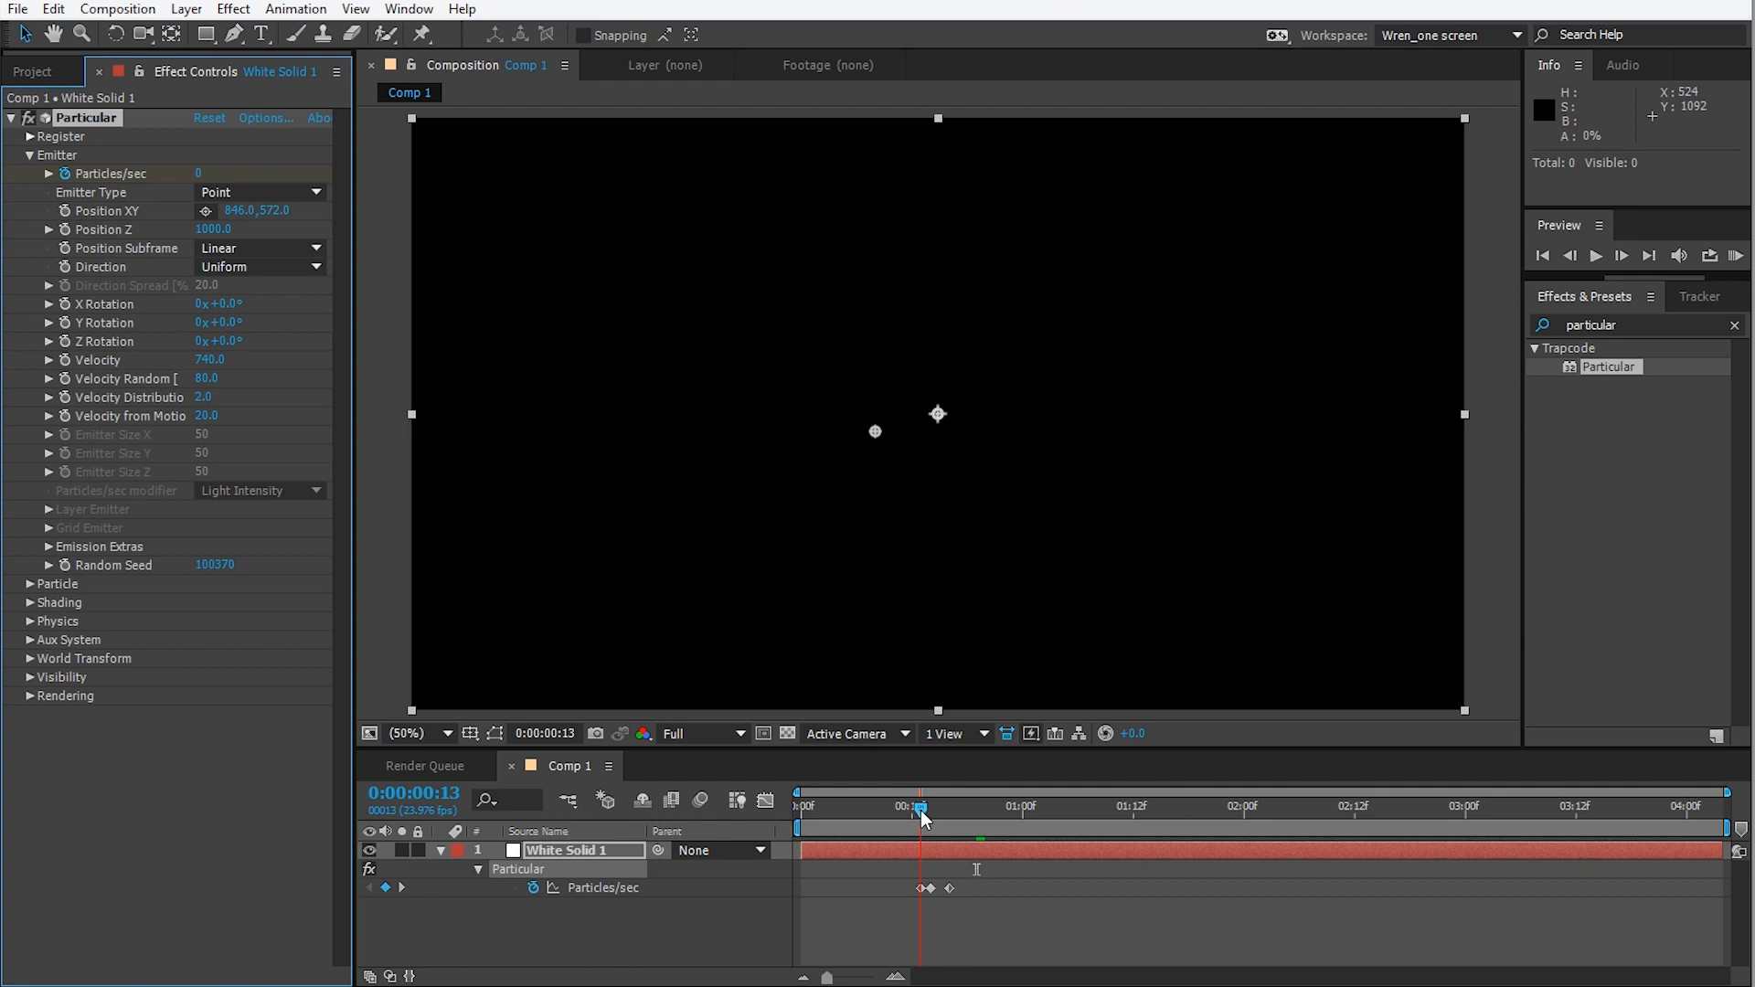
pyautogui.click(208, 173)
pyautogui.write('3000')
pyautogui.press('Return')
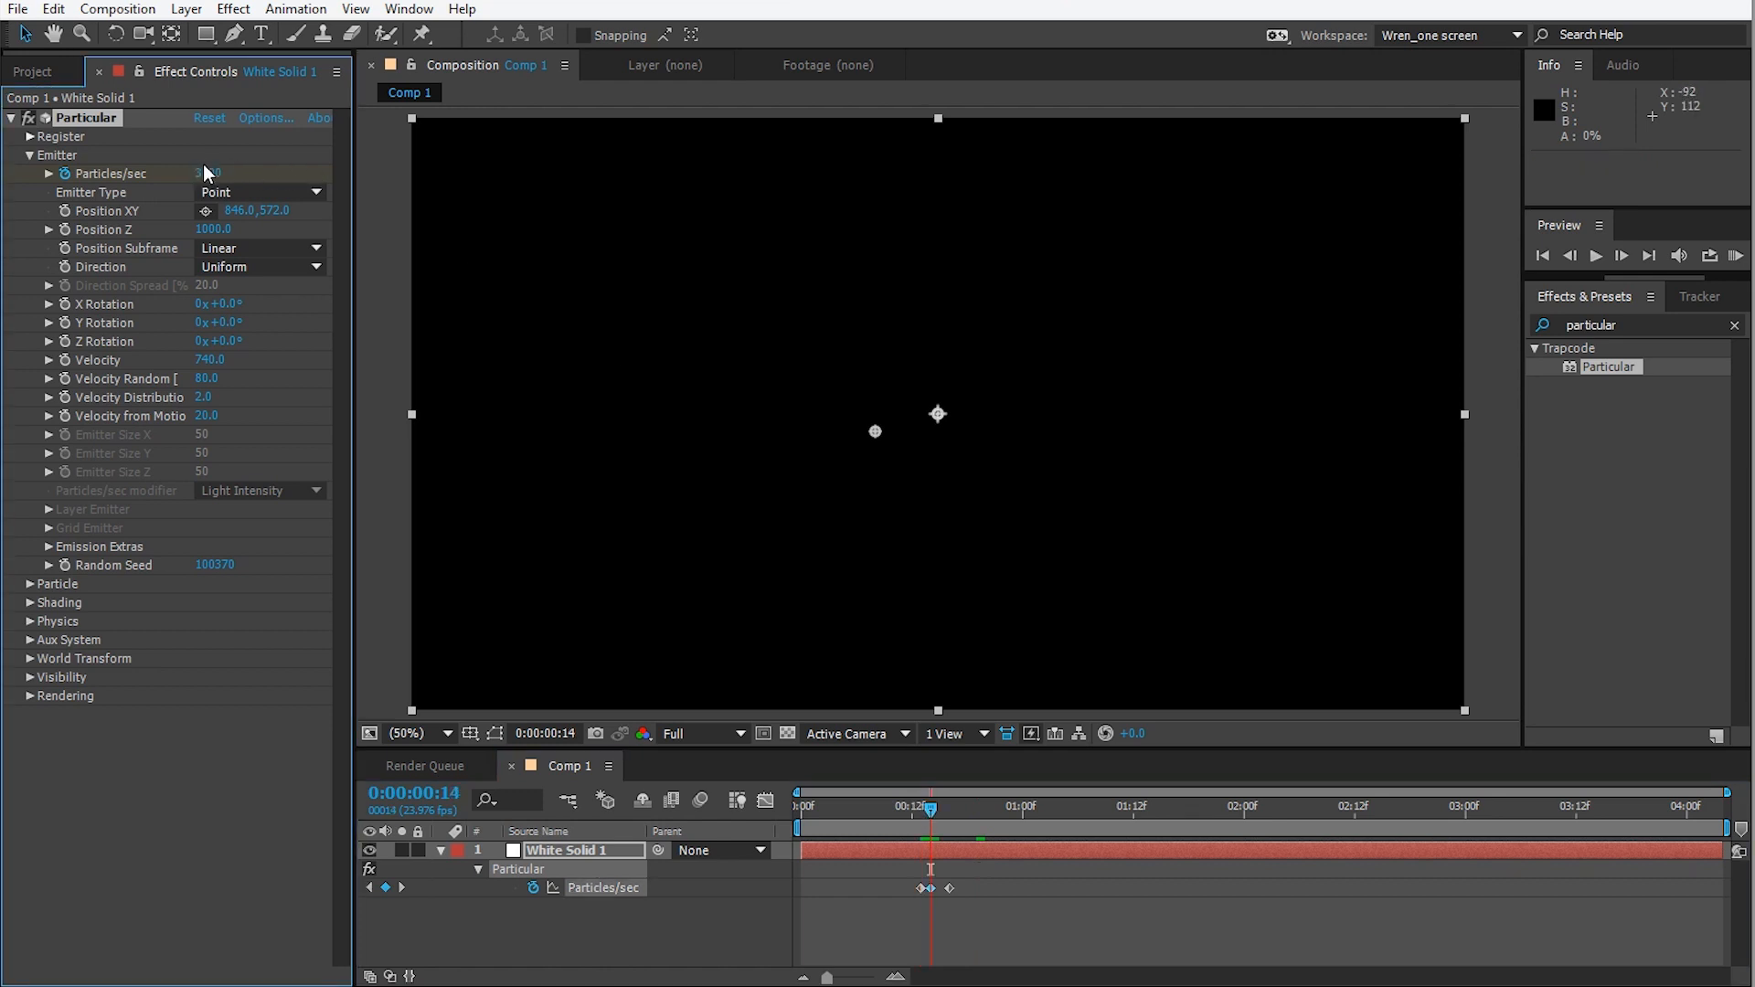
pyautogui.moveTo(947, 892); pyautogui.dragTo(958, 894)
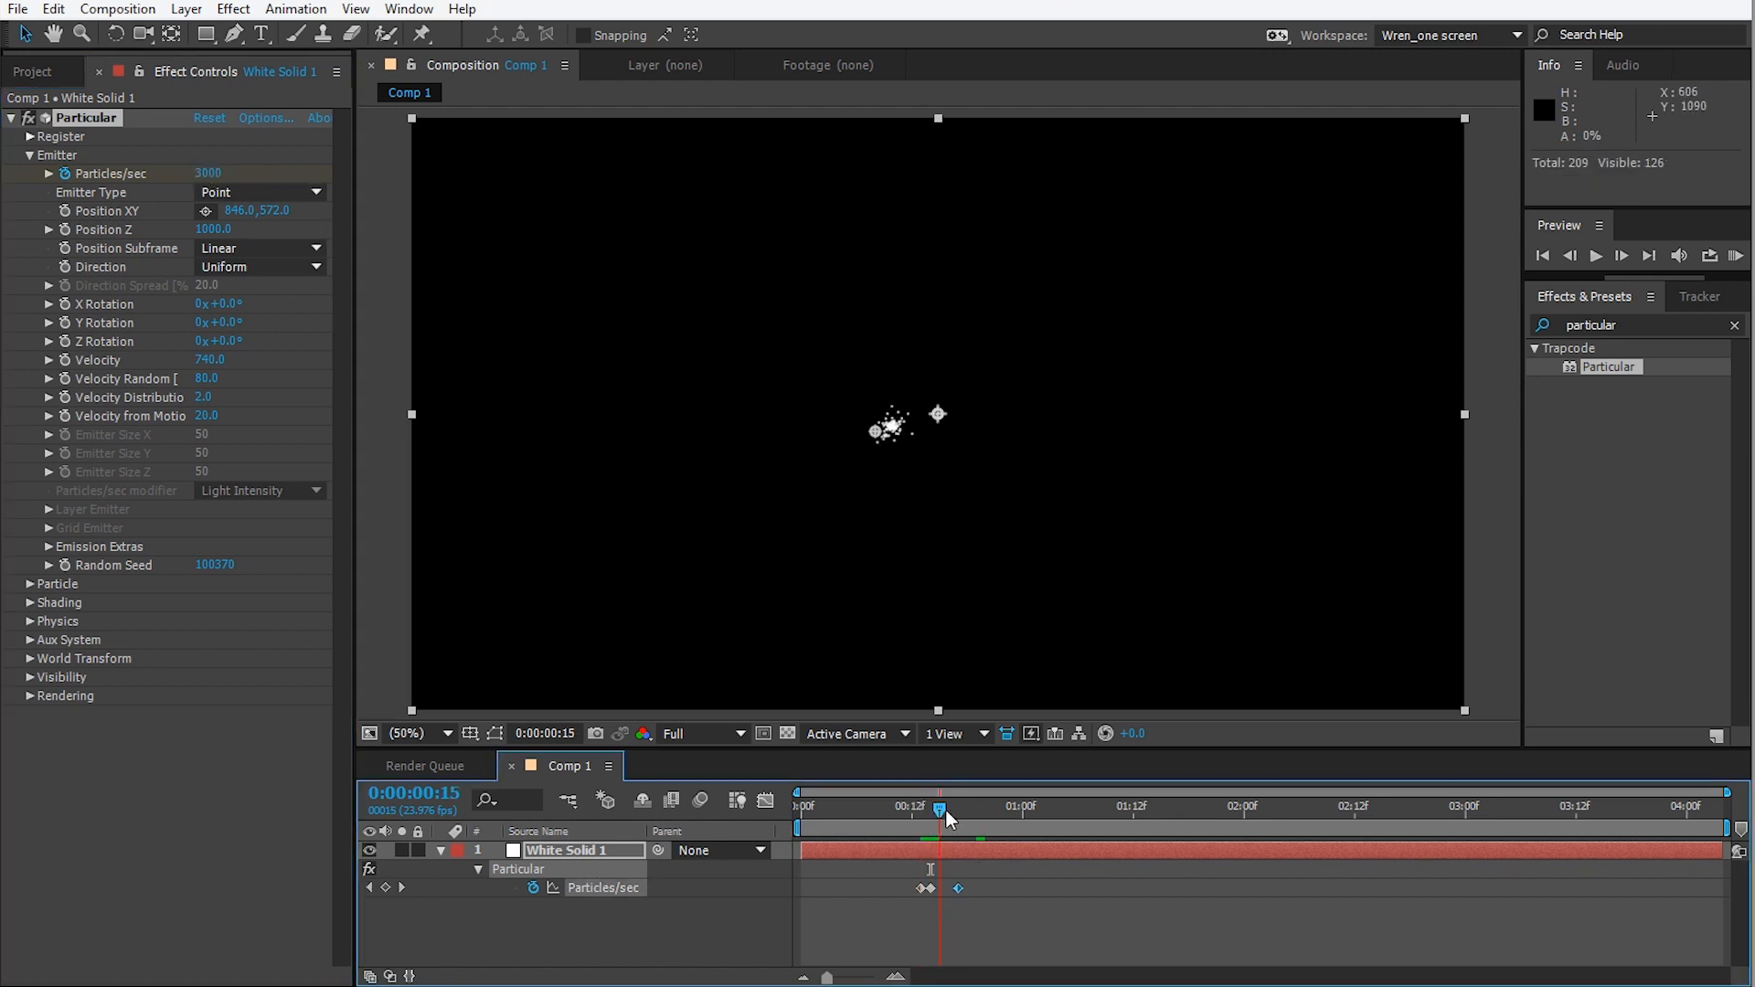
# Set the emitter's Random Seed to 101060 and preview the denser burst over time.
pyautogui.moveTo(946, 810)
pyautogui.mouseDown()
pyautogui.moveTo(1024, 812)
pyautogui.moveTo(956, 810)
pyautogui.moveTo(976, 813)
pyautogui.mouseUp()
pyautogui.moveTo(209, 565); pyautogui.dragTo(1167, 795)
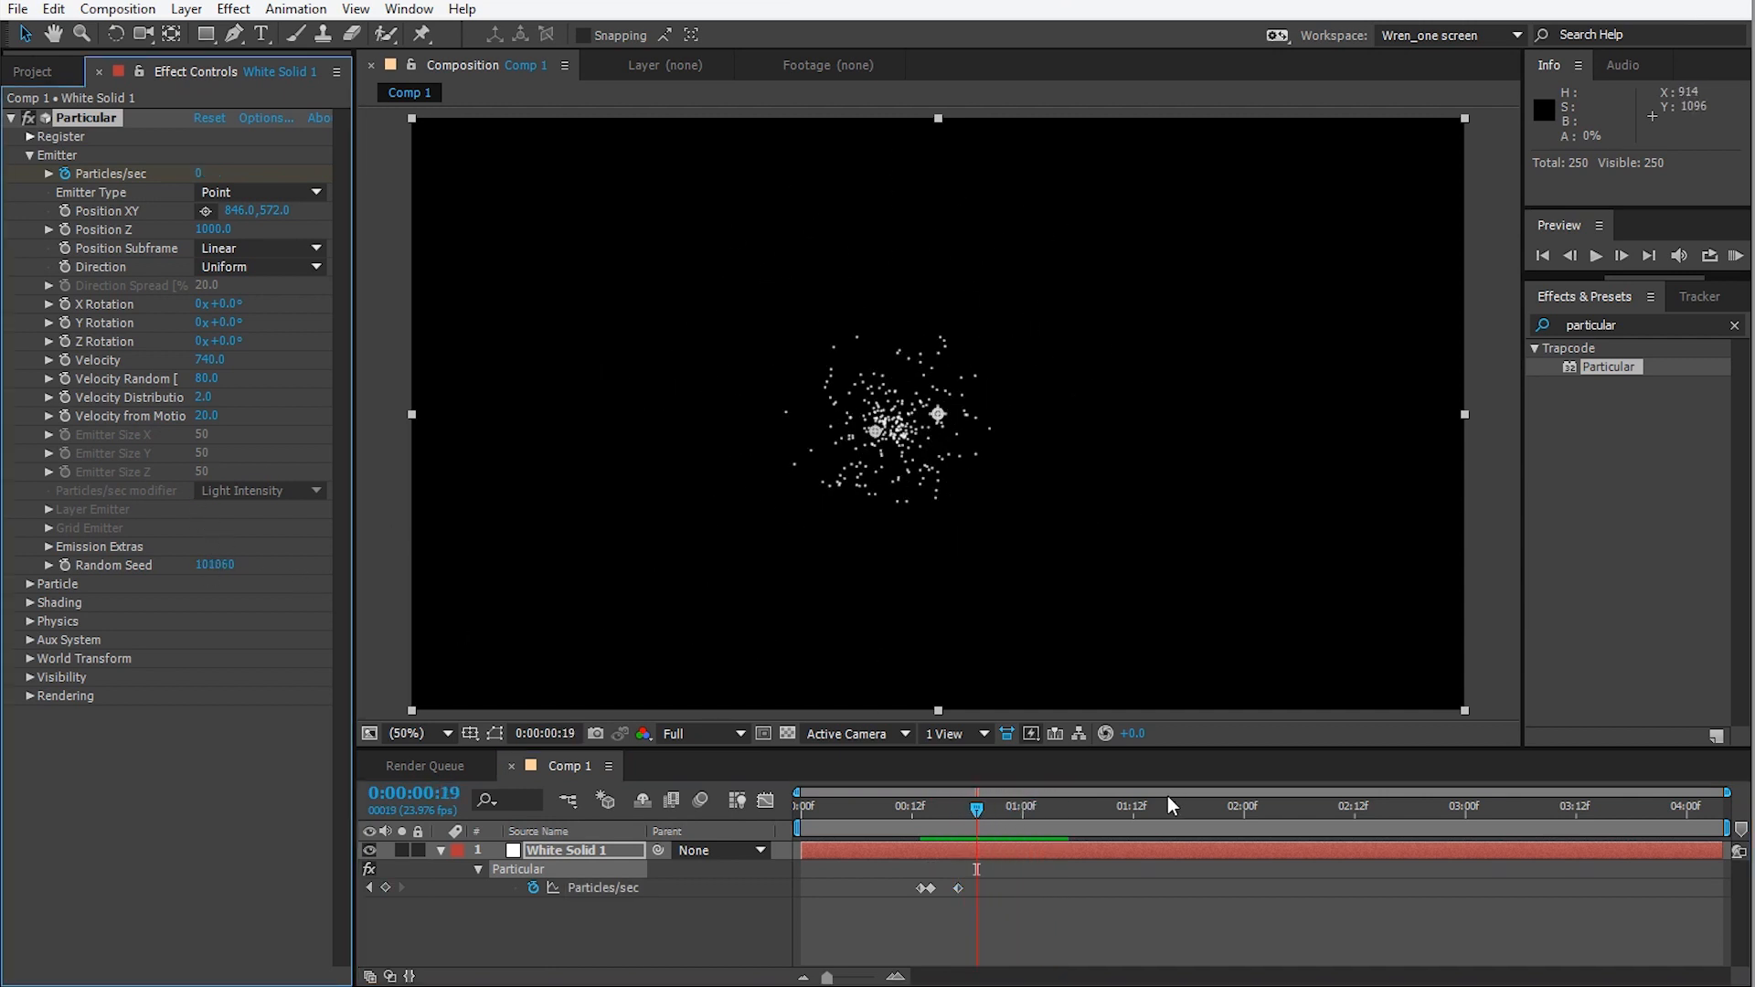
pyautogui.moveTo(954, 810); pyautogui.dragTo(1031, 832)
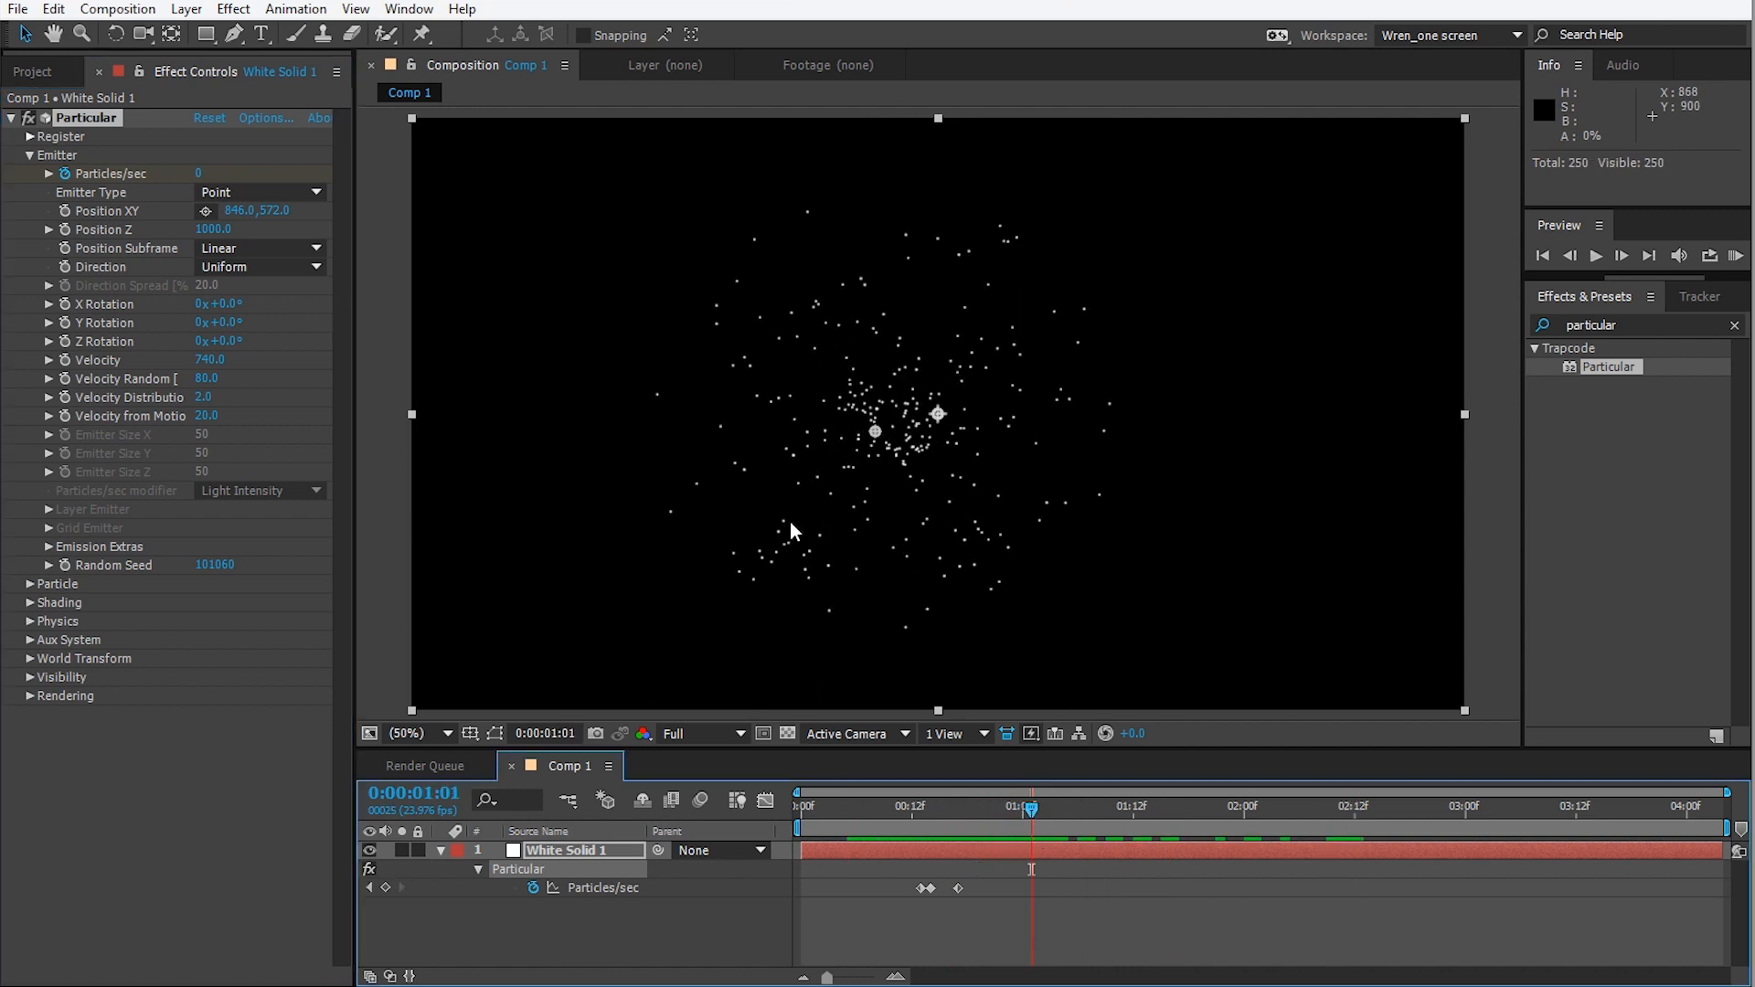
# Switch the emitter's Direction to Directional, with X Rotation 23° and Y Rotation 26°, and preview the spray.
pyautogui.click(234, 269)
pyautogui.click(263, 316)
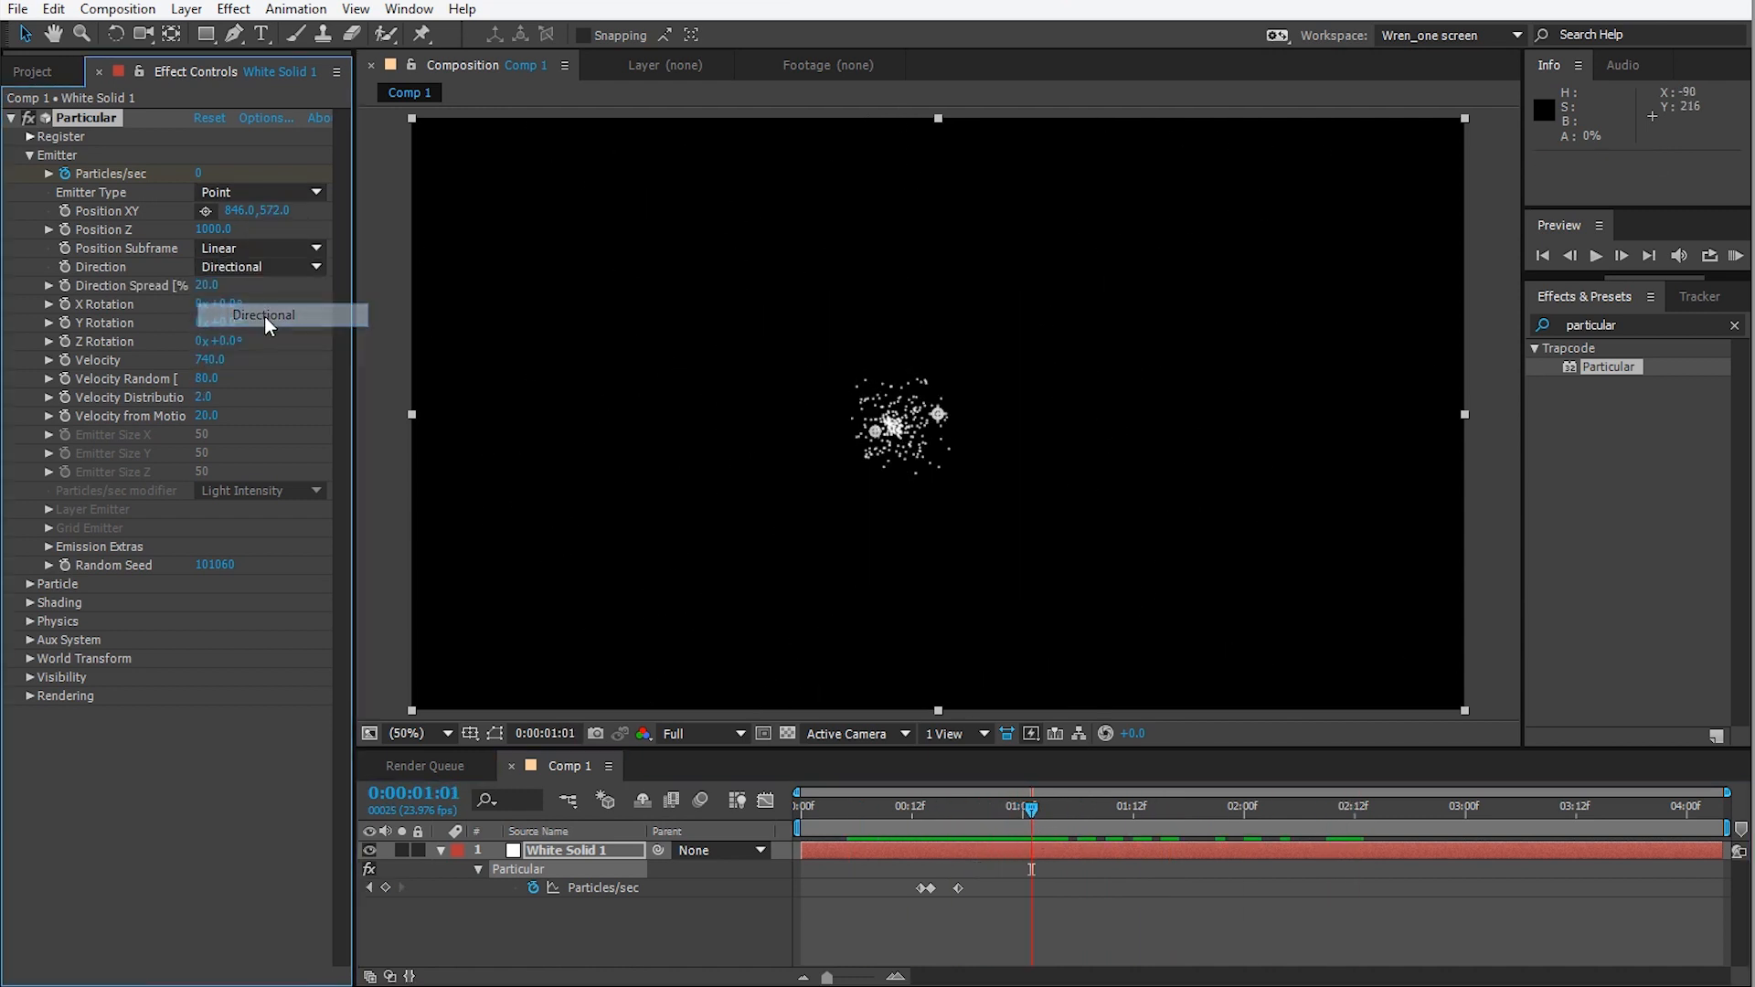
pyautogui.moveTo(1015, 813)
pyautogui.mouseDown()
pyautogui.moveTo(887, 810)
pyautogui.moveTo(1023, 811)
pyautogui.mouseUp()
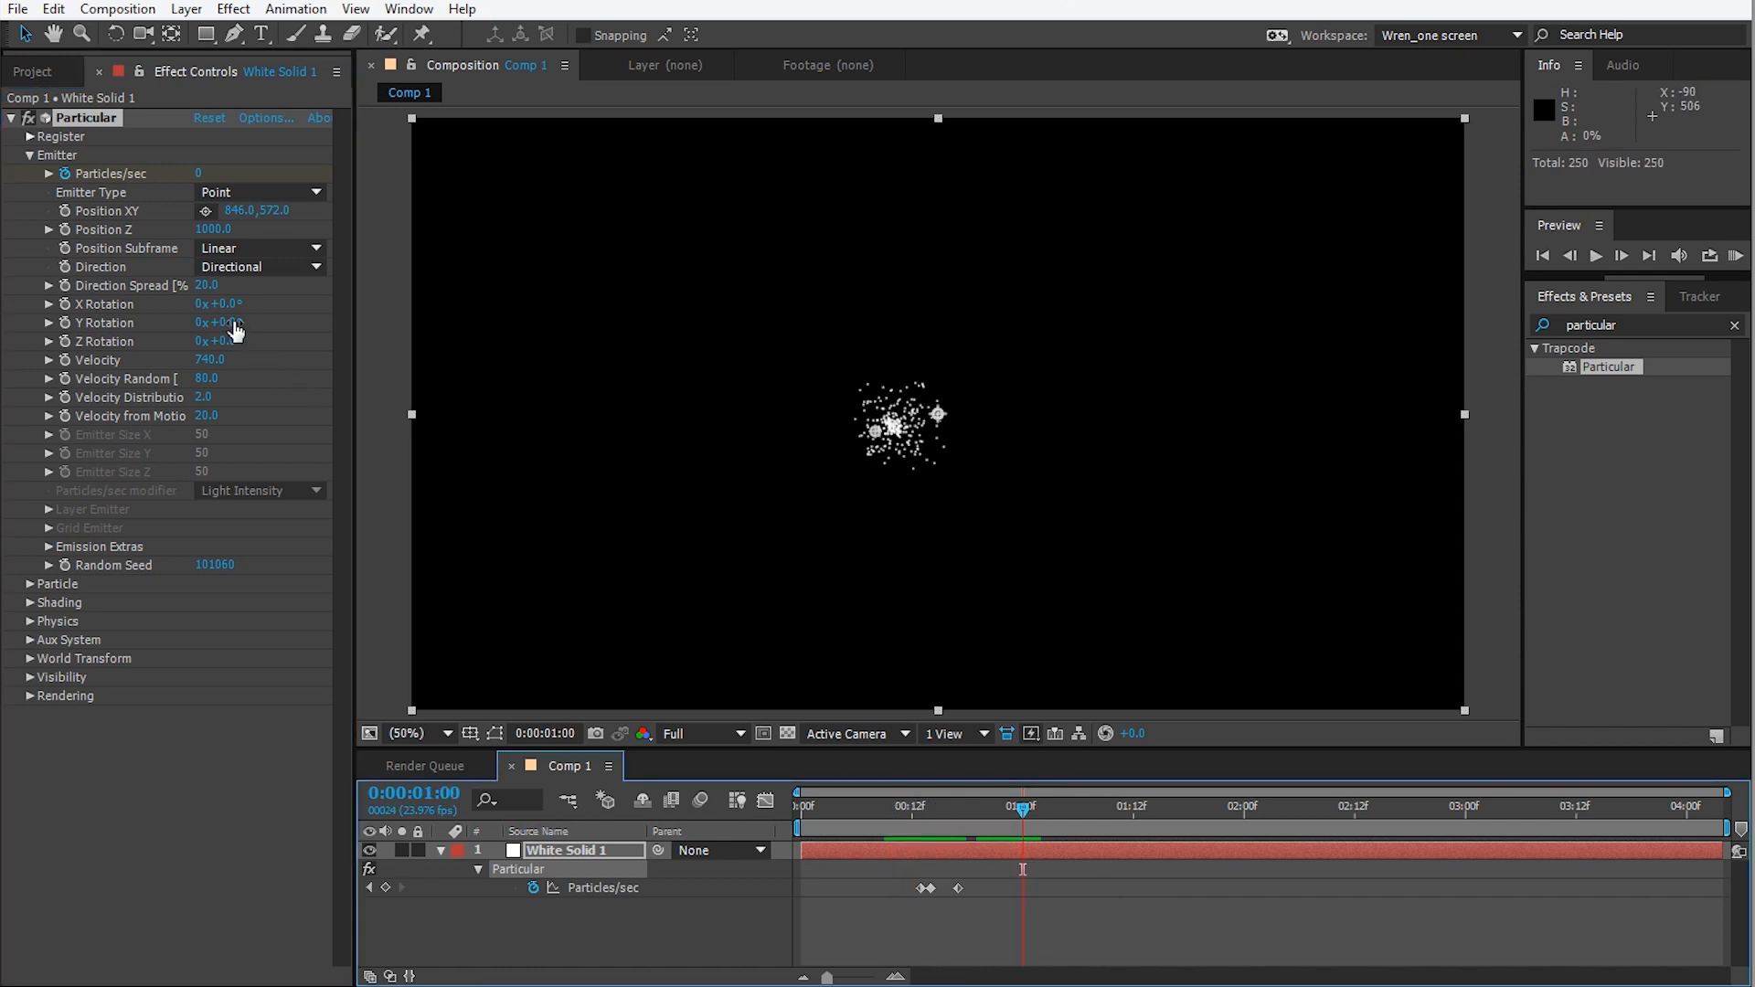
pyautogui.moveTo(236, 331); pyautogui.dragTo(326, 384)
pyautogui.moveTo(201, 305); pyautogui.dragTo(222, 303)
pyautogui.click(885, 809)
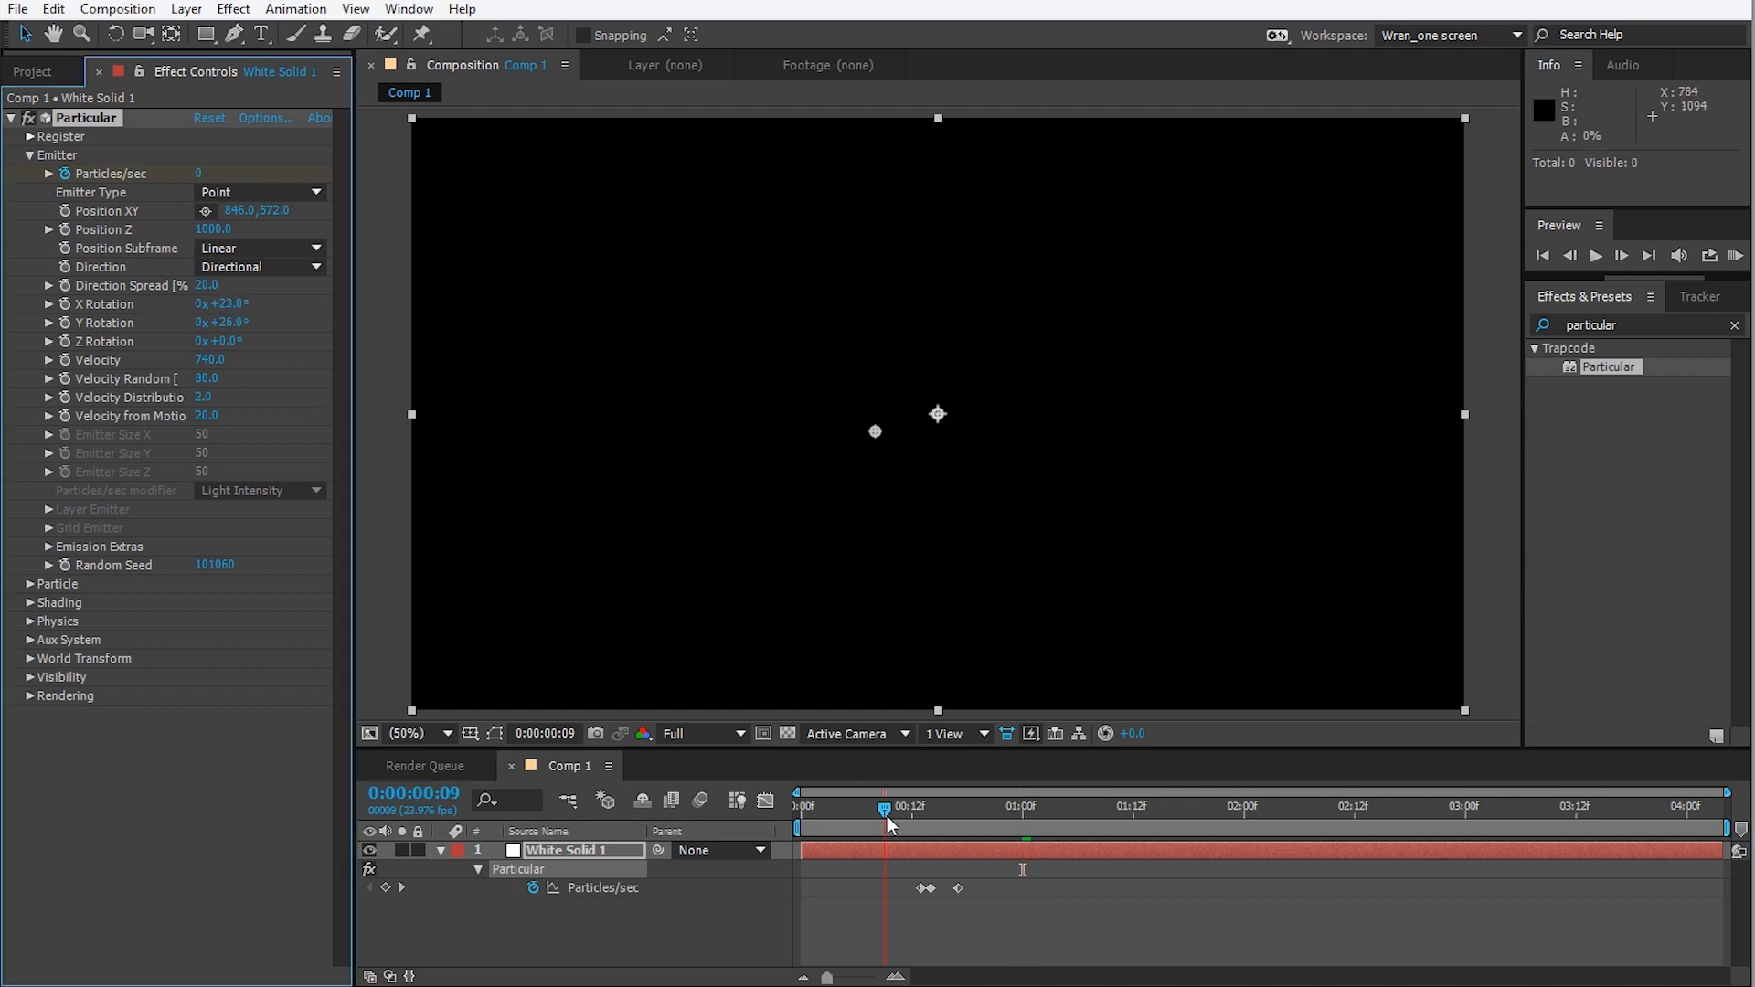
pyautogui.moveTo(887, 815); pyautogui.dragTo(1225, 809)
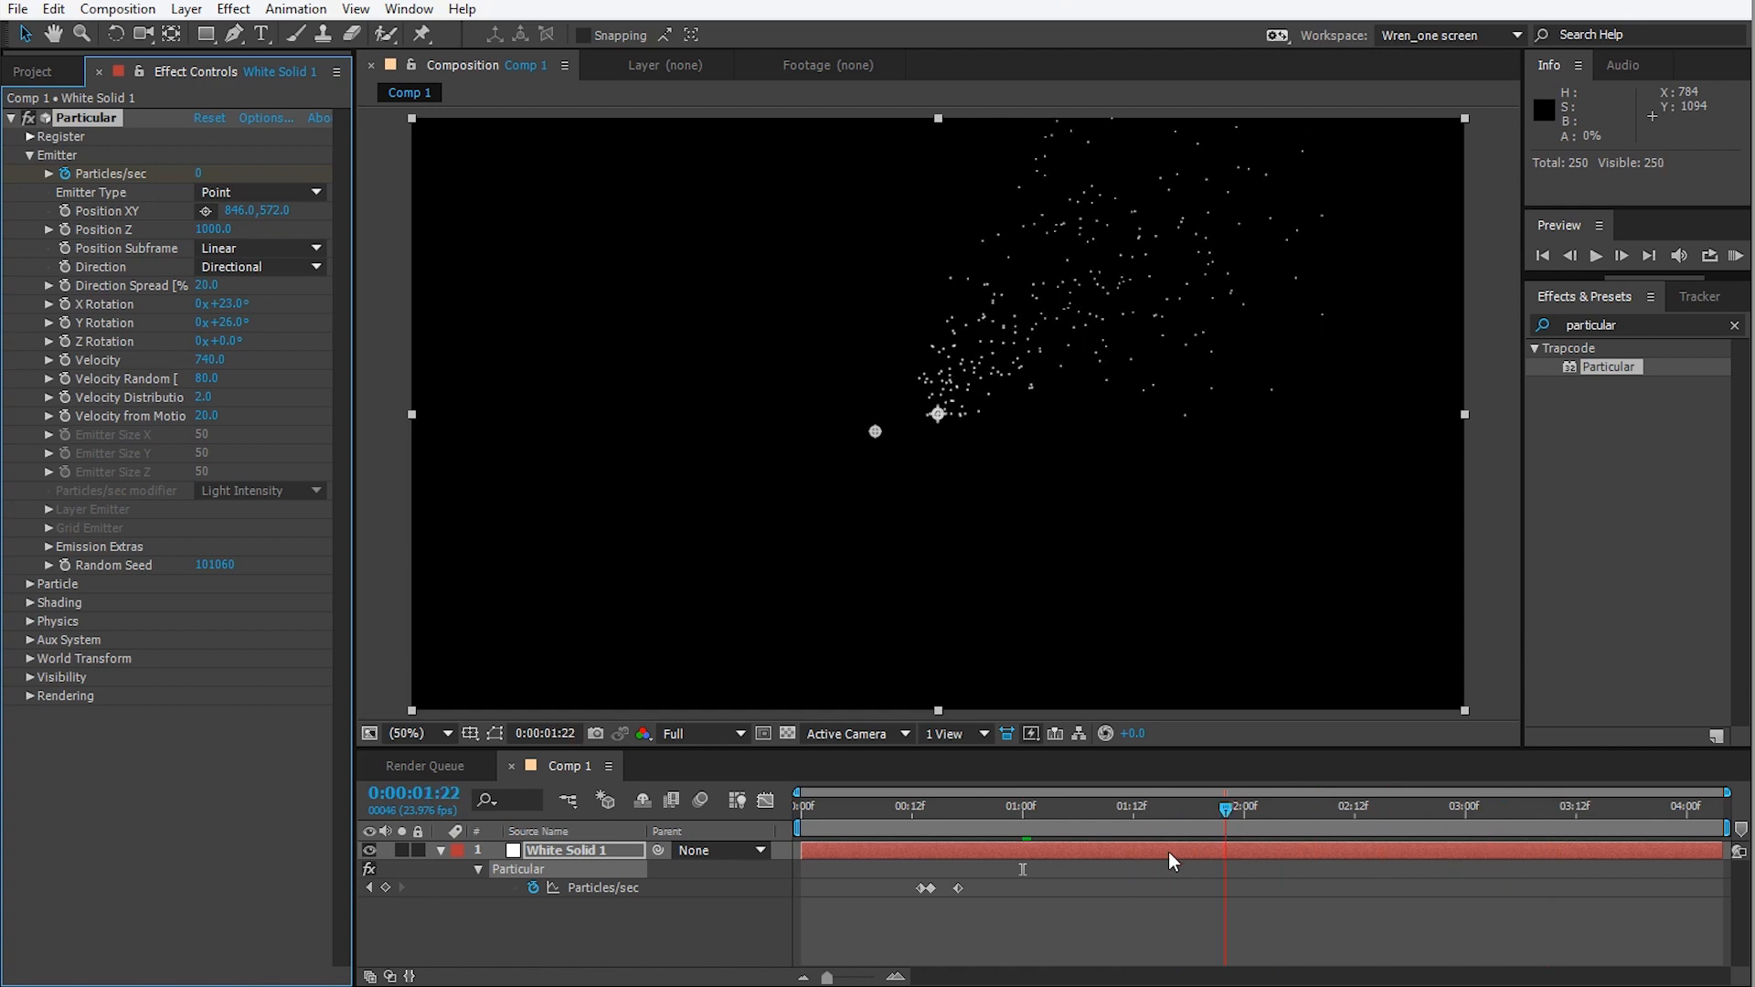
pyautogui.click(1049, 806)
# Add a two-node camera with a 16 mm focal length to the composition, accepting the offered settings.
pyautogui.click(186, 9)
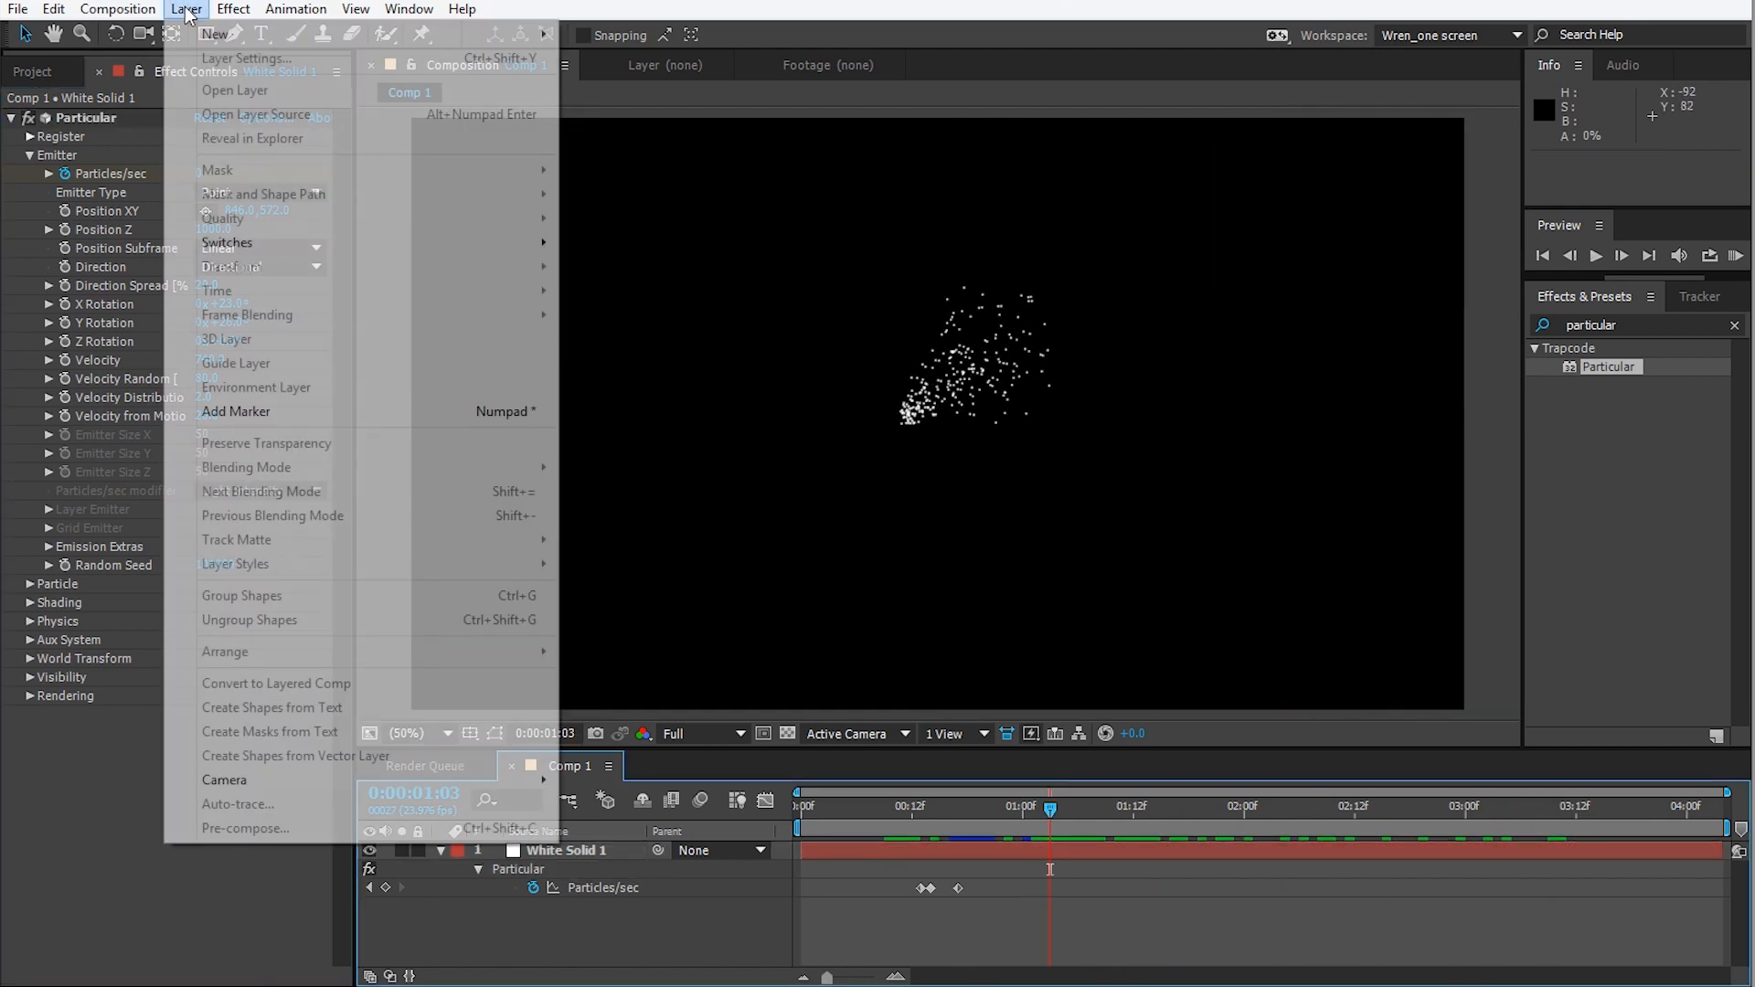
pyautogui.moveTo(216, 34)
pyautogui.click(604, 116)
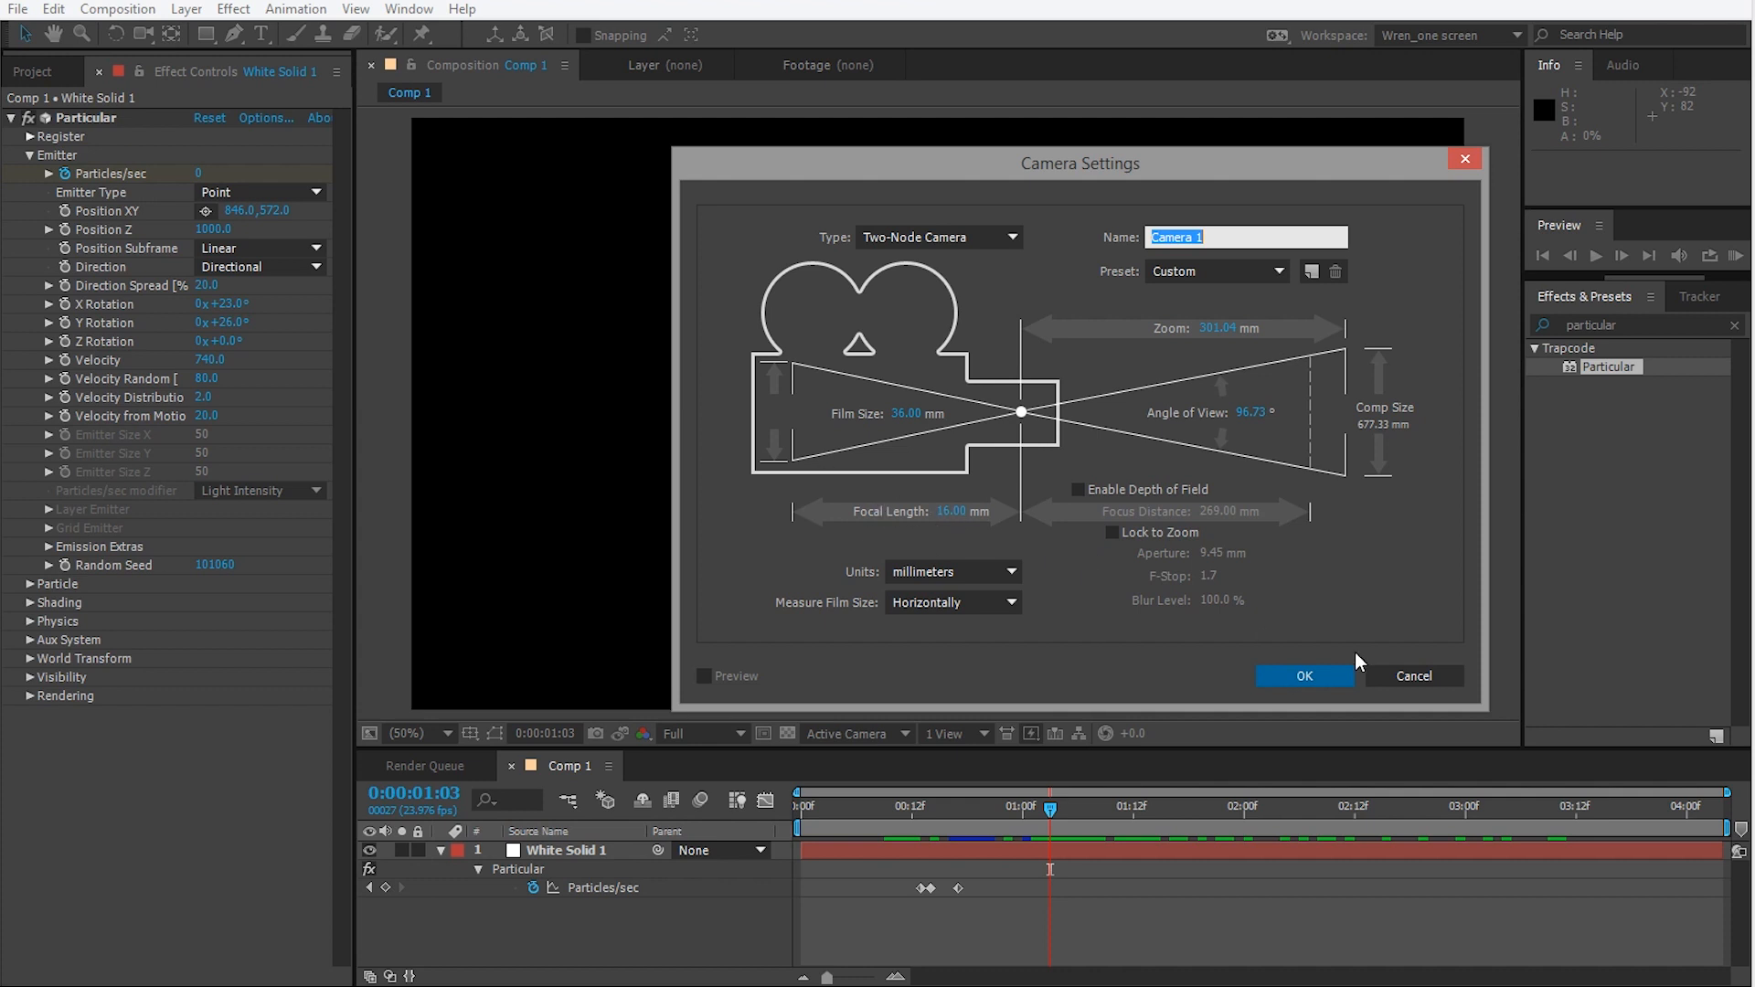
pyautogui.click(1305, 675)
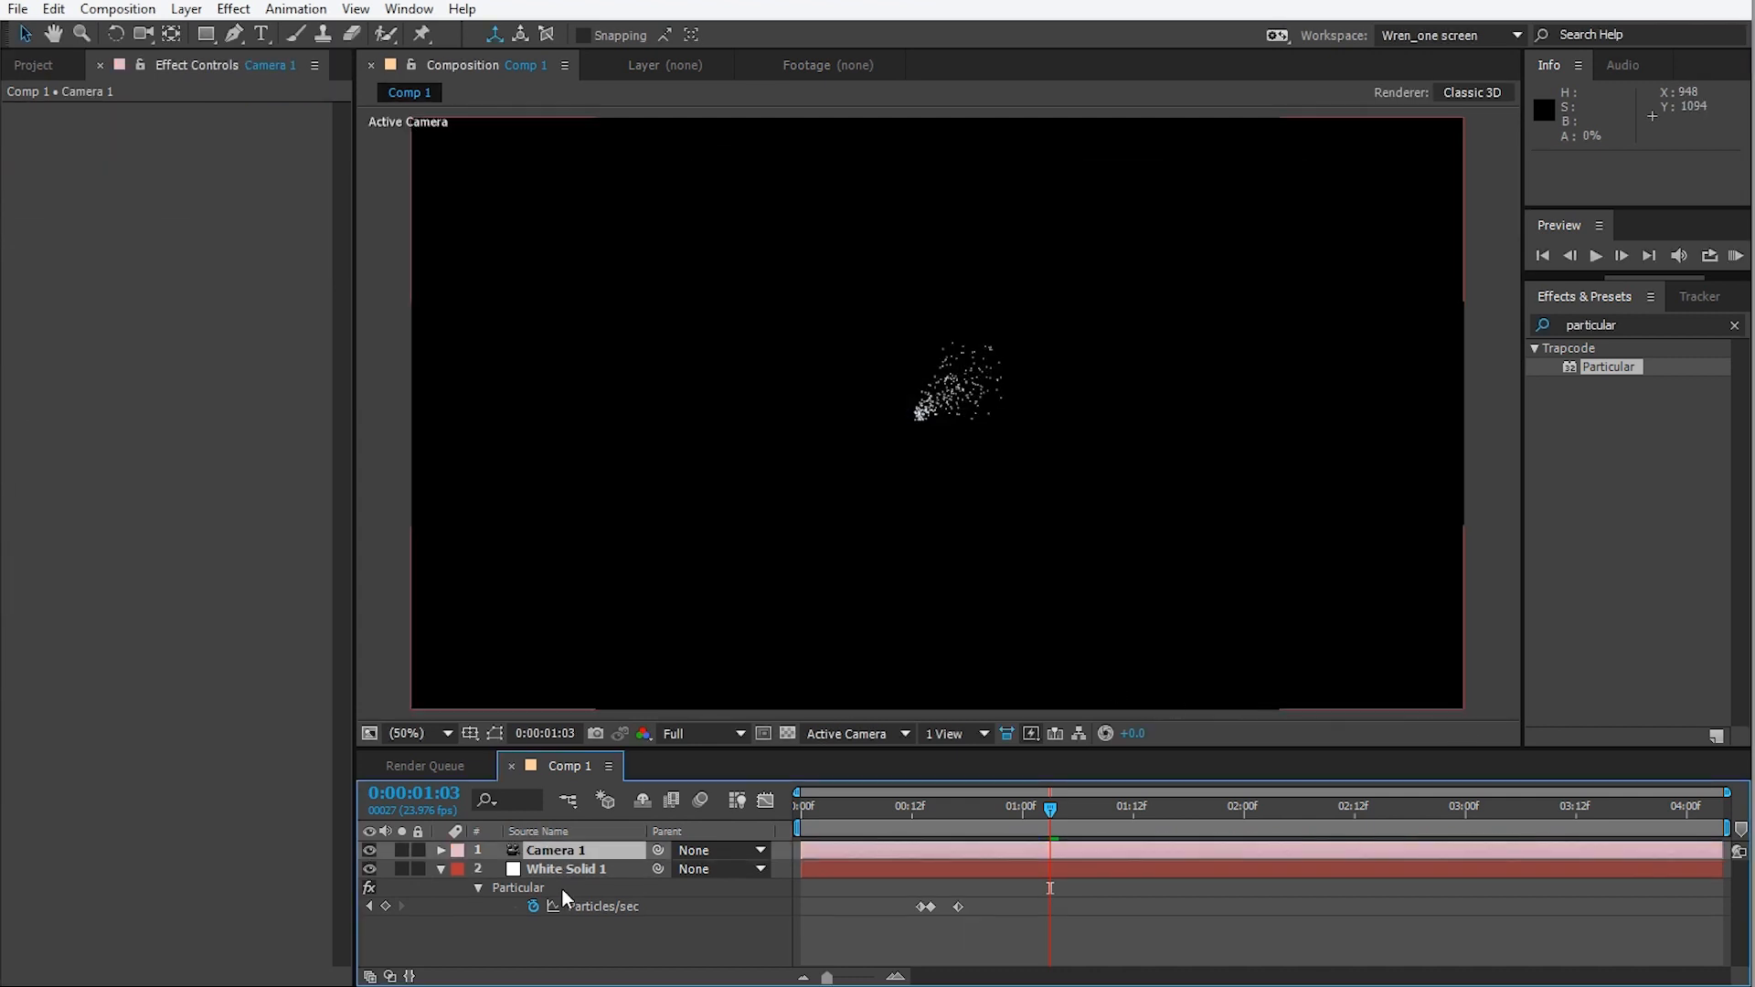
# Set the White Solid 1 emitter's Position Z to 550 and move its XY position to about 220, 986.
pyautogui.click(573, 869)
pyautogui.moveTo(214, 230); pyautogui.dragTo(166, 245)
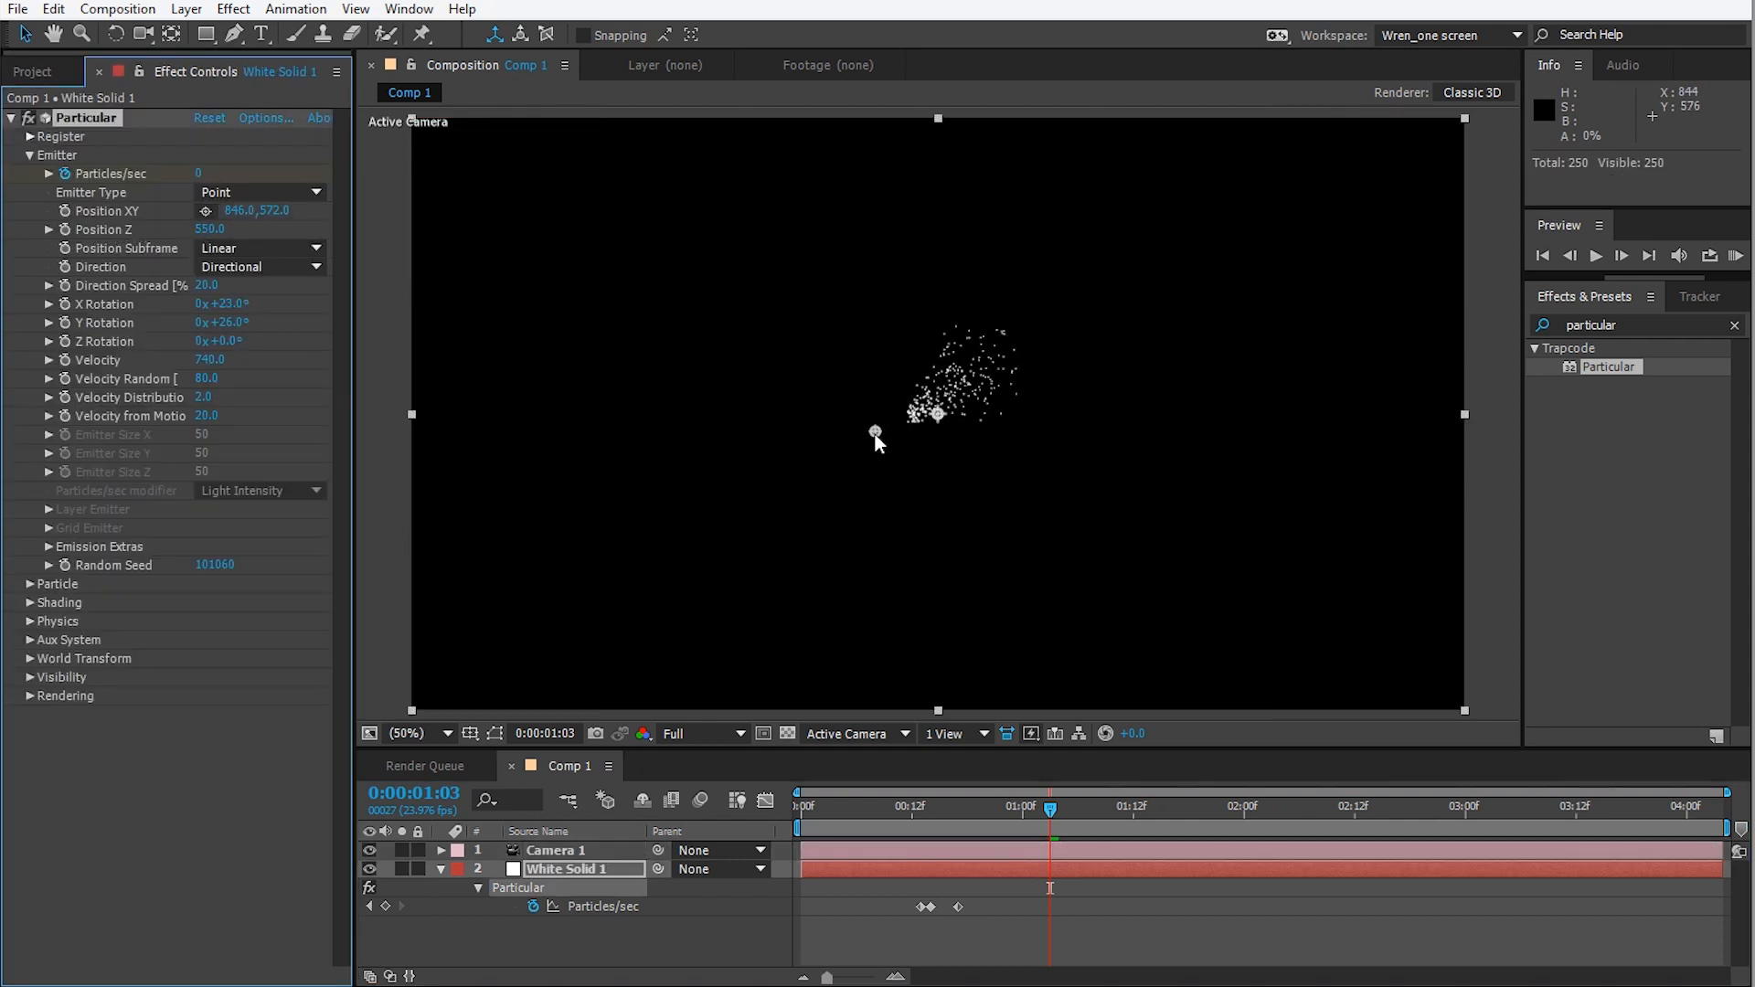
pyautogui.moveTo(875, 432); pyautogui.dragTo(535, 655)
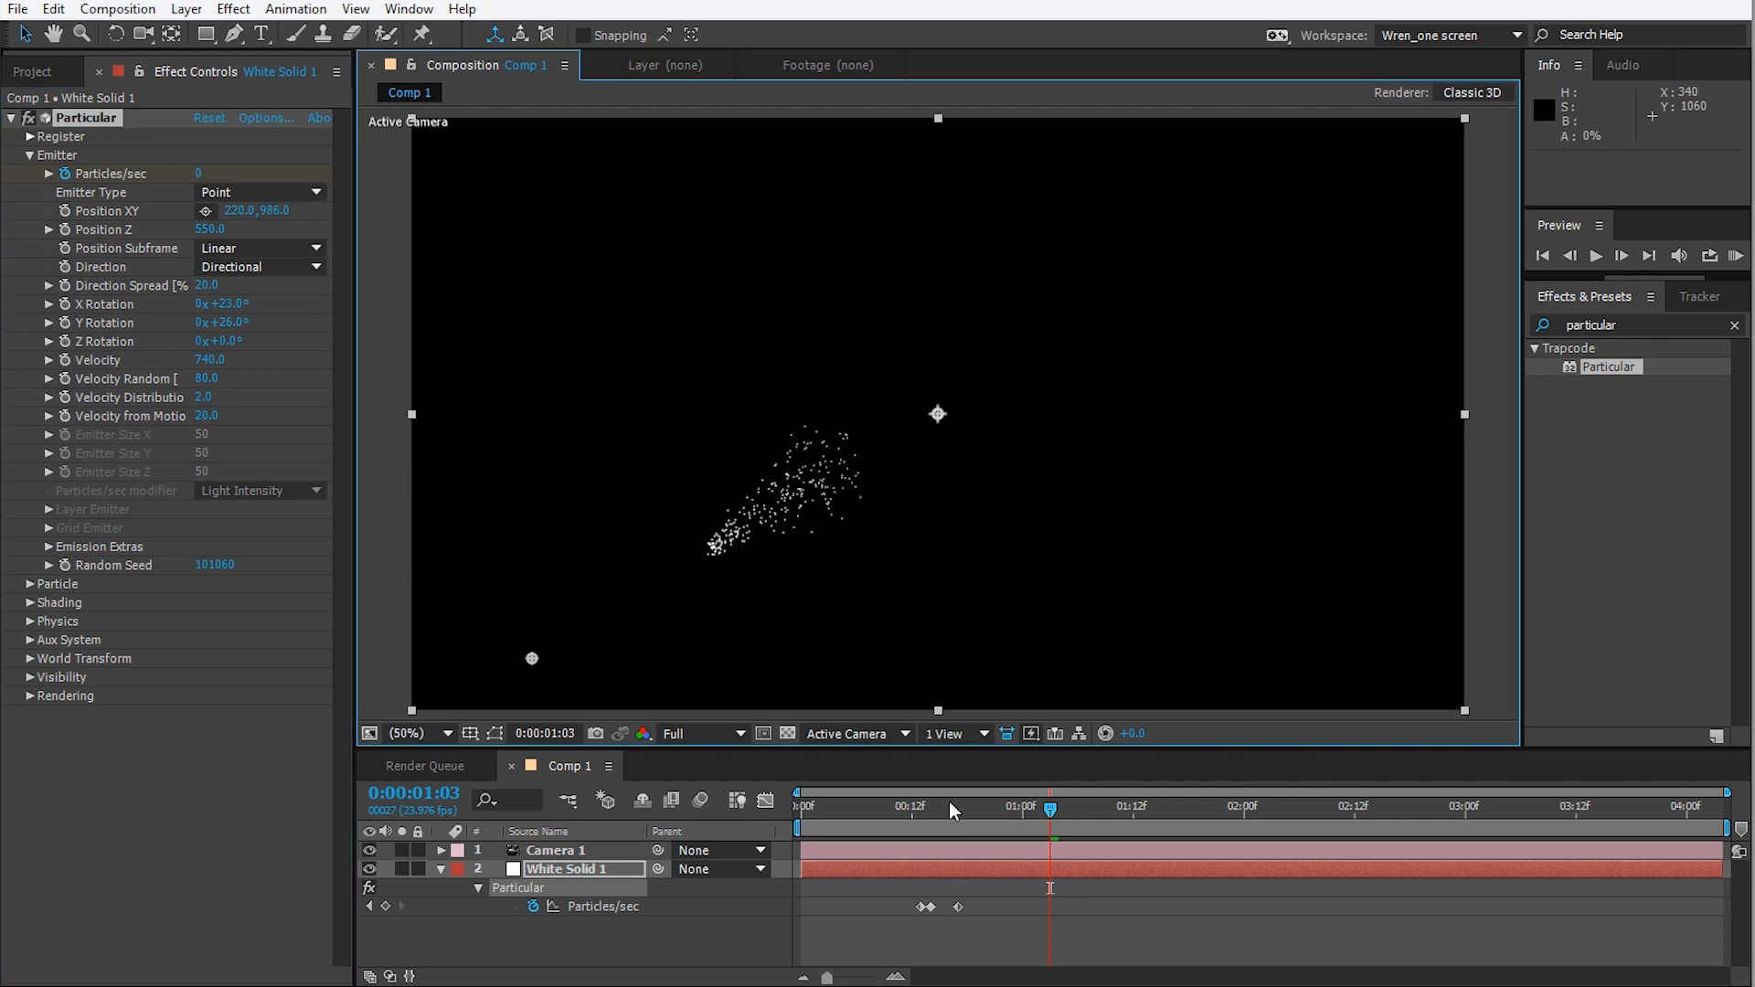
# Scrub through the composition and play back the directional burst as seen by the camera.
pyautogui.click(883, 810)
pyautogui.moveTo(886, 819); pyautogui.dragTo(1534, 788)
pyautogui.moveTo(1653, 770); pyautogui.dragTo(1604, 827)
pyautogui.press('space')
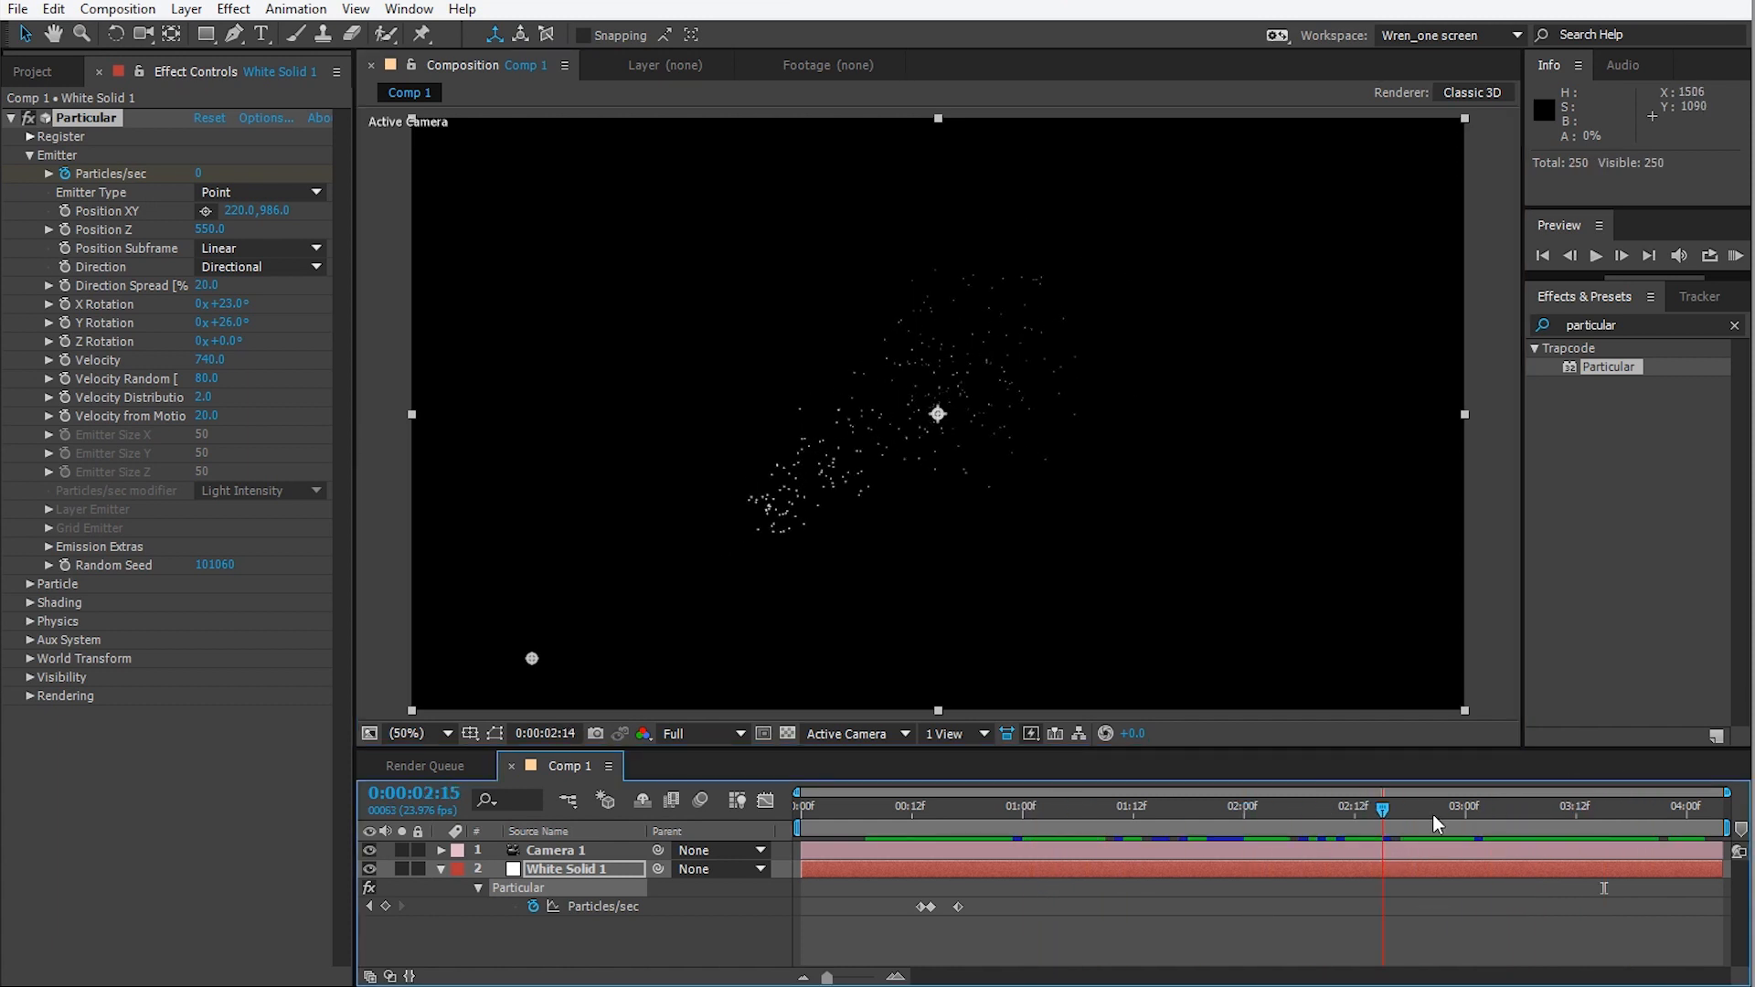
# In the Particle settings, set Life Random, Size Random and Opacity Random to 100 and Sphere Feather to 0.
pyautogui.click(30, 583)
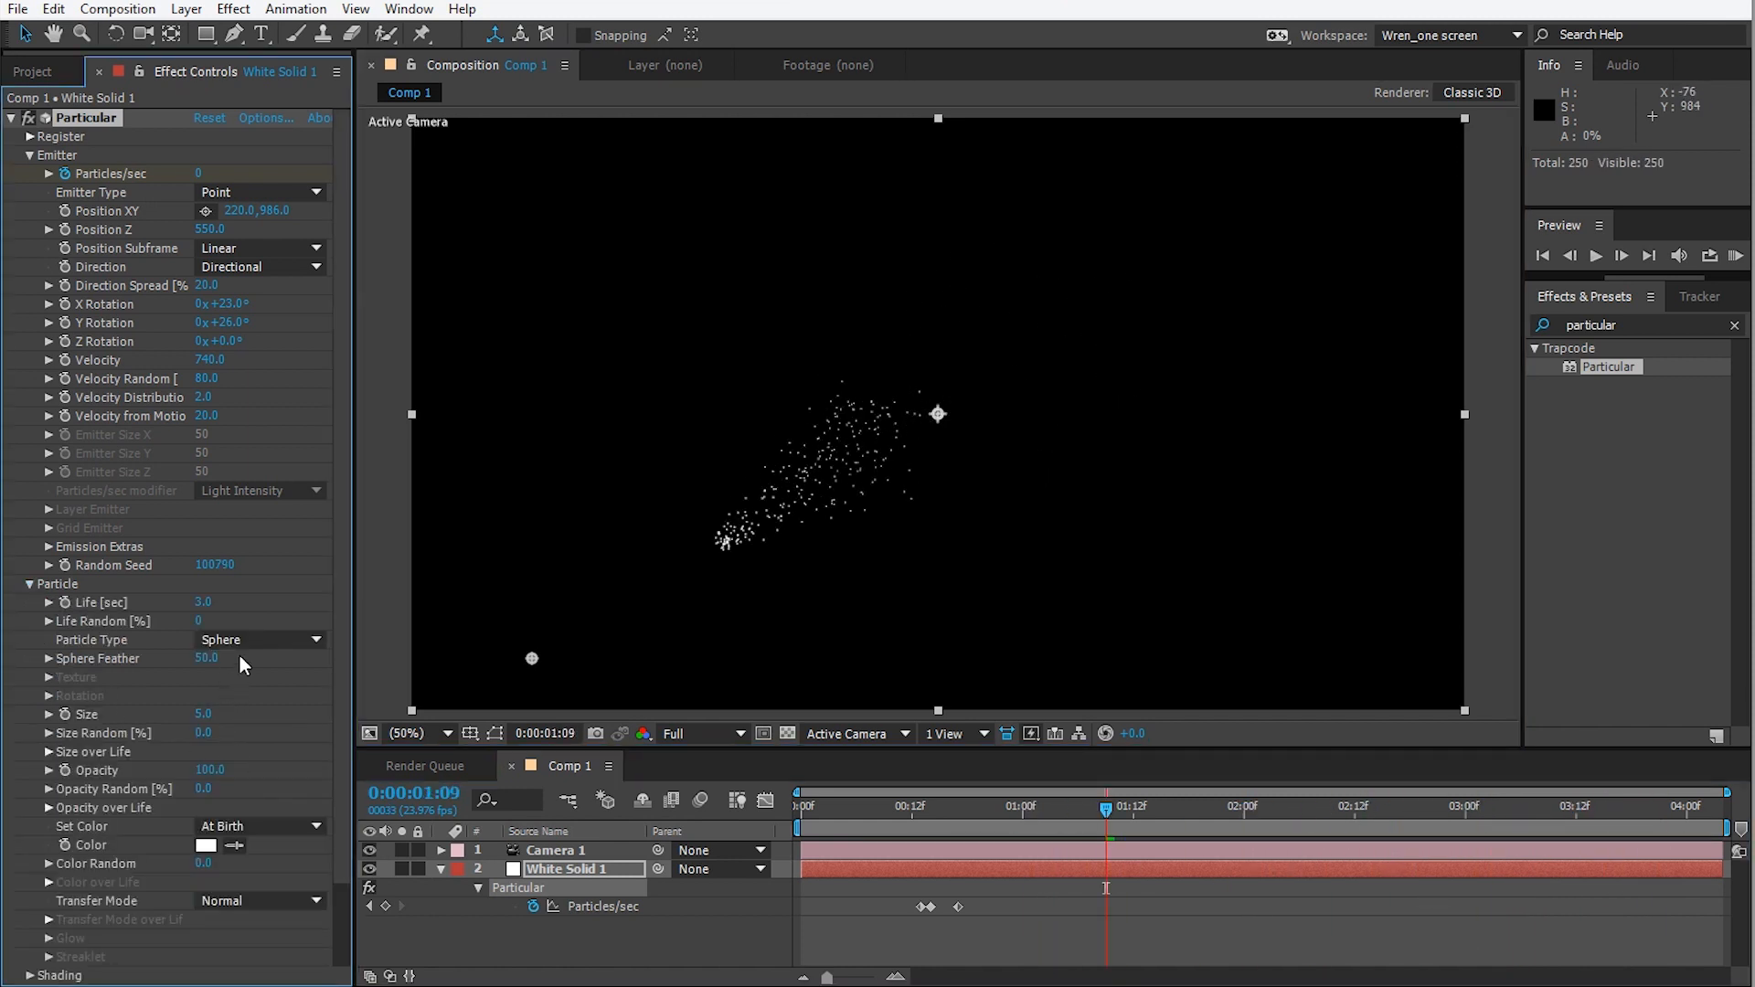
pyautogui.scroll(-2, 343, 786)
pyautogui.scroll(2, 130, 364)
pyautogui.scroll(-2, 141, 453)
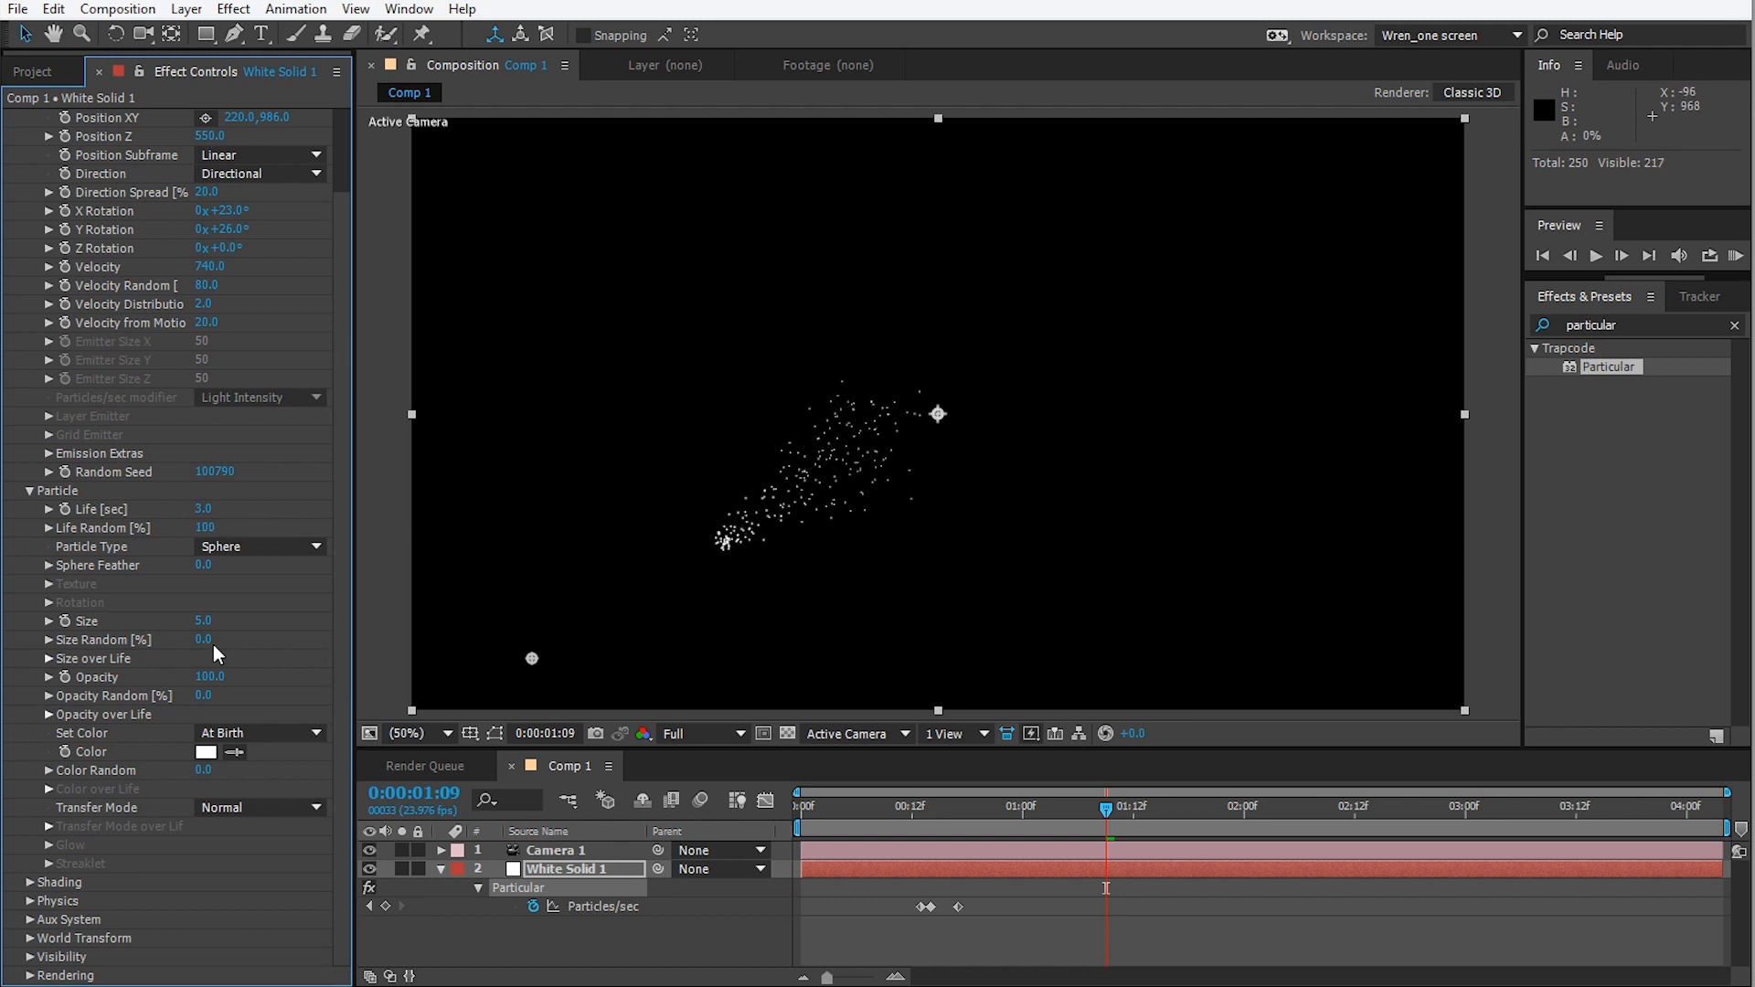
pyautogui.moveTo(209, 641); pyautogui.dragTo(374, 639)
pyautogui.moveTo(203, 696); pyautogui.dragTo(704, 711)
# Expand Size over Life, widen the effect controls area to show its whole graph, and draw a jagged curve in it.
pyautogui.click(48, 659)
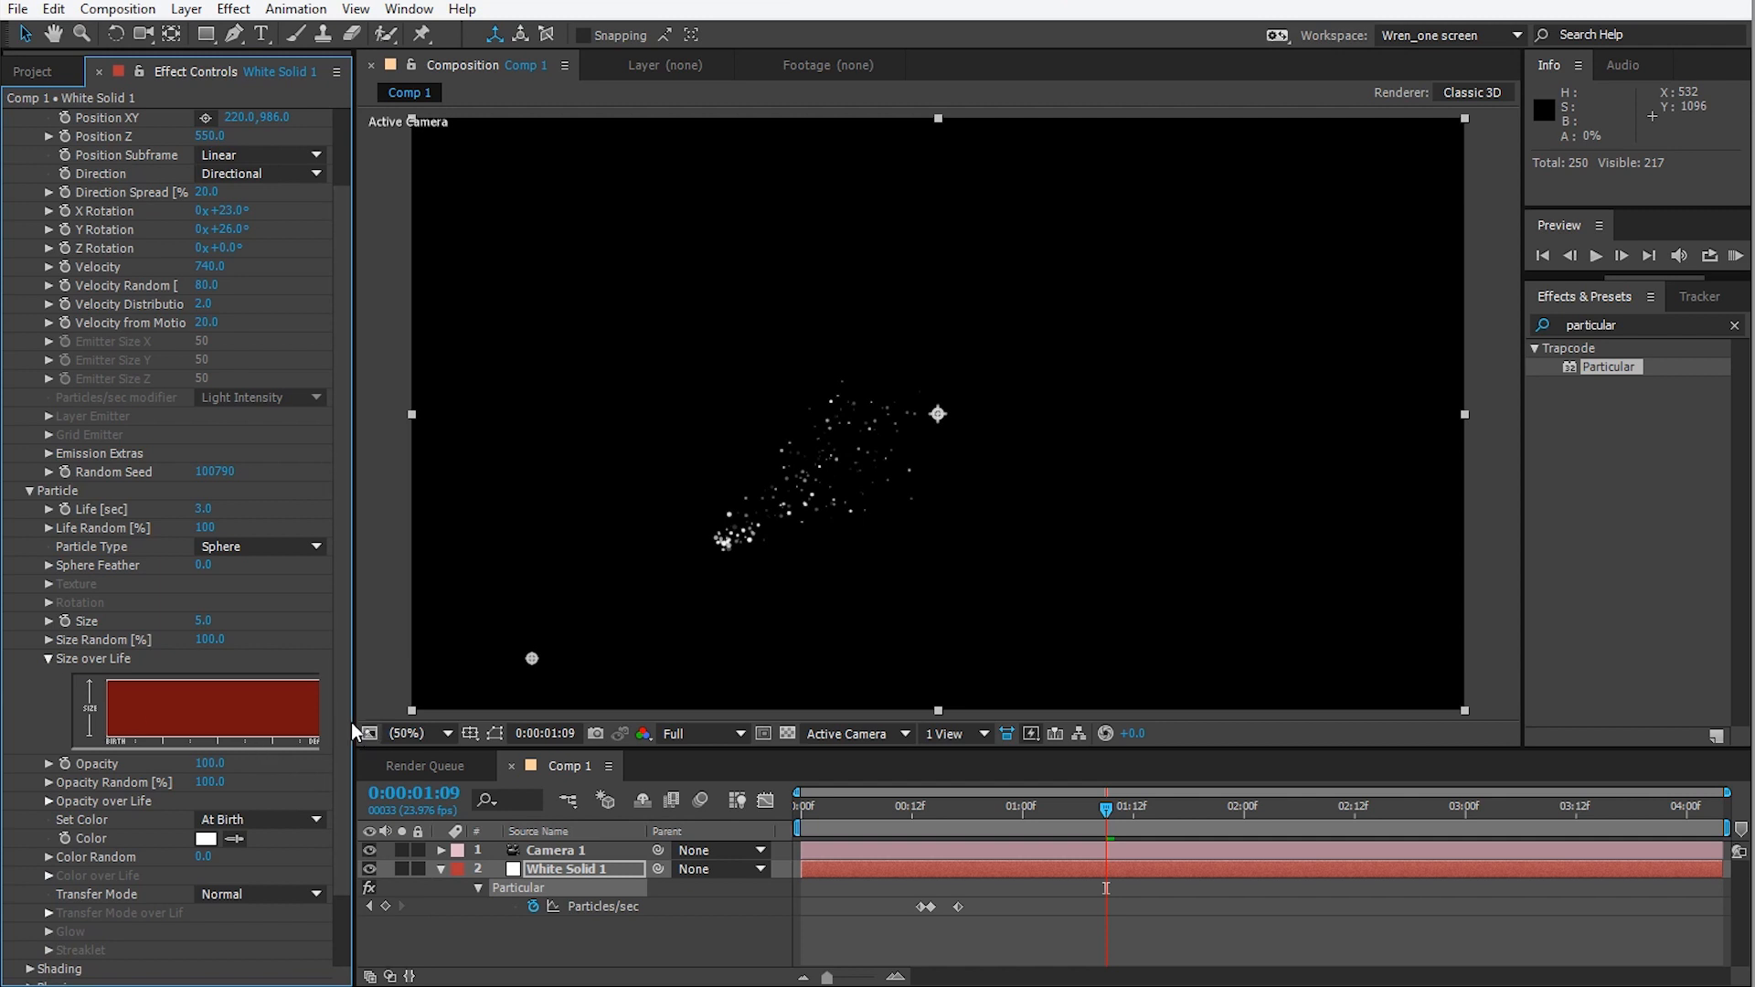
pyautogui.moveTo(353, 727); pyautogui.dragTo(439, 701)
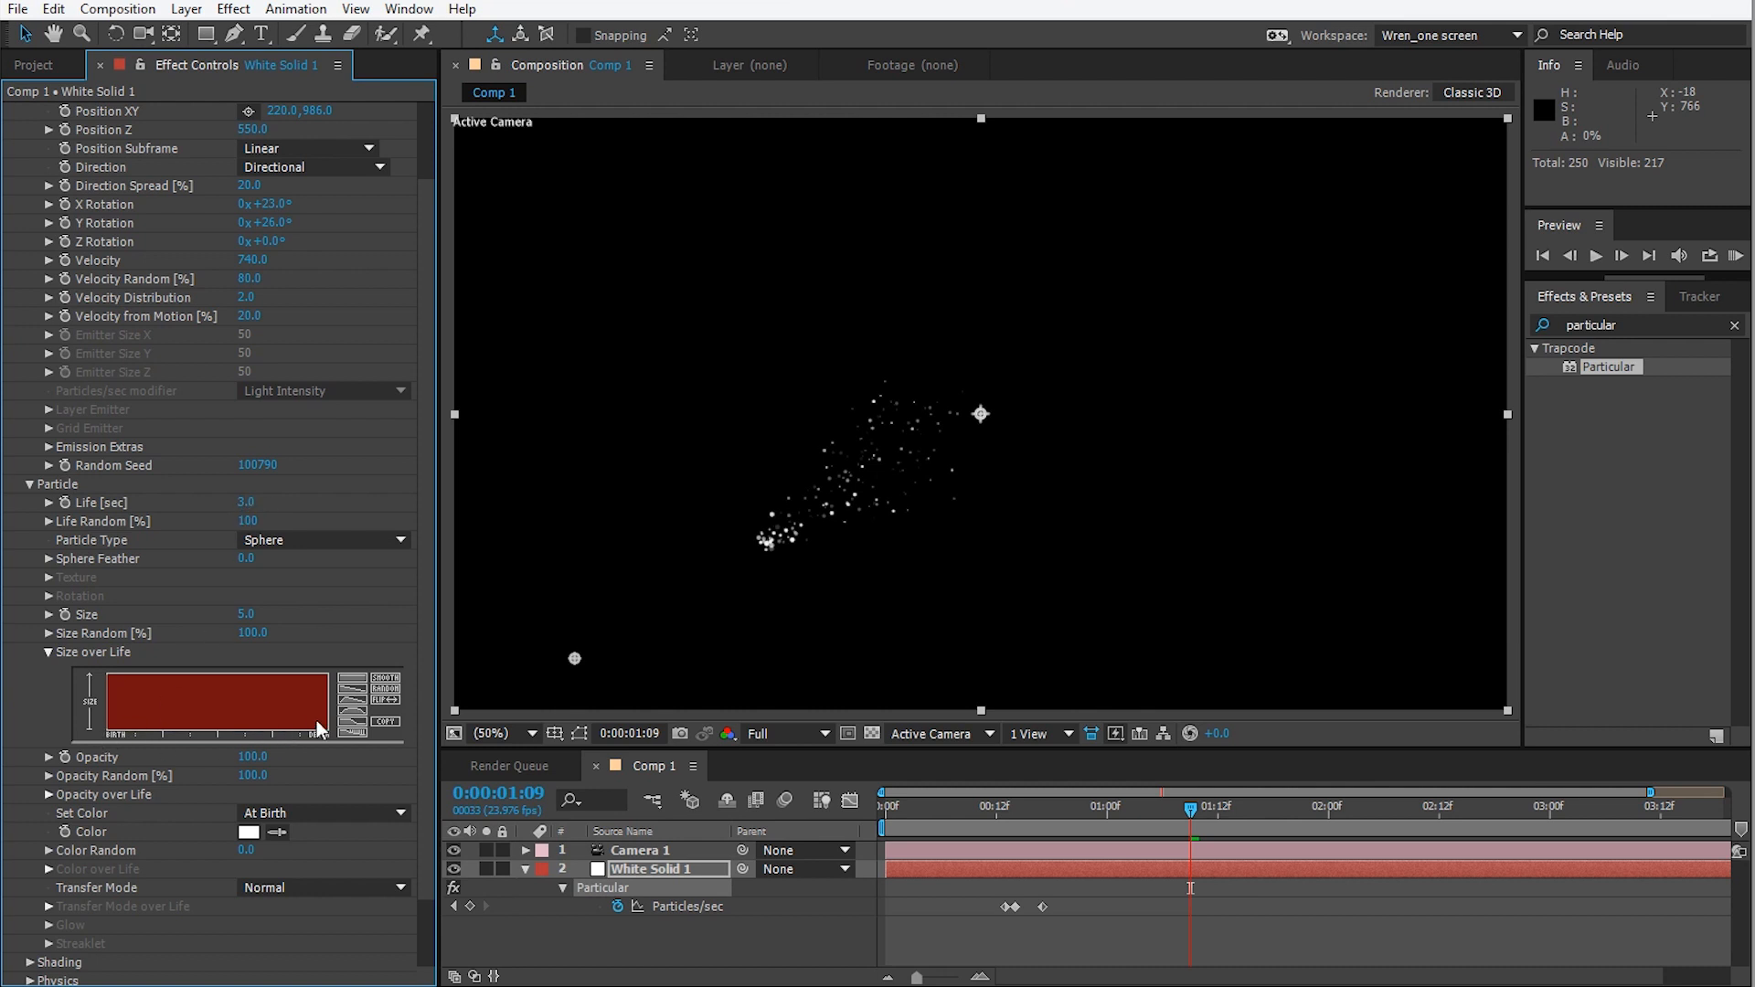
pyautogui.moveTo(121, 709)
pyautogui.mouseDown()
pyautogui.moveTo(280, 690)
pyautogui.moveTo(348, 740)
pyautogui.mouseUp()
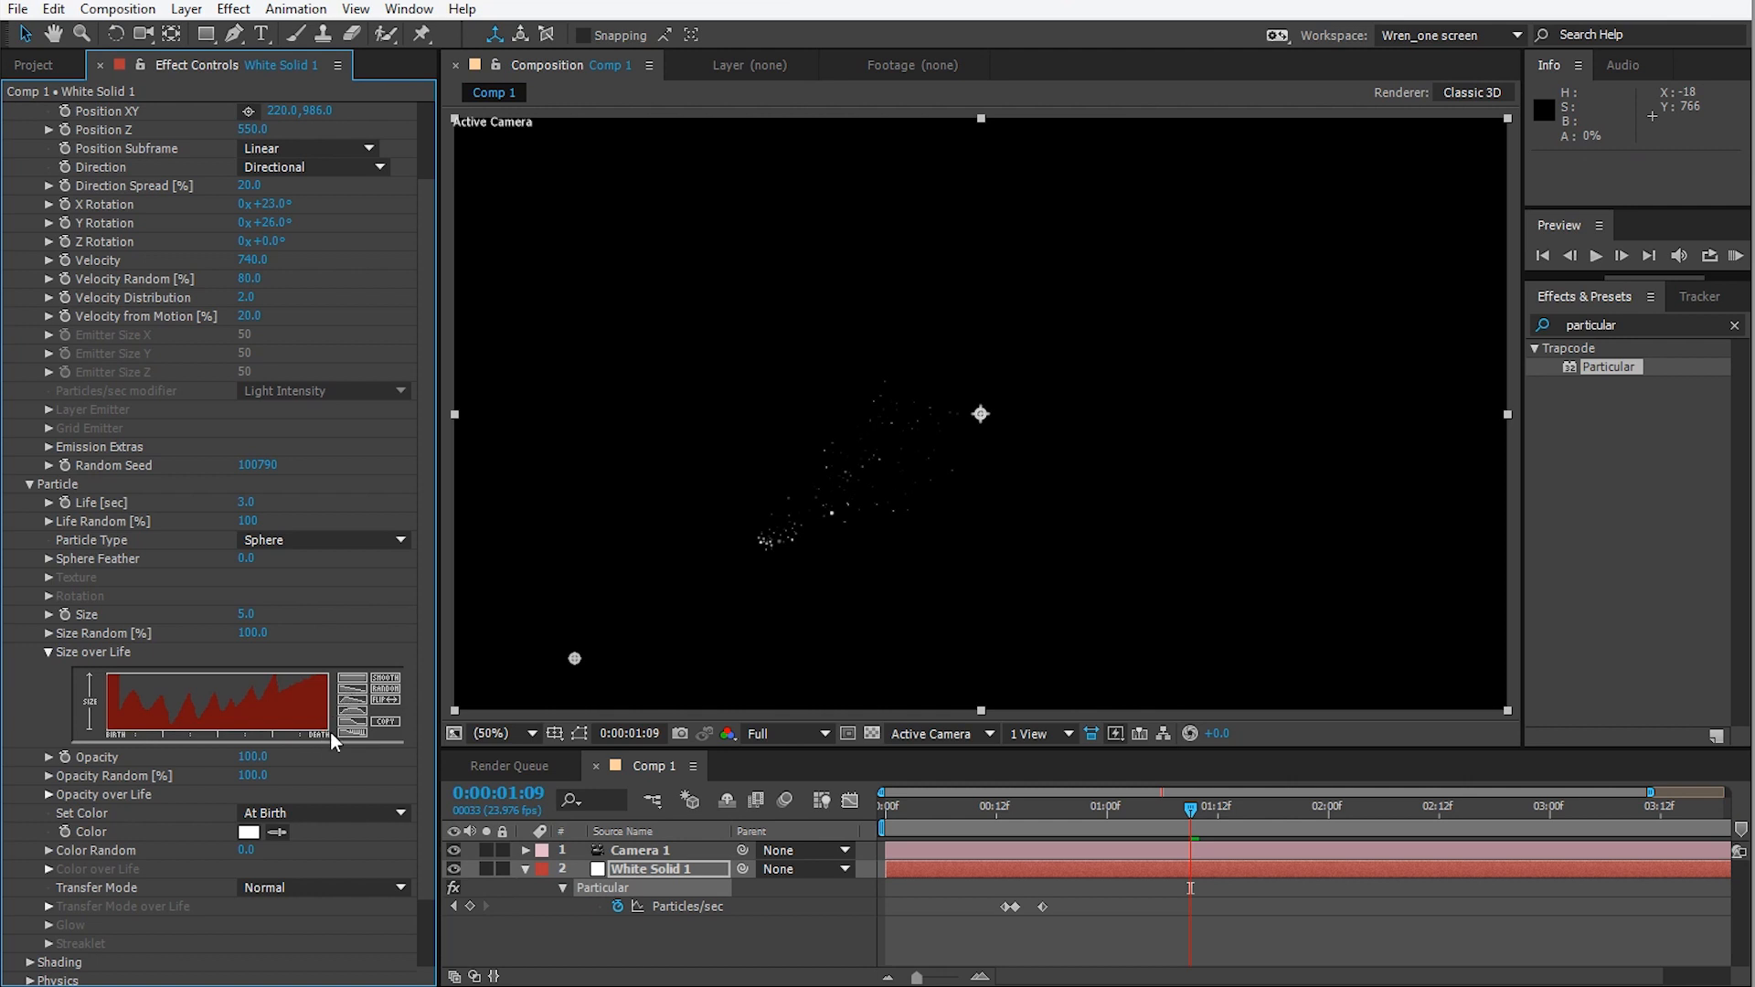
# Try a particle Life of 1 second and set it back to 3 seconds.
pyautogui.click(245, 503)
pyautogui.write('1')
pyautogui.press('Return')
pyautogui.click(245, 503)
pyautogui.write('3')
pyautogui.press('Return')
# Set the Random Seed to 100500 and apply the linear descending ramp preset to both Size over Life and Opacity over Life.
pyautogui.moveTo(259, 473); pyautogui.dragTo(302, 564)
pyautogui.moveTo(115, 678); pyautogui.dragTo(281, 680)
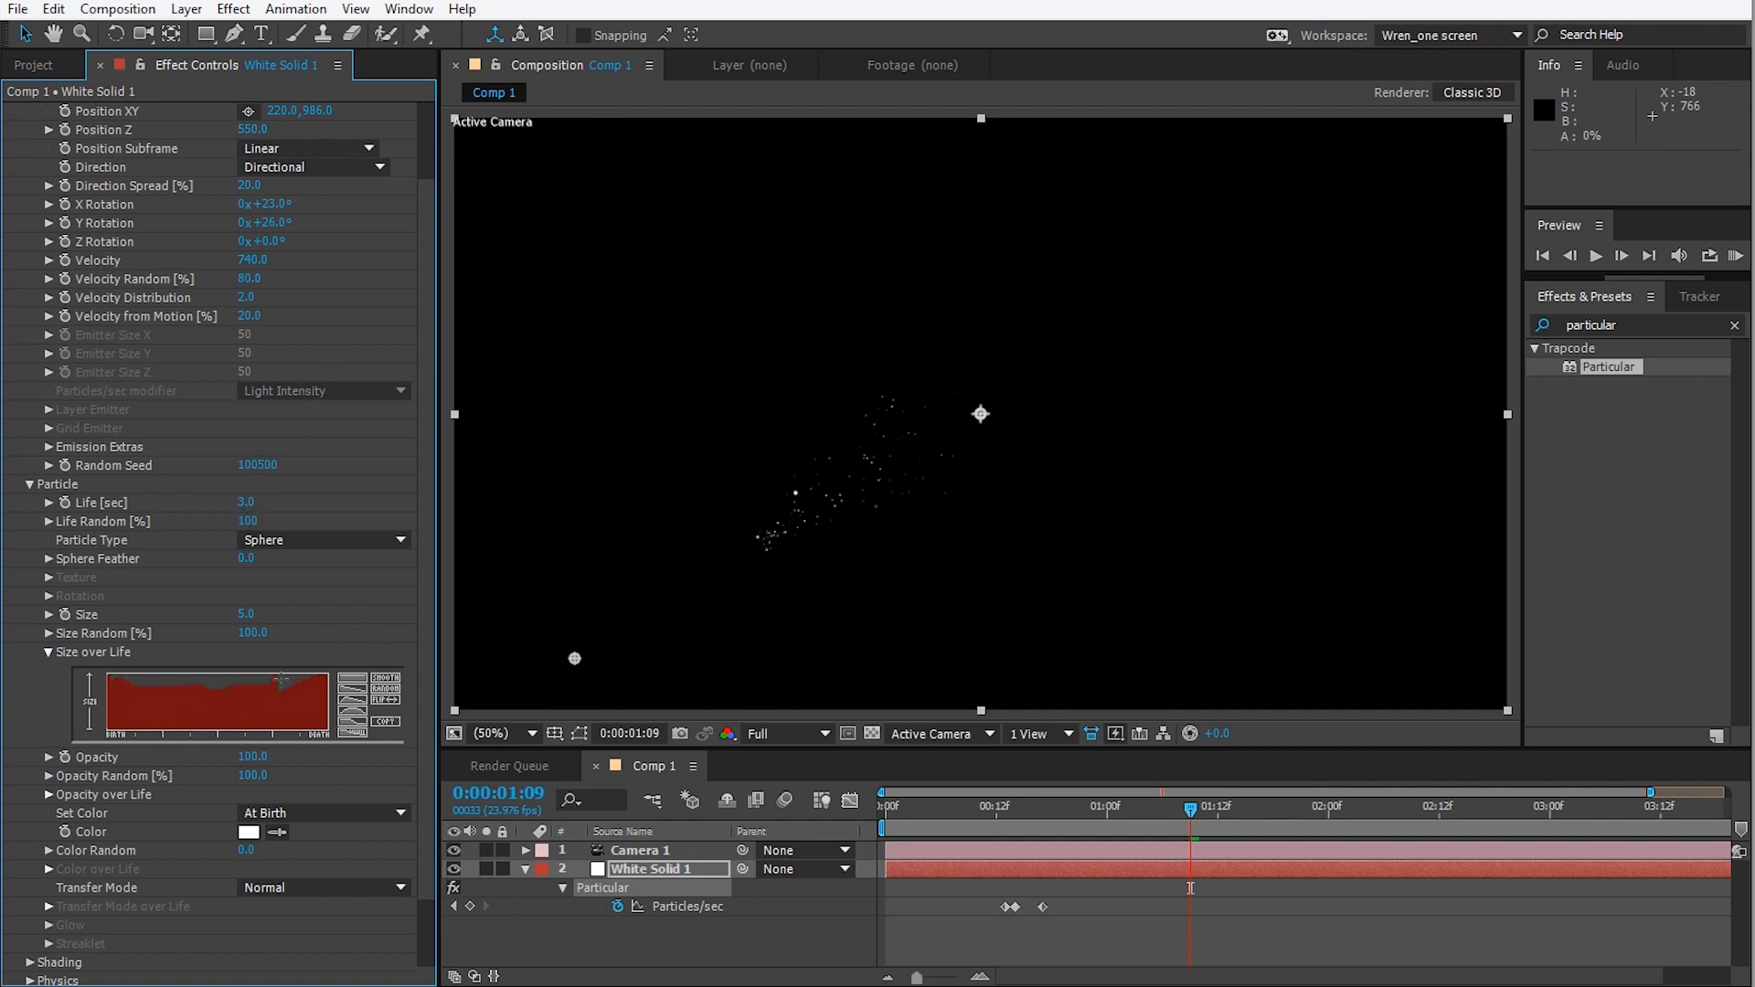
pyautogui.click(354, 699)
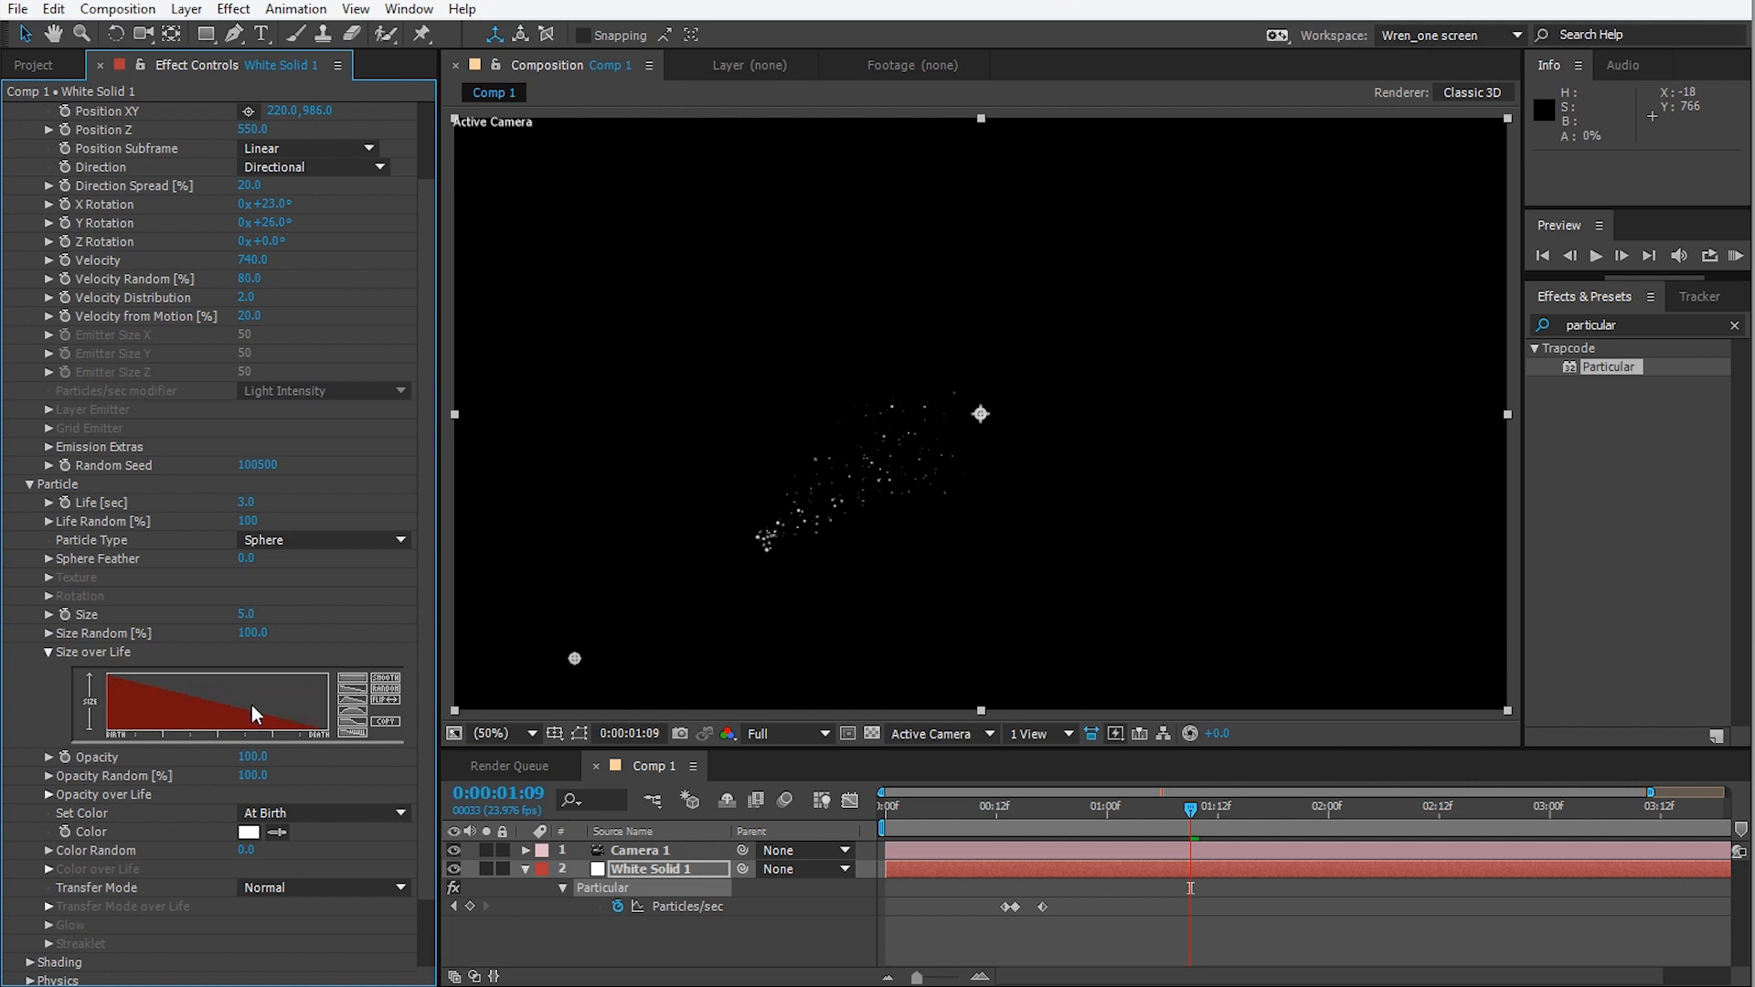
pyautogui.click(50, 796)
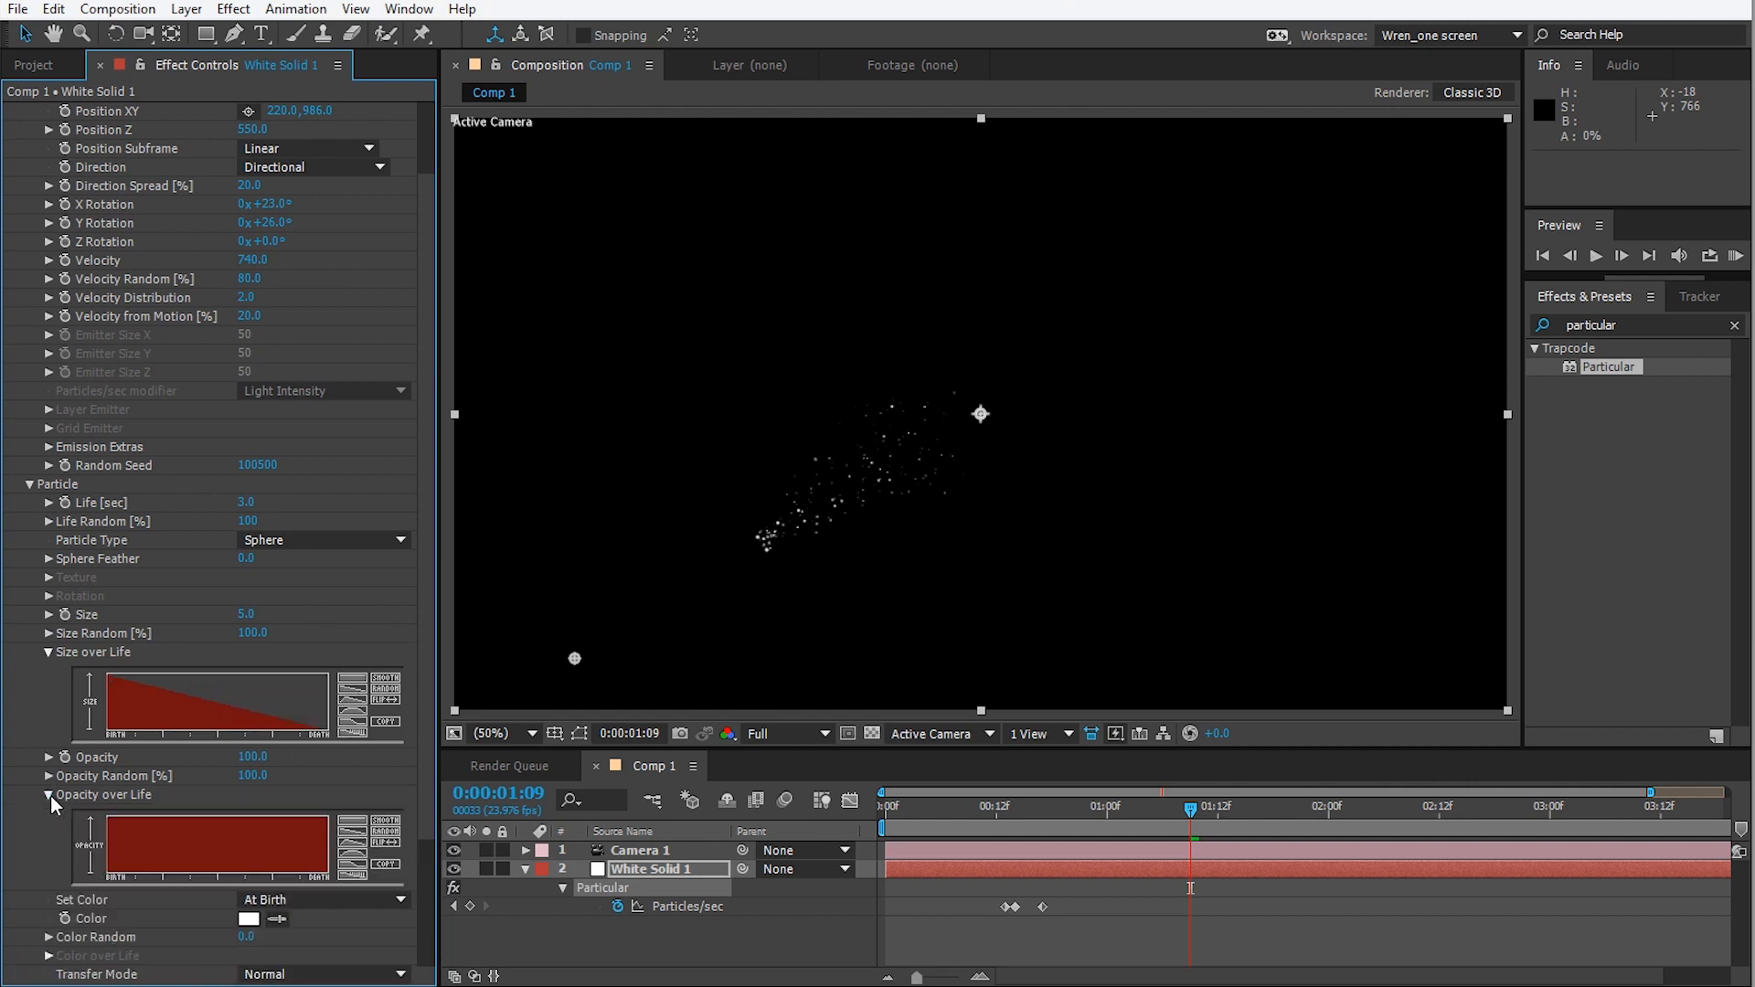
pyautogui.click(355, 841)
pyautogui.scroll(-2, 197, 770)
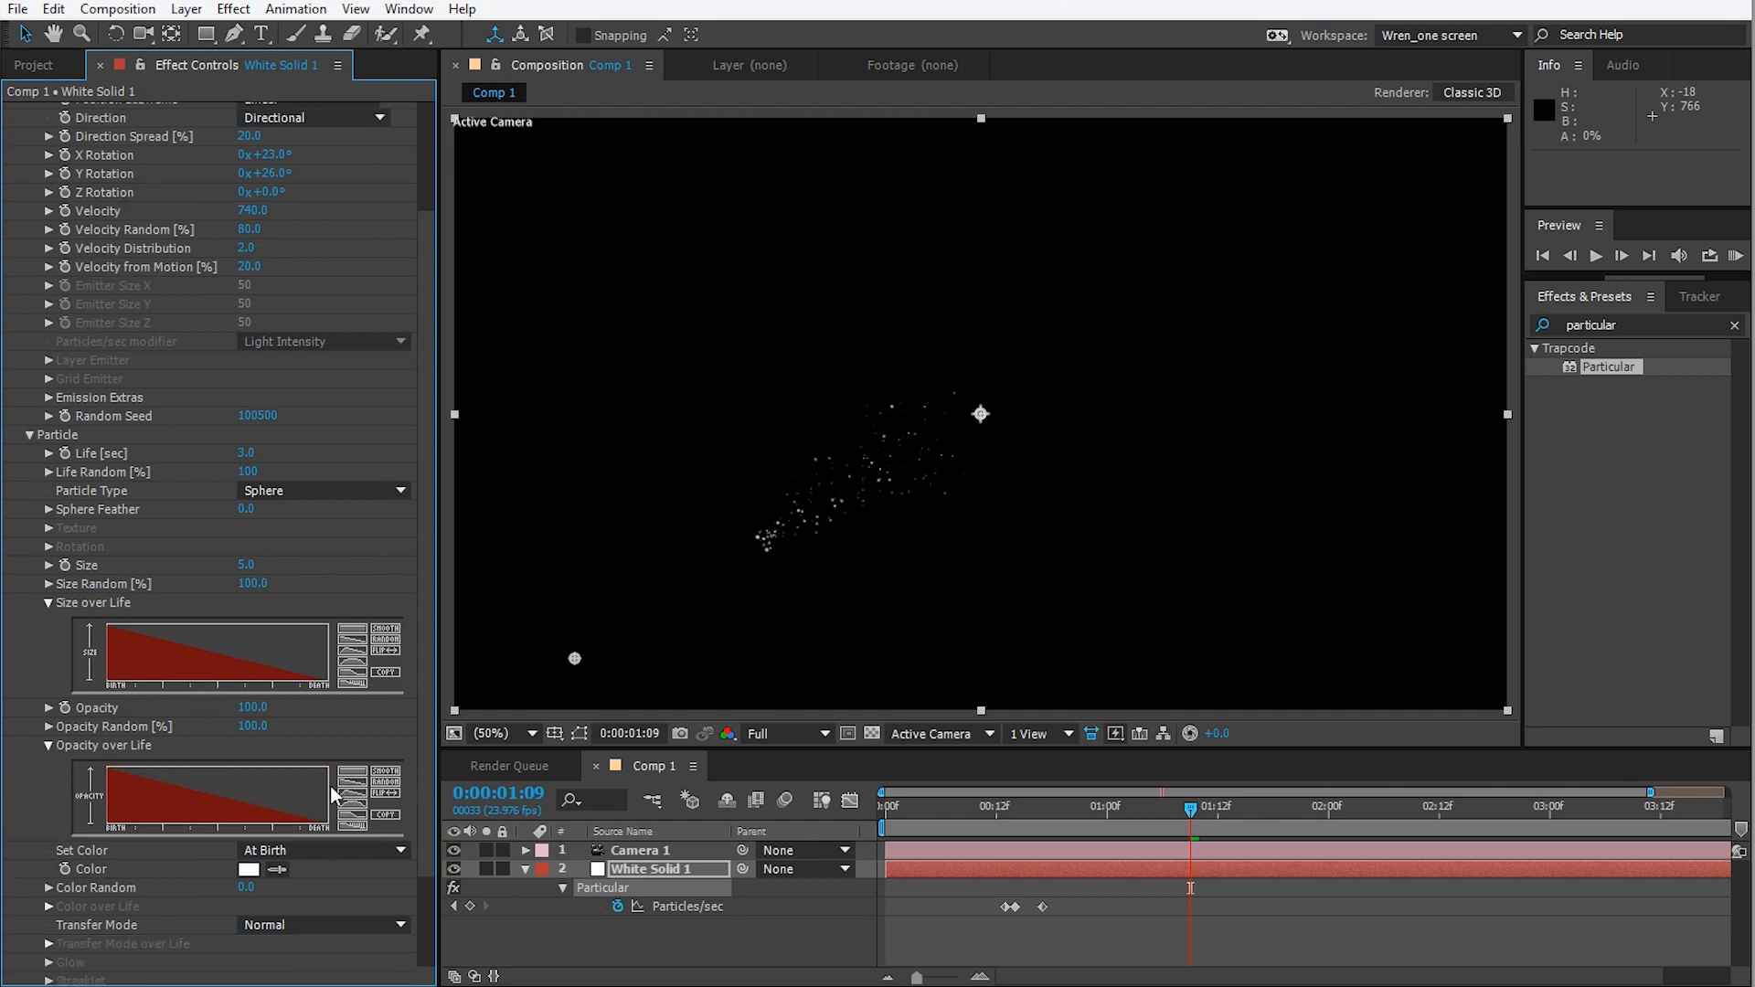
# Scrub and play back the burst to check how particles shrink and fade over their life.
pyautogui.moveTo(918, 810); pyautogui.dragTo(1311, 813)
pyautogui.press('space')
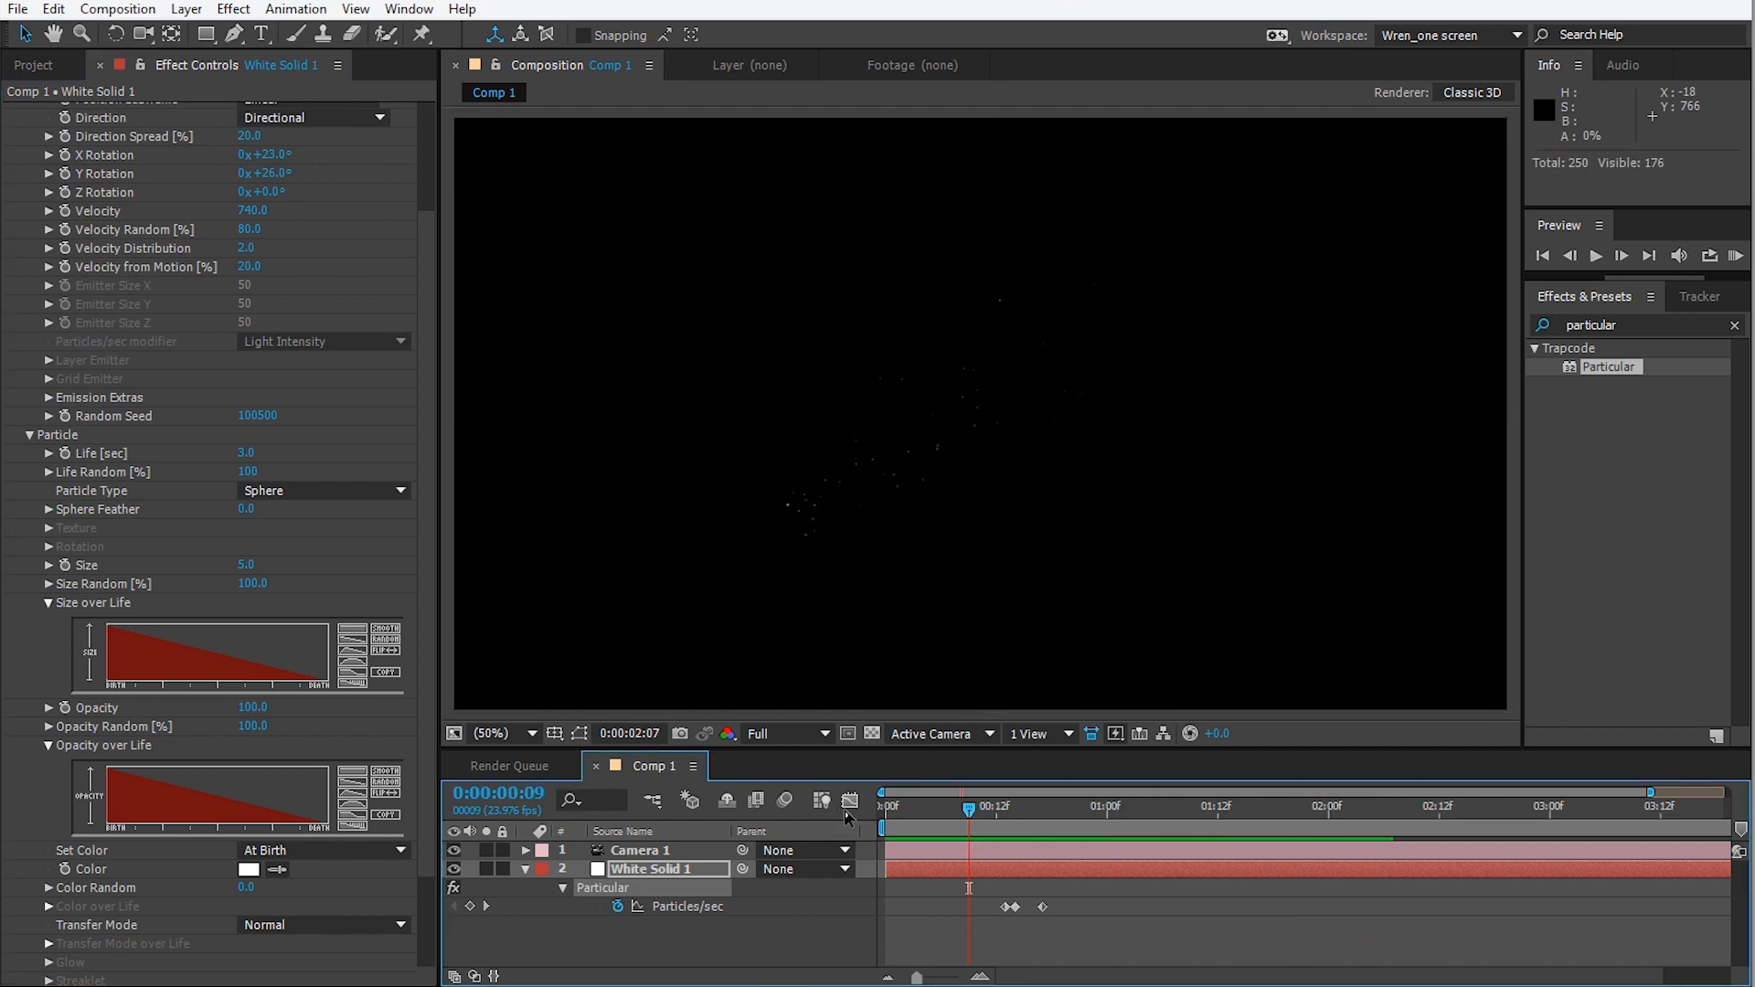
pyautogui.press('space')
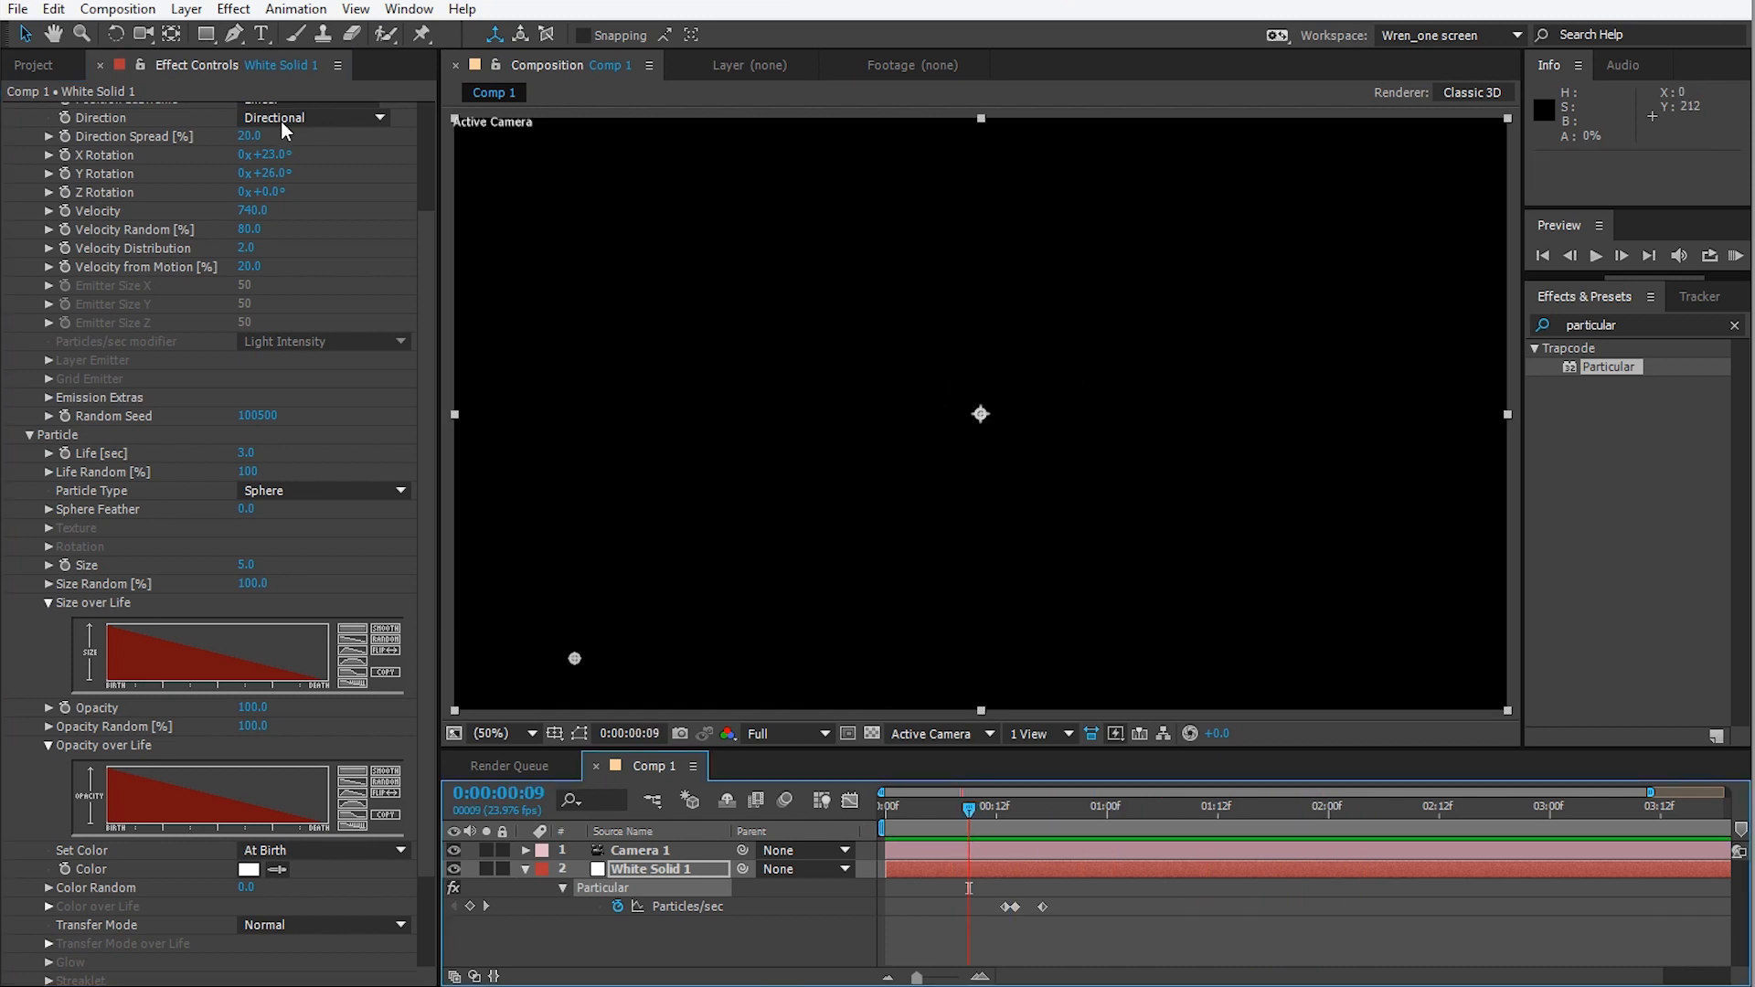
# Raise the emitter's Velocity to 1930, set the Random Seed to 100640, and preview the faster burst.
pyautogui.moveTo(249, 208); pyautogui.dragTo(389, 216)
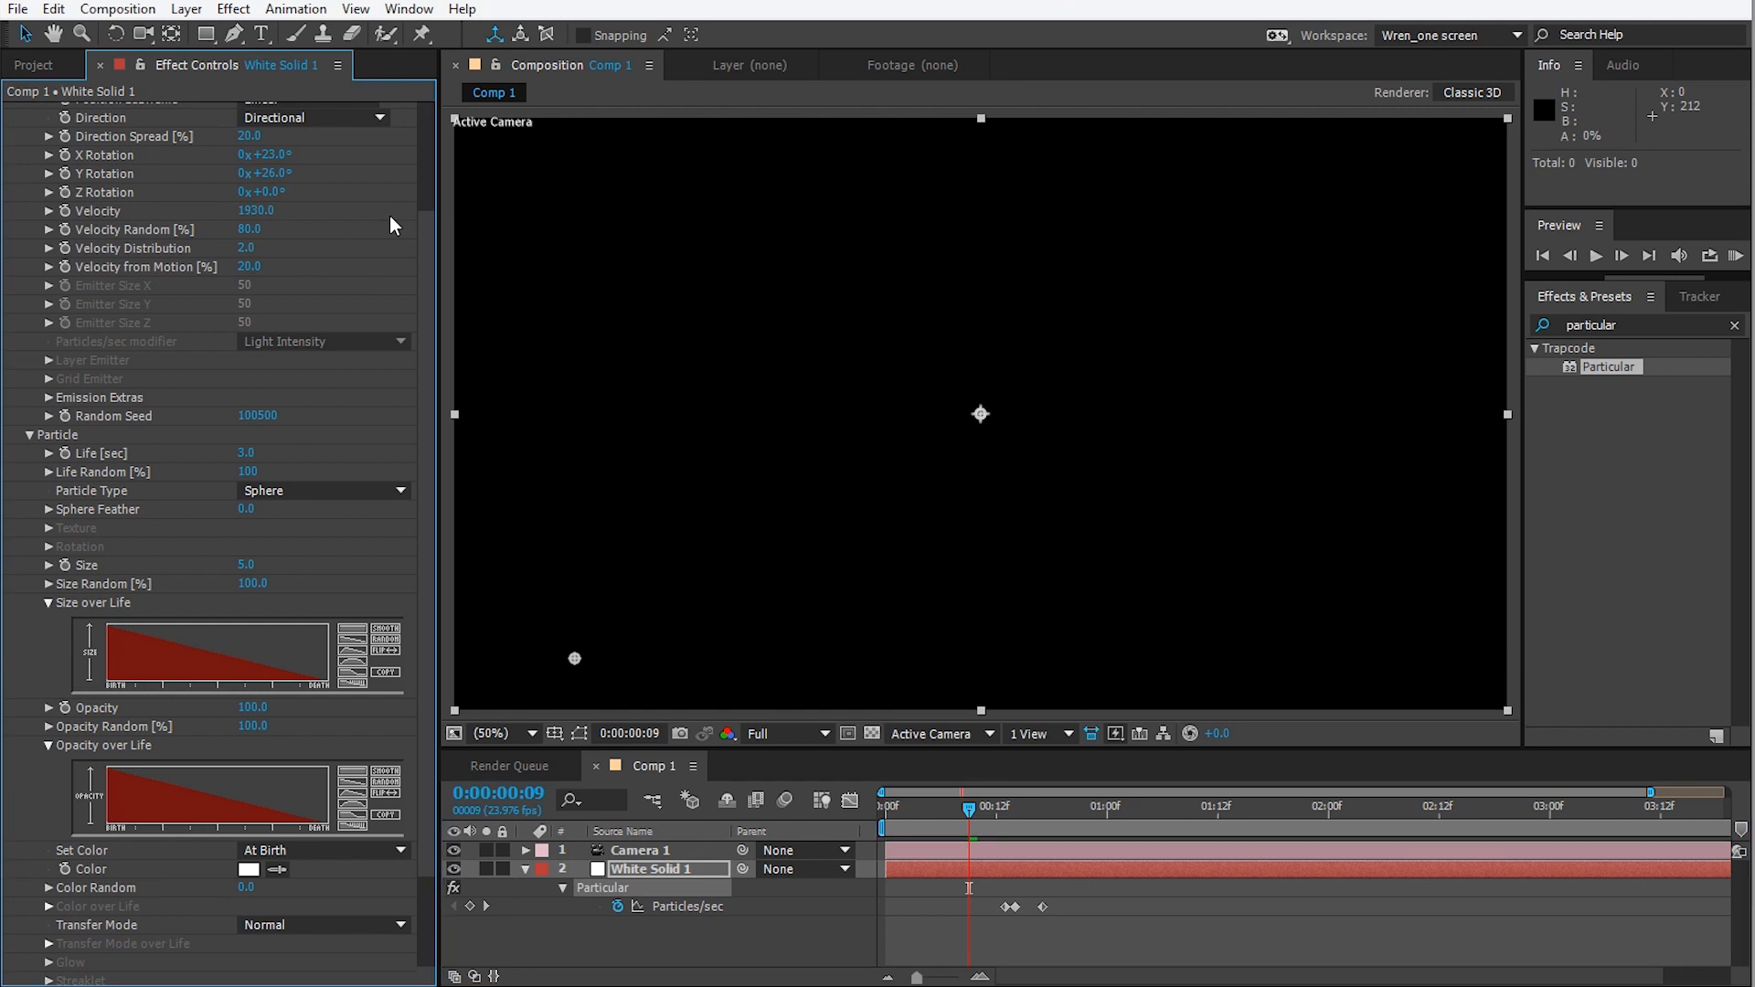
pyautogui.press('space')
pyautogui.press('space')
pyautogui.scroll(-3, 390, 215)
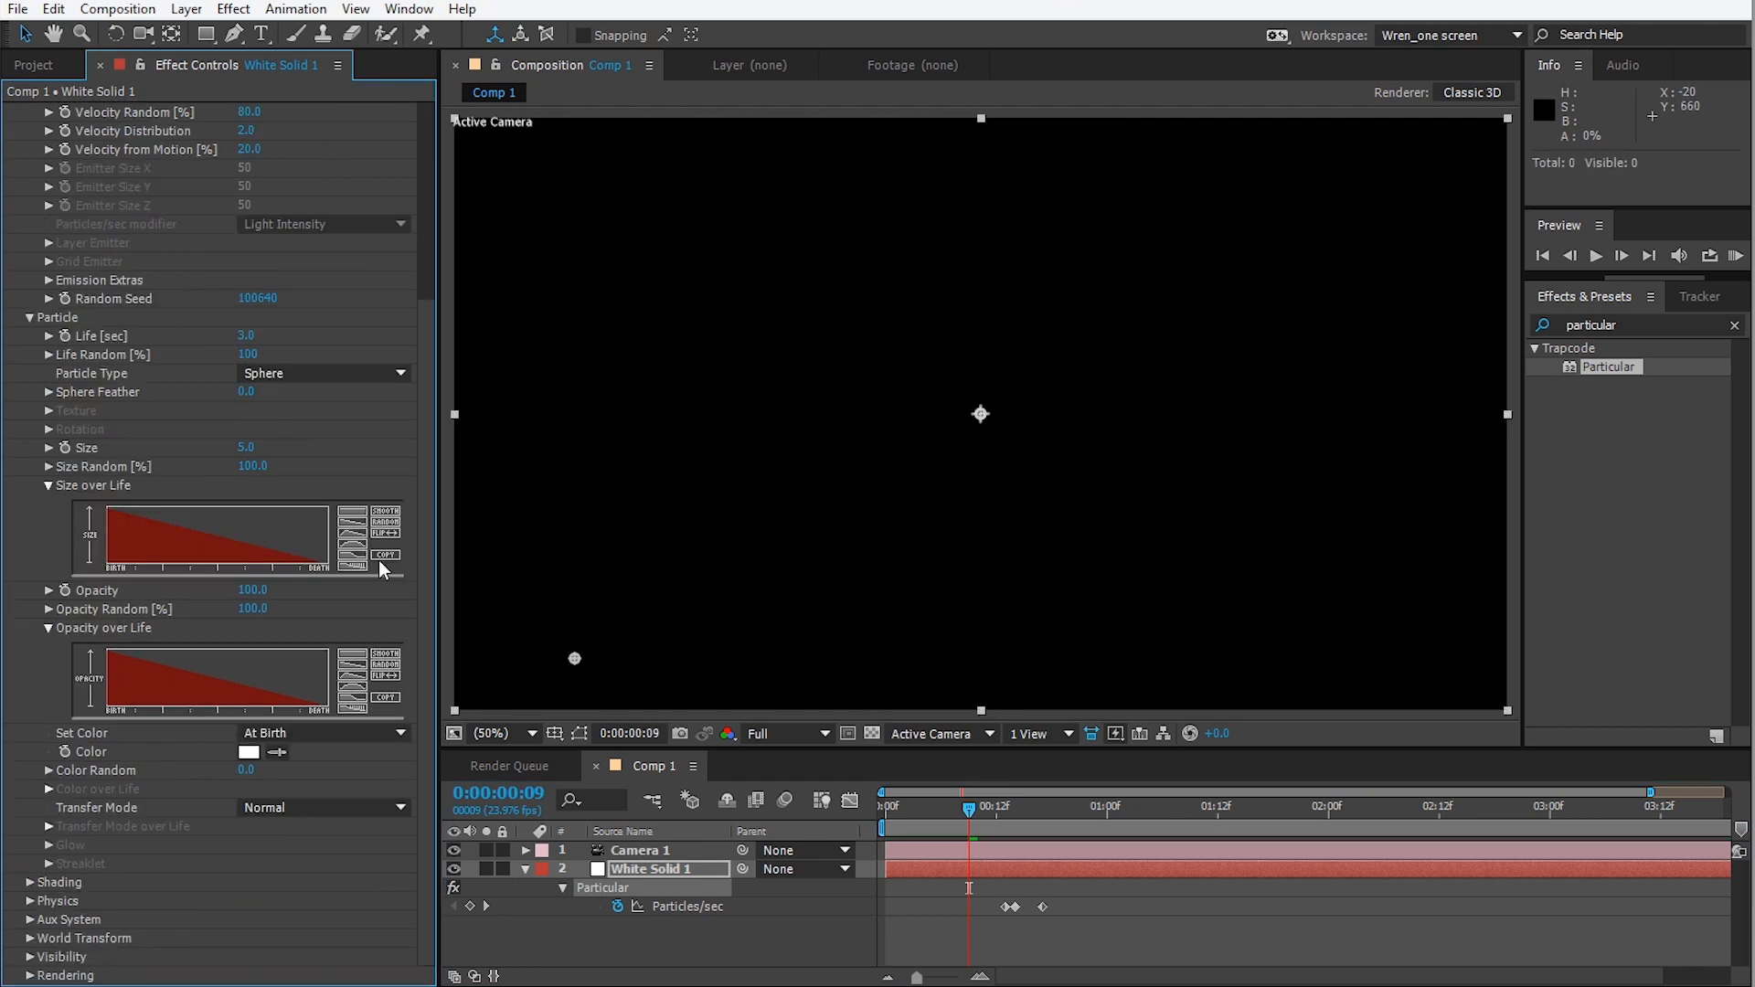
pyautogui.moveTo(1020, 818); pyautogui.dragTo(1107, 850)
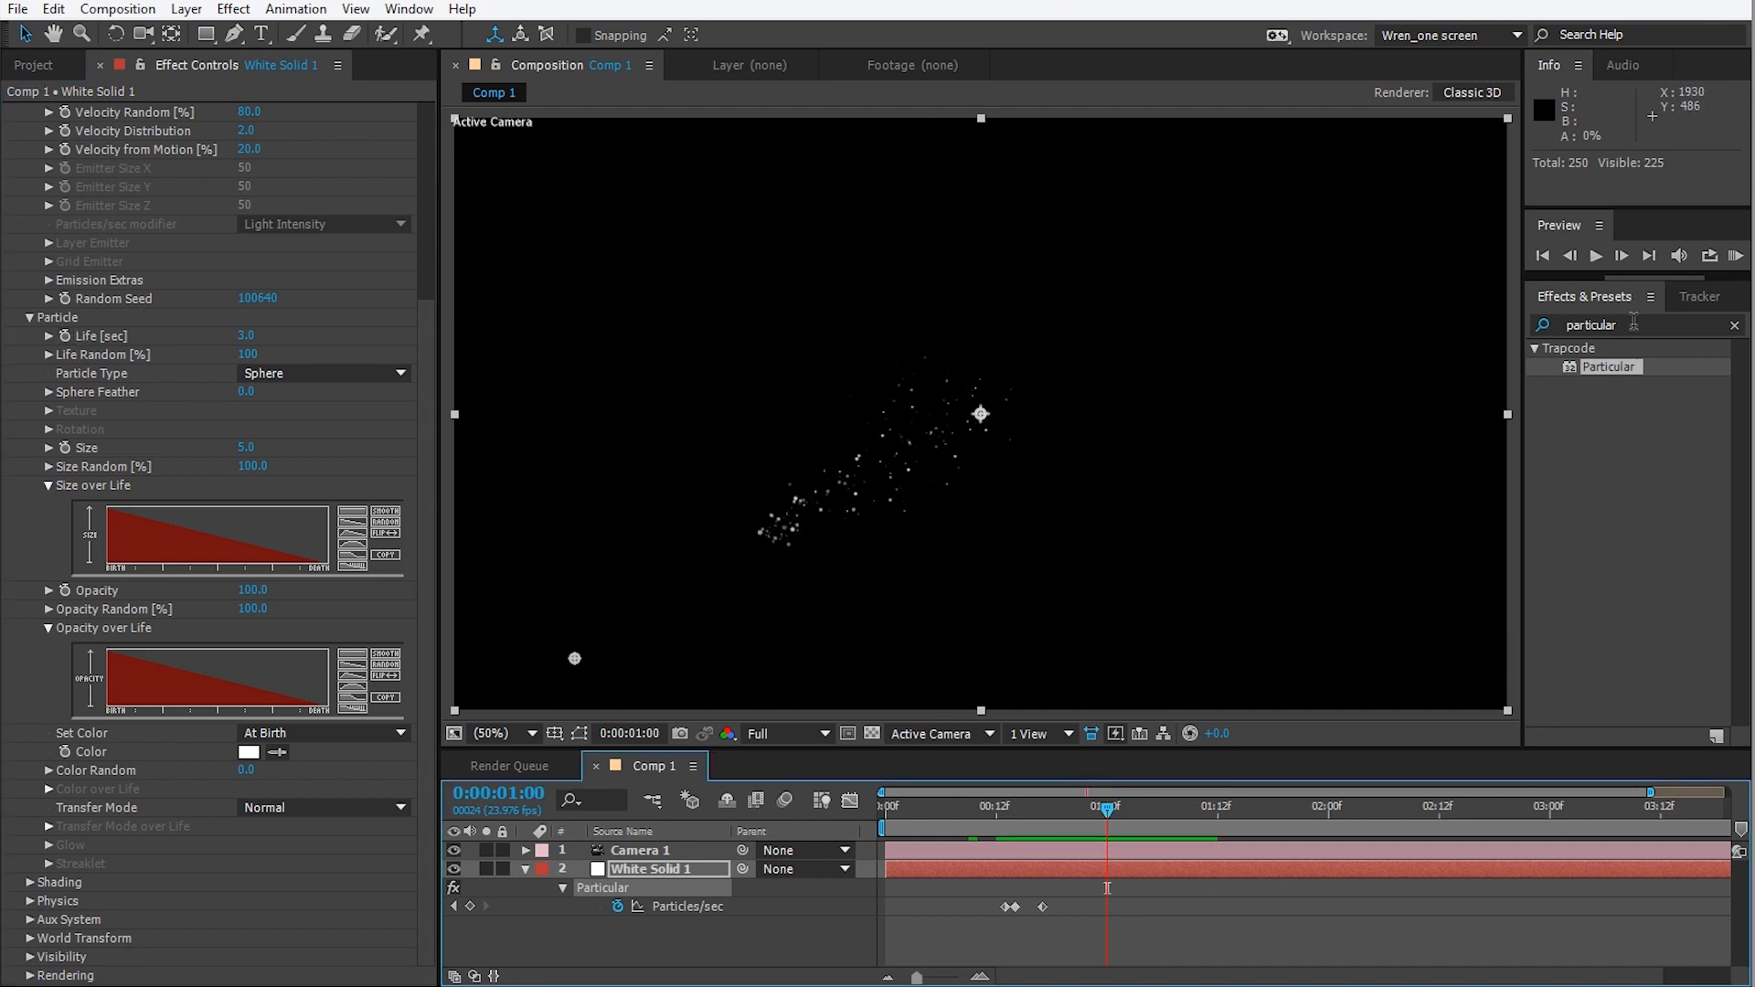
# Search the effects for "vc" and apply VC Color Vibrance to White Solid 1.
pyautogui.moveTo(1637, 321); pyautogui.dragTo(1564, 323)
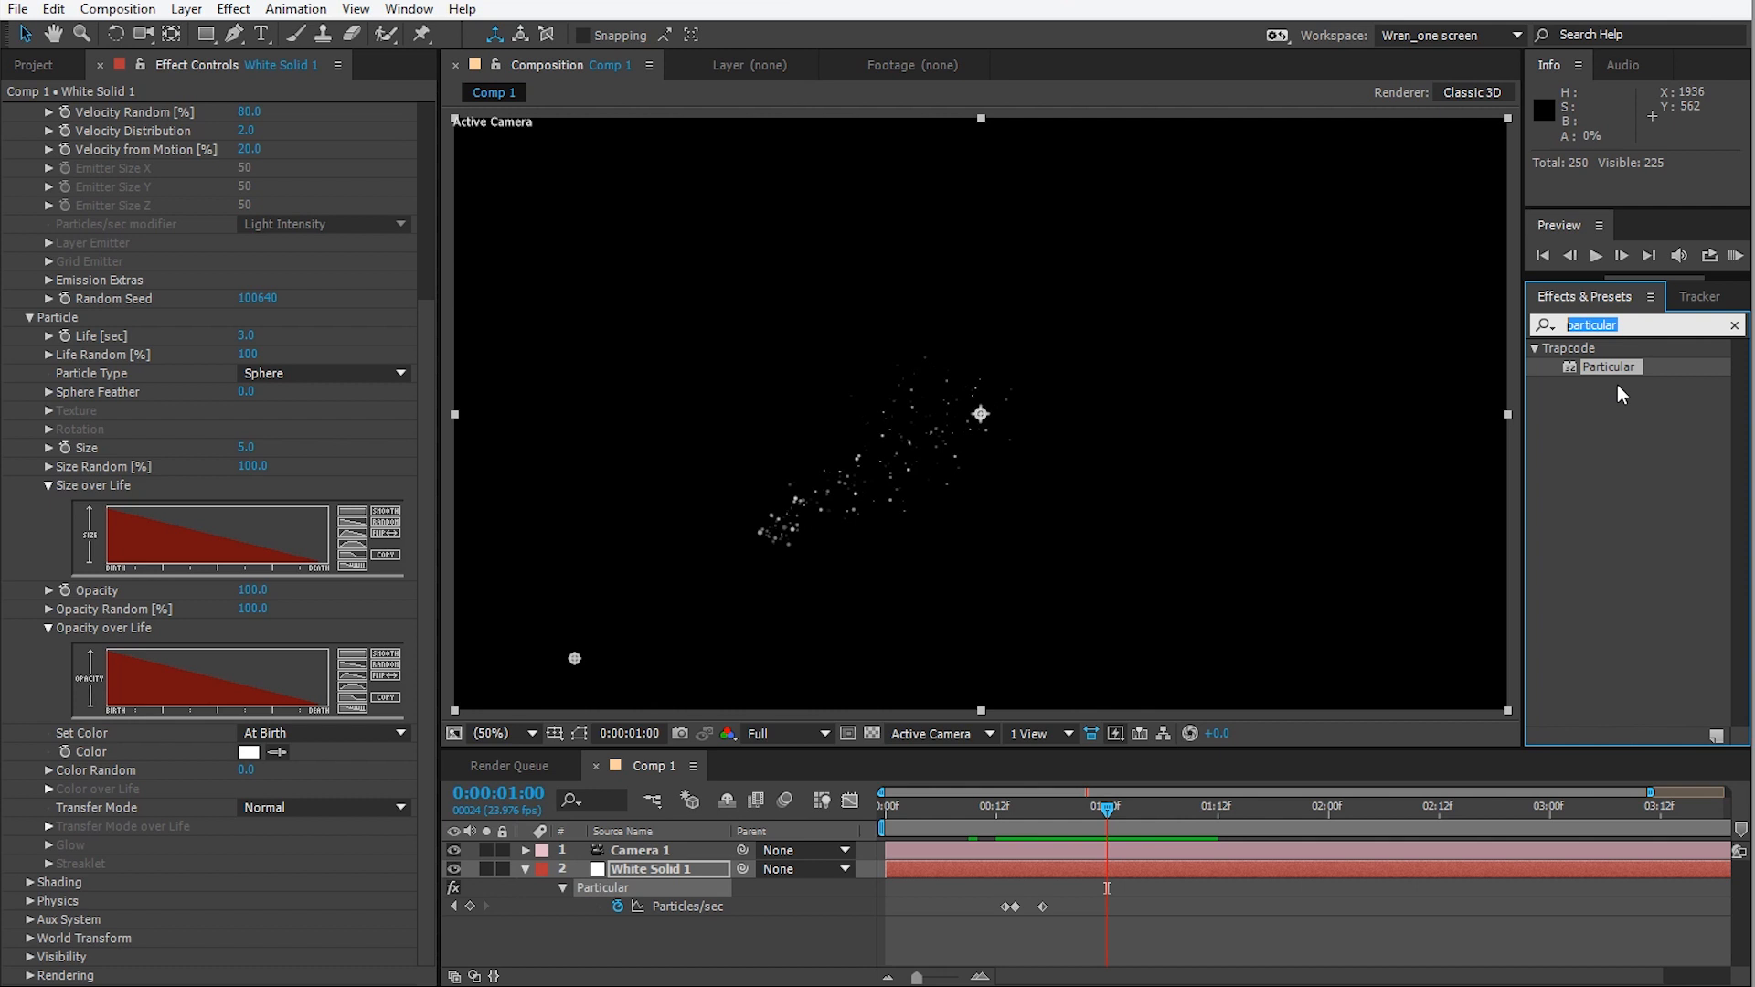
pyautogui.write('vc')
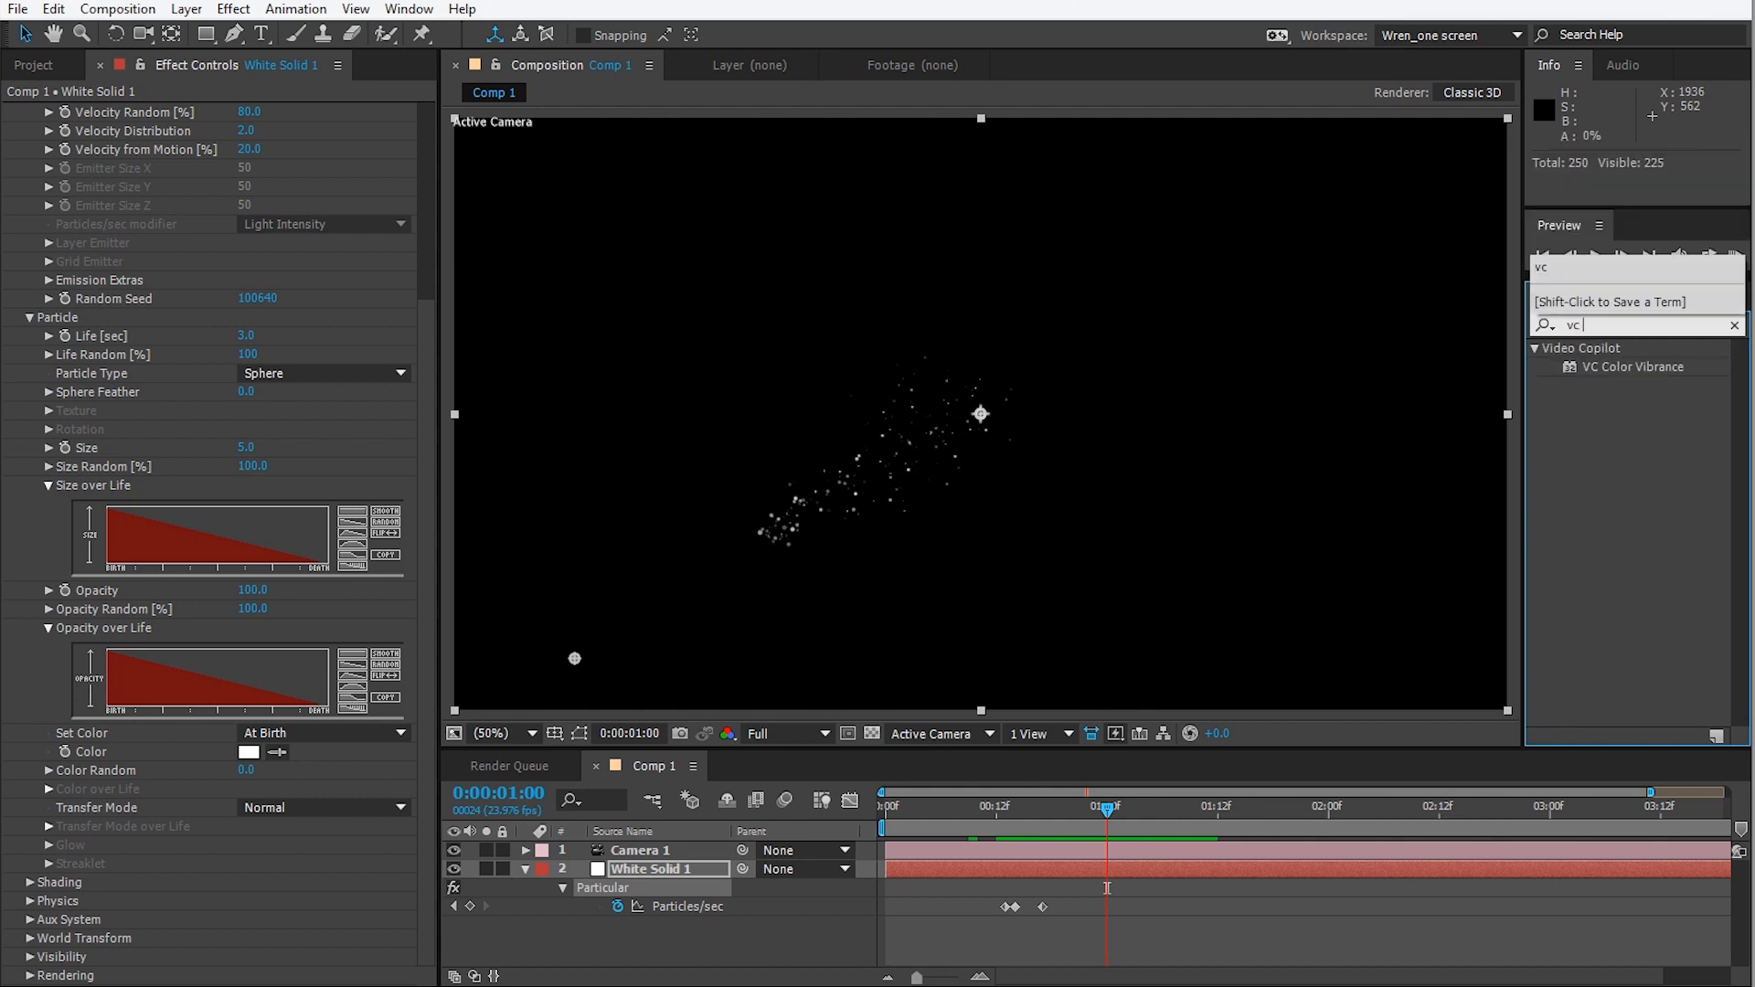
pyautogui.doubleClick(1653, 367)
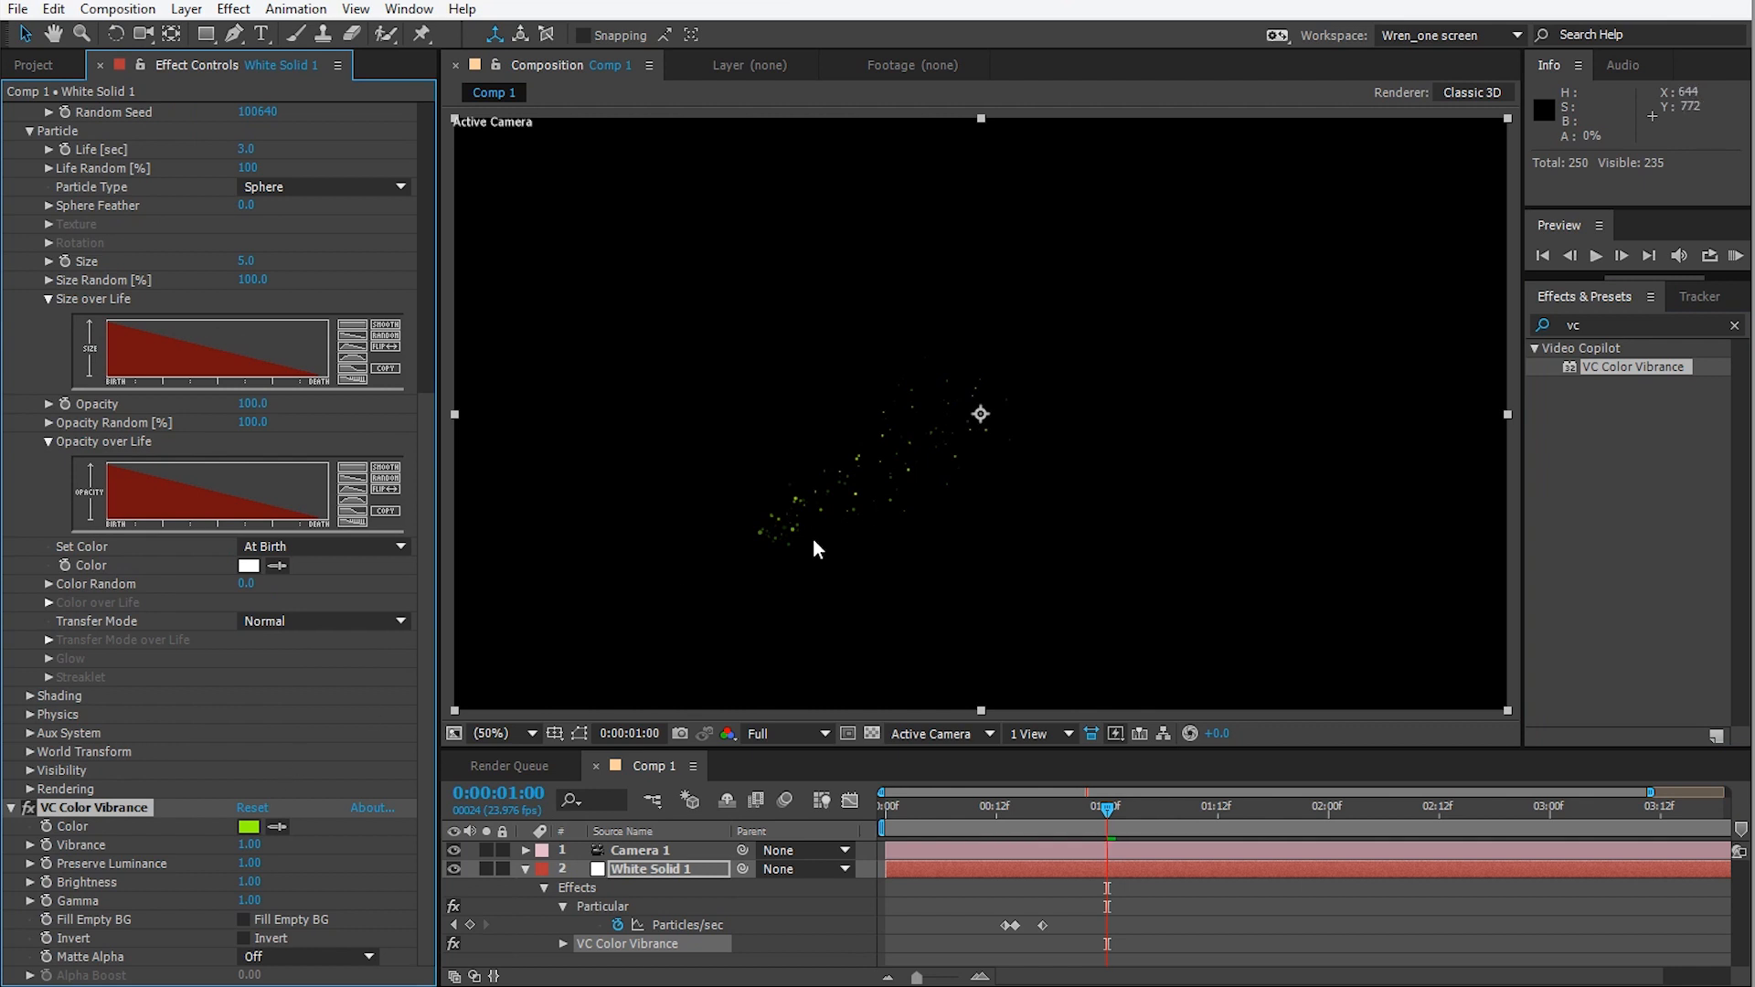
# Inspect the tinted particles up close and set VC Color Vibrance's Vibrance to 2 and Gamma to 3.
pyautogui.scroll(2, 813, 549)
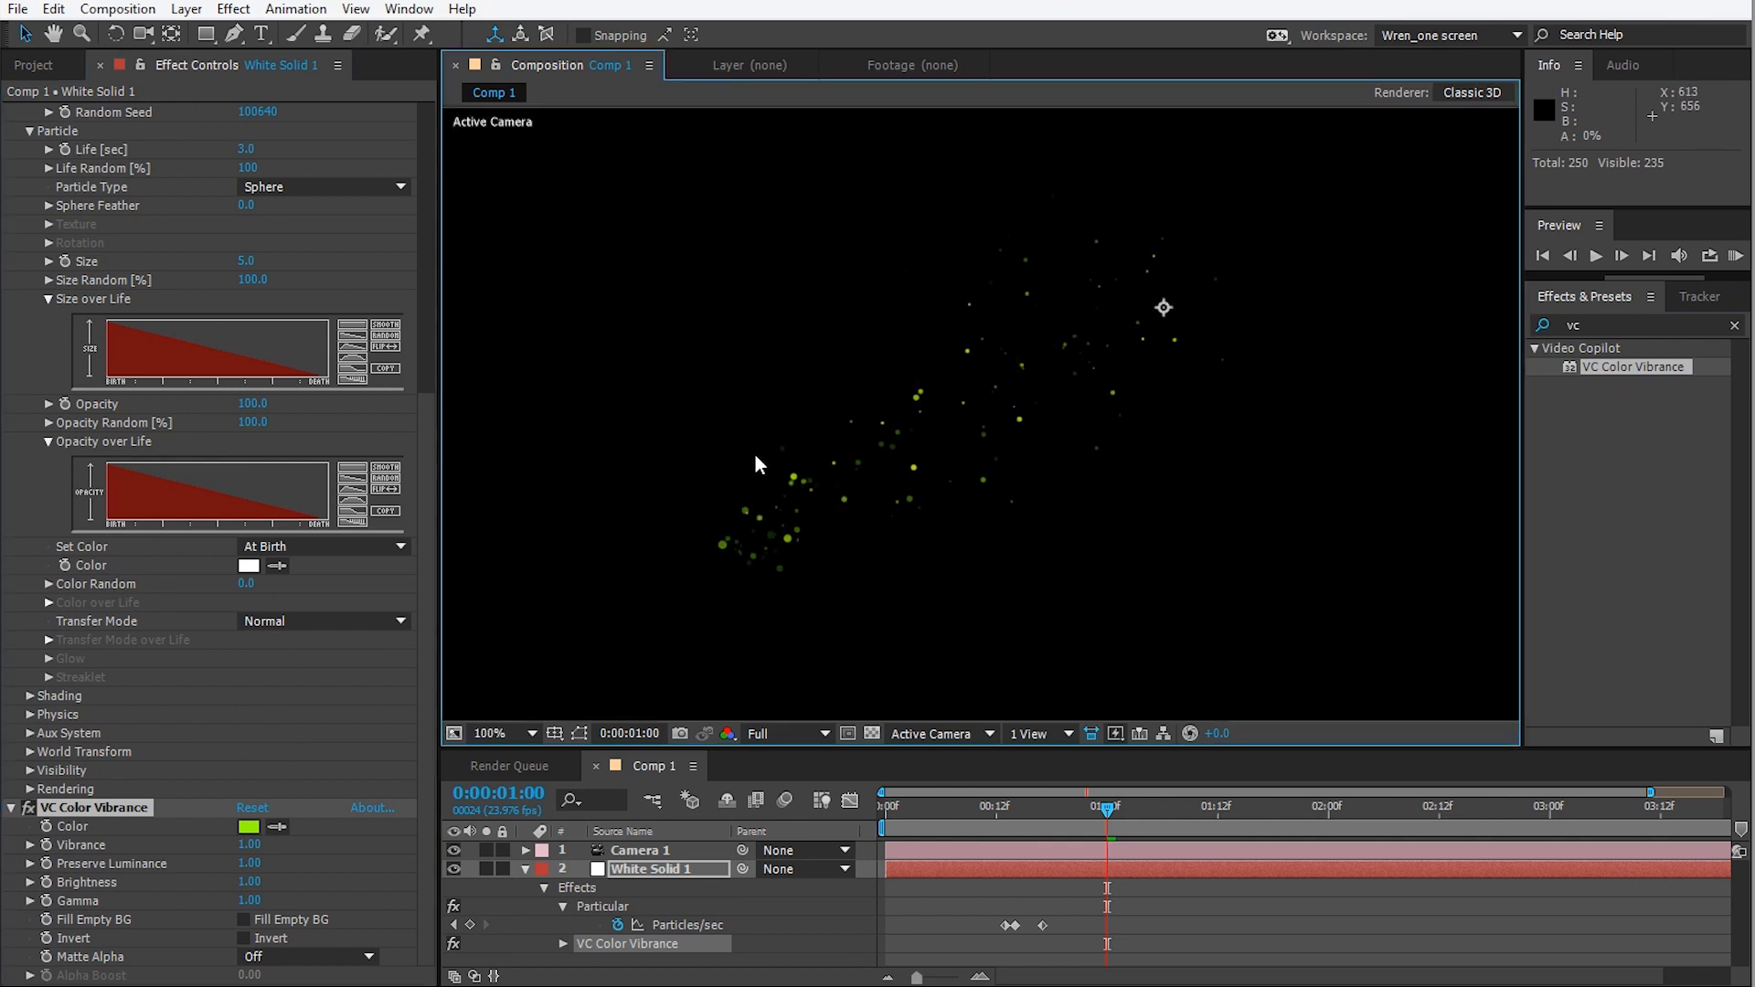
pyautogui.scroll(2, 803, 521)
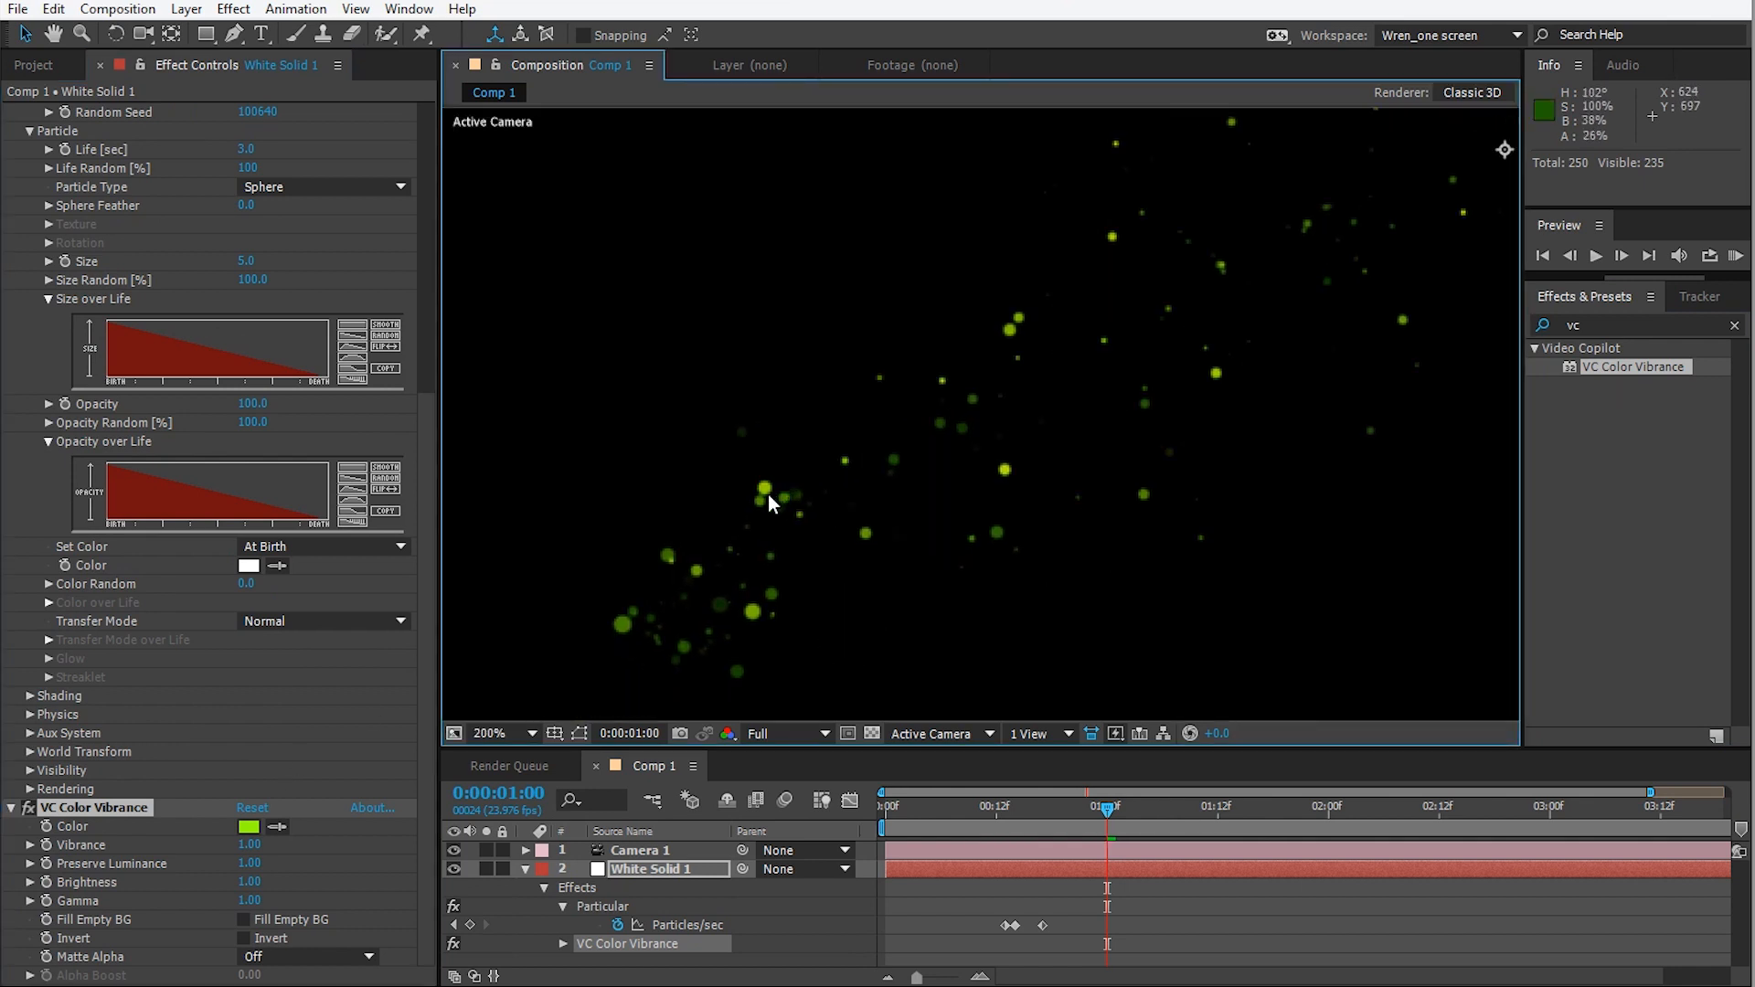
pyautogui.scroll(-2, 793, 515)
pyautogui.scroll(2, 798, 516)
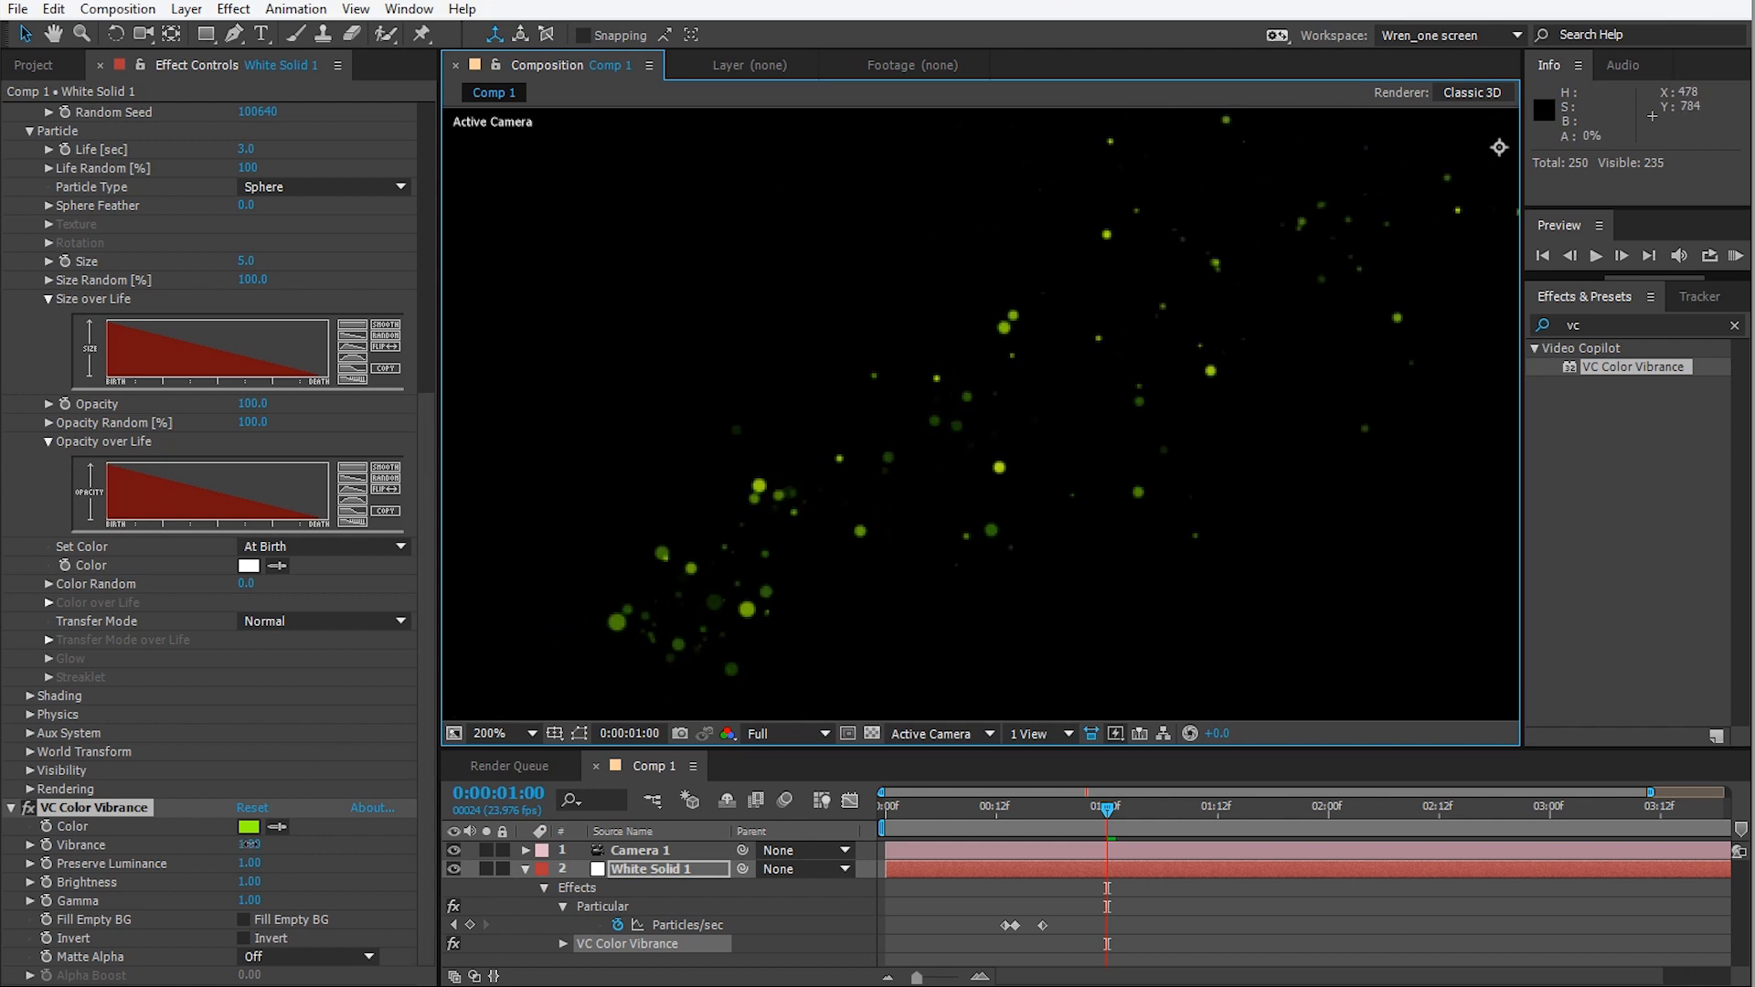
pyautogui.scroll(-2, 951, 529)
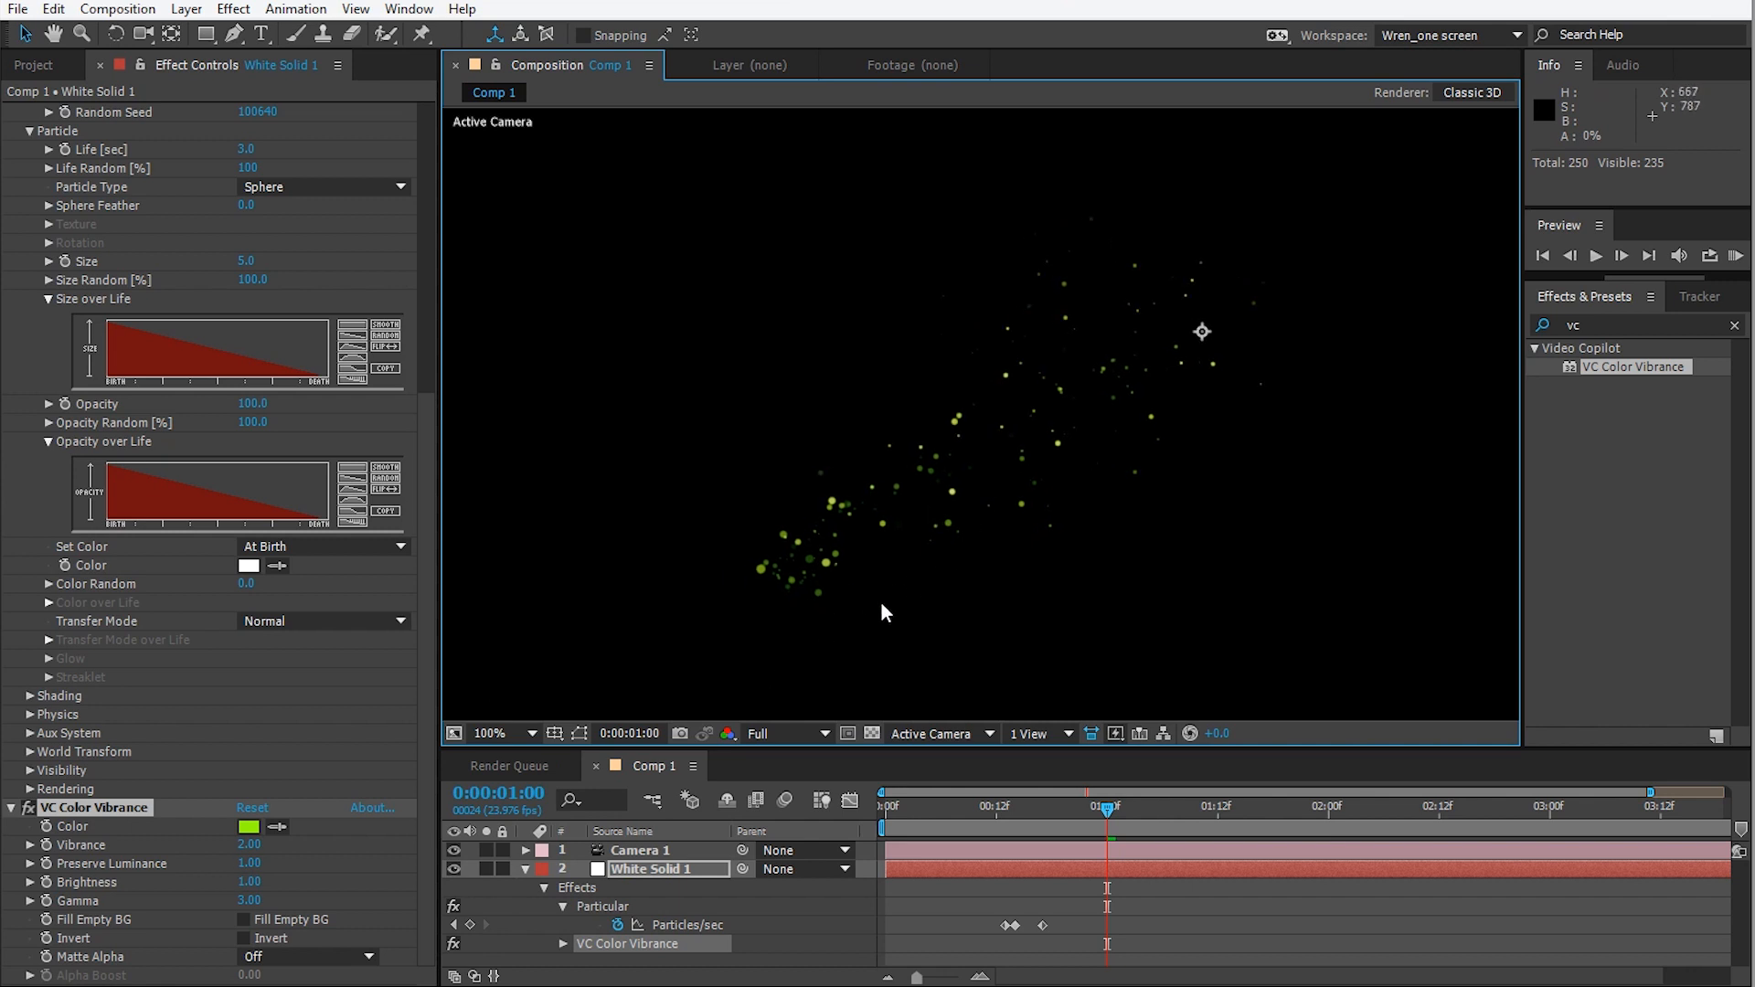
# Change the VC Color Vibrance color to orange, FF6600.
pyautogui.click(249, 826)
pyautogui.moveTo(329, 274); pyautogui.dragTo(329, 316)
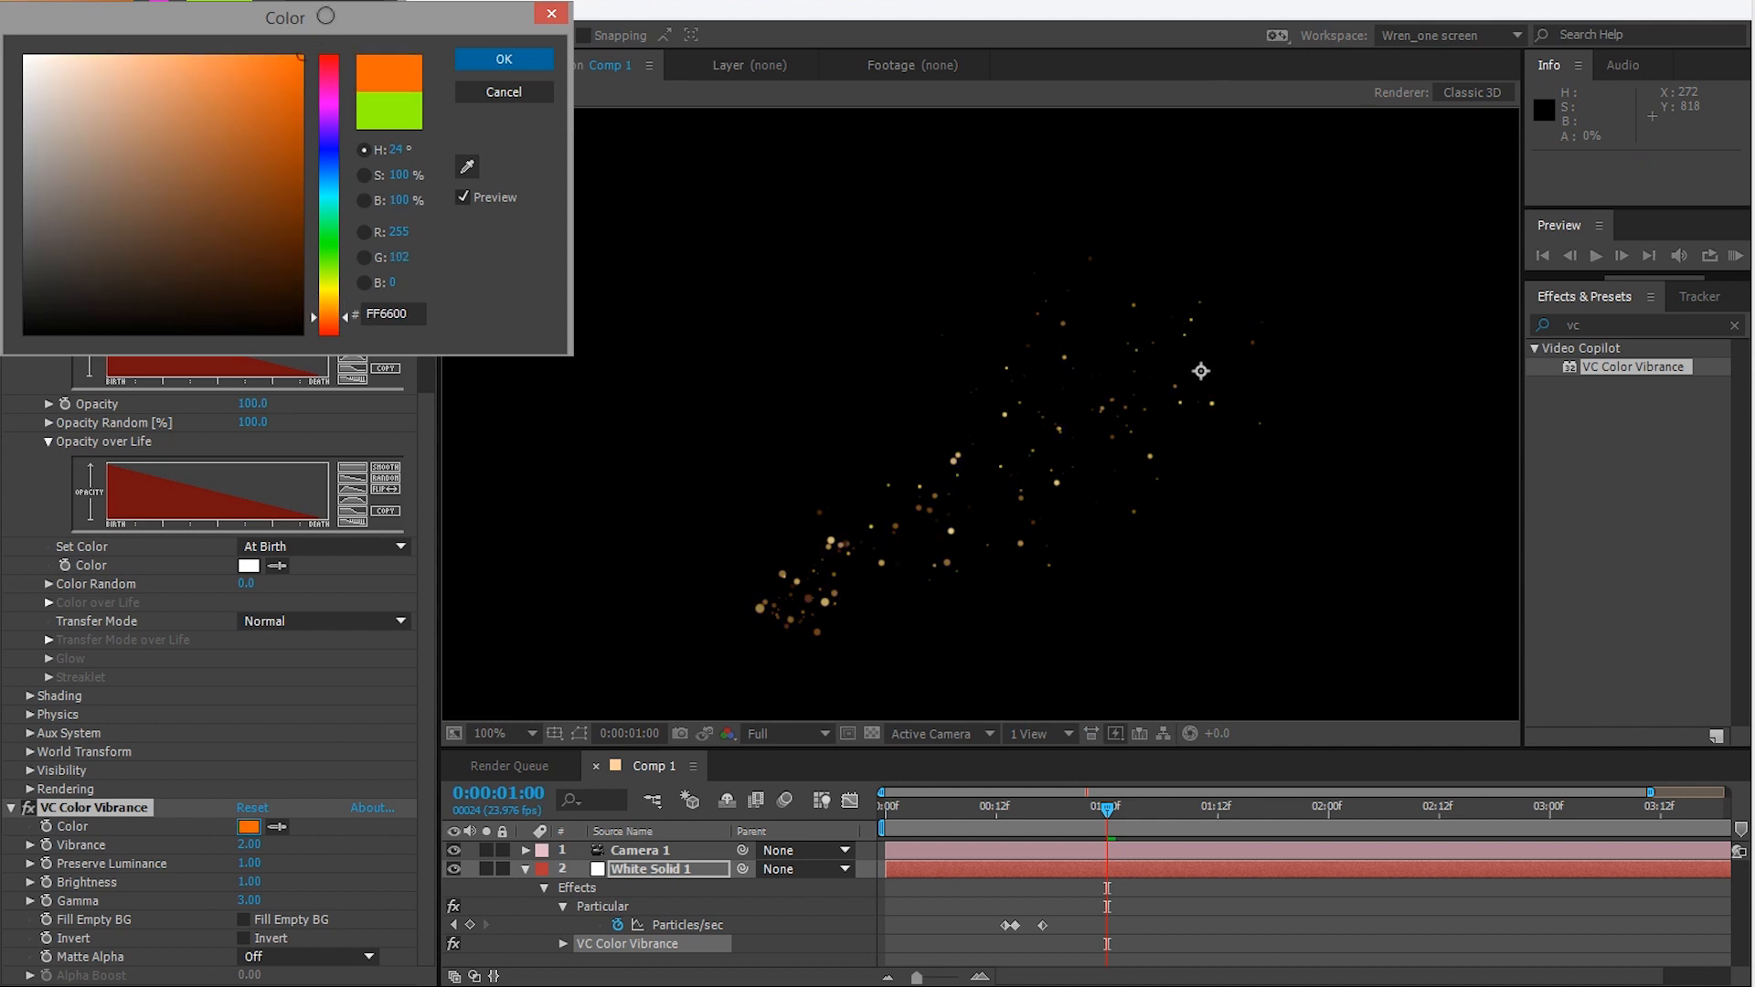
pyautogui.click(466, 61)
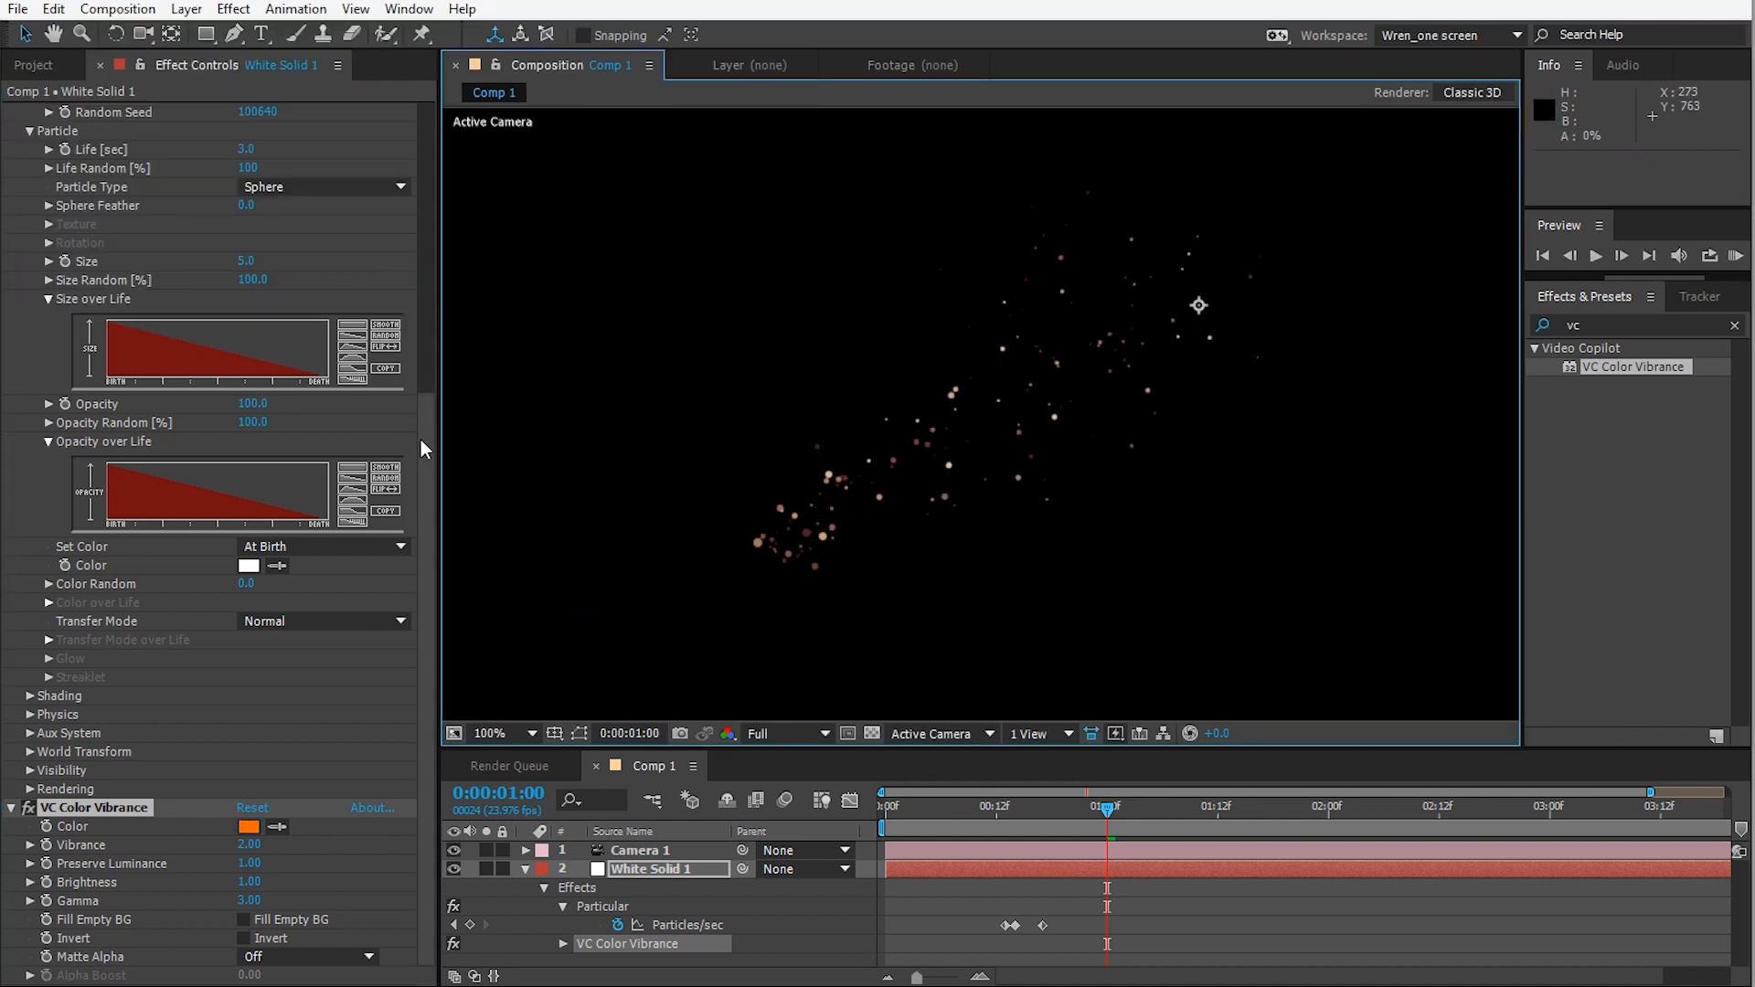
# Turn Motion Blur on in Particular's Rendering settings and preview the streaks up to frame 20.
pyautogui.click(31, 789)
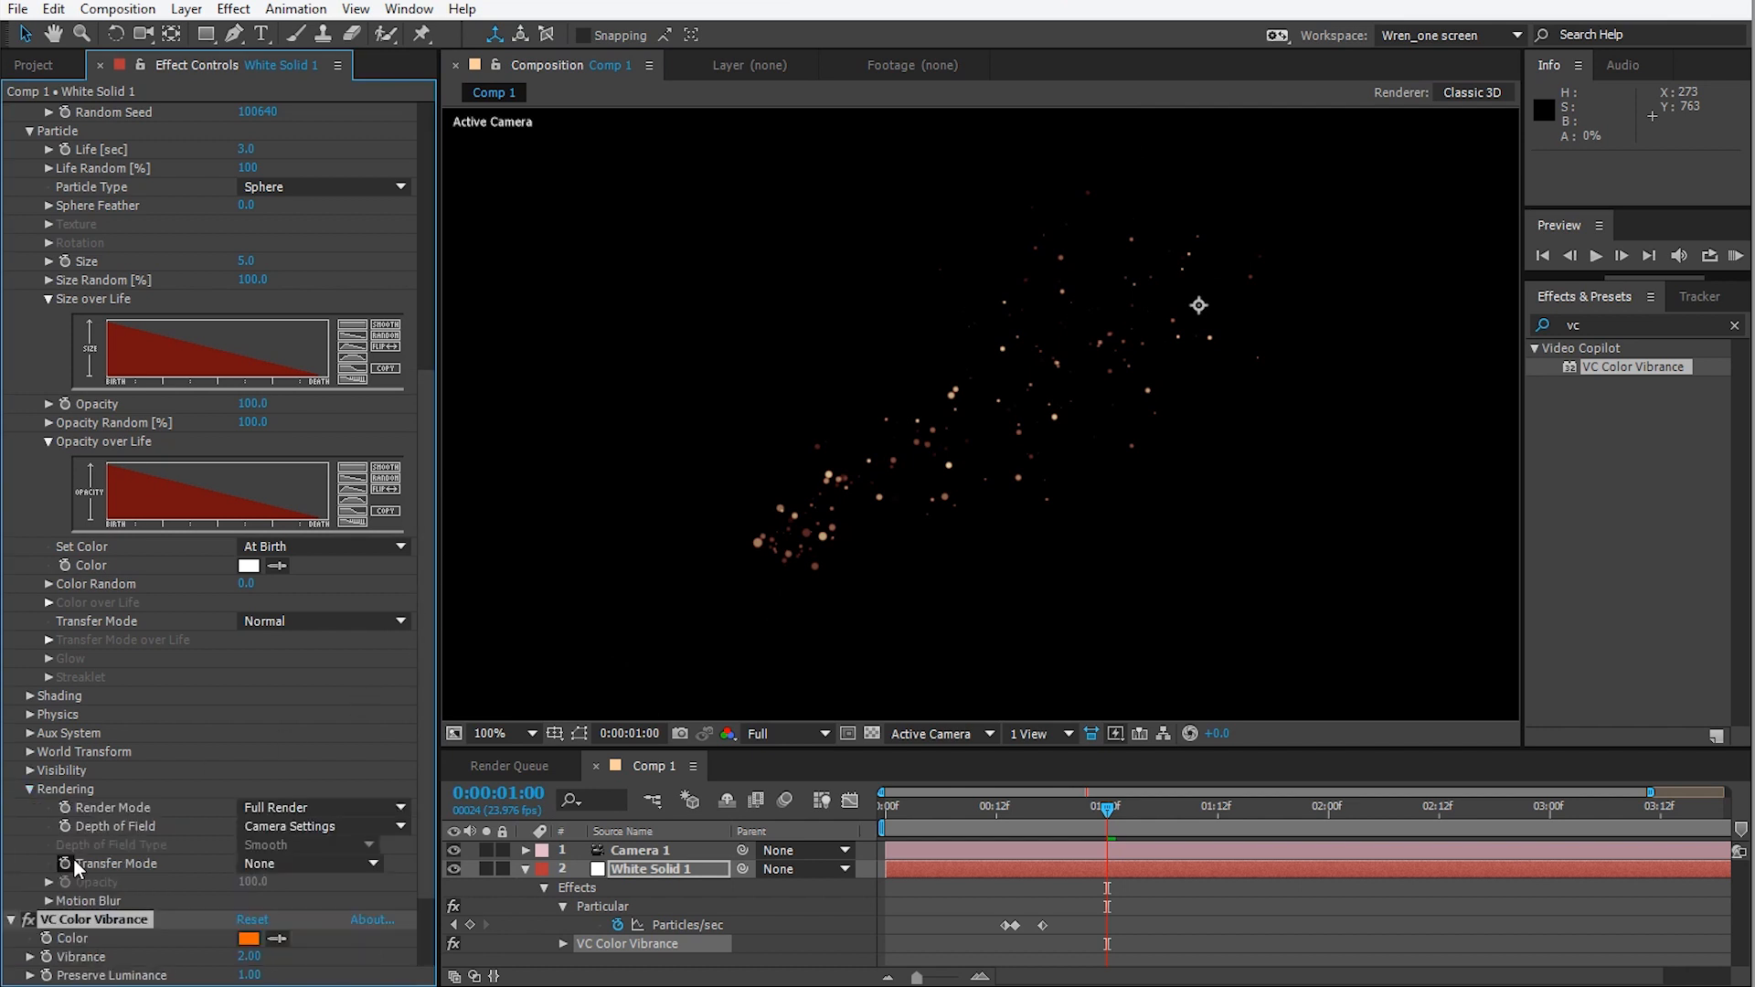
pyautogui.click(48, 902)
pyautogui.scroll(-5, 42, 909)
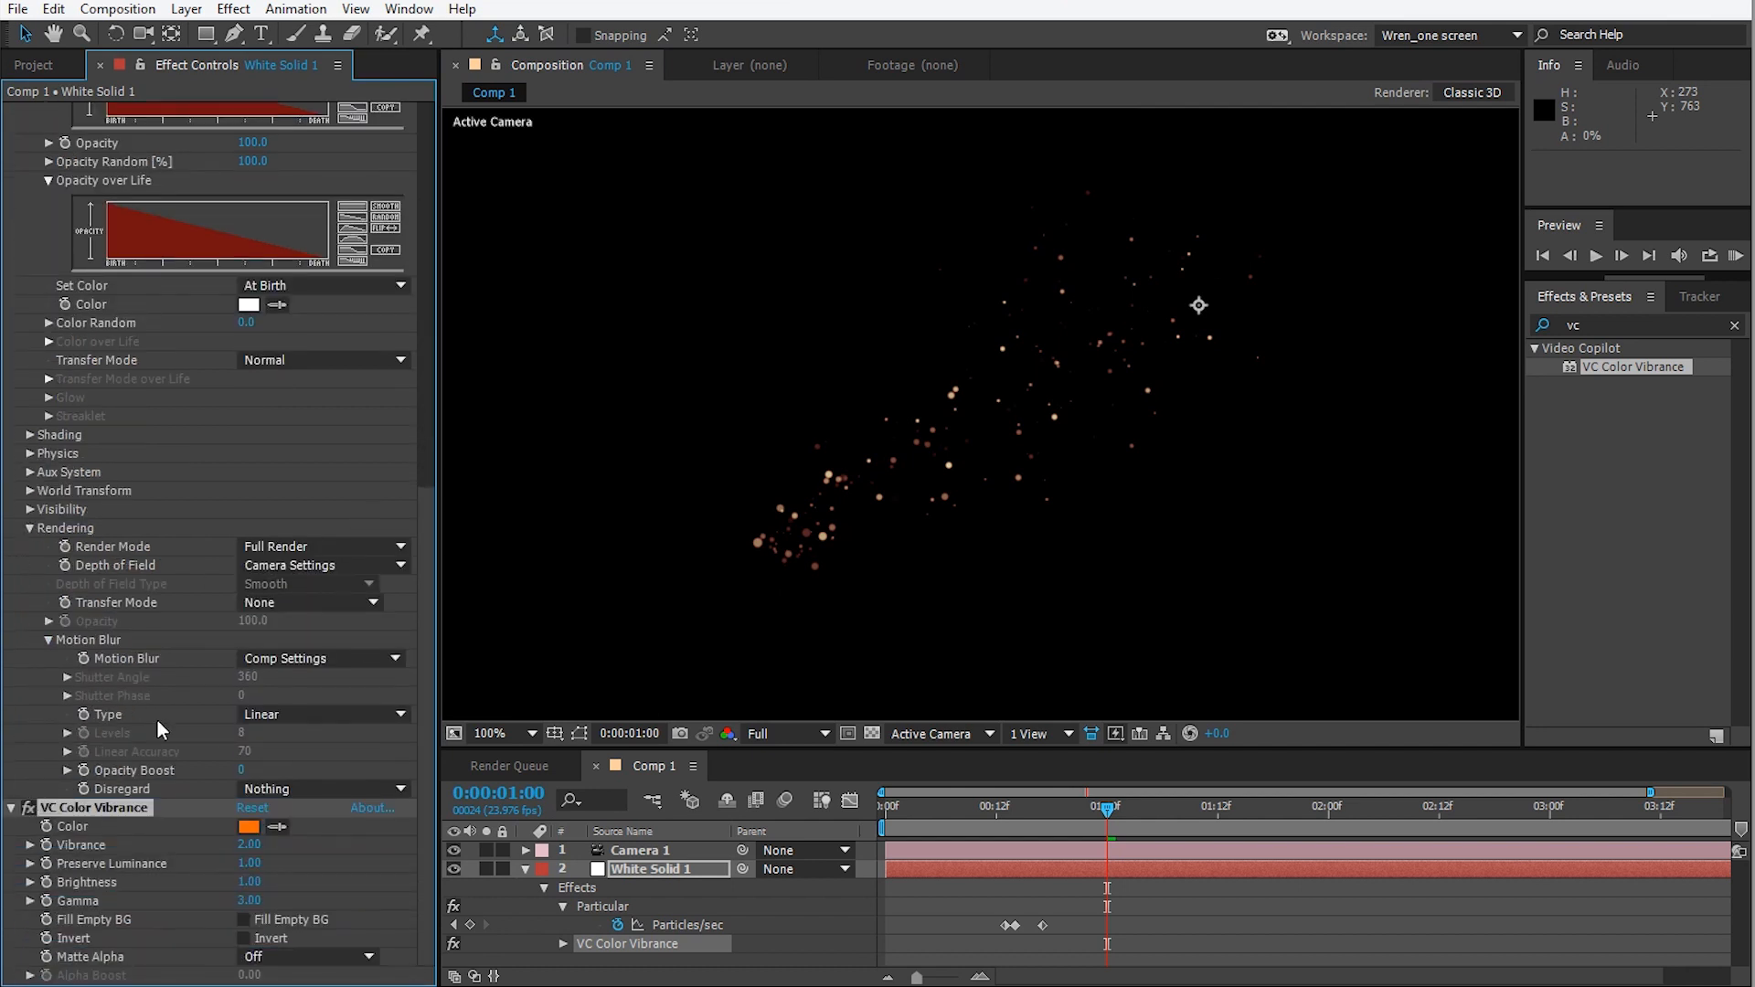
pyautogui.click(305, 655)
pyautogui.click(291, 732)
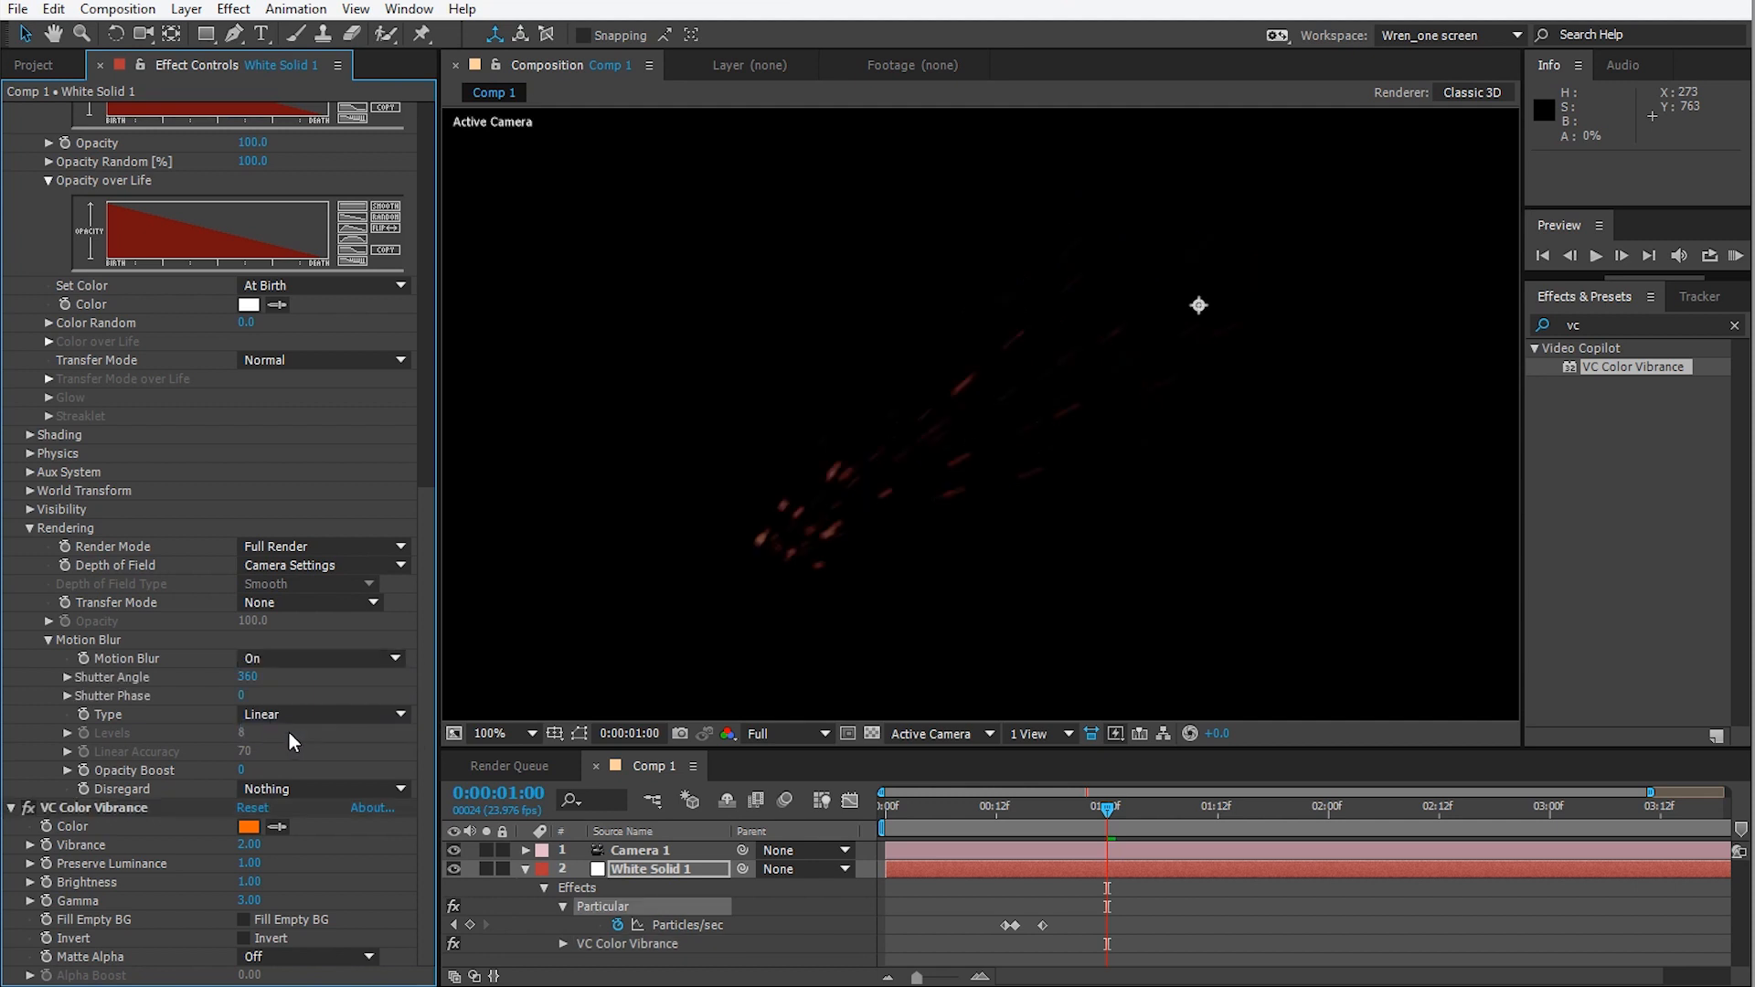
pyautogui.moveTo(916, 808); pyautogui.dragTo(1068, 828)
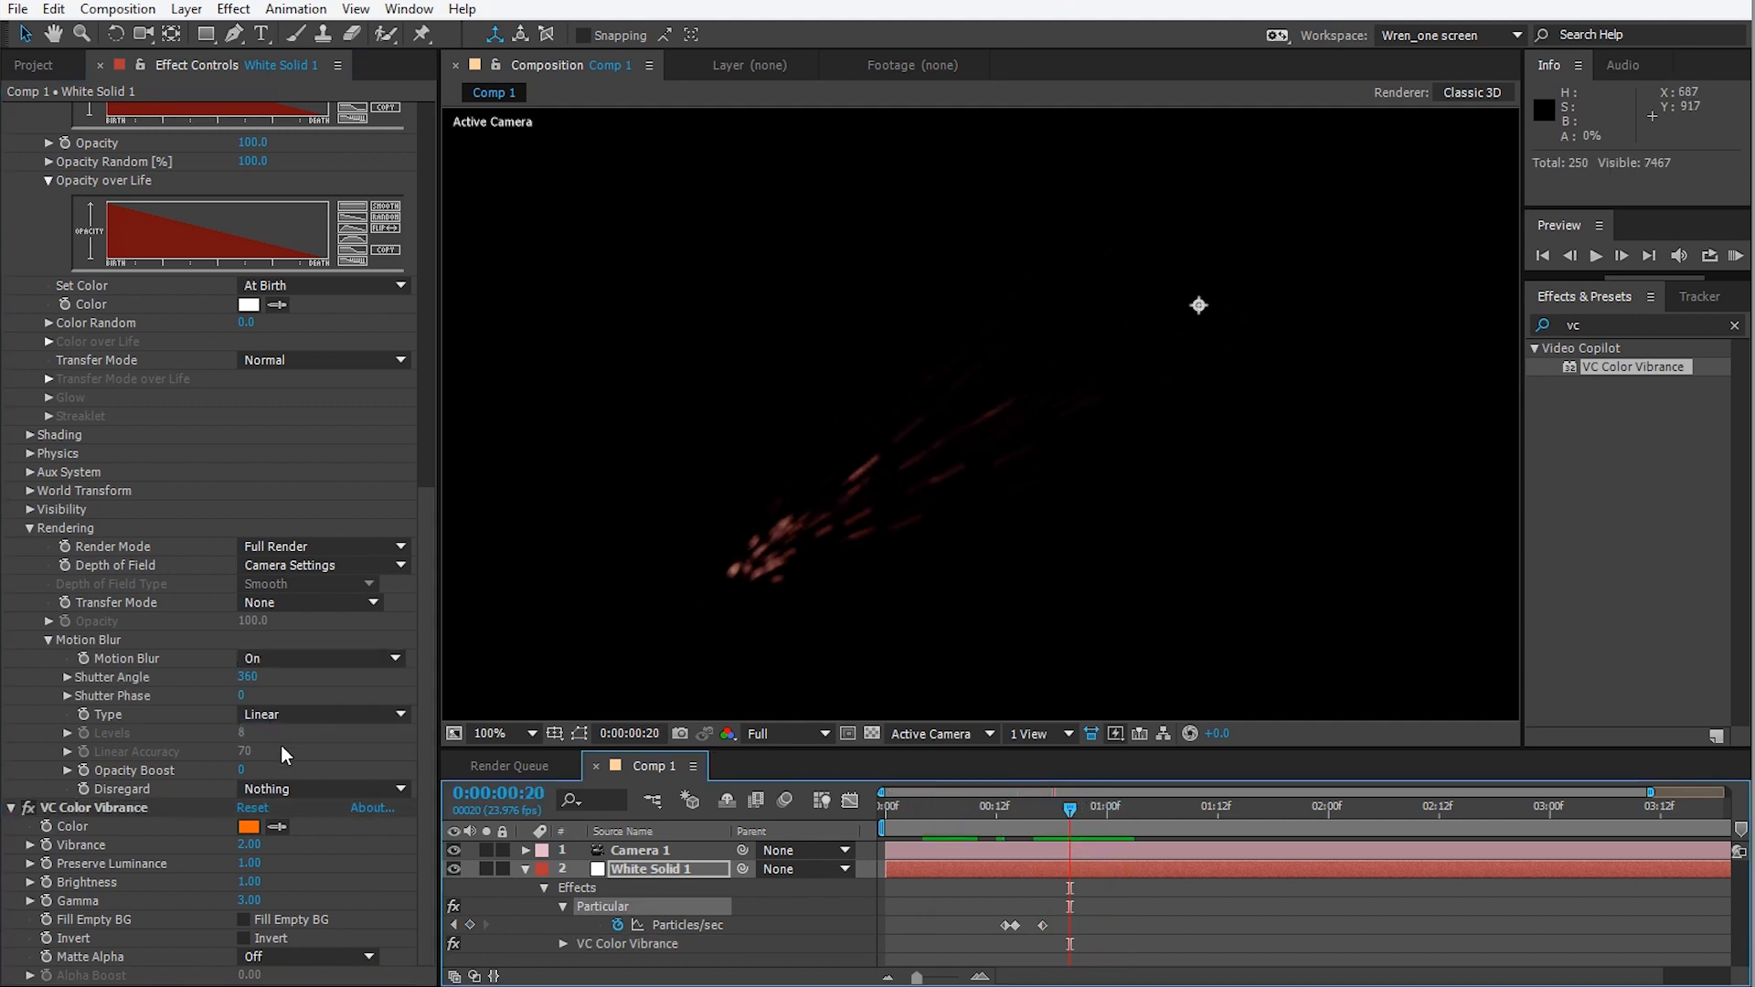
# Set the motion blur's Shutter Angle to 180 and Shutter Phase to -90.
pyautogui.click(247, 679)
pyautogui.write('180')
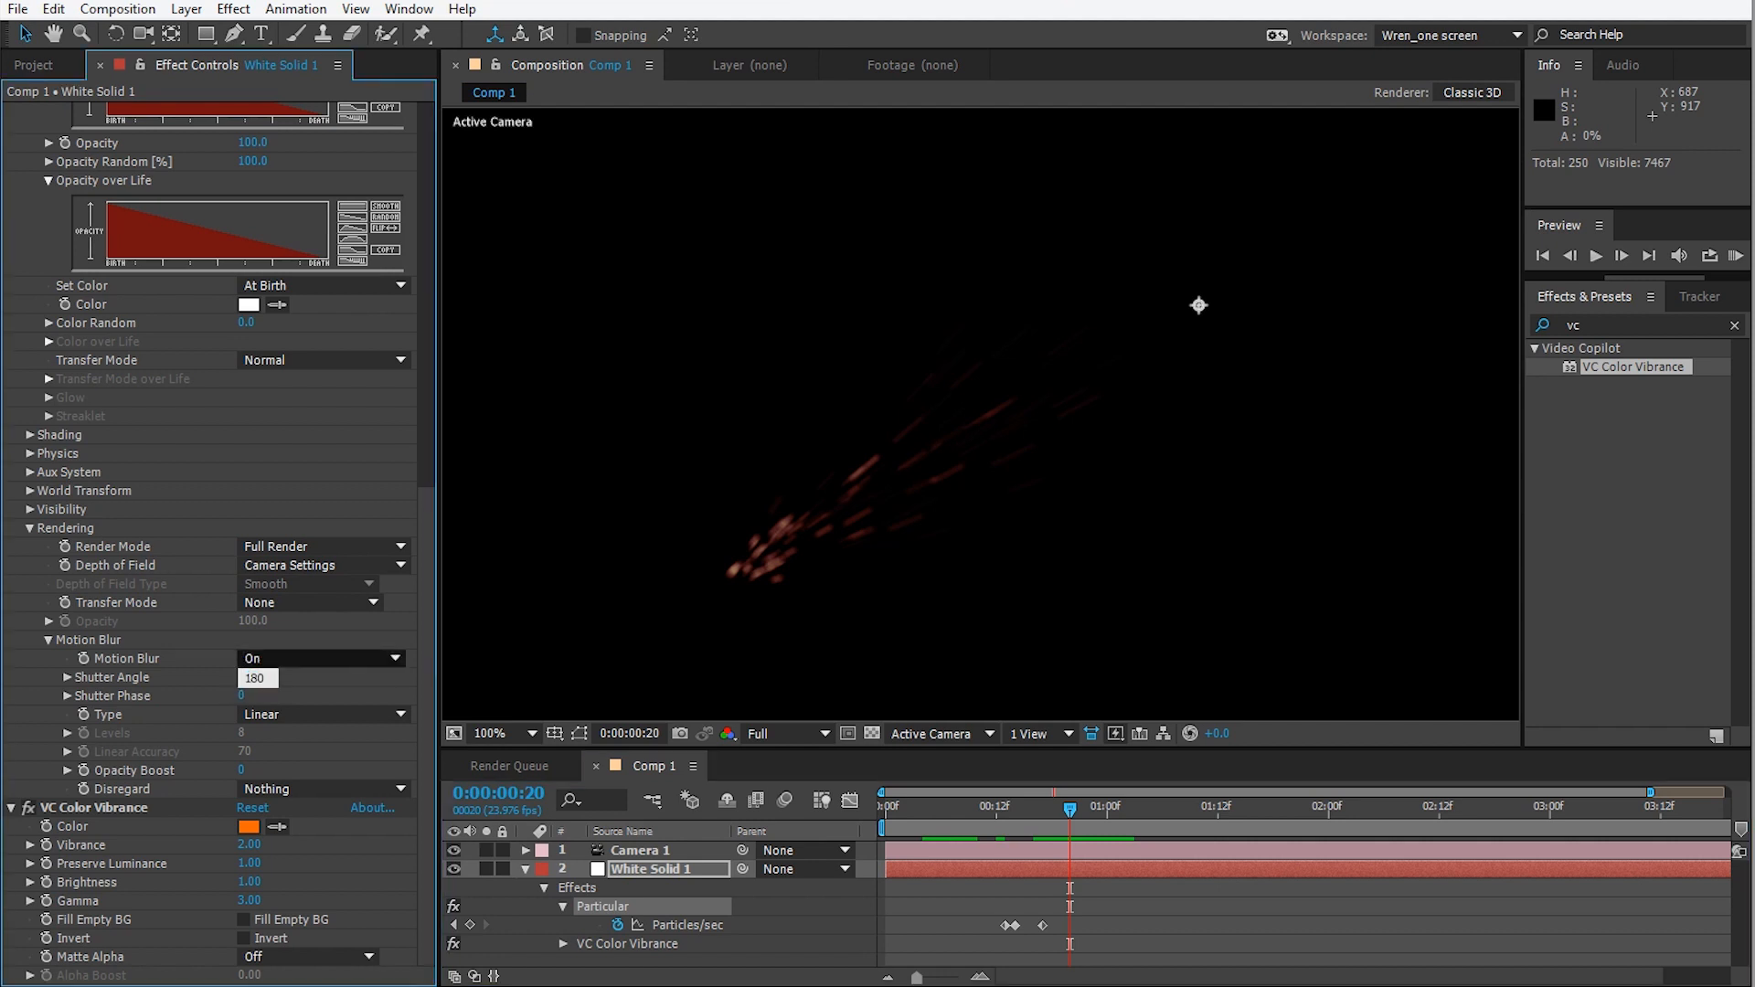
pyautogui.press('Return')
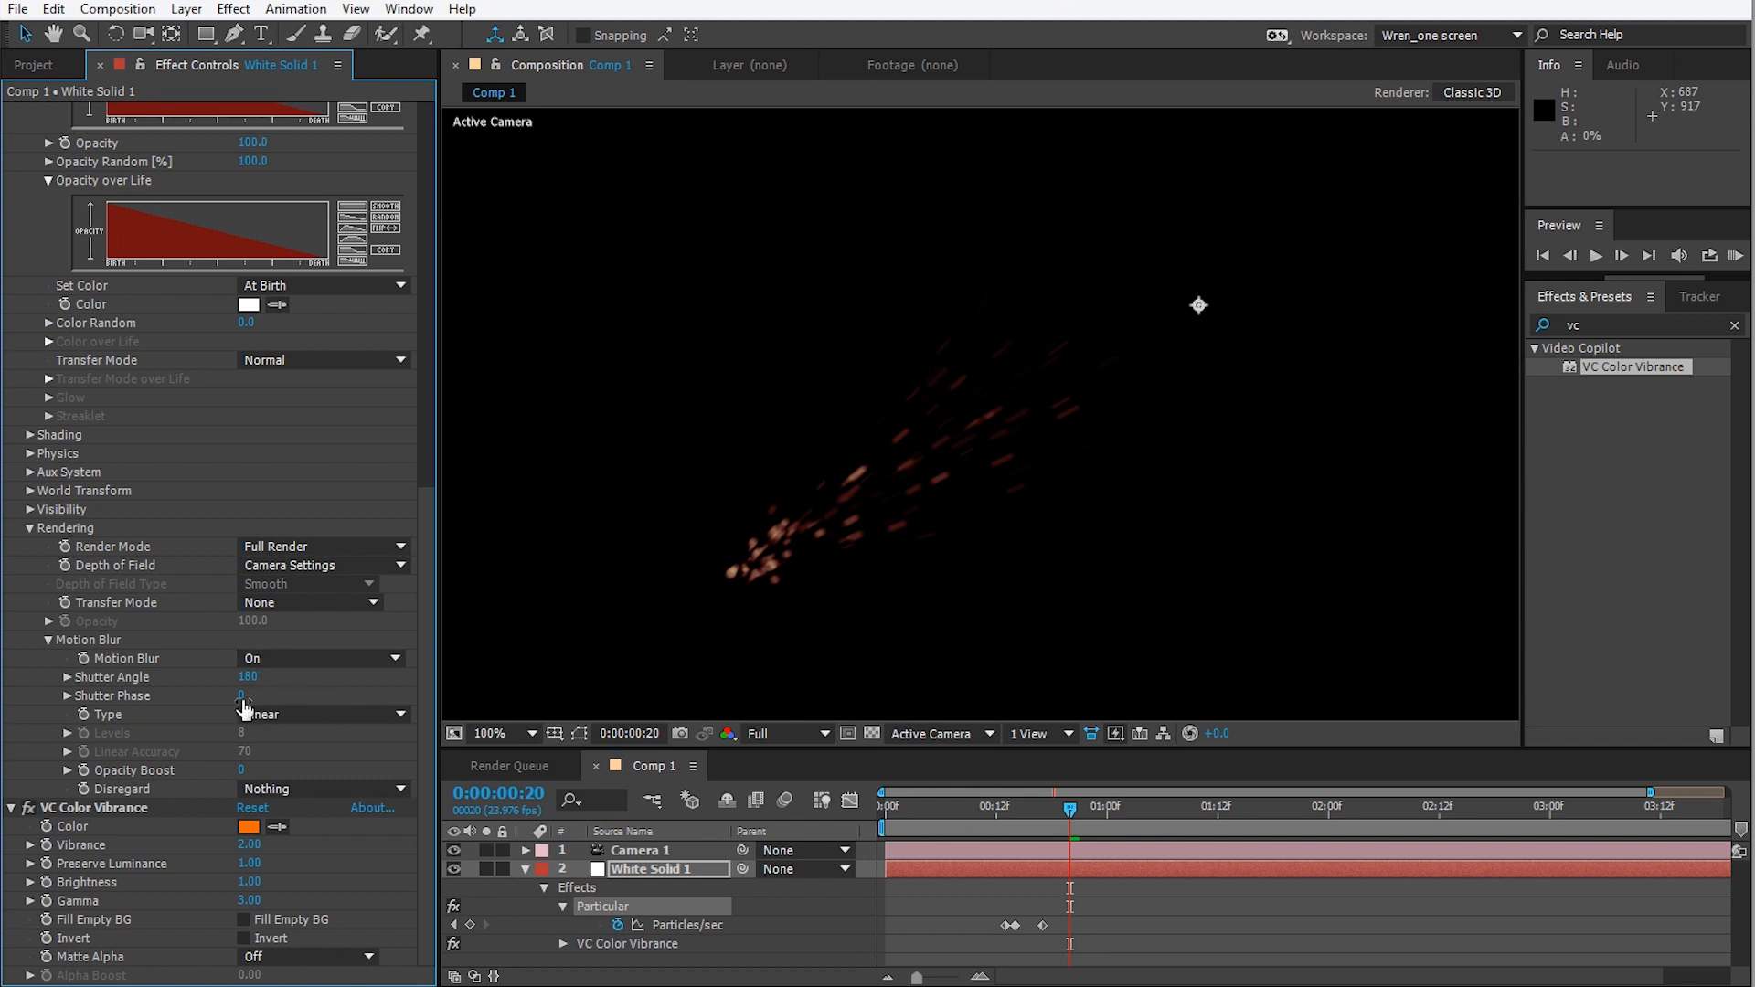
pyautogui.click(244, 696)
pyautogui.write('-90')
pyautogui.press('Return')
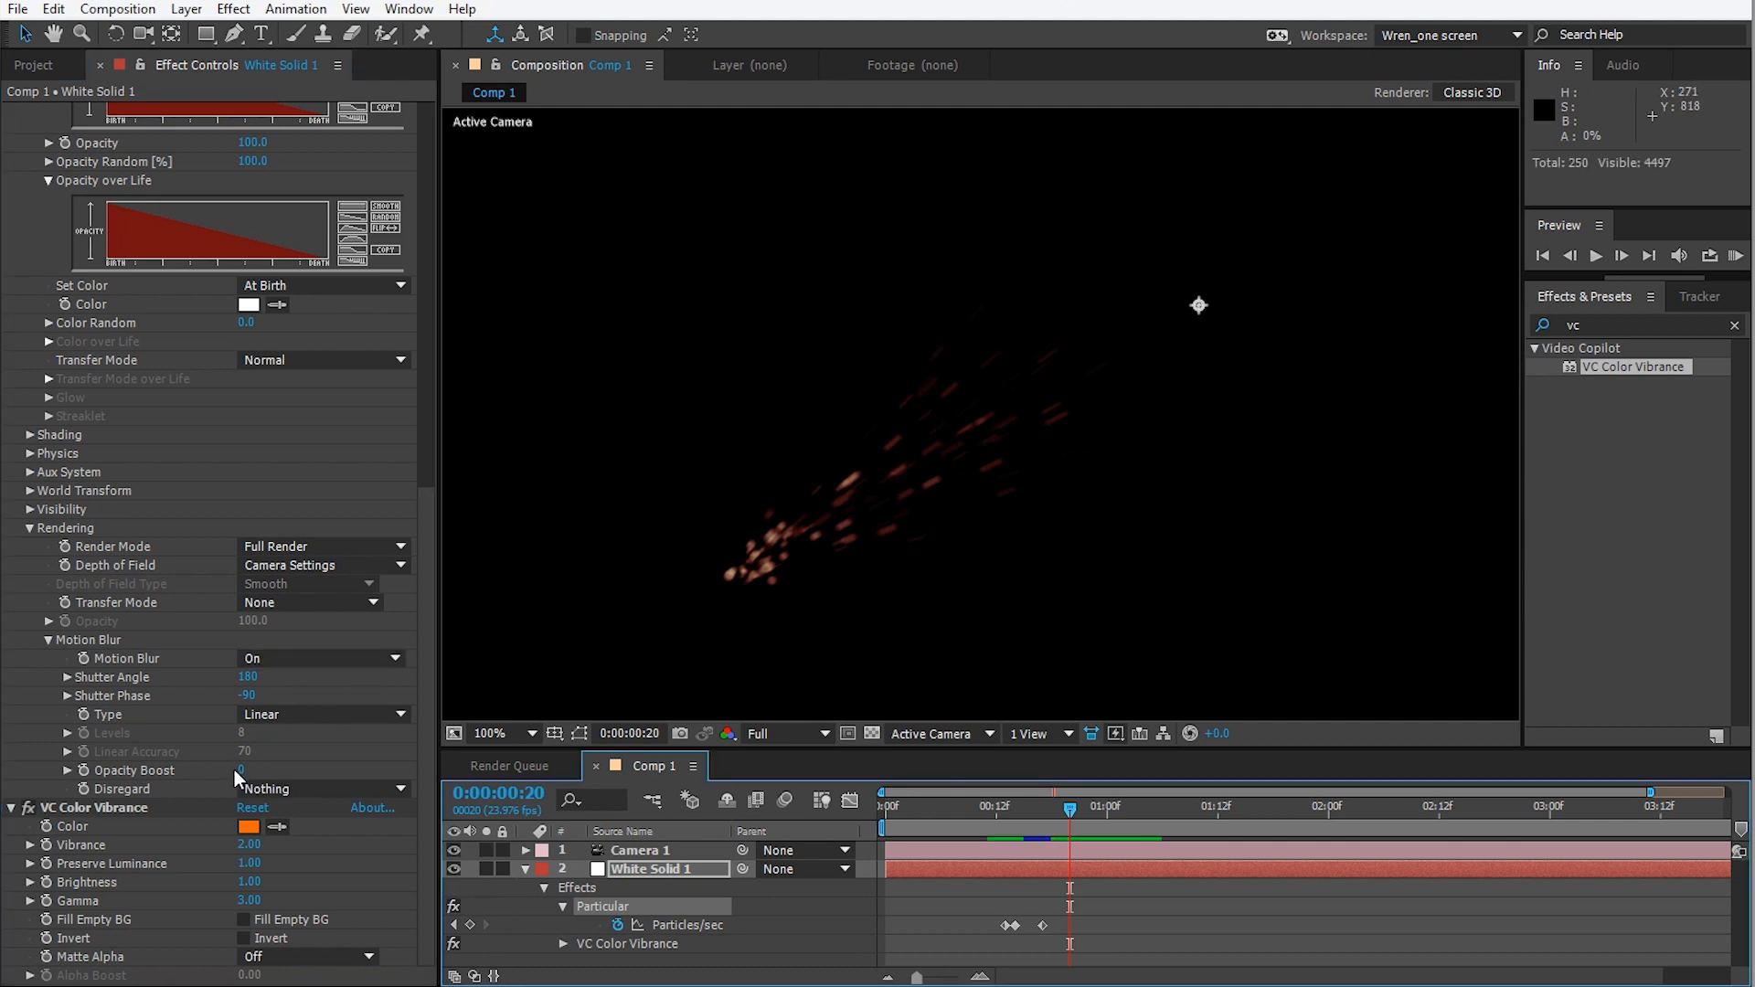
# Set the motion blur's Opacity Boost to 20.
pyautogui.moveTo(245, 770); pyautogui.dragTo(256, 775)
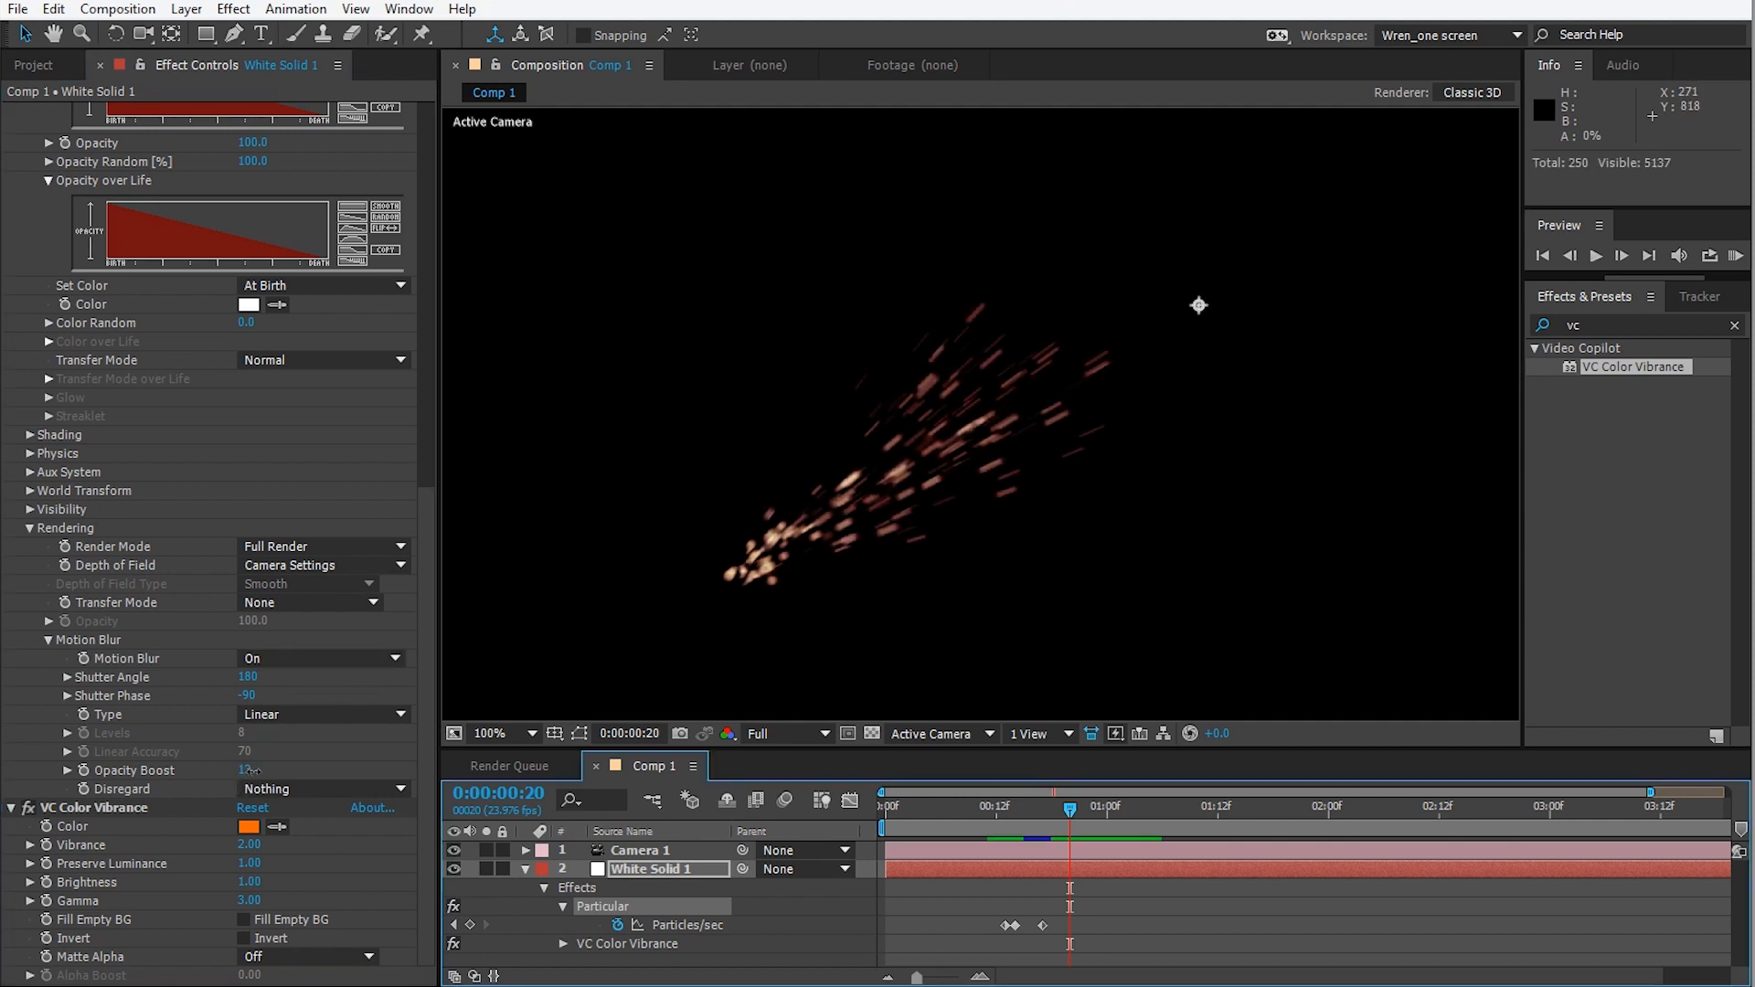
pyautogui.click(256, 775)
pyautogui.write('20')
pyautogui.press('Return')
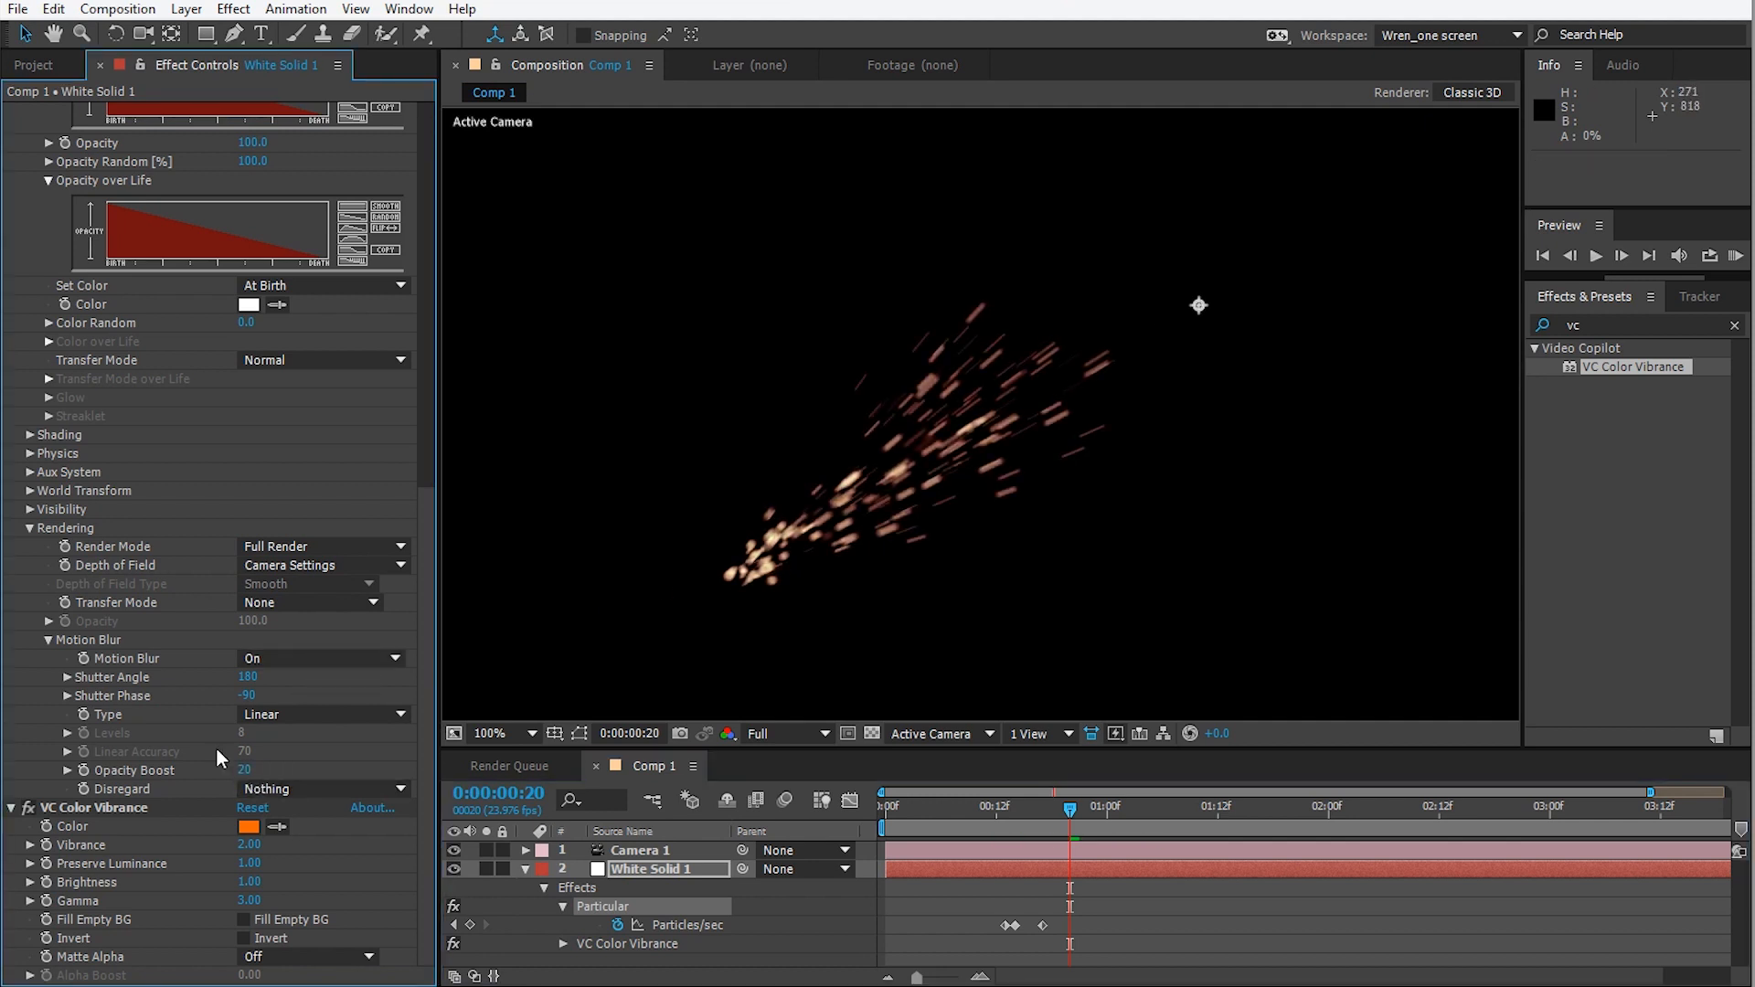
# Reduce the particle Size to 3.
pyautogui.scroll(10, 199, 397)
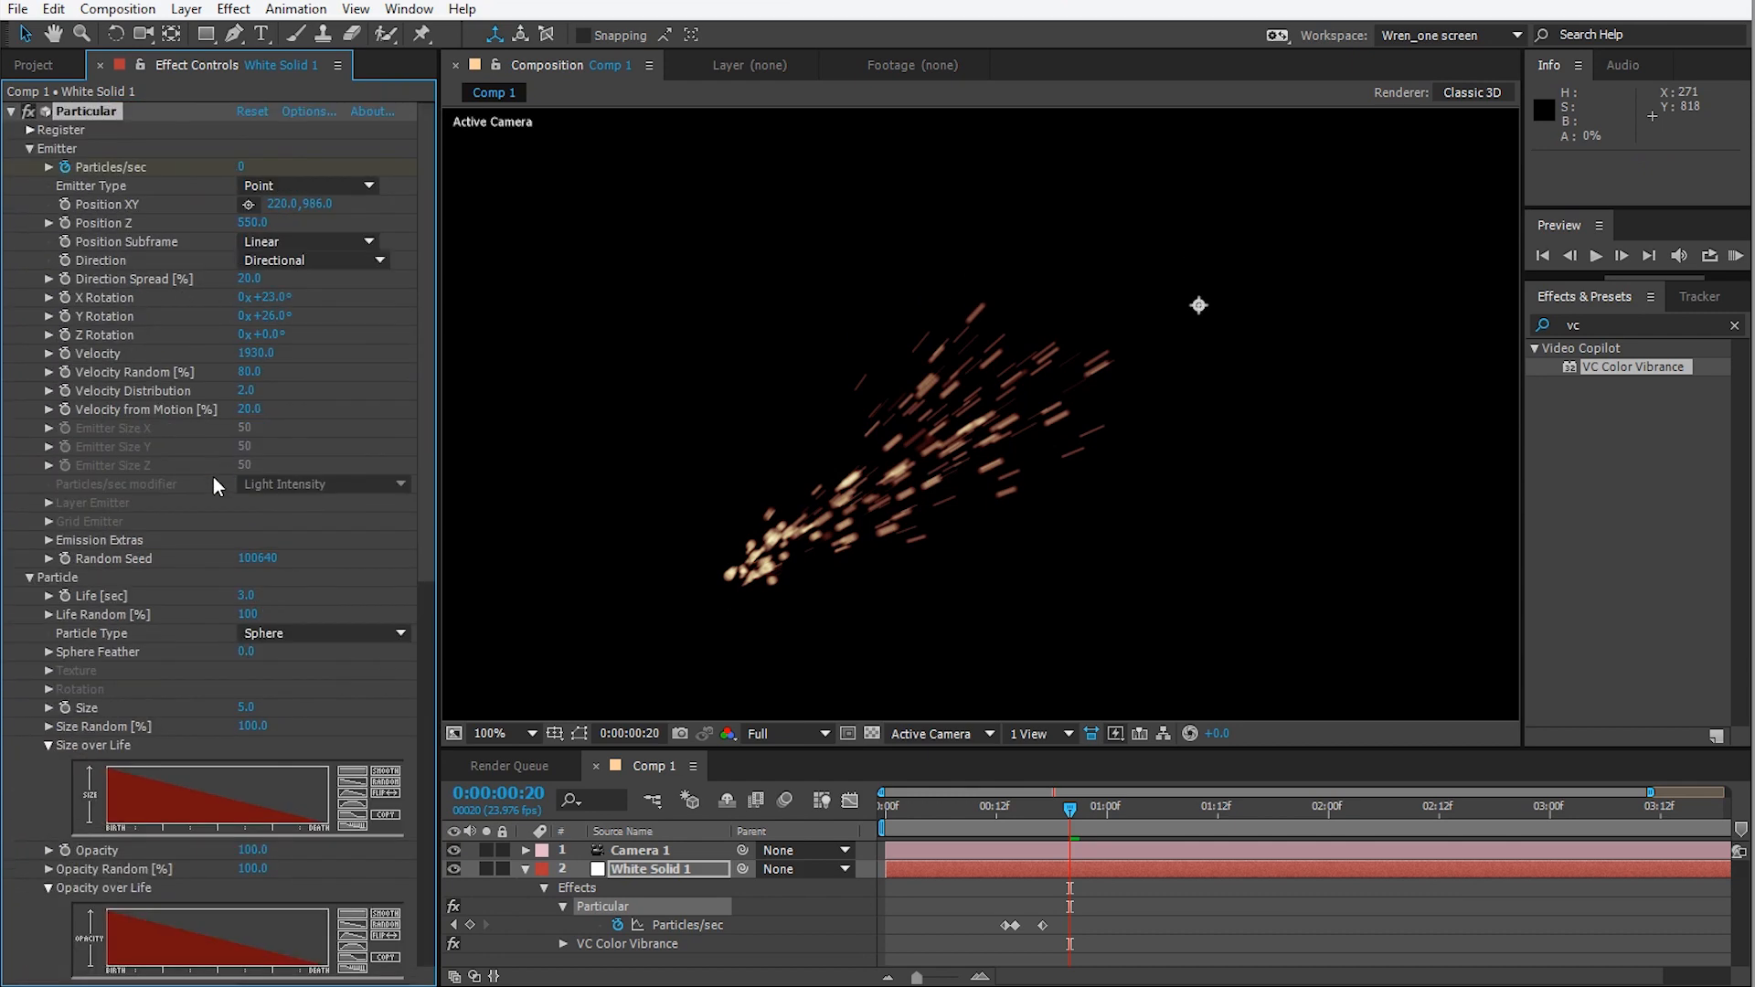
pyautogui.click(244, 708)
pyautogui.write('3')
pyautogui.press('Return')
pyautogui.scroll(-8, 398, 721)
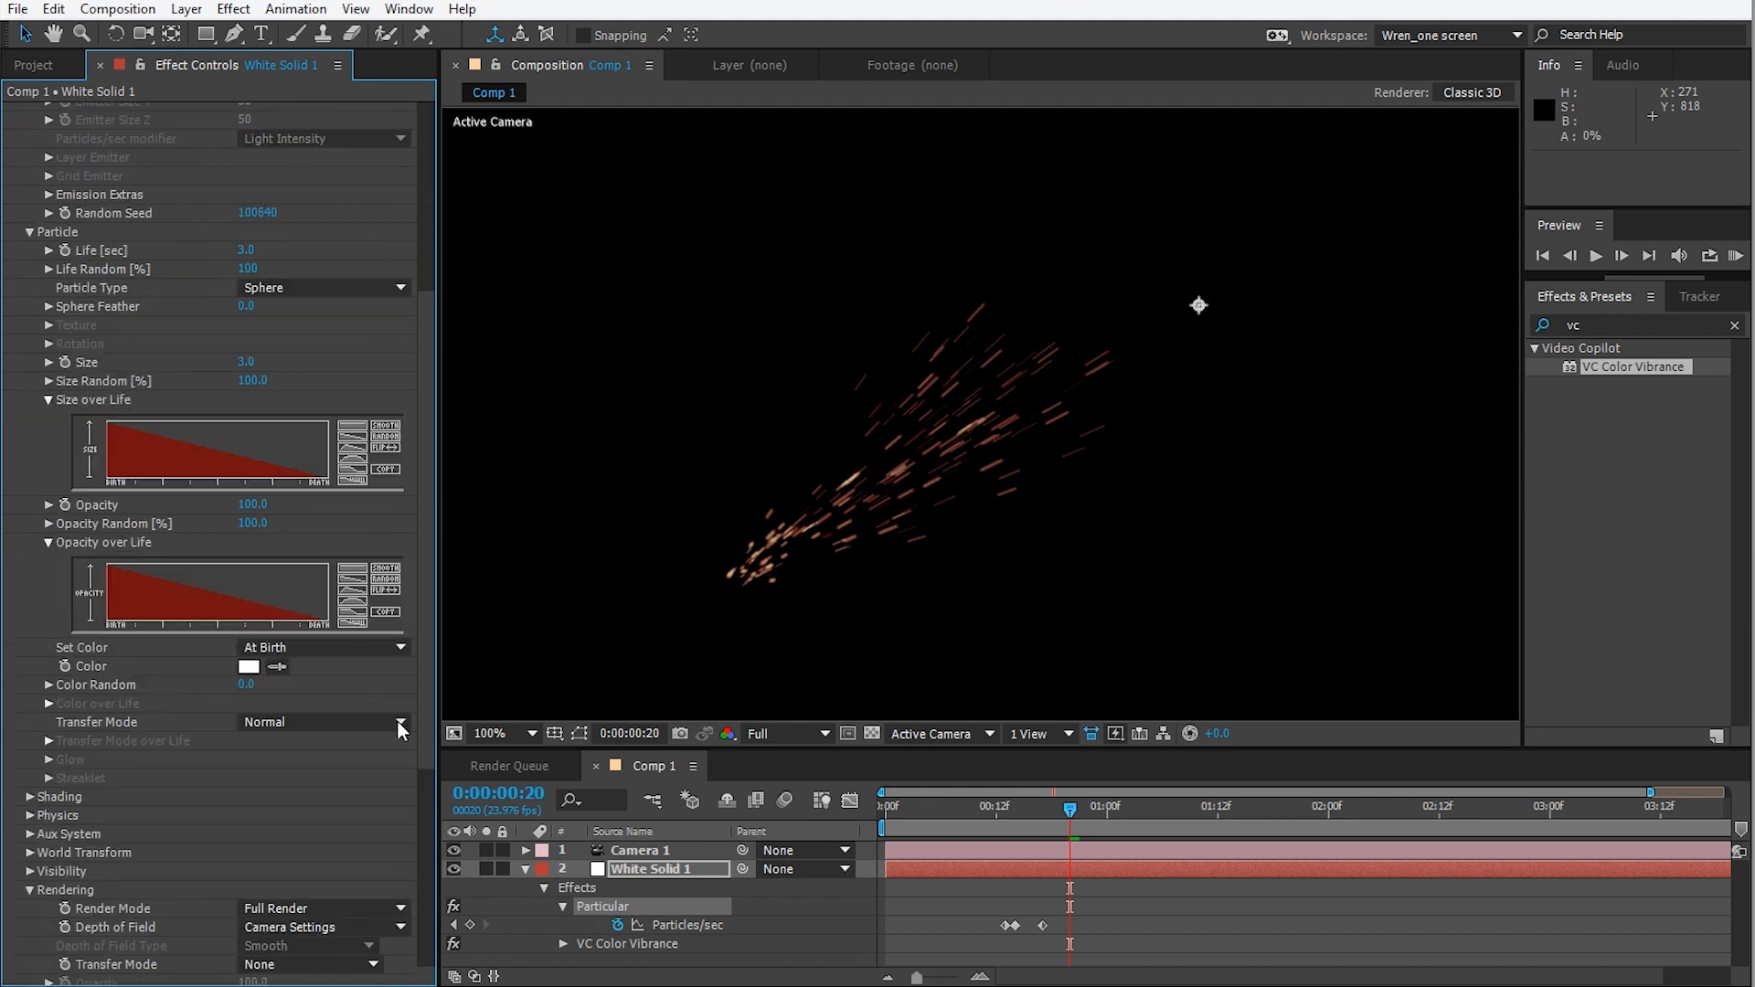
# Raise the Opacity Boost in Particular's motion blur settings to 25.
pyautogui.scroll(-8, 398, 722)
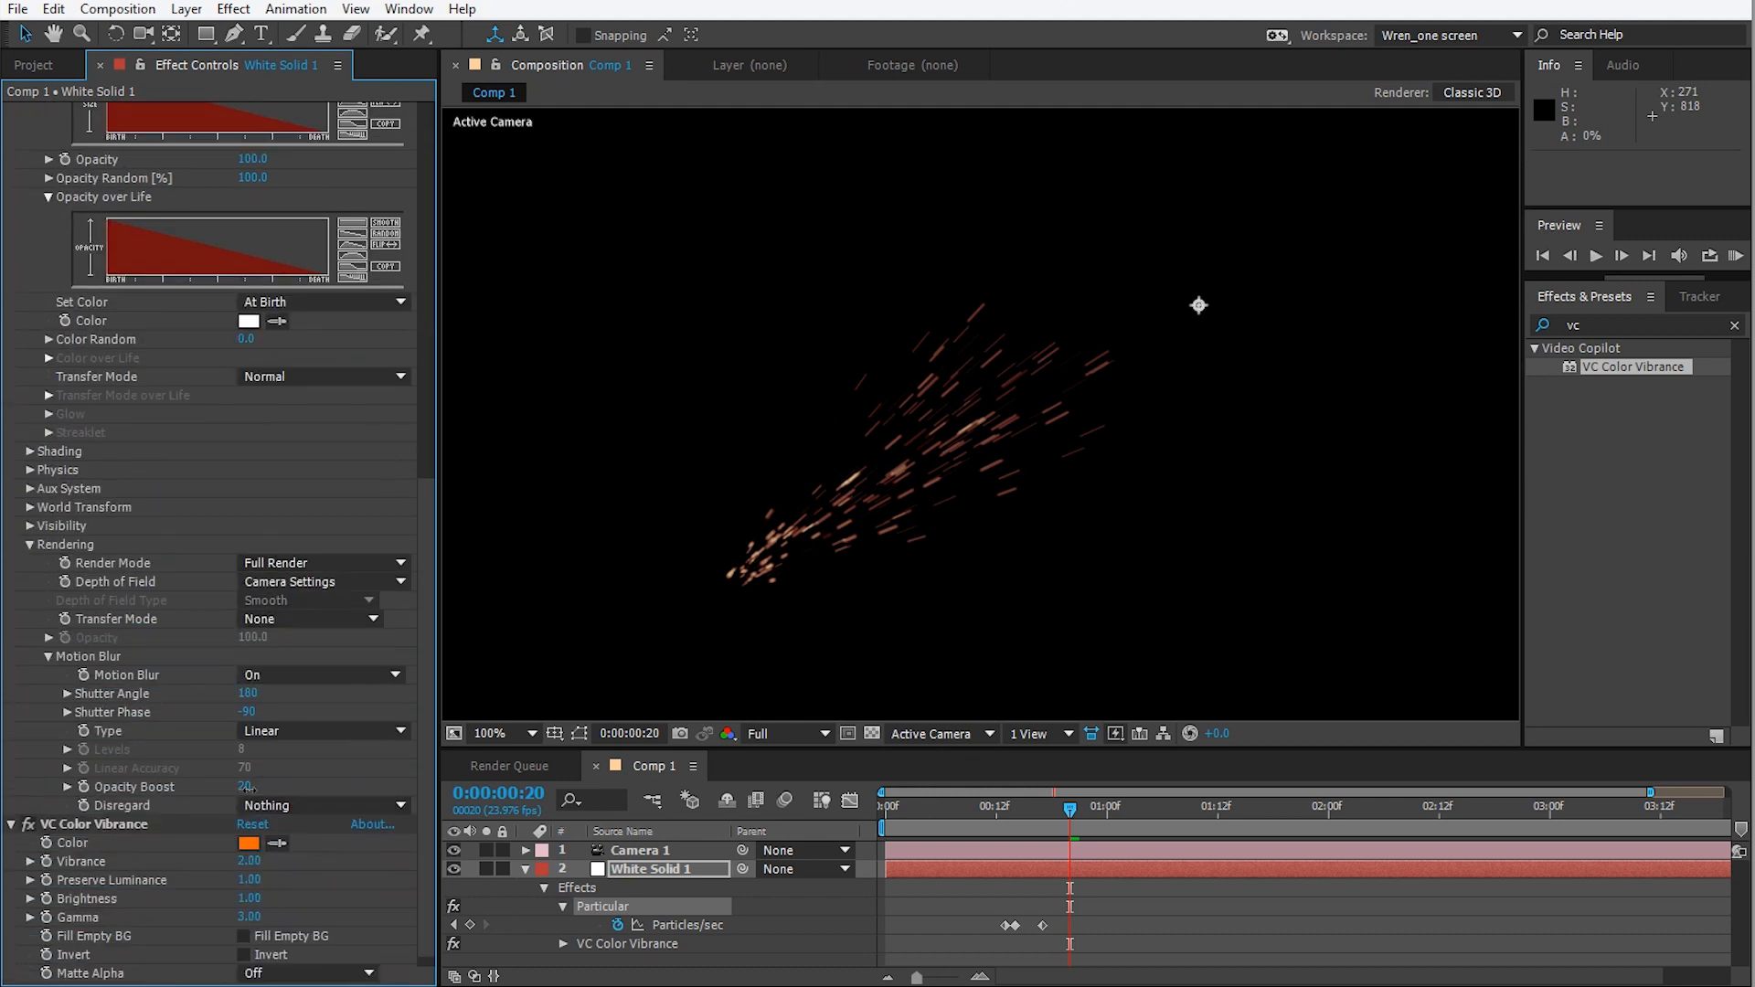
pyautogui.moveTo(252, 788); pyautogui.dragTo(258, 789)
pyautogui.scroll(-1, 117, 813)
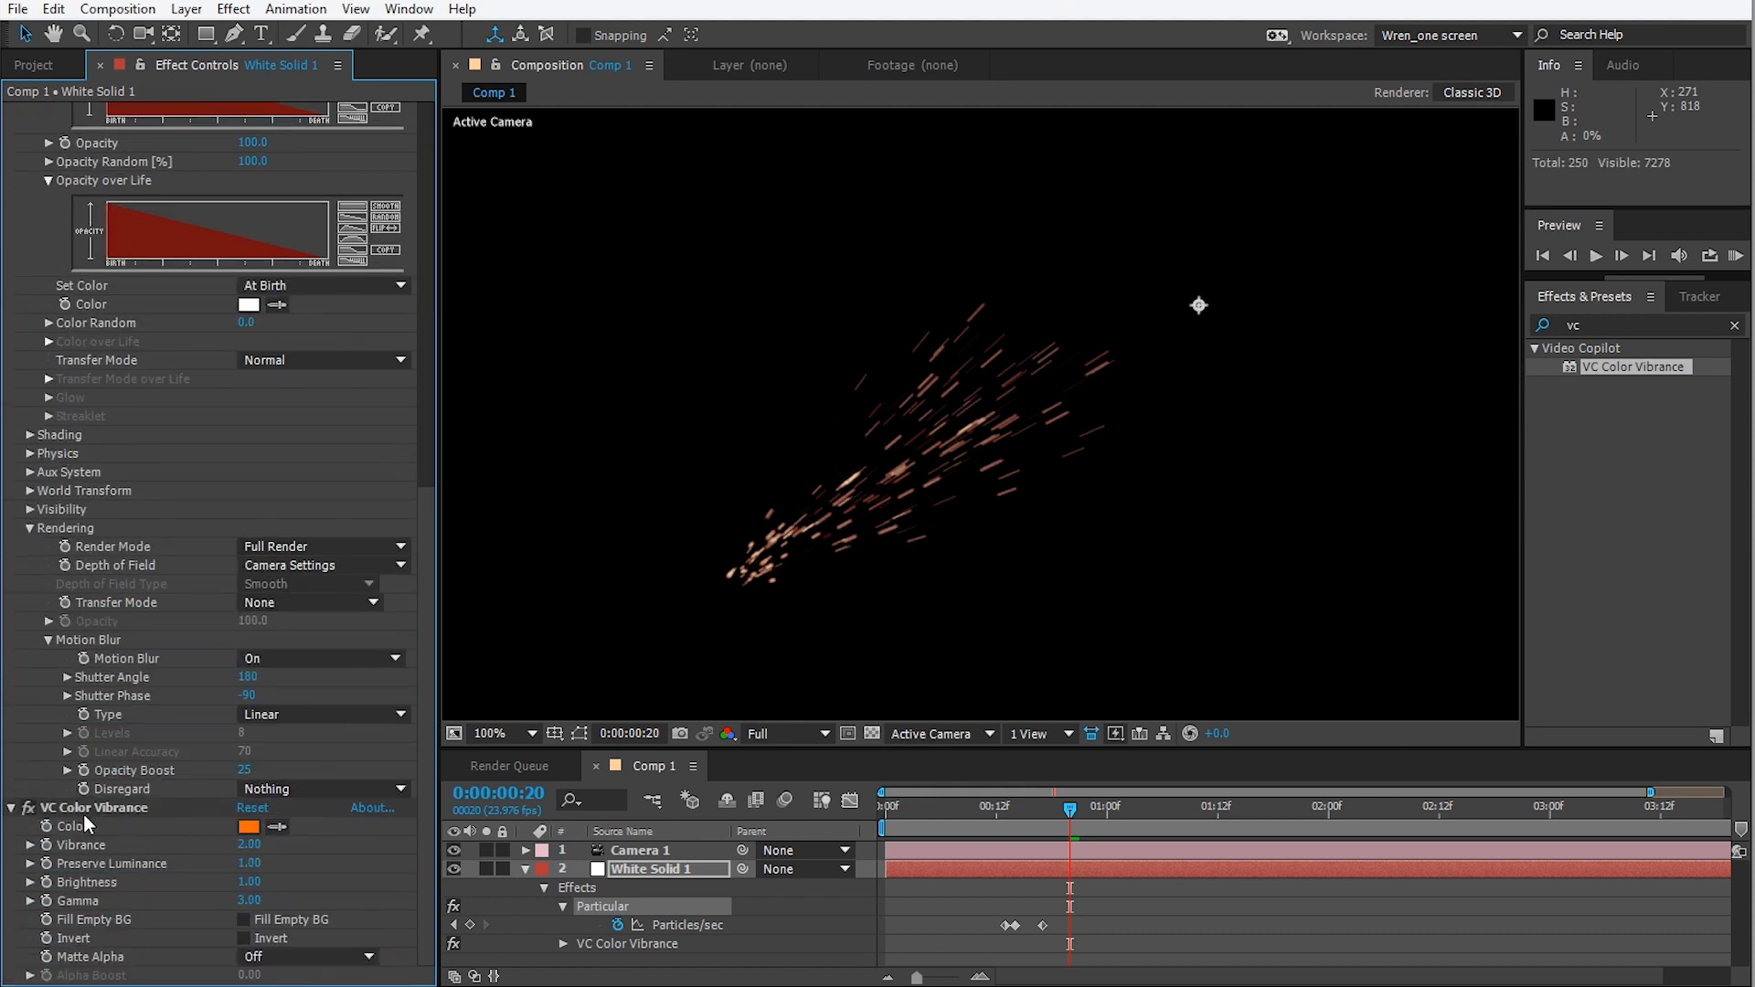
# Try adding the Stylize Glow effect to the White Solid 1 layer.
pyautogui.click(89, 808)
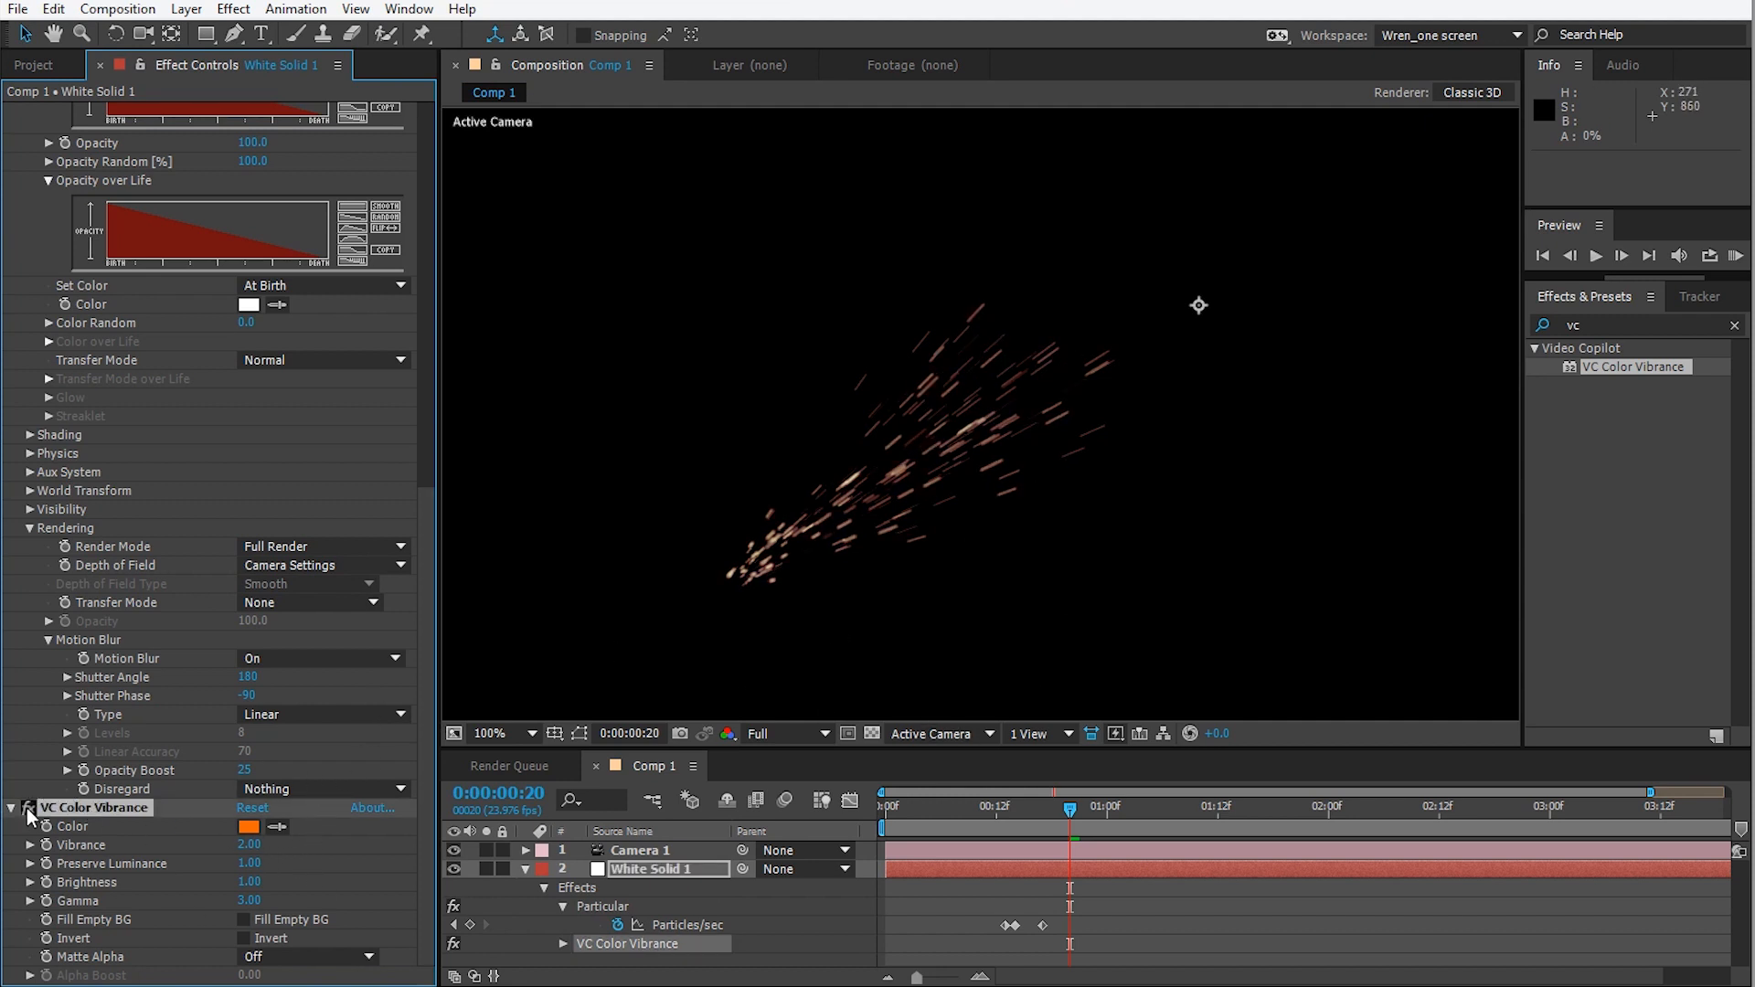
pyautogui.click(1610, 322)
pyautogui.write('glow')
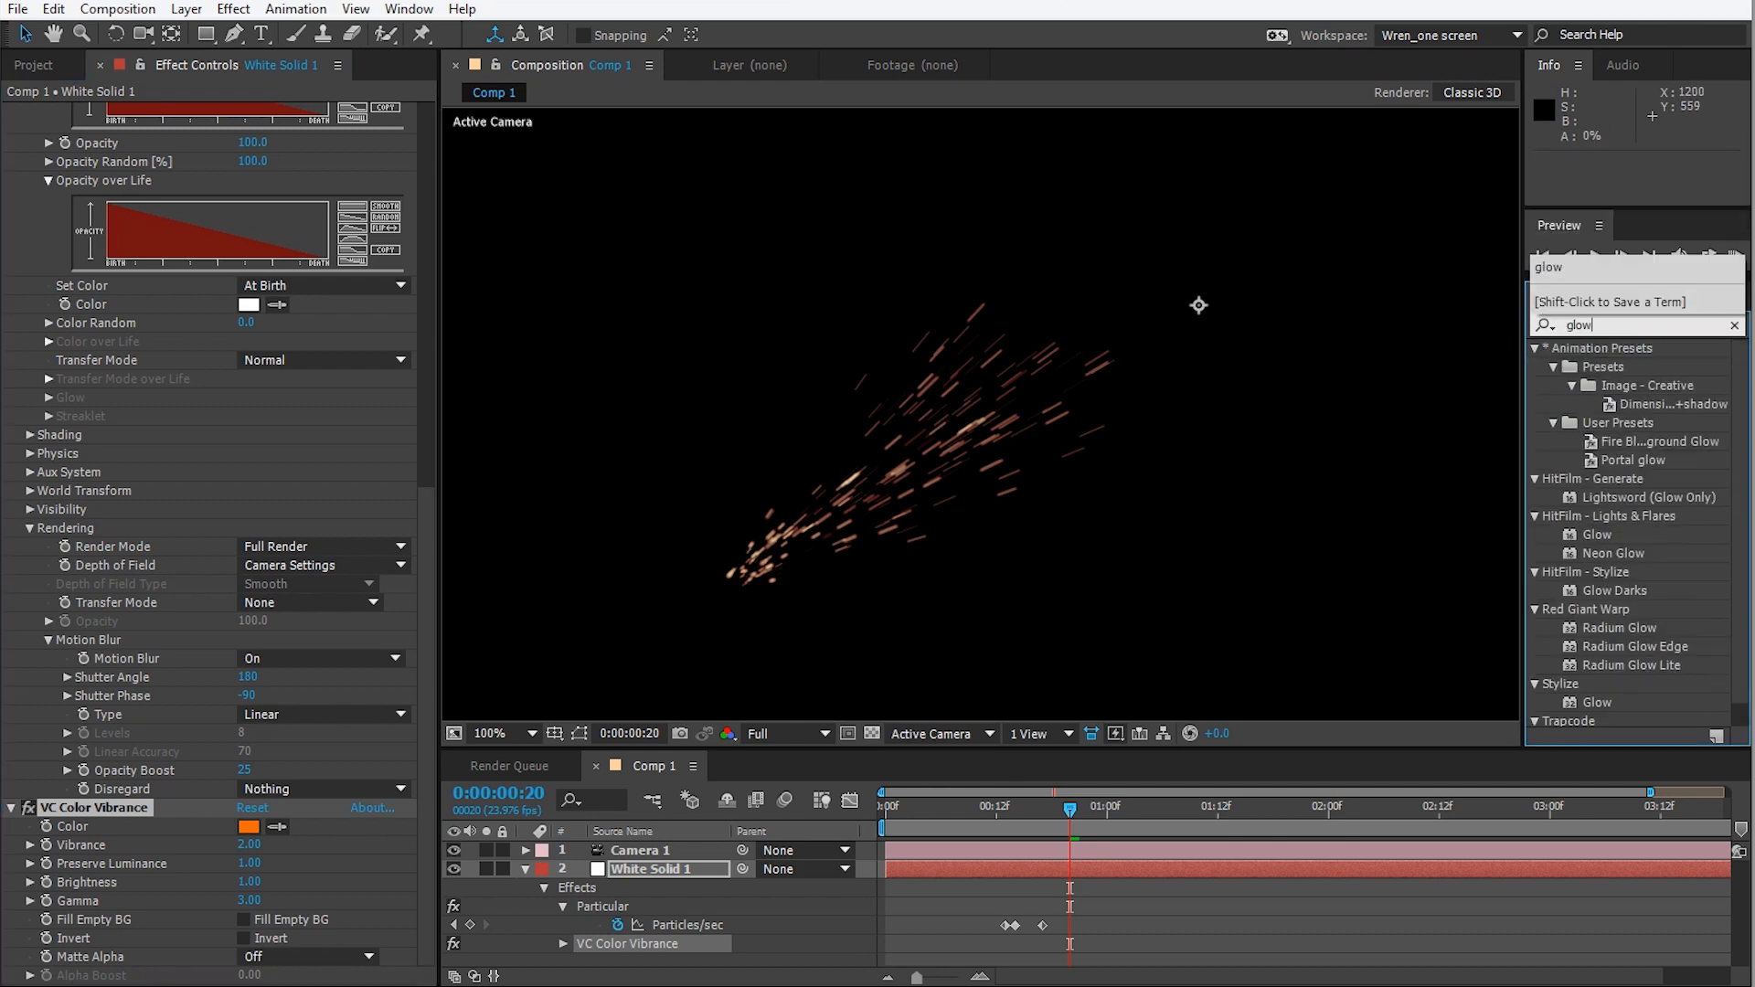
pyautogui.doubleClick(1596, 703)
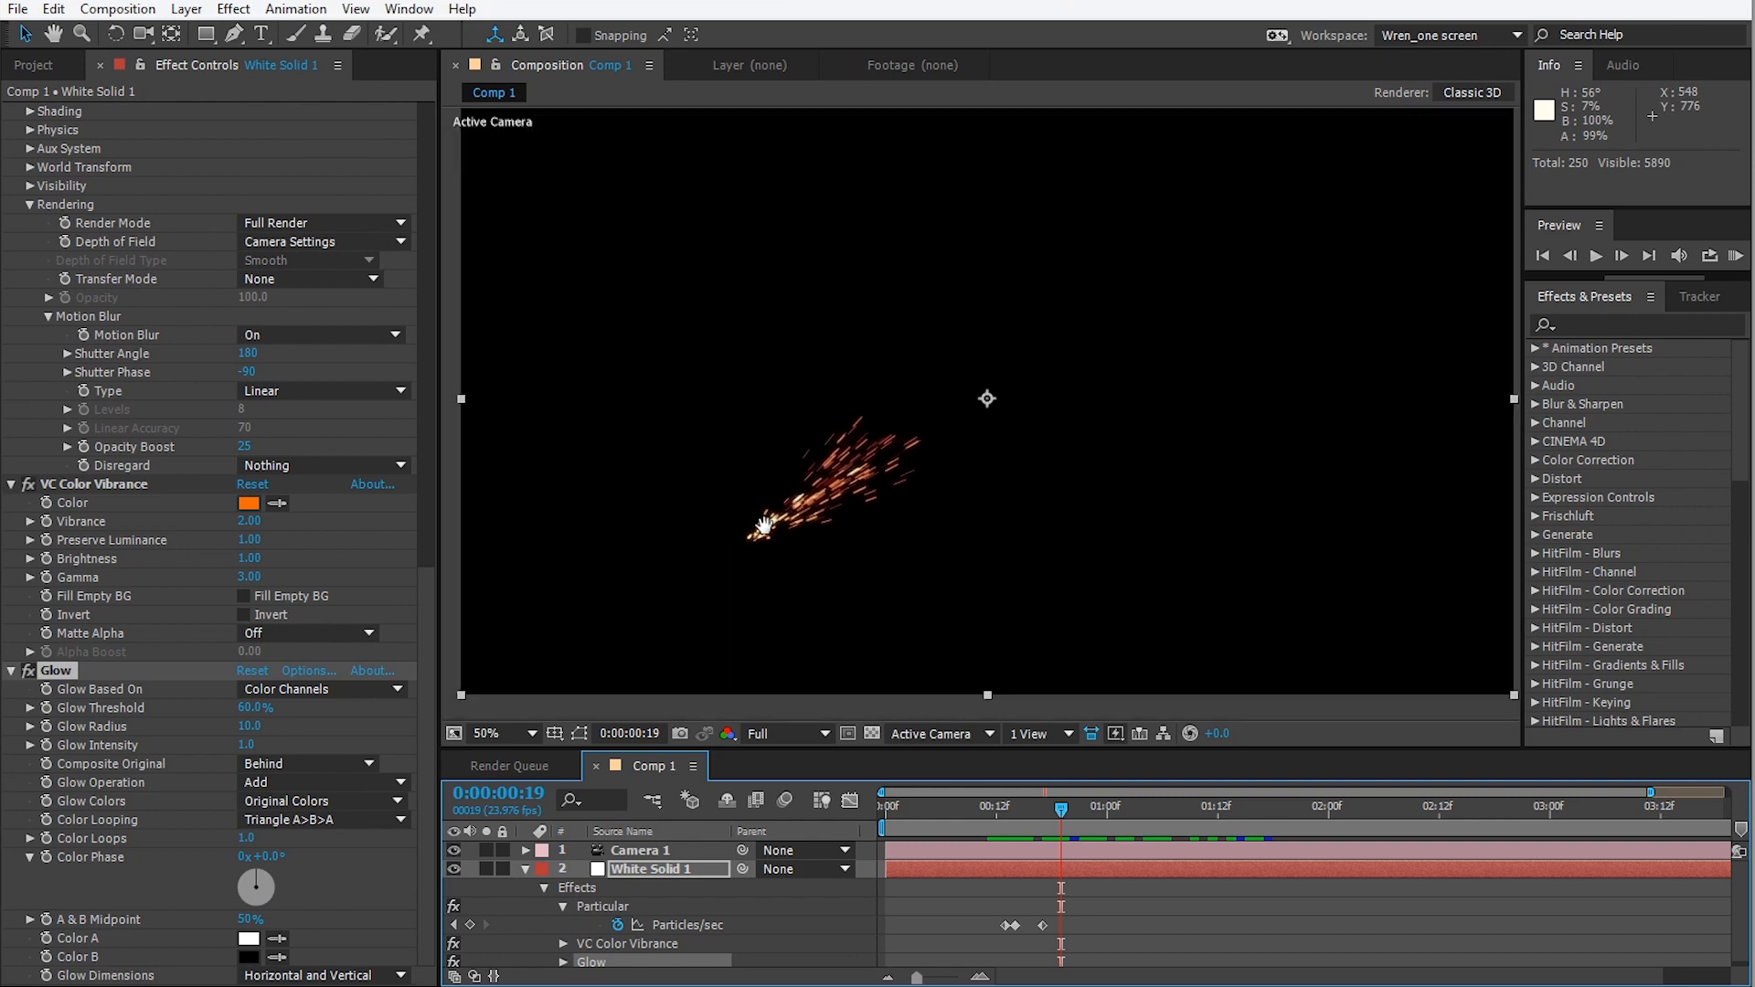
# Set the Random Seed of Particular's emitter to 100930 and check the new spark pattern.
pyautogui.scroll(15, 144, 179)
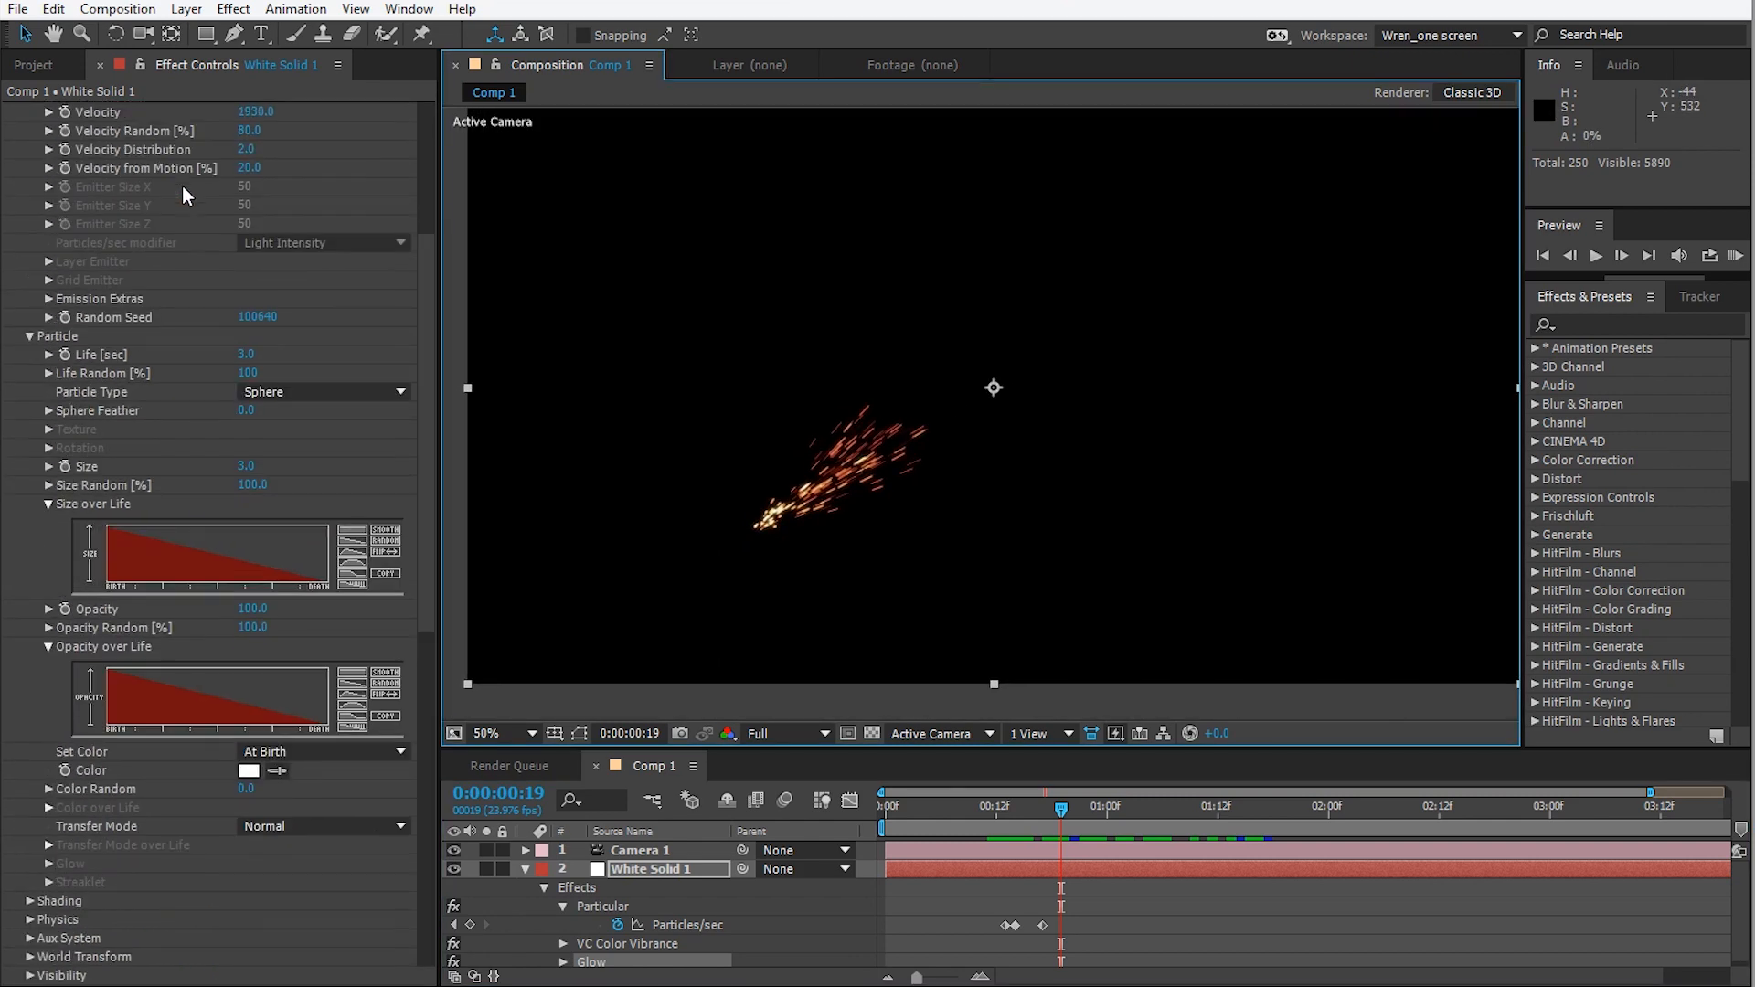
pyautogui.click(249, 203)
pyautogui.click(487, 691)
pyautogui.moveTo(676, 624); pyautogui.dragTo(716, 508)
pyautogui.scroll(-2, 772, 480)
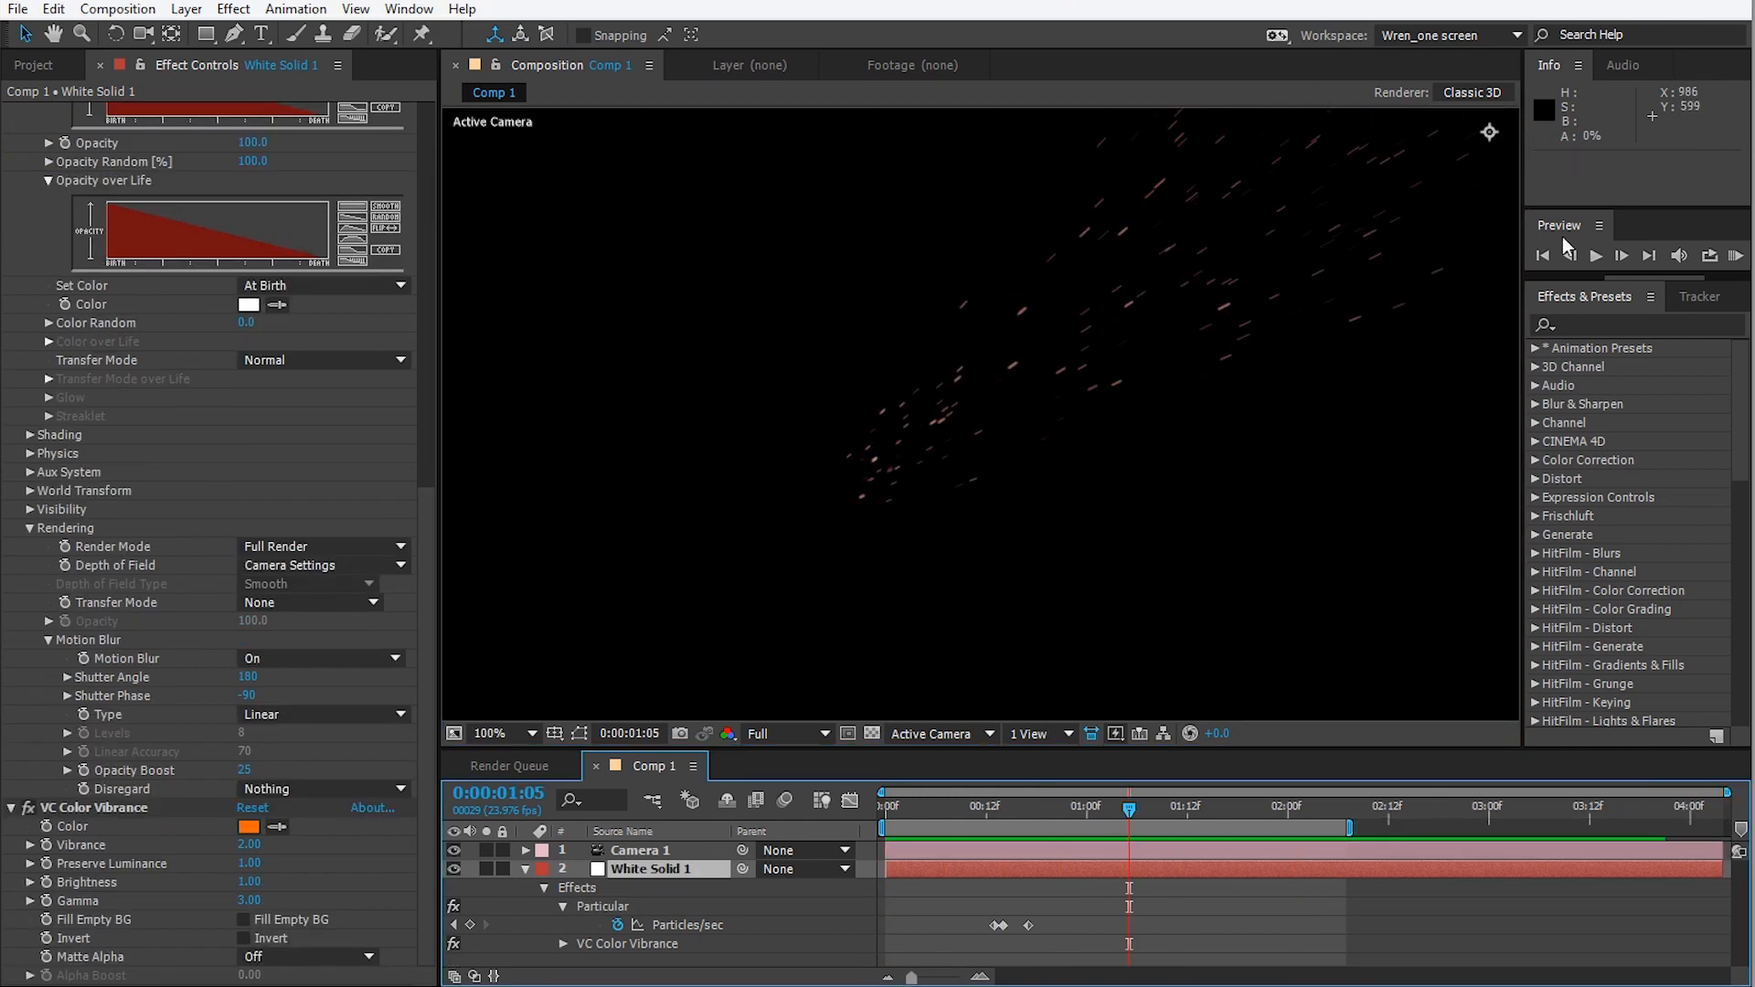
# Add the Stylize Glow effect below VC Color Vibrance and set its Glow Threshold to 23.1%.
pyautogui.moveTo(1597, 679); pyautogui.dragTo(146, 667)
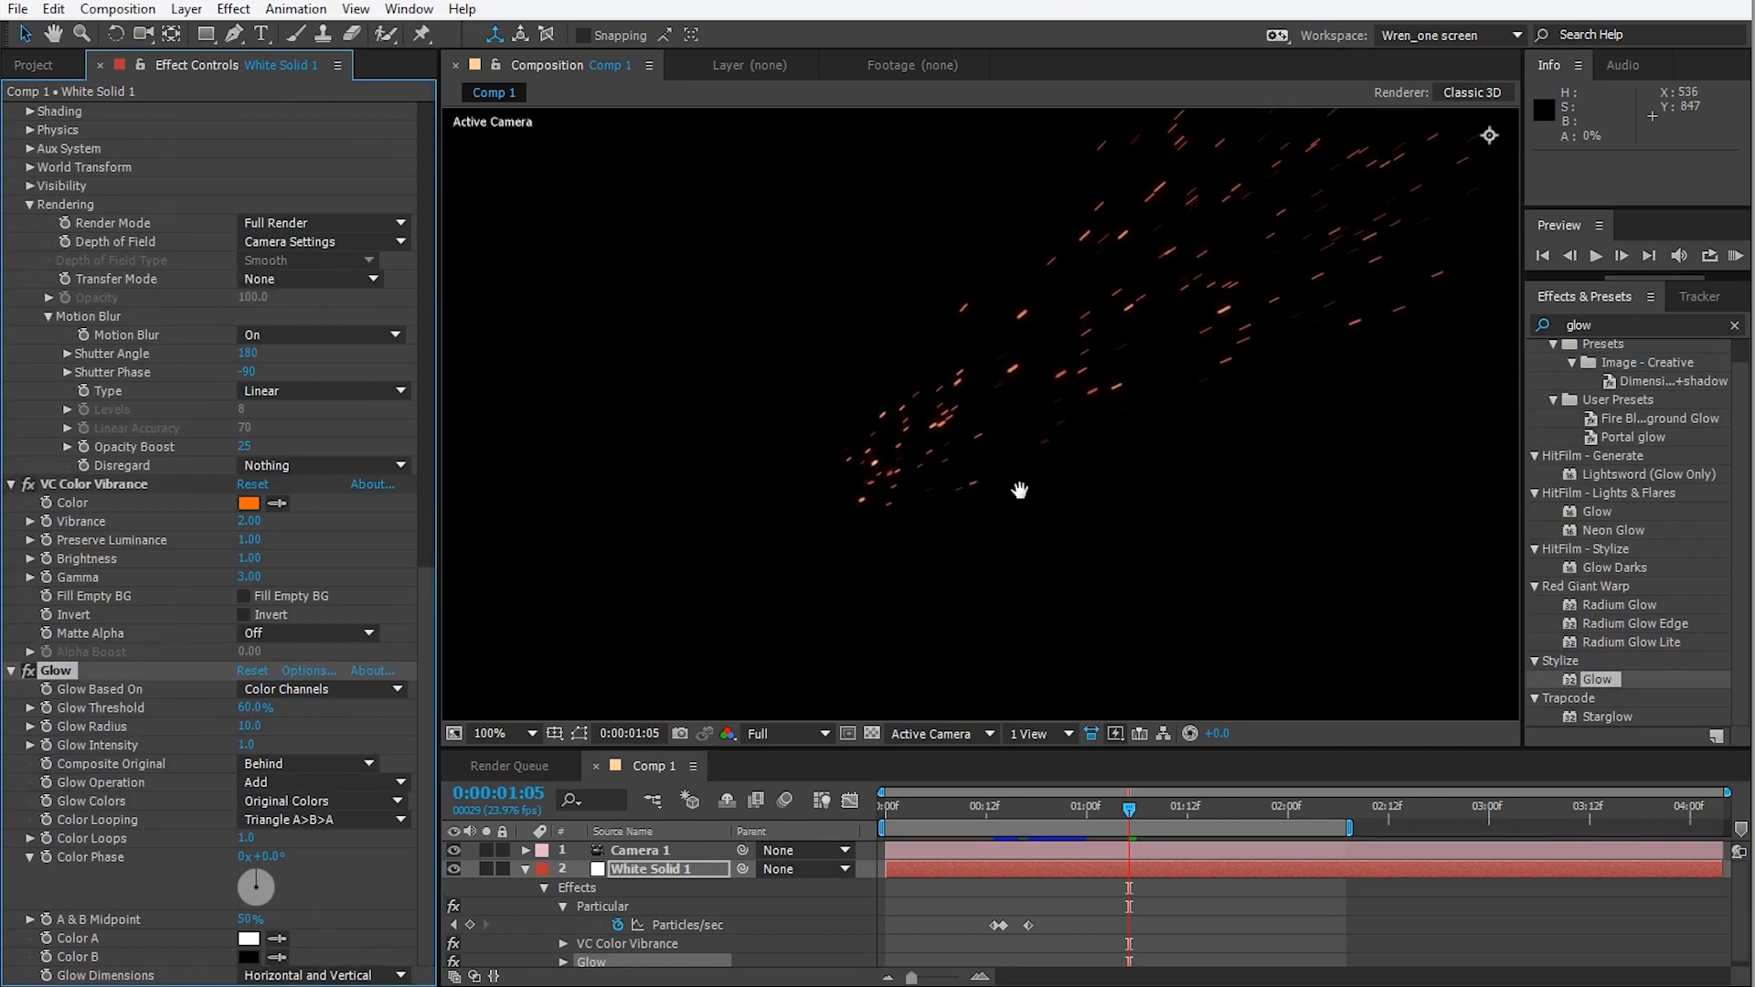
pyautogui.moveTo(1018, 490); pyautogui.dragTo(848, 585)
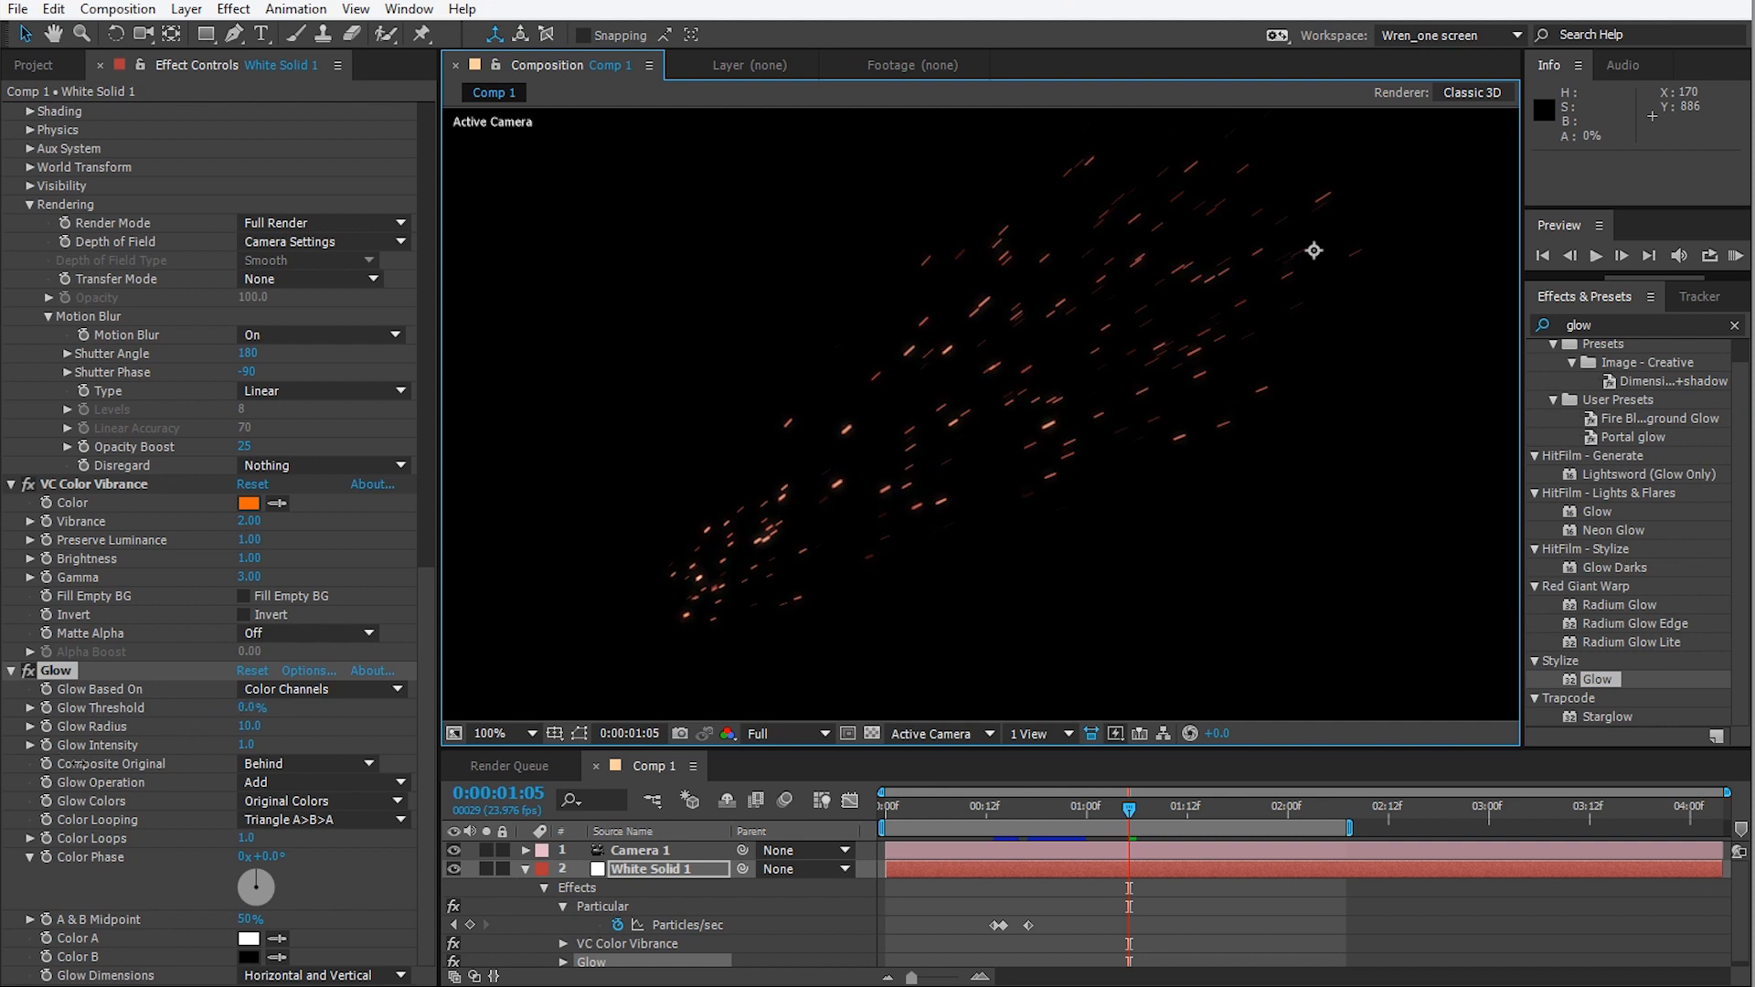
pyautogui.moveTo(251, 708); pyautogui.dragTo(917, 678)
pyautogui.moveTo(1029, 444); pyautogui.dragTo(987, 478)
pyautogui.moveTo(256, 707); pyautogui.dragTo(229, 763)
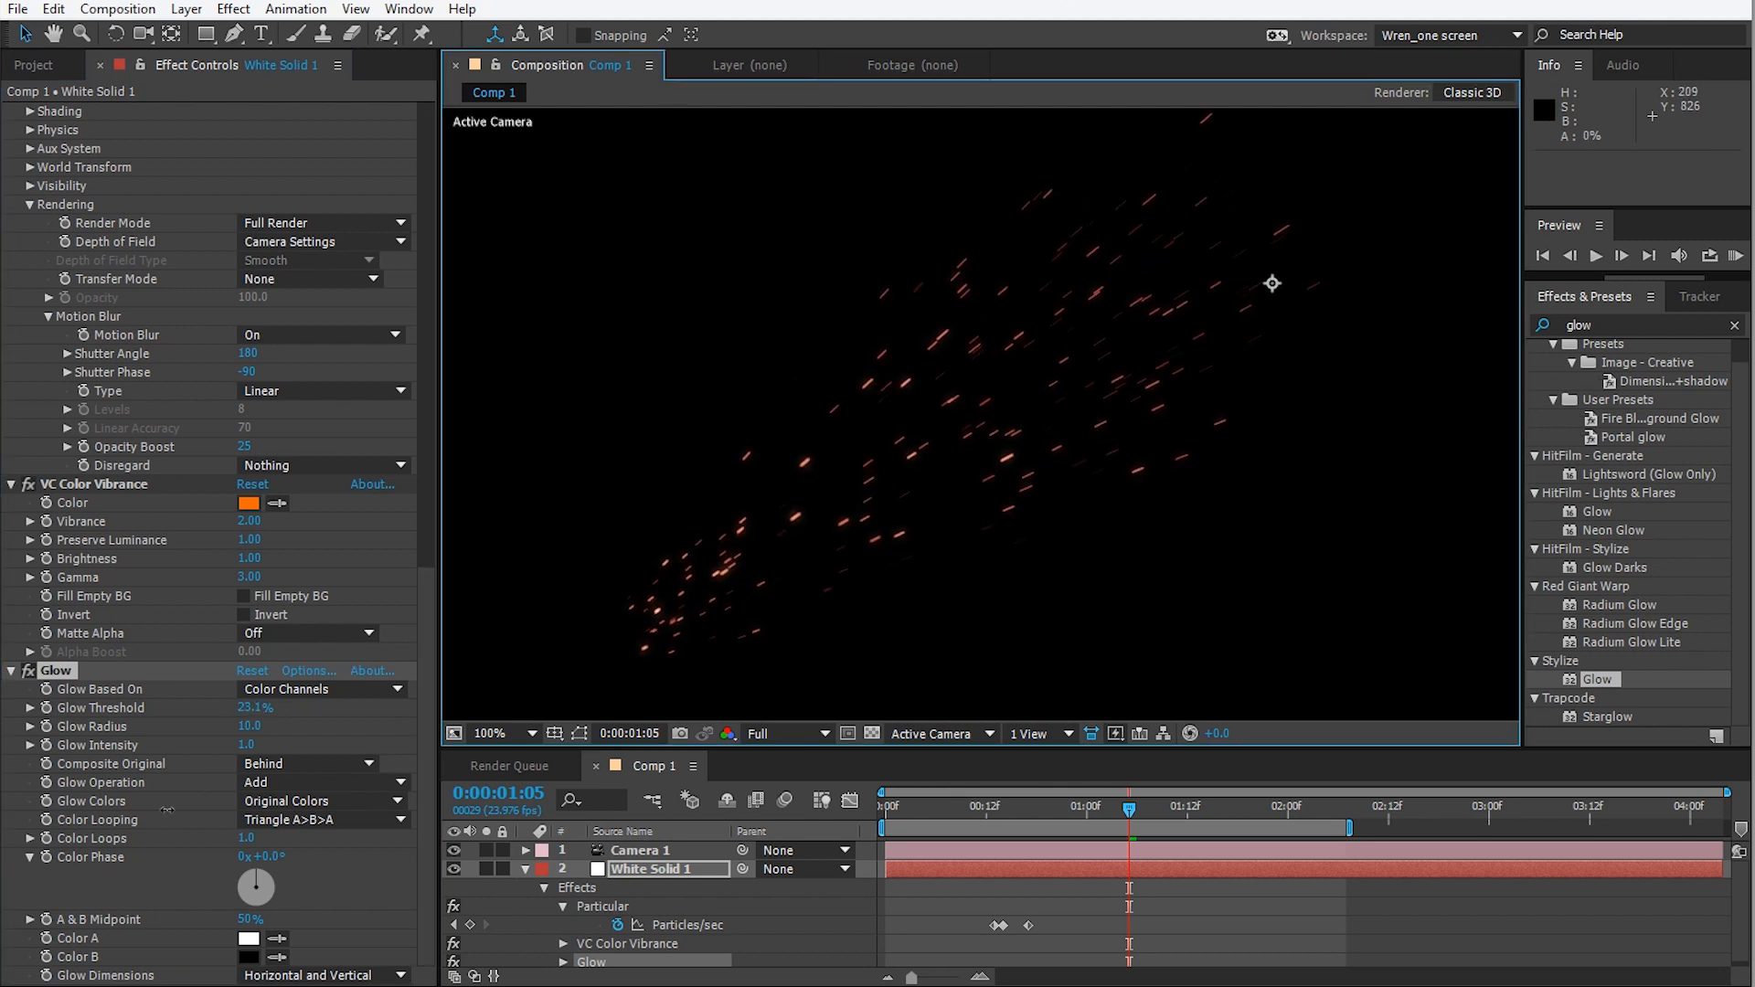
# Set the Glow Radius to 2, compare the sparks with Glow off and on, and set the Glow Intensity to 4.4.
pyautogui.click(252, 727)
pyautogui.write('2')
pyautogui.press('Return')
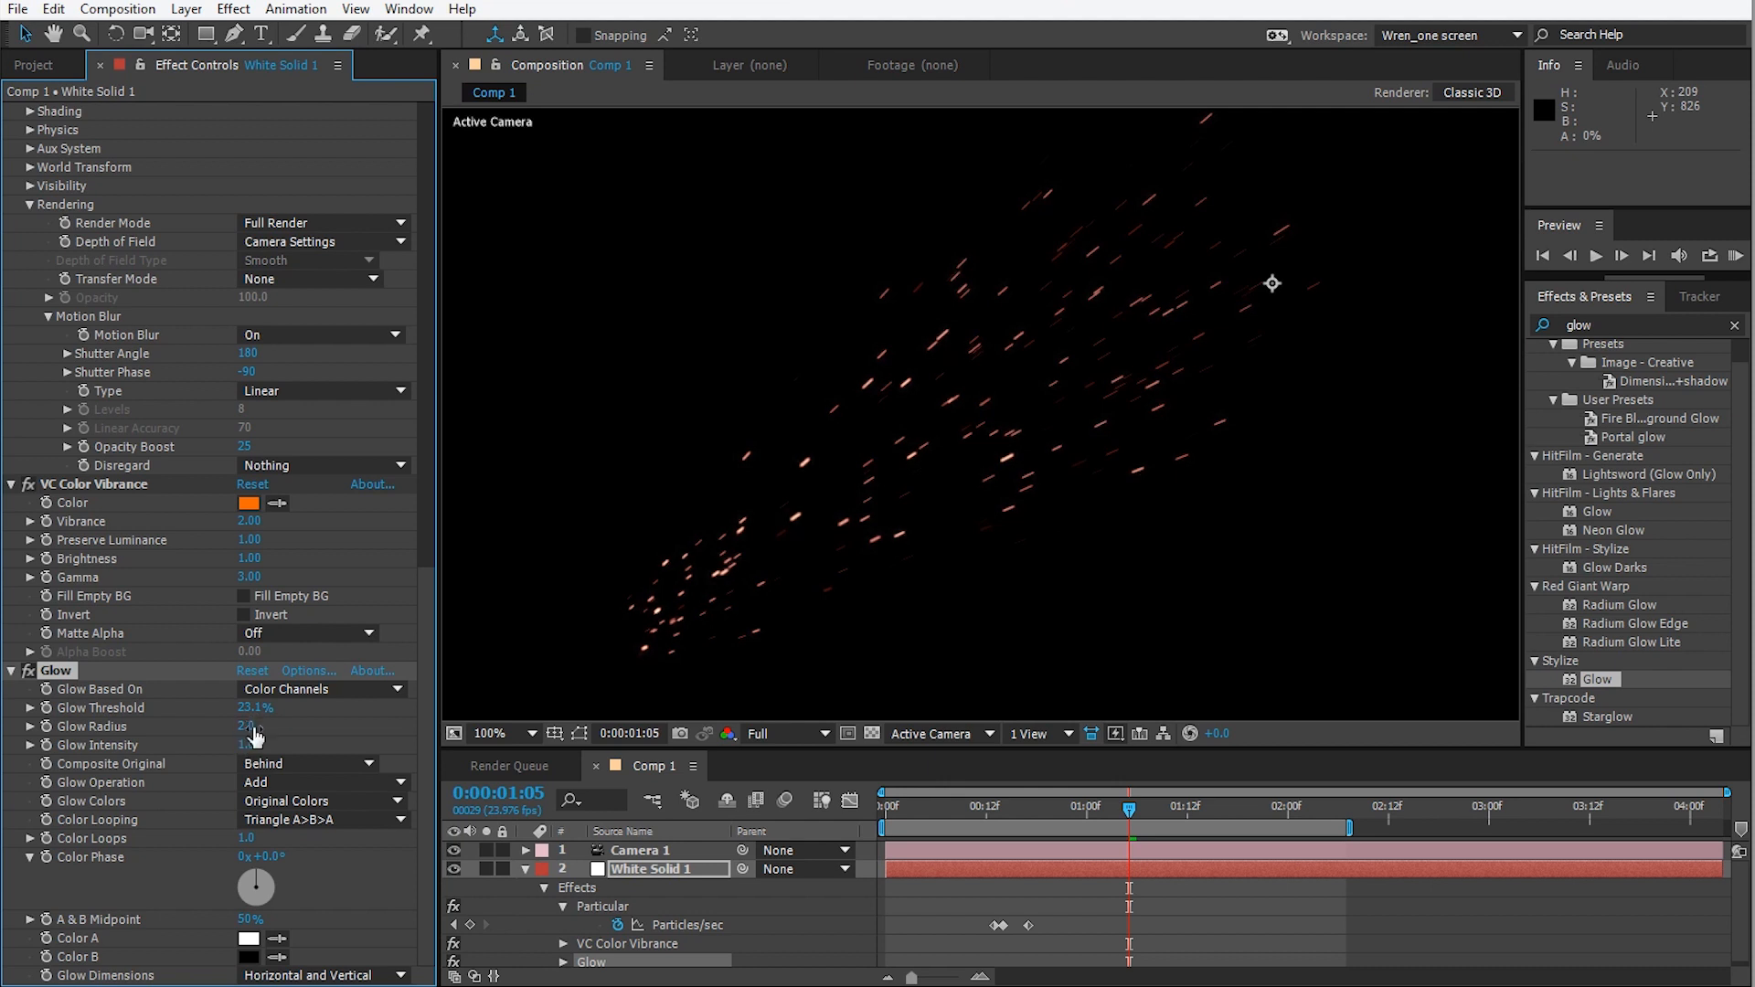
pyautogui.moveTo(889, 487); pyautogui.dragTo(903, 446)
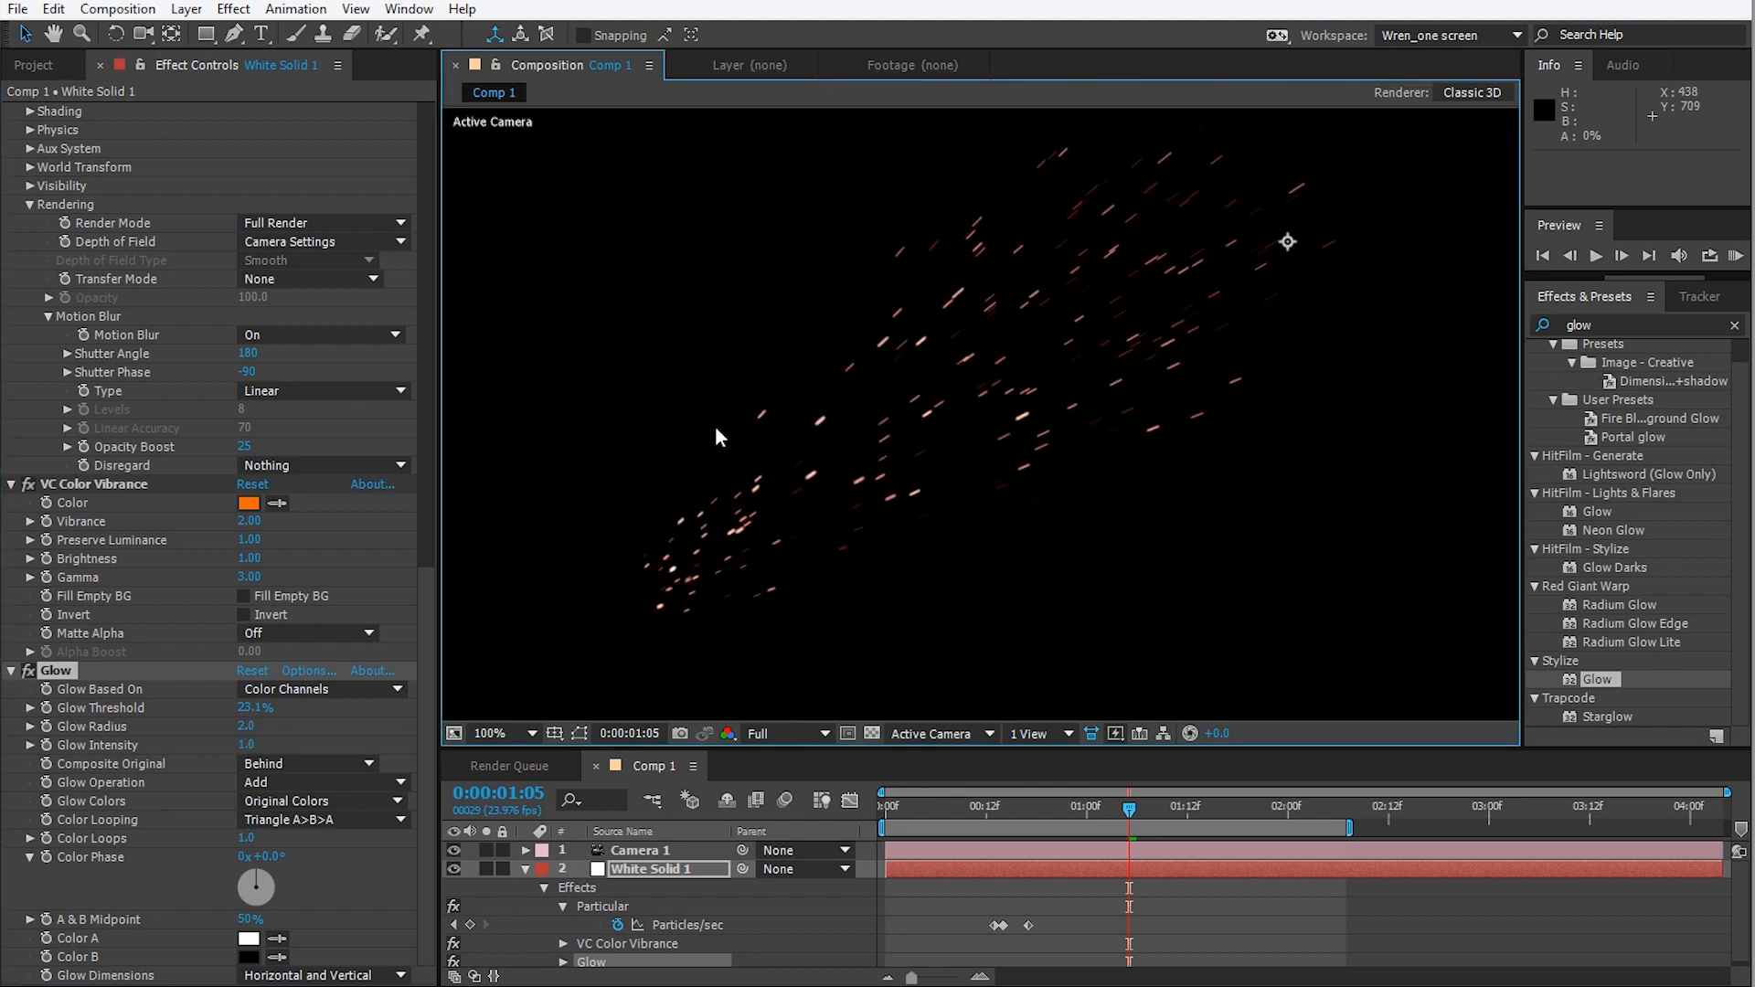
pyautogui.click(28, 670)
pyautogui.click(28, 670)
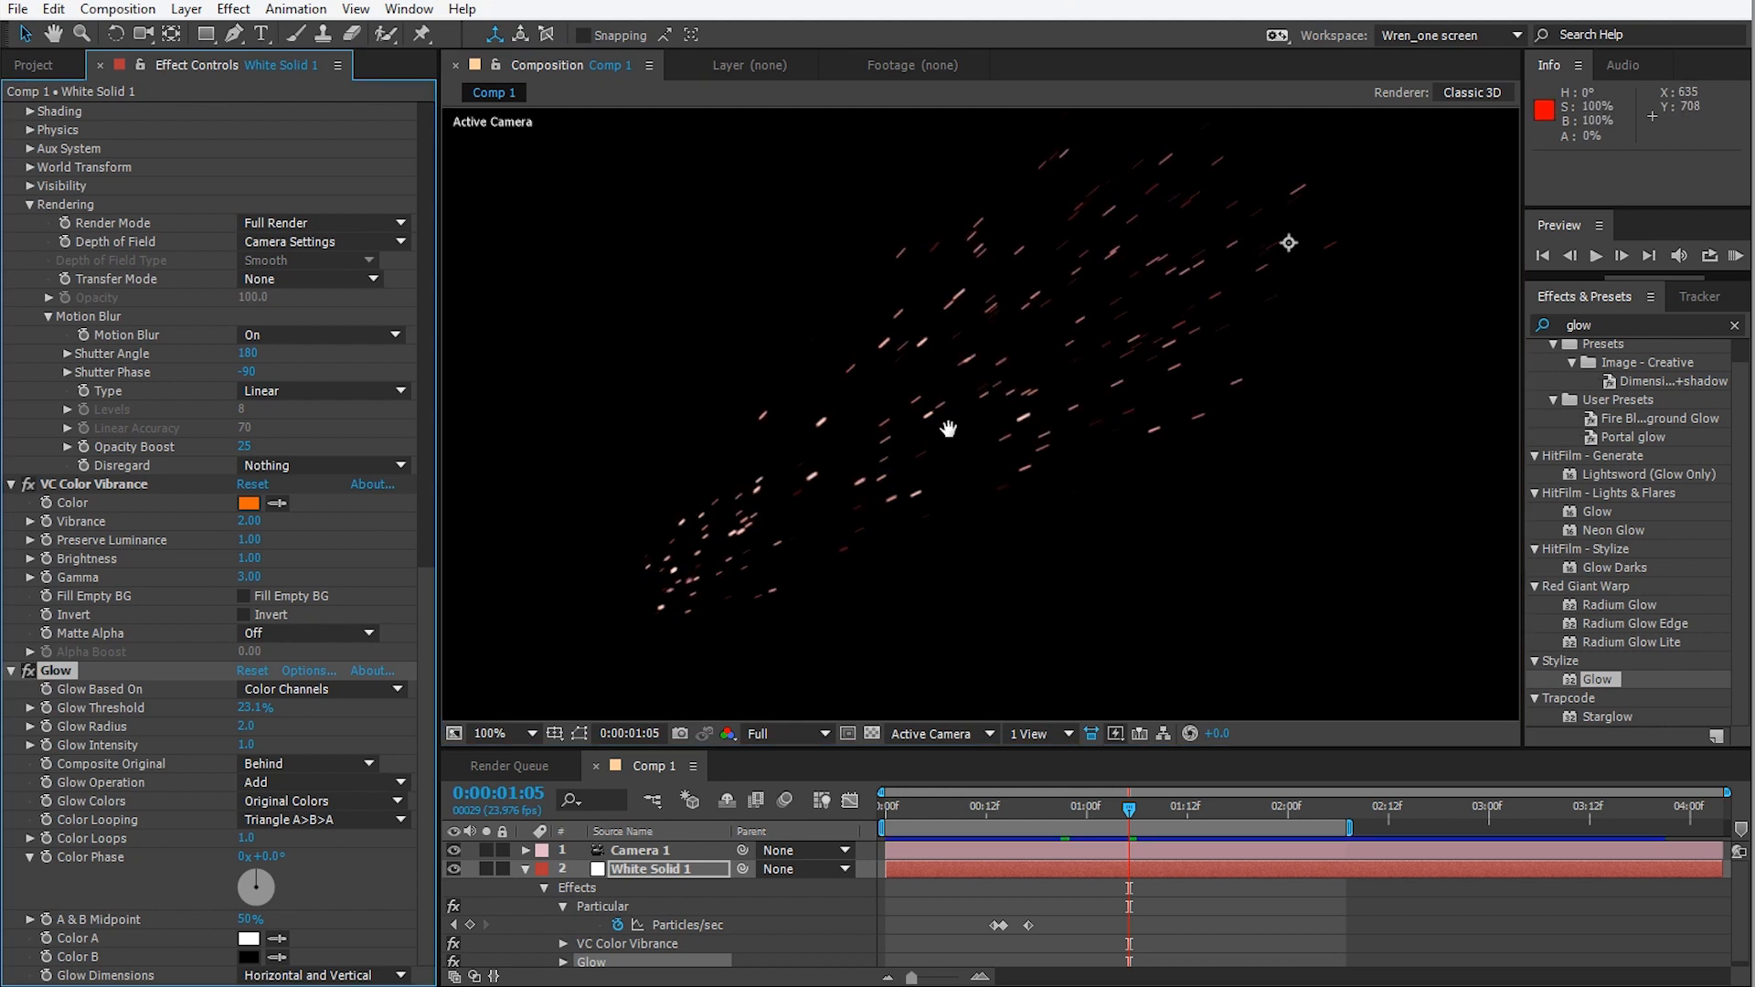
pyautogui.moveTo(948, 428); pyautogui.dragTo(945, 439)
pyautogui.moveTo(246, 745); pyautogui.dragTo(325, 741)
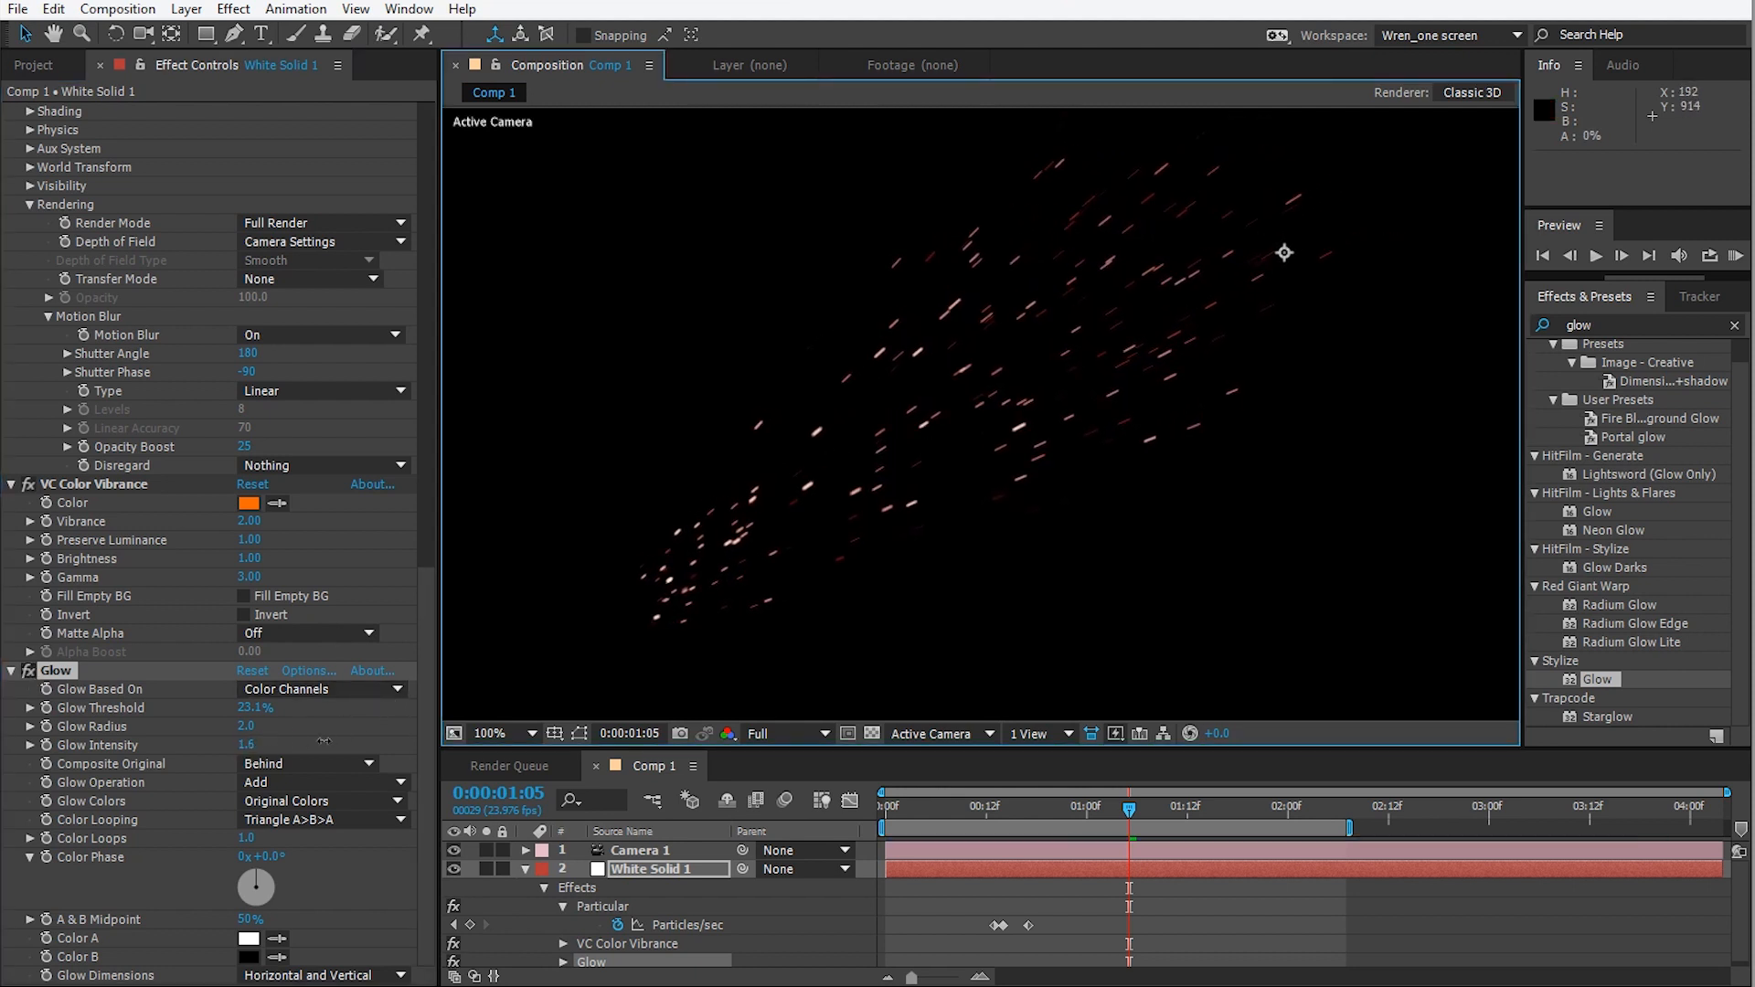
pyautogui.moveTo(603, 731); pyautogui.dragTo(637, 696)
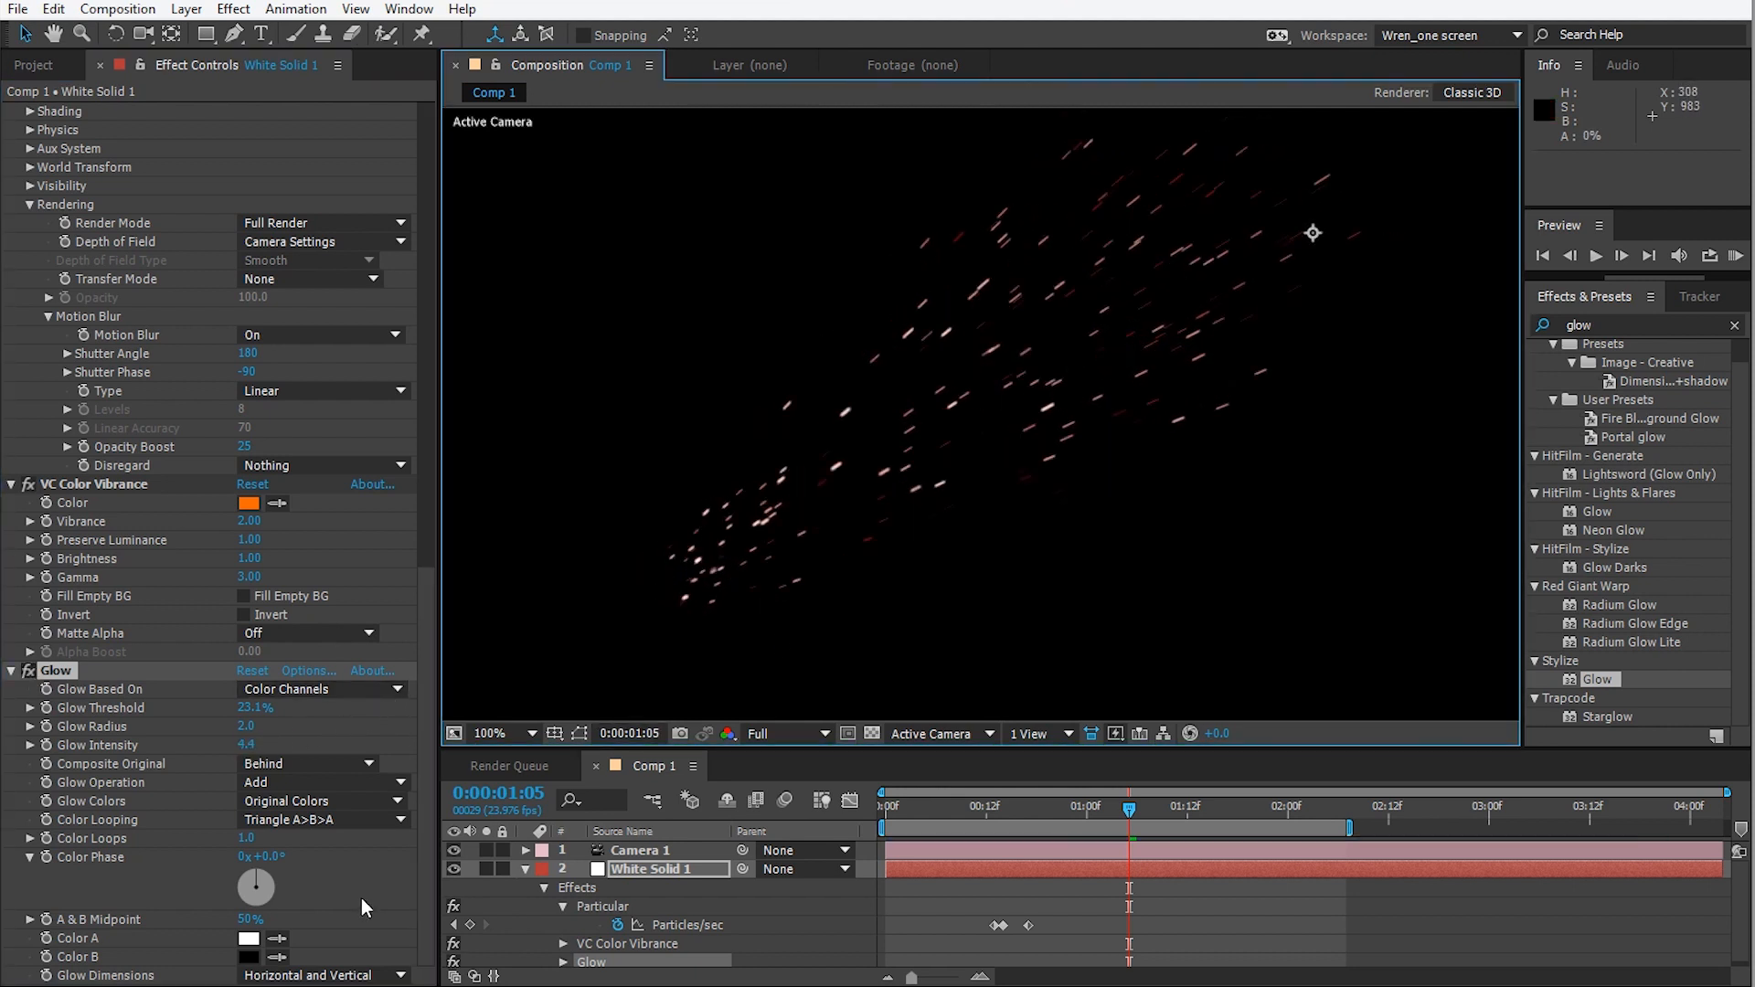
# Change the Glow Colors option to A & B Colors and set Color A to orange FF7800.
pyautogui.click(285, 801)
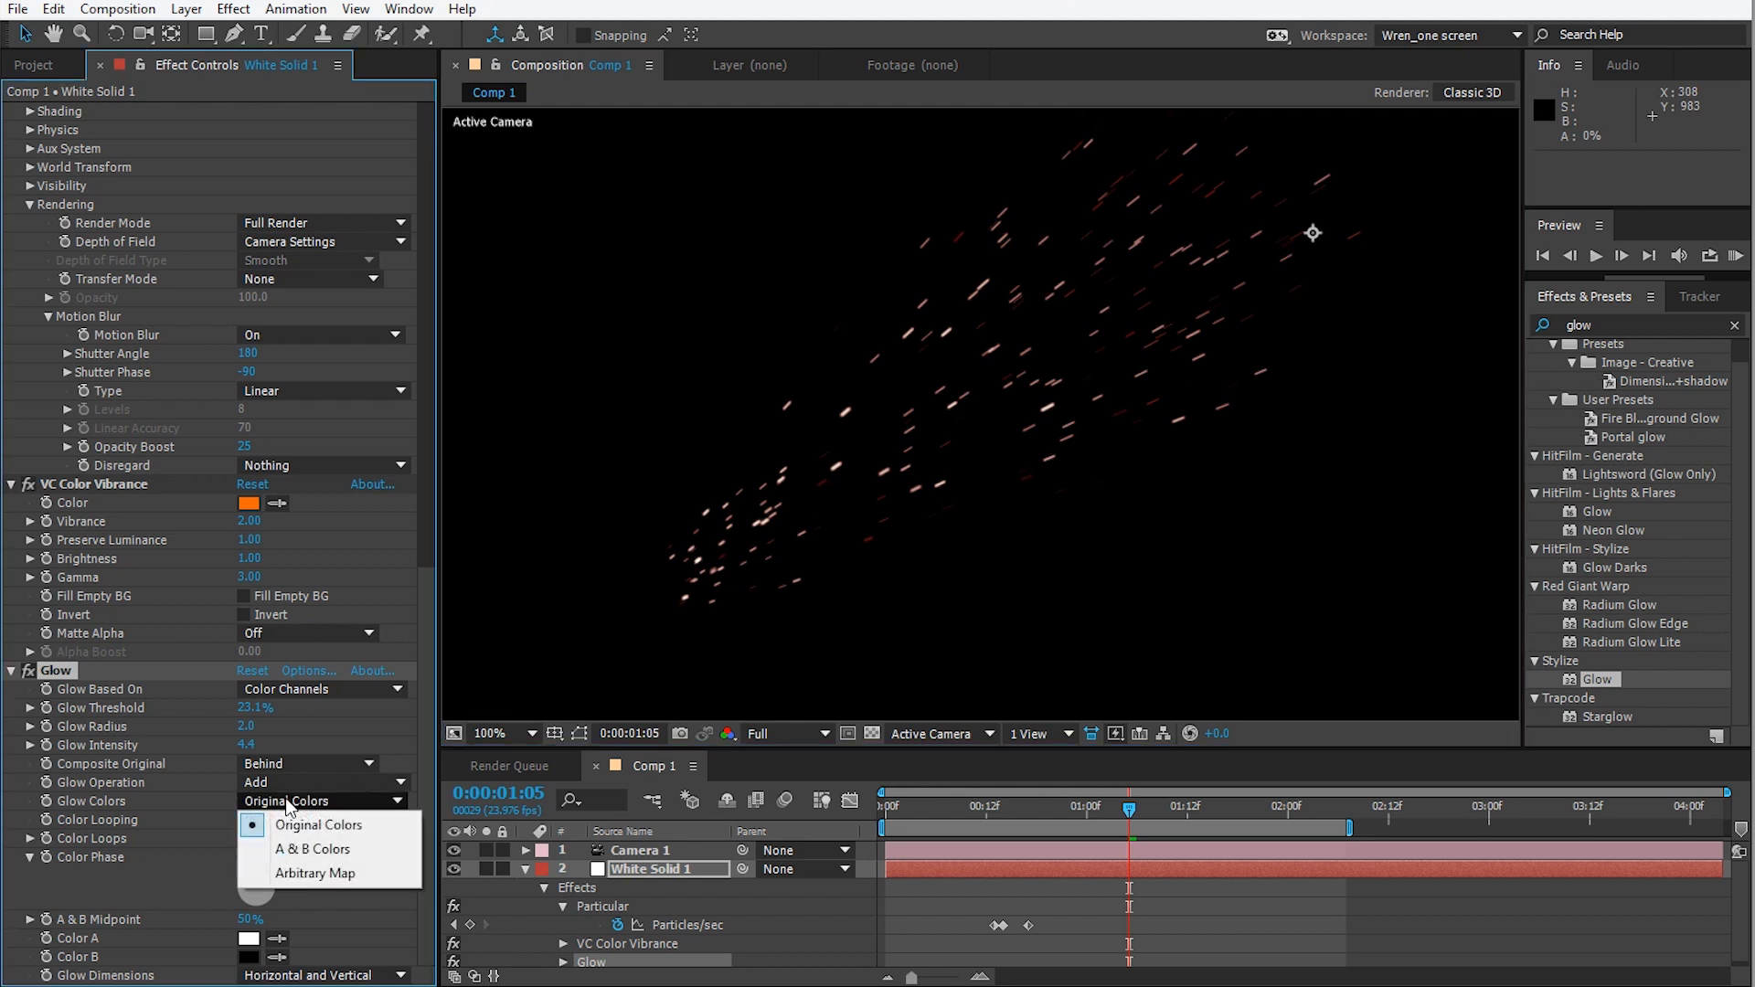
pyautogui.click(308, 849)
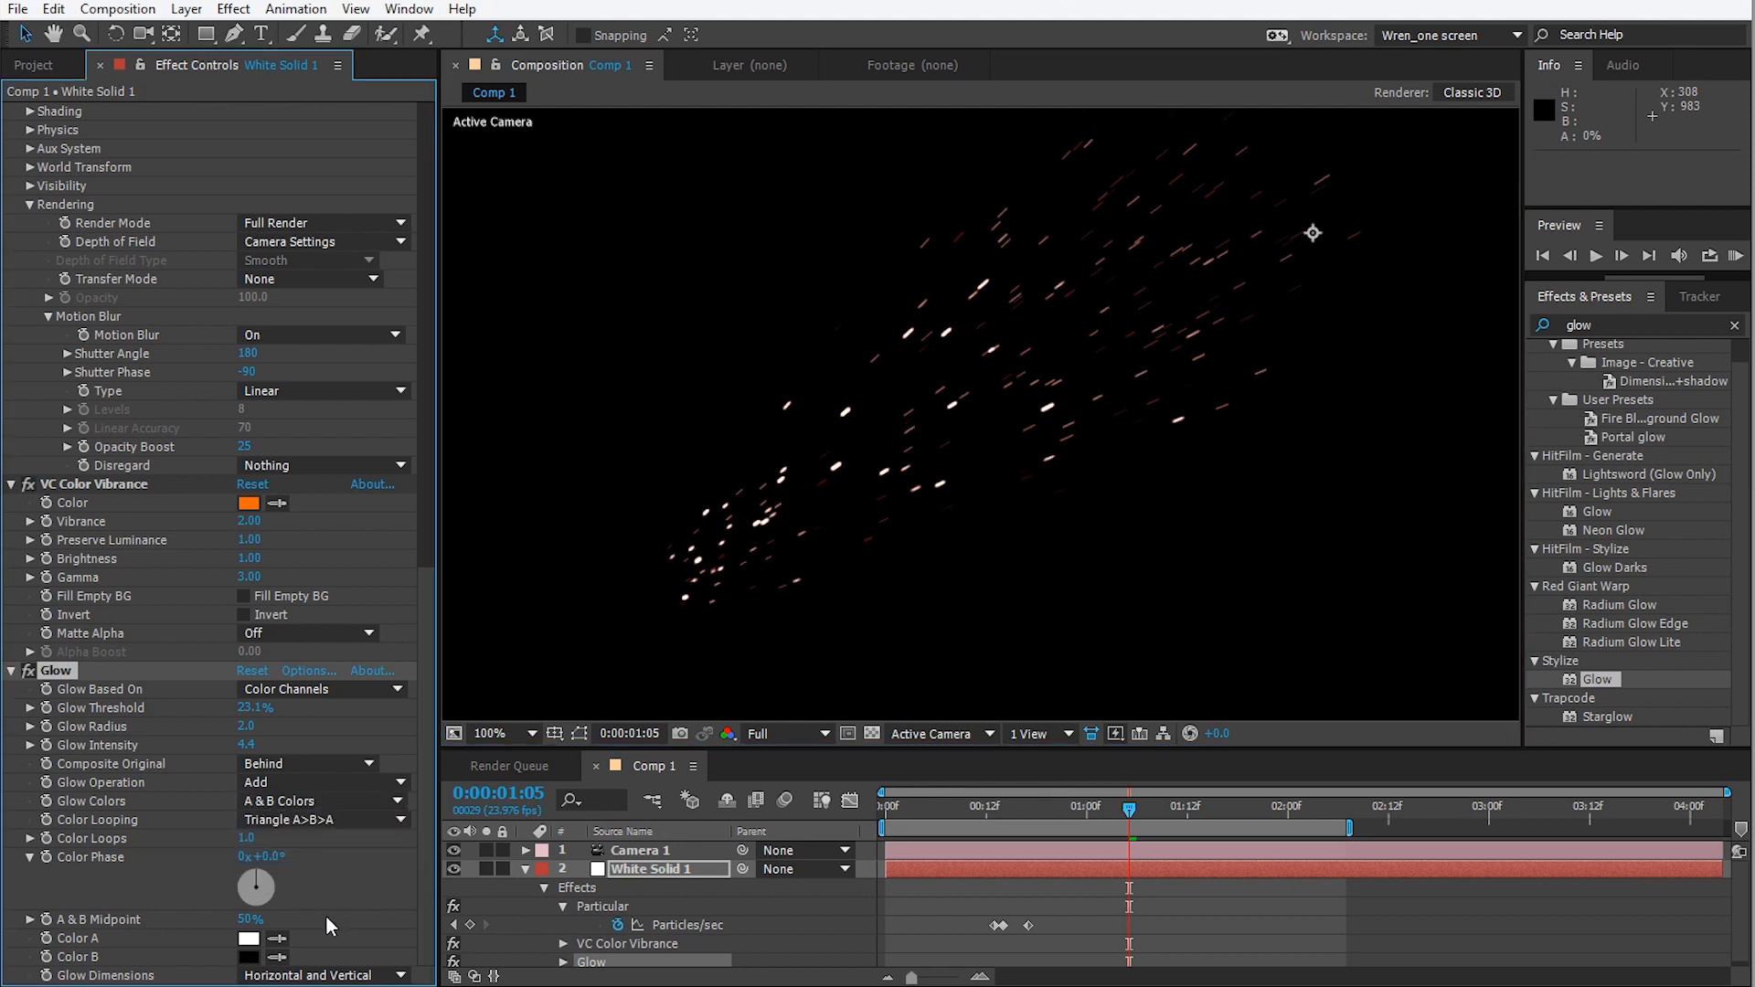
pyautogui.click(248, 939)
pyautogui.moveTo(236, 203); pyautogui.dragTo(306, 53)
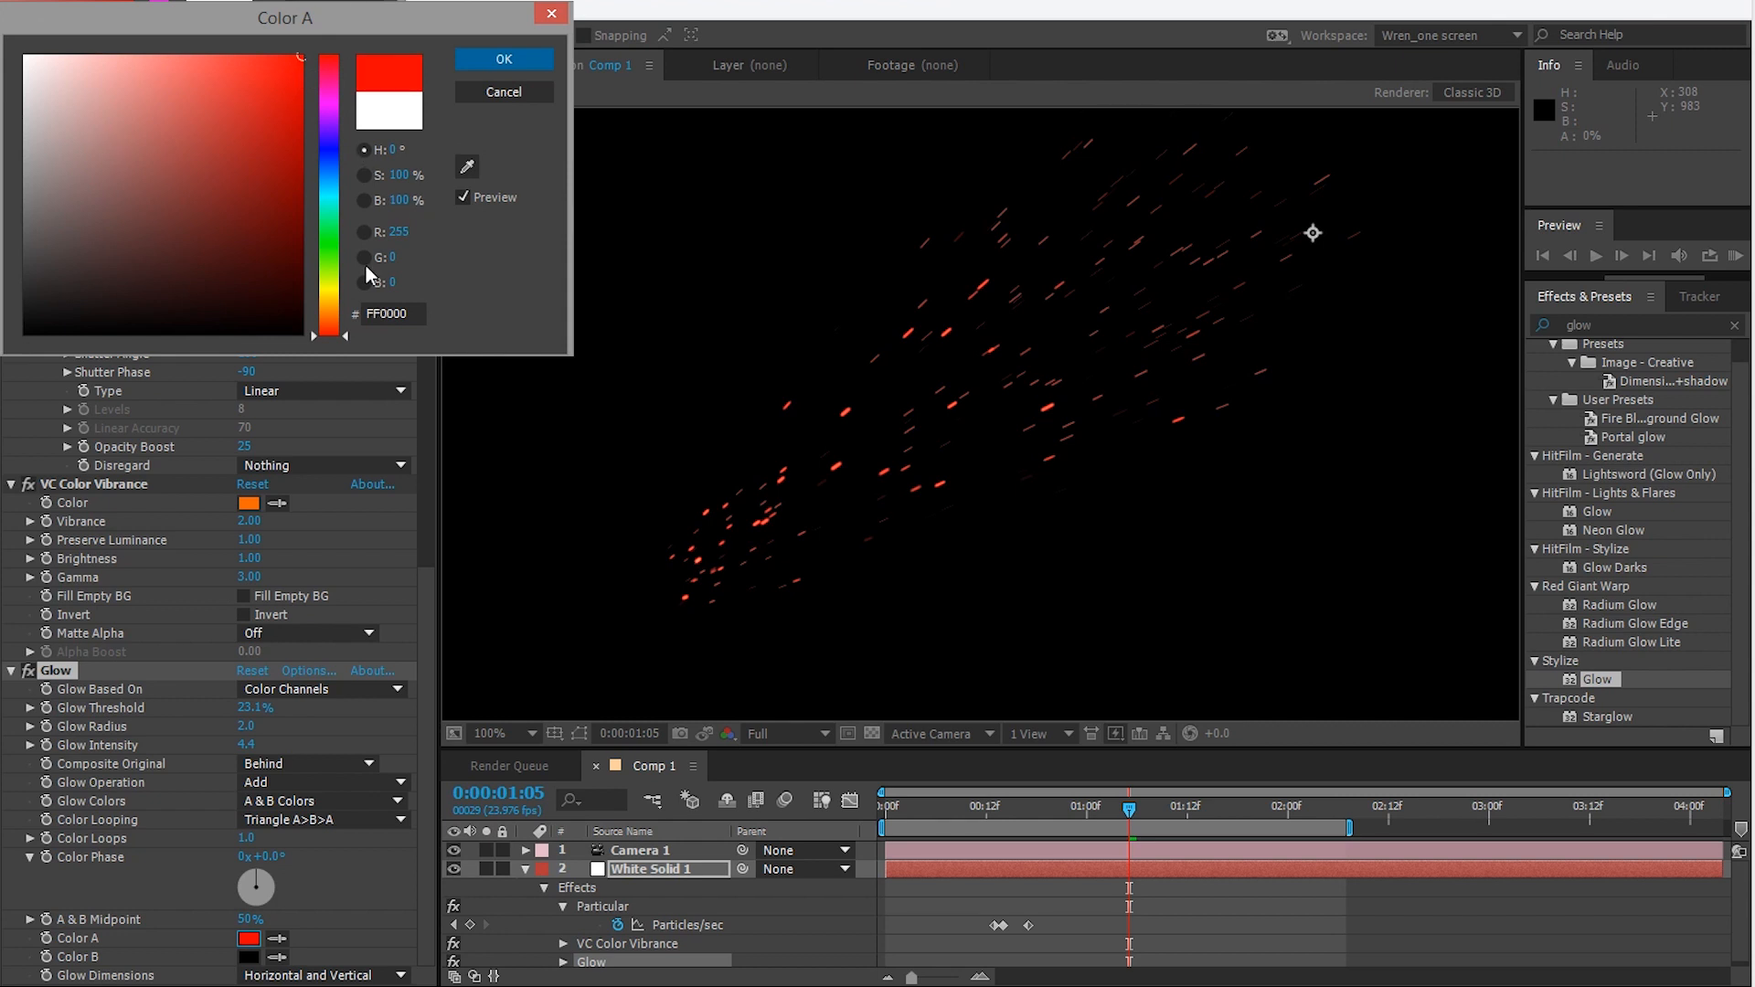
pyautogui.moveTo(333, 331); pyautogui.dragTo(338, 313)
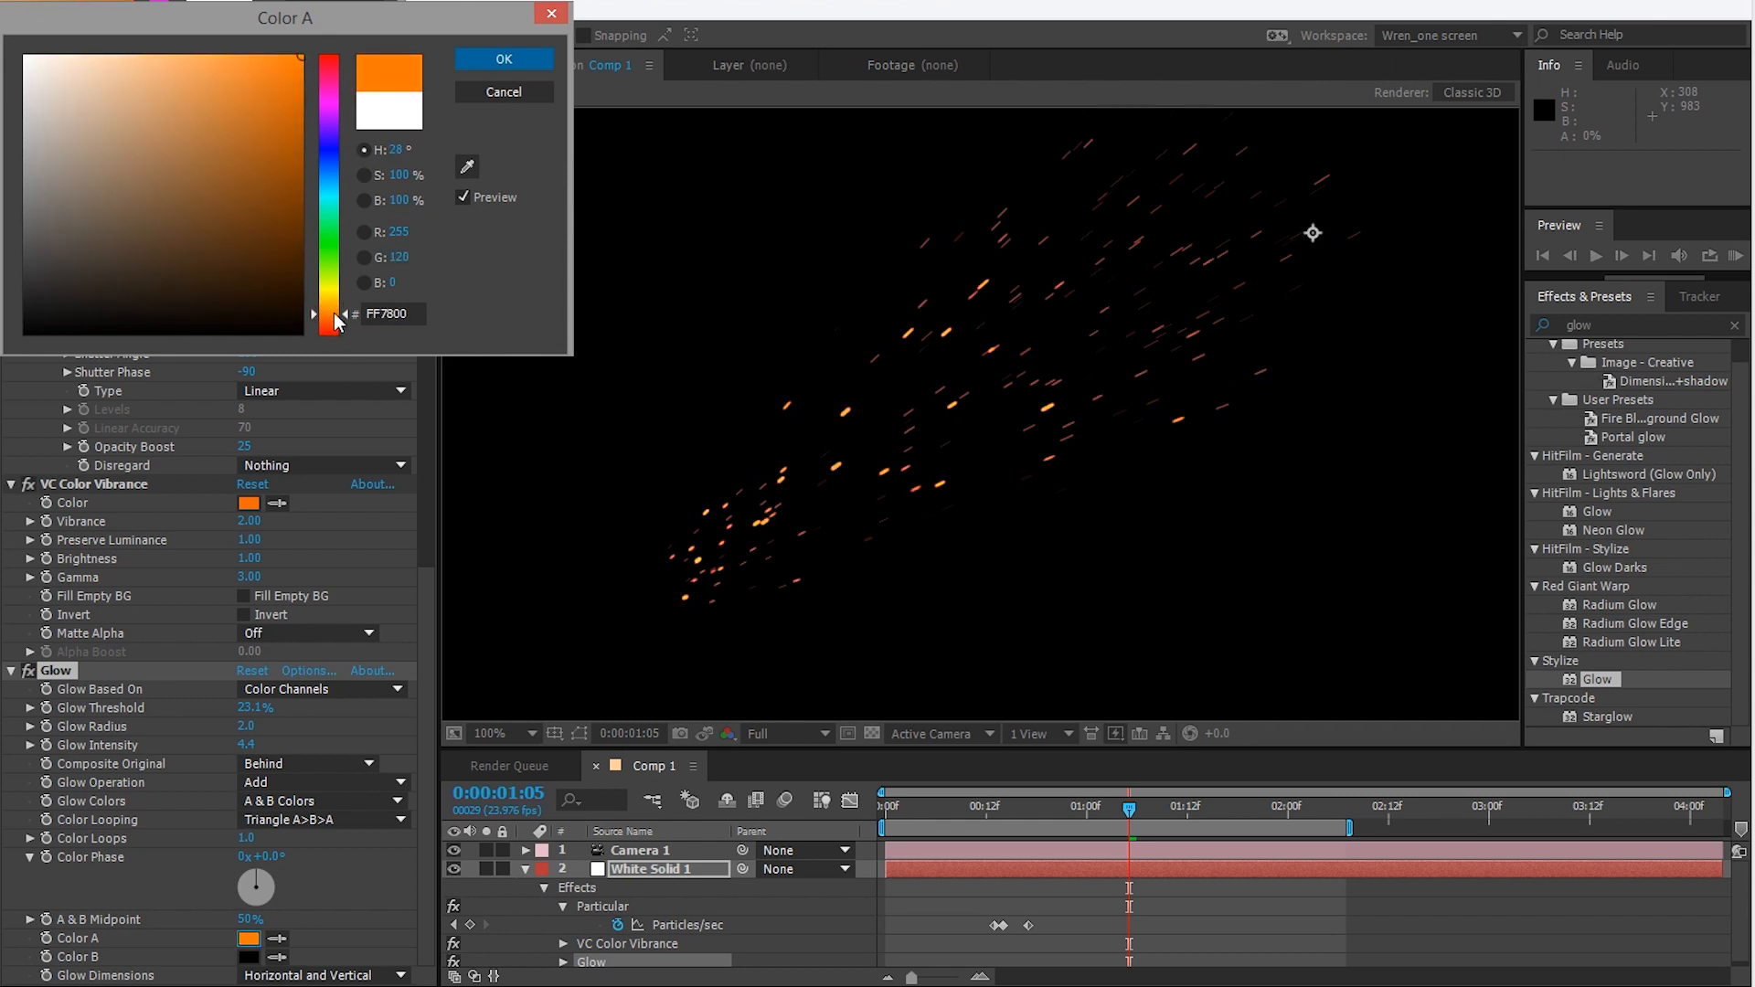
pyautogui.click(476, 56)
# Set the glow's Color B to red FF0000.
pyautogui.click(248, 957)
pyautogui.write('ff0000')
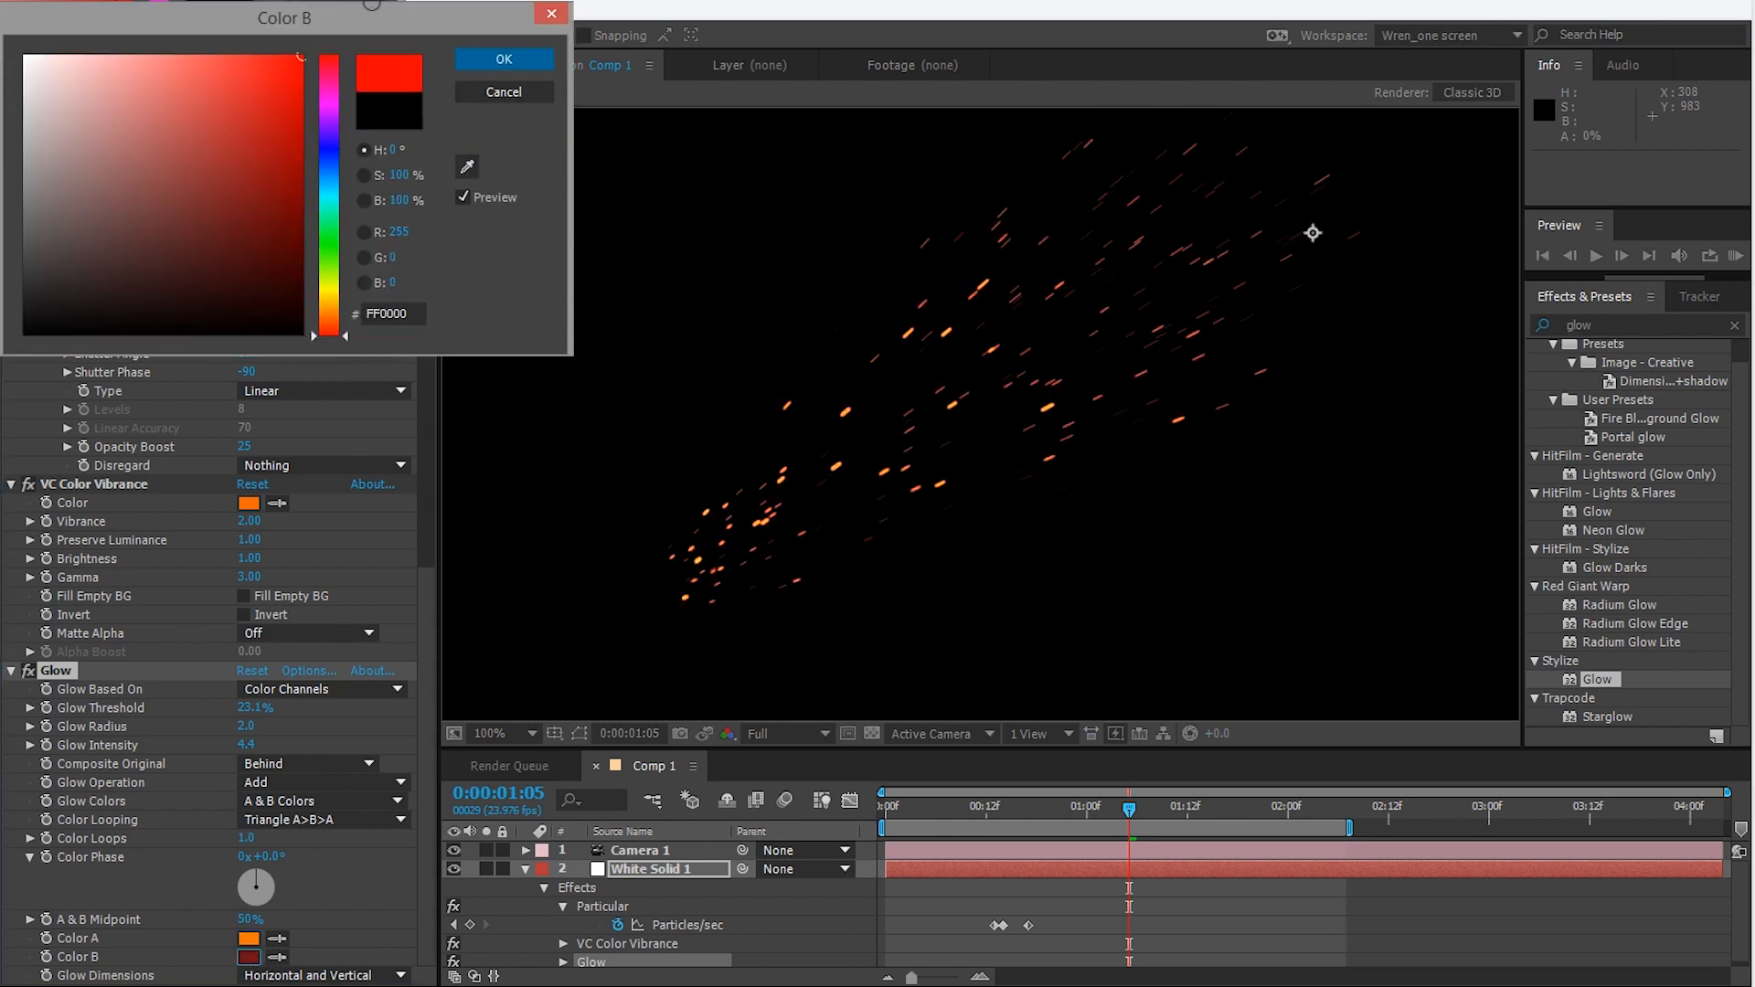
pyautogui.click(503, 57)
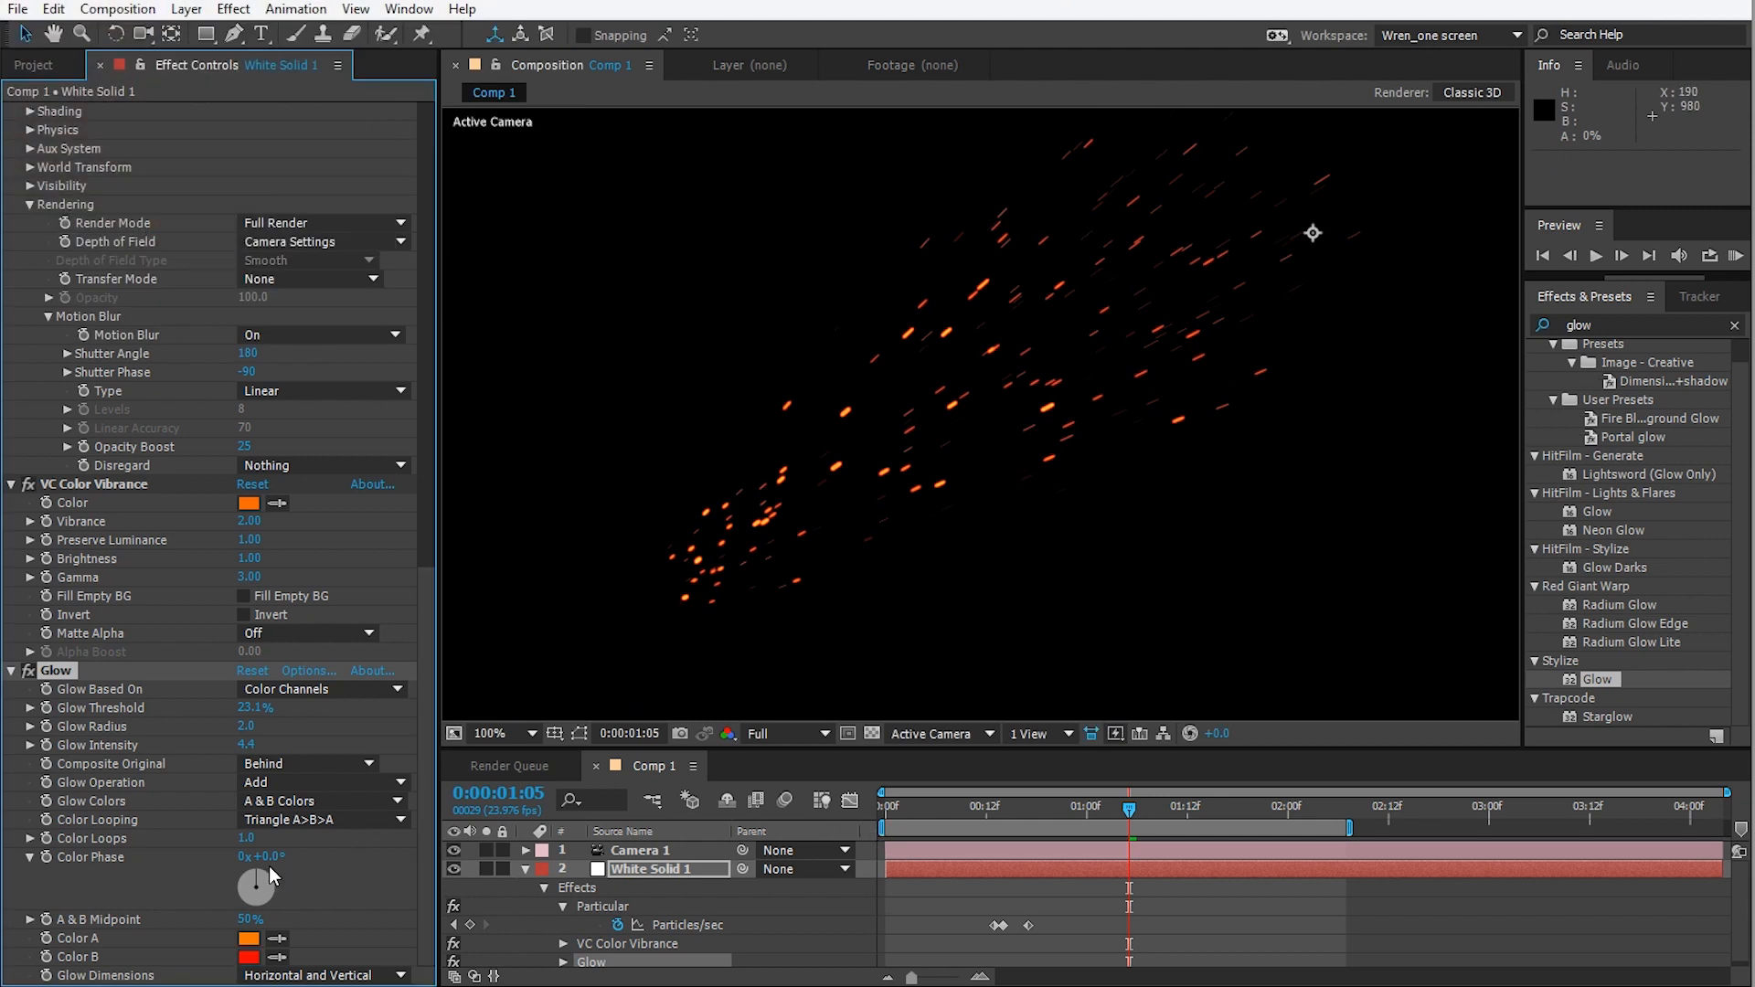
# Rotate the glow's Color Phase to 214° and inspect the recolored sparks in the composition.
pyautogui.moveTo(274, 856); pyautogui.dragTo(559, 834)
pyautogui.moveTo(1094, 440); pyautogui.dragTo(1056, 551)
pyautogui.scroll(-1, 1056, 551)
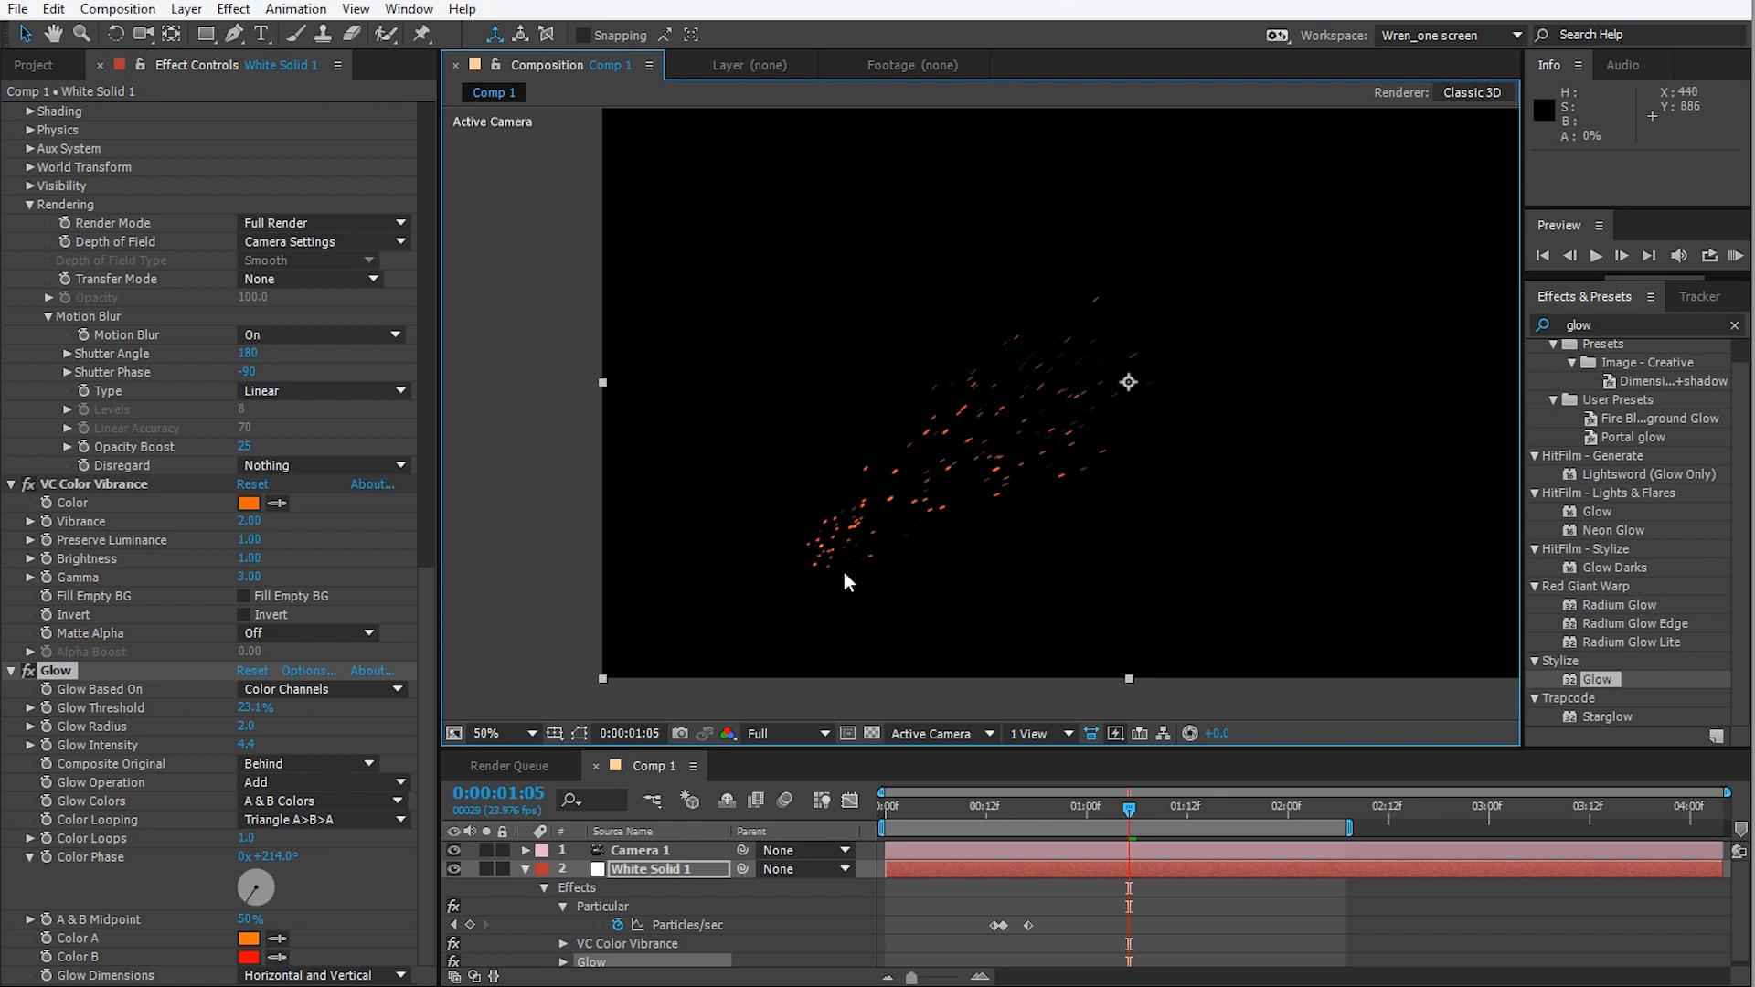
pyautogui.moveTo(862, 560); pyautogui.dragTo(805, 559)
pyautogui.scroll(1, 871, 523)
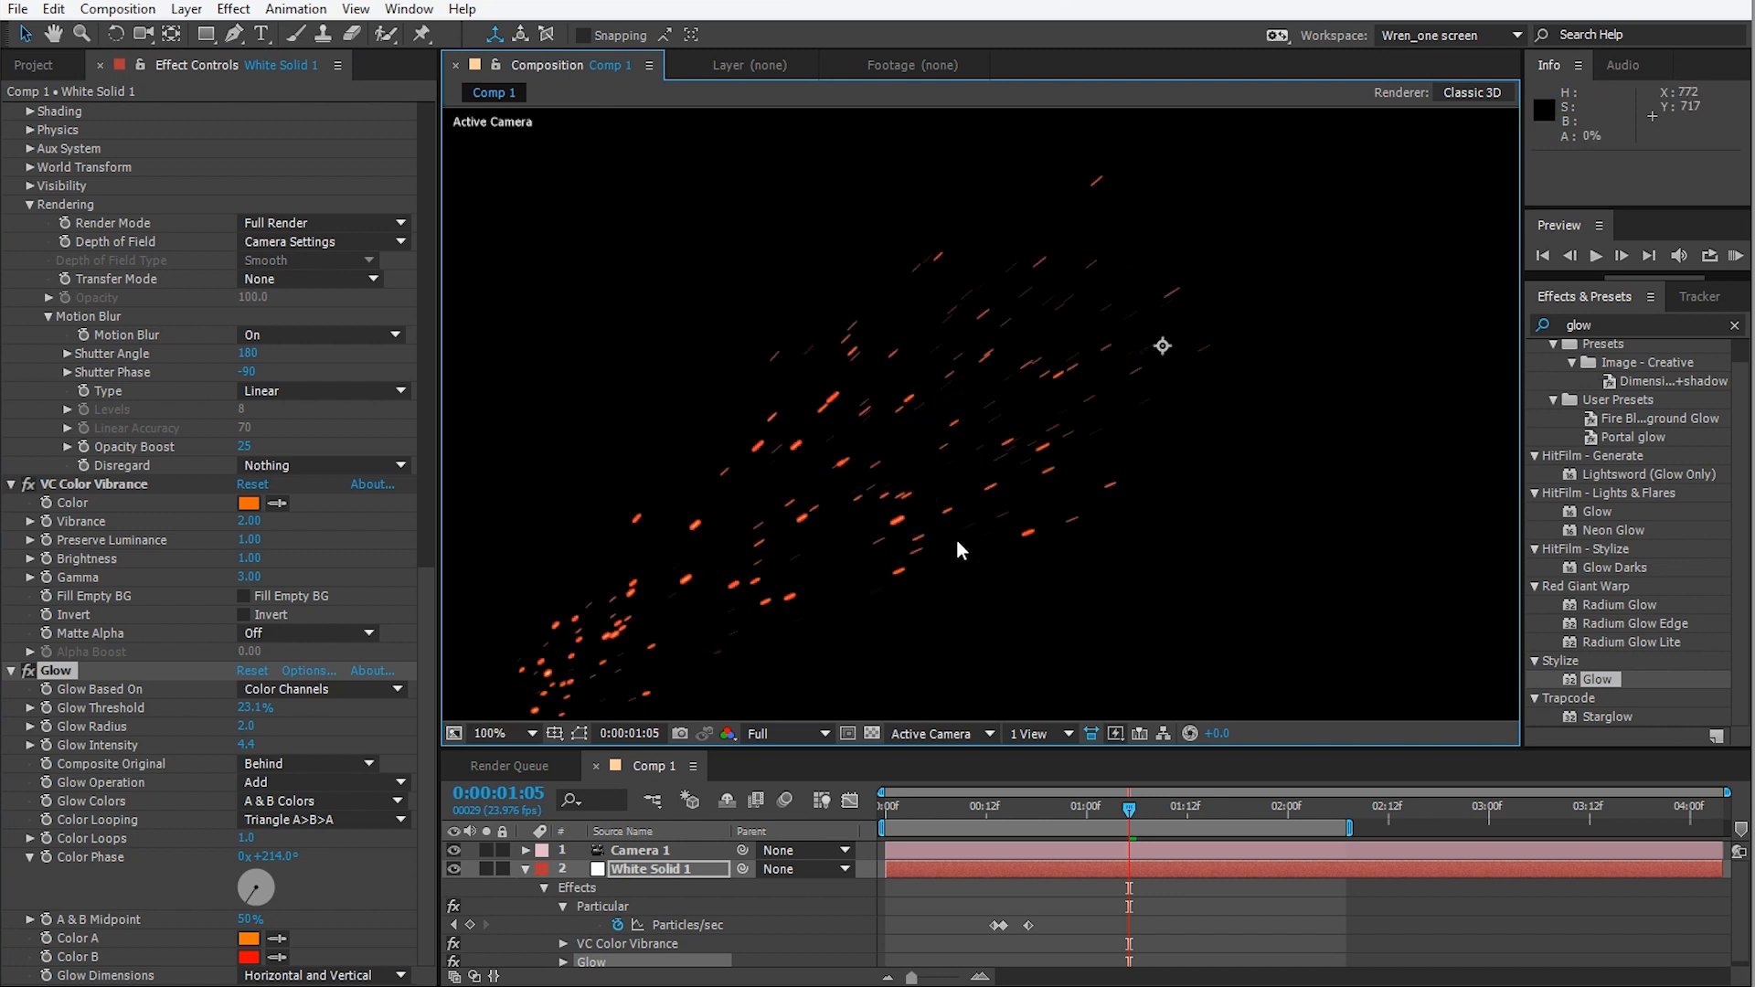
pyautogui.moveTo(882, 468); pyautogui.dragTo(905, 393)
# Duplicate the Glow effect and widen the copy's Glow Radius to 200.
pyautogui.click(52, 684)
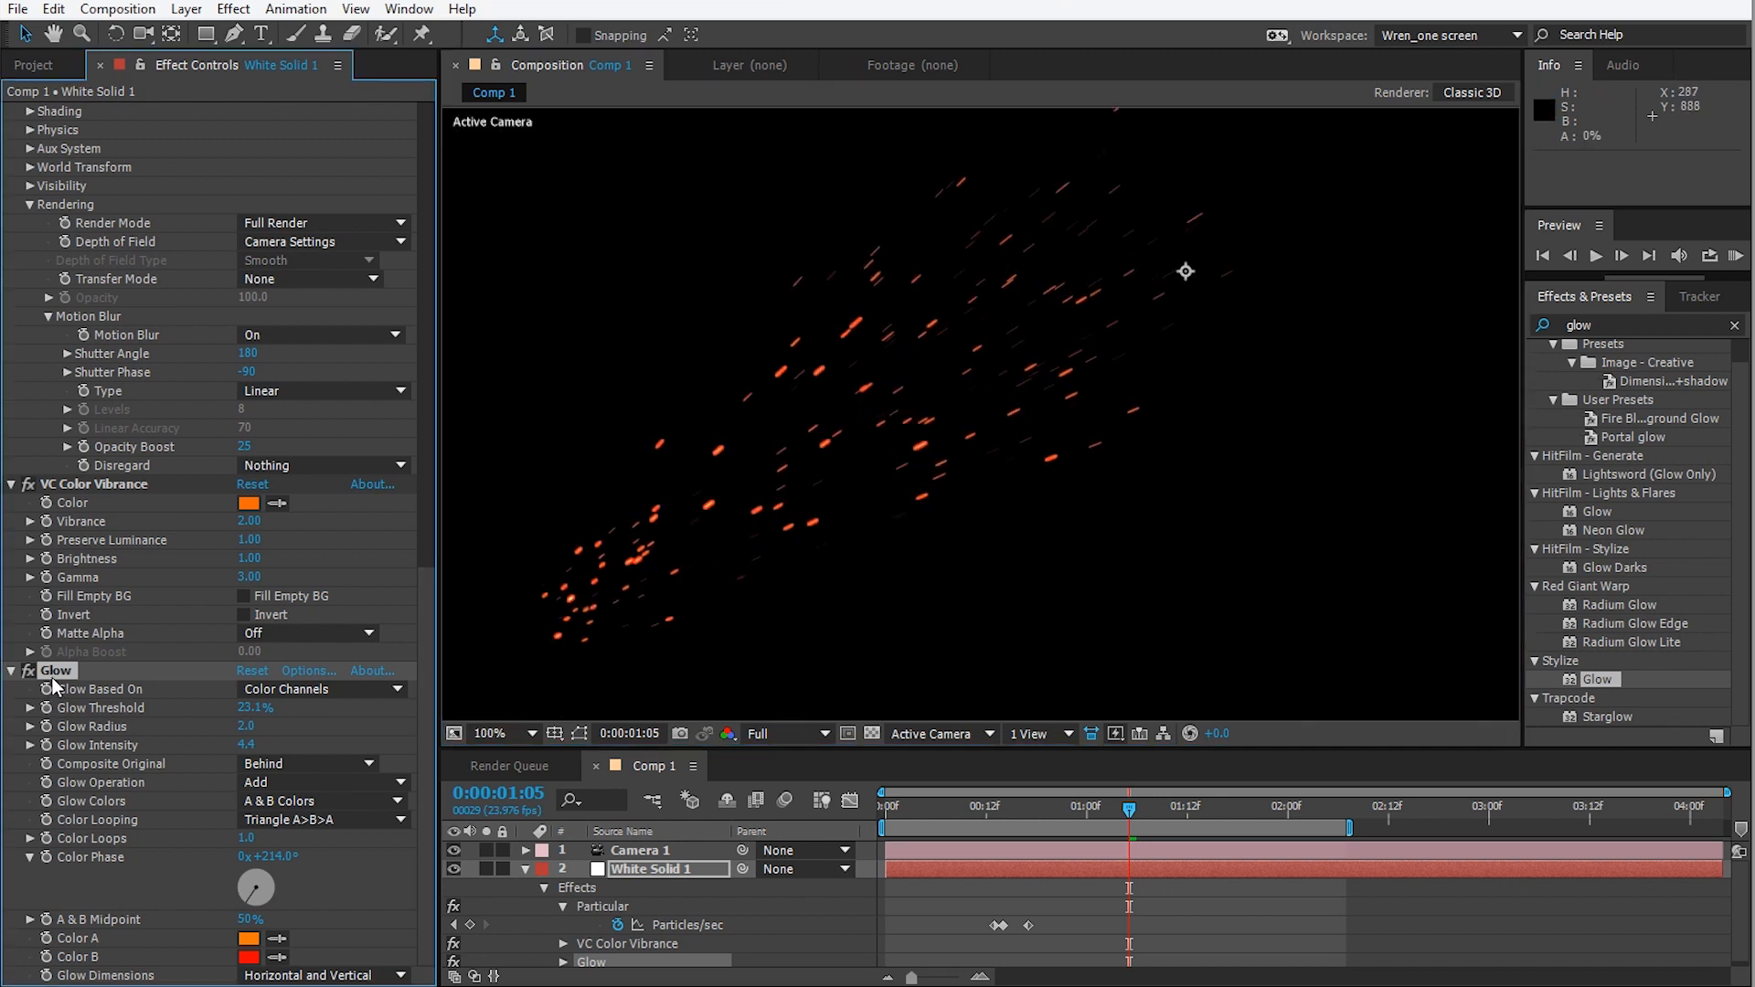
pyautogui.hotkey('ctrl', 'd')
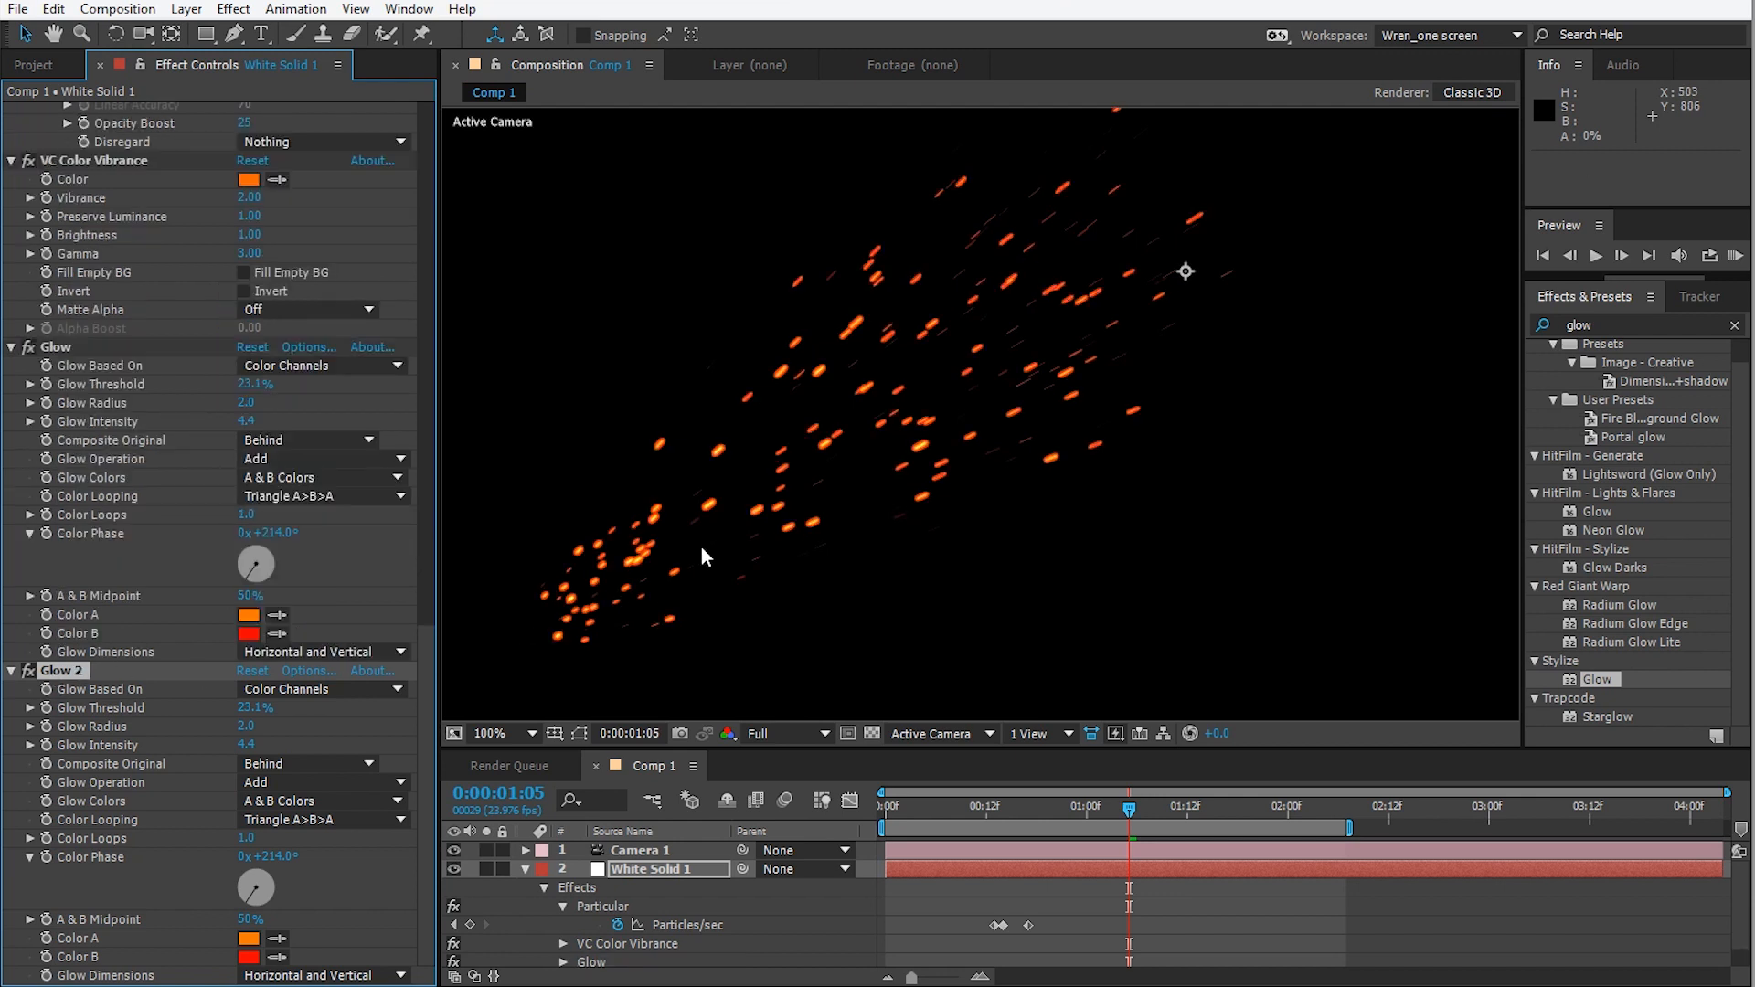
pyautogui.moveTo(247, 725); pyautogui.dragTo(399, 726)
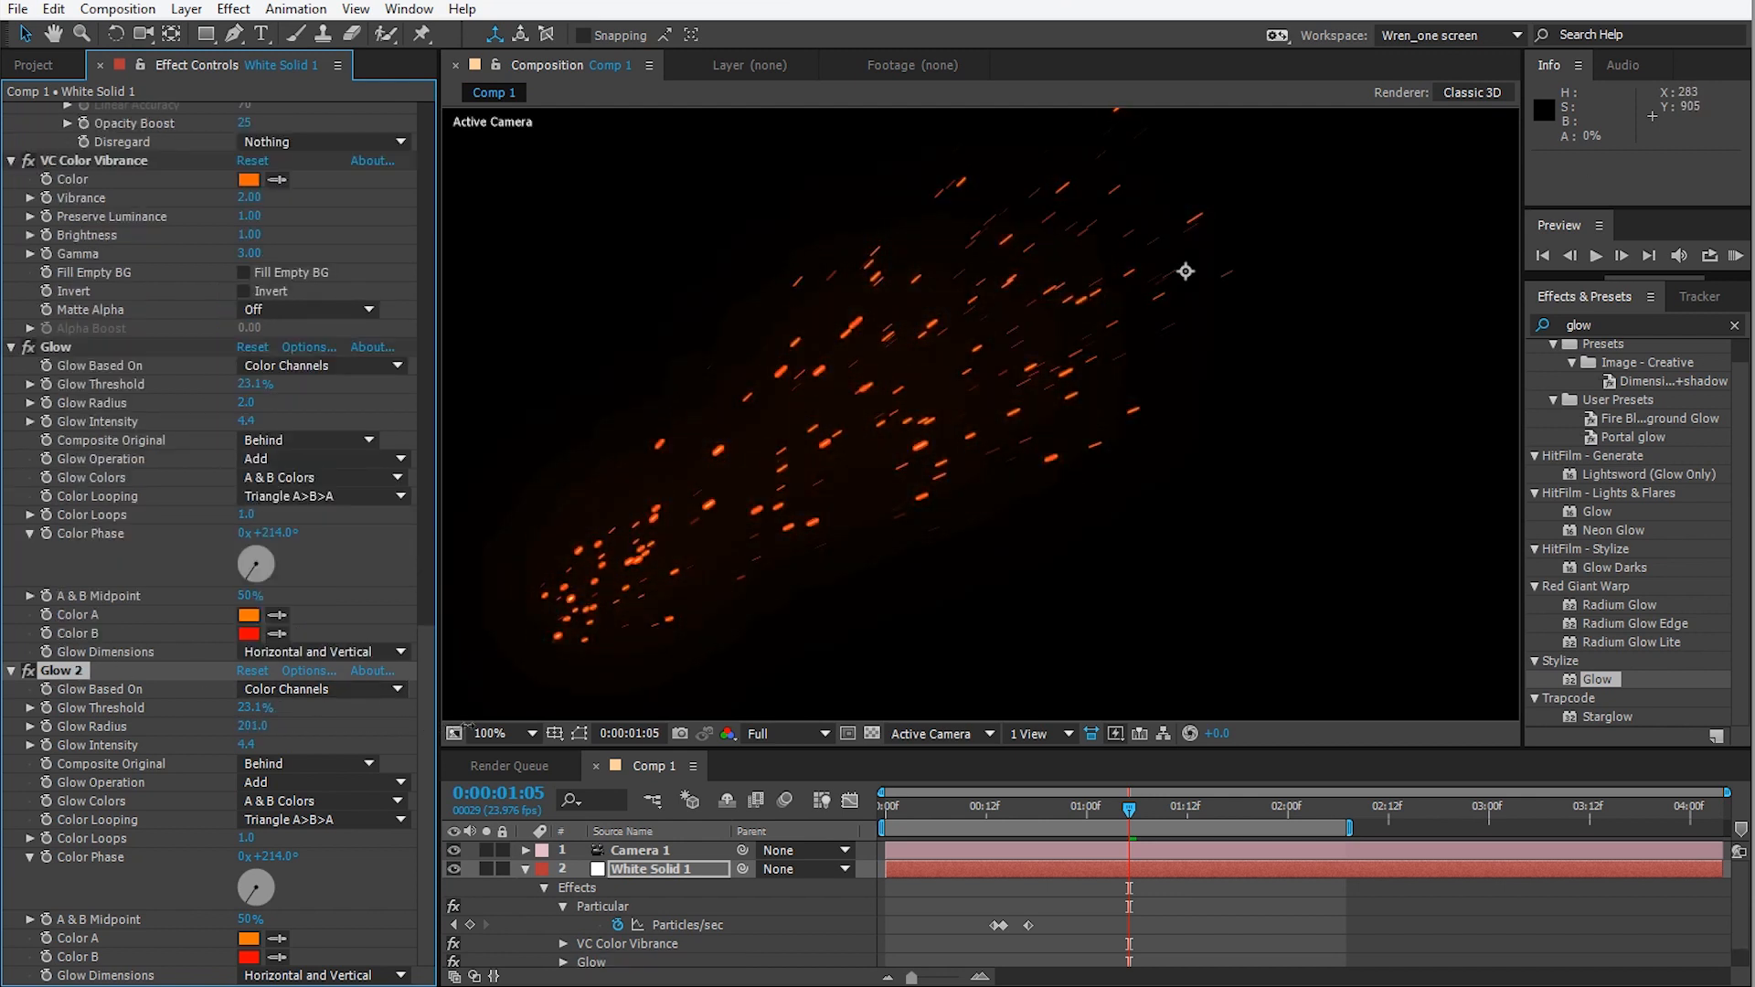
pyautogui.moveTo(467, 728); pyautogui.dragTo(466, 728)
# Set Glow 2's threshold to 61.6%, radius to 225 and intensity to 4.2, and preview the burst at frame 20.
pyautogui.moveTo(249, 711); pyautogui.dragTo(292, 711)
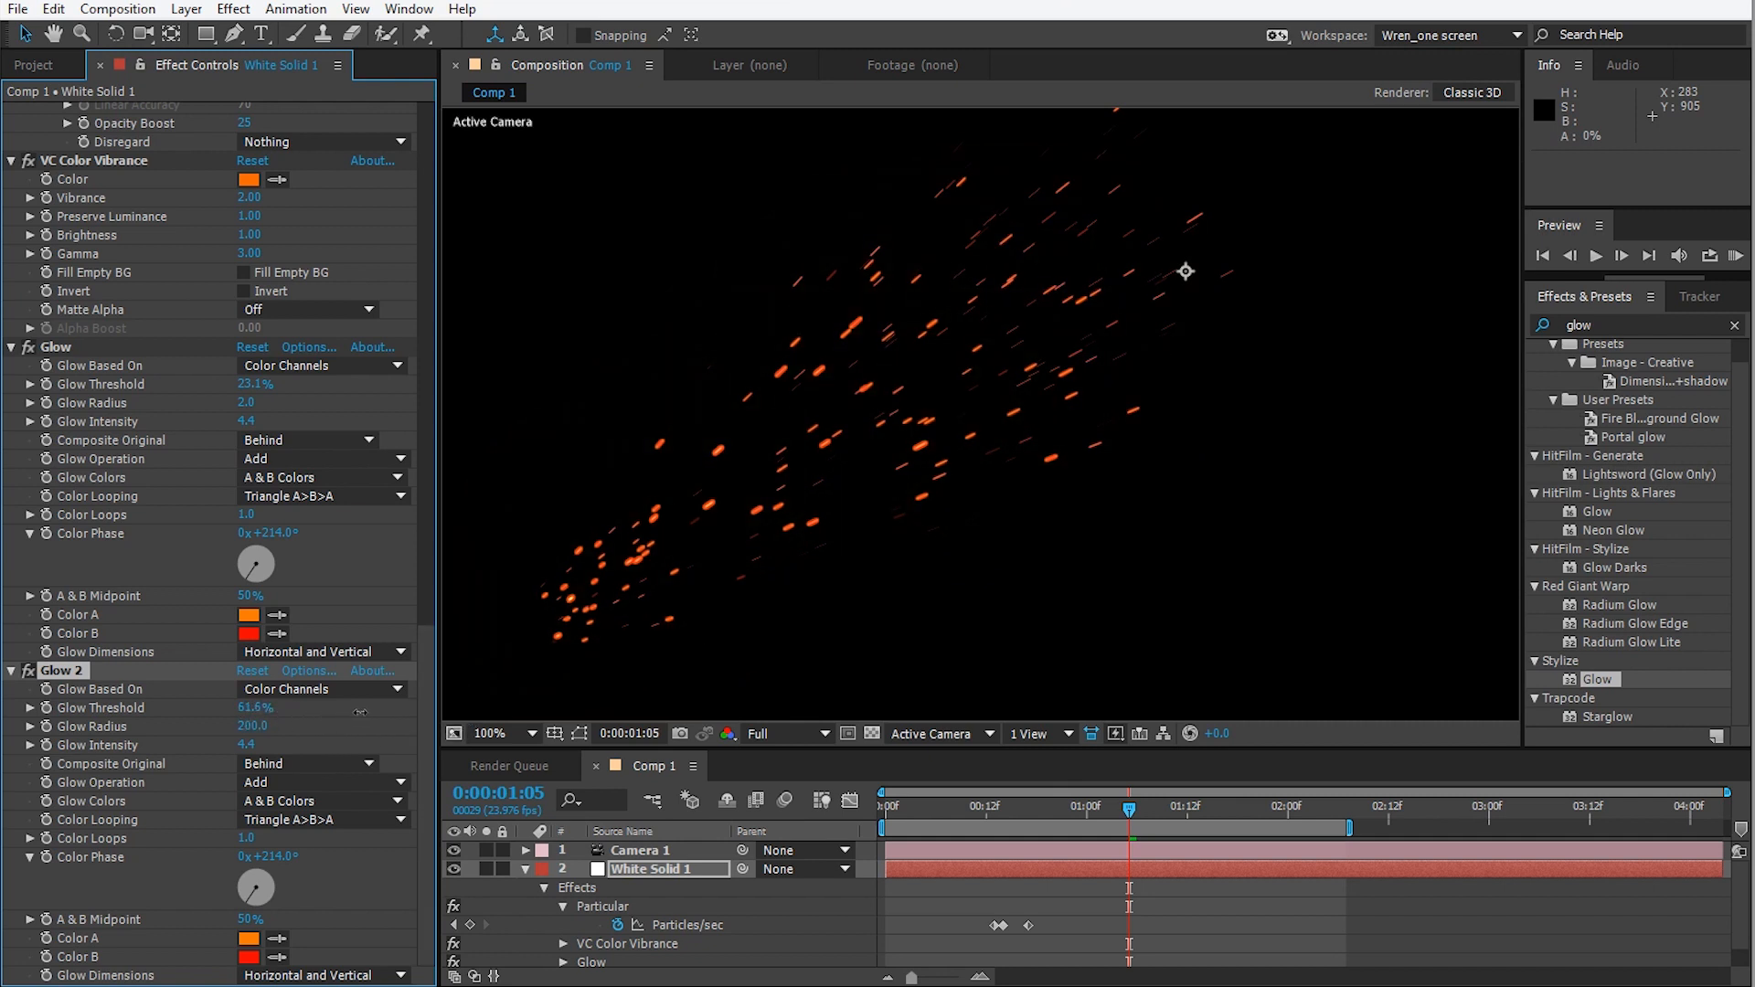
pyautogui.moveTo(245, 745); pyautogui.dragTo(210, 746)
pyautogui.moveTo(1000, 814); pyautogui.dragTo(1053, 815)
pyautogui.scroll(-2, 821, 534)
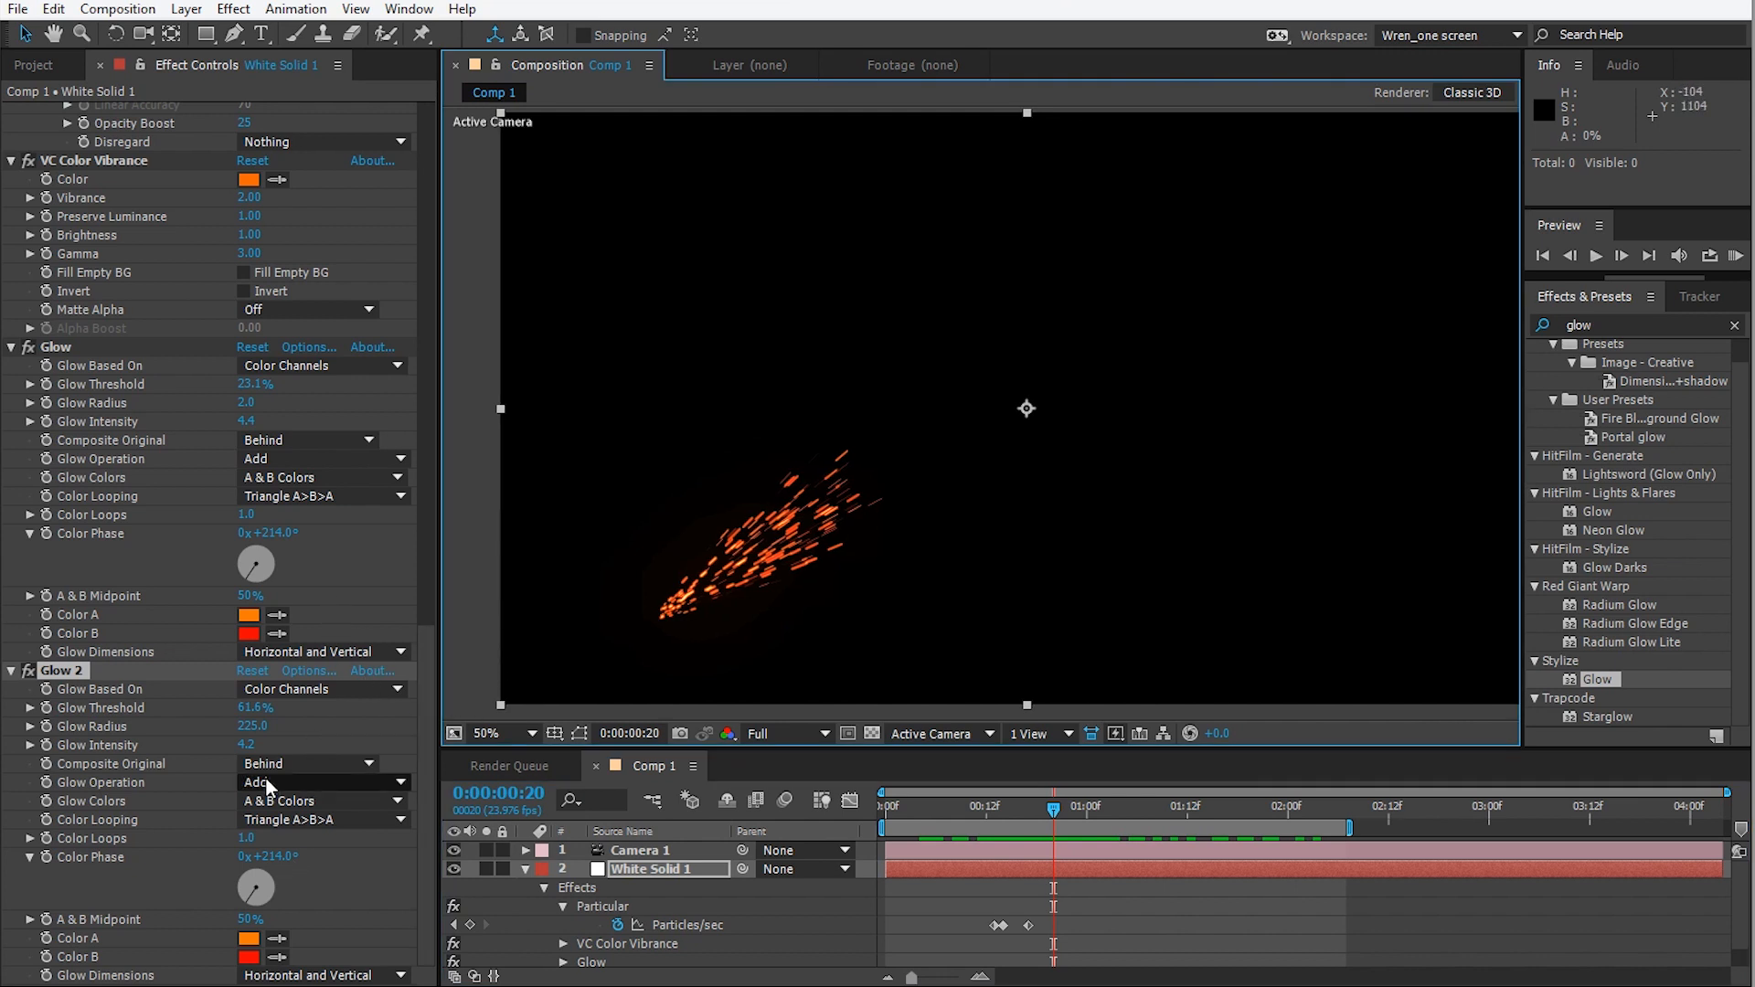
# Start the work area just before the first Particles/sec keyframe and preview the burst up to 0:00:01:04.
pyautogui.moveTo(967, 809); pyautogui.dragTo(1148, 806)
pyautogui.press('b')
pyautogui.moveTo(958, 814); pyautogui.dragTo(1120, 827)
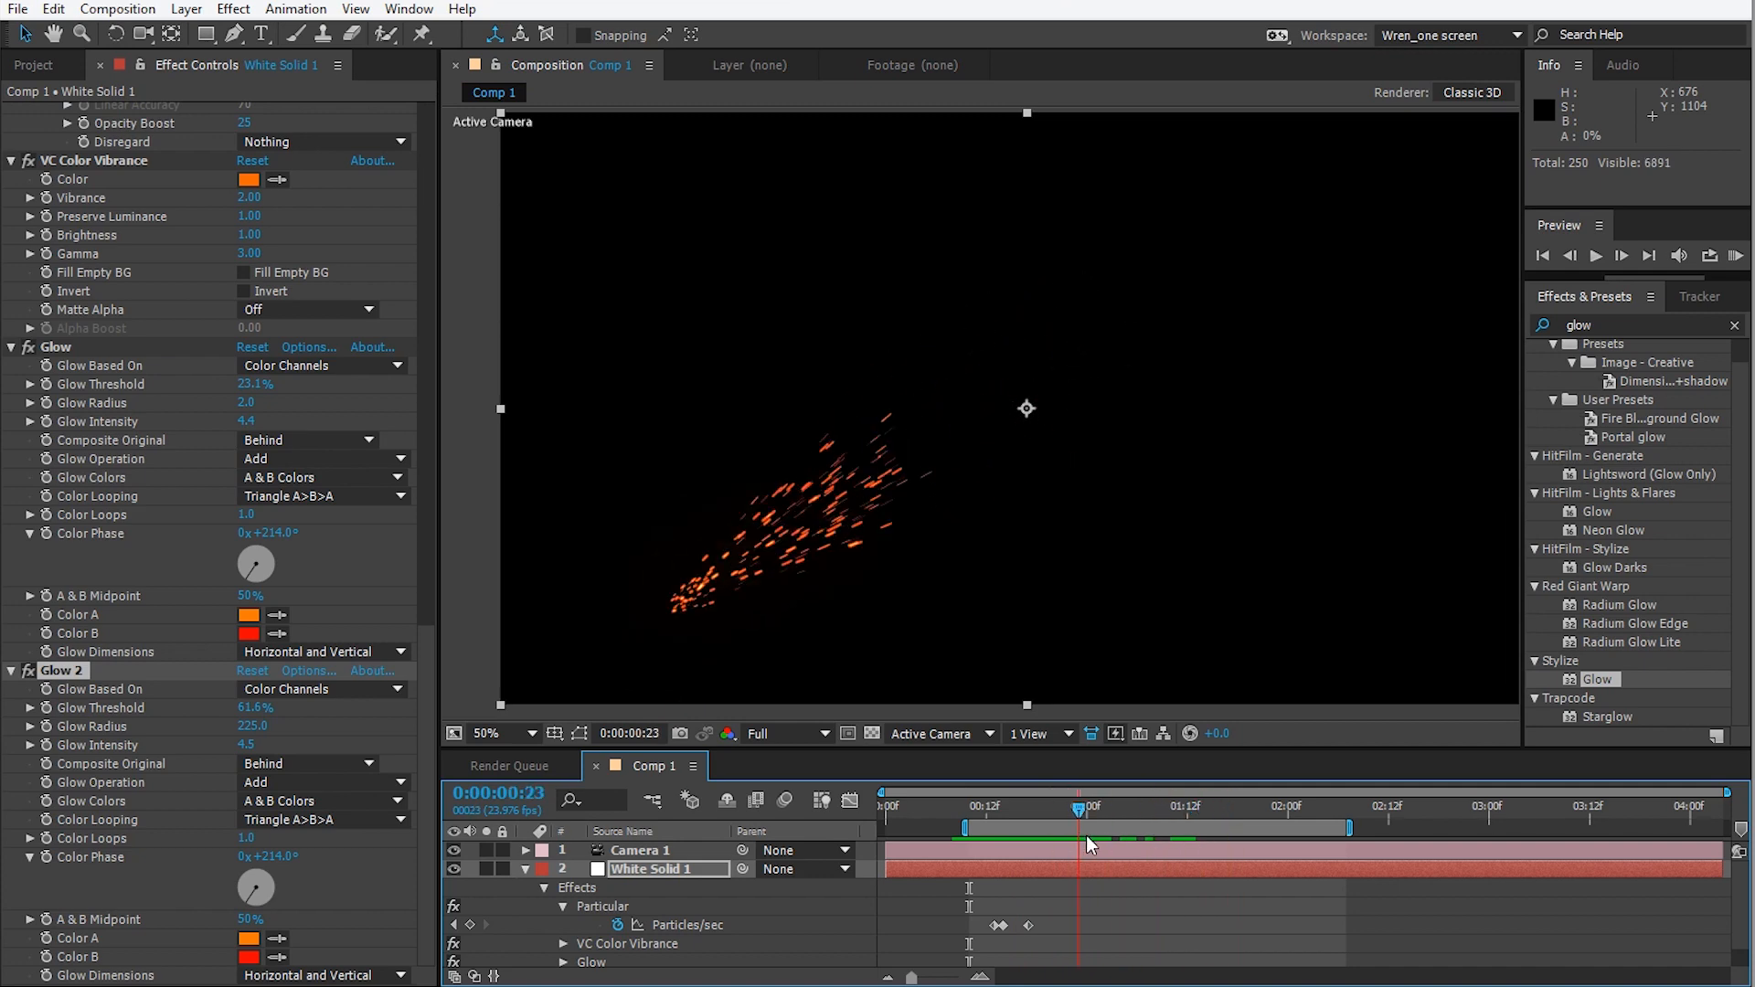
# Collapse Particular's Particle settings, set the Physics Model to Bounce and preview the sparks.
pyautogui.scroll(10, 411, 348)
pyautogui.scroll(15, 409, 348)
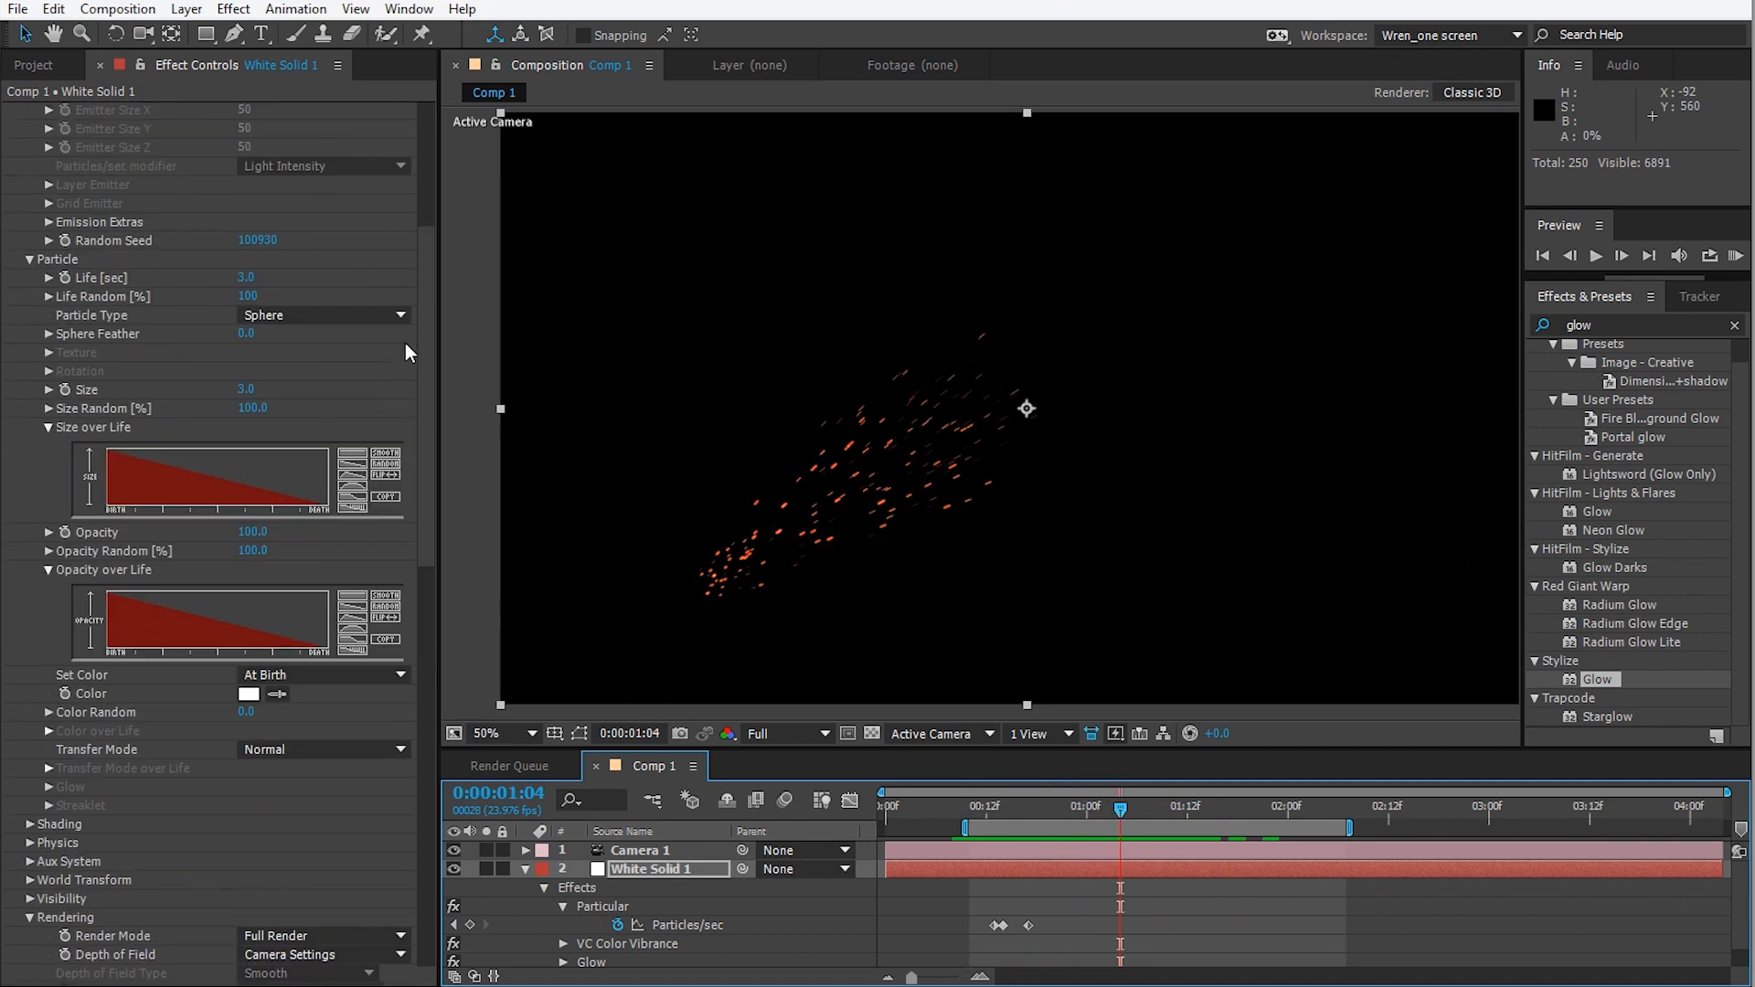
pyautogui.scroll(-8, 50, 577)
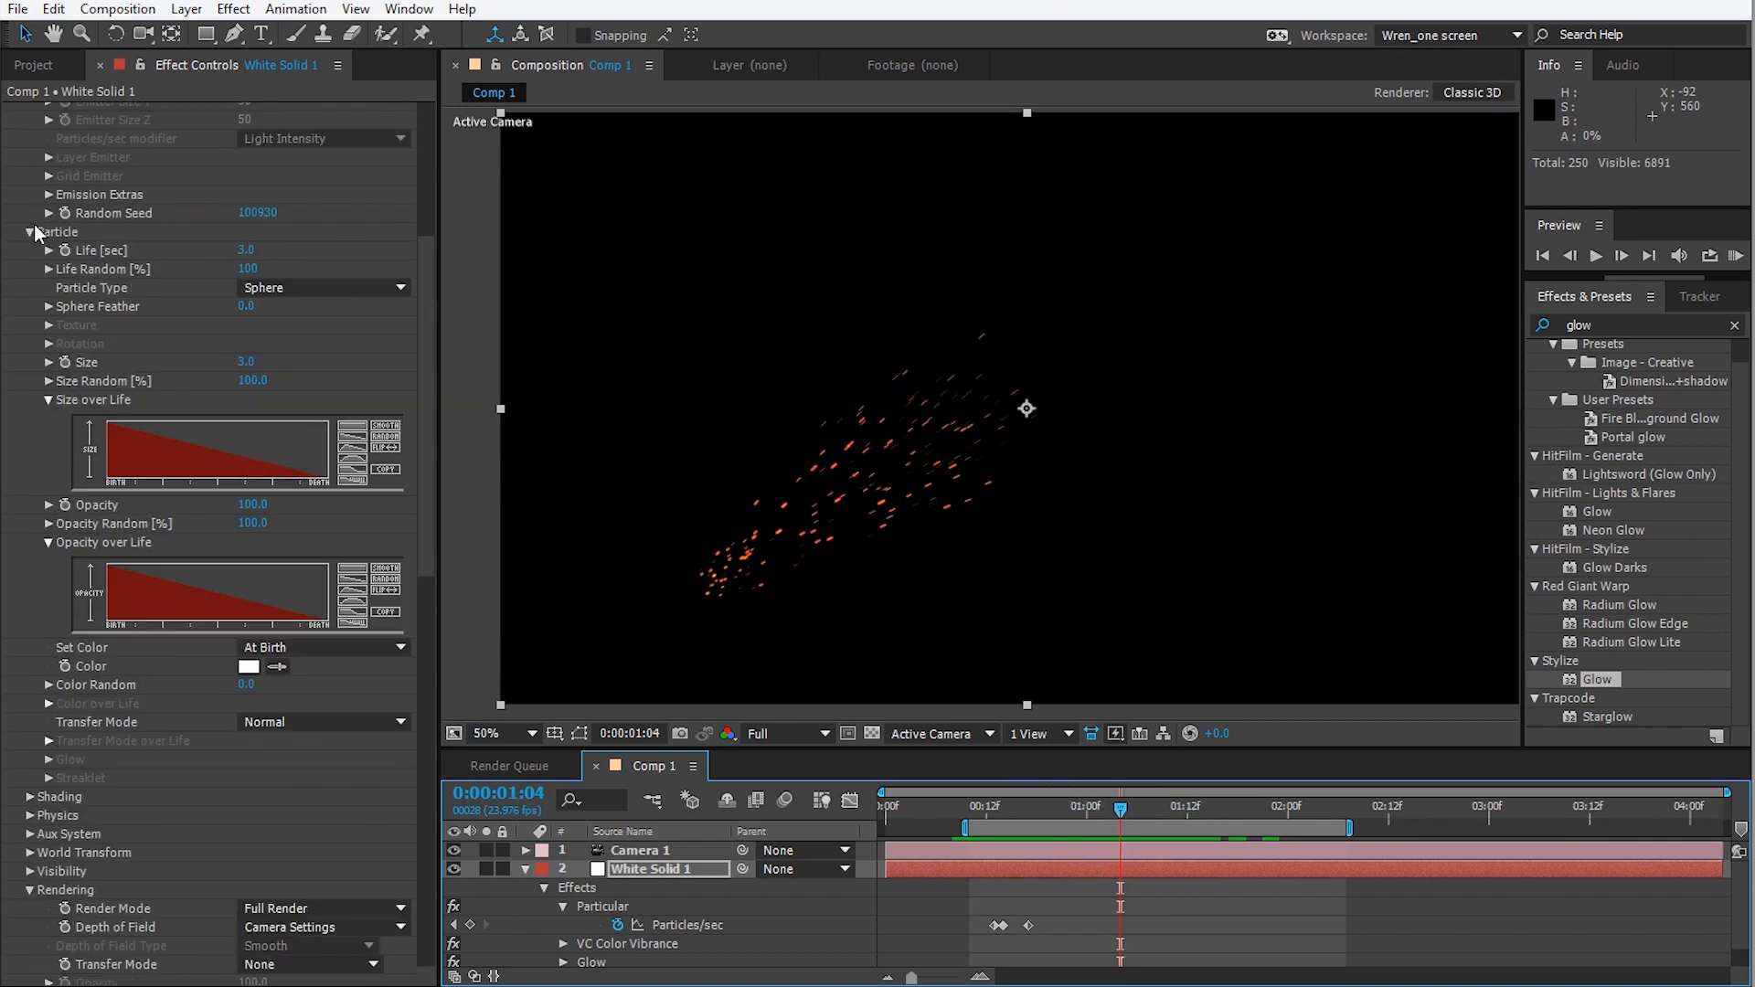
pyautogui.click(34, 232)
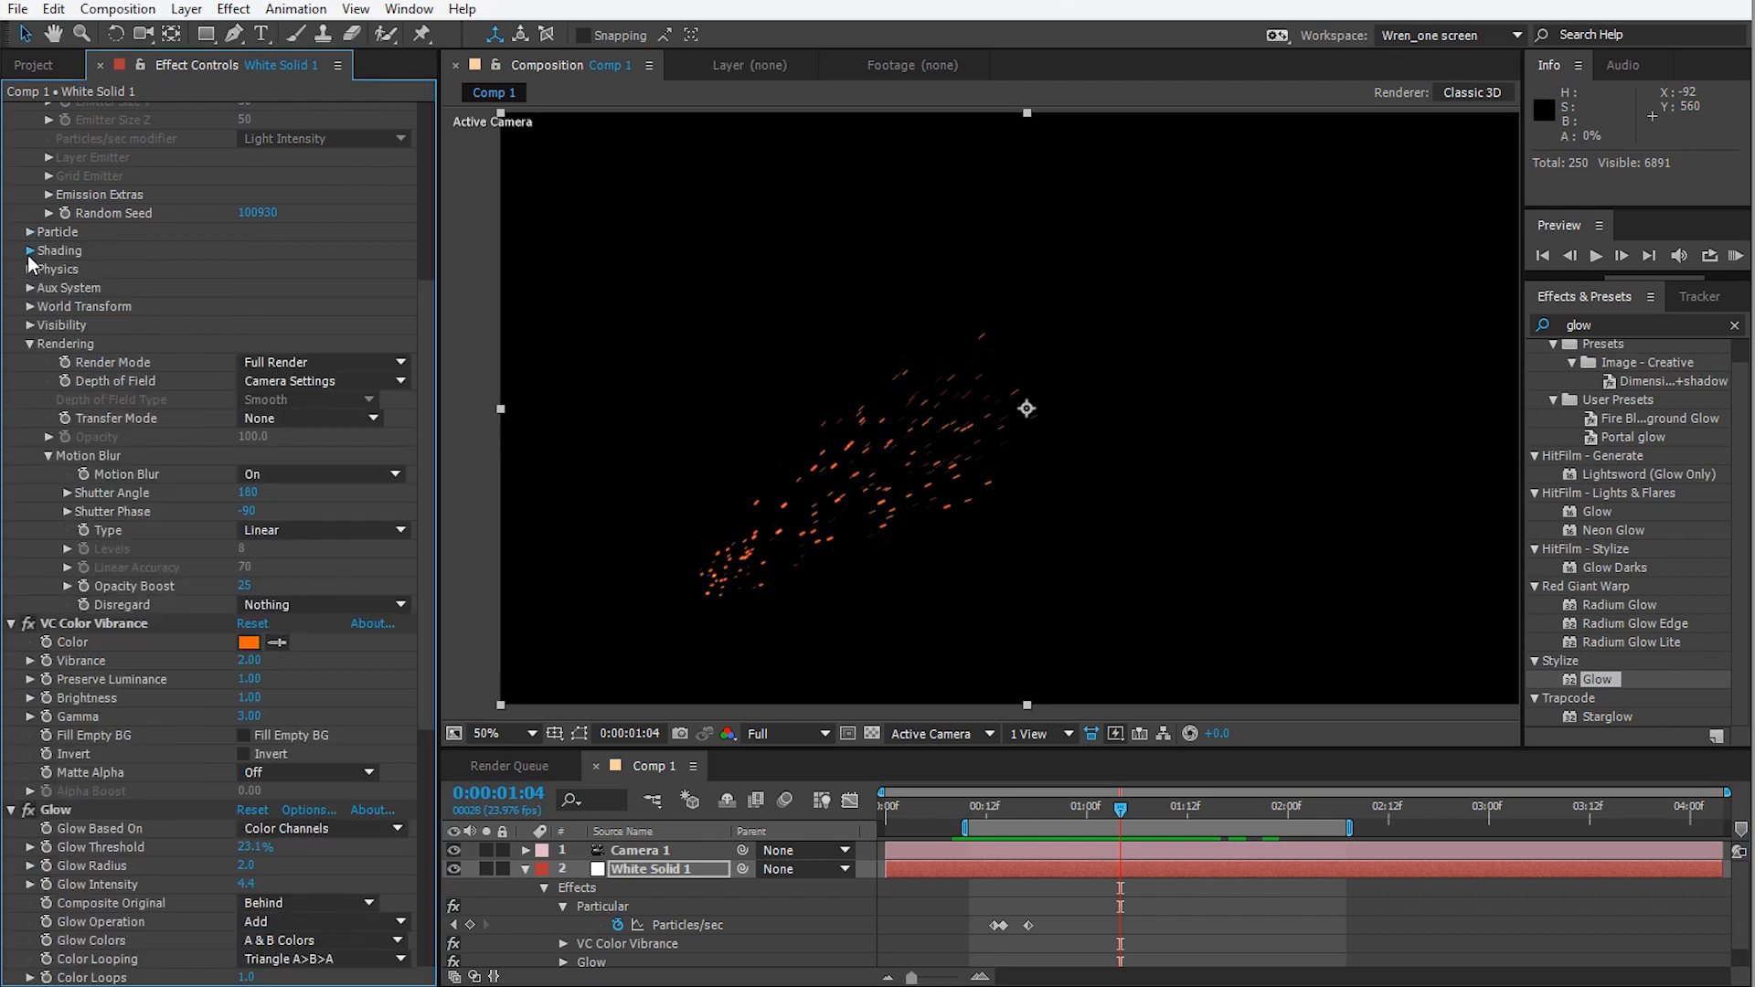
pyautogui.click(30, 251)
pyautogui.click(30, 251)
pyautogui.click(30, 269)
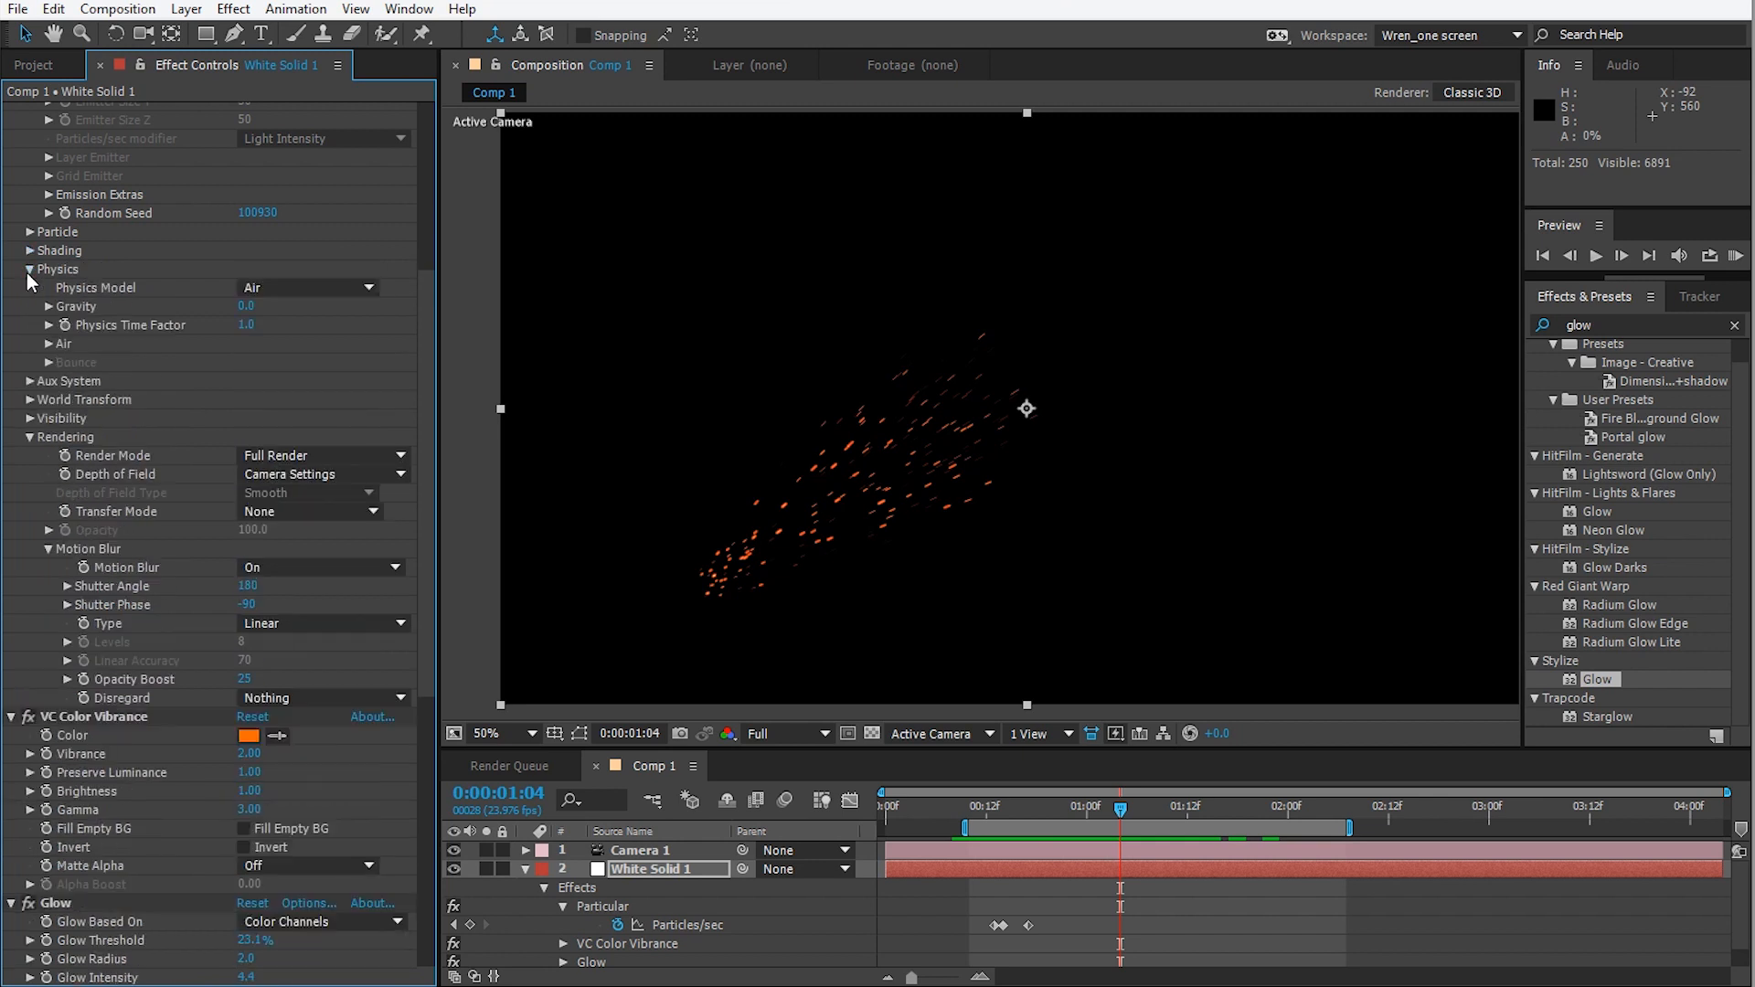
pyautogui.click(291, 293)
pyautogui.click(313, 323)
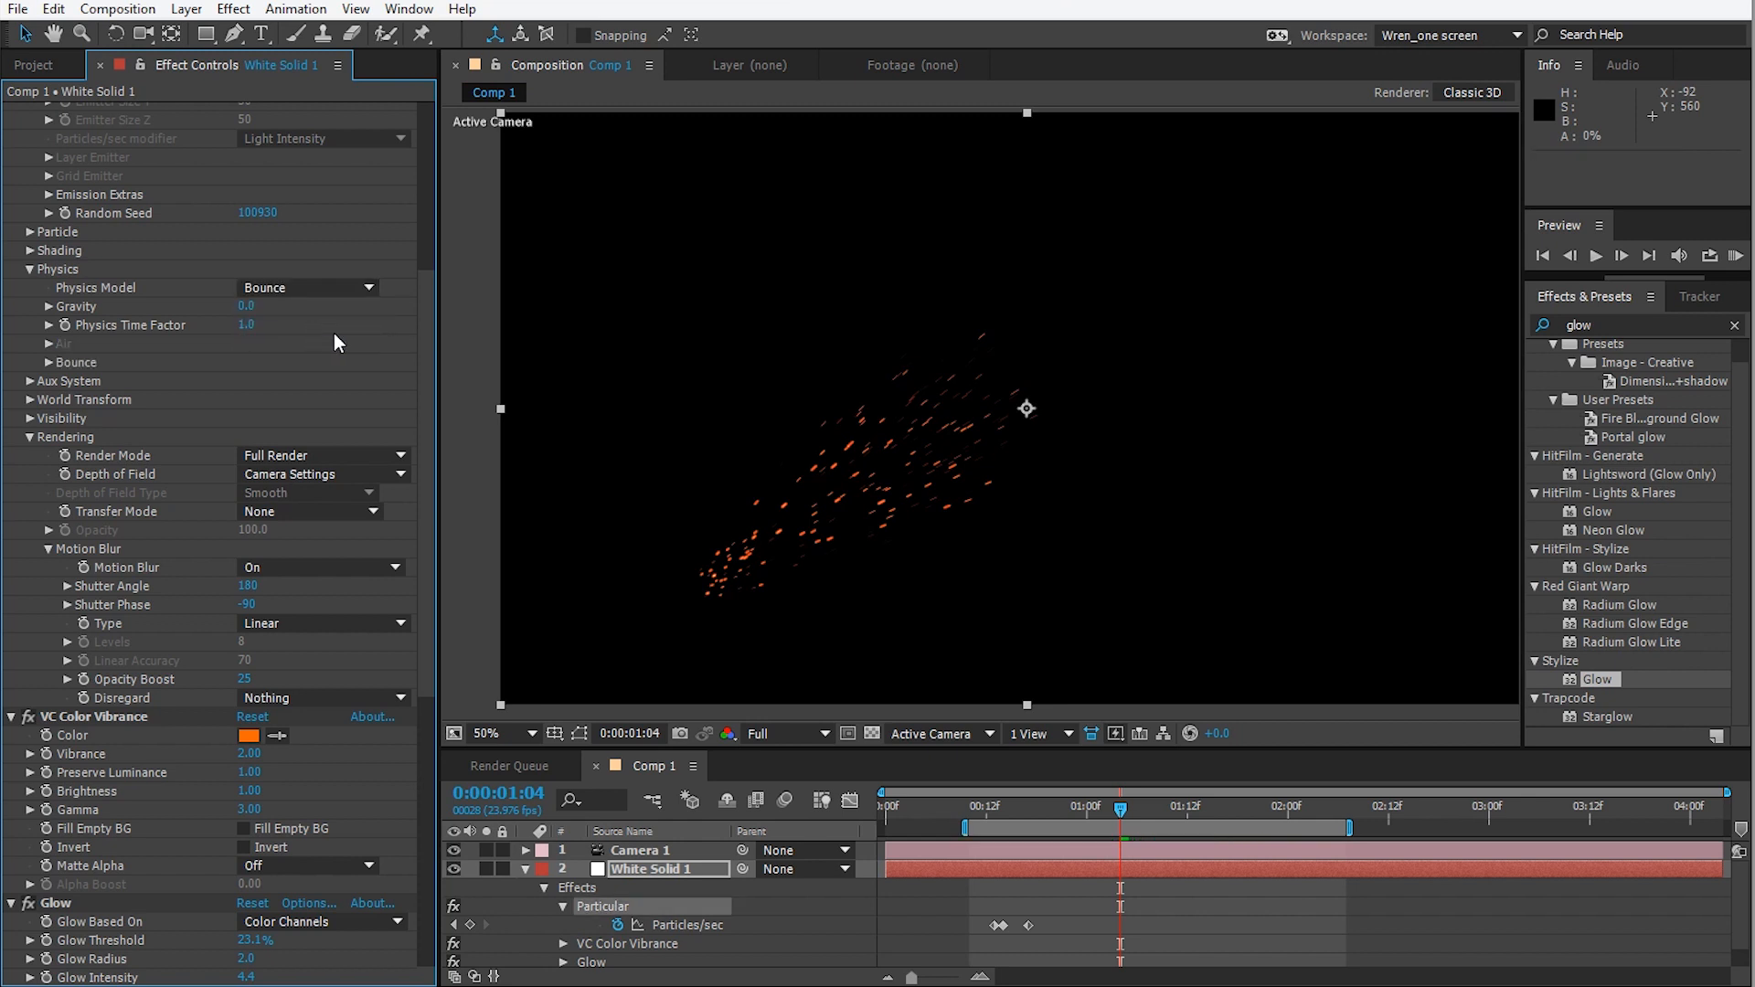
pyautogui.moveTo(1015, 814); pyautogui.dragTo(1120, 813)
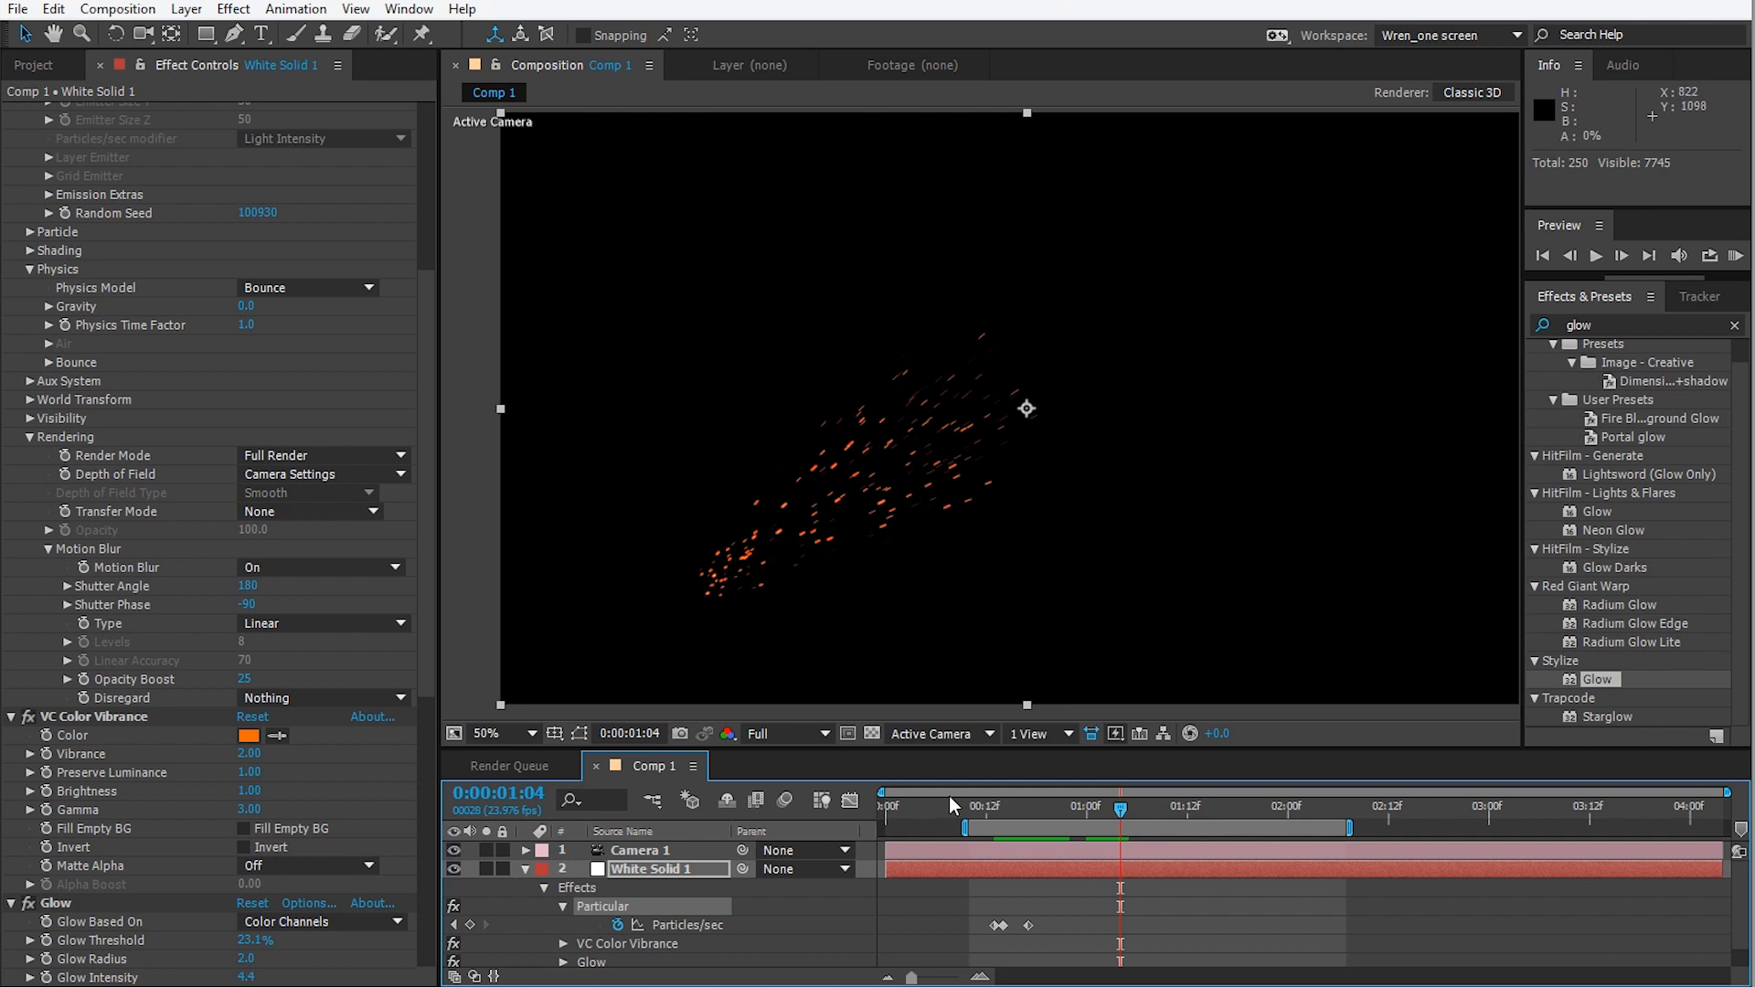
# Switch Particular's Physics Model to Air, preview the sparks, and expand the Air and Turbulence Field settings.
pyautogui.moveTo(1086, 821); pyautogui.dragTo(1124, 808)
pyautogui.click(295, 287)
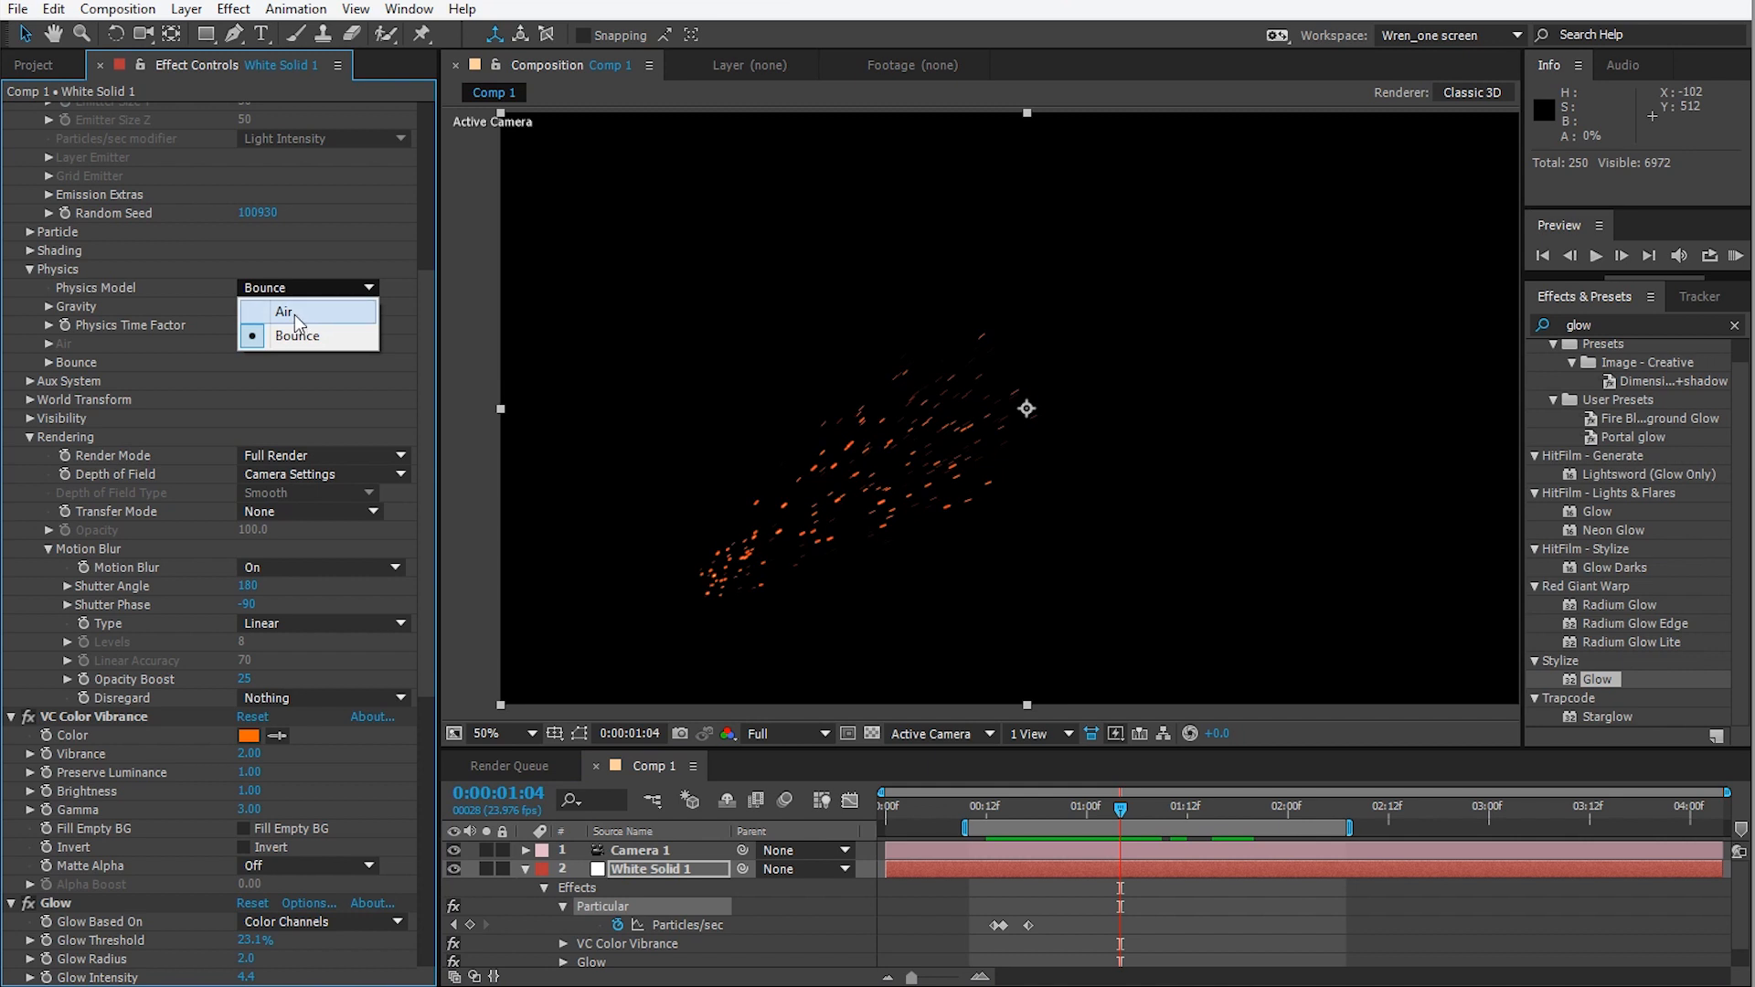
pyautogui.click(294, 315)
pyautogui.moveTo(1045, 803); pyautogui.dragTo(1094, 808)
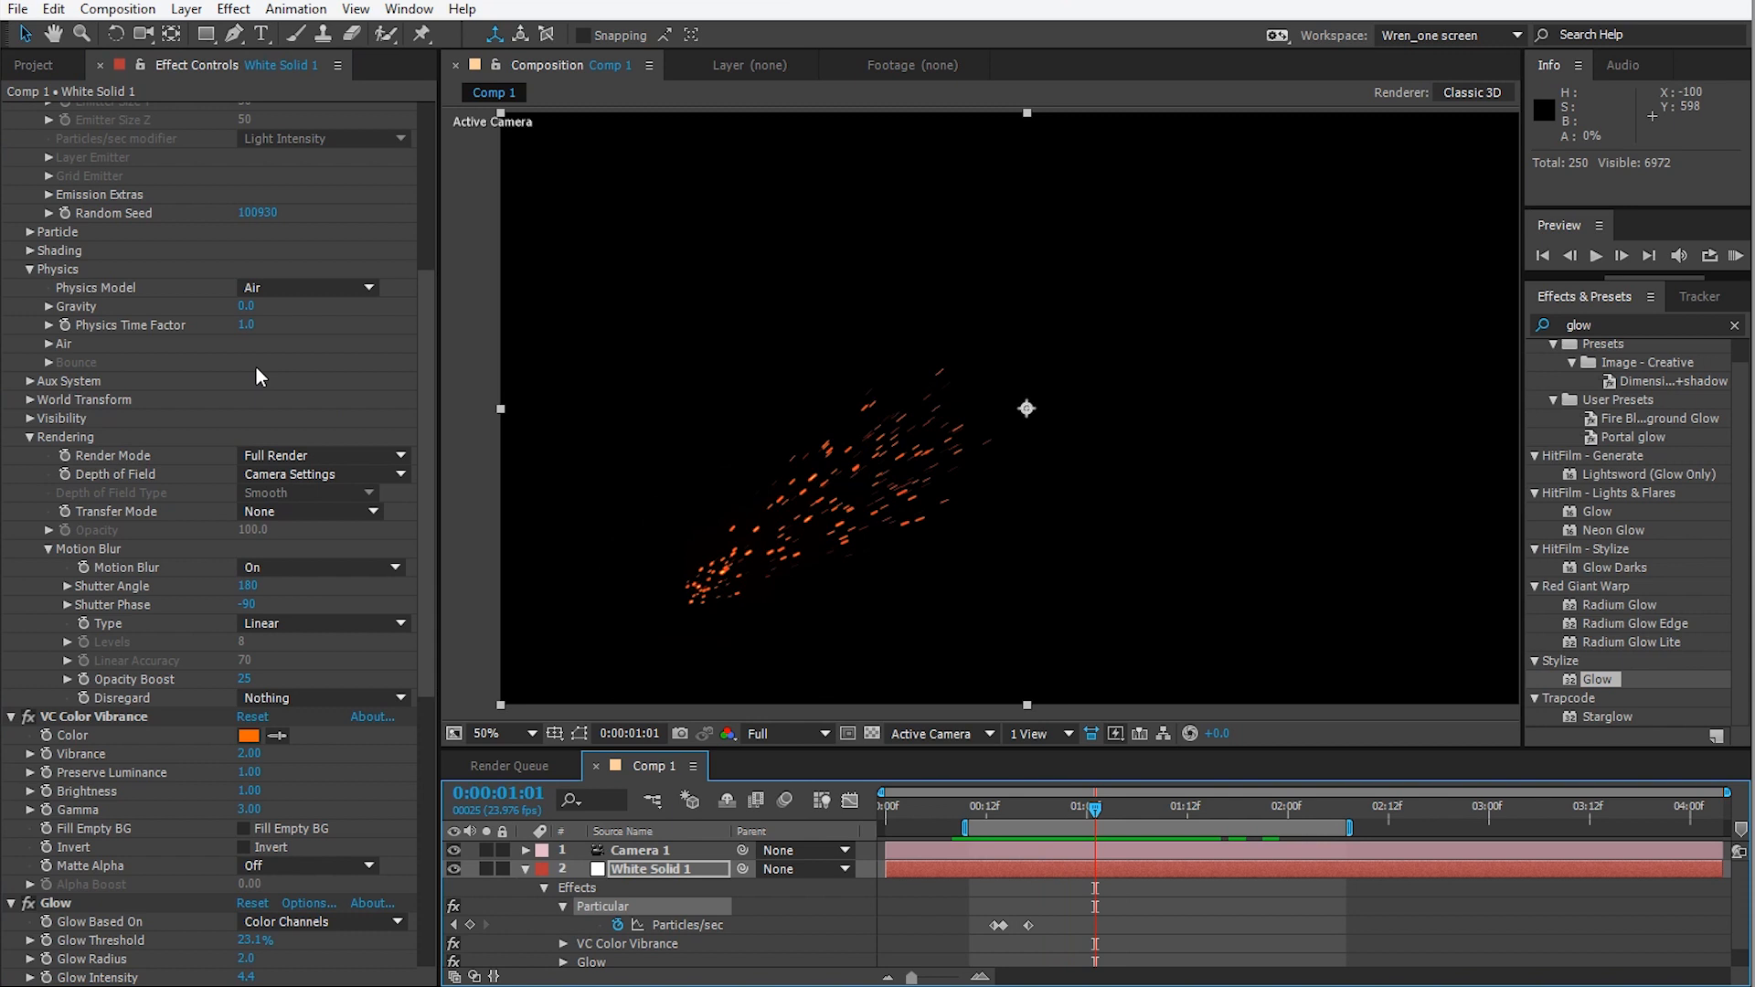
pyautogui.click(48, 344)
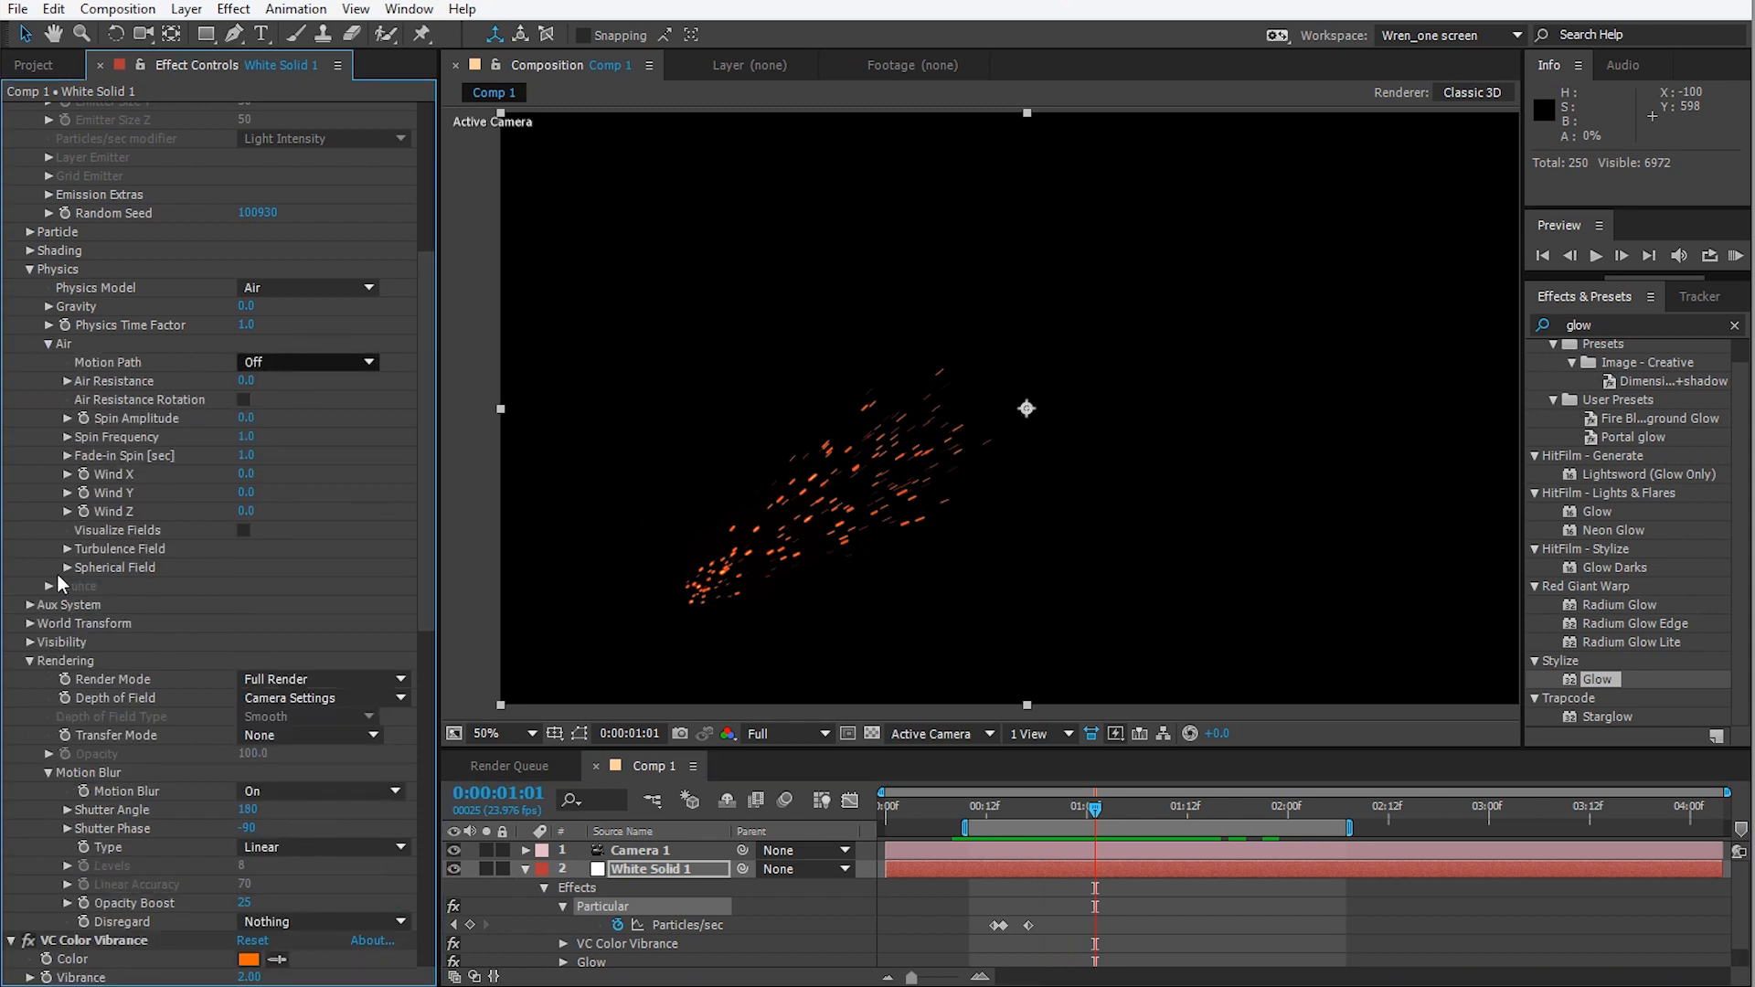
pyautogui.click(67, 549)
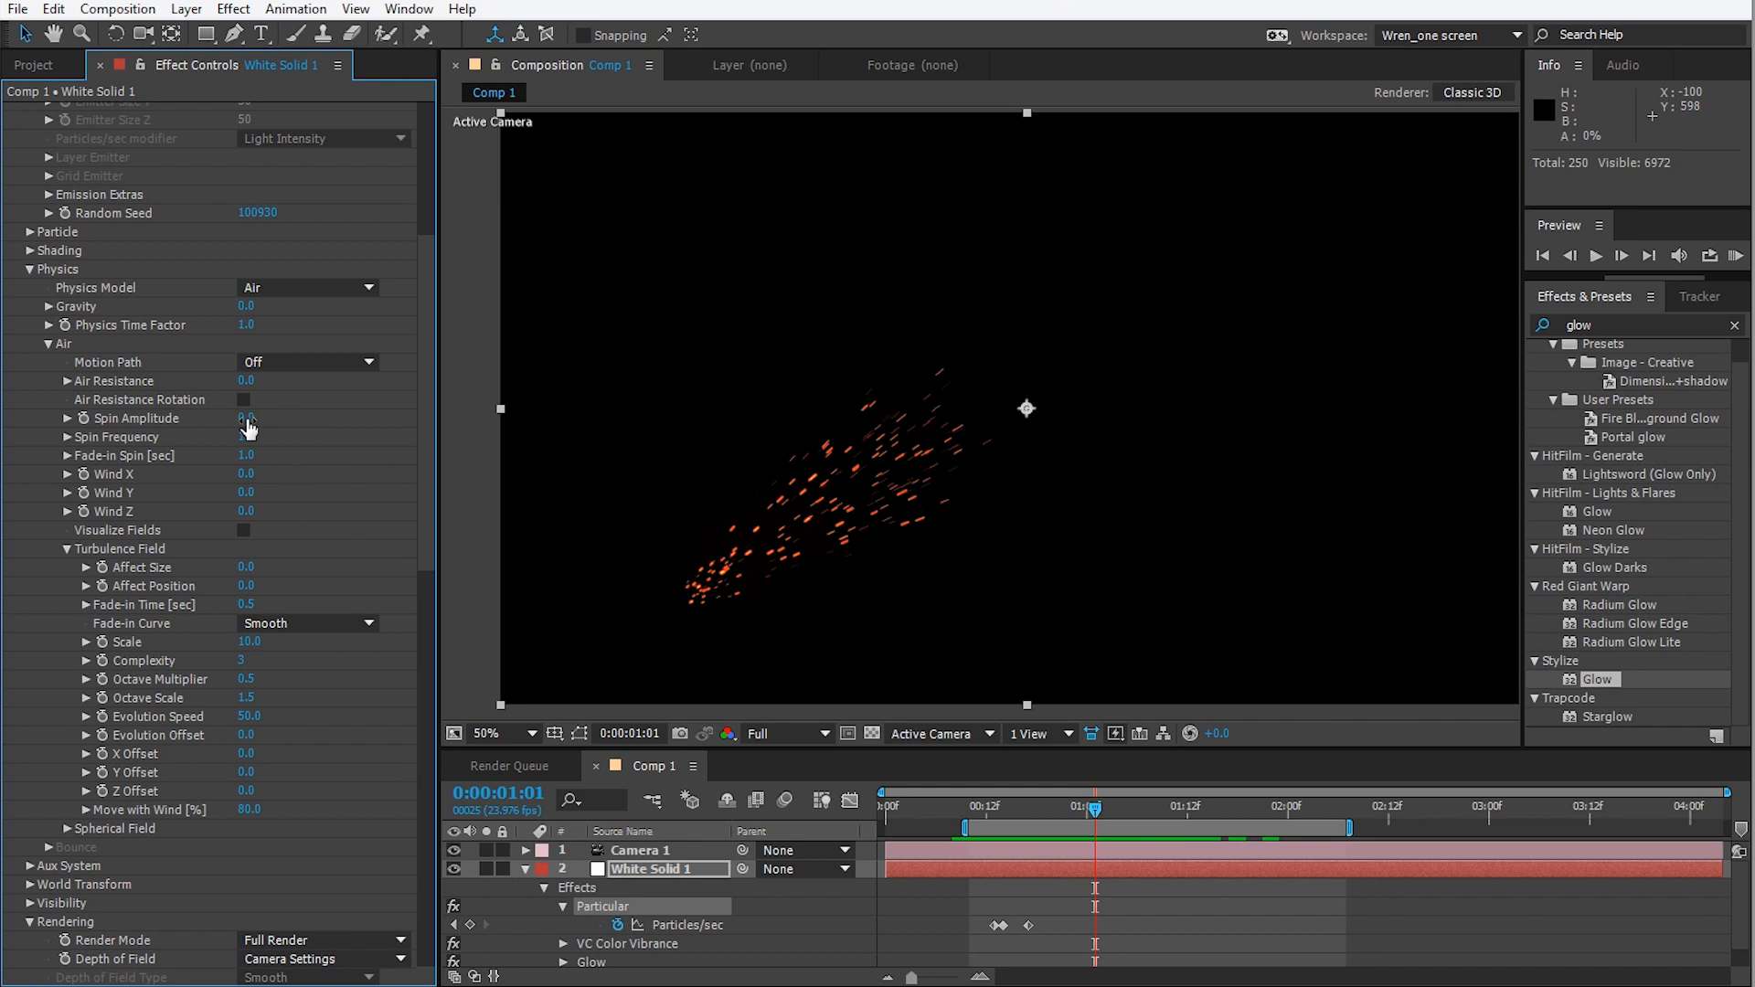
# Raise the Air Spin Amplitude to 507 and preview the swirling burst up to 0:00:01:02.
pyautogui.moveTo(248, 427); pyautogui.dragTo(842, 457)
pyautogui.moveTo(991, 806); pyautogui.dragTo(1129, 834)
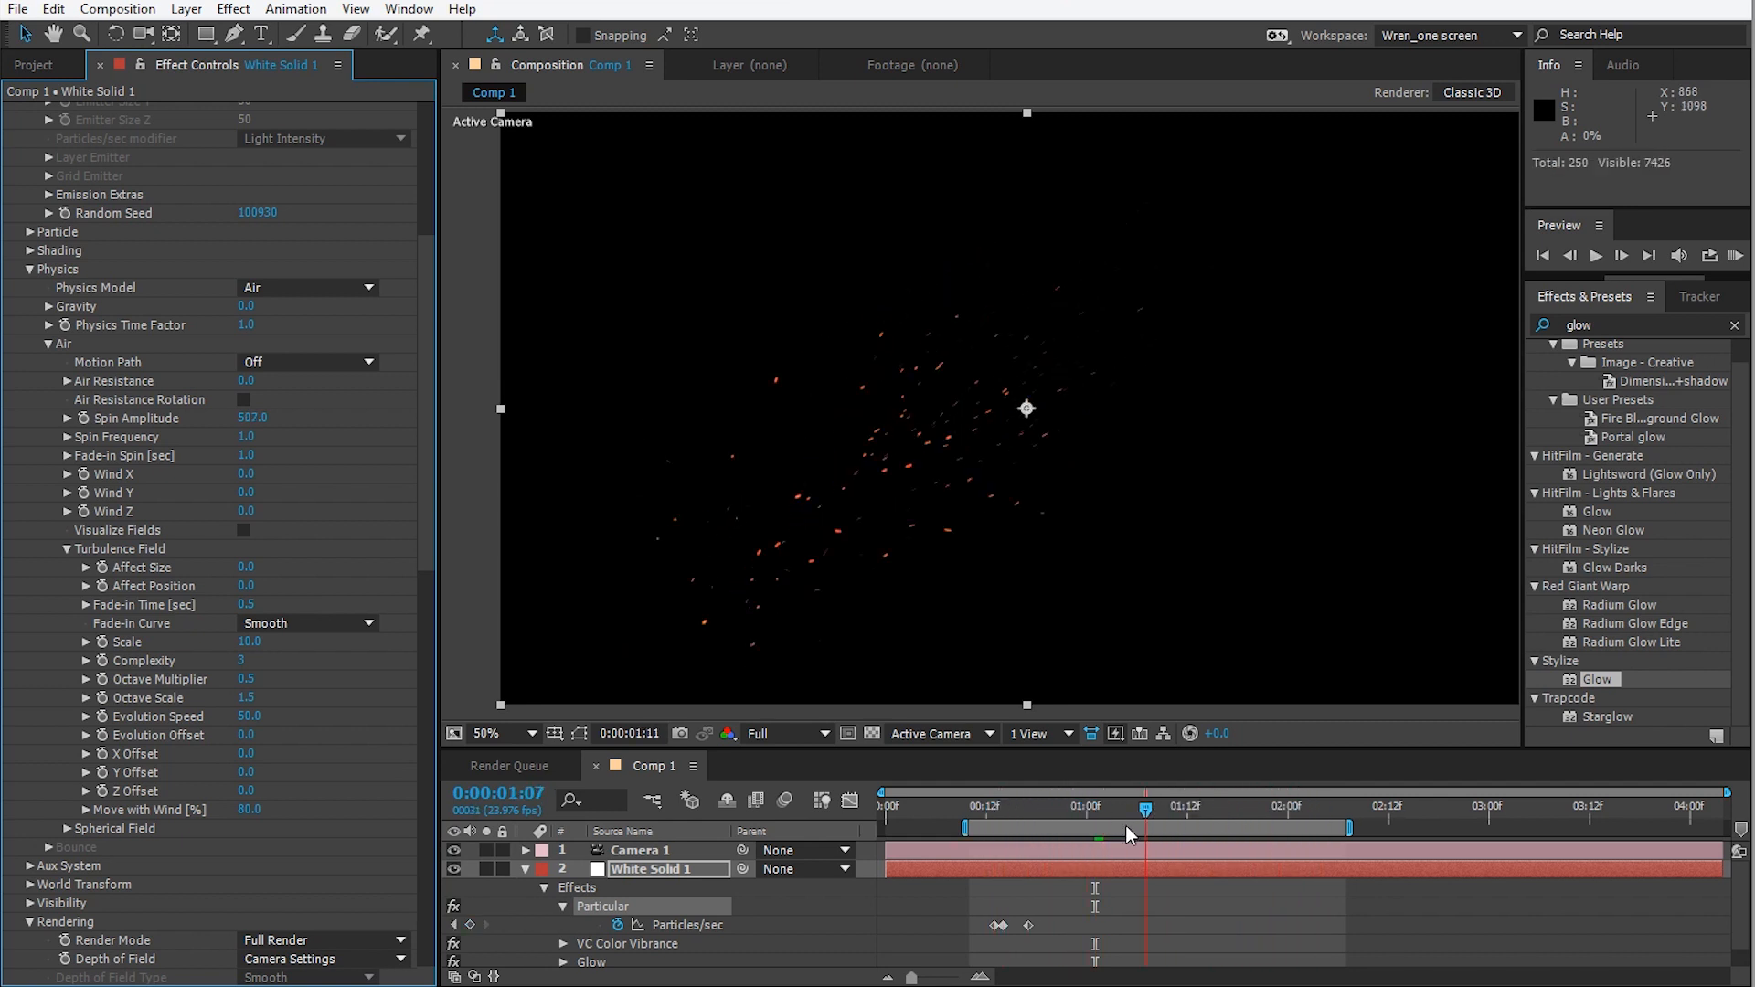
pyautogui.press('space')
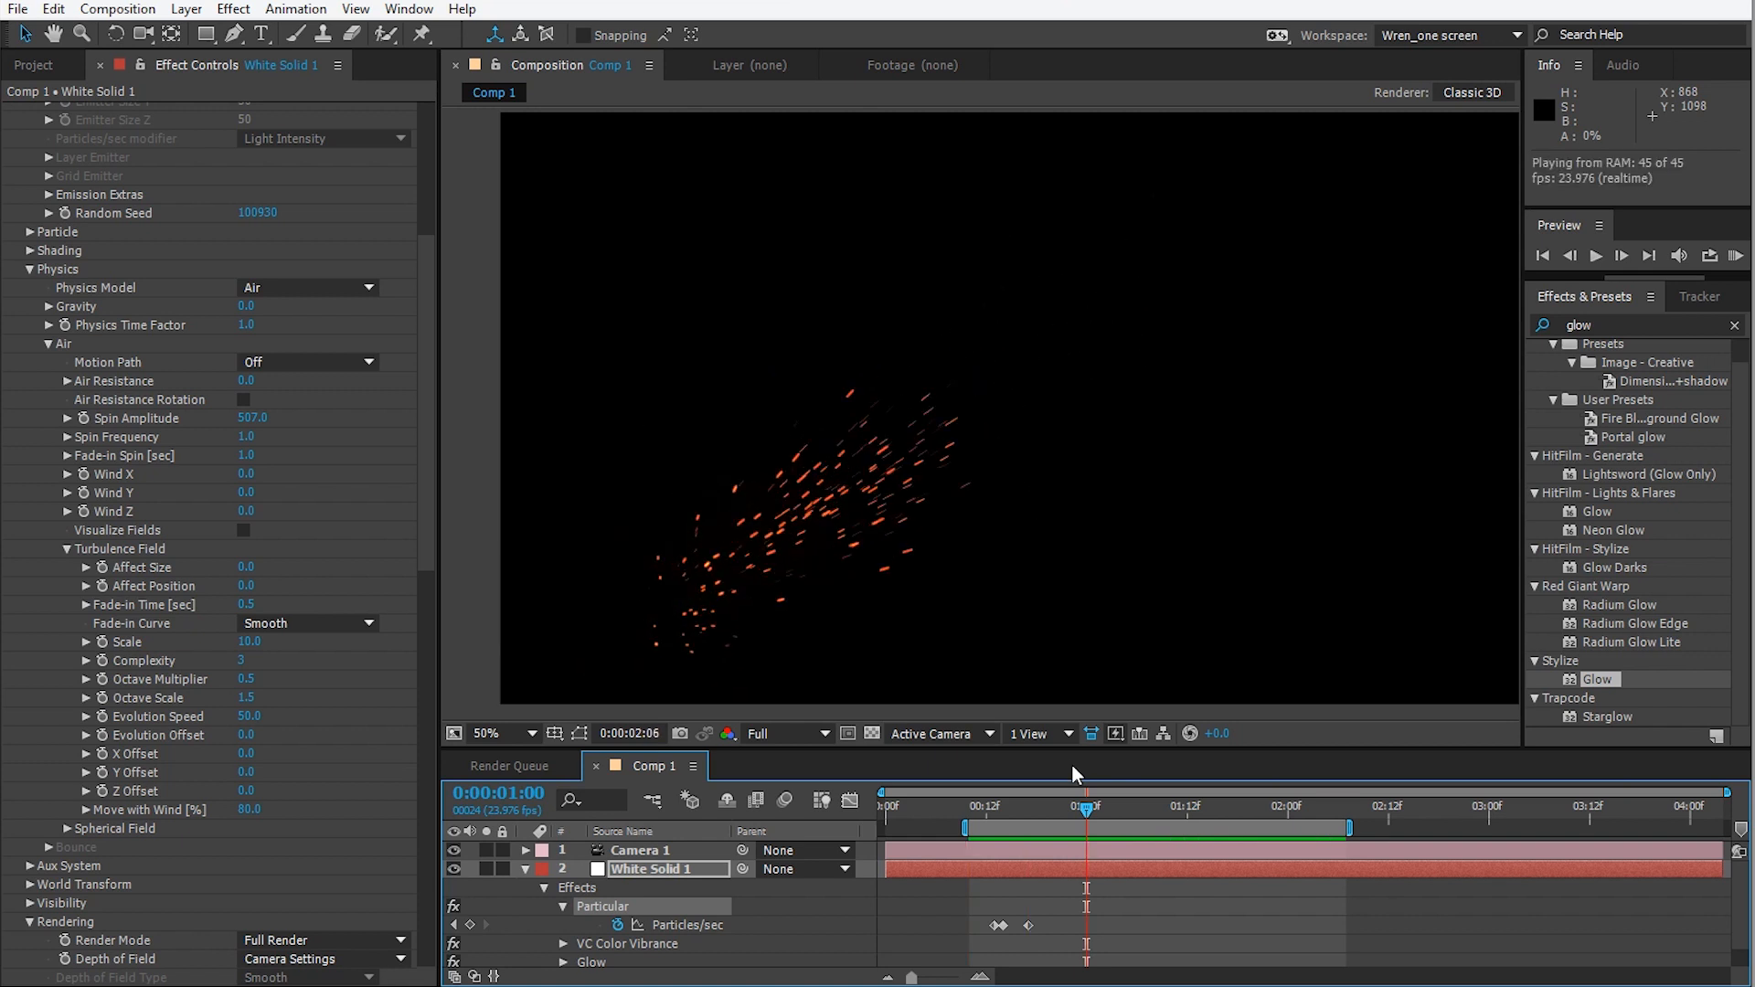
pyautogui.press('space')
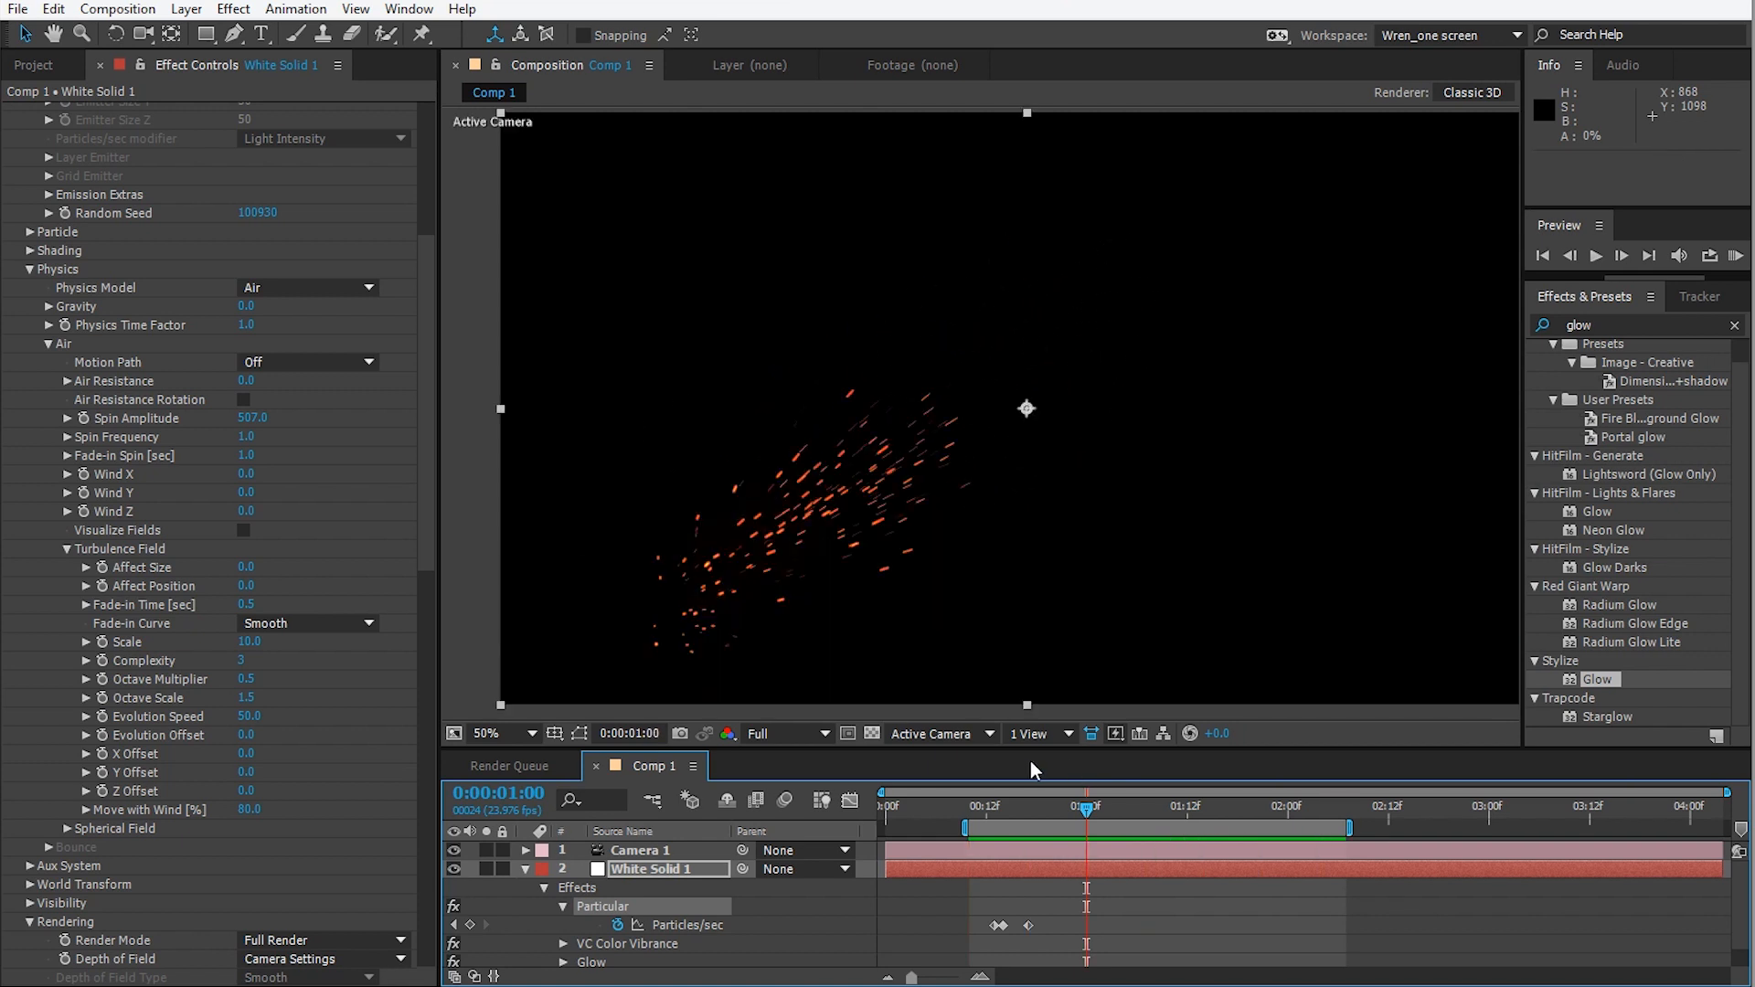
pyautogui.moveTo(992, 821); pyautogui.dragTo(1105, 839)
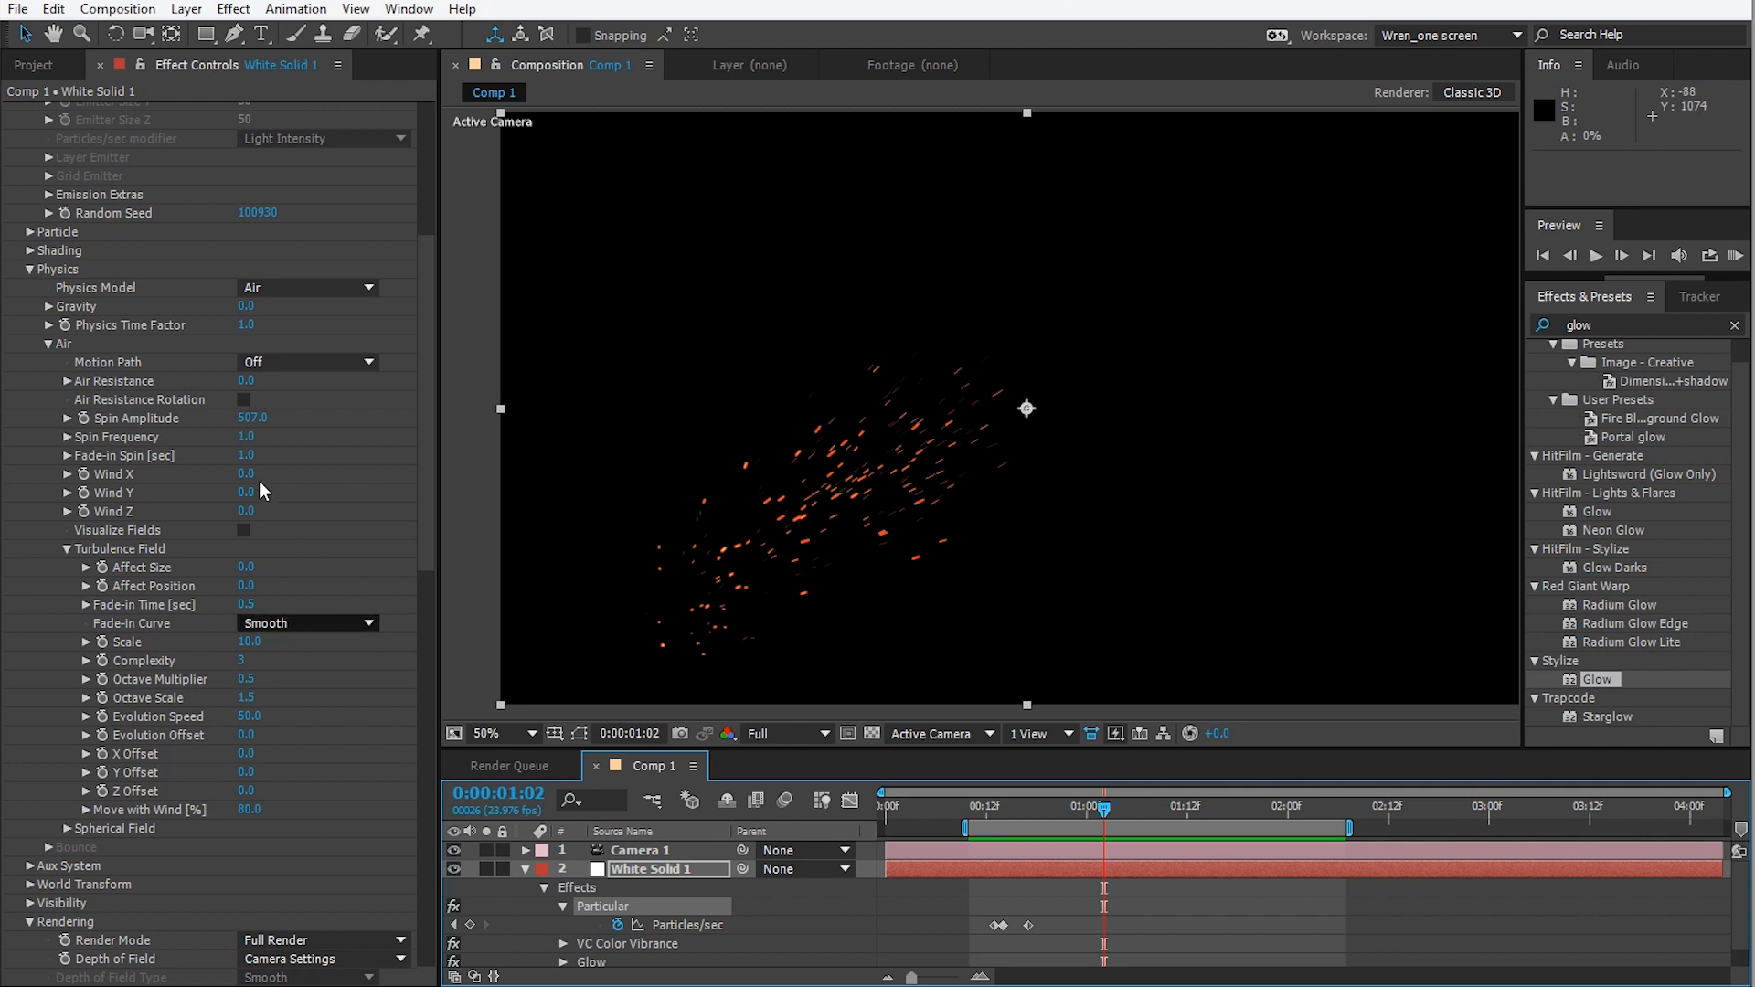
# Set Fade-in Spin to 0.5 seconds and the Random Seed to 101130, and preview the burst.
pyautogui.click(246, 456)
pyautogui.write('.5')
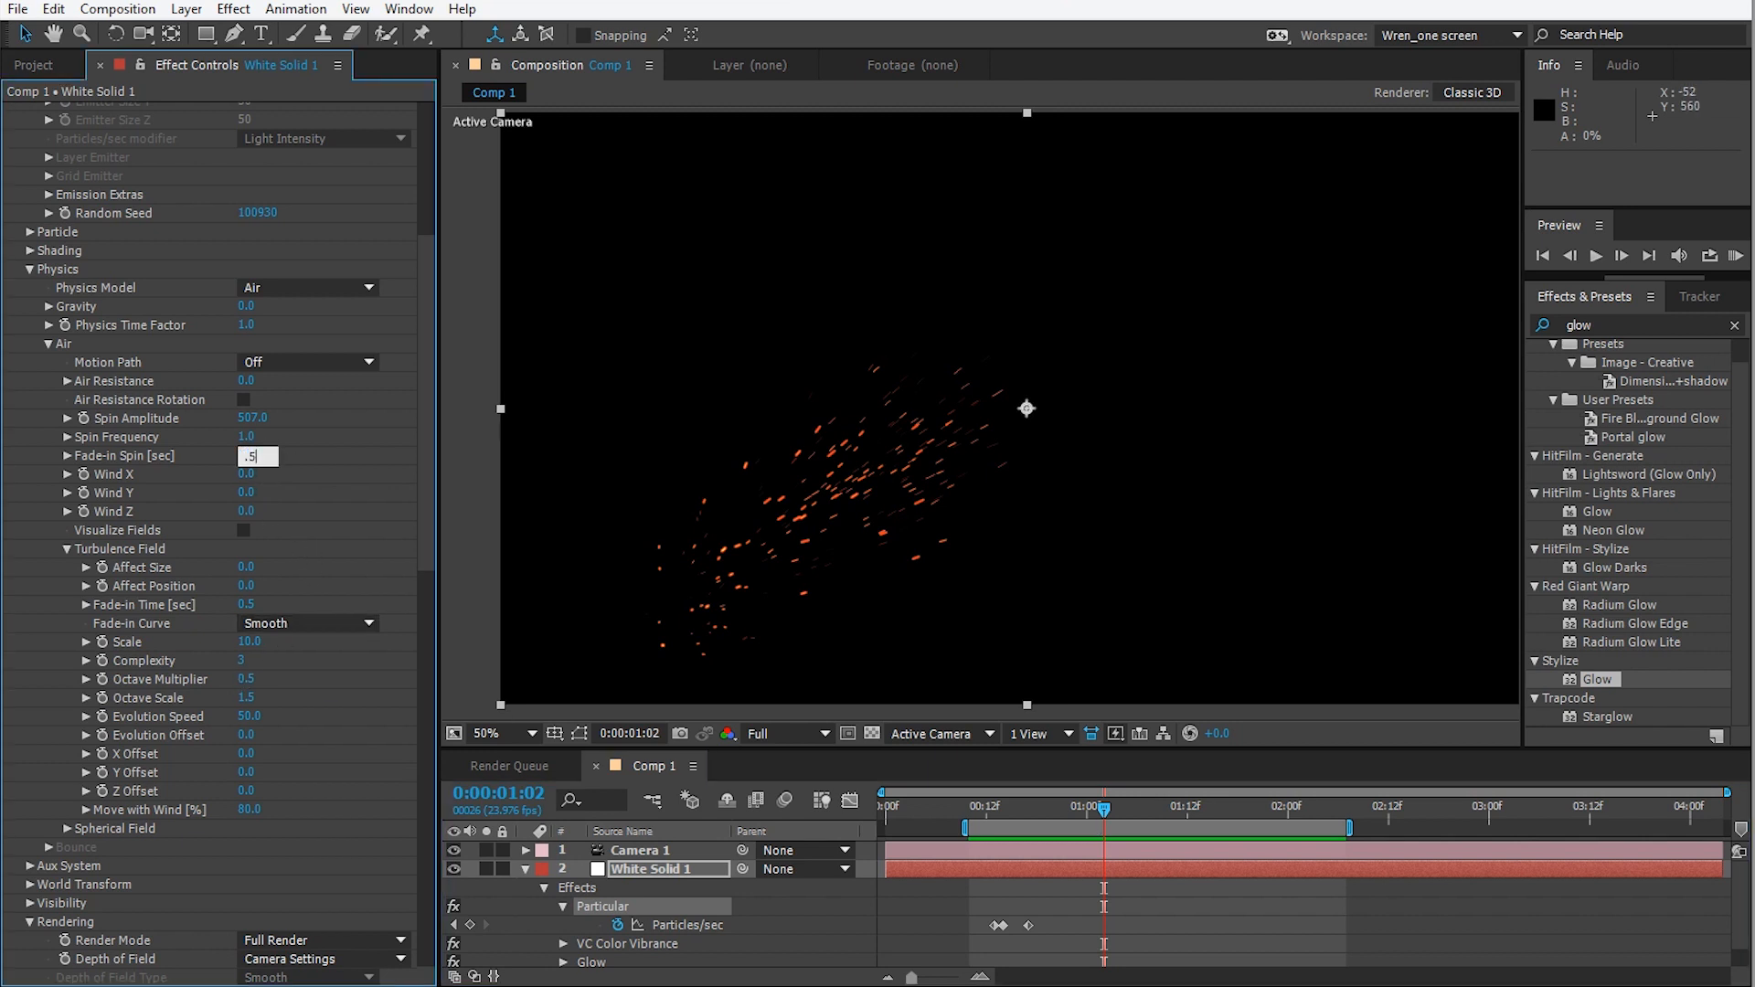
pyautogui.press('Return')
pyautogui.moveTo(281, 212); pyautogui.dragTo(289, 212)
pyautogui.press('space')
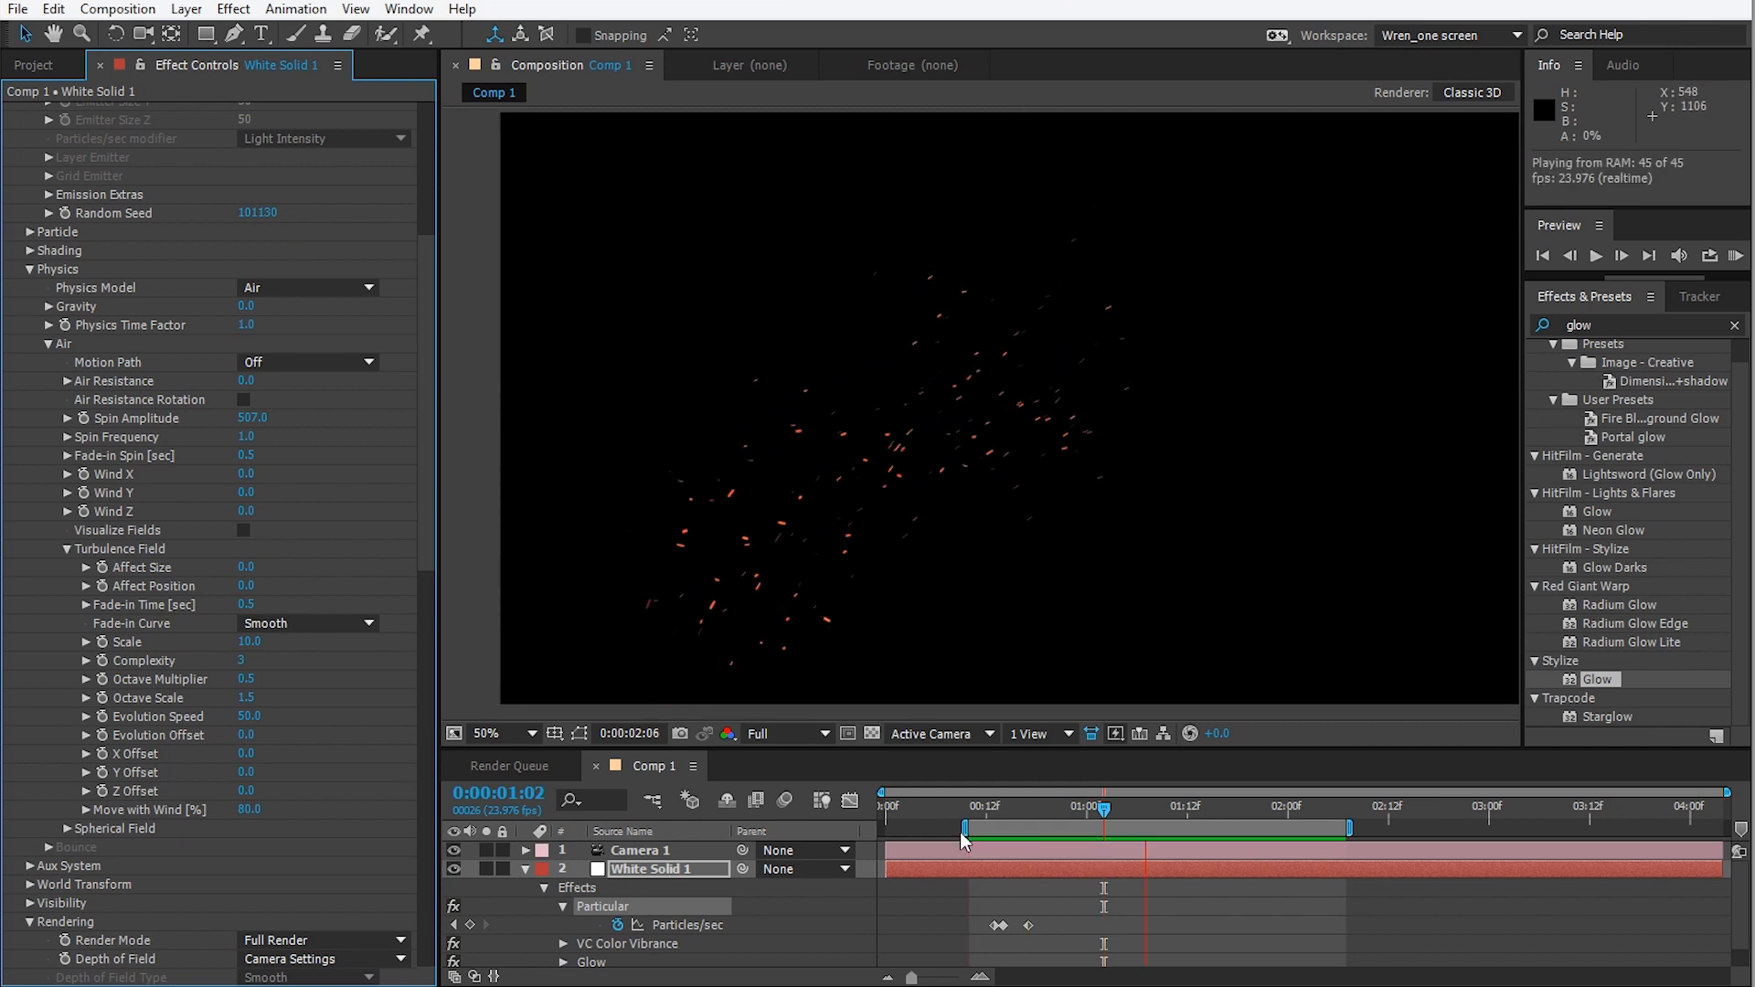
pyautogui.press('space')
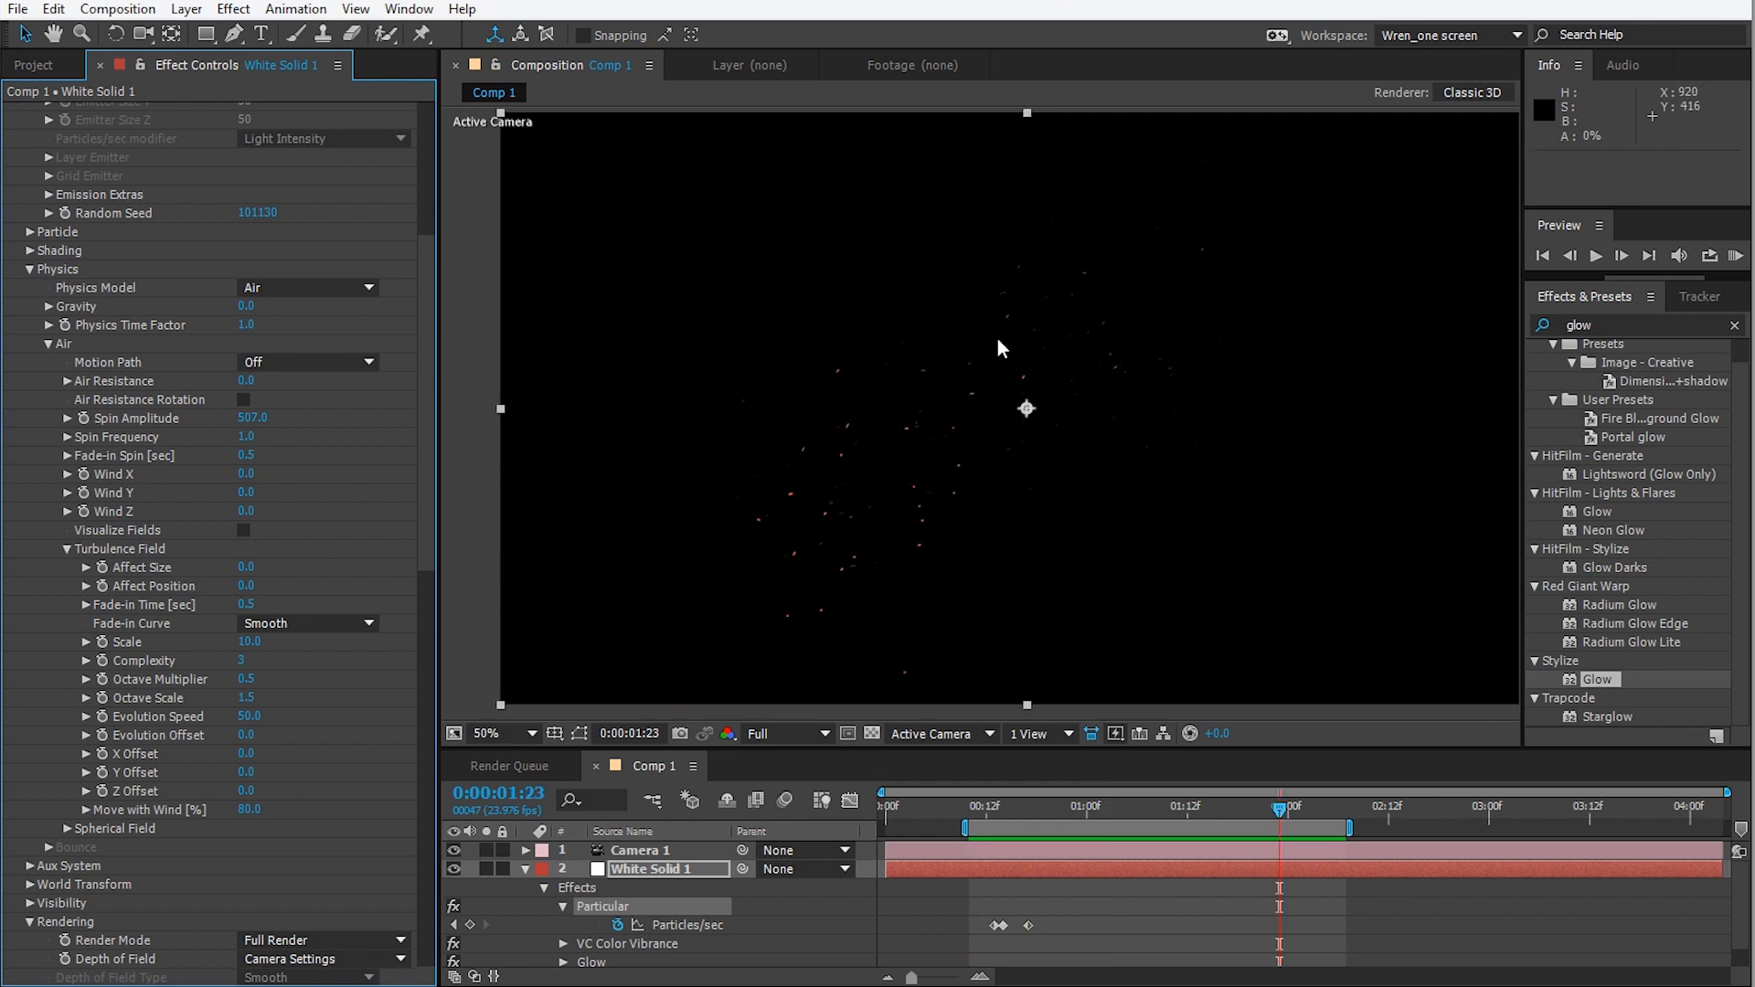
# Set the Spin Frequency to 2, preview the burst, and go to frame 0:00:00:20.
pyautogui.click(247, 436)
pyautogui.write('2')
pyautogui.press('Return')
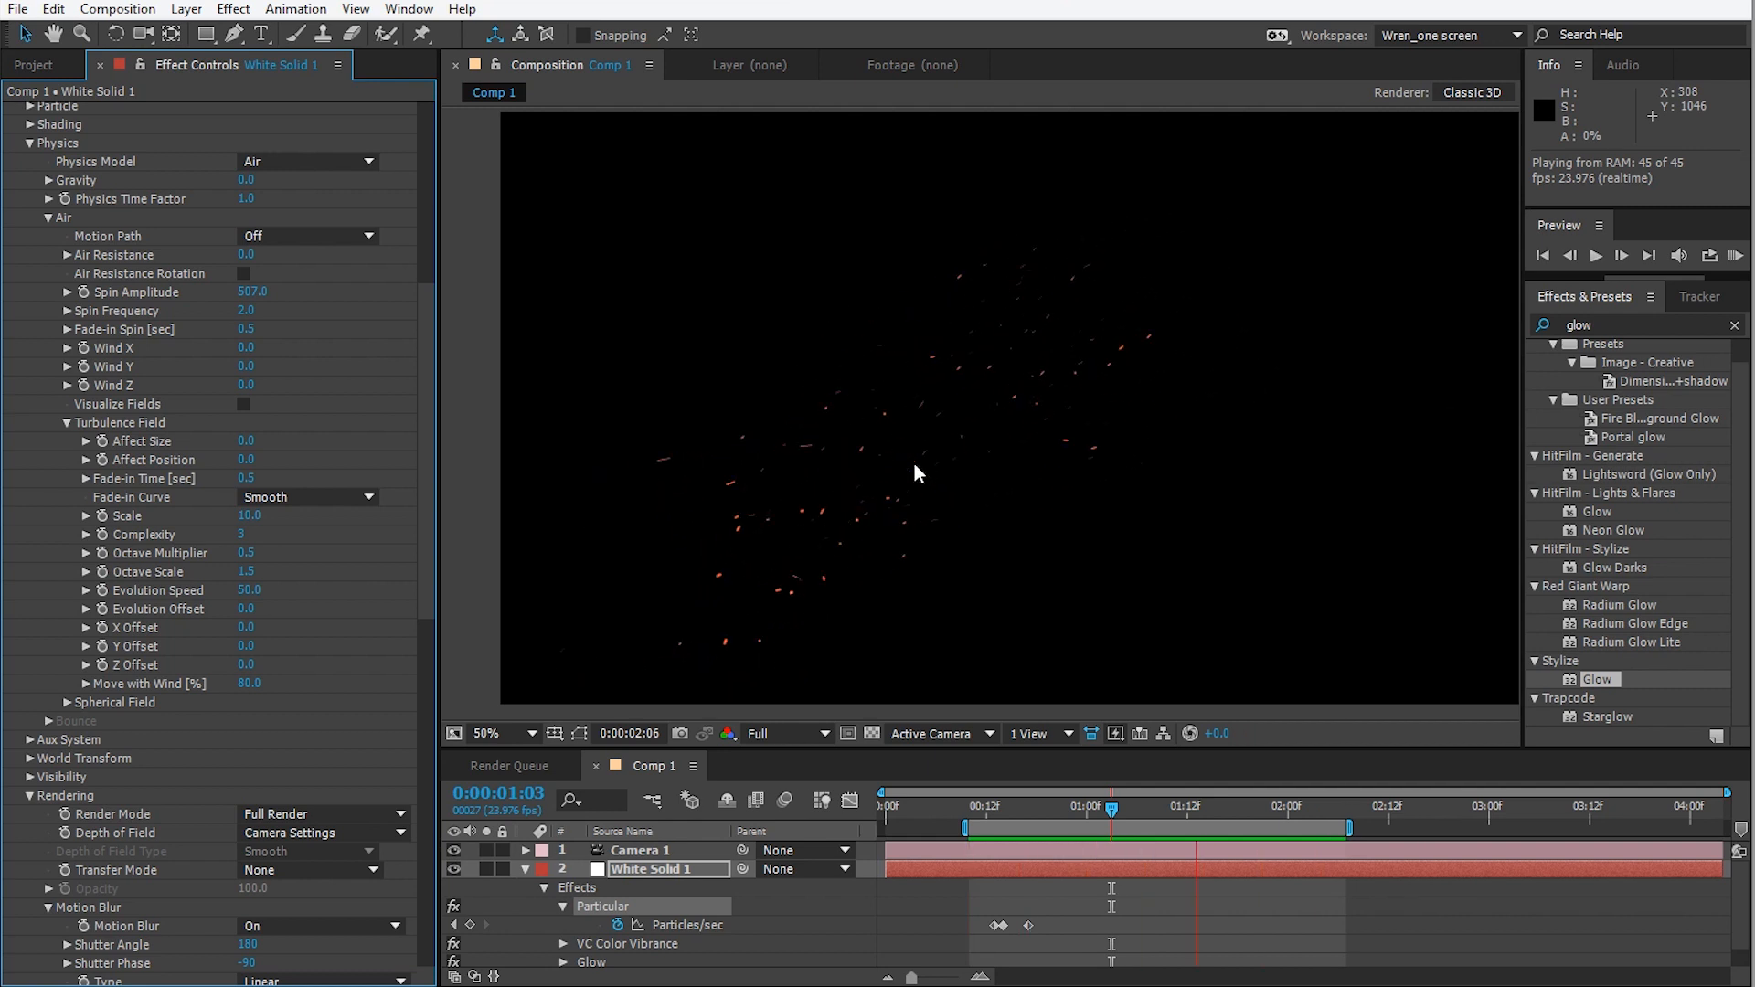
pyautogui.press('space')
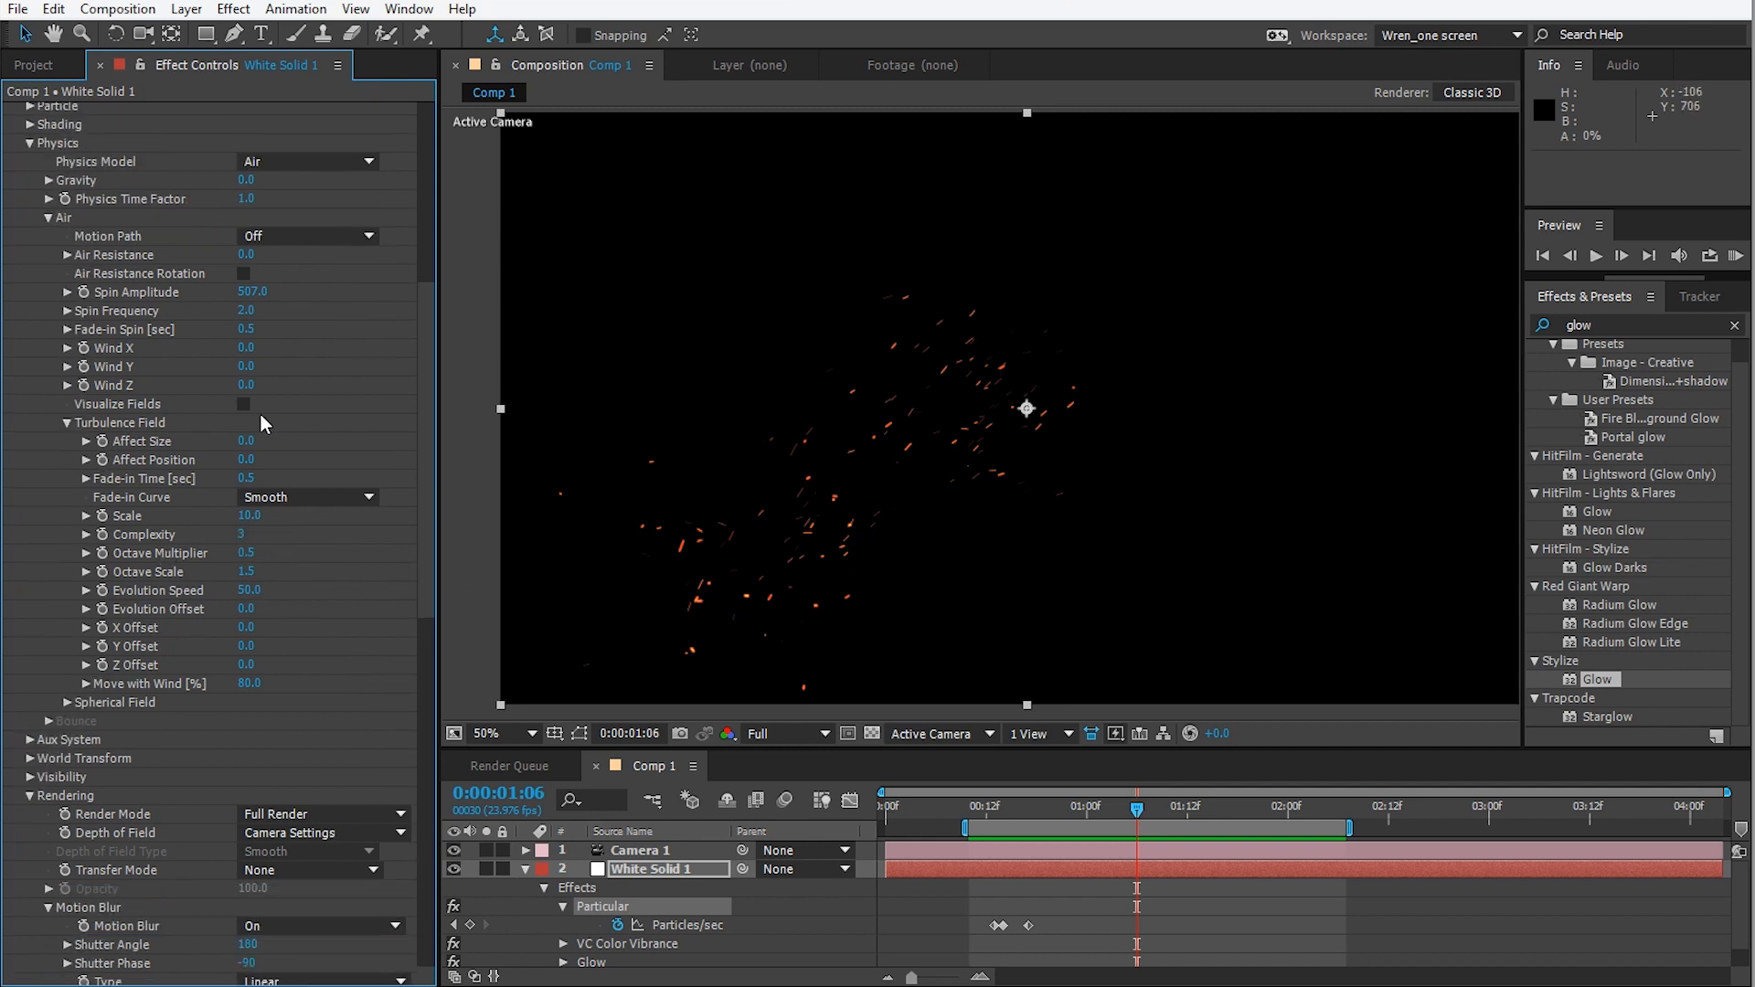
pyautogui.moveTo(1006, 809); pyautogui.dragTo(1054, 814)
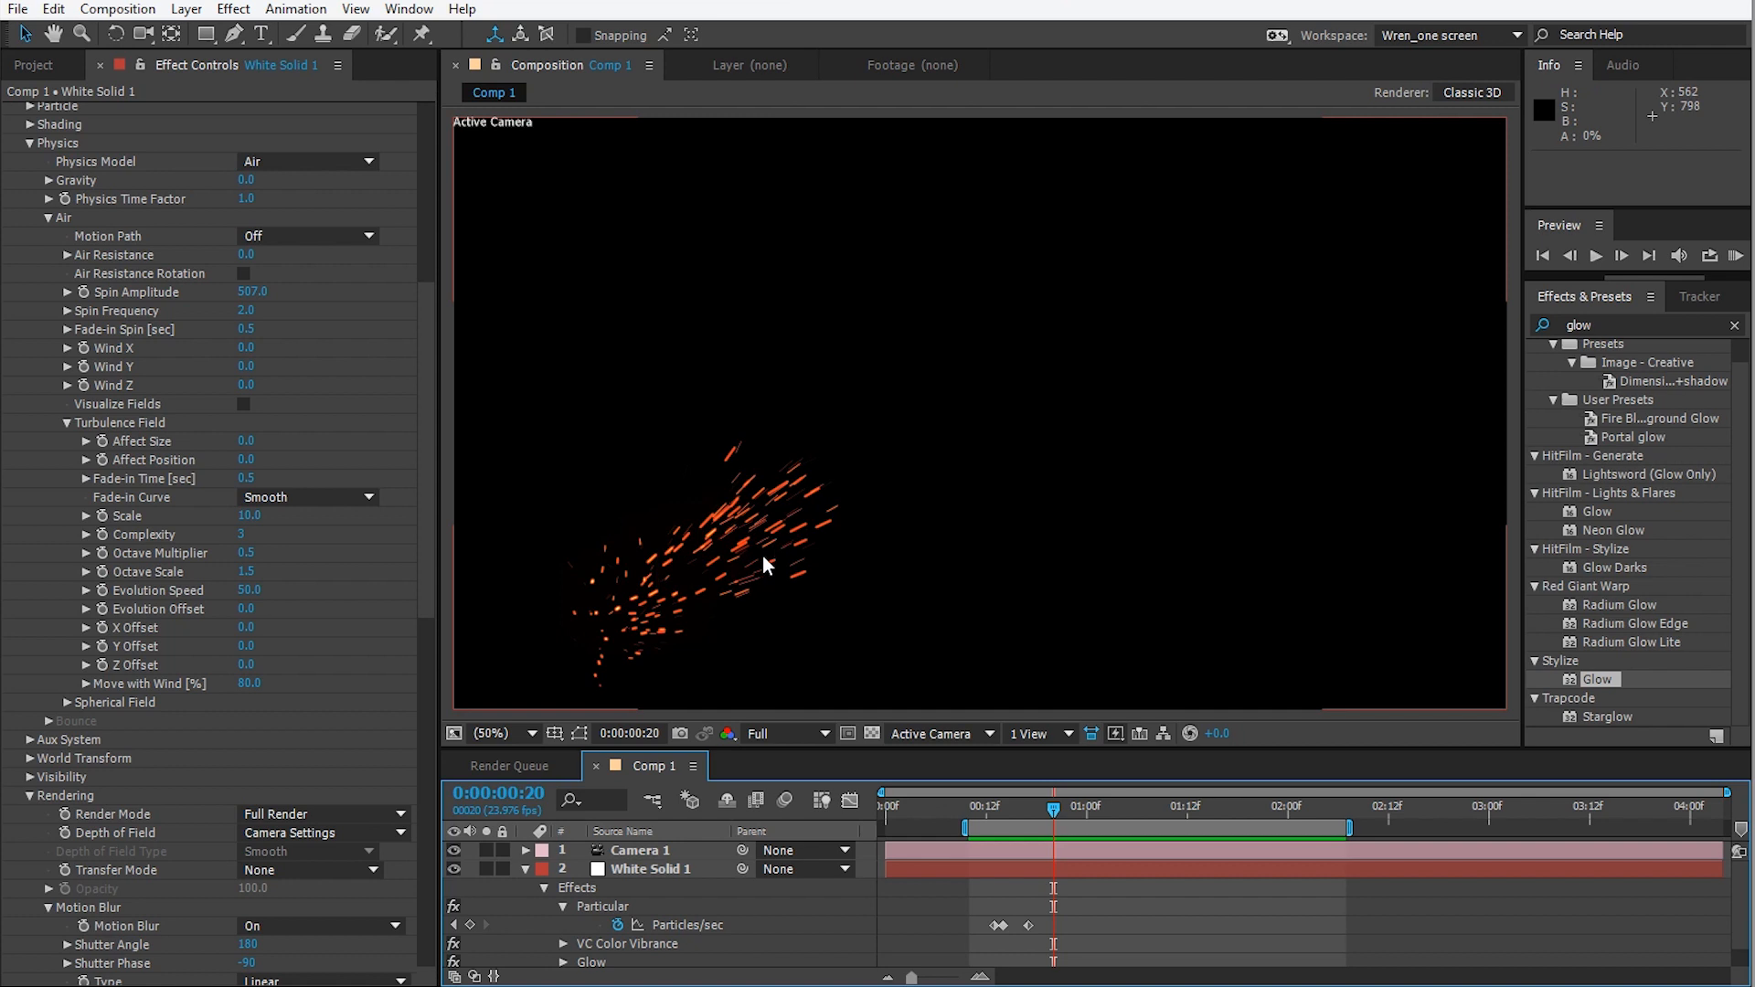
# Clear the effects search and set the Turbulence Field Scale to 4.
pyautogui.click(1735, 326)
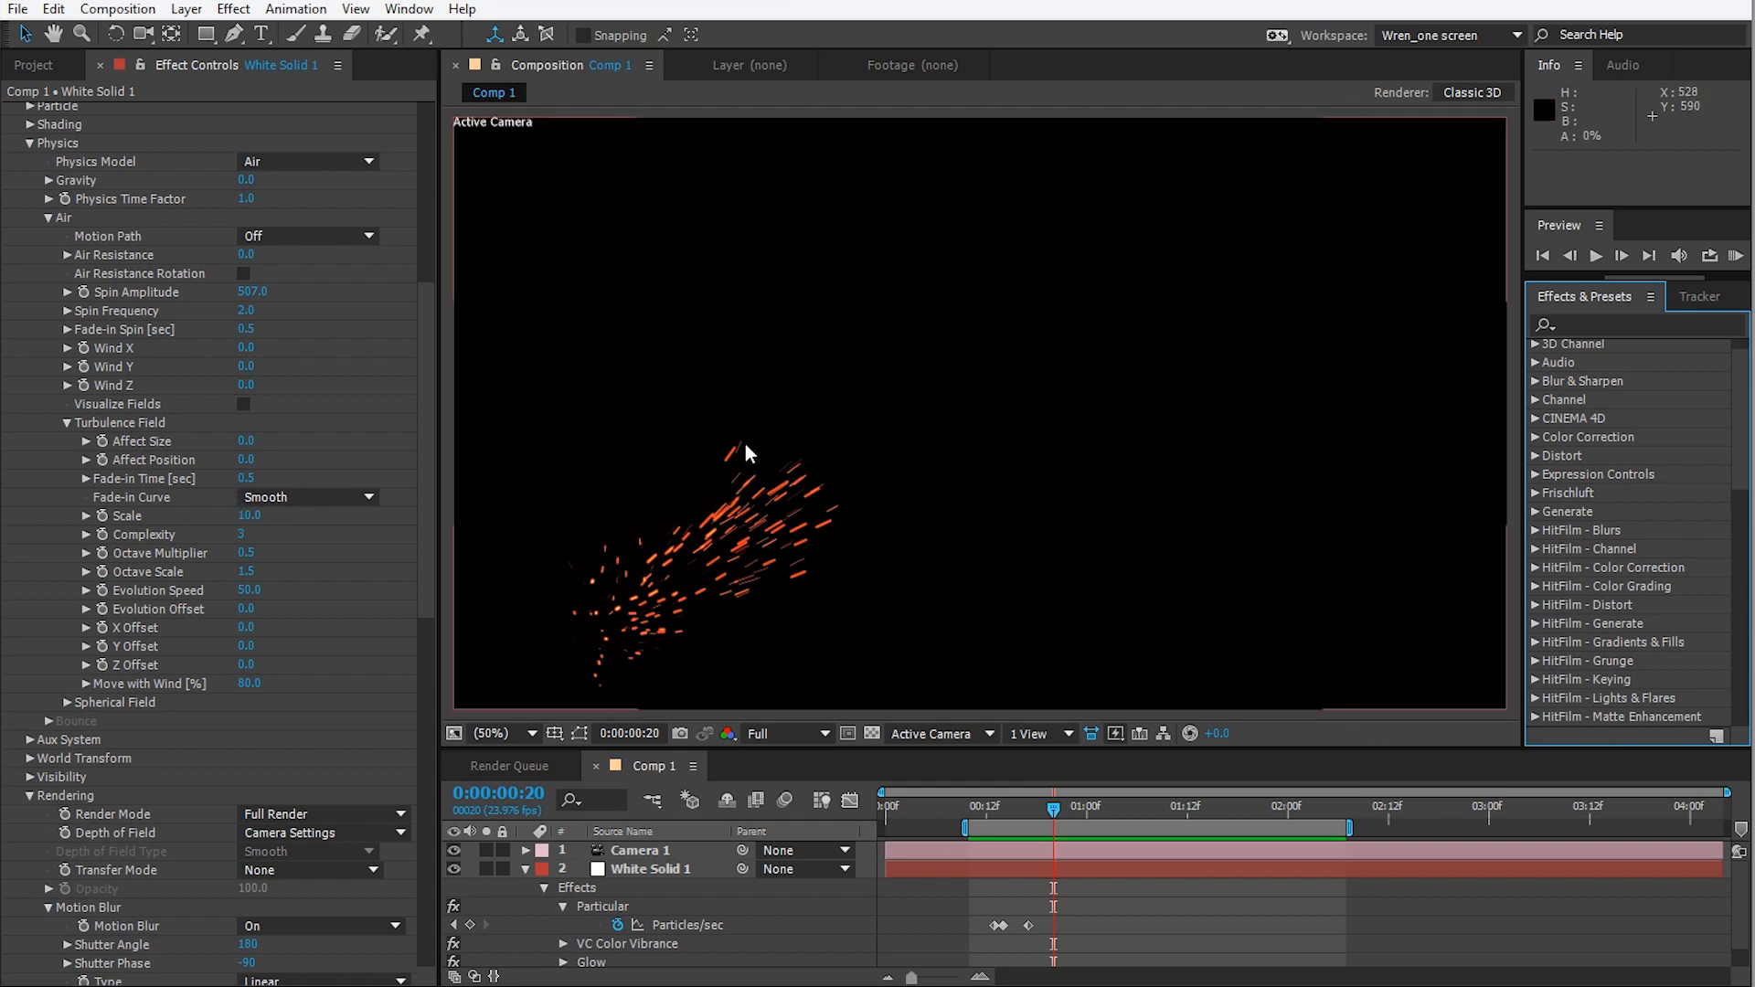
pyautogui.click(248, 515)
pyautogui.write('4')
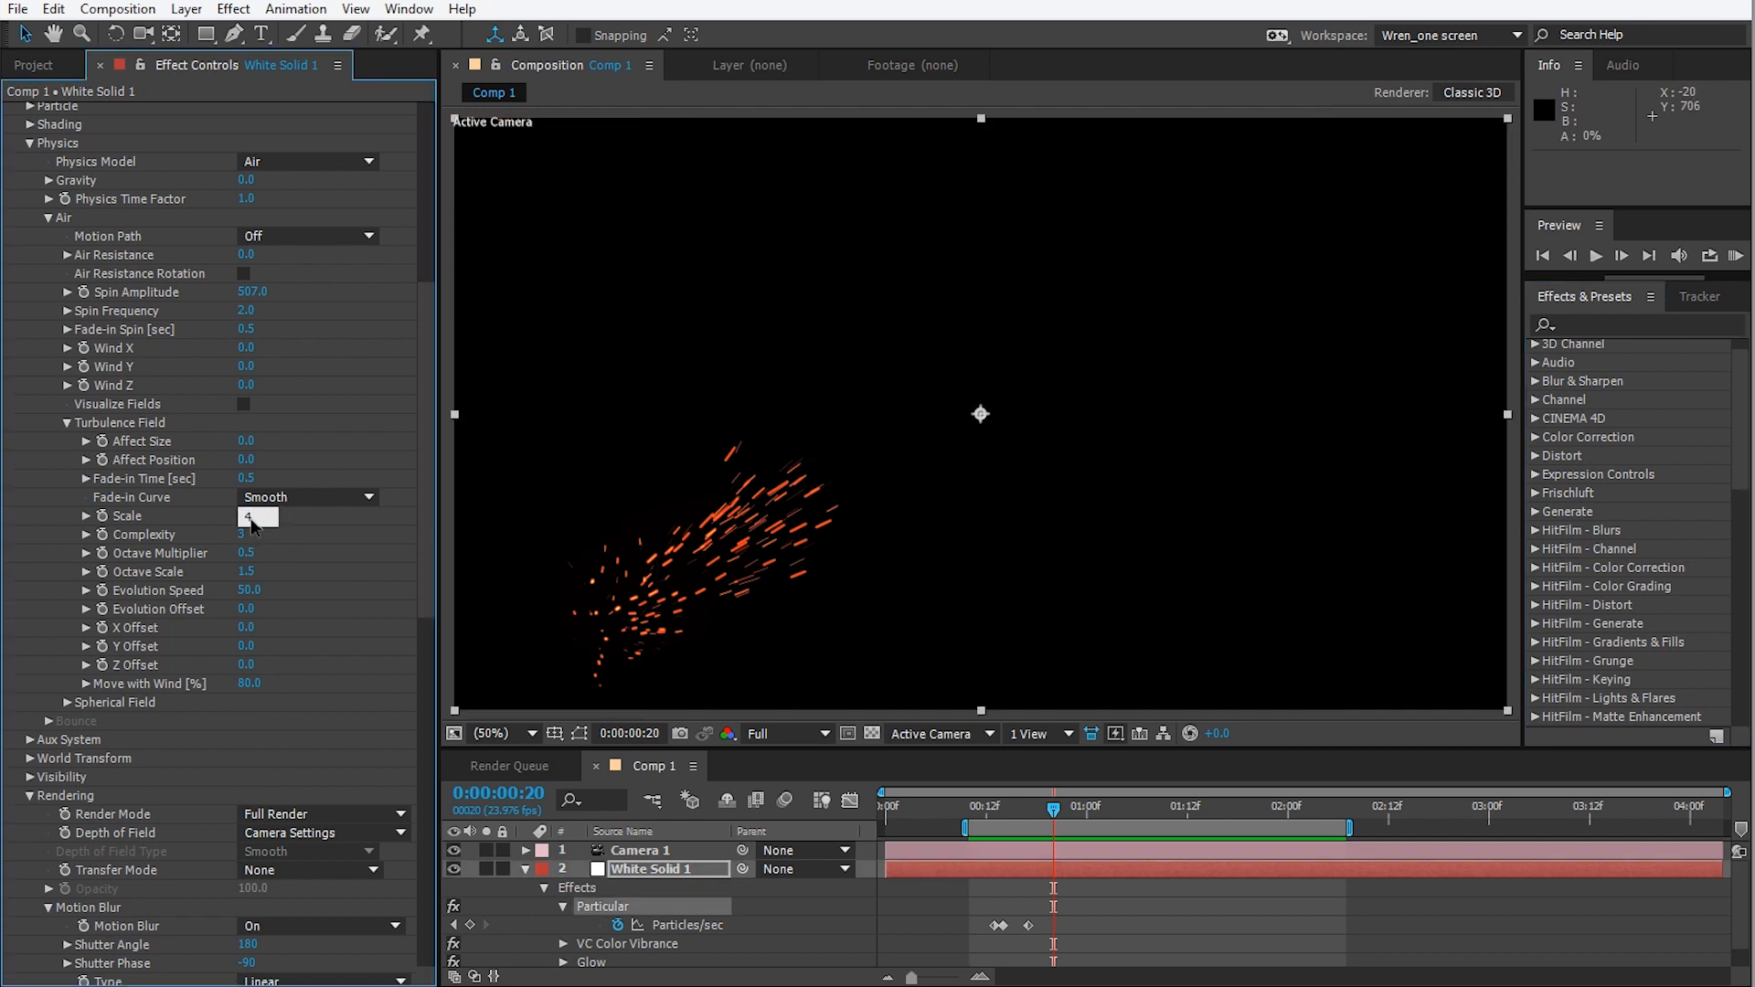
pyautogui.press('Return')
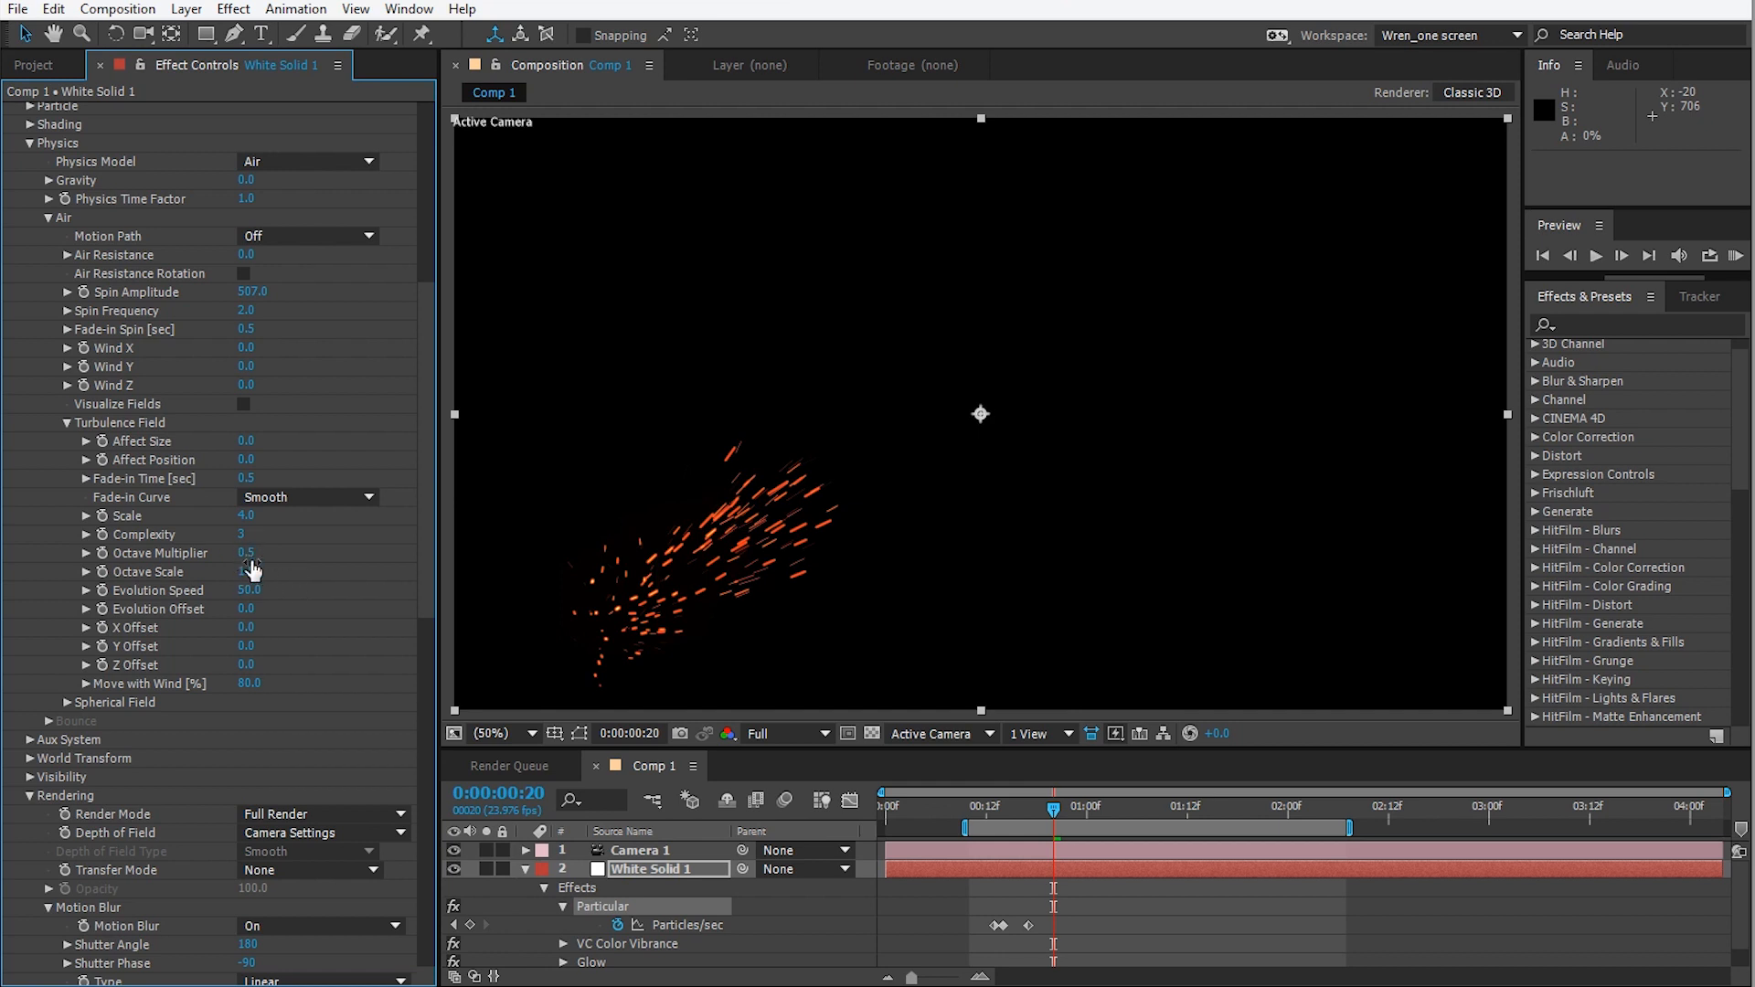
# Try Turbulence Field Complexity values of 1 and 2, and set it back to 3.
pyautogui.moveTo(309, 557); pyautogui.dragTo(204, 557)
pyautogui.click(242, 534)
pyautogui.write('1')
pyautogui.press('Return')
pyautogui.click(243, 534)
pyautogui.write('2')
pyautogui.press('Return')
pyautogui.write('3')
pyautogui.press('Return')
# Set the Turbulence Field's Octave Multiplier to 2 and Octave Scale to 0.5.
pyautogui.click(249, 553)
pyautogui.write('2')
pyautogui.press('Return')
pyautogui.click(248, 572)
pyautogui.write('0.5')
pyautogui.press('Return')
# Try a Turbulence Field Complexity of 7, return it to 3, and change the Random Seed to 101570.
pyautogui.moveTo(279, 535); pyautogui.dragTo(290, 536)
pyautogui.scroll(5, 371, 355)
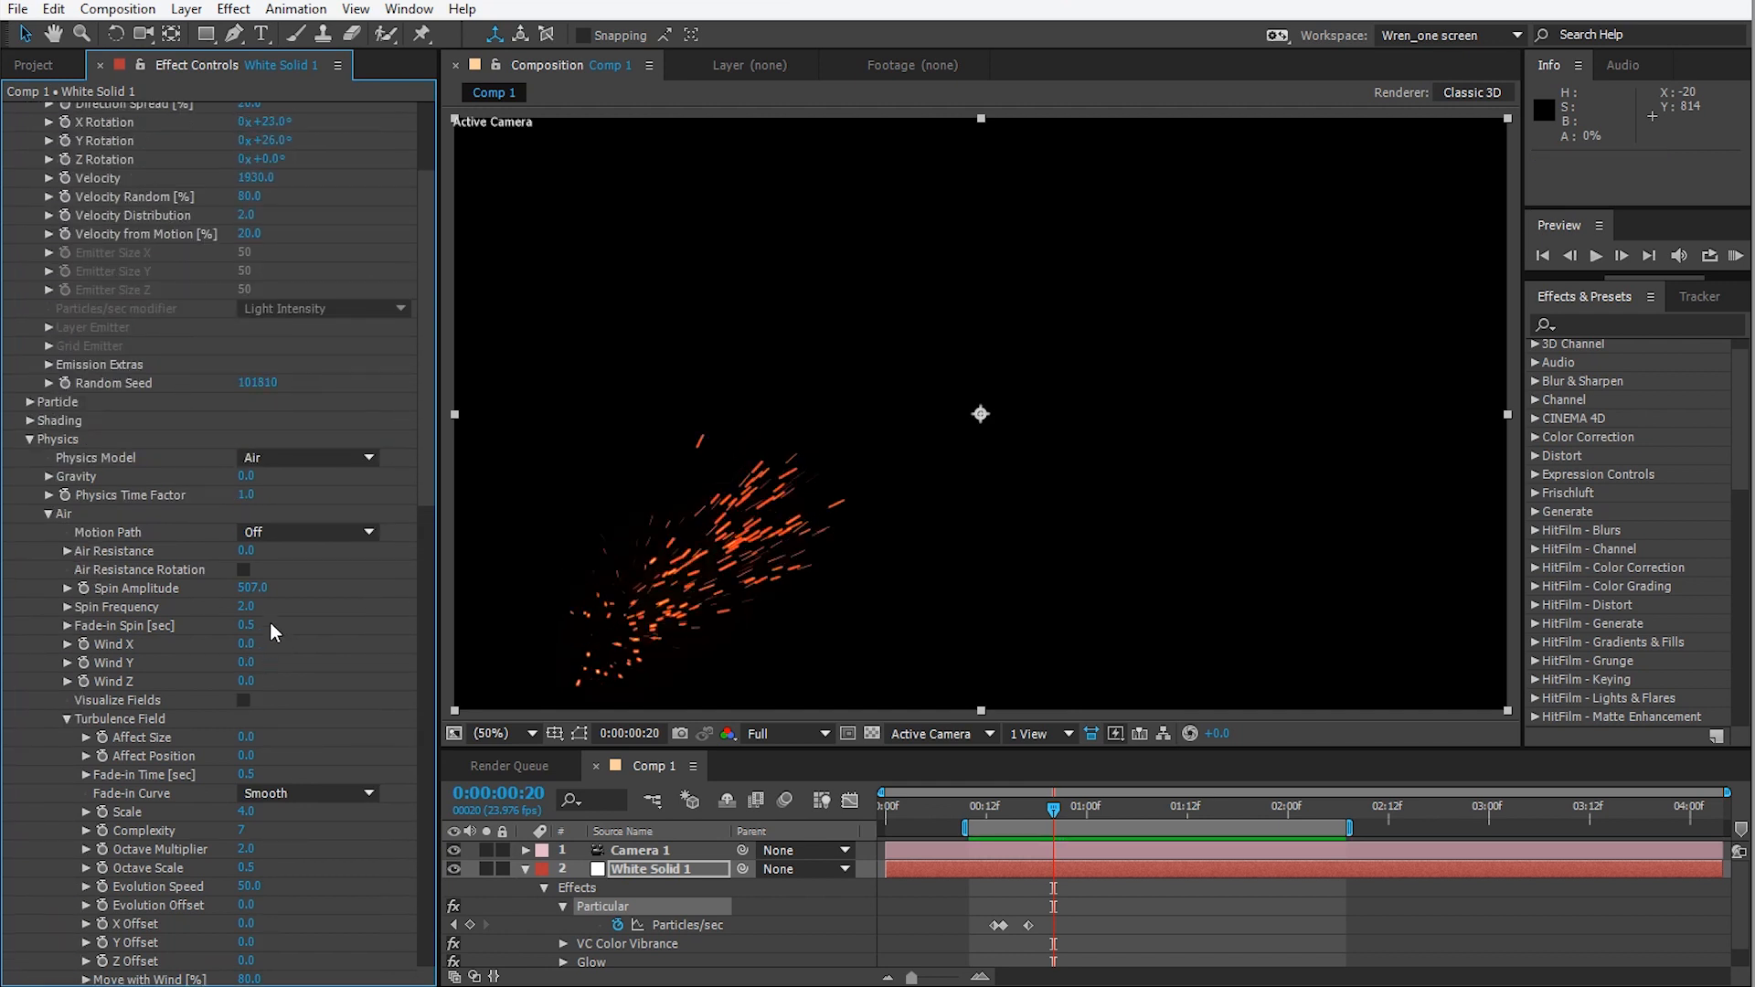
pyautogui.click(243, 831)
pyautogui.write('3')
pyautogui.press('Return')
pyautogui.press('space')
pyautogui.press('space')
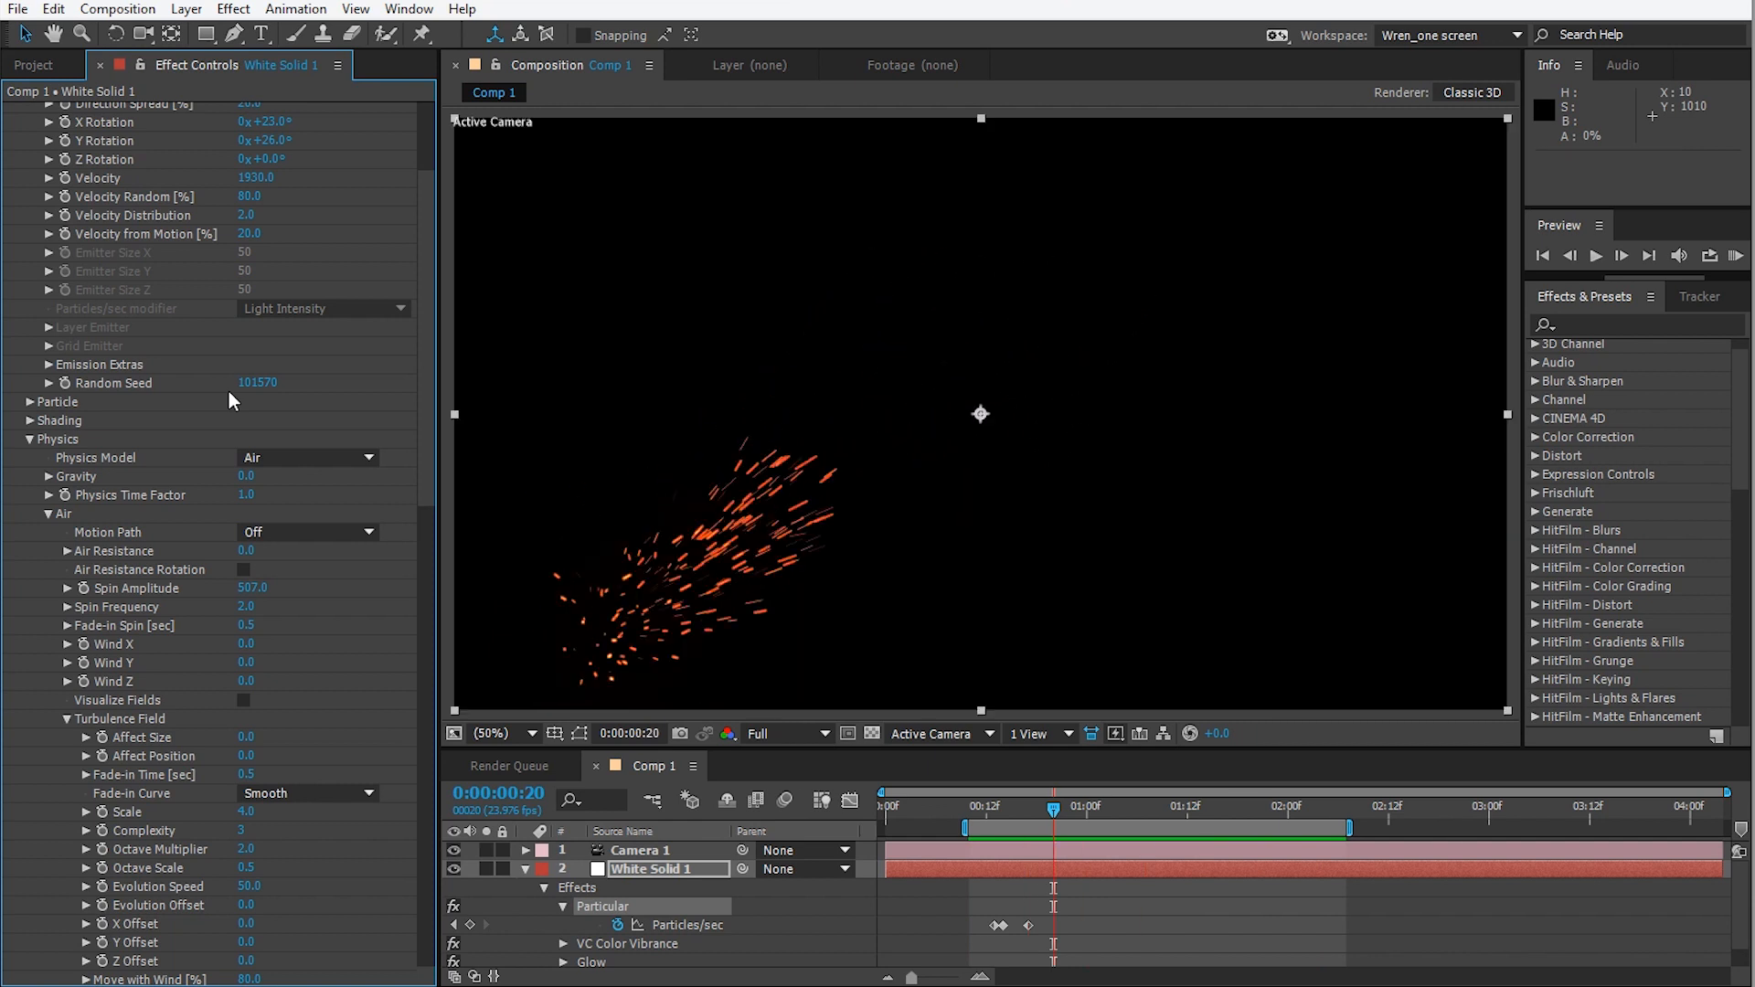
# Raise the turbulence Affect Position to 149 and Affect Size to 14, and preview the burst.
pyautogui.scroll(-8, 426, 479)
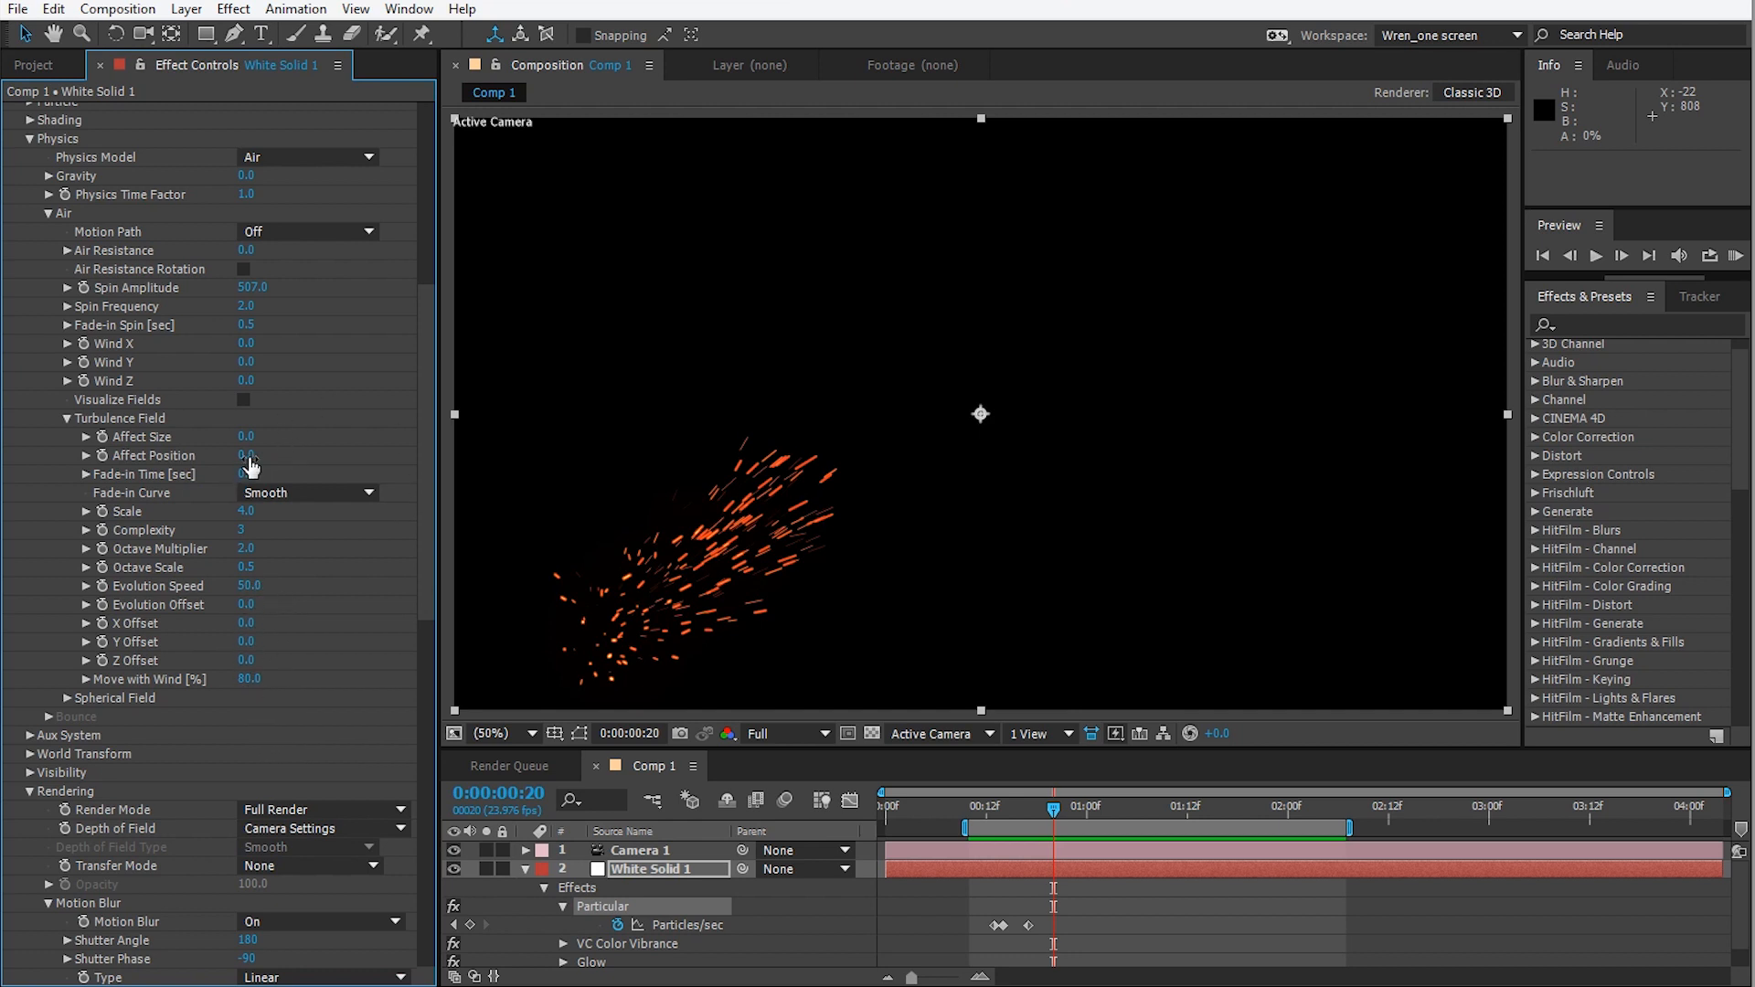
pyautogui.moveTo(251, 454); pyautogui.dragTo(392, 458)
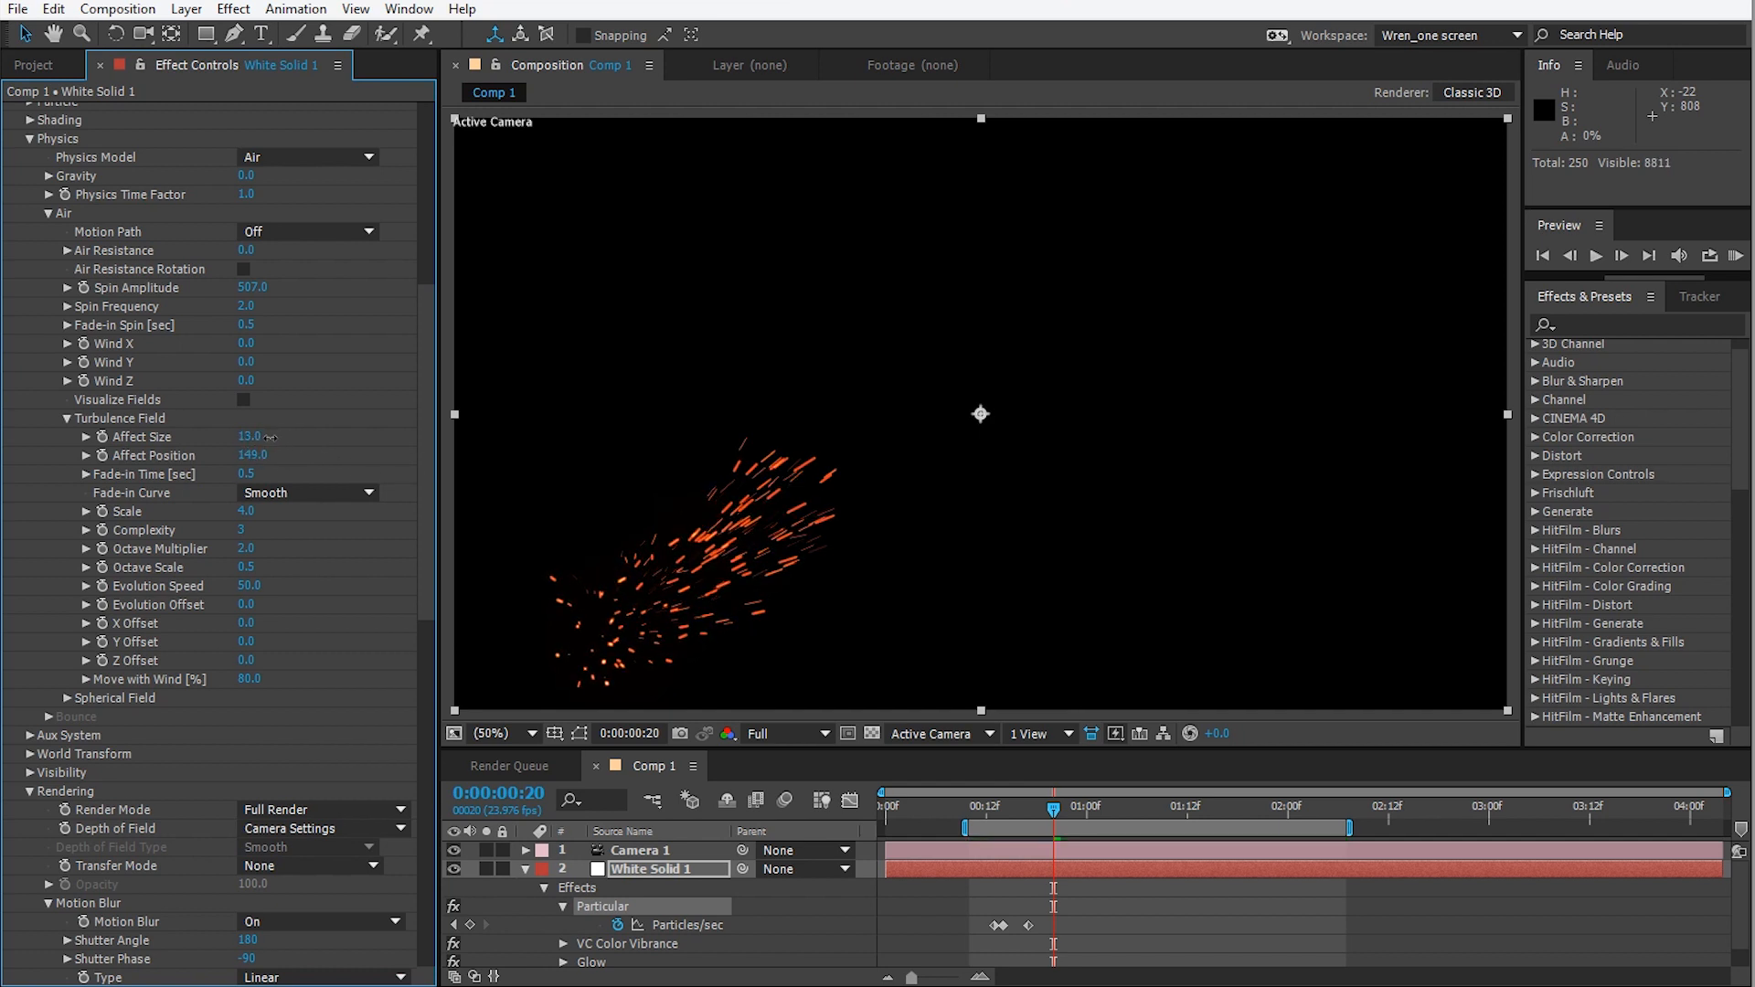
pyautogui.moveTo(270, 437)
pyautogui.mouseDown()
pyautogui.moveTo(568, 445)
pyautogui.moveTo(284, 459)
pyautogui.mouseUp()
pyautogui.scroll(3, 430, 552)
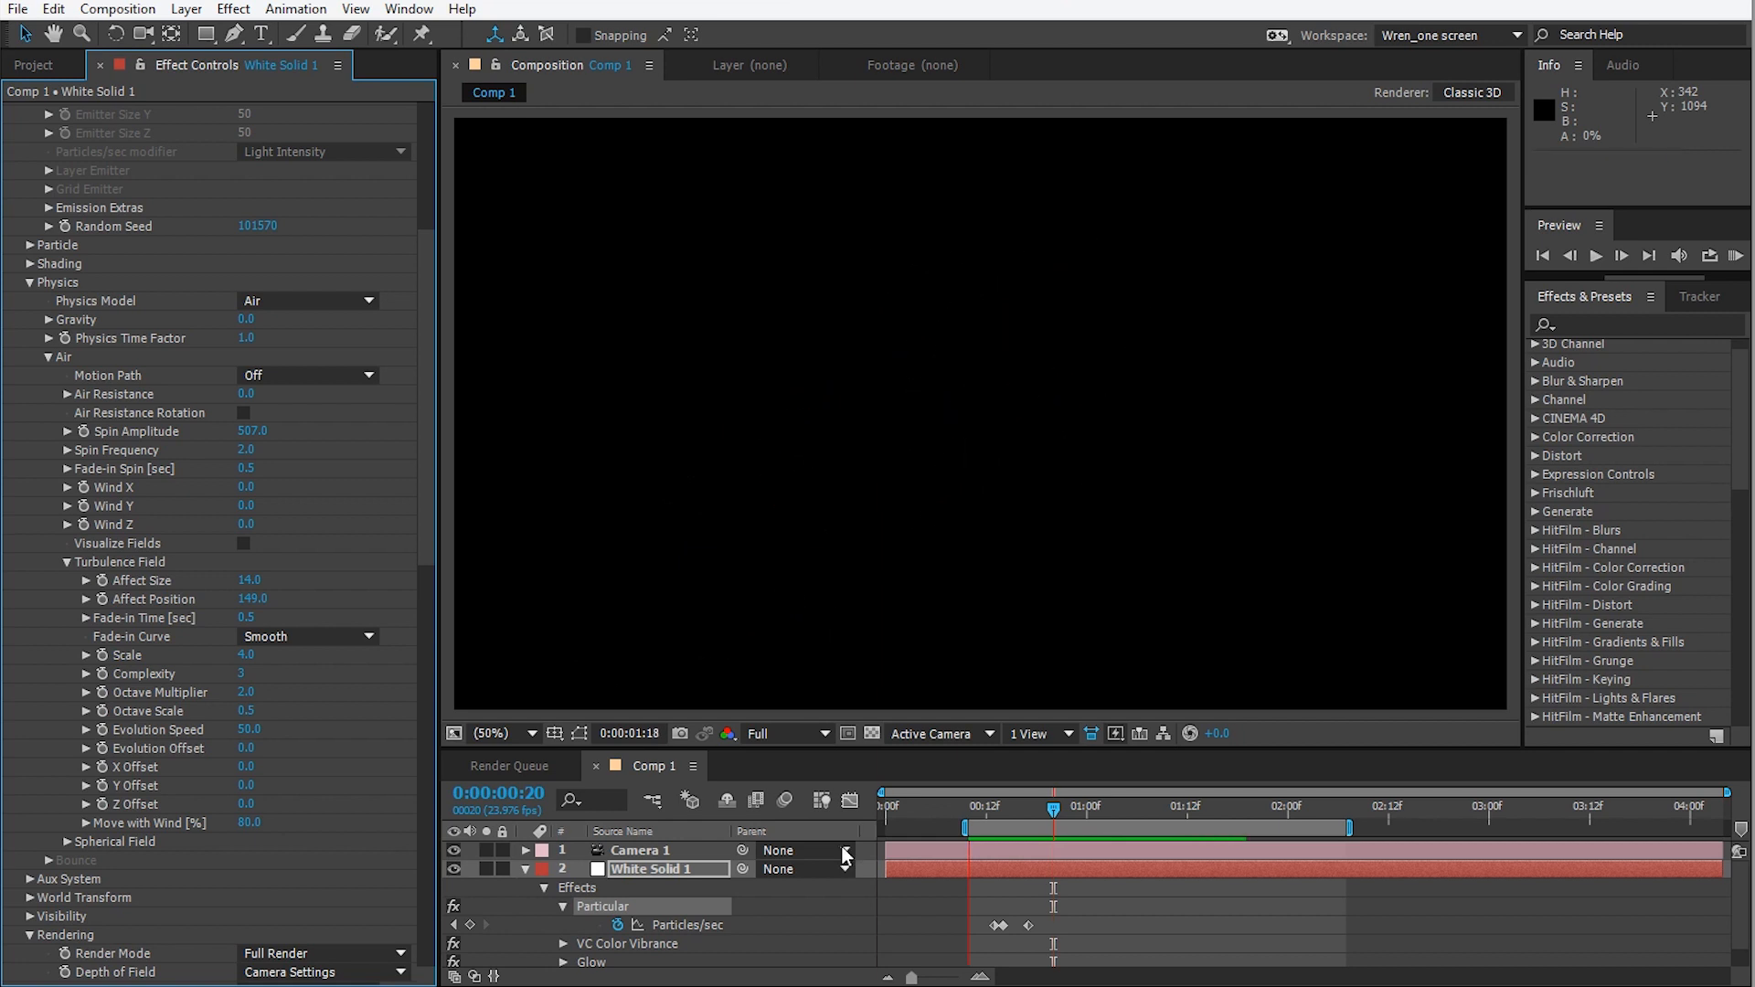
pyautogui.press('space')
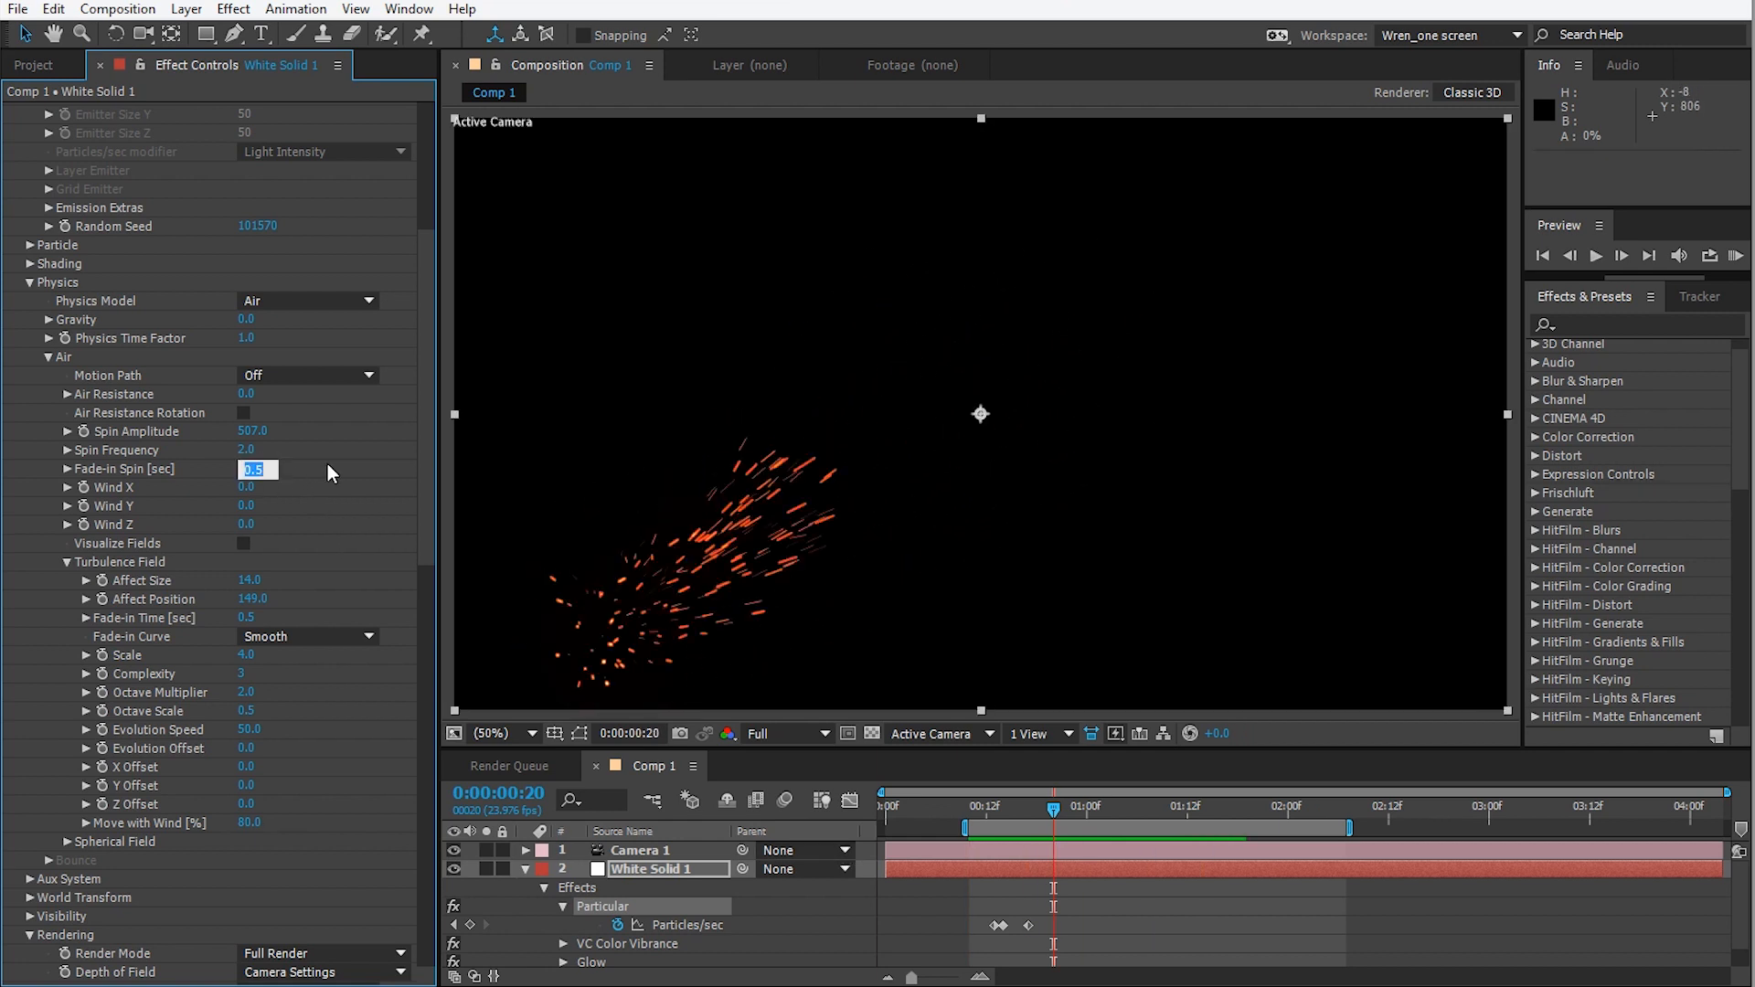
# Set Fade-in Spin to 0 and the Random Seed to 101640, and preview the burst.
pyautogui.write('0')
pyautogui.press('Return')
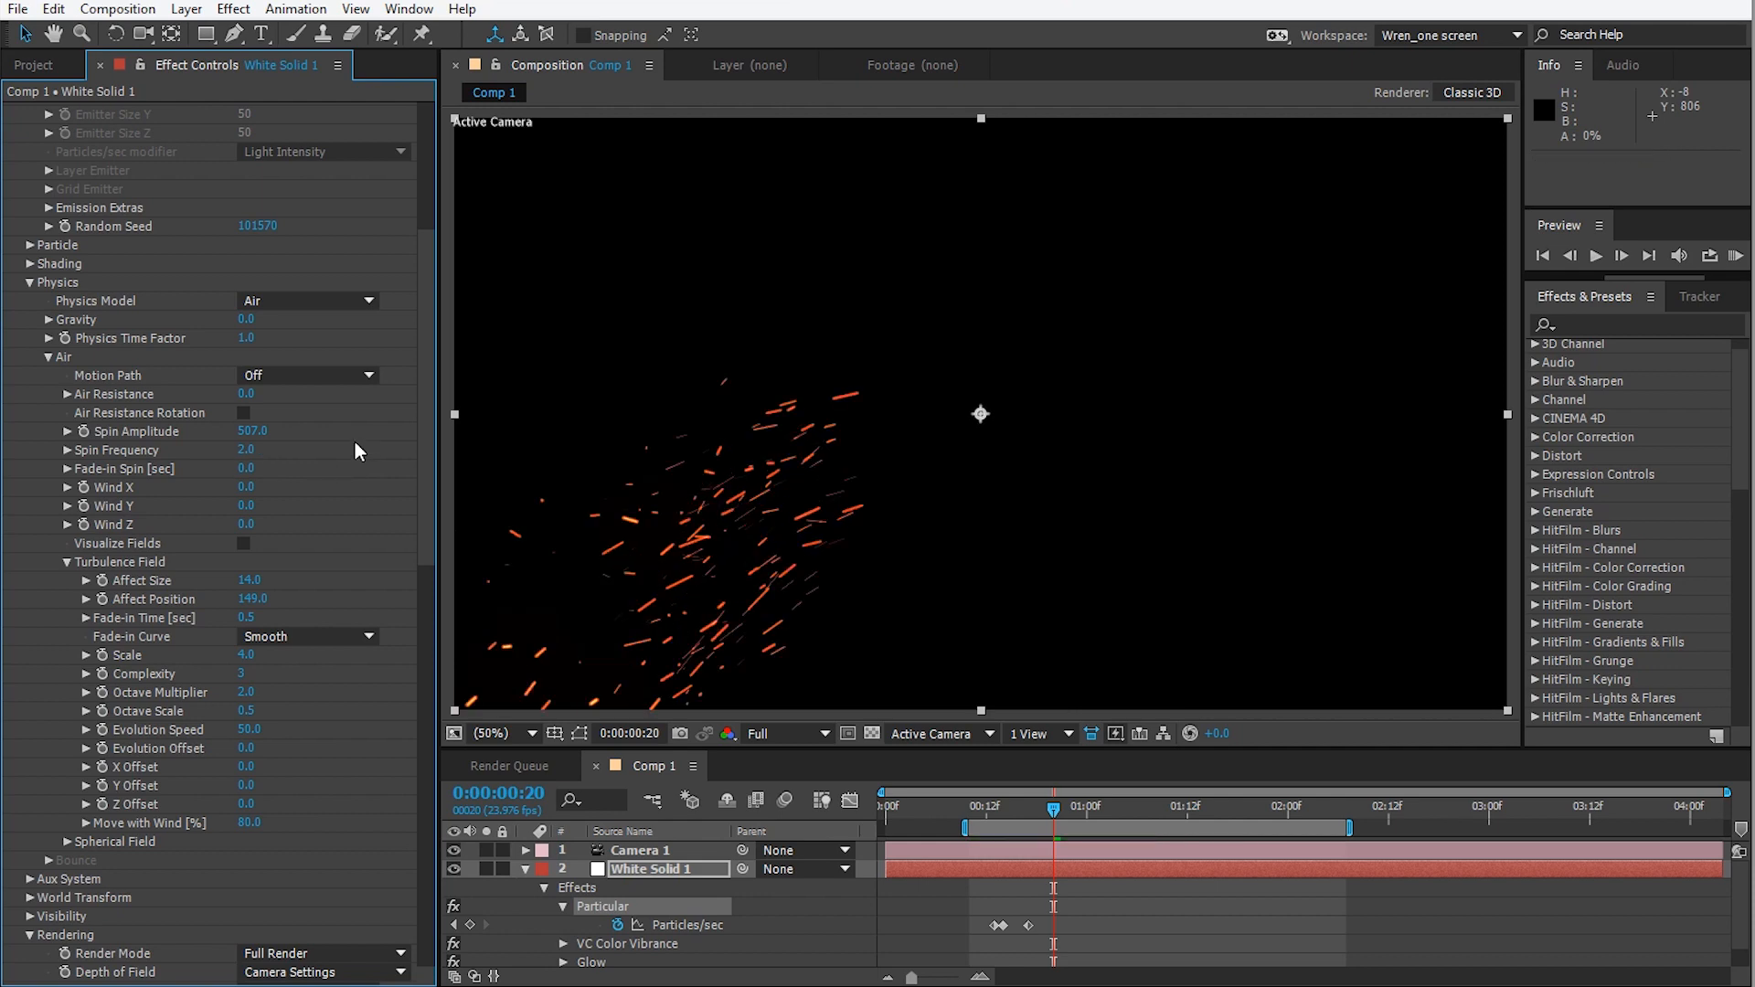
pyautogui.moveTo(260, 227); pyautogui.dragTo(272, 228)
pyautogui.press('space')
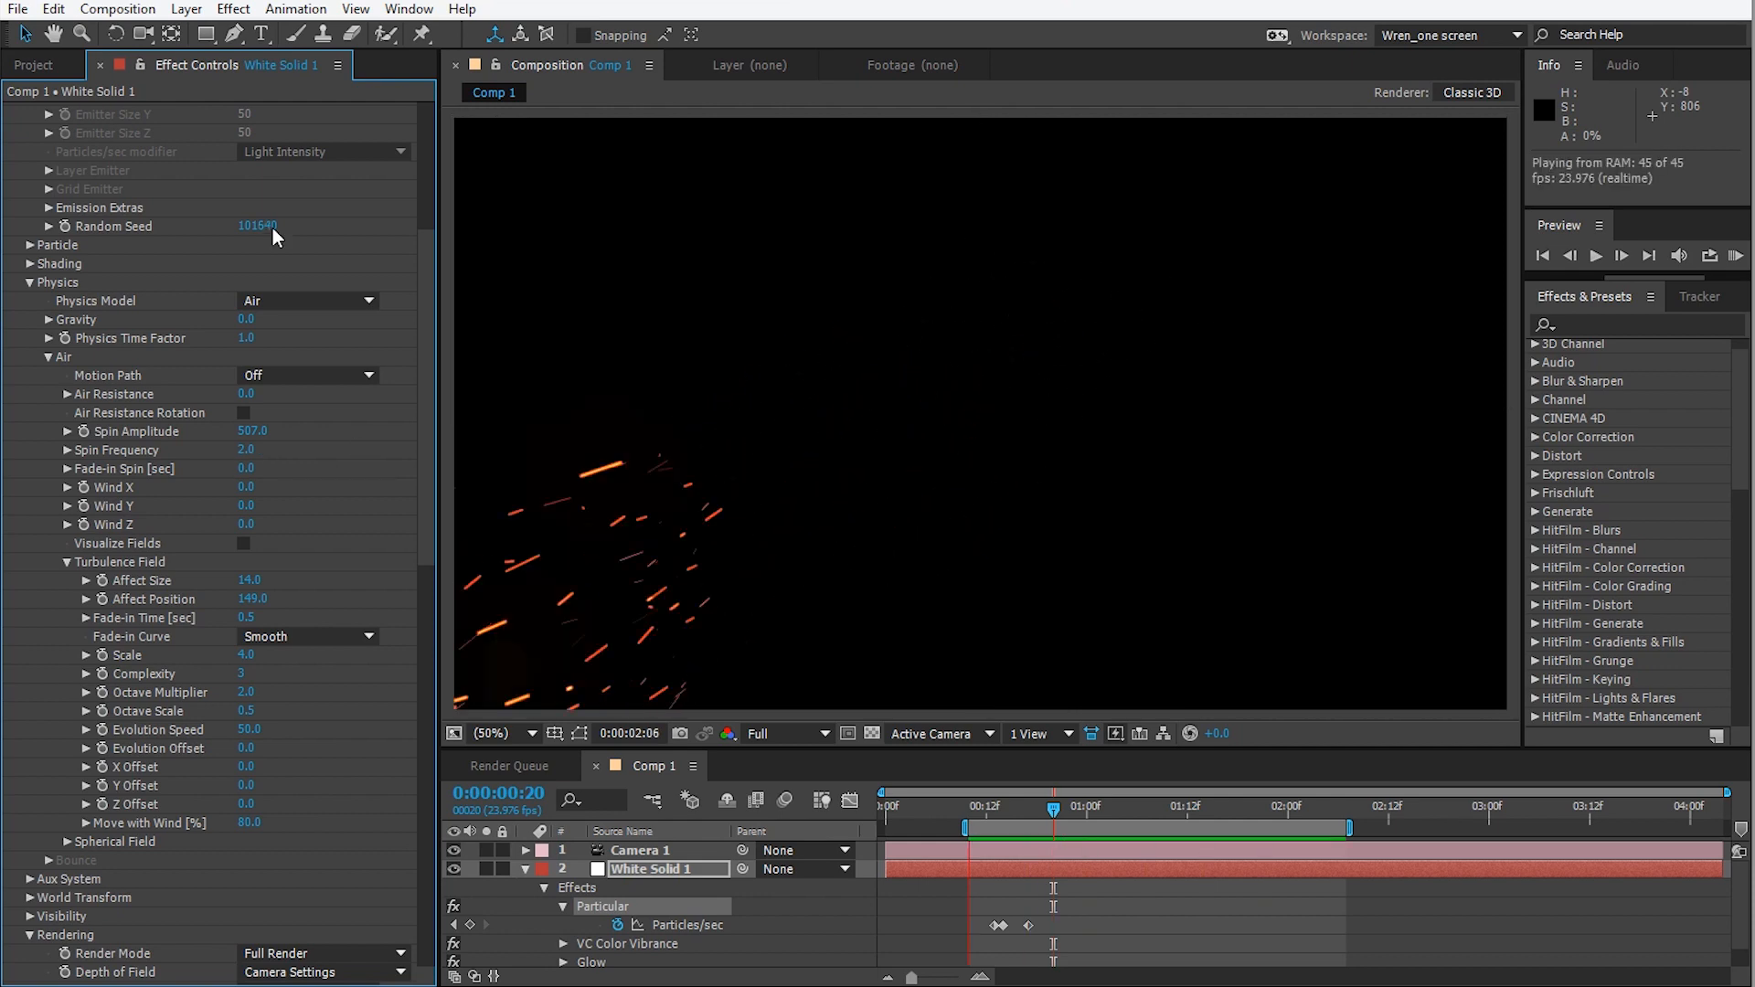
pyautogui.press('space')
# Move the emitter into the frame at Position XY 534, 632 and preview the burst.
pyautogui.scroll(5, 366, 417)
pyautogui.scroll(1, 366, 417)
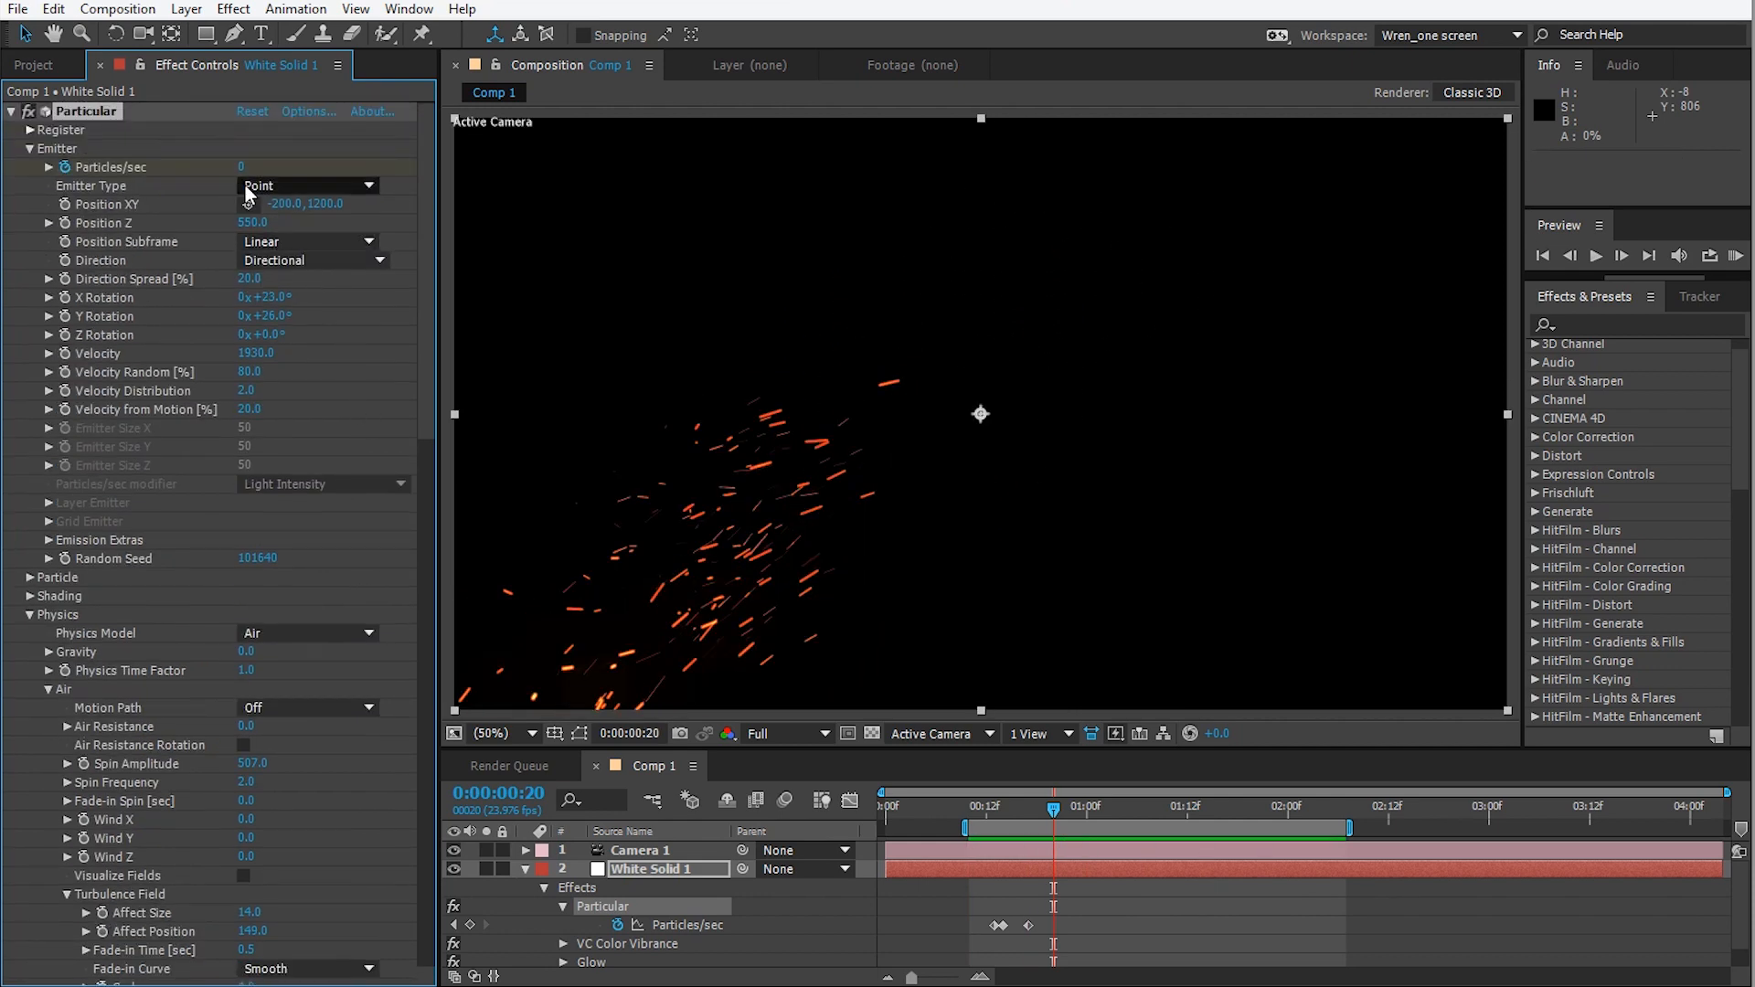
pyautogui.click(247, 204)
pyautogui.click(880, 557)
pyautogui.moveTo(885, 559); pyautogui.dragTo(750, 468)
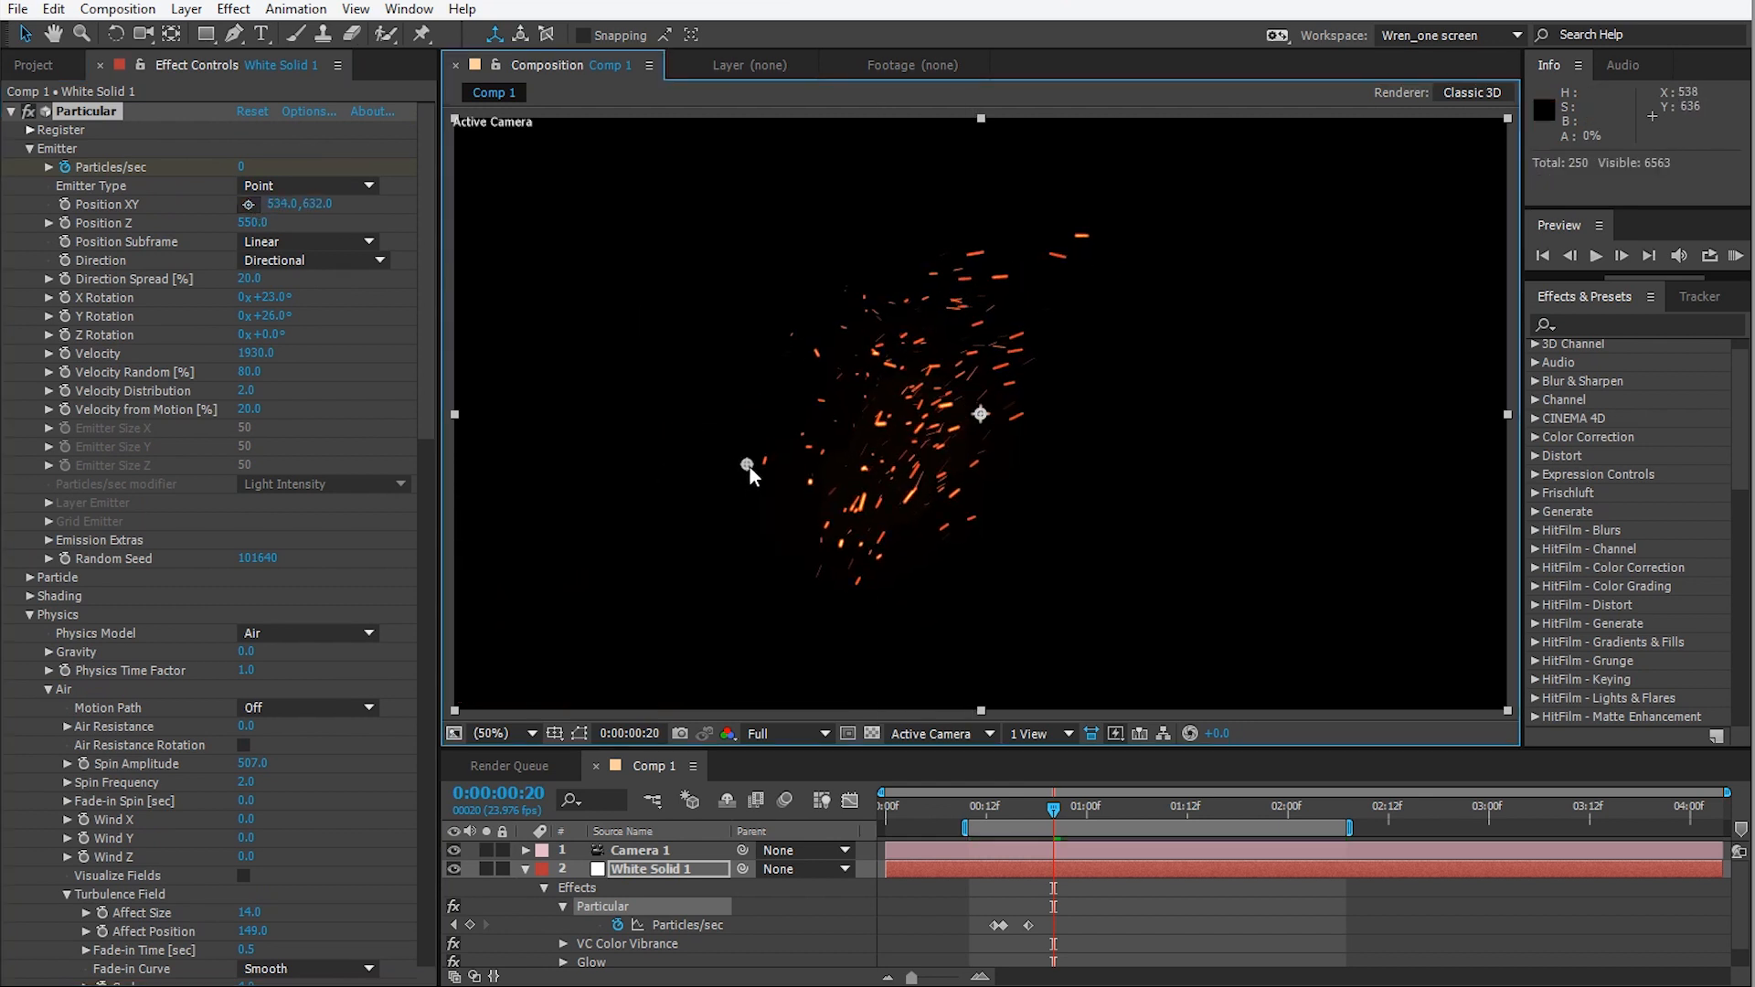
pyautogui.press('space')
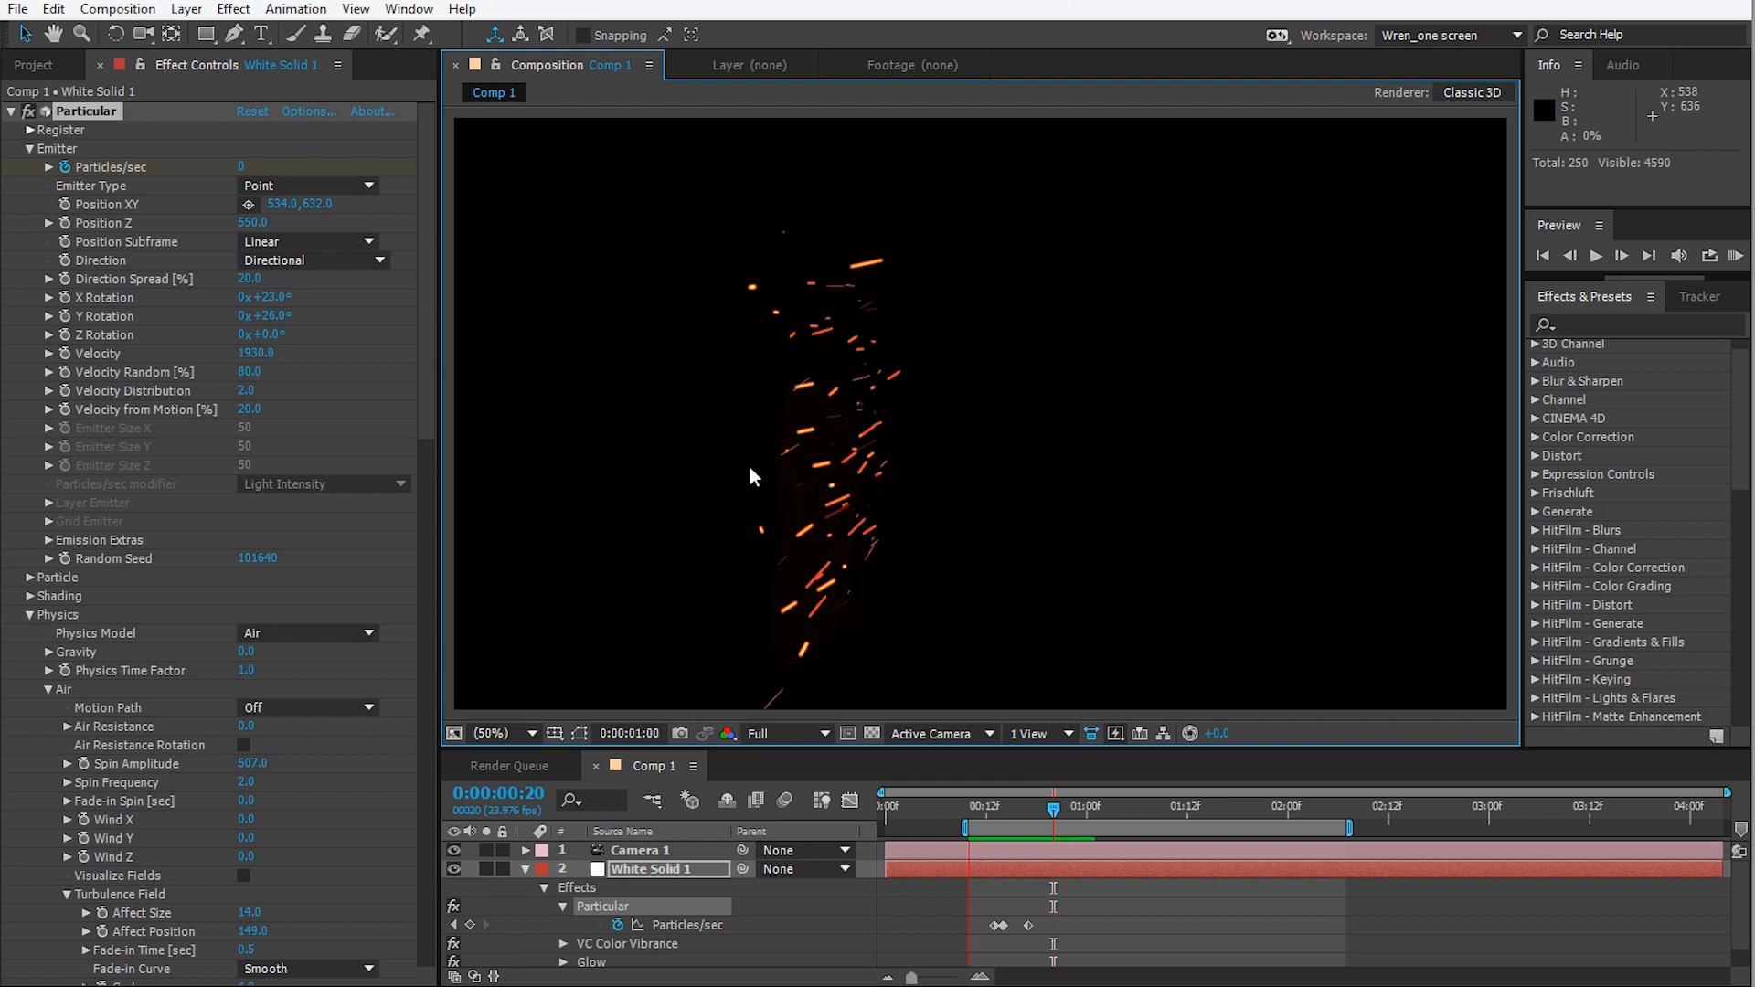
pyautogui.press('space')
# Set Fade-in Spin to 0.2 and move the emitter to Position XY 440, 642, checking the early burst frames.
pyautogui.click(987, 808)
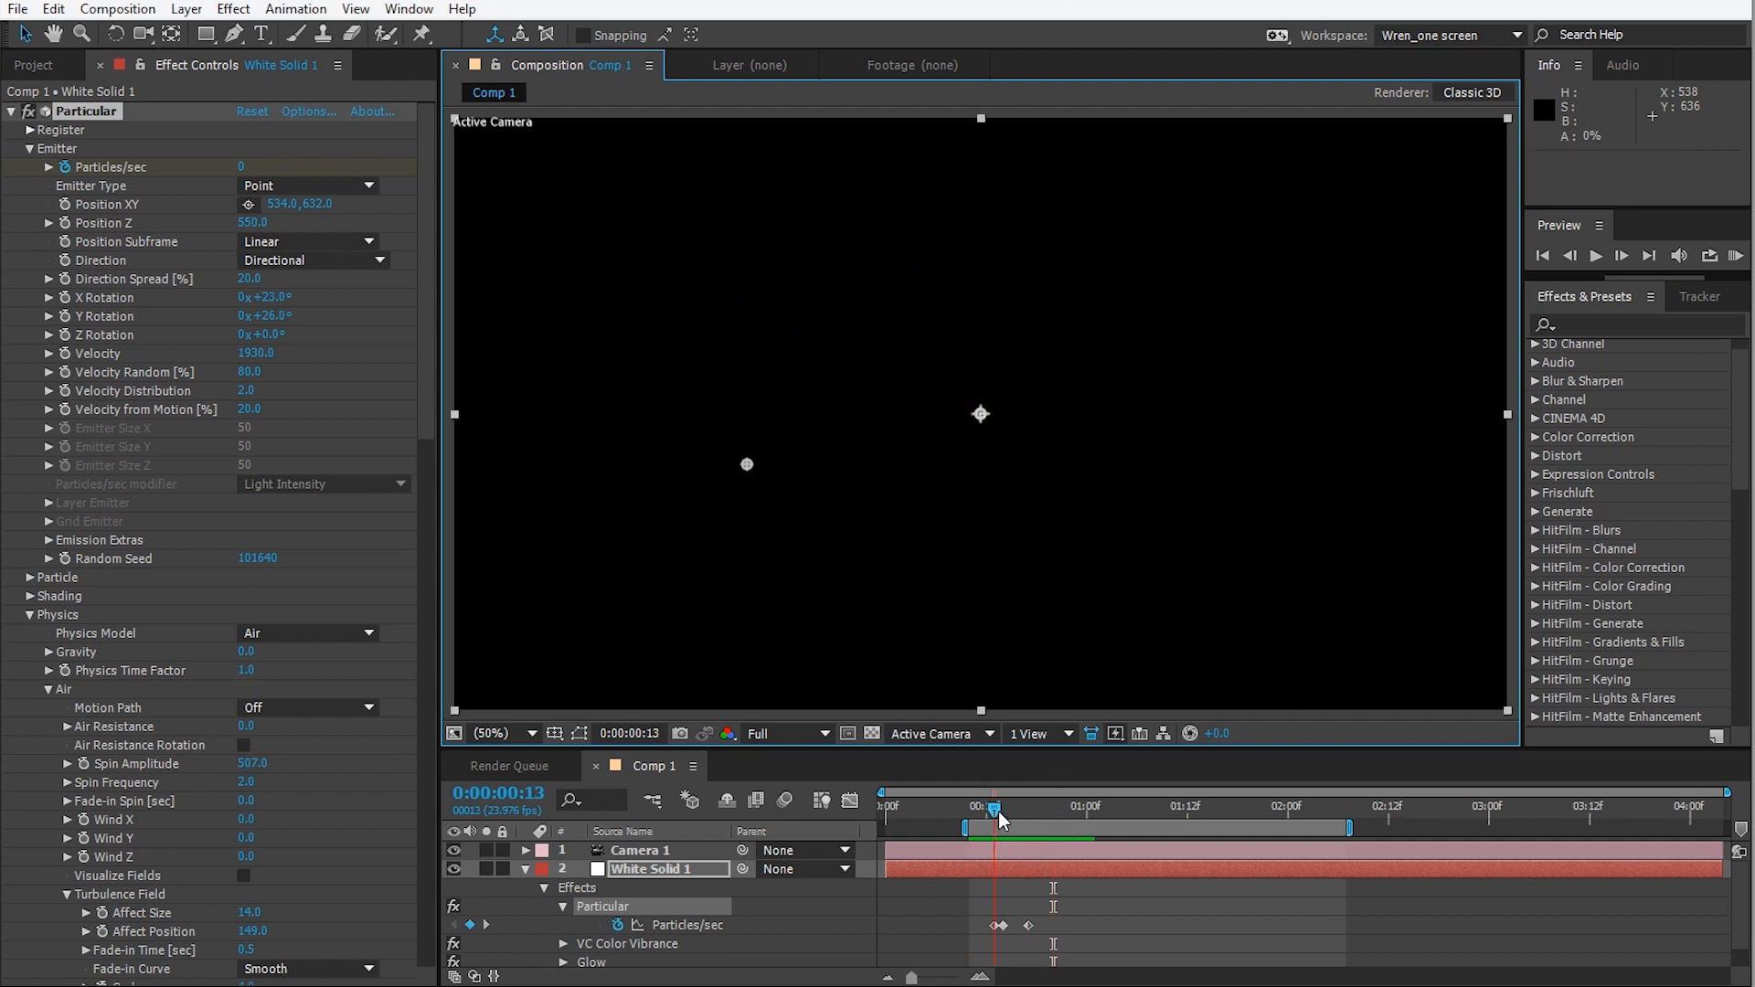
pyautogui.moveTo(1006, 813); pyautogui.dragTo(1012, 810)
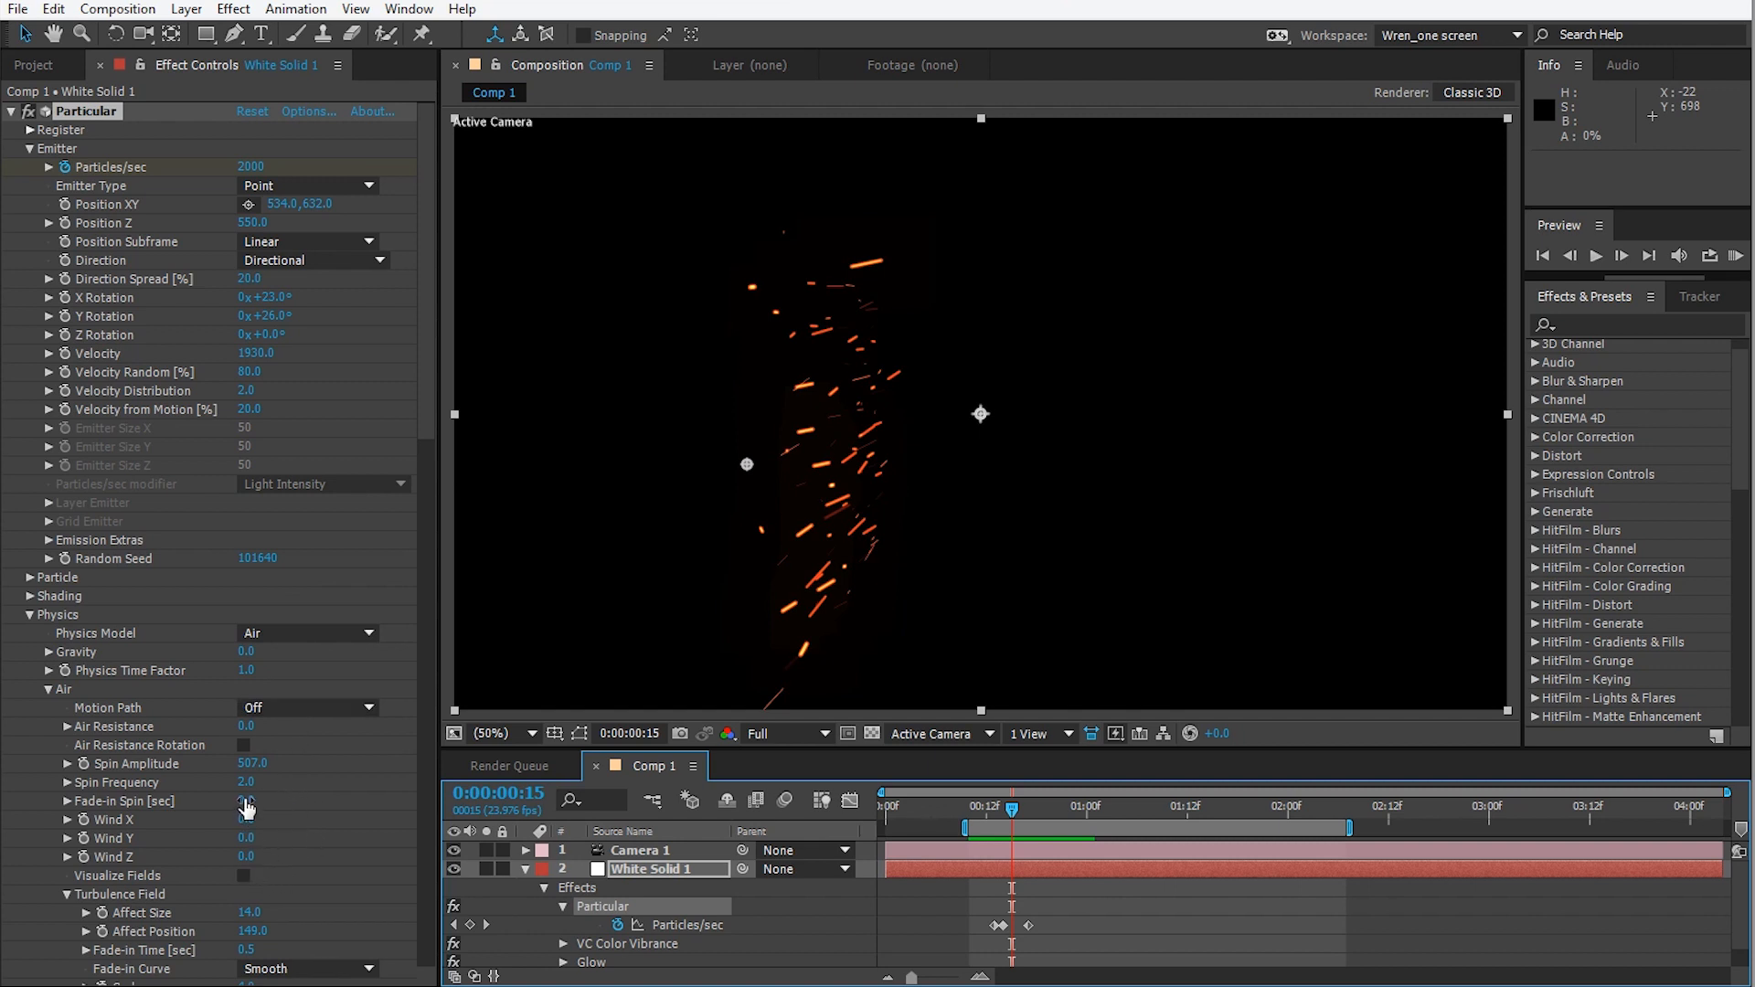
pyautogui.moveTo(245, 801); pyautogui.dragTo(265, 801)
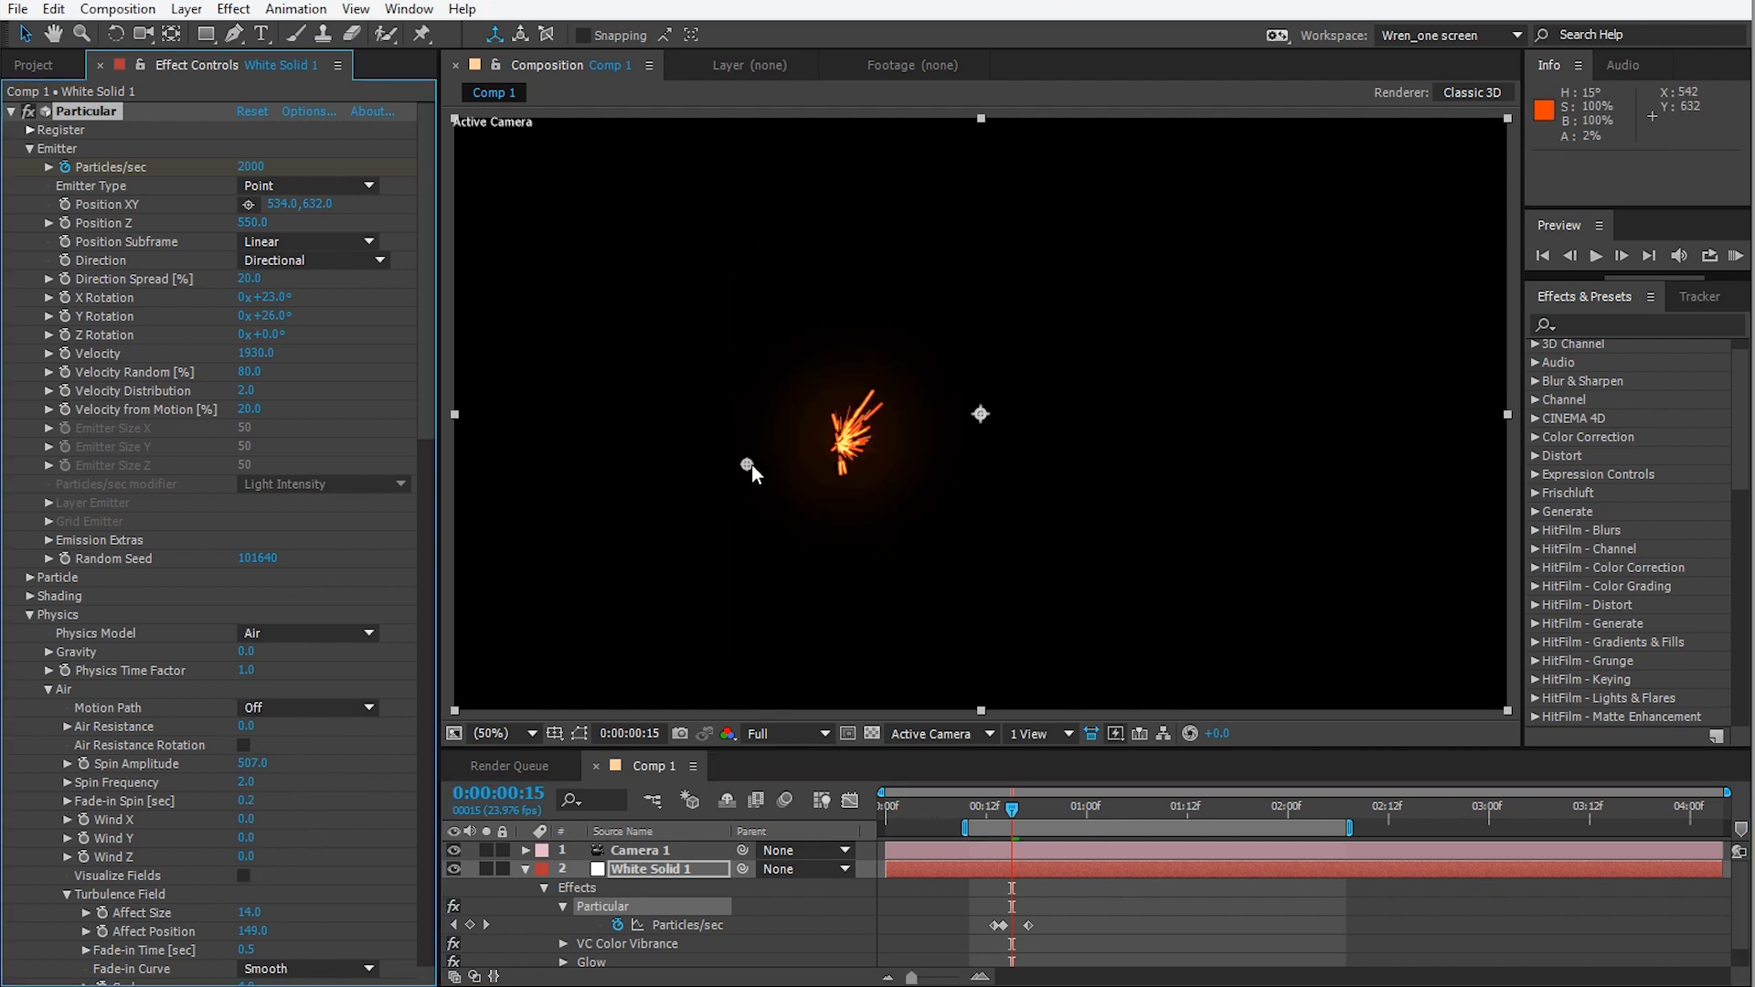
pyautogui.moveTo(747, 465); pyautogui.dragTo(695, 470)
pyautogui.moveTo(1006, 810)
pyautogui.mouseDown()
pyautogui.moveTo(1071, 811)
pyautogui.moveTo(1023, 826)
pyautogui.mouseUp()
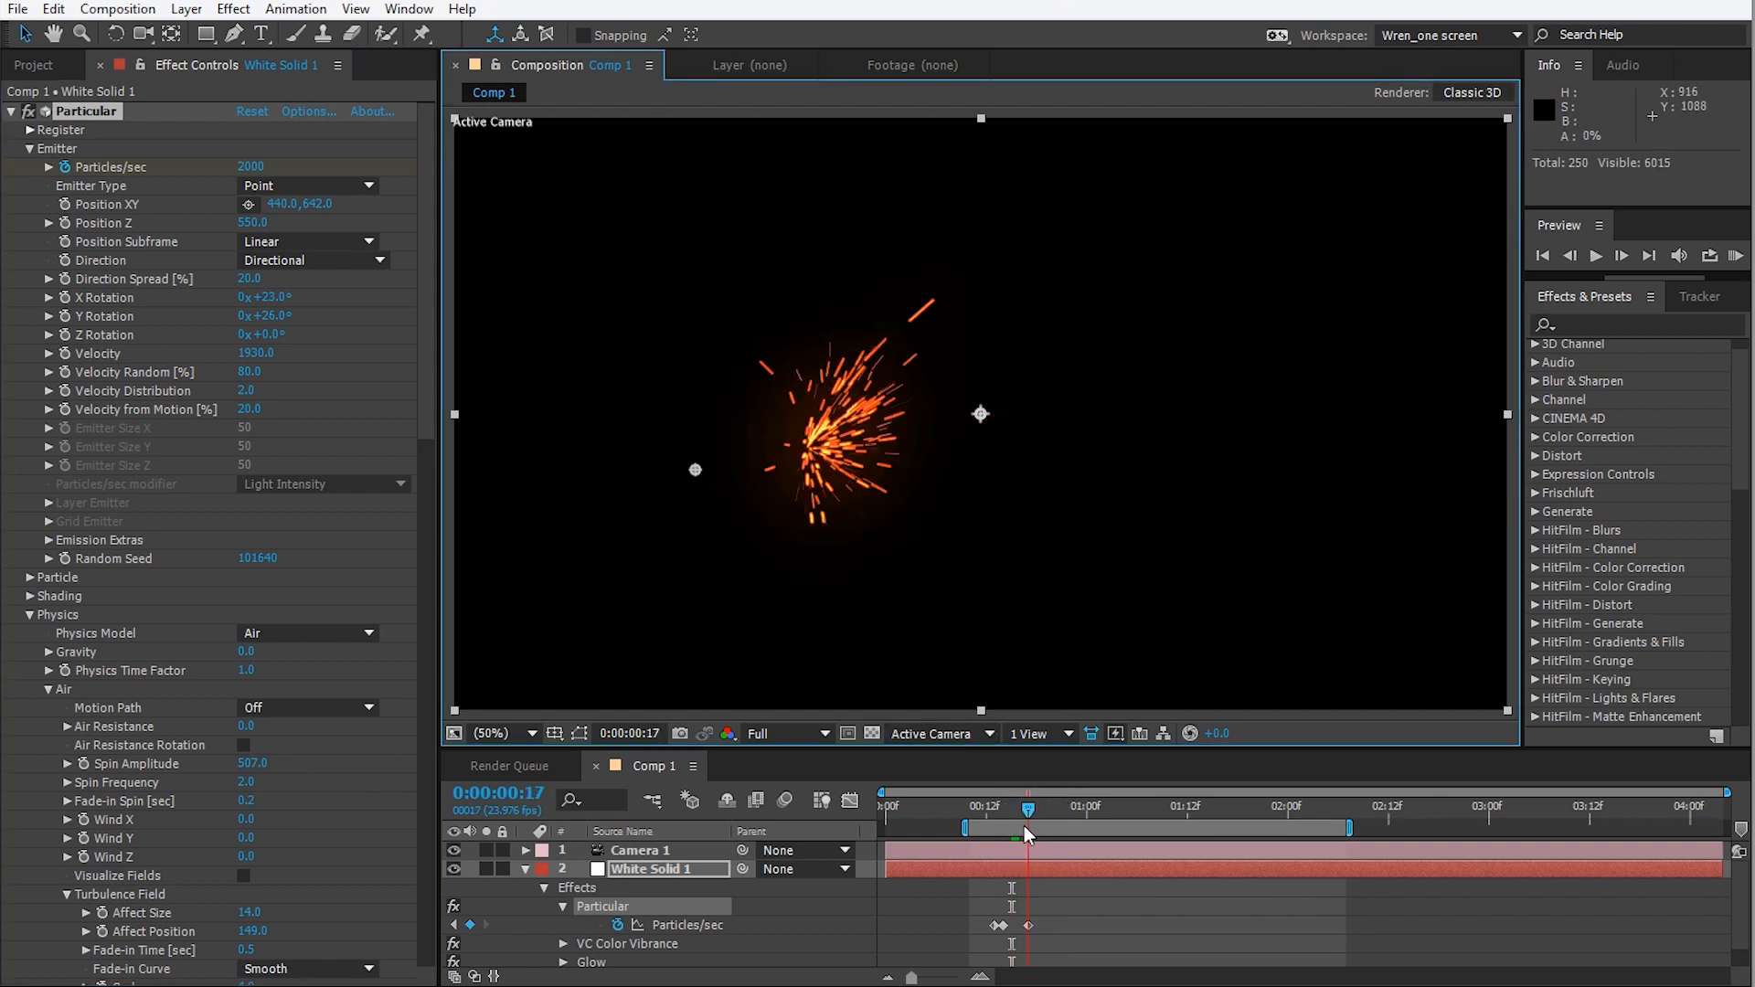
# Move the last Particles/sec keyframe to about 0:00:01:19, set the Random Seed to 101870, and preview the longer emission.
pyautogui.moveTo(1035, 923); pyautogui.dragTo(1248, 937)
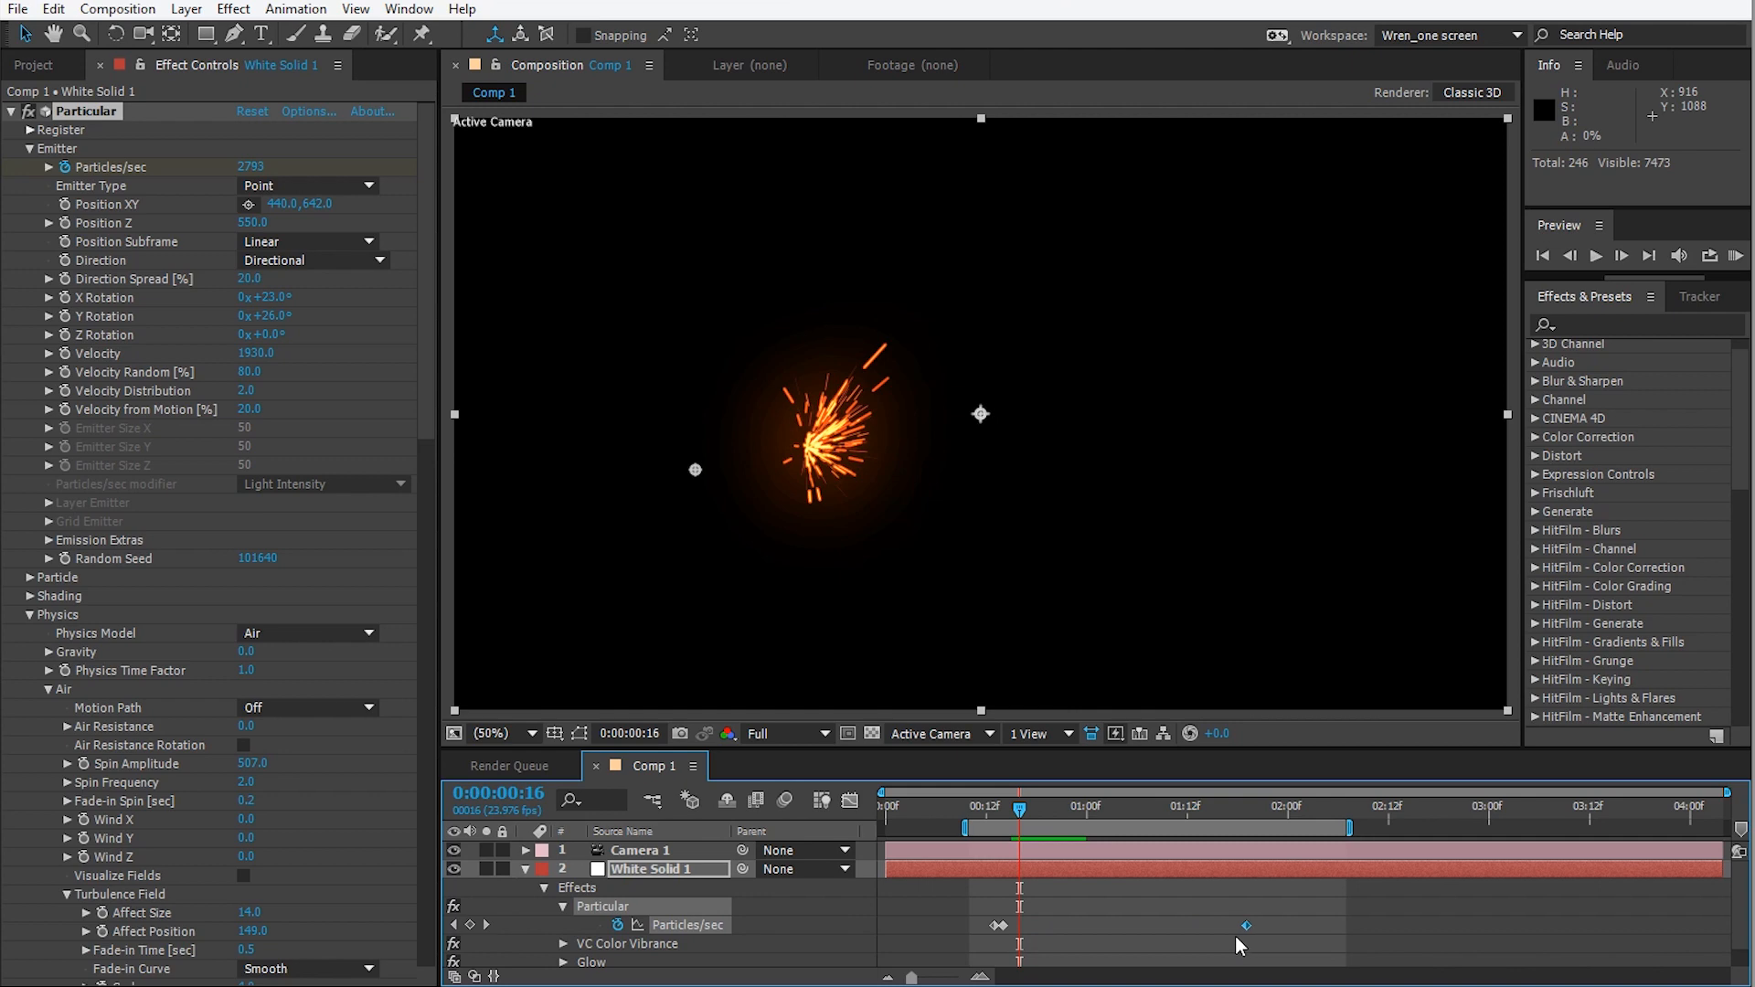
pyautogui.click(279, 560)
pyautogui.moveTo(278, 559); pyautogui.dragTo(489, 560)
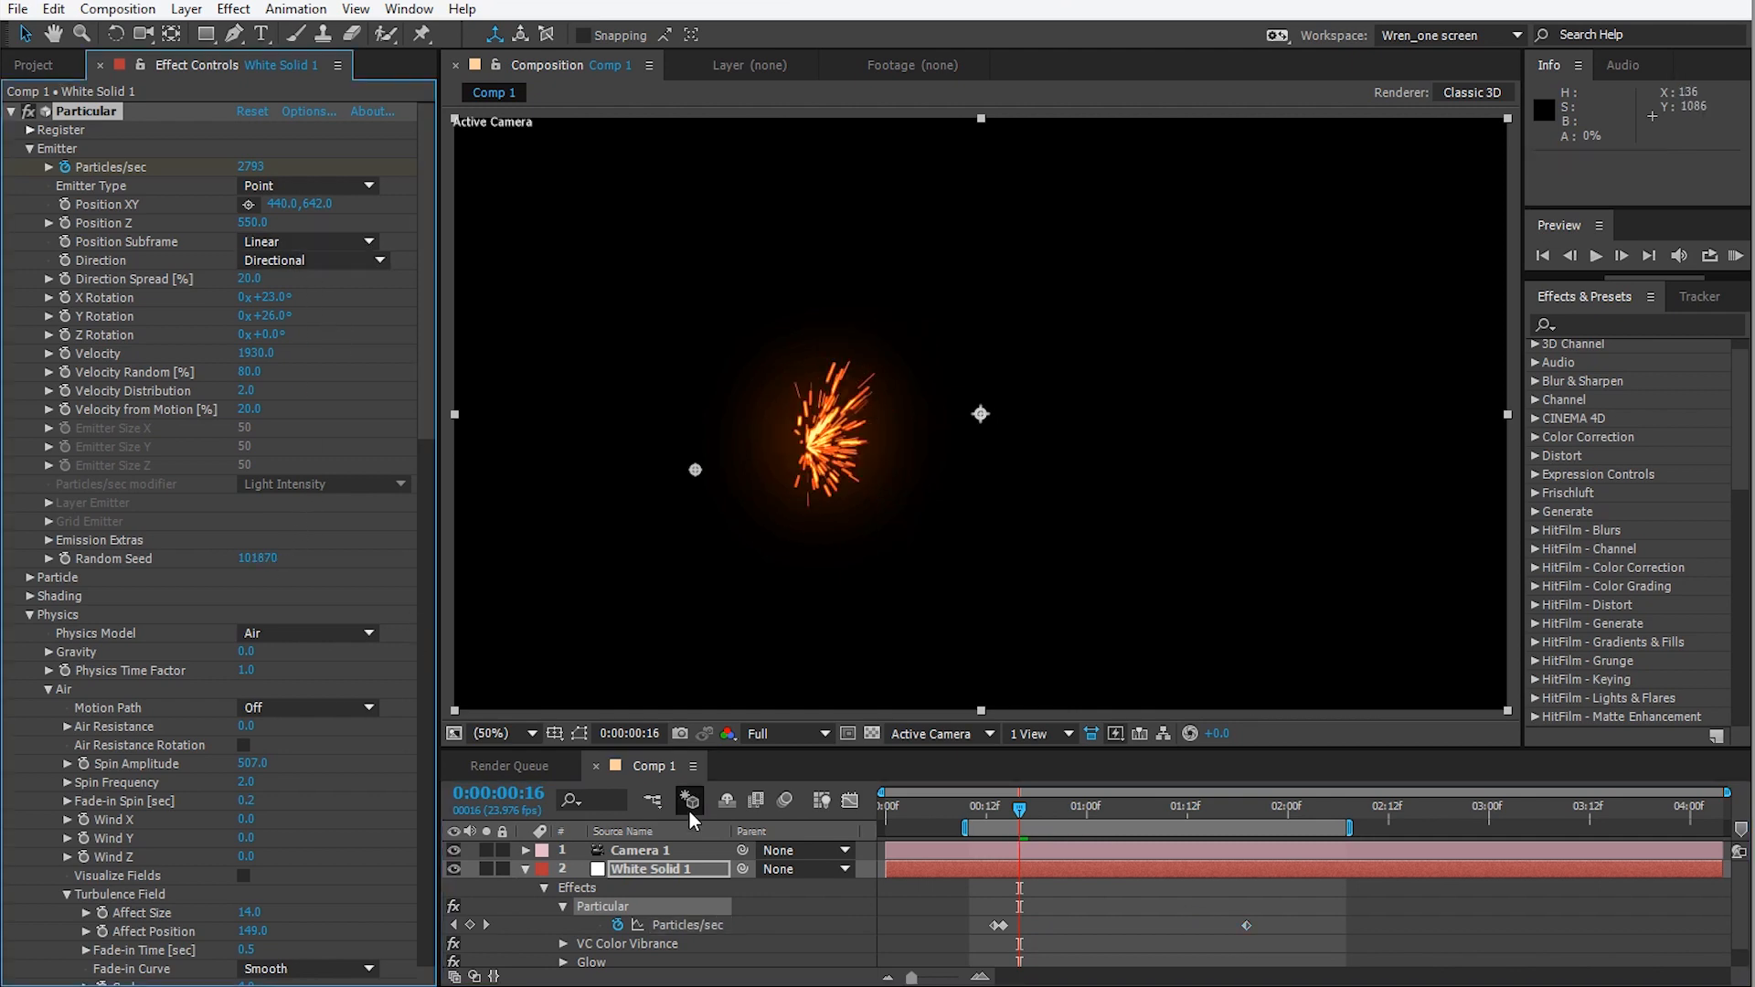
pyautogui.press('space')
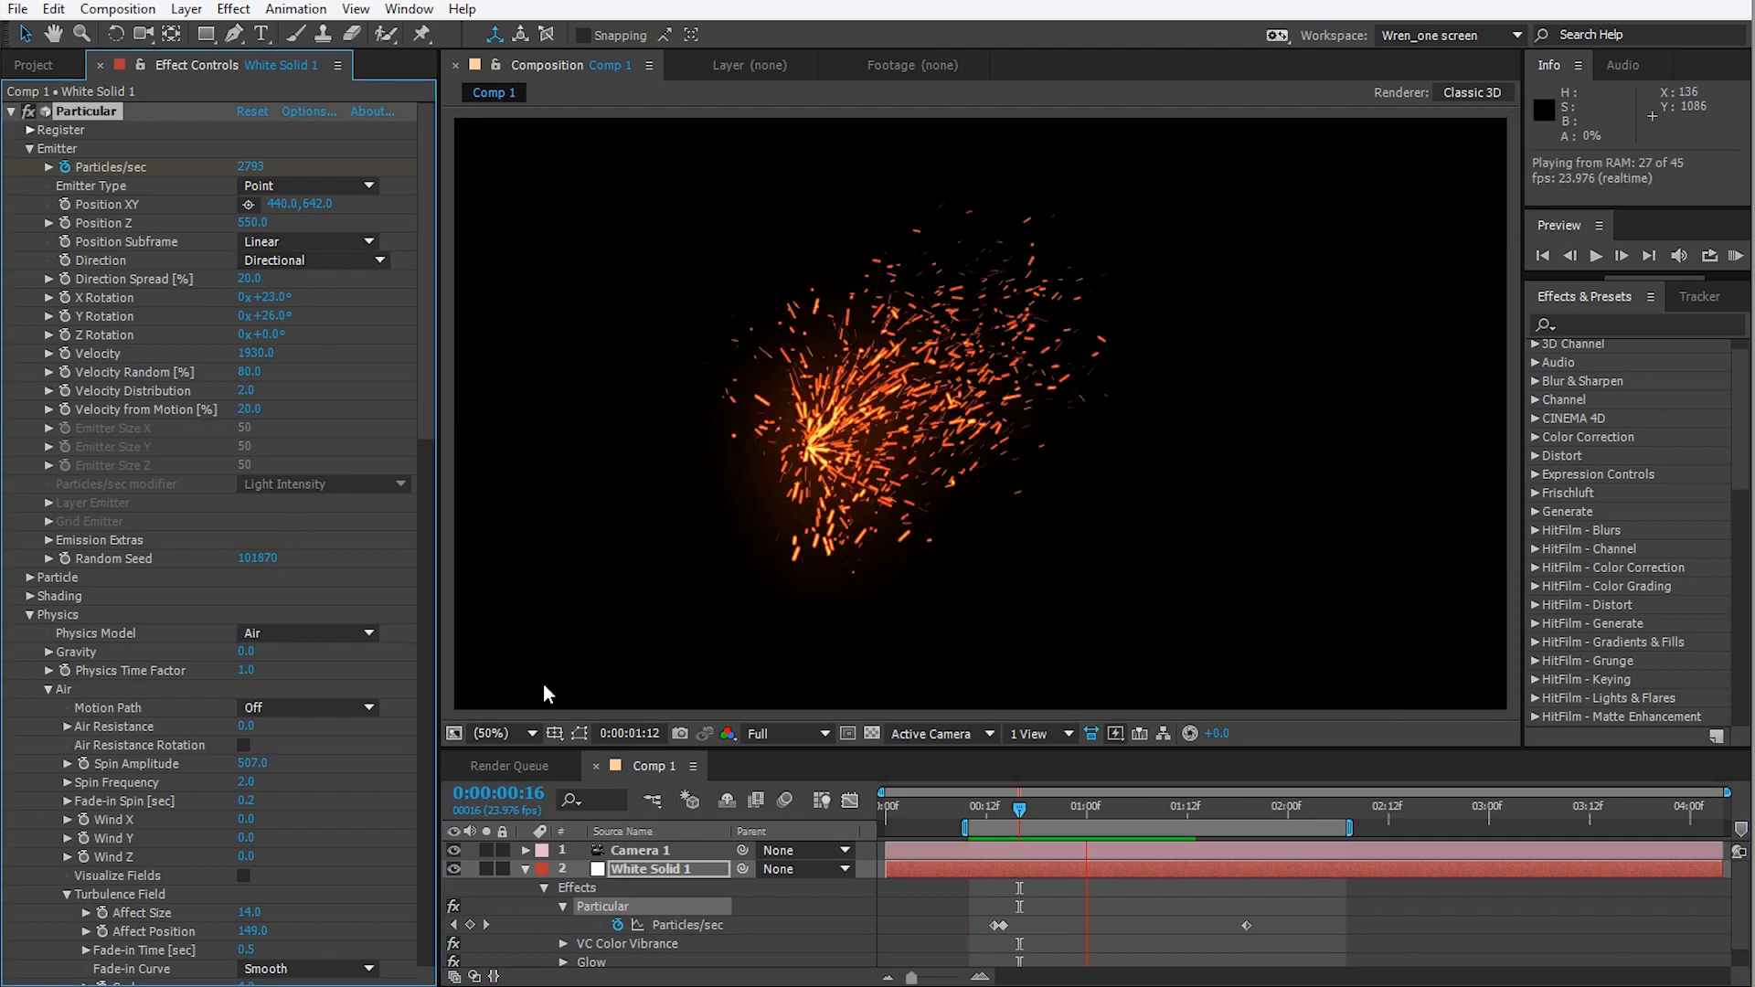
# Try Fade-in Spin at 5 and at 0, previewing the burst for each value.
pyautogui.press('space')
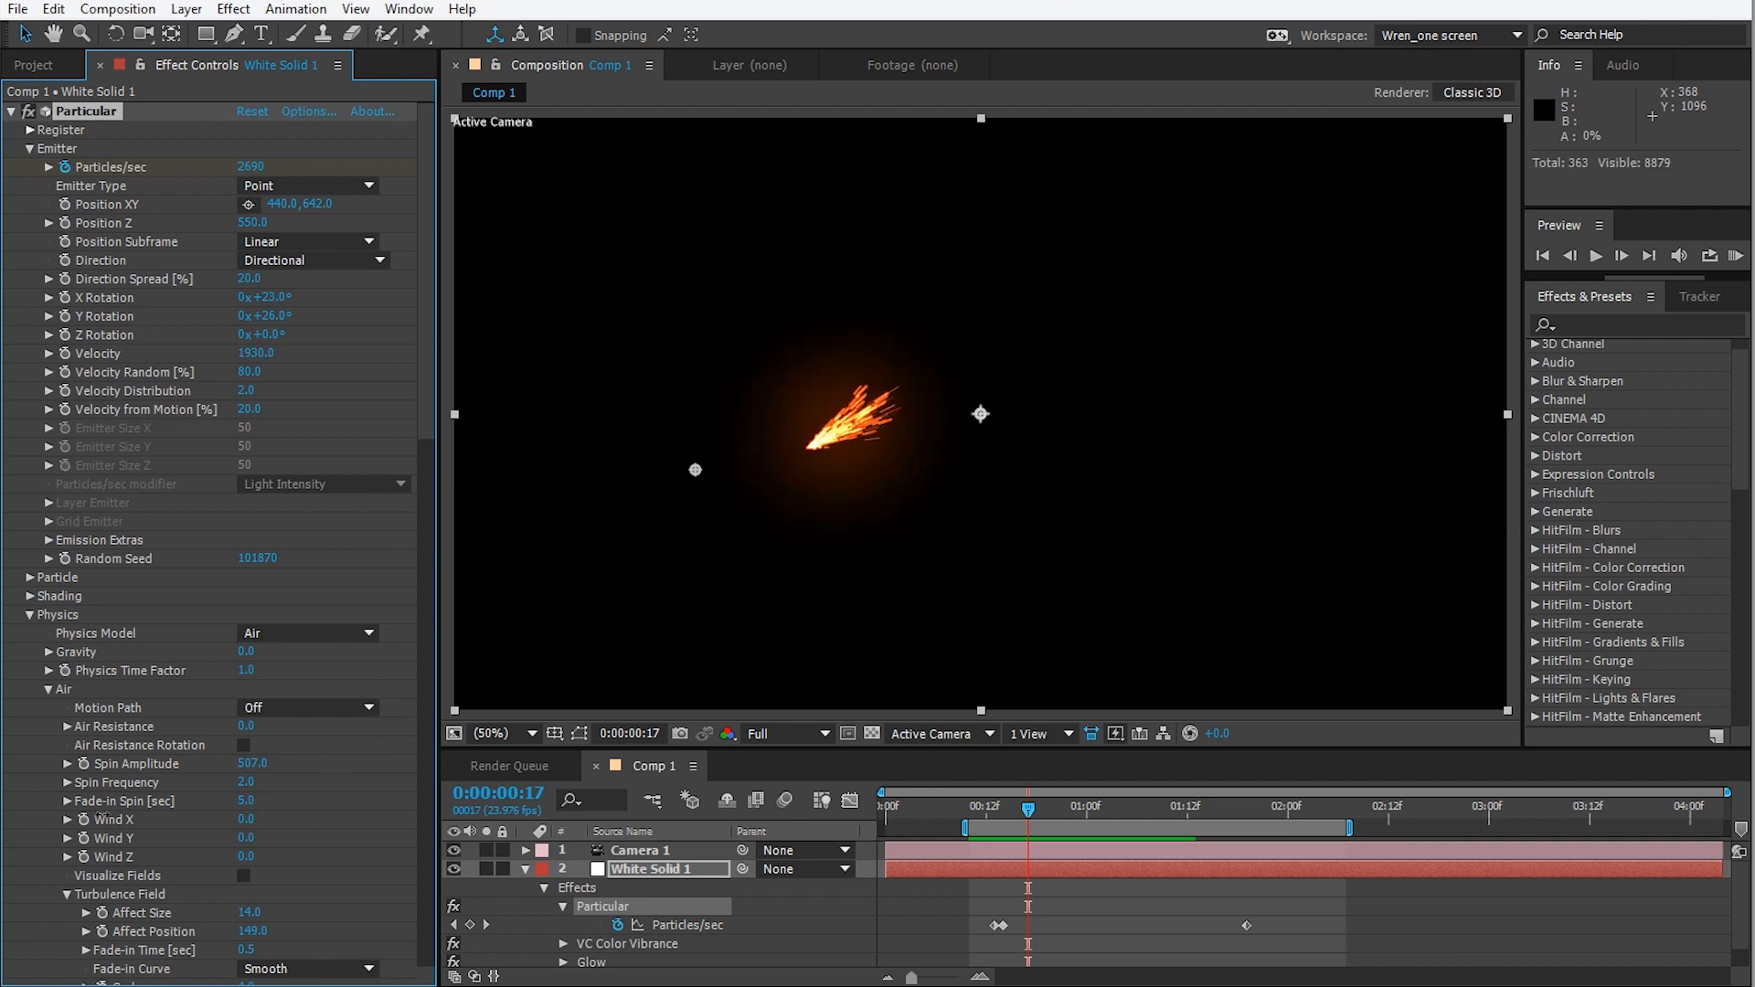
pyautogui.press('space')
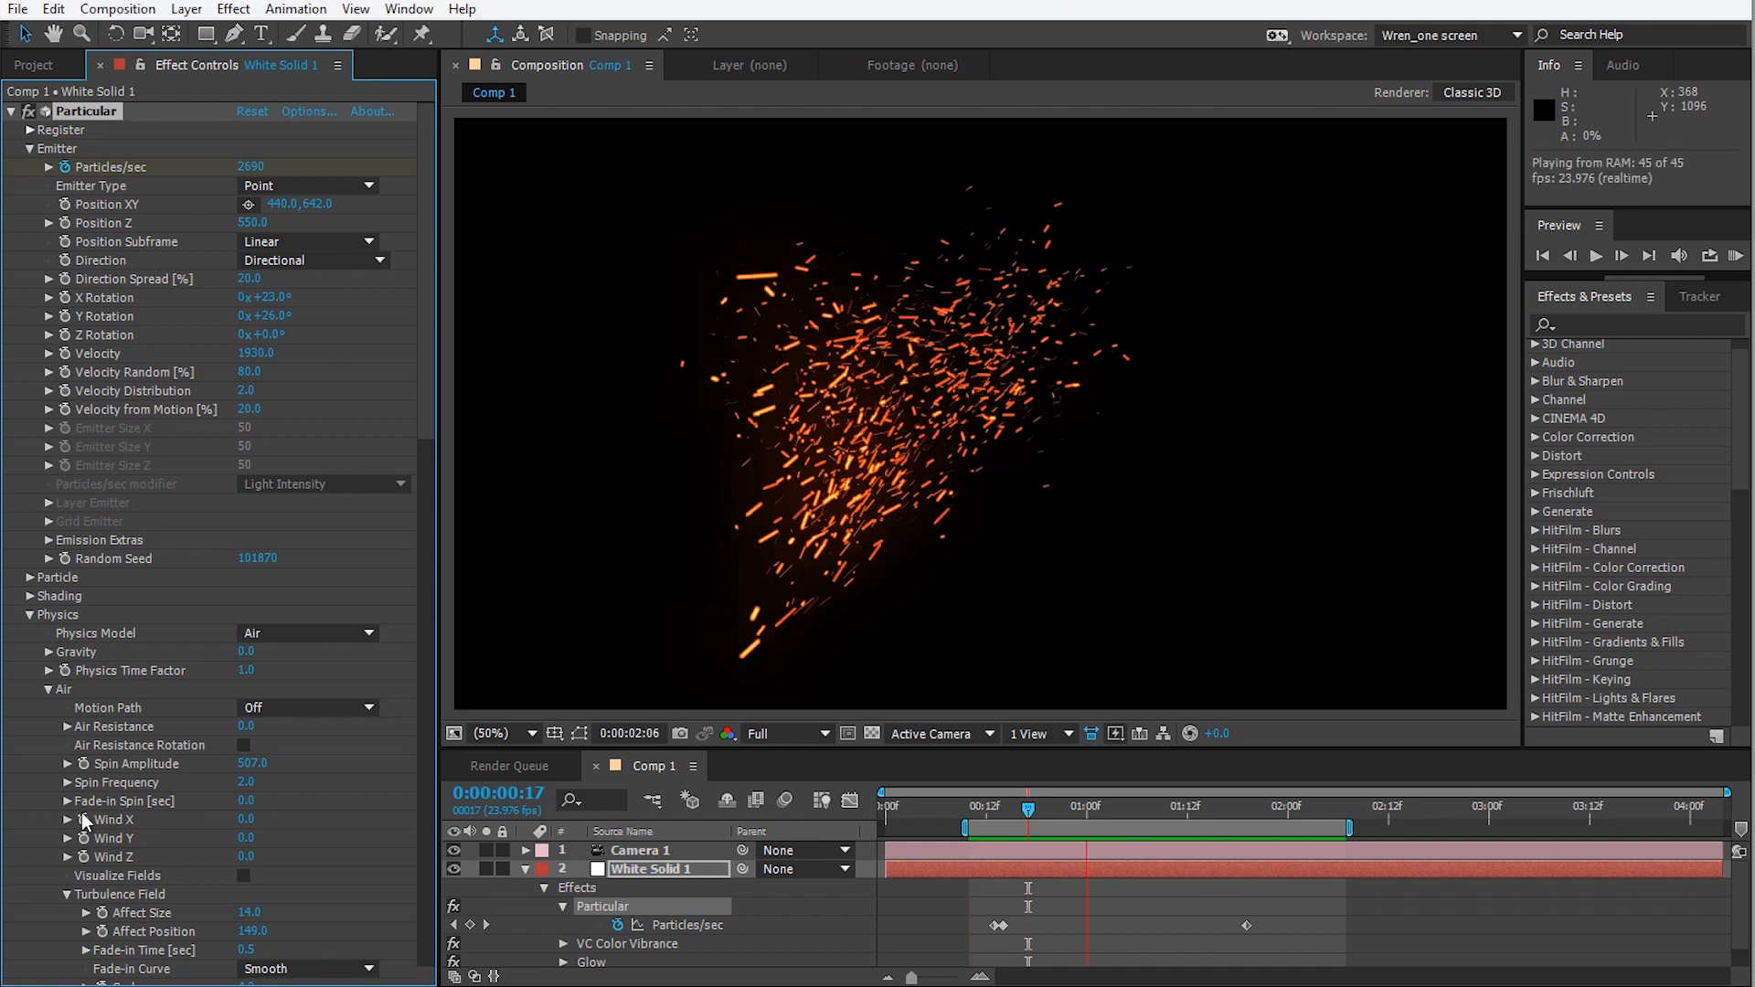
pyautogui.press('space')
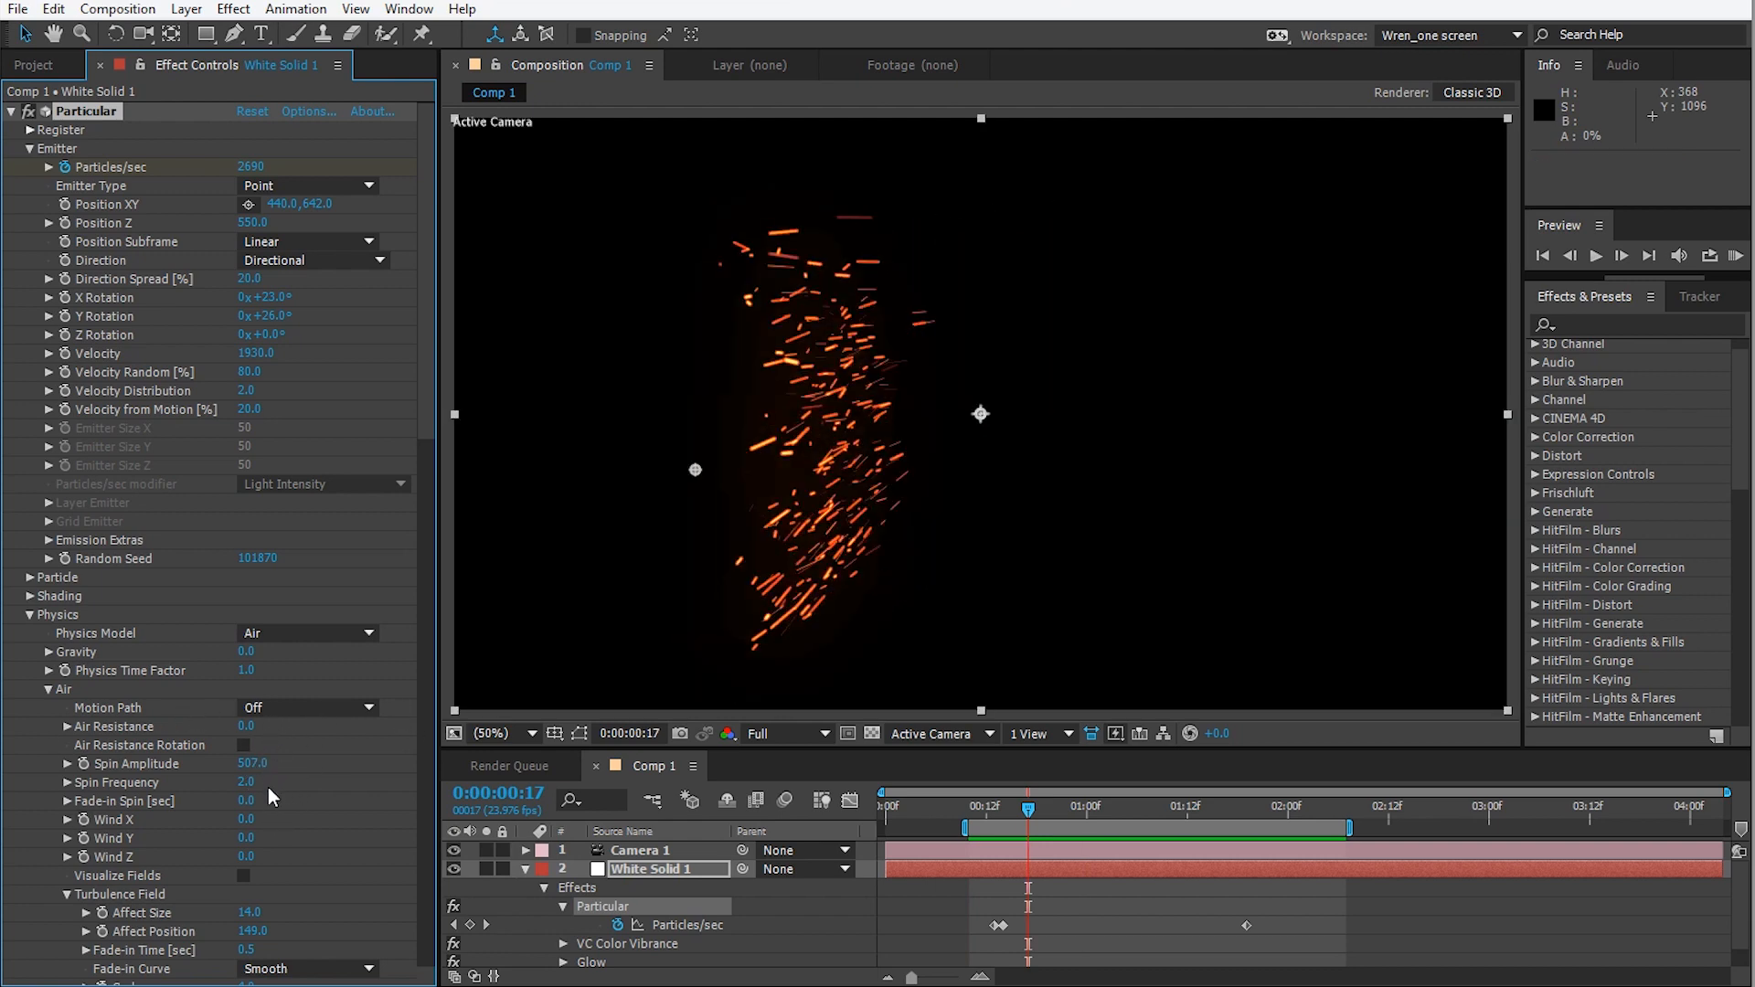
# Set Fade-in Spin to 0.3 and preview the burst.
pyautogui.click(246, 800)
pyautogui.write('5')
pyautogui.press('Return')
pyautogui.press('space')
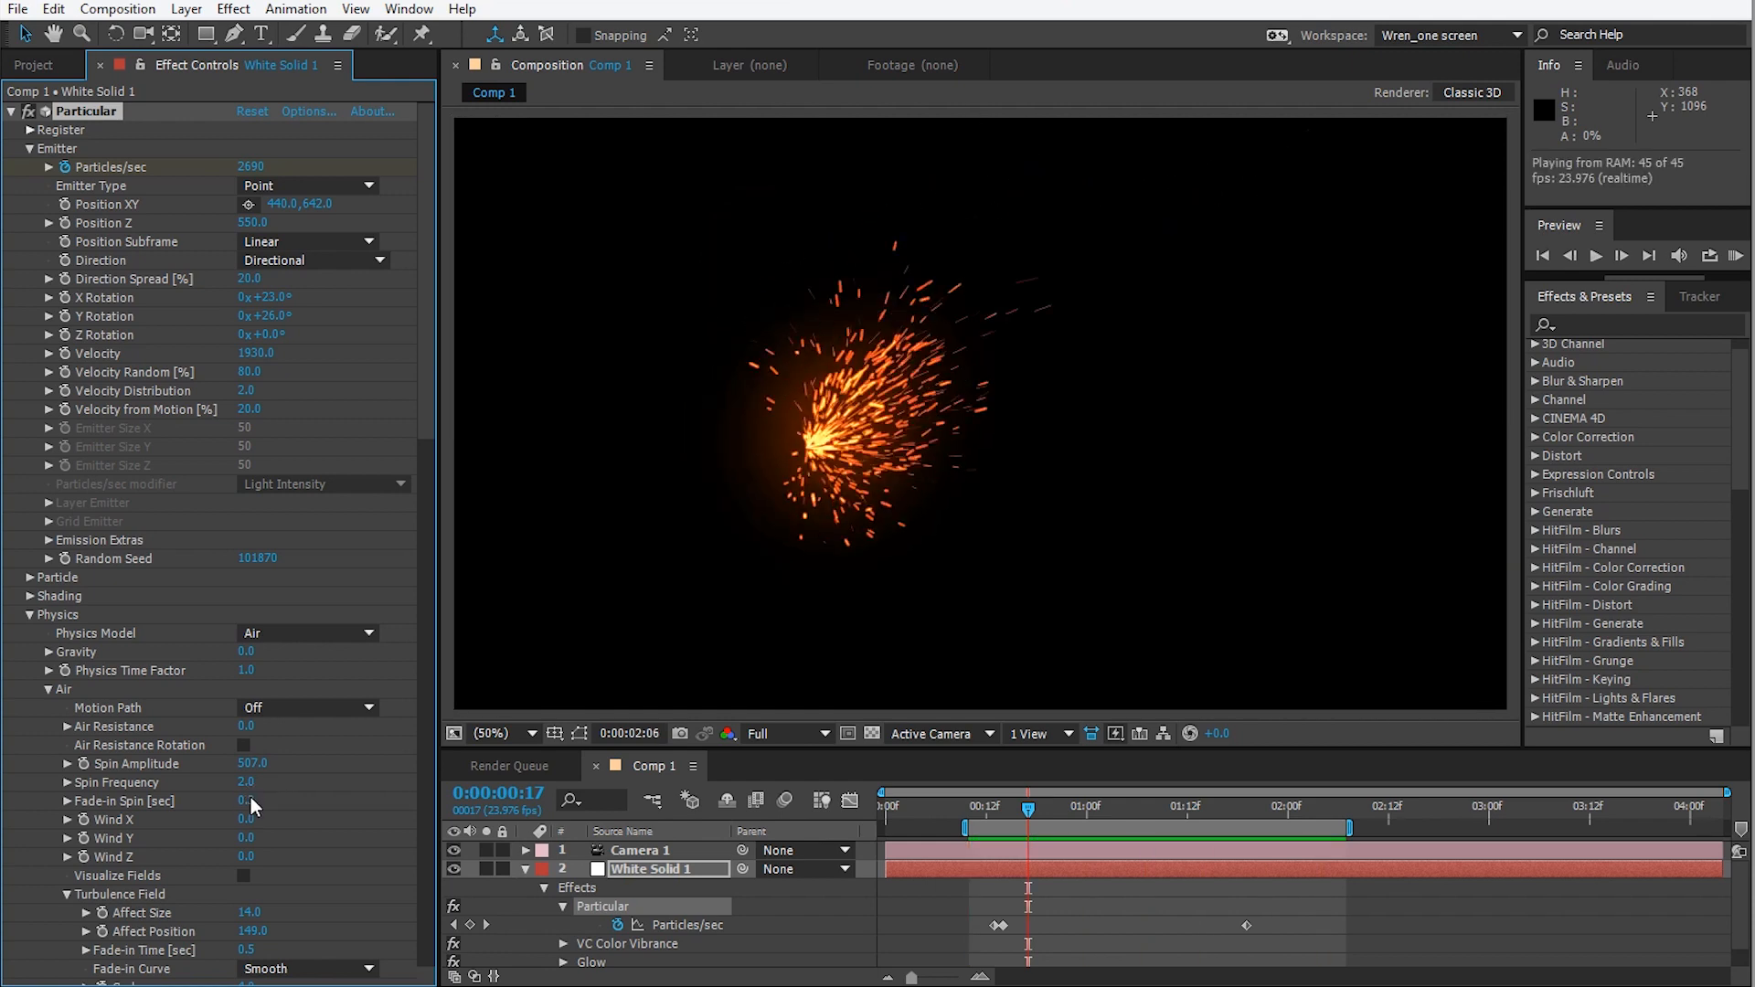
pyautogui.press('space')
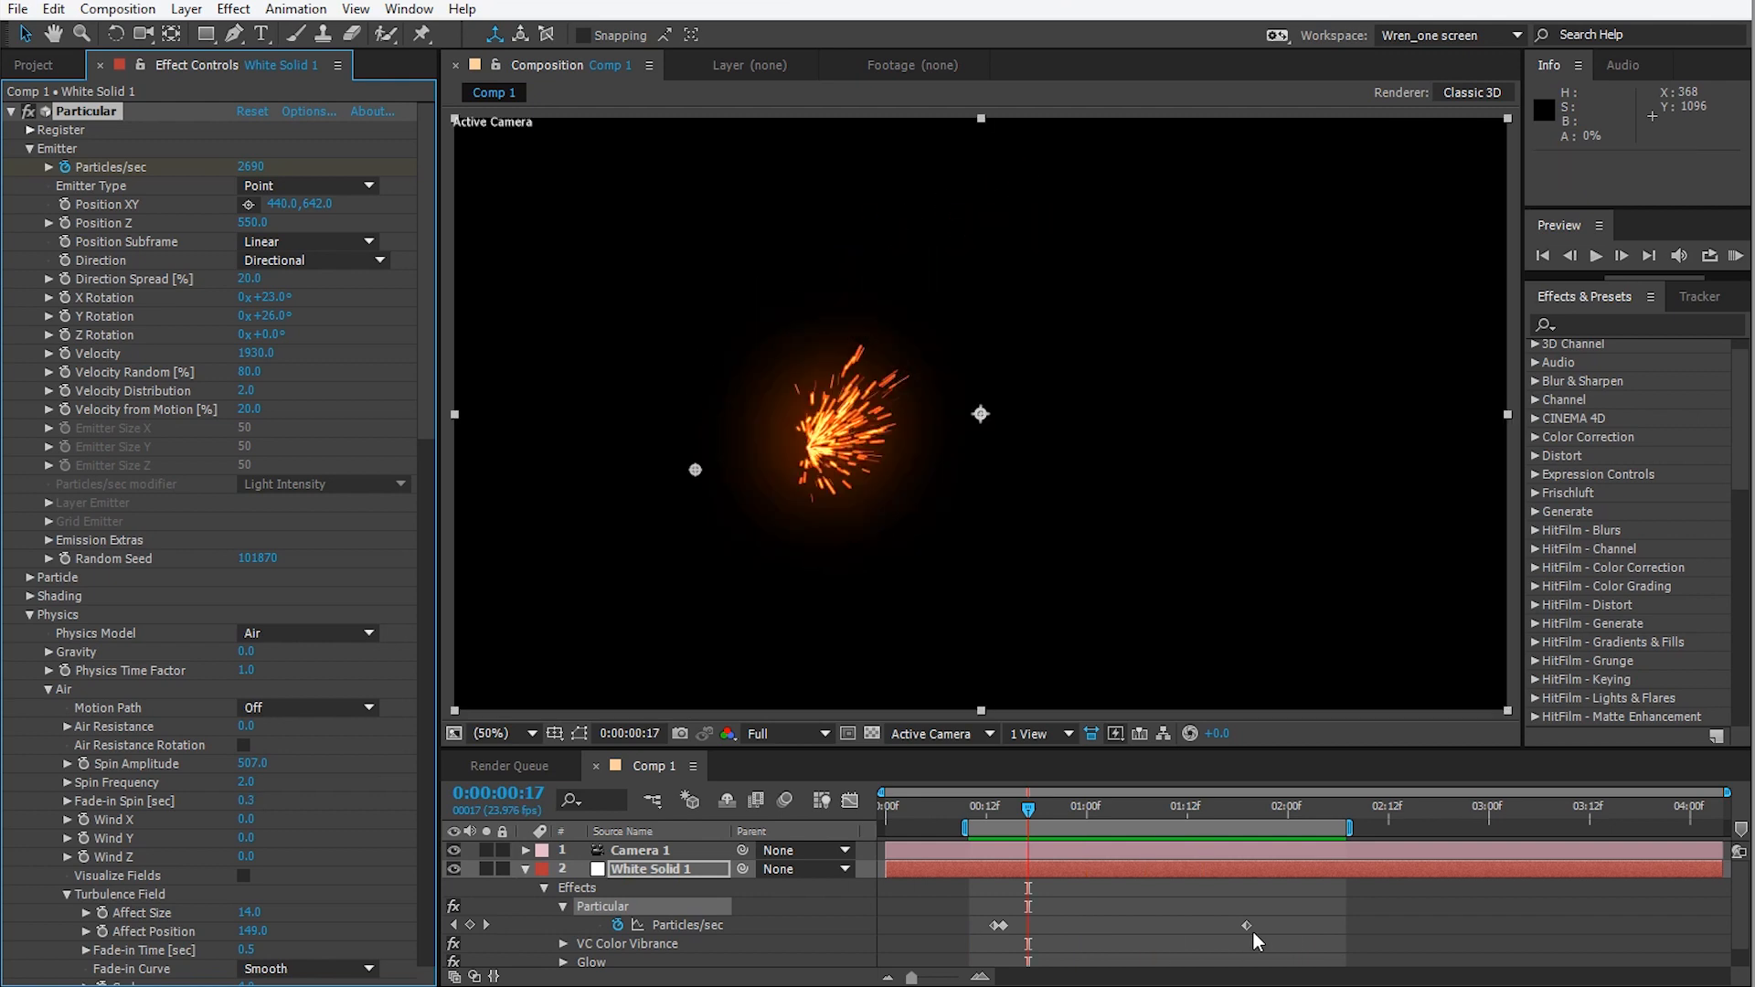
# Move the last Particles/sec keyframe to 0:00:00:17, set the Random Seed to 102040, and preview the short burst.
pyautogui.moveTo(1246, 926); pyautogui.dragTo(1028, 926)
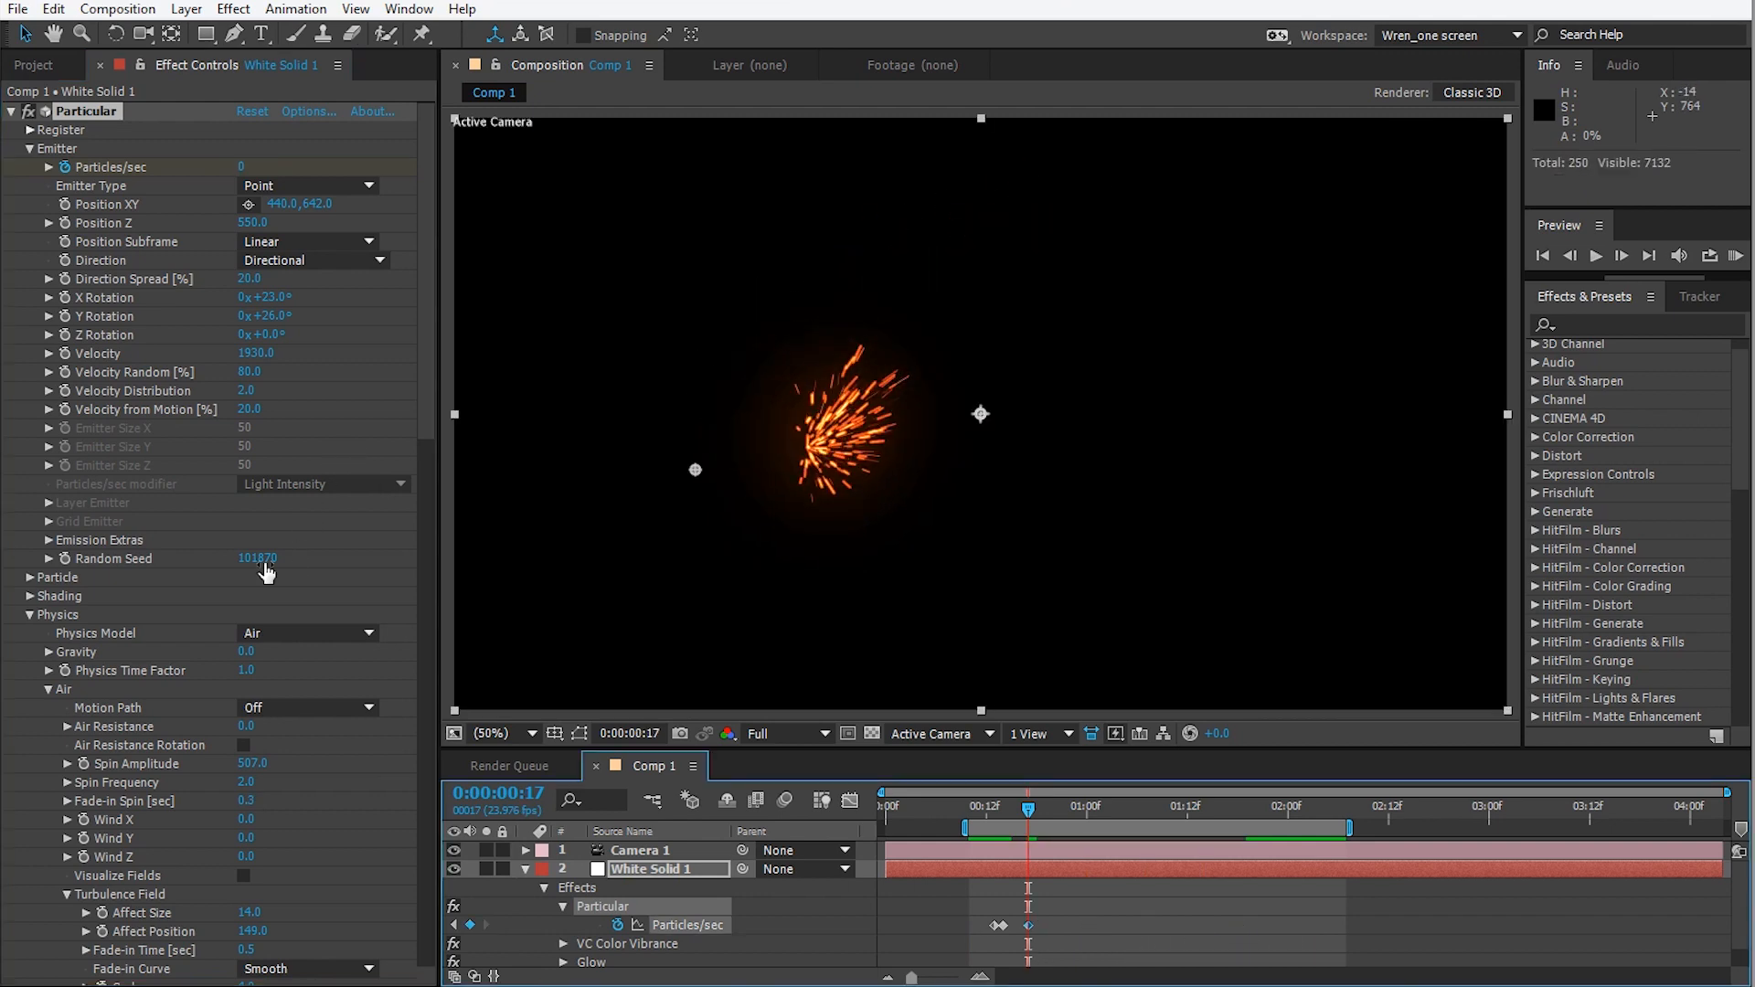
pyautogui.moveTo(267, 572); pyautogui.dragTo(293, 570)
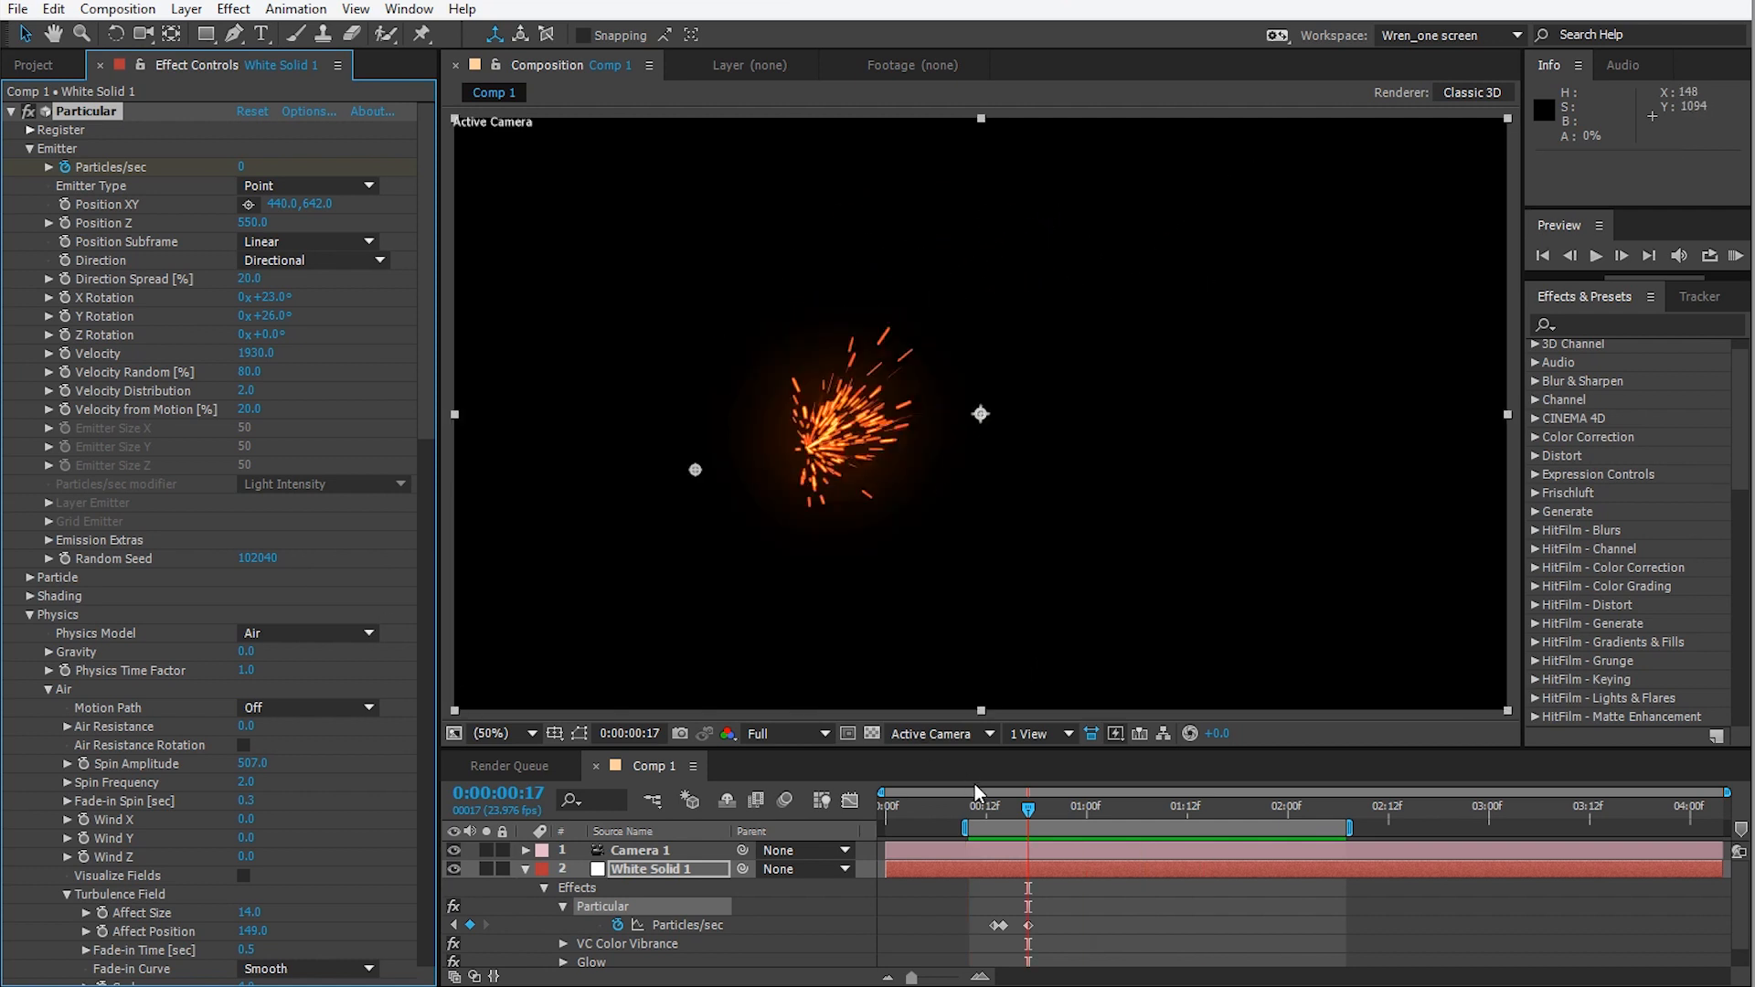
pyautogui.press('space')
# Try Spin Frequency values of 3 and 21.4, previewing the sparks for each.
pyautogui.click(250, 784)
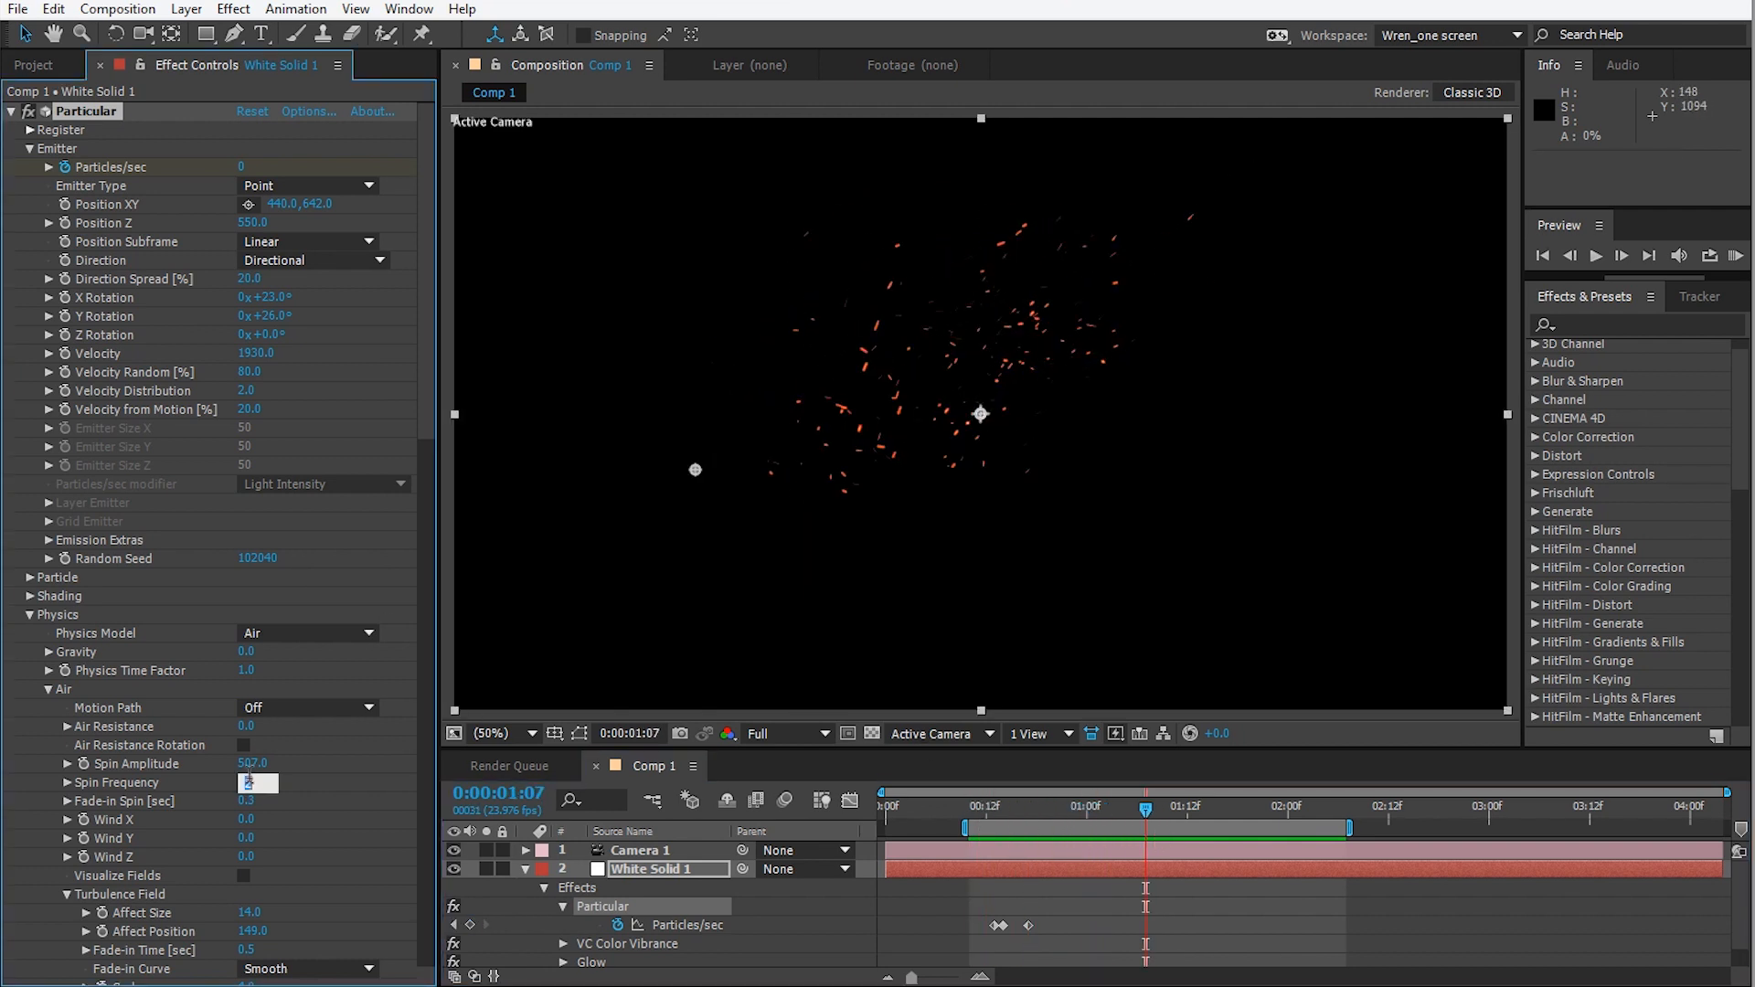
pyautogui.write('3')
pyautogui.press('Return')
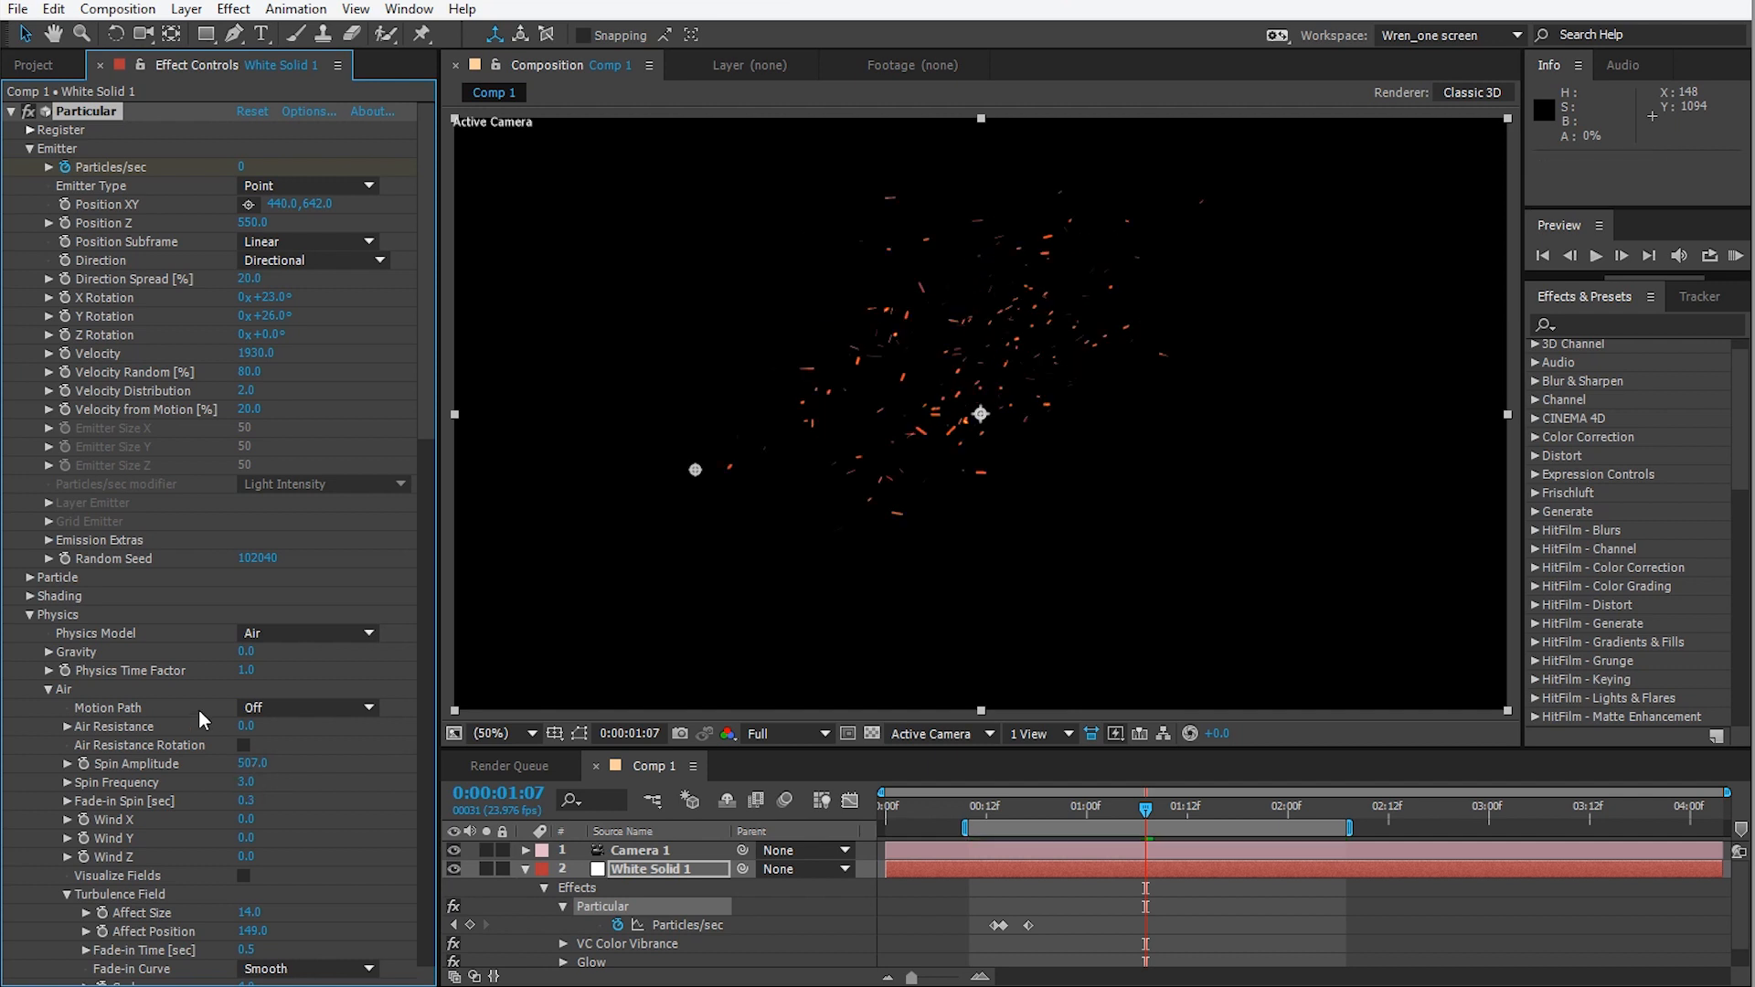
pyautogui.press('space')
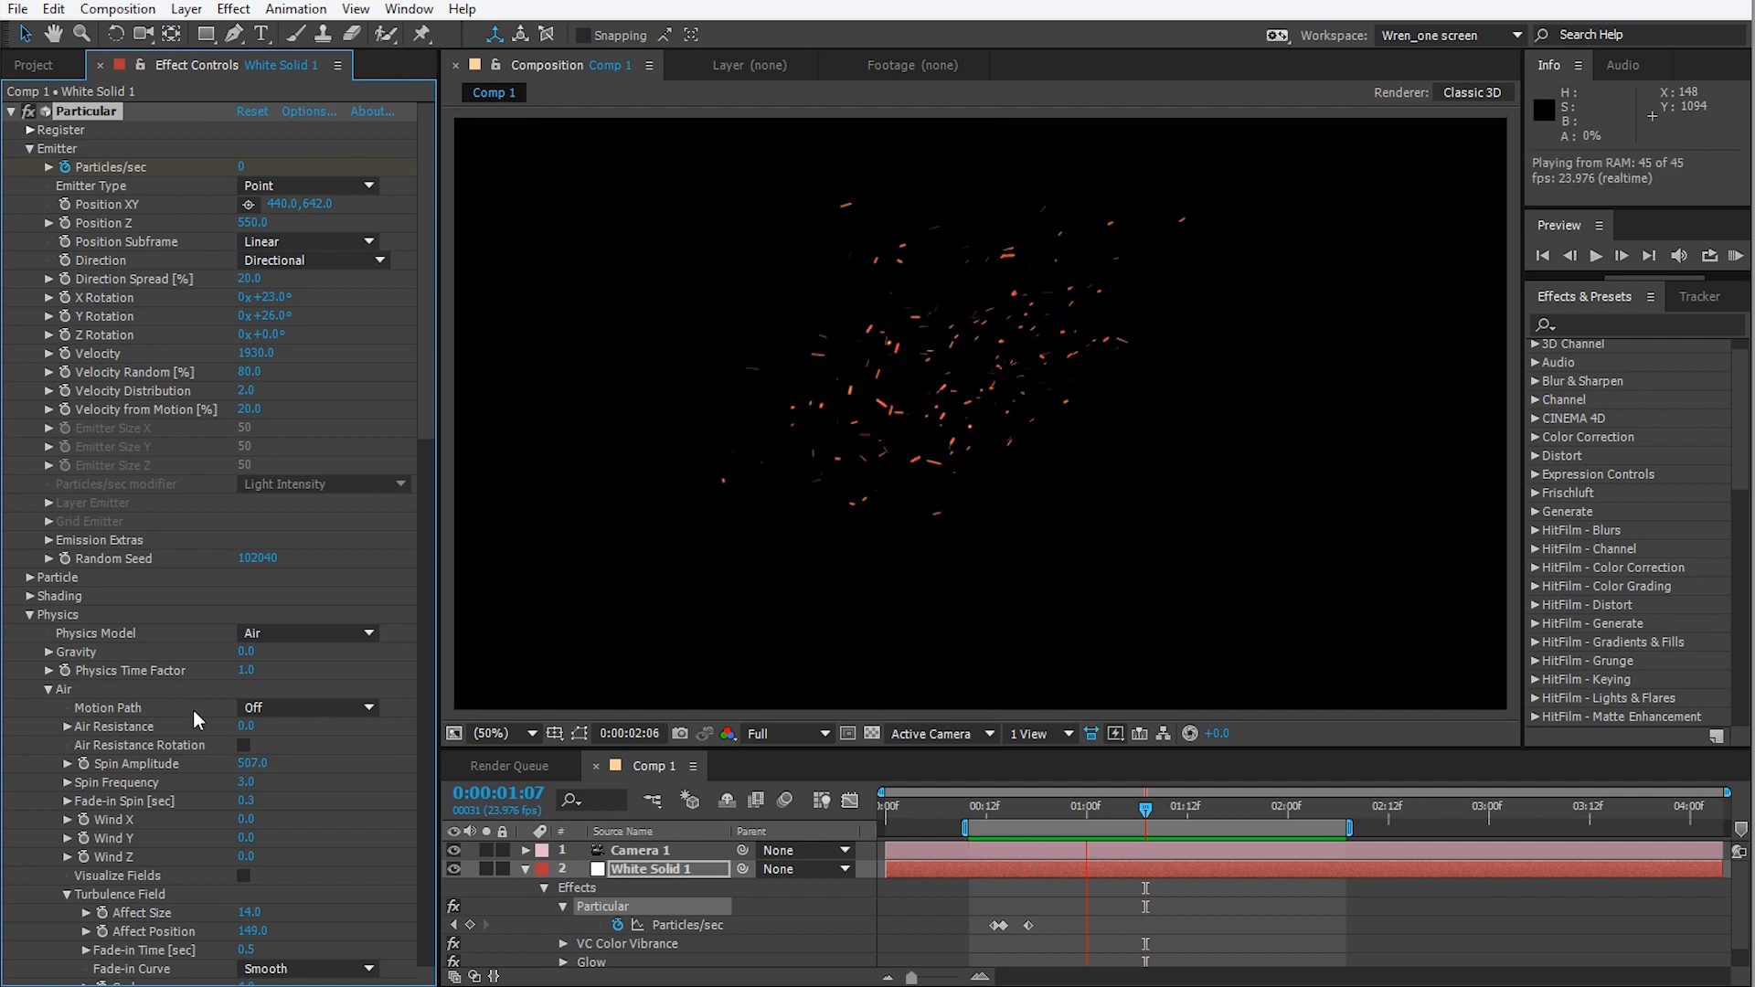
pyautogui.moveTo(1010, 828); pyautogui.dragTo(1161, 826)
pyautogui.moveTo(243, 782); pyautogui.dragTo(274, 783)
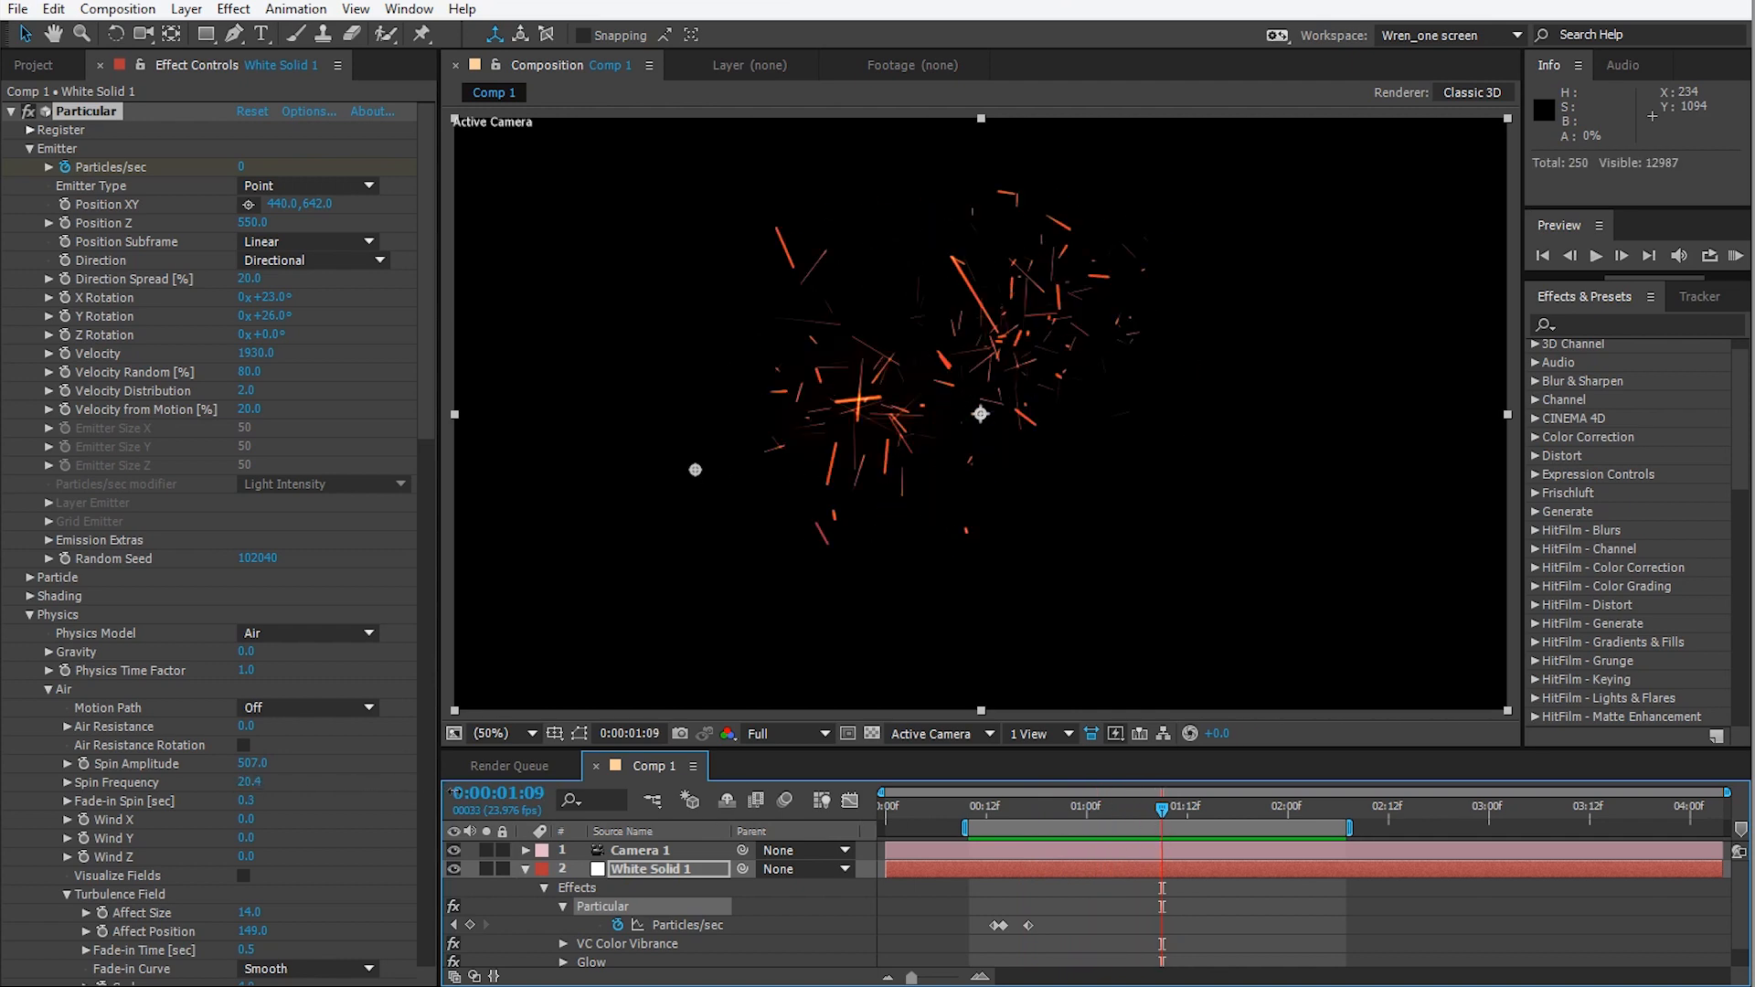
pyautogui.press('space')
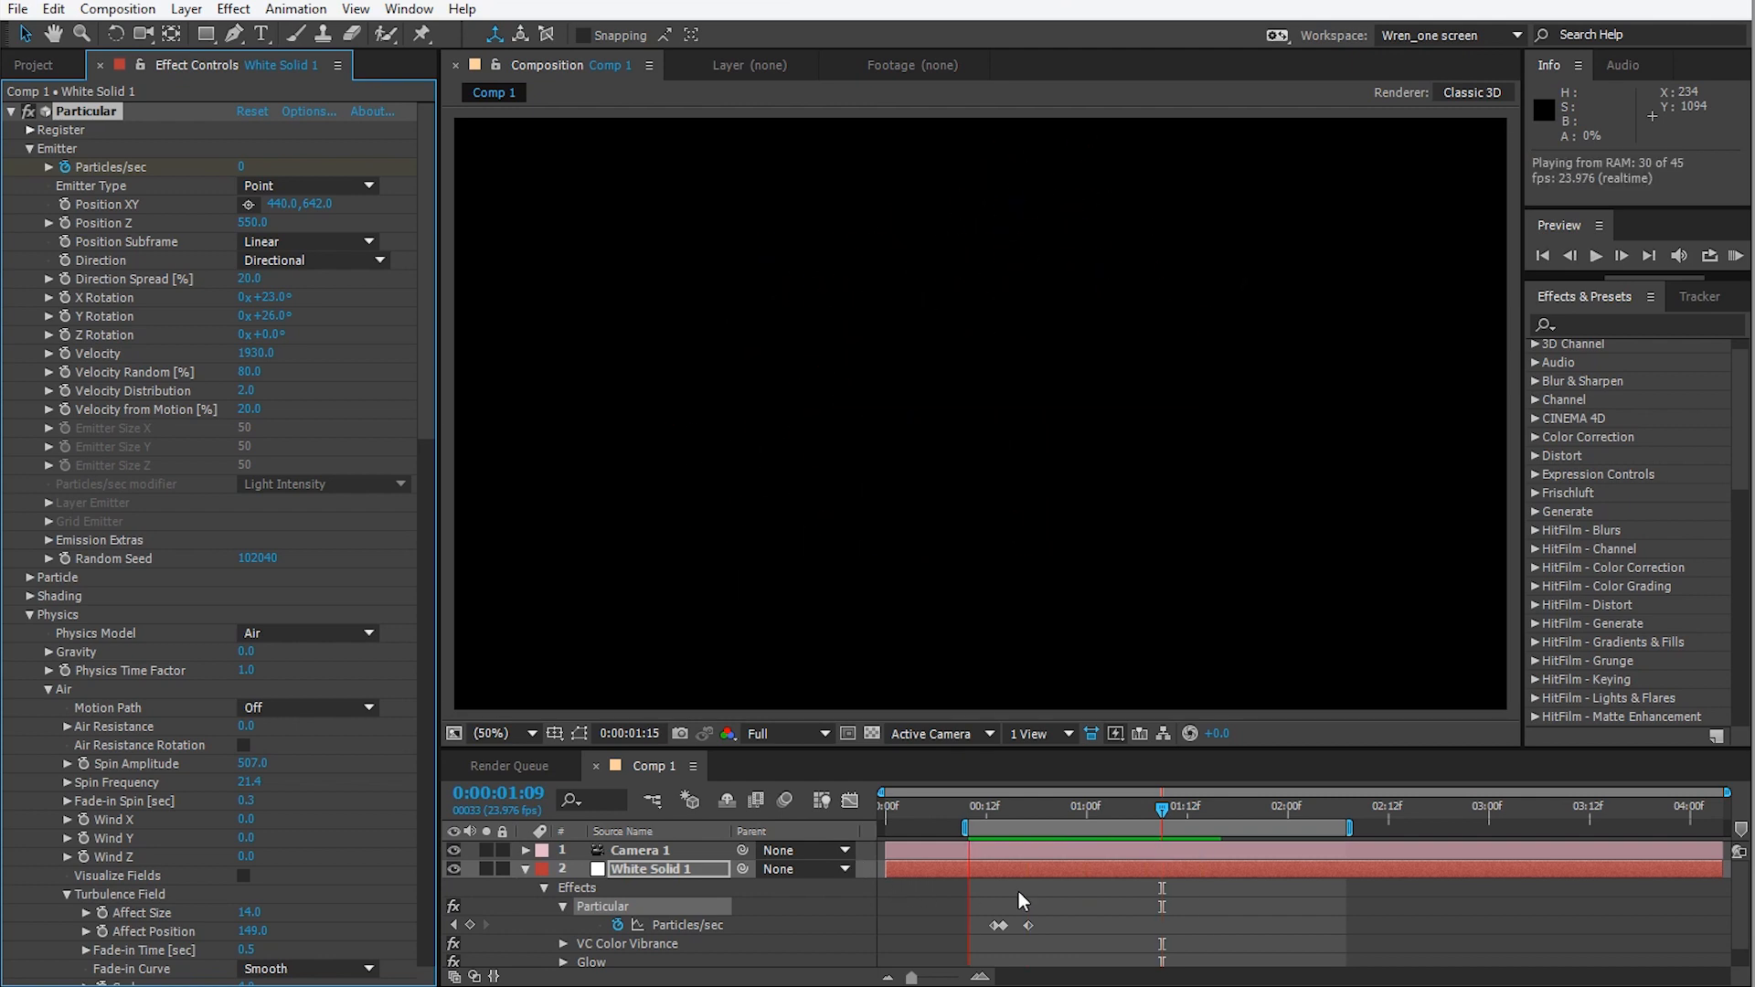
pyautogui.press('space')
# Set Spin Frequency back to 2 and the Random Seed to 101860, checking the burst through 0:00:00:20.
pyautogui.click(247, 781)
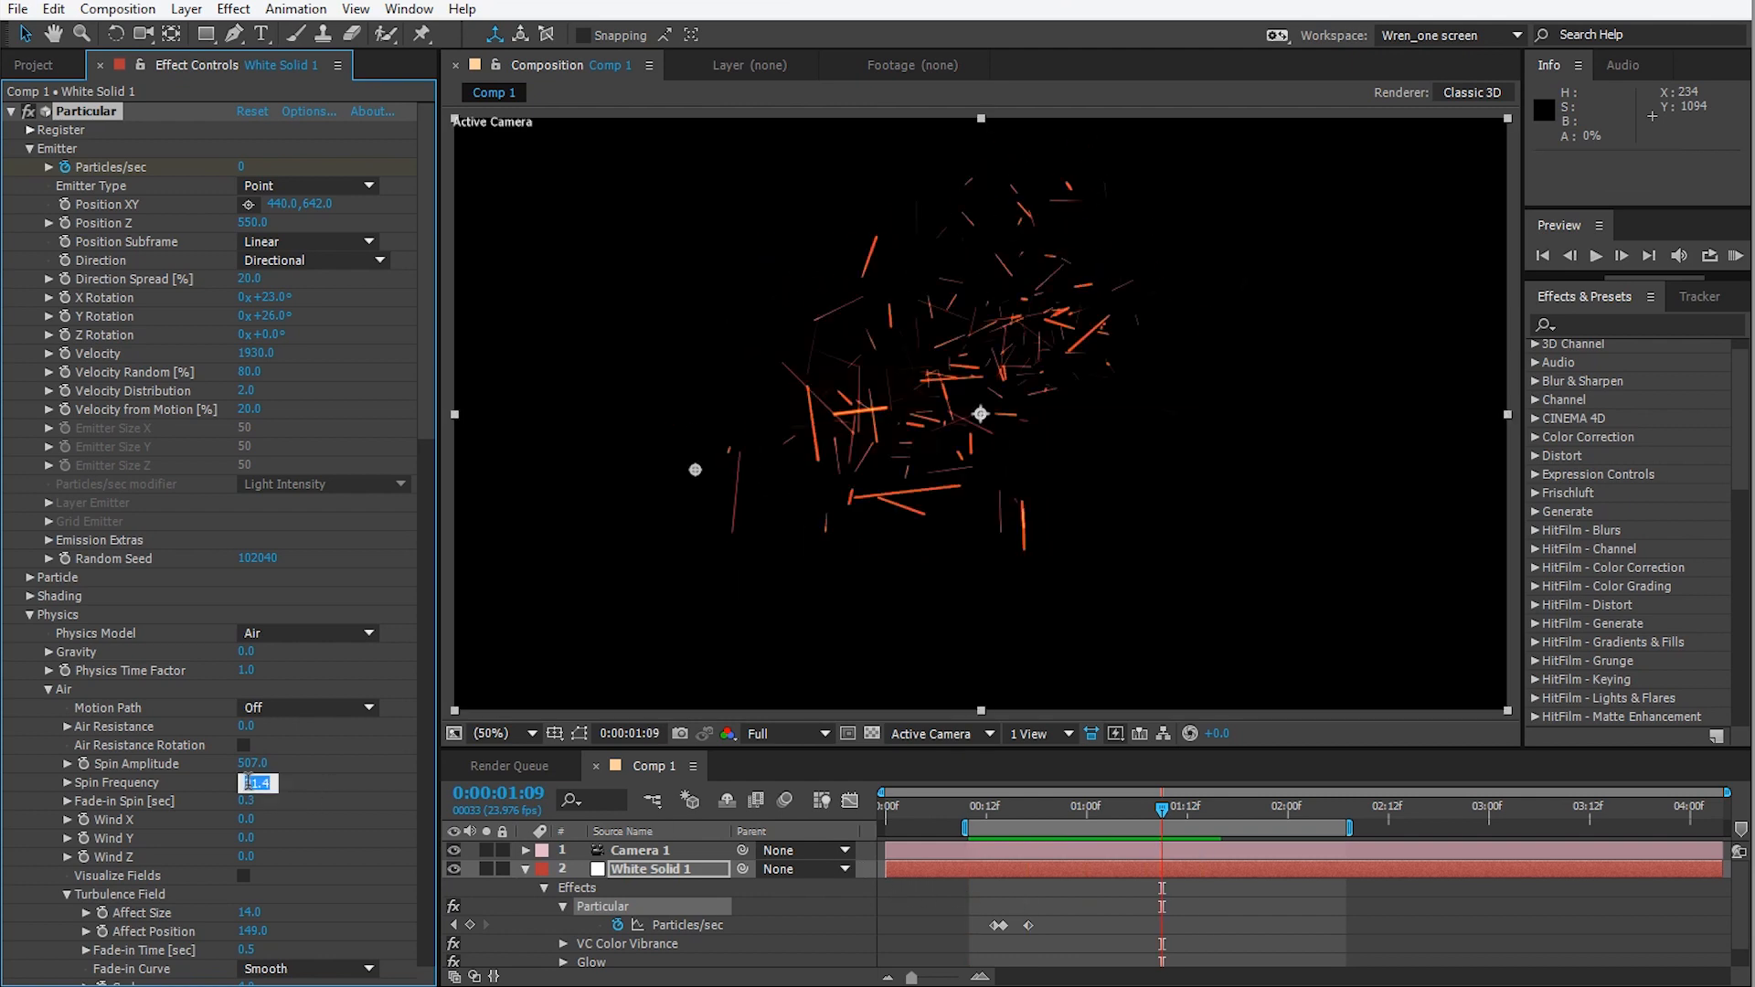
pyautogui.write('2')
pyautogui.press('Return')
pyautogui.press('j')
pyautogui.scroll(-5, 380, 556)
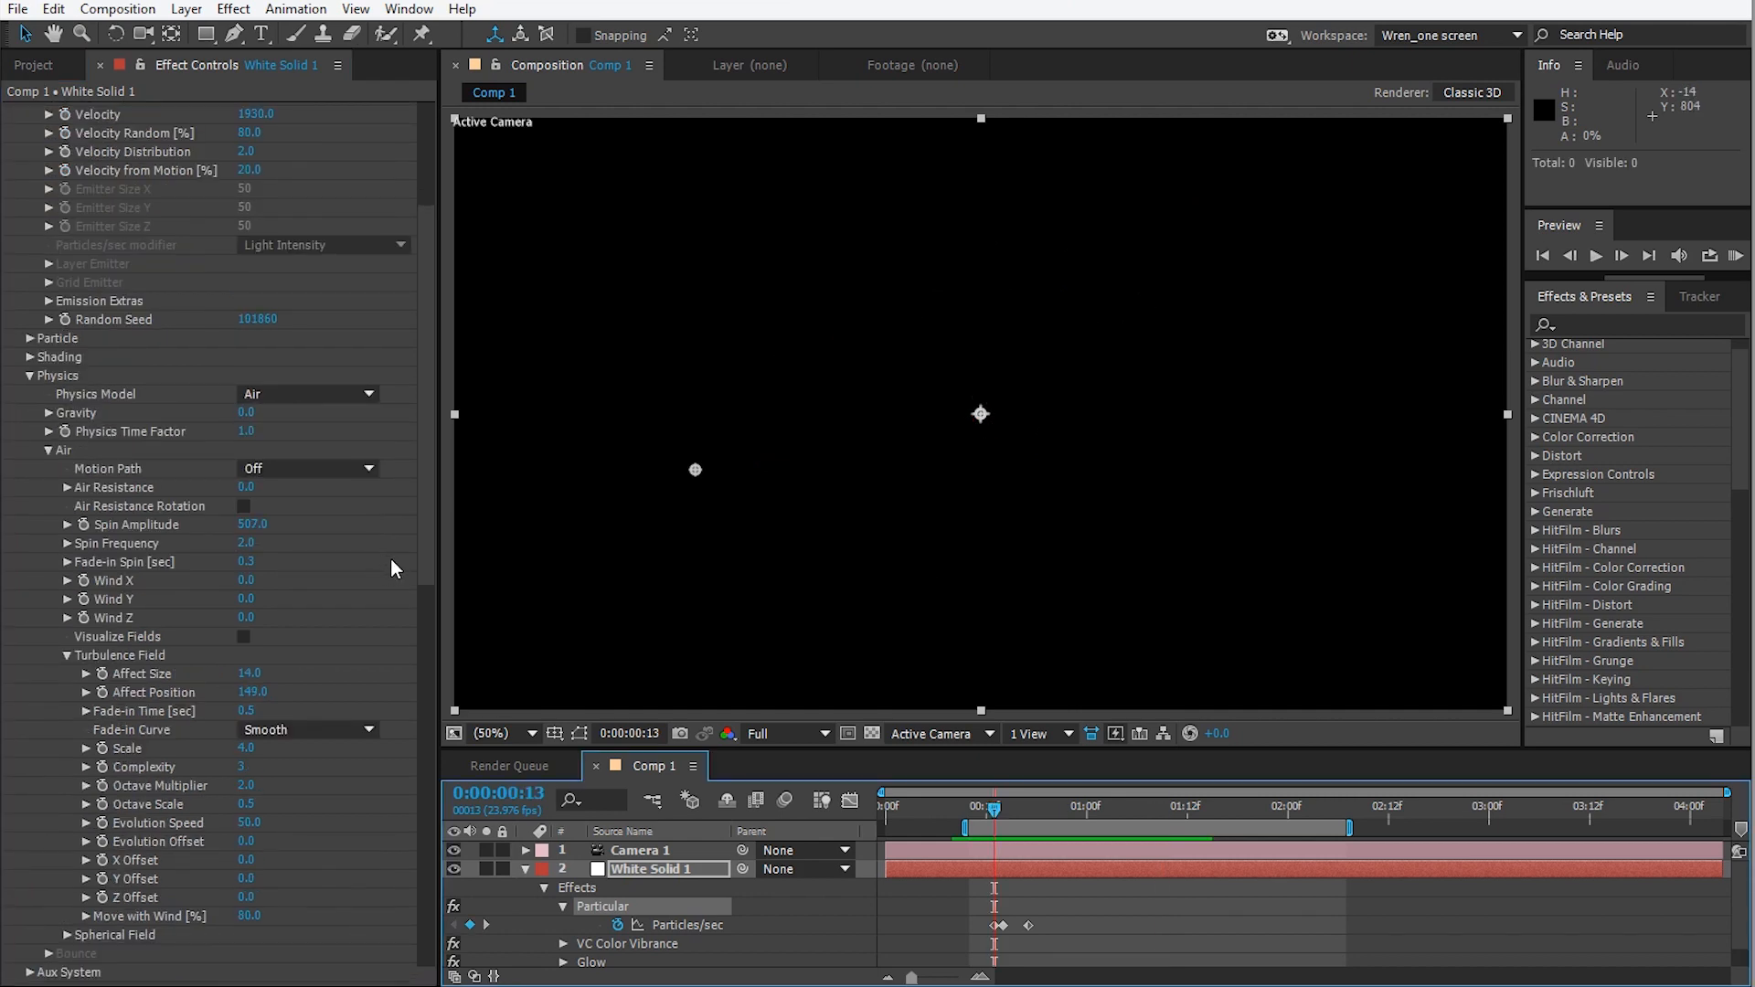
pyautogui.moveTo(994, 807); pyautogui.dragTo(1053, 807)
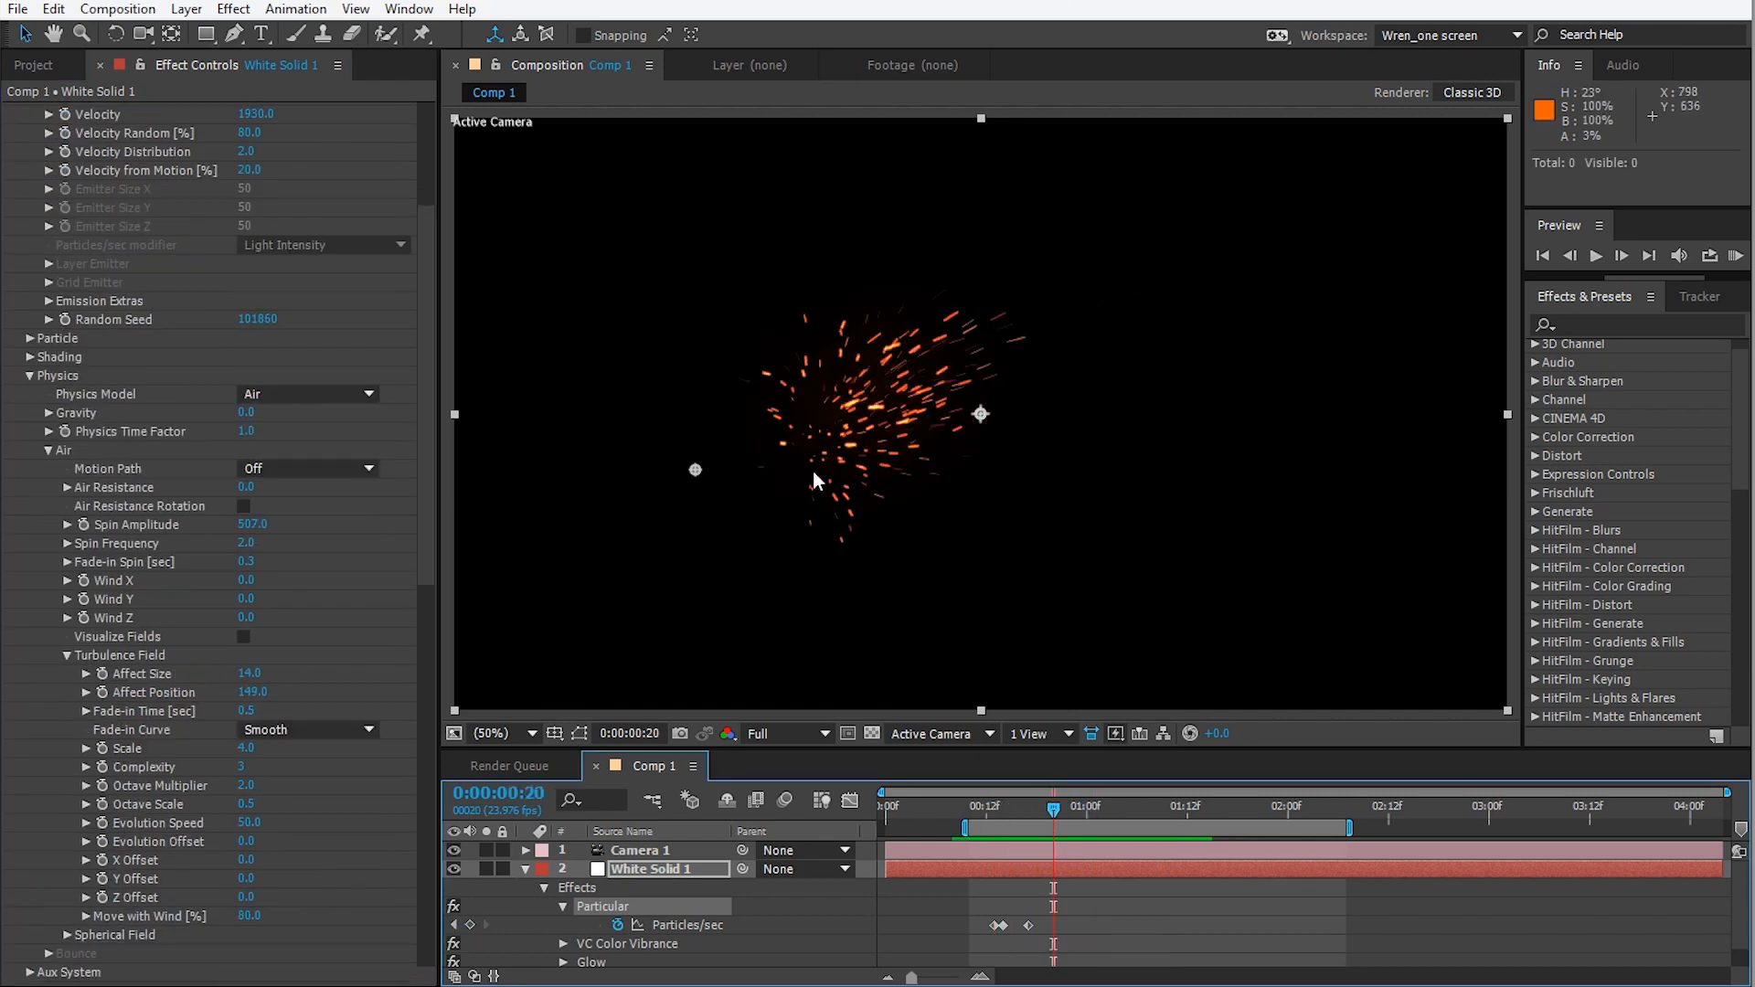
# Try a Spin Amplitude of 965 and preview the wider spread of sparks.
pyautogui.moveTo(424, 496); pyautogui.dragTo(422, 631)
pyautogui.moveTo(999, 811); pyautogui.dragTo(1086, 809)
pyautogui.moveTo(252, 245); pyautogui.dragTo(756, 265)
pyautogui.press('space')
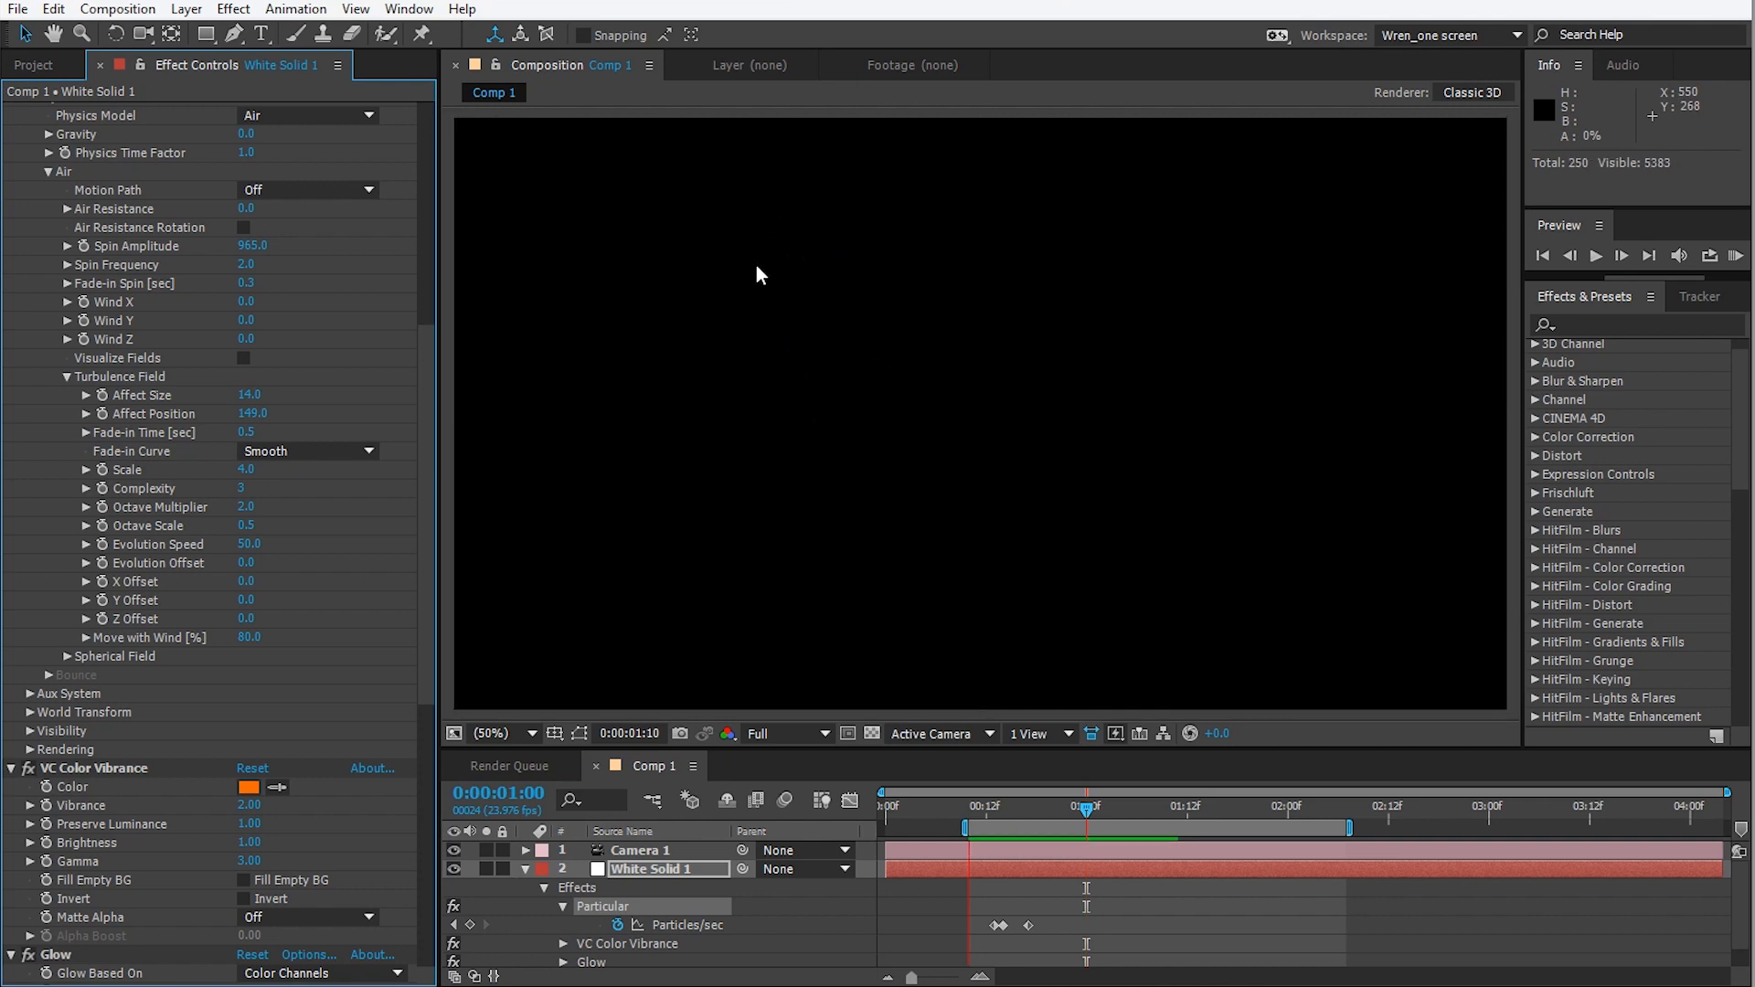
pyautogui.press('space')
# Try a Spin Frequency of 0.5 with Random Seed 101710, previewing the burst and checking its early frames.
pyautogui.click(247, 264)
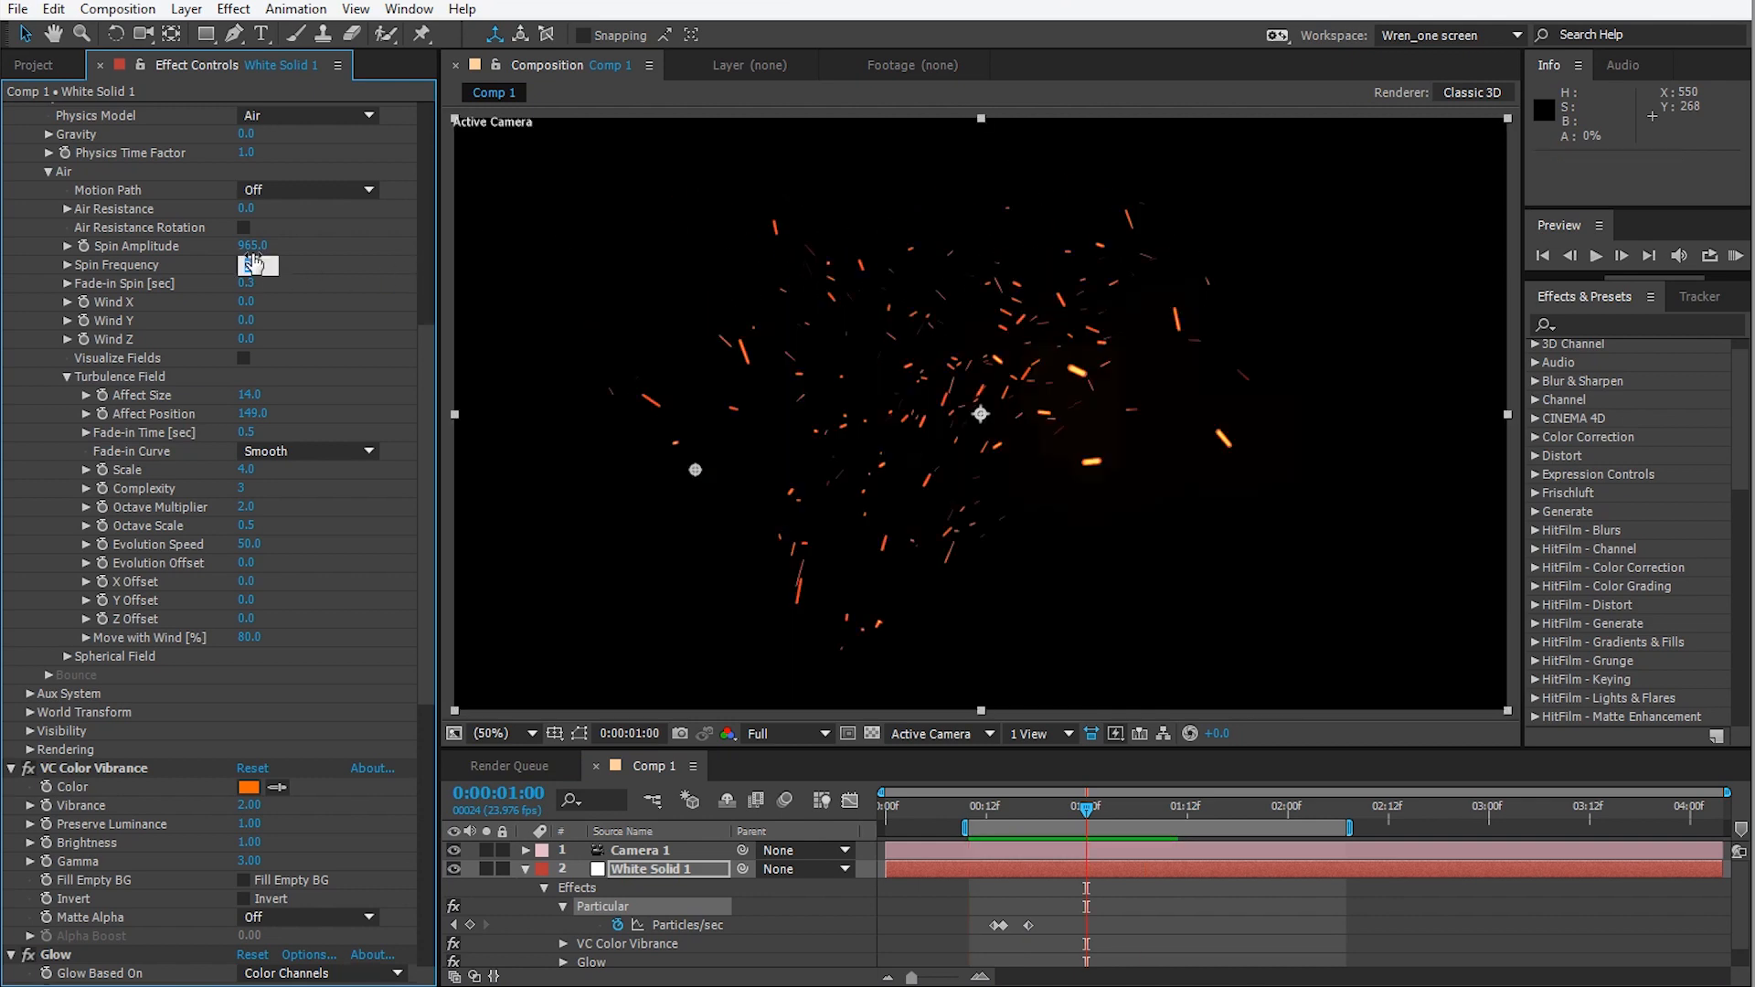
pyautogui.write('.5')
pyautogui.press('Return')
pyautogui.scroll(5, 287, 270)
pyautogui.press('space')
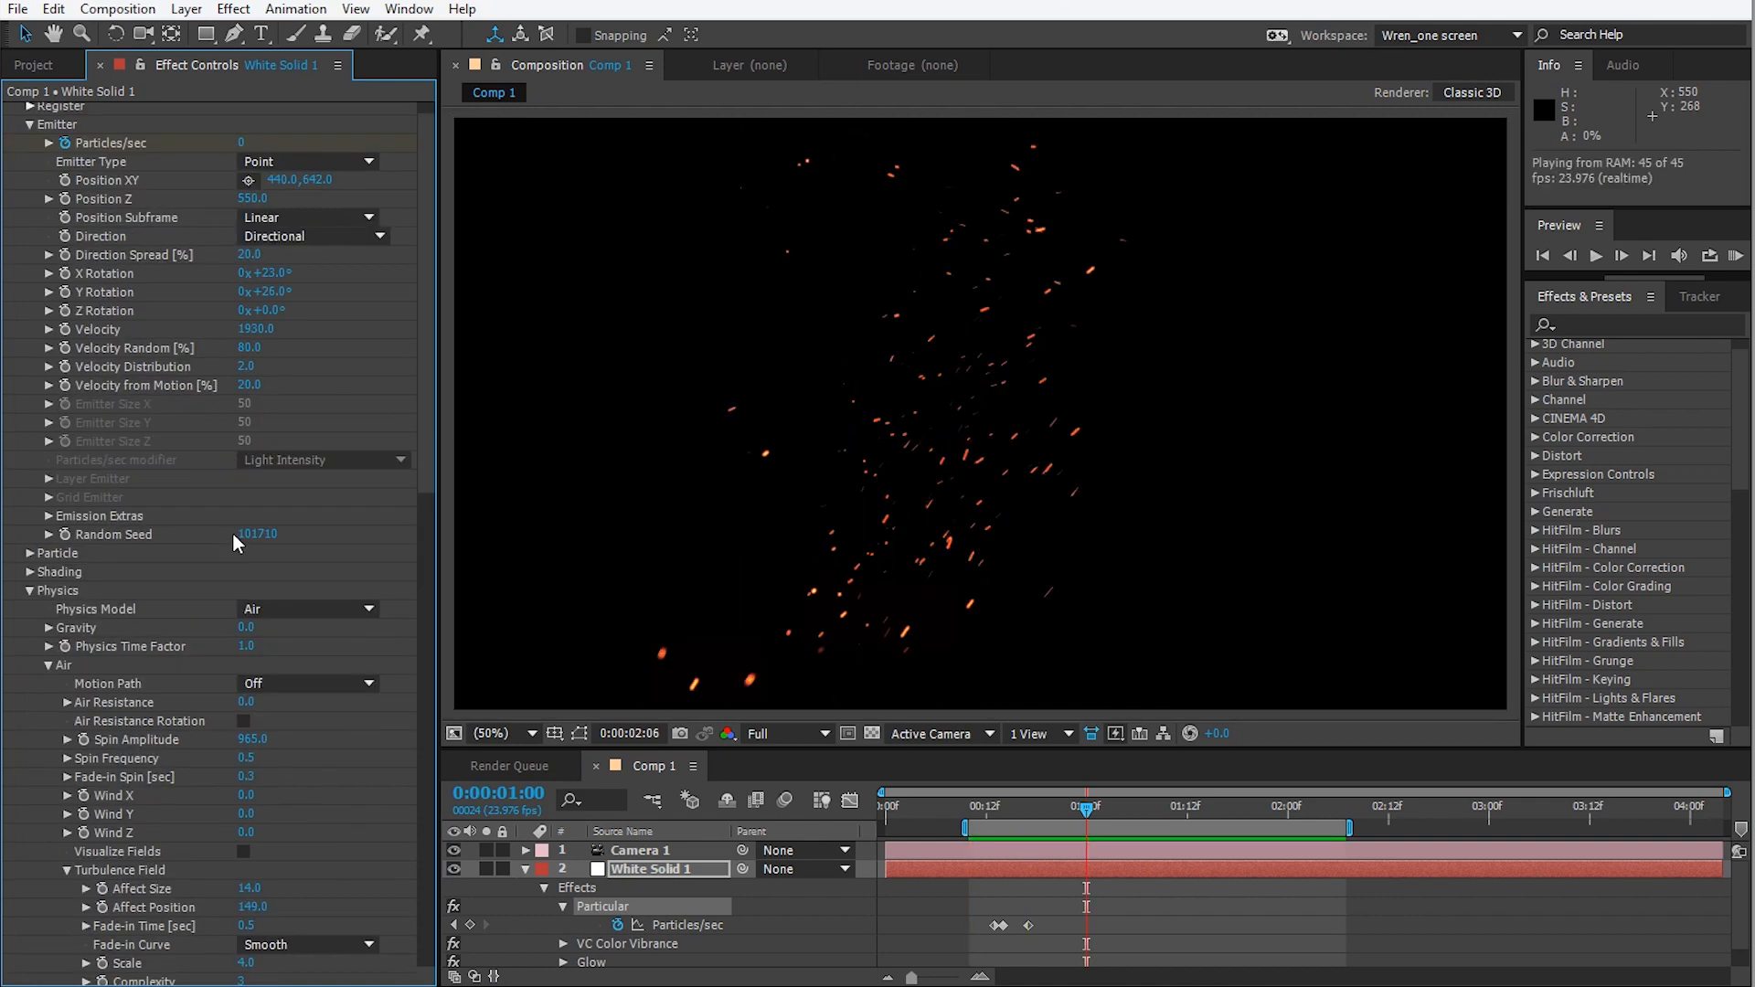
pyautogui.press('space')
pyautogui.moveTo(1086, 808); pyautogui.dragTo(1030, 825)
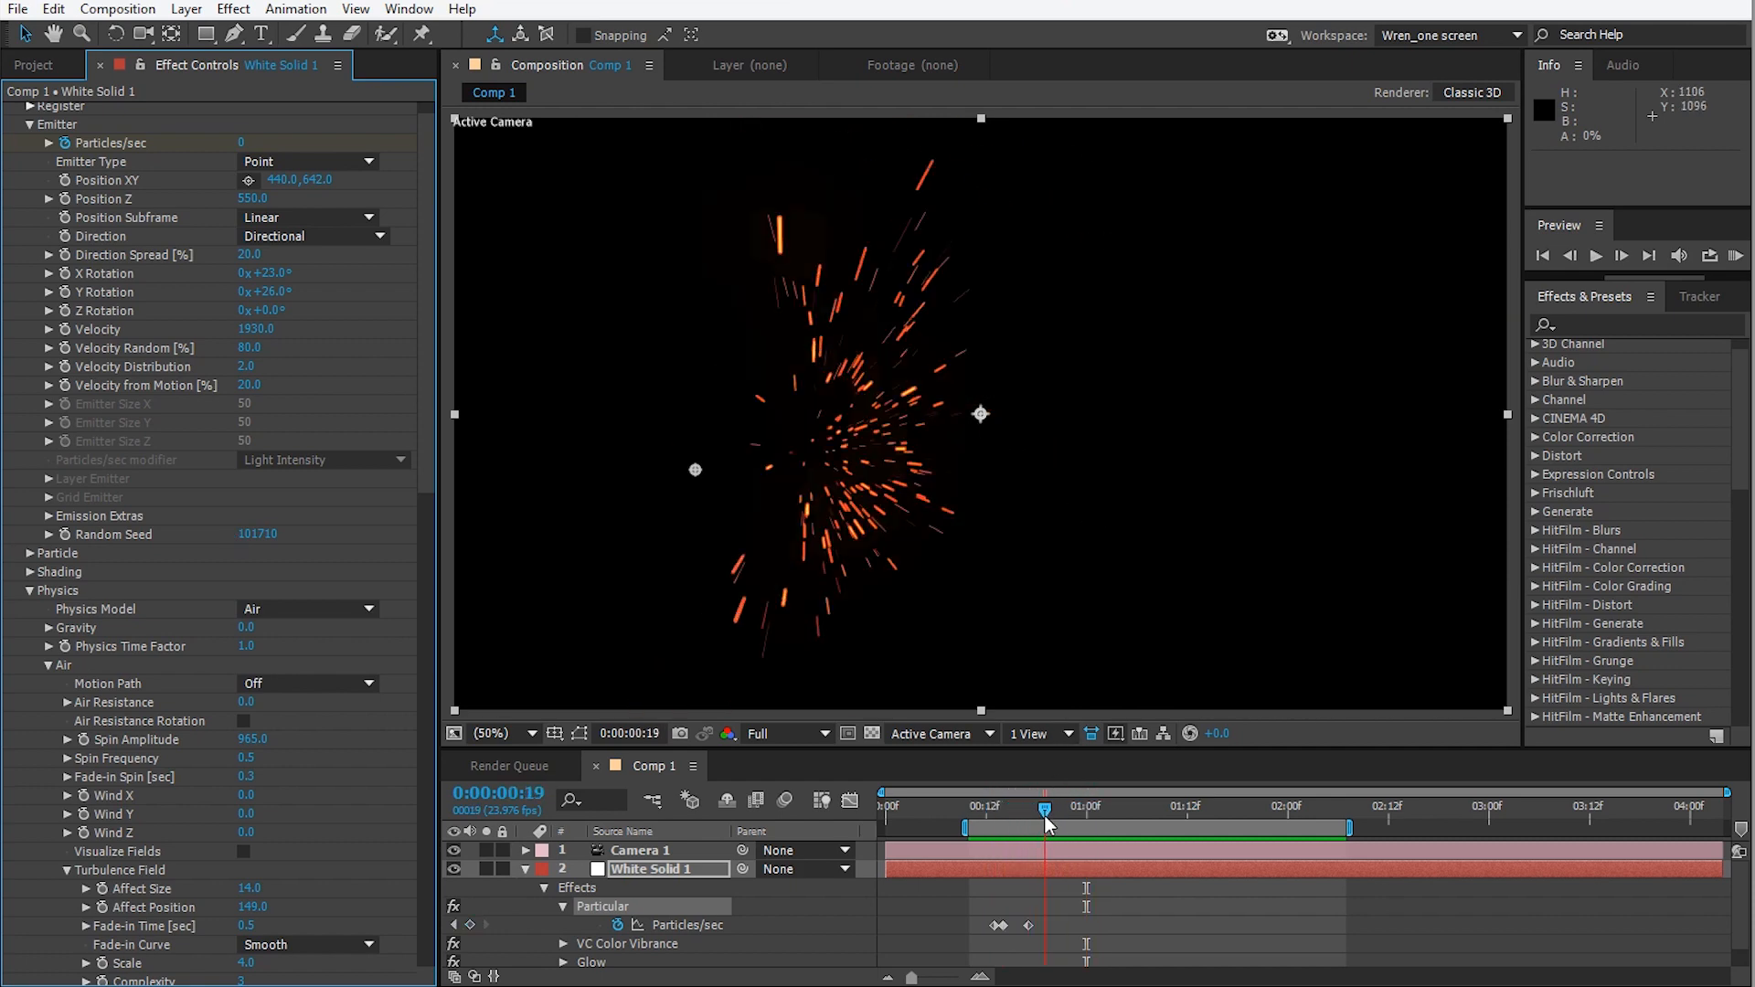
# Set Spin Amplitude to 500, Spin Frequency to 2 and the Random Seed to 101910, and preview the burst.
pyautogui.scroll(-5, 293, 476)
pyautogui.click(253, 443)
pyautogui.write('50')
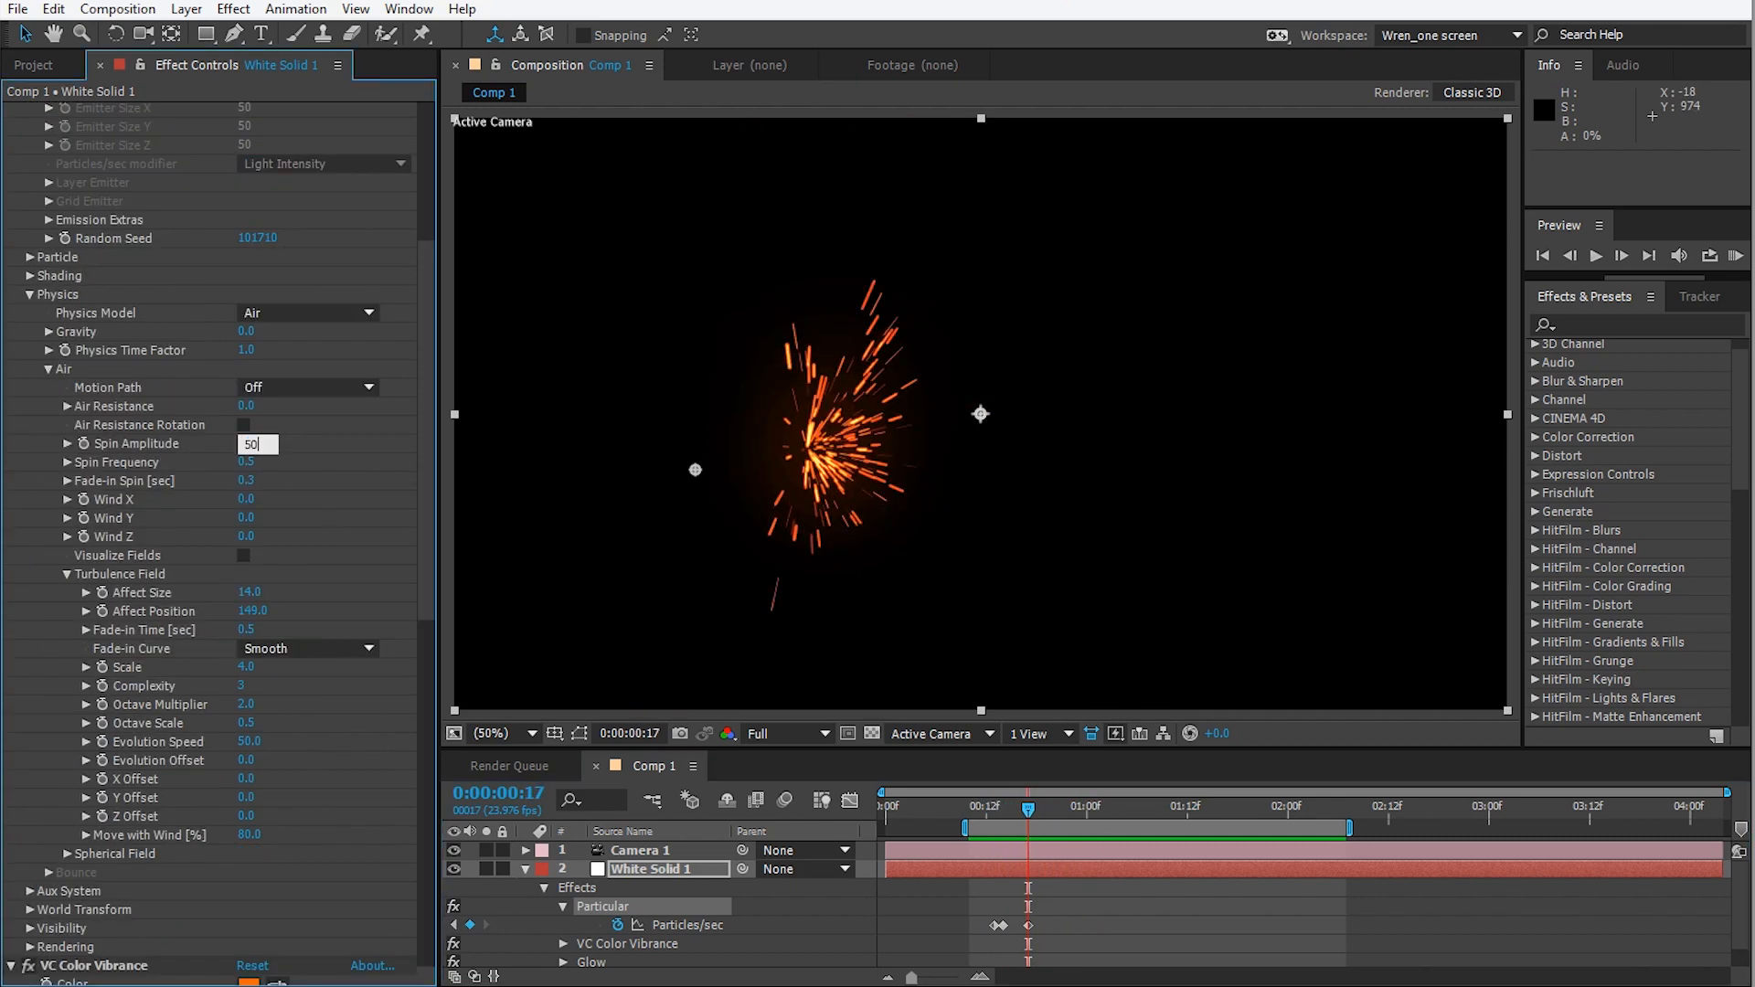
pyautogui.write('0')
pyautogui.press('Return')
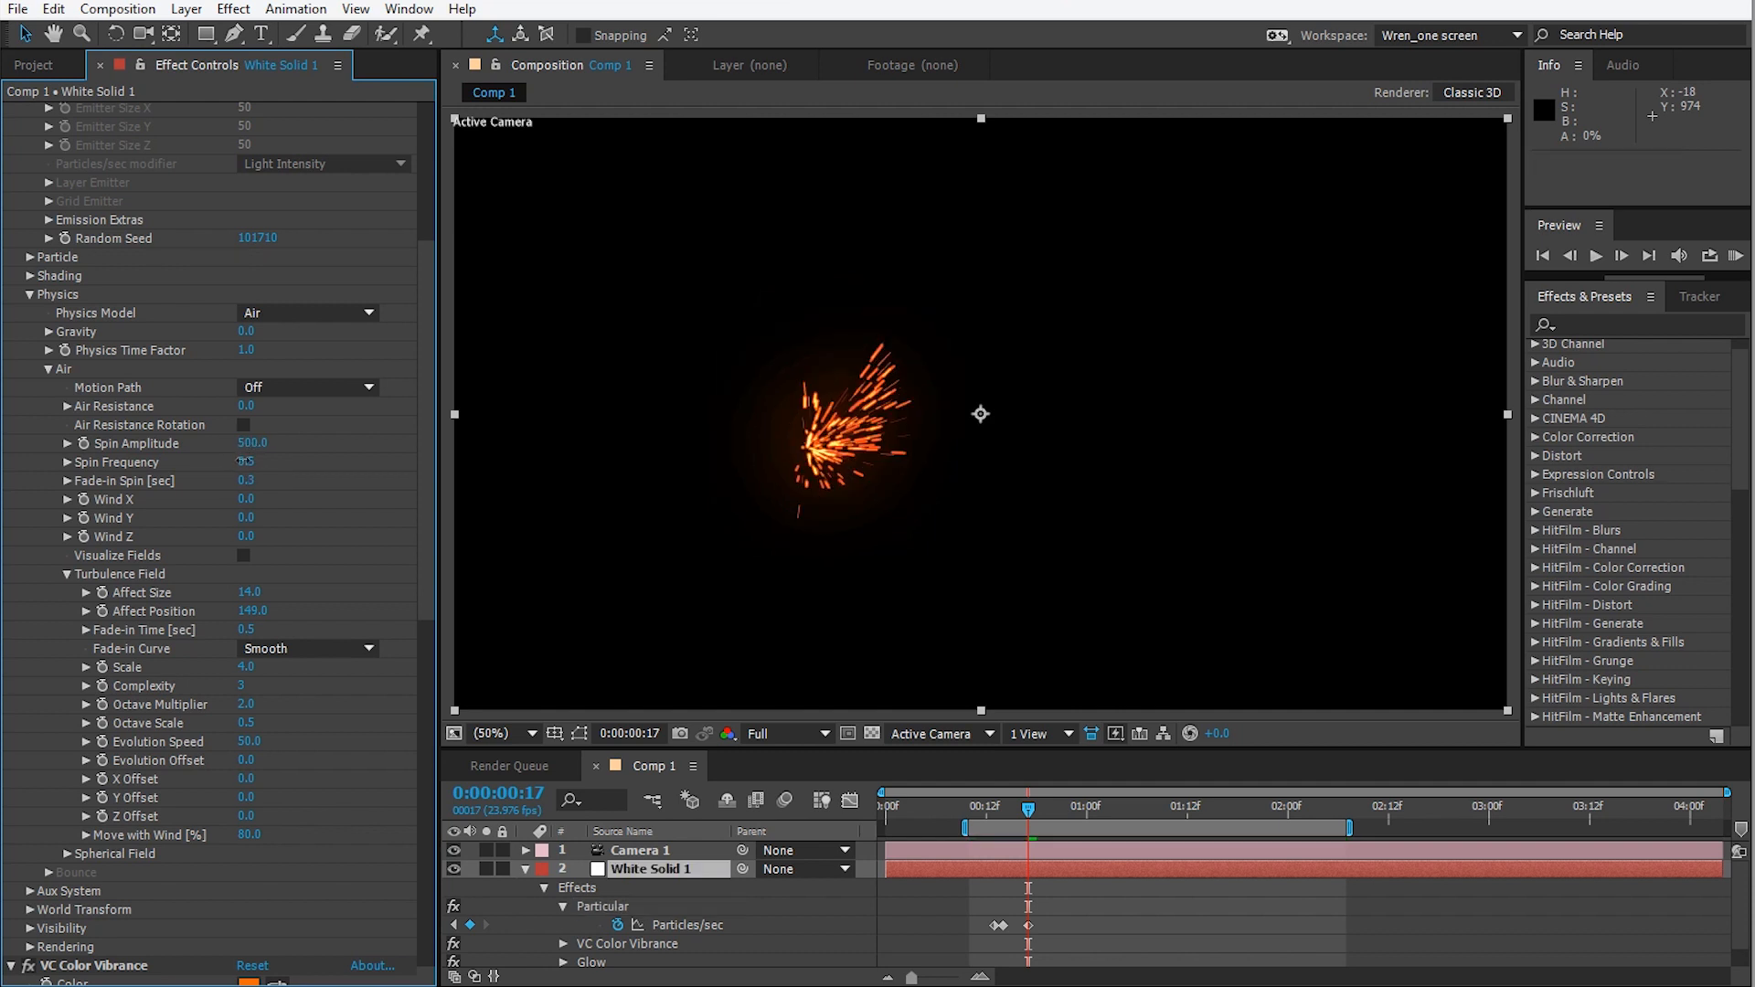
pyautogui.click(243, 459)
pyautogui.write('2')
pyautogui.press('Return')
pyautogui.press('space')
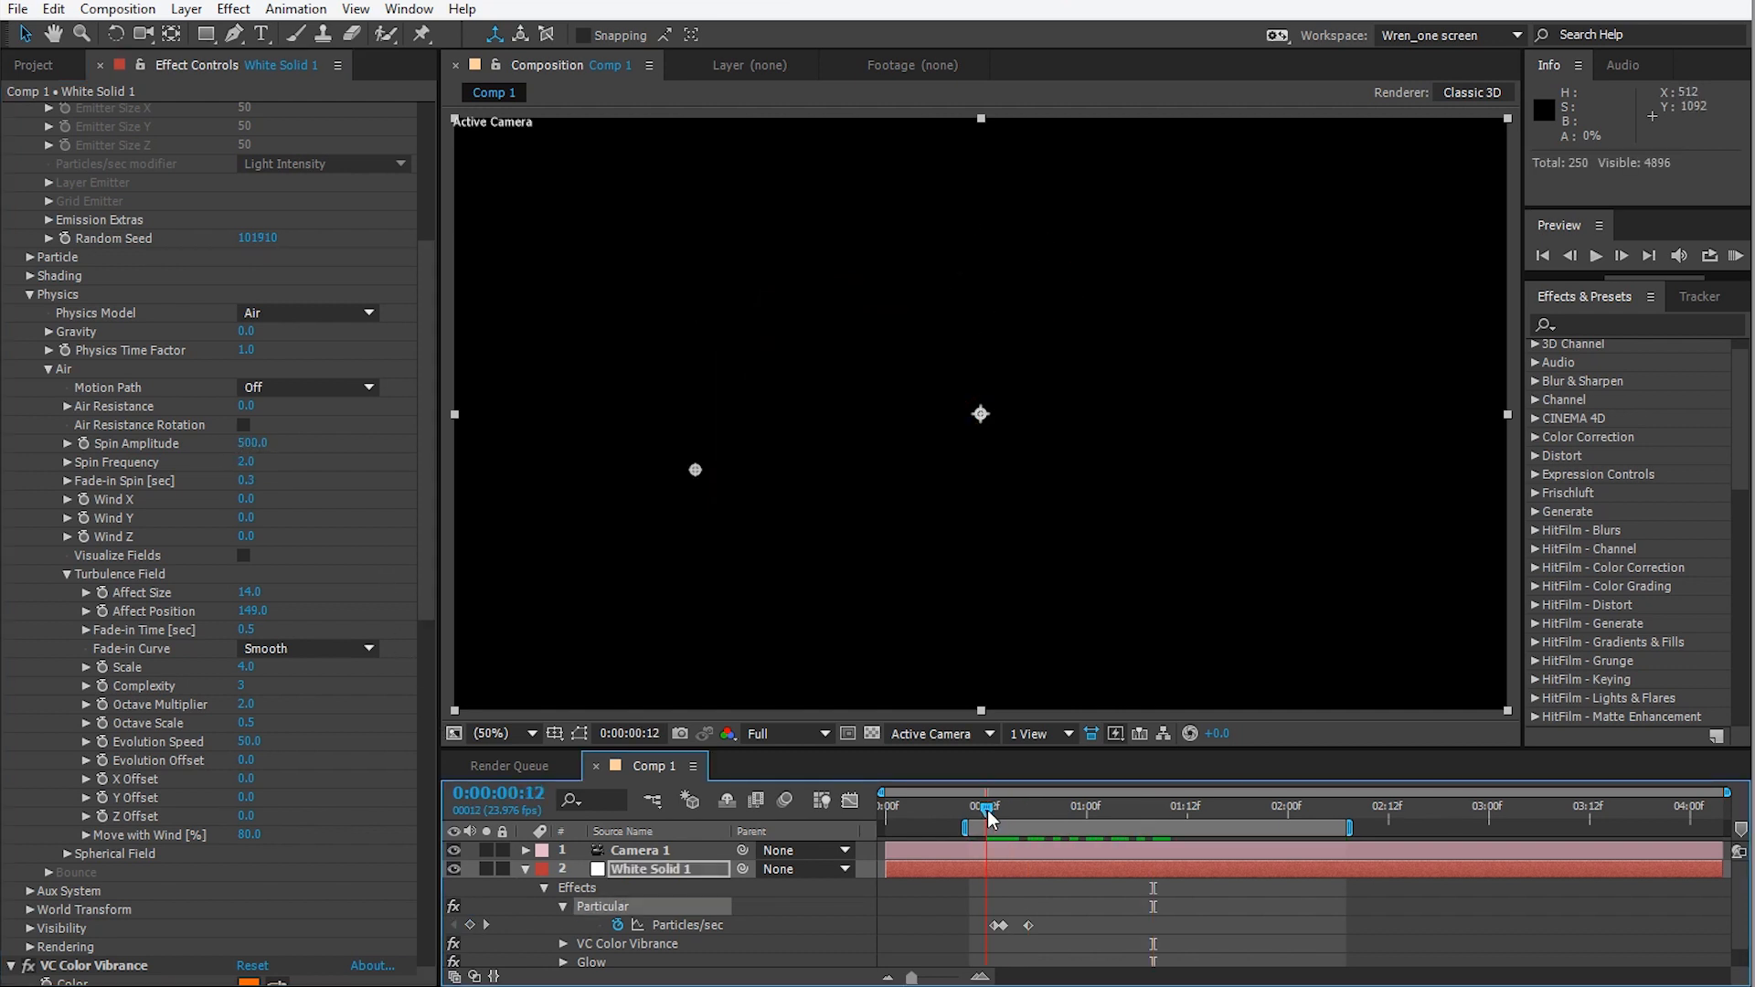
# Set Velocity to 3590, move the emitter outside the frame's lower-left corner to Position XY -86, 1114, and preview the burst.
pyautogui.scroll(2, 379, 354)
pyautogui.scroll(10, 379, 355)
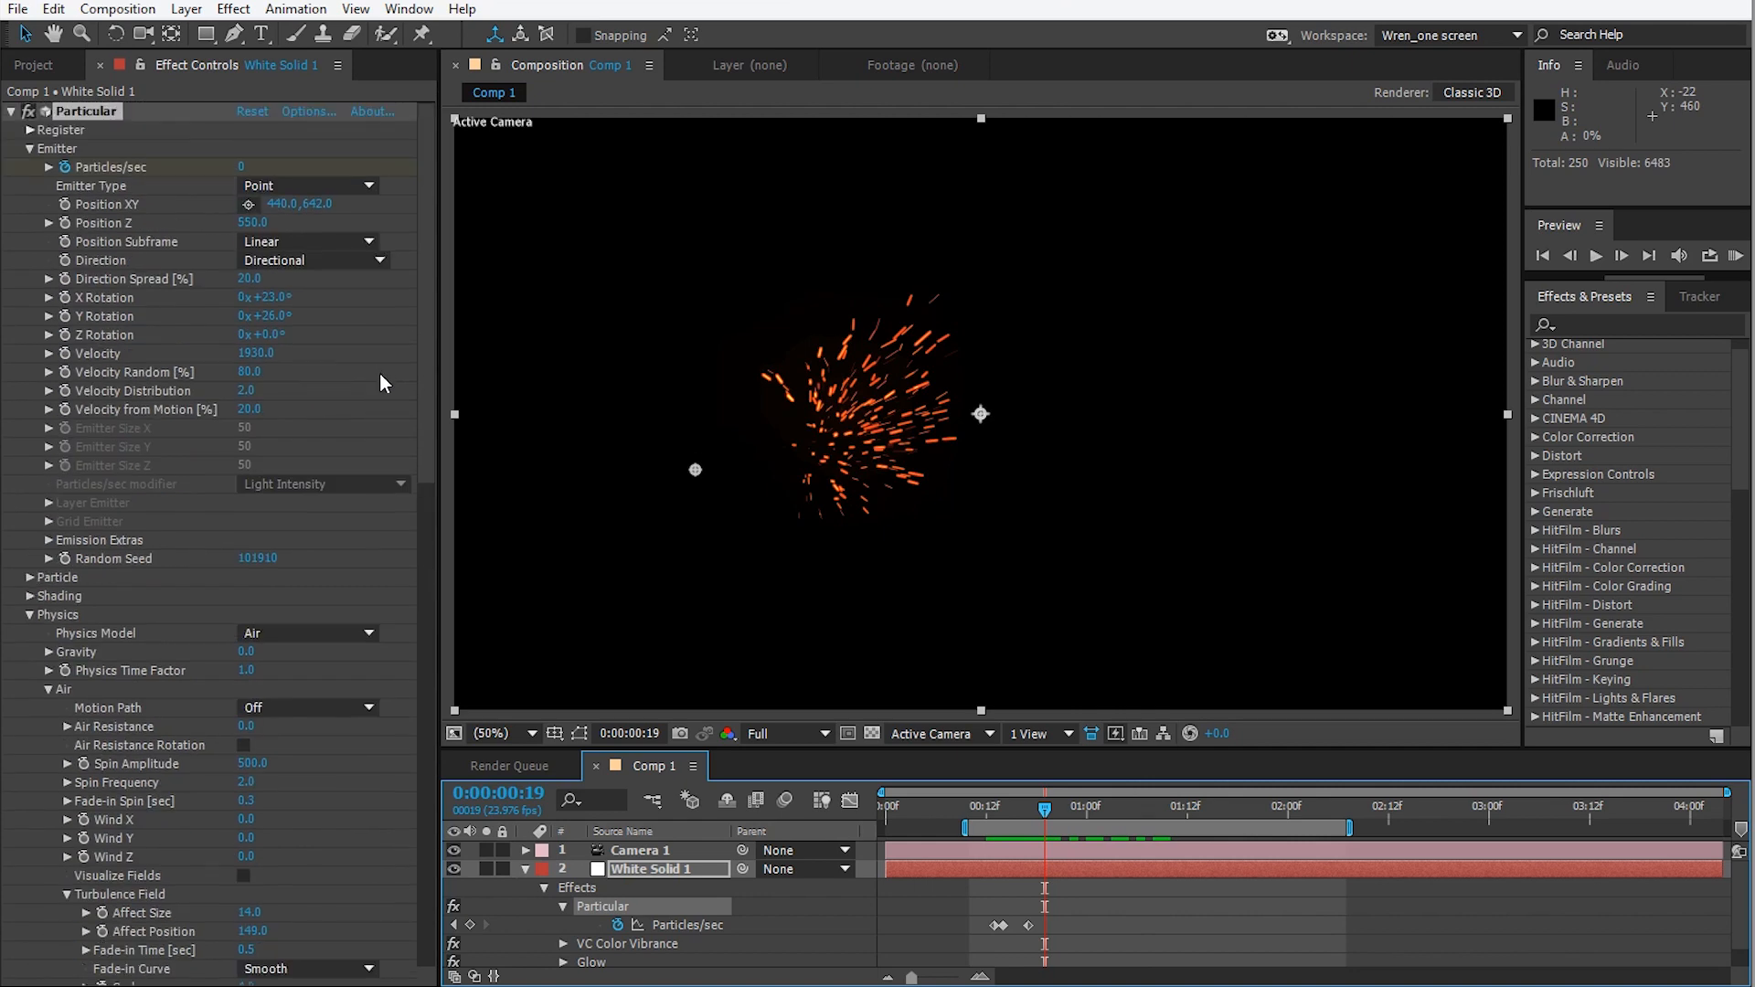
pyautogui.moveTo(260, 366); pyautogui.dragTo(740, 558)
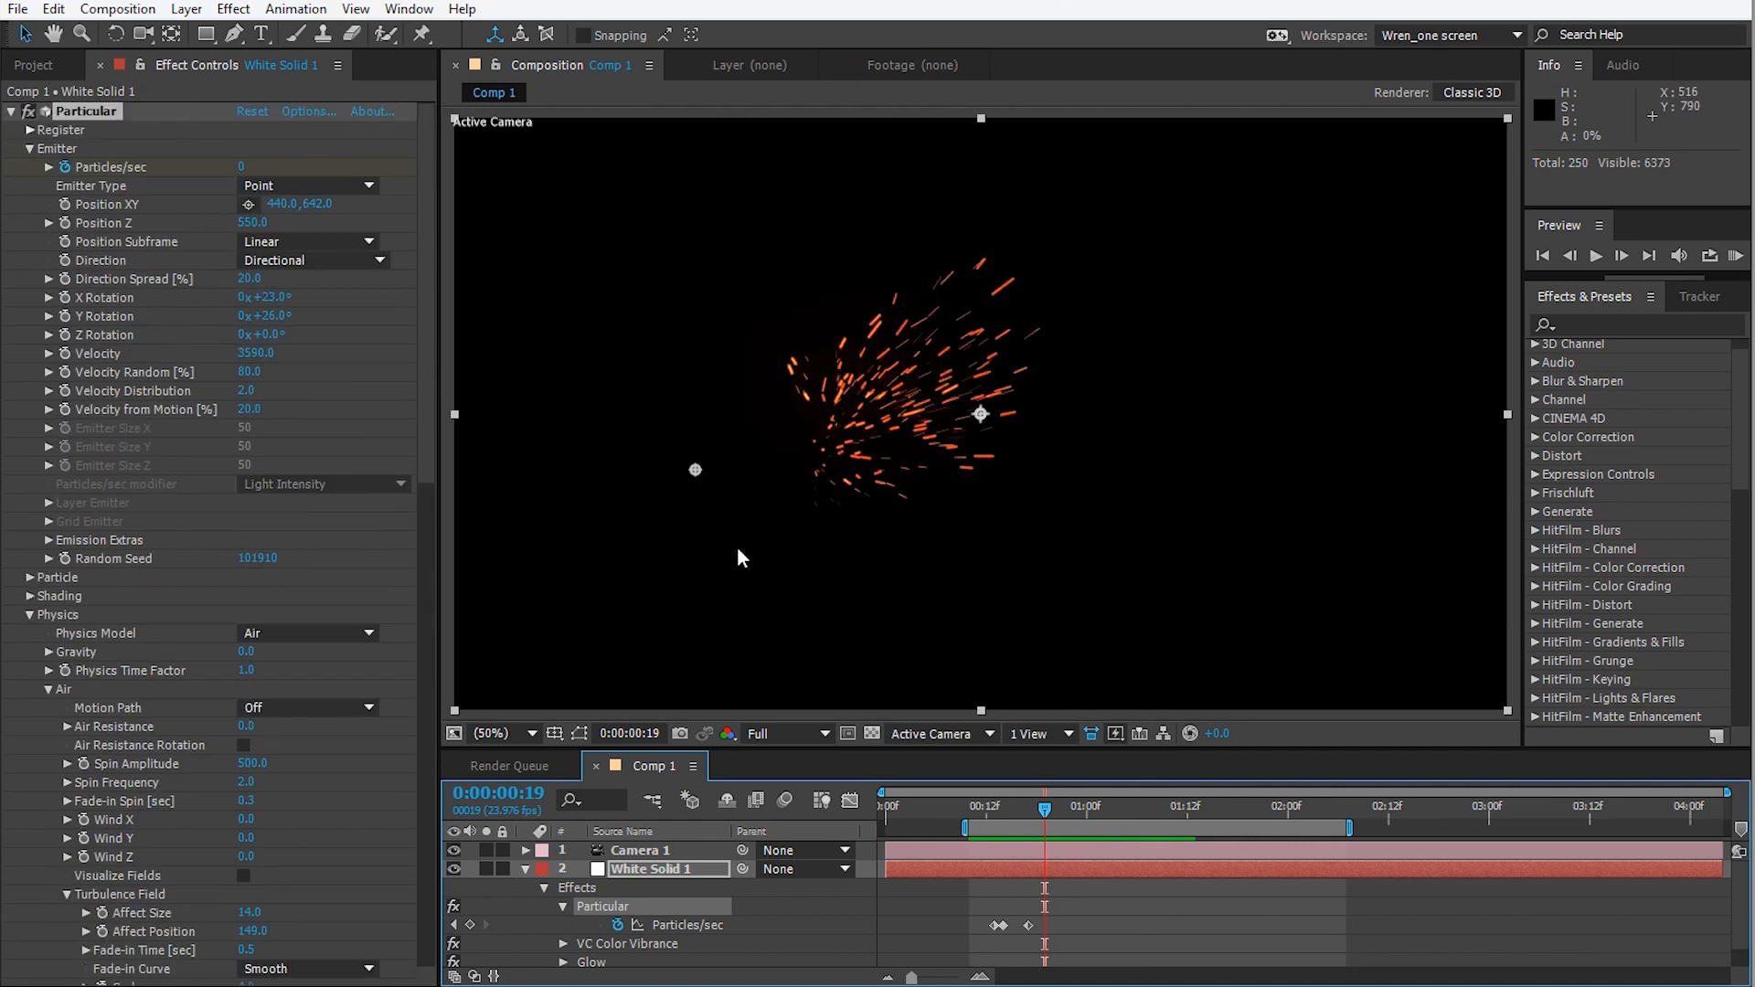
pyautogui.moveTo(695, 470); pyautogui.dragTo(413, 722)
pyautogui.press('space')
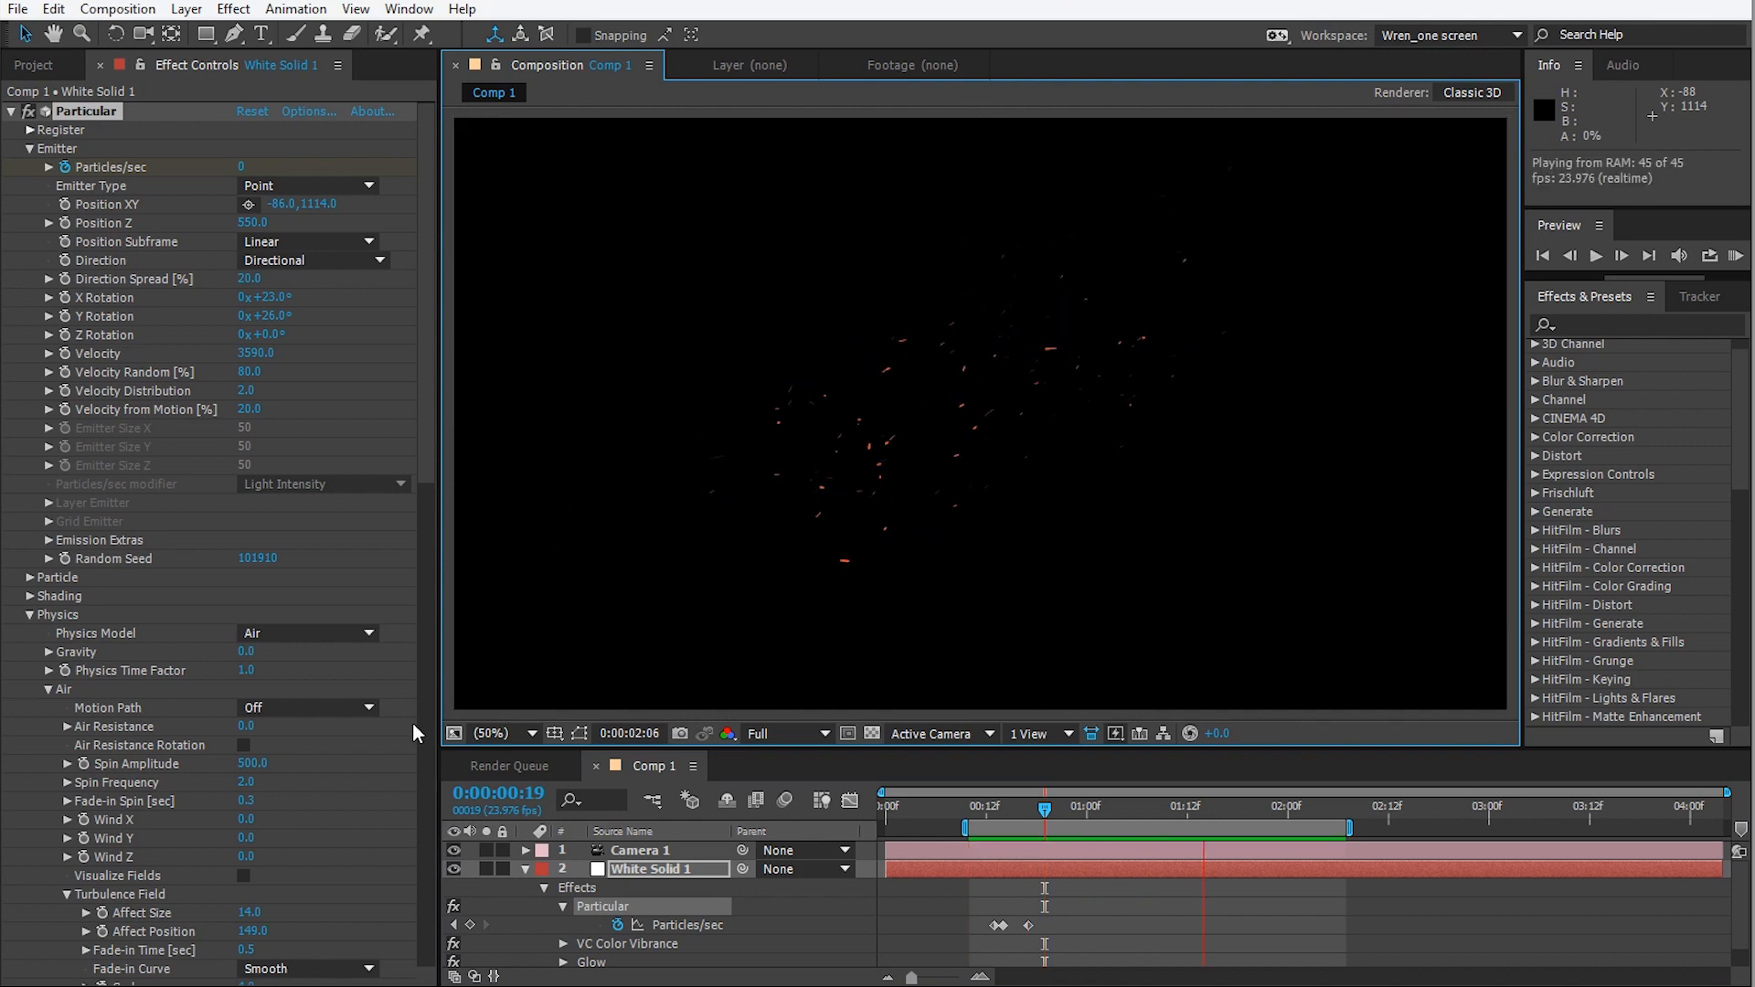
pyautogui.moveTo(1051, 818); pyautogui.dragTo(1081, 858)
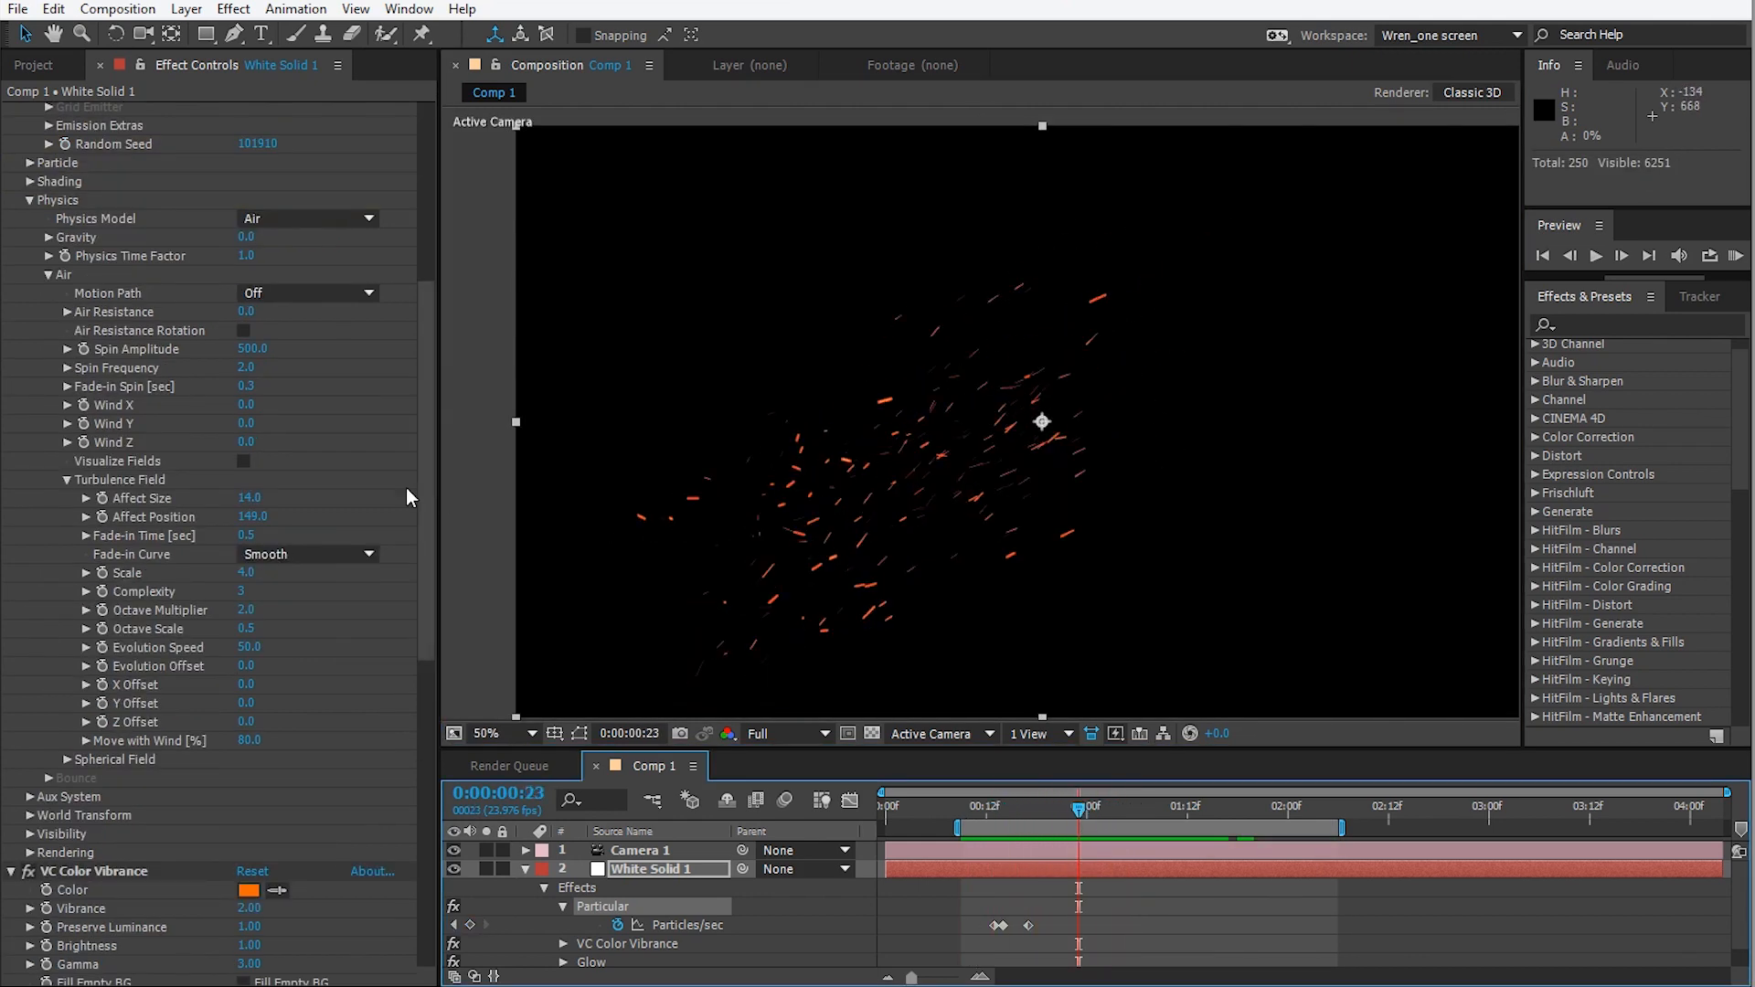
# Set the Aux System's Emit option to Continously and check the particle trails through 0:00:01:04.
pyautogui.click(29, 200)
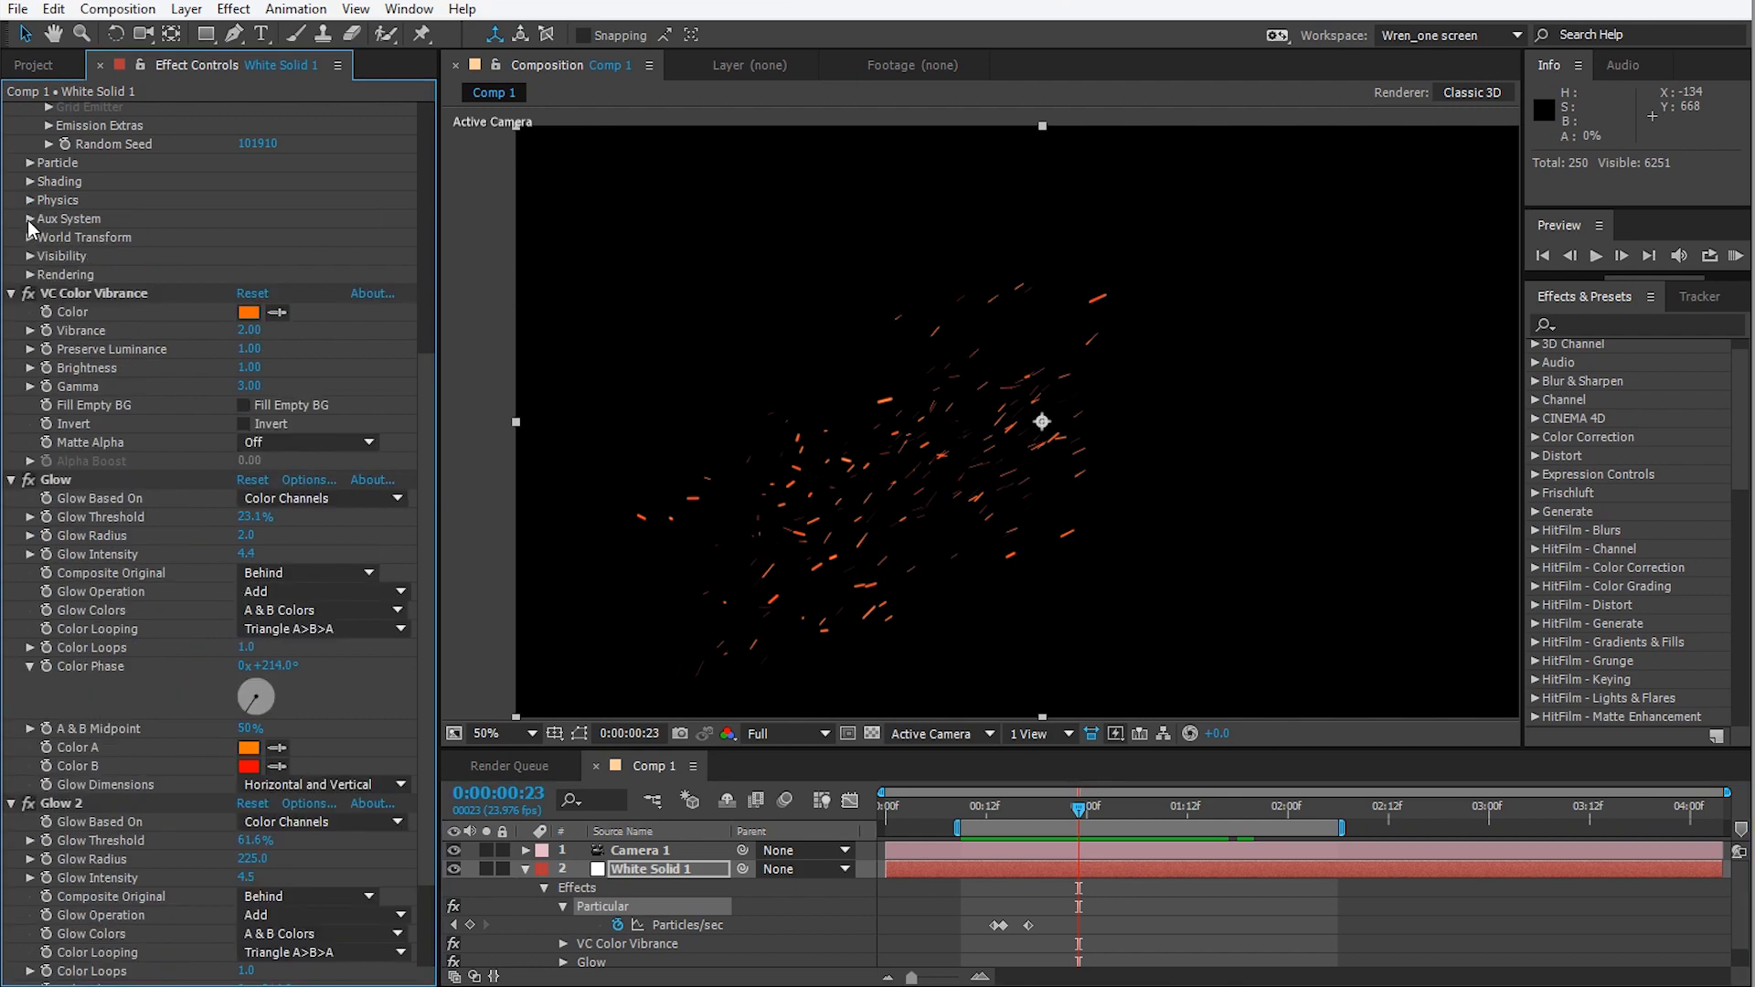
pyautogui.click(30, 219)
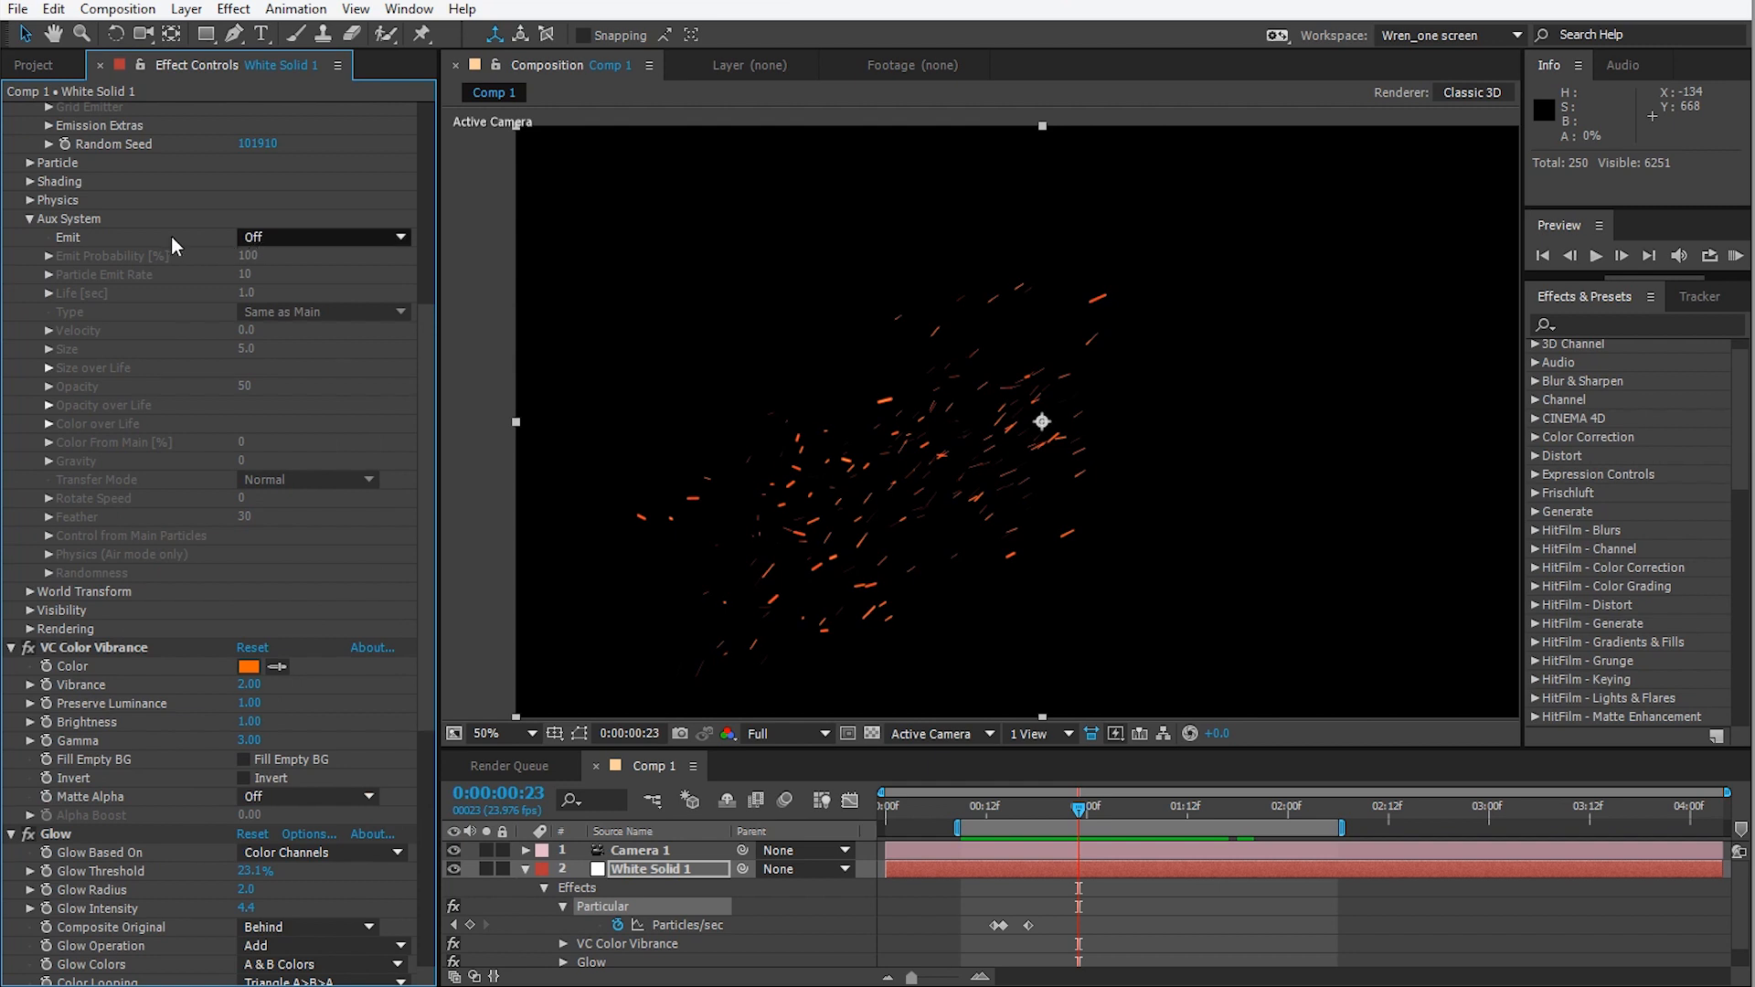
pyautogui.click(267, 244)
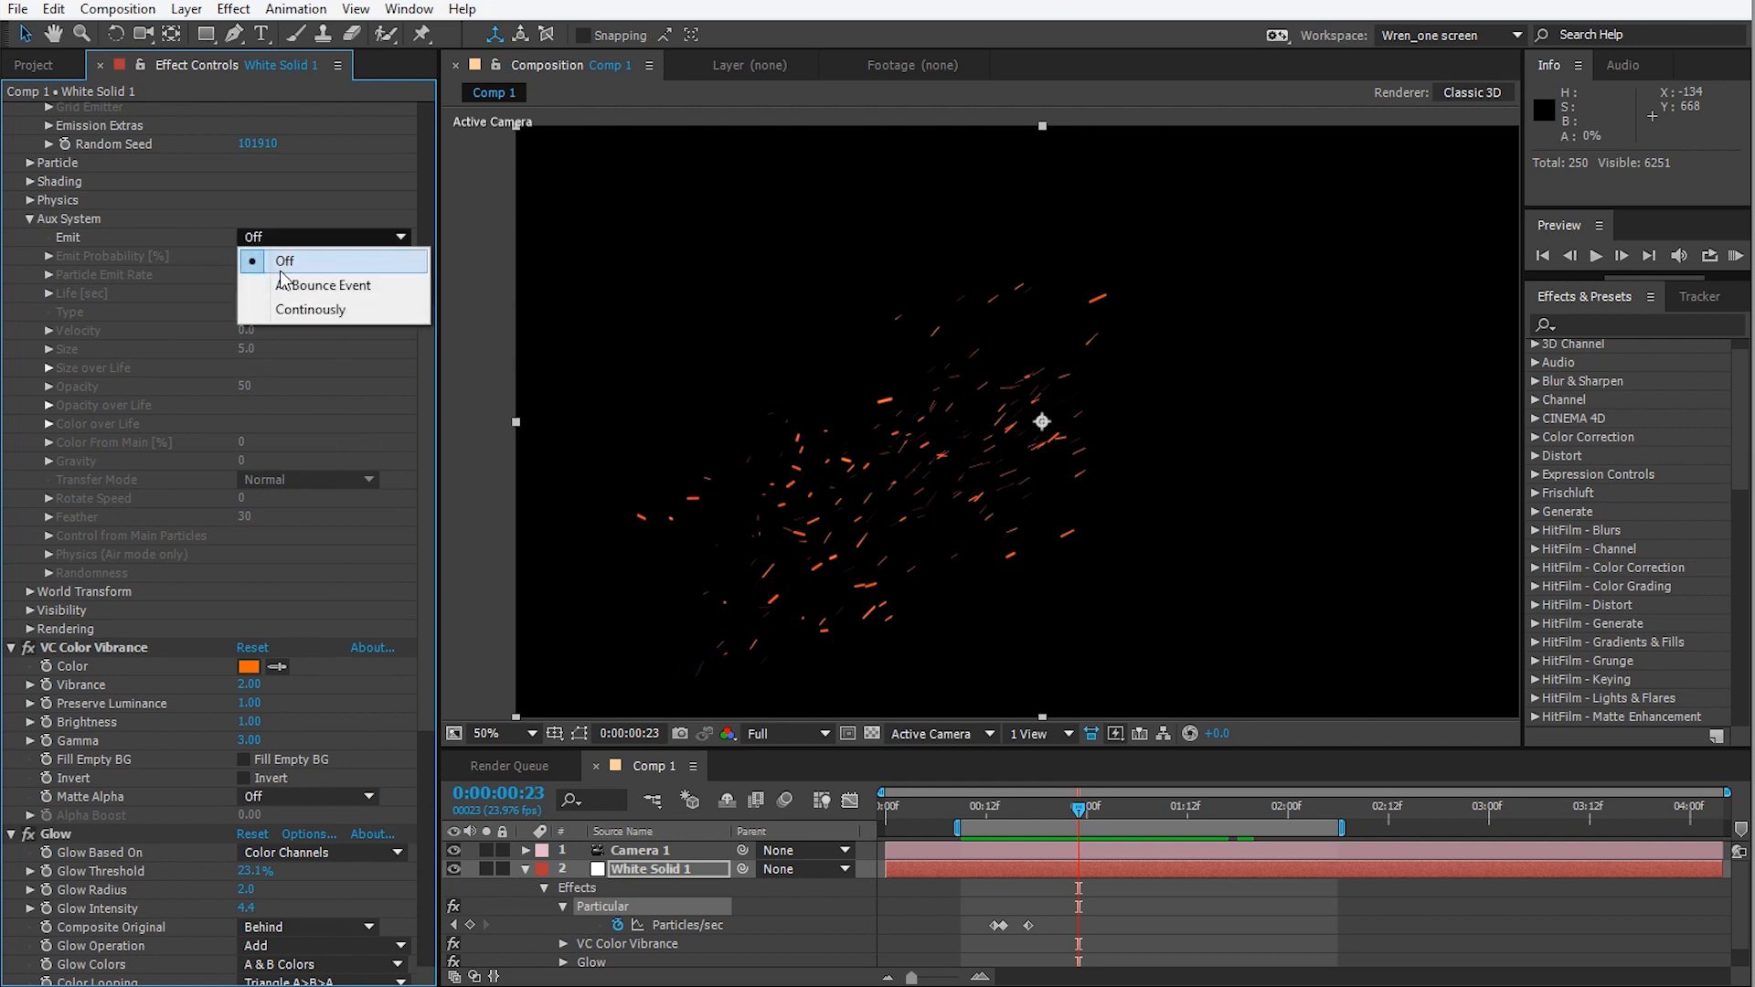
pyautogui.click(295, 310)
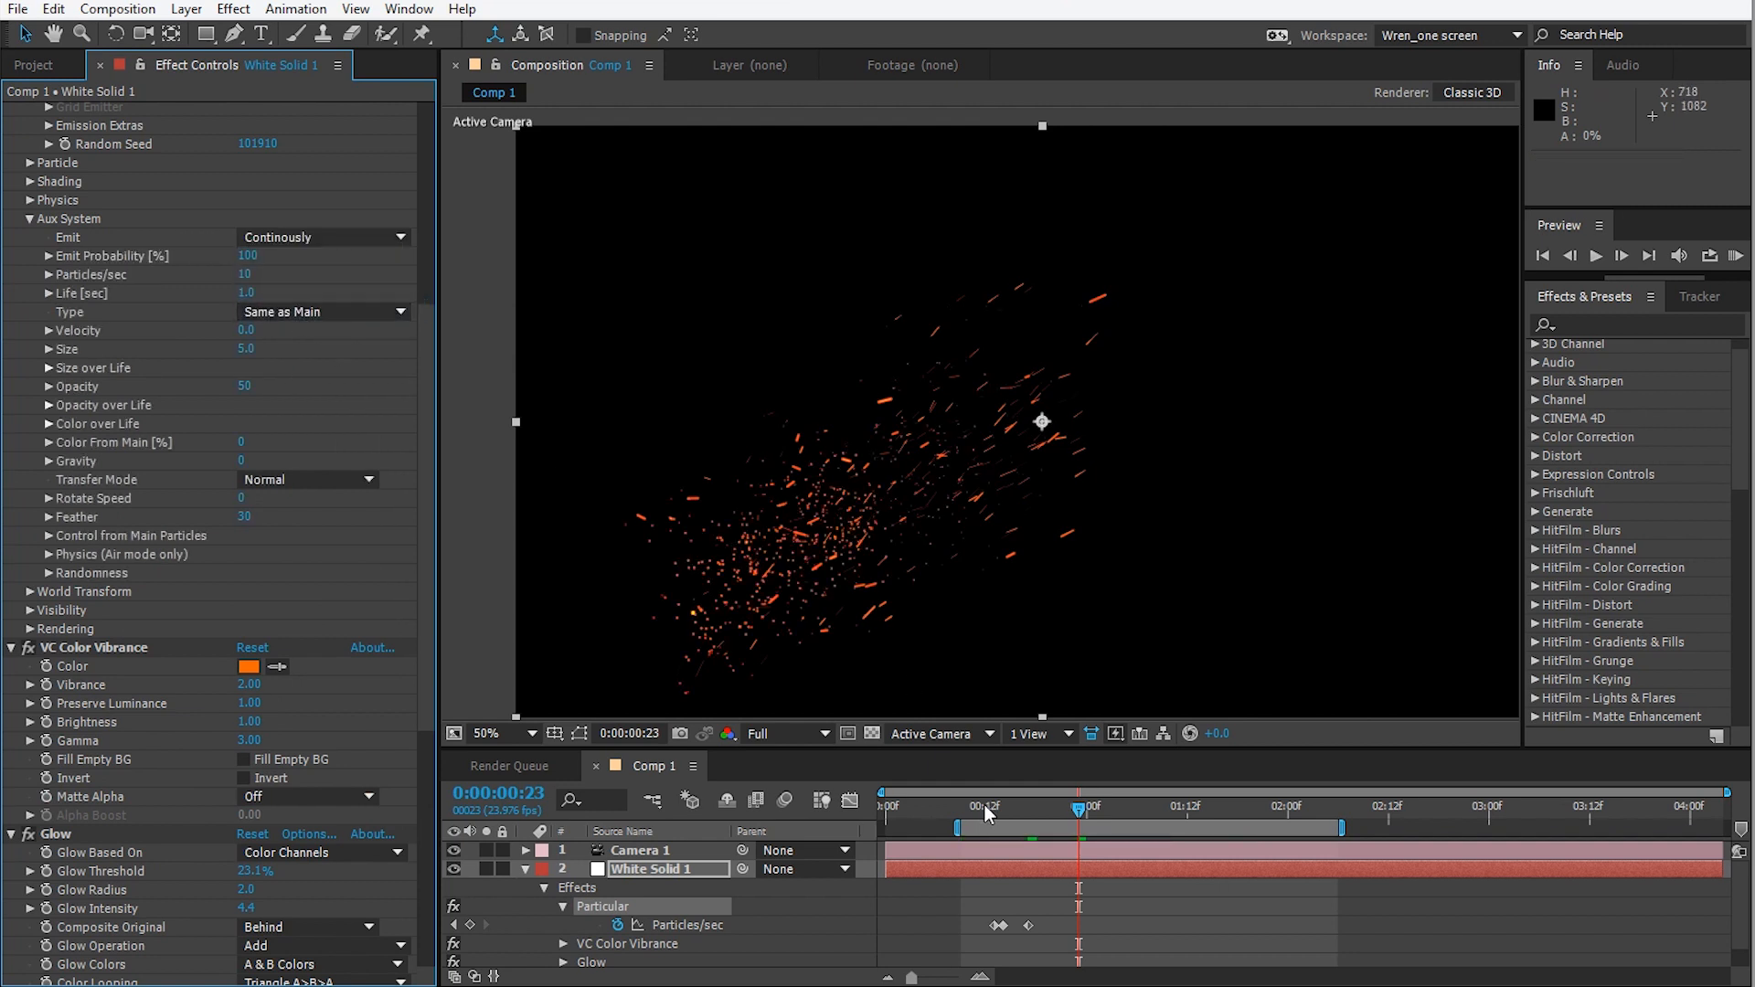
pyautogui.moveTo(985, 805); pyautogui.dragTo(1115, 863)
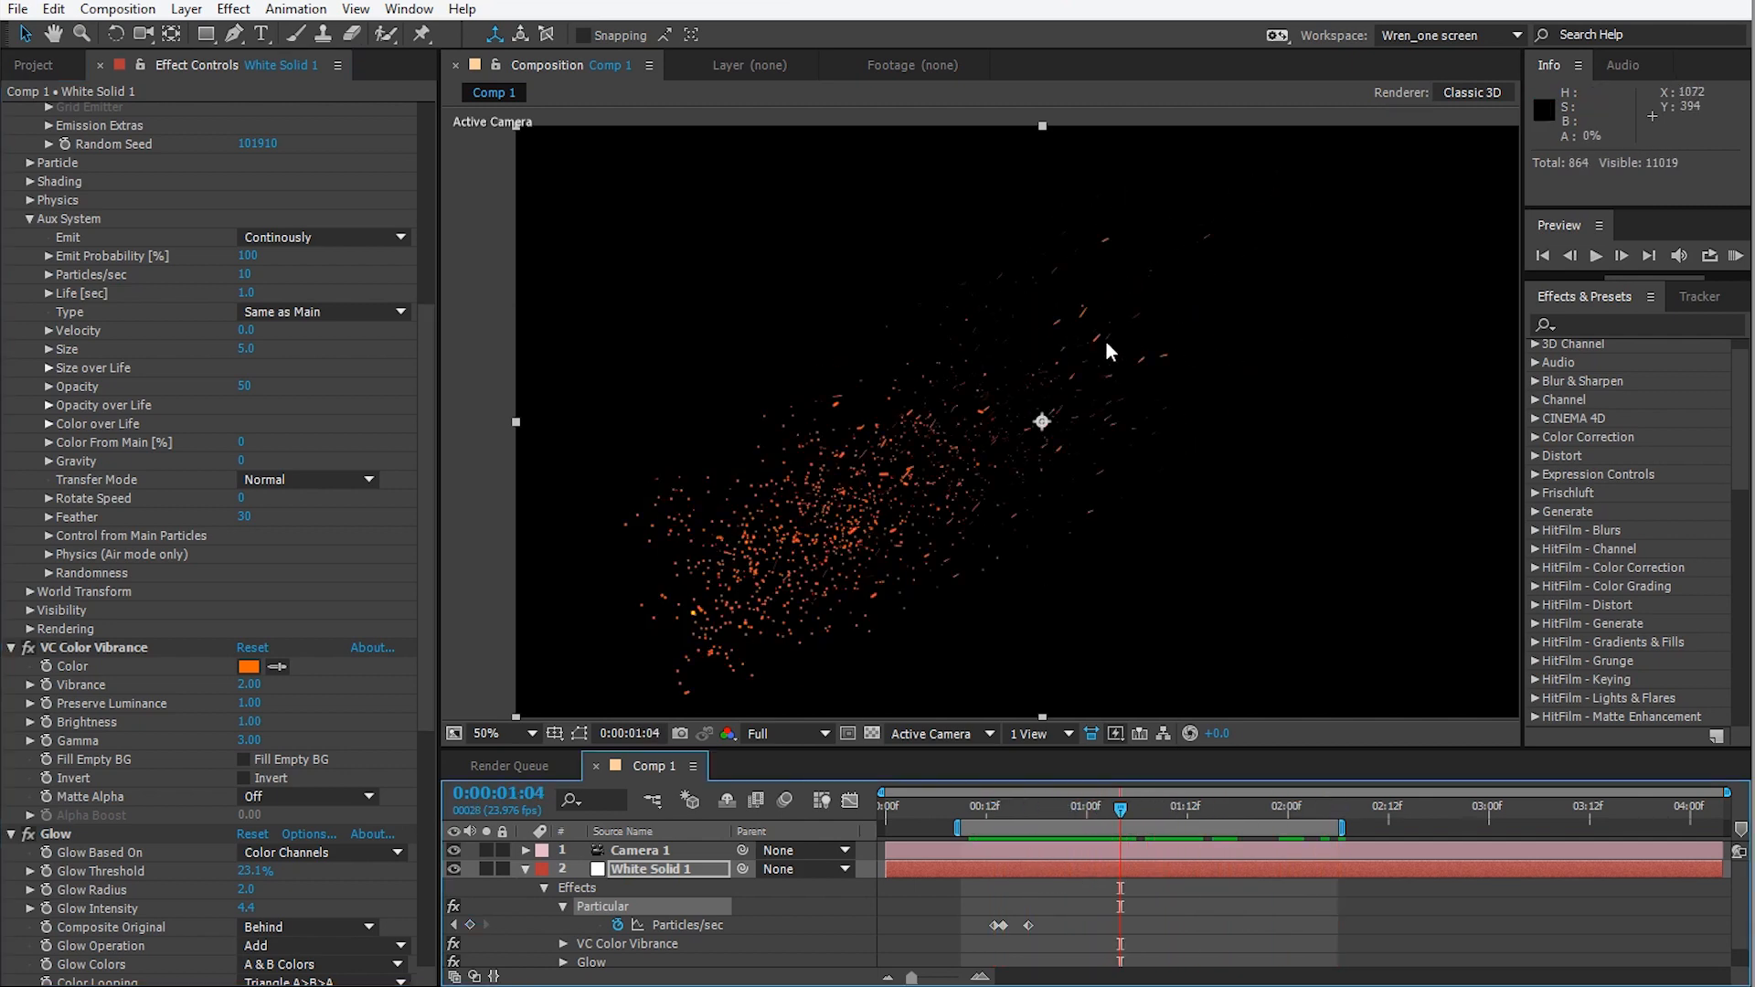
# Set the Aux System's Particles/sec to 20 and check the trails through 0:00:01:00.
pyautogui.scroll(1, 169, 291)
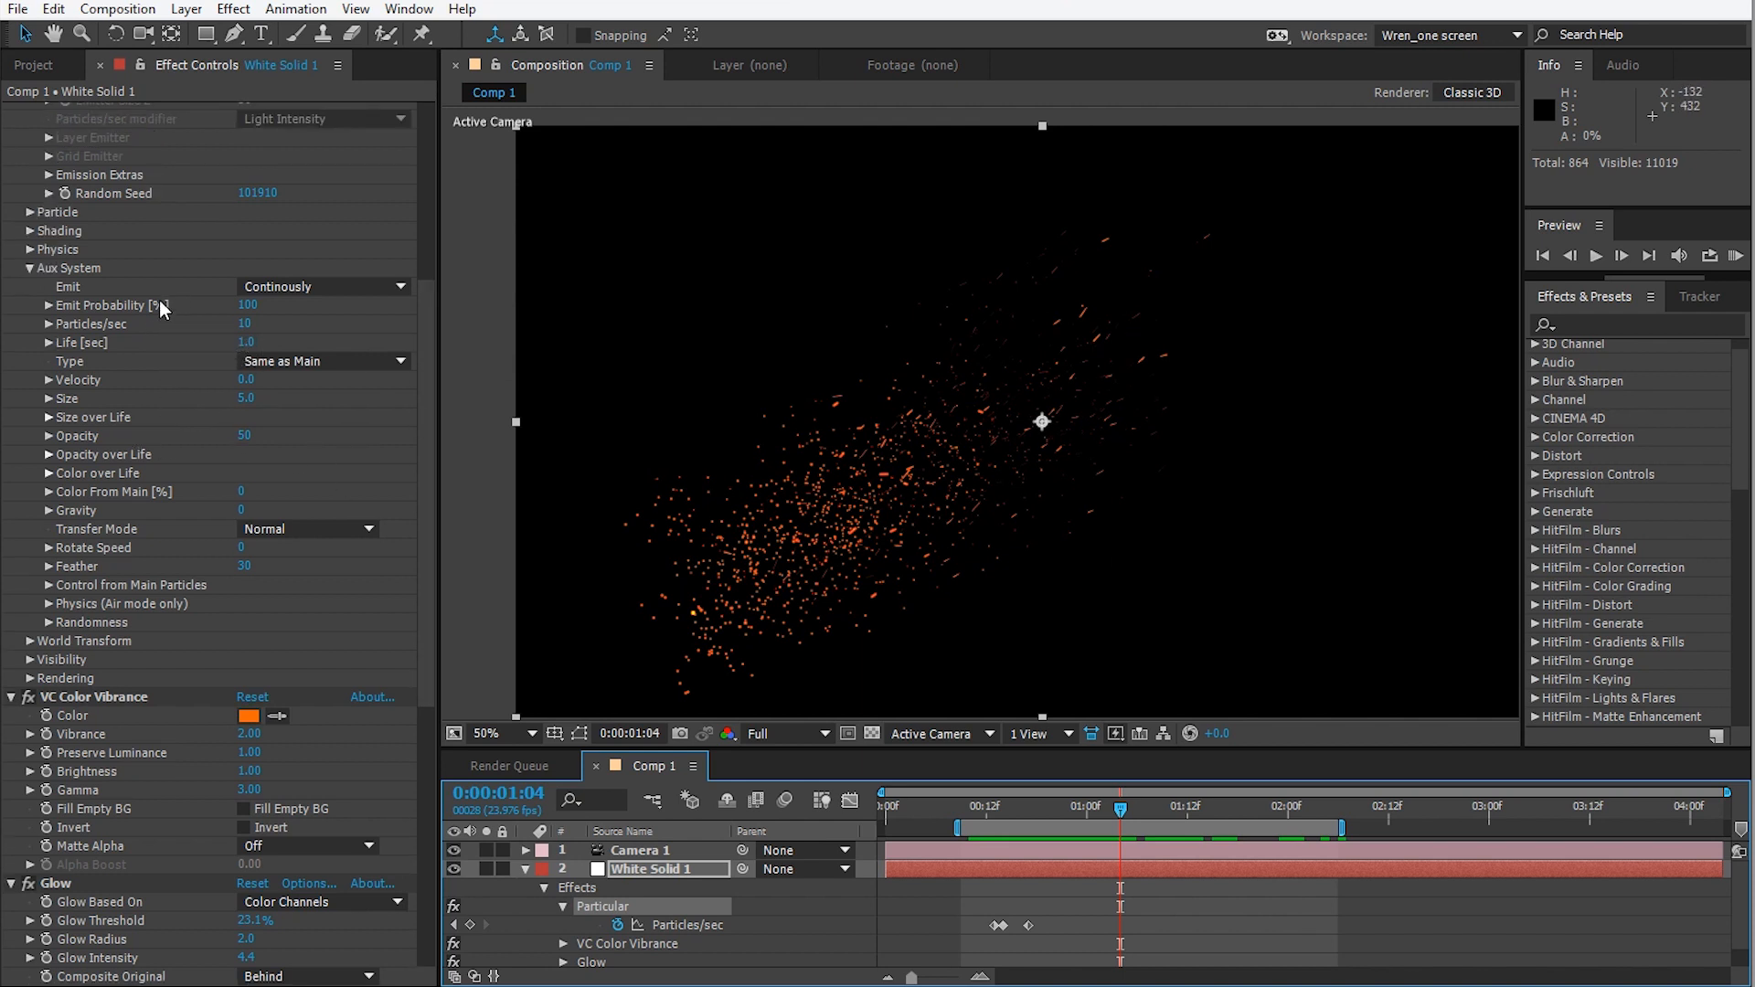
pyautogui.click(246, 326)
pyautogui.write('20')
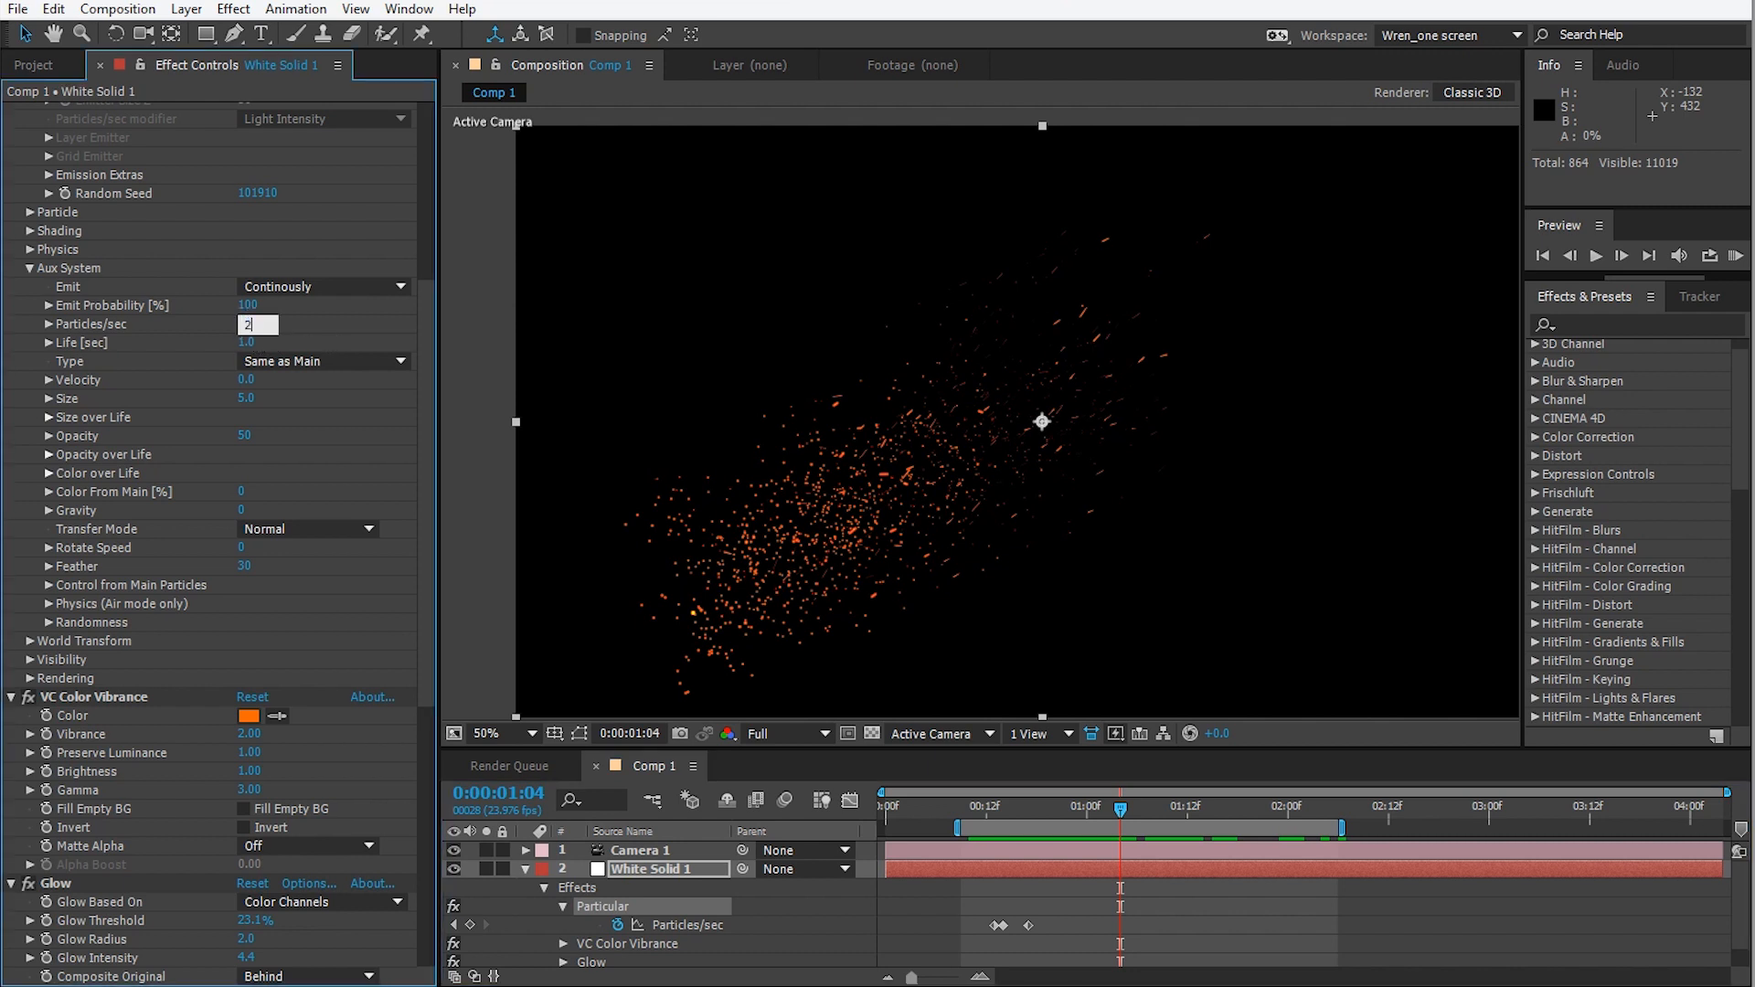
pyautogui.press('Return')
pyautogui.moveTo(987, 820); pyautogui.dragTo(1087, 841)
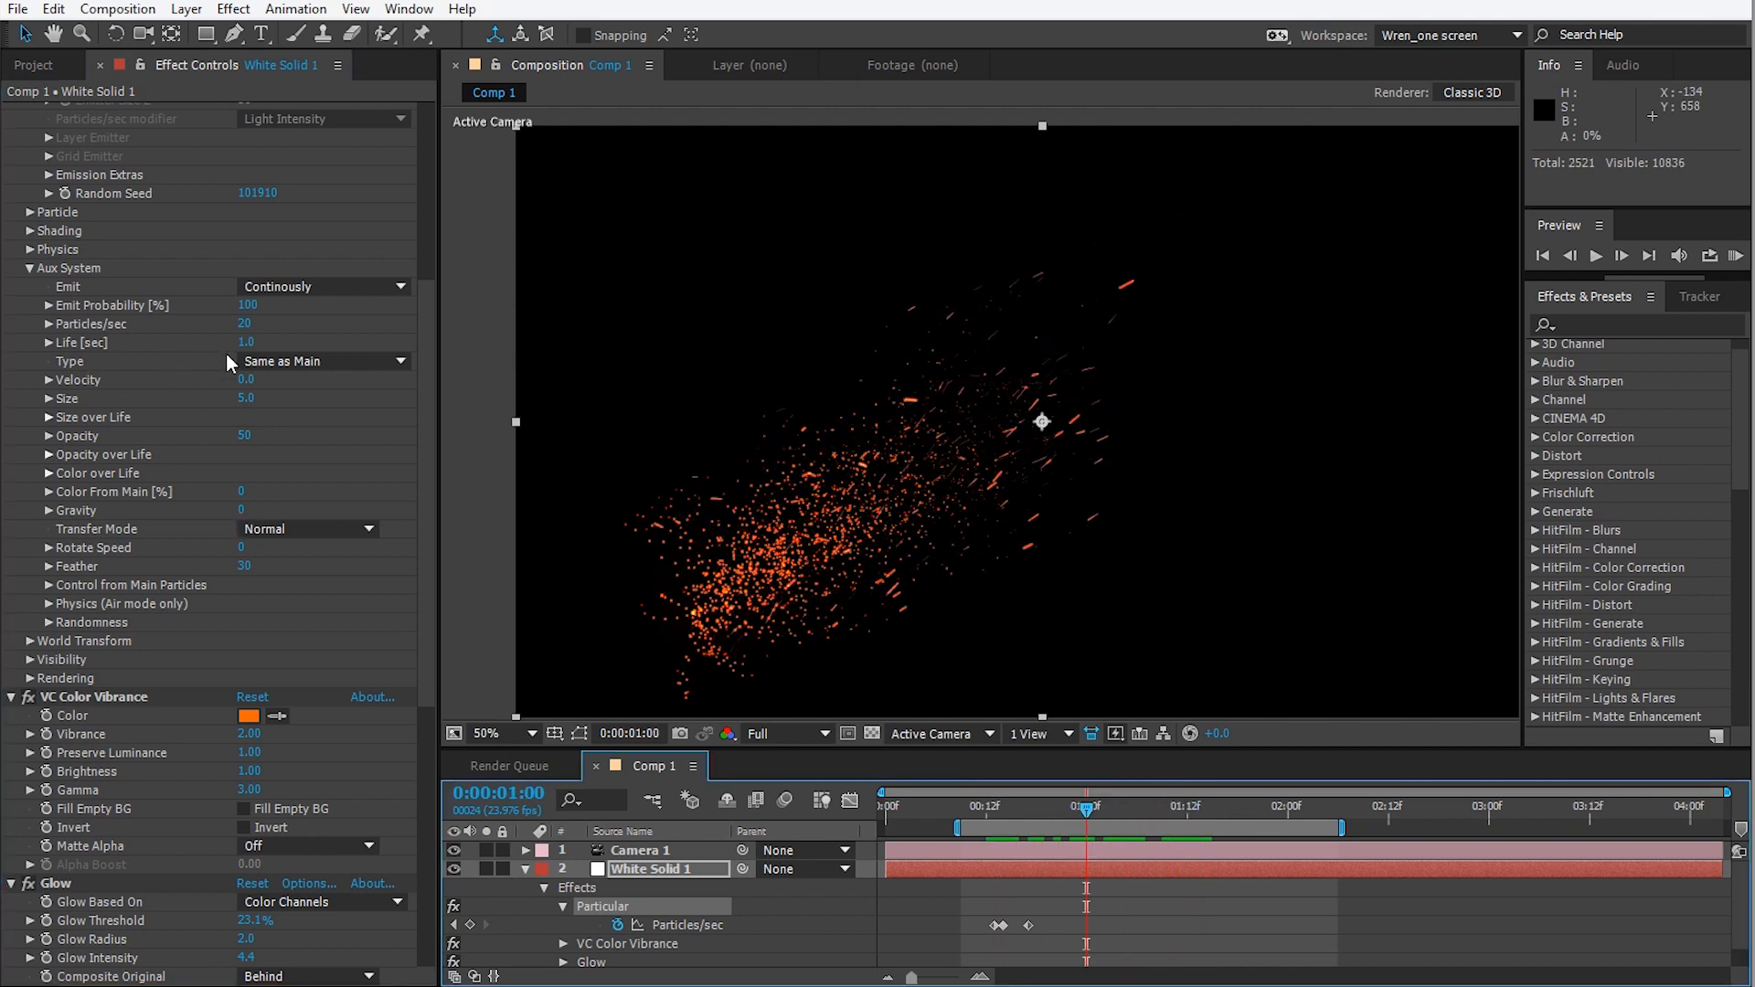
# Examine the Aux System's Size over Life, Color over Life and Opacity over Life graphs.
pyautogui.click(48, 418)
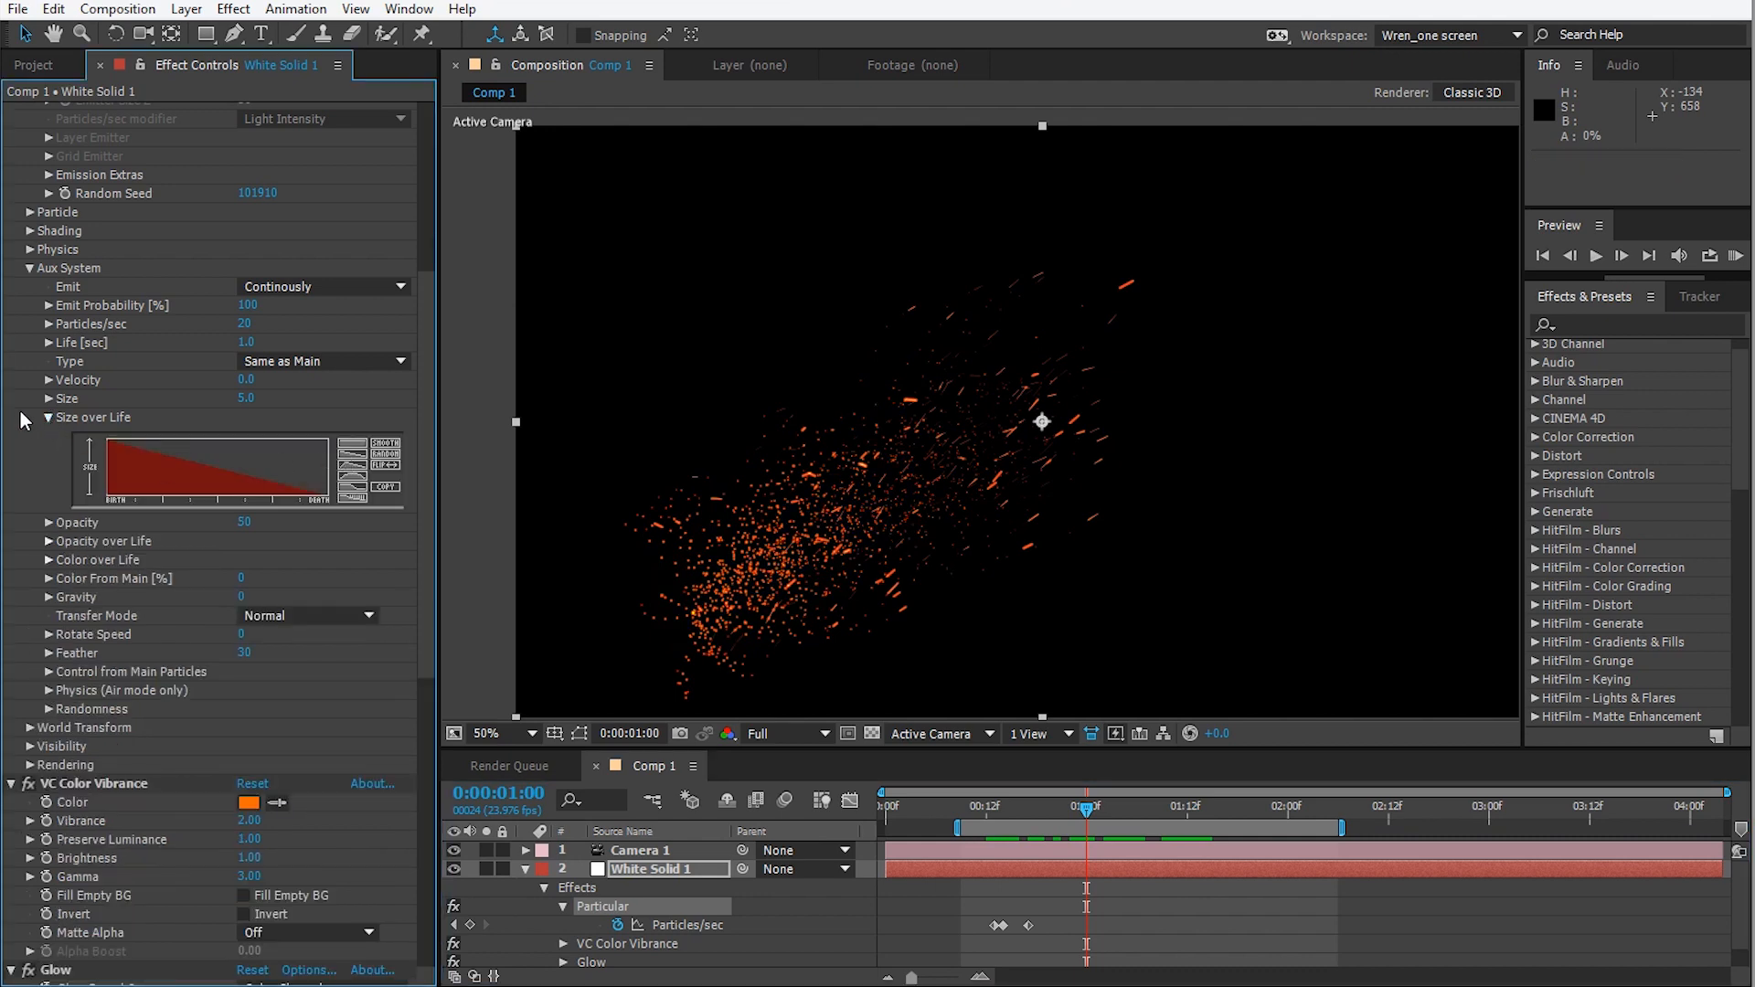
pyautogui.click(48, 417)
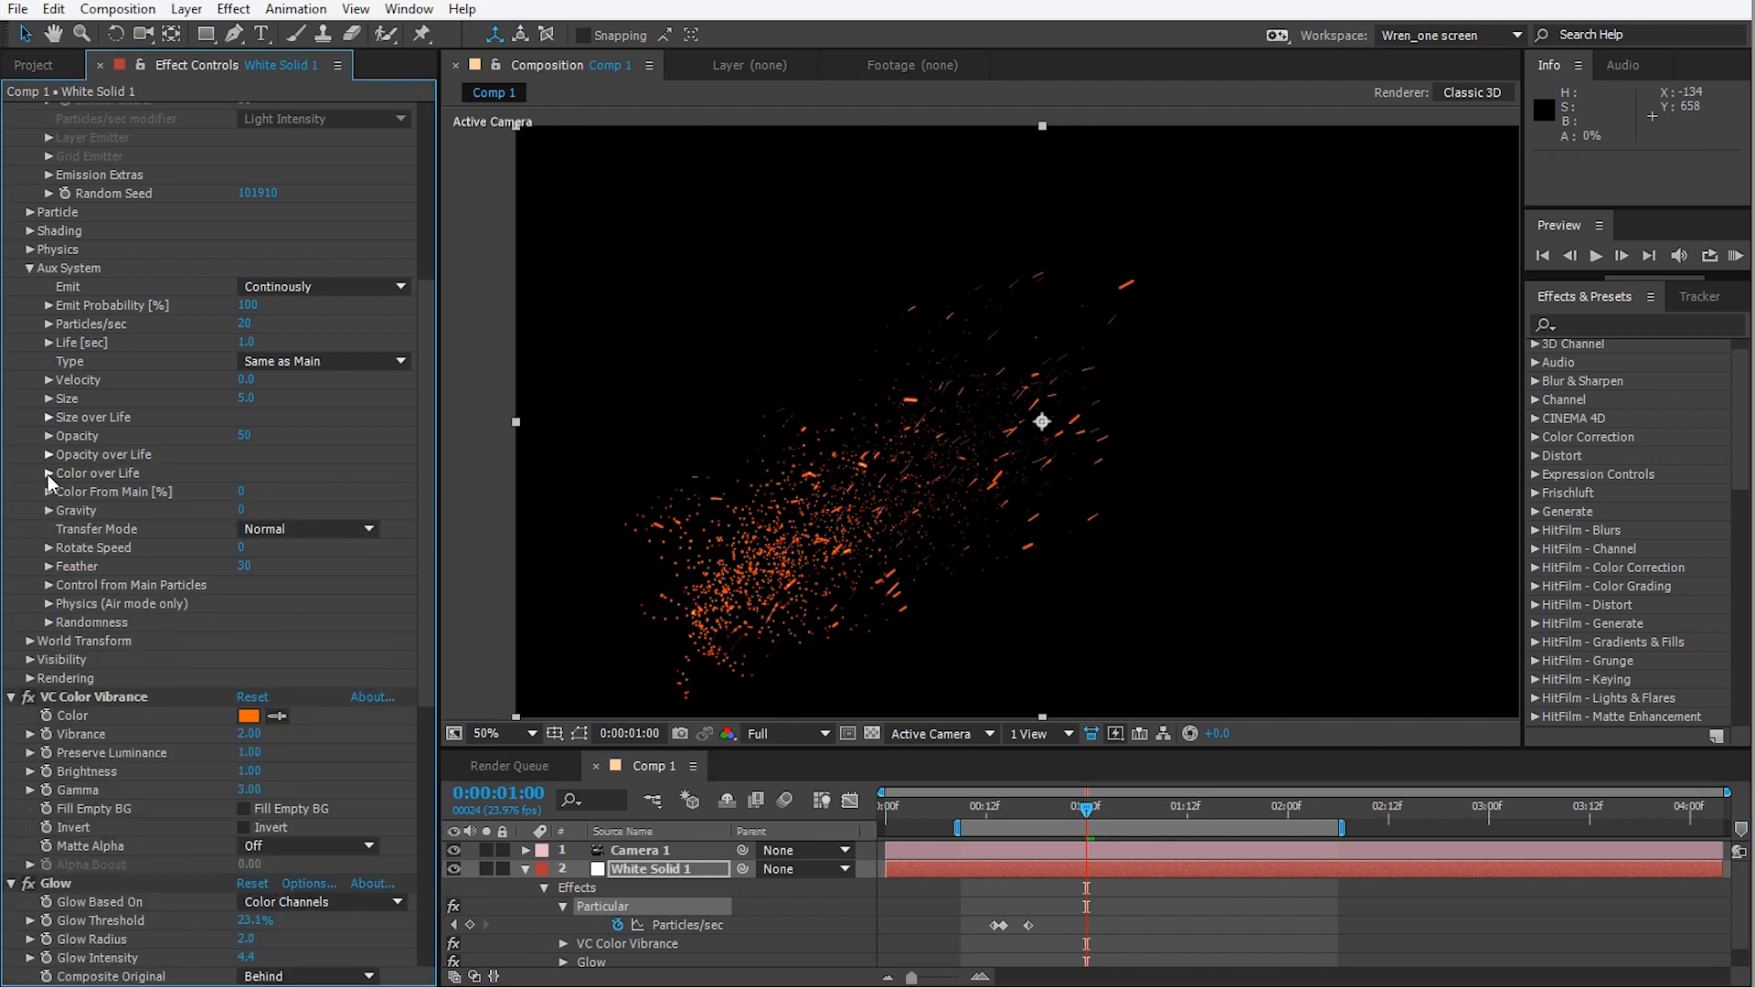
pyautogui.click(48, 474)
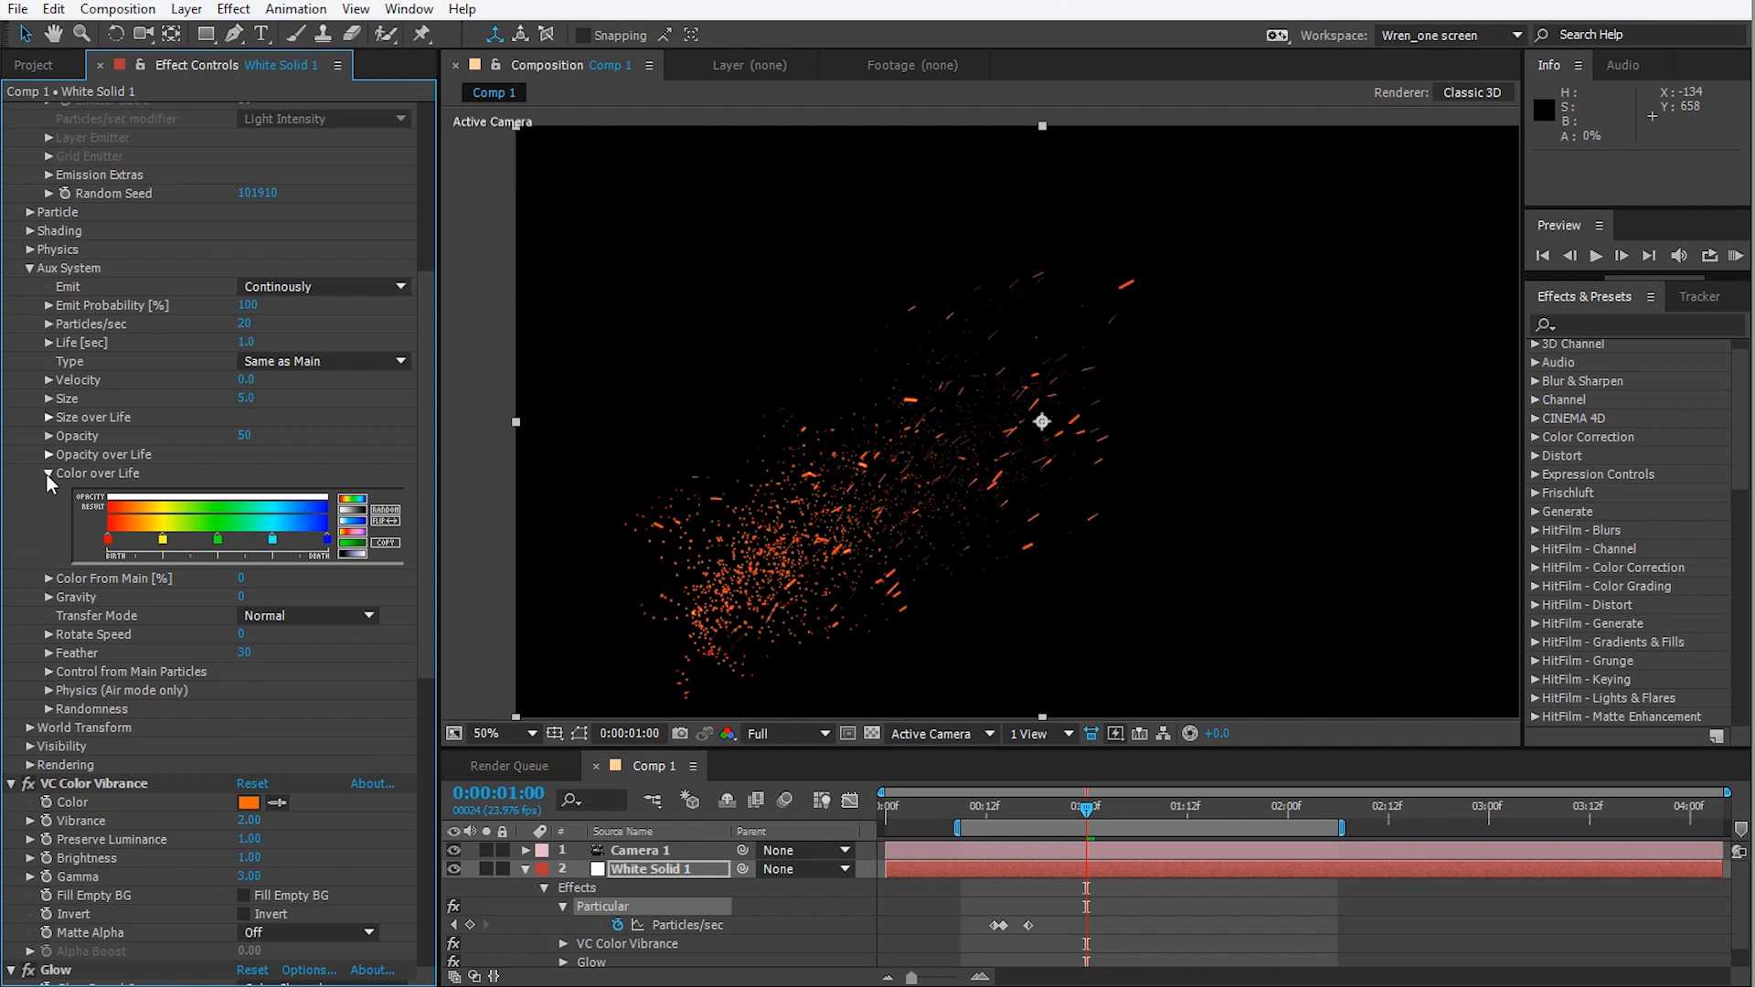
pyautogui.click(47, 475)
pyautogui.click(47, 457)
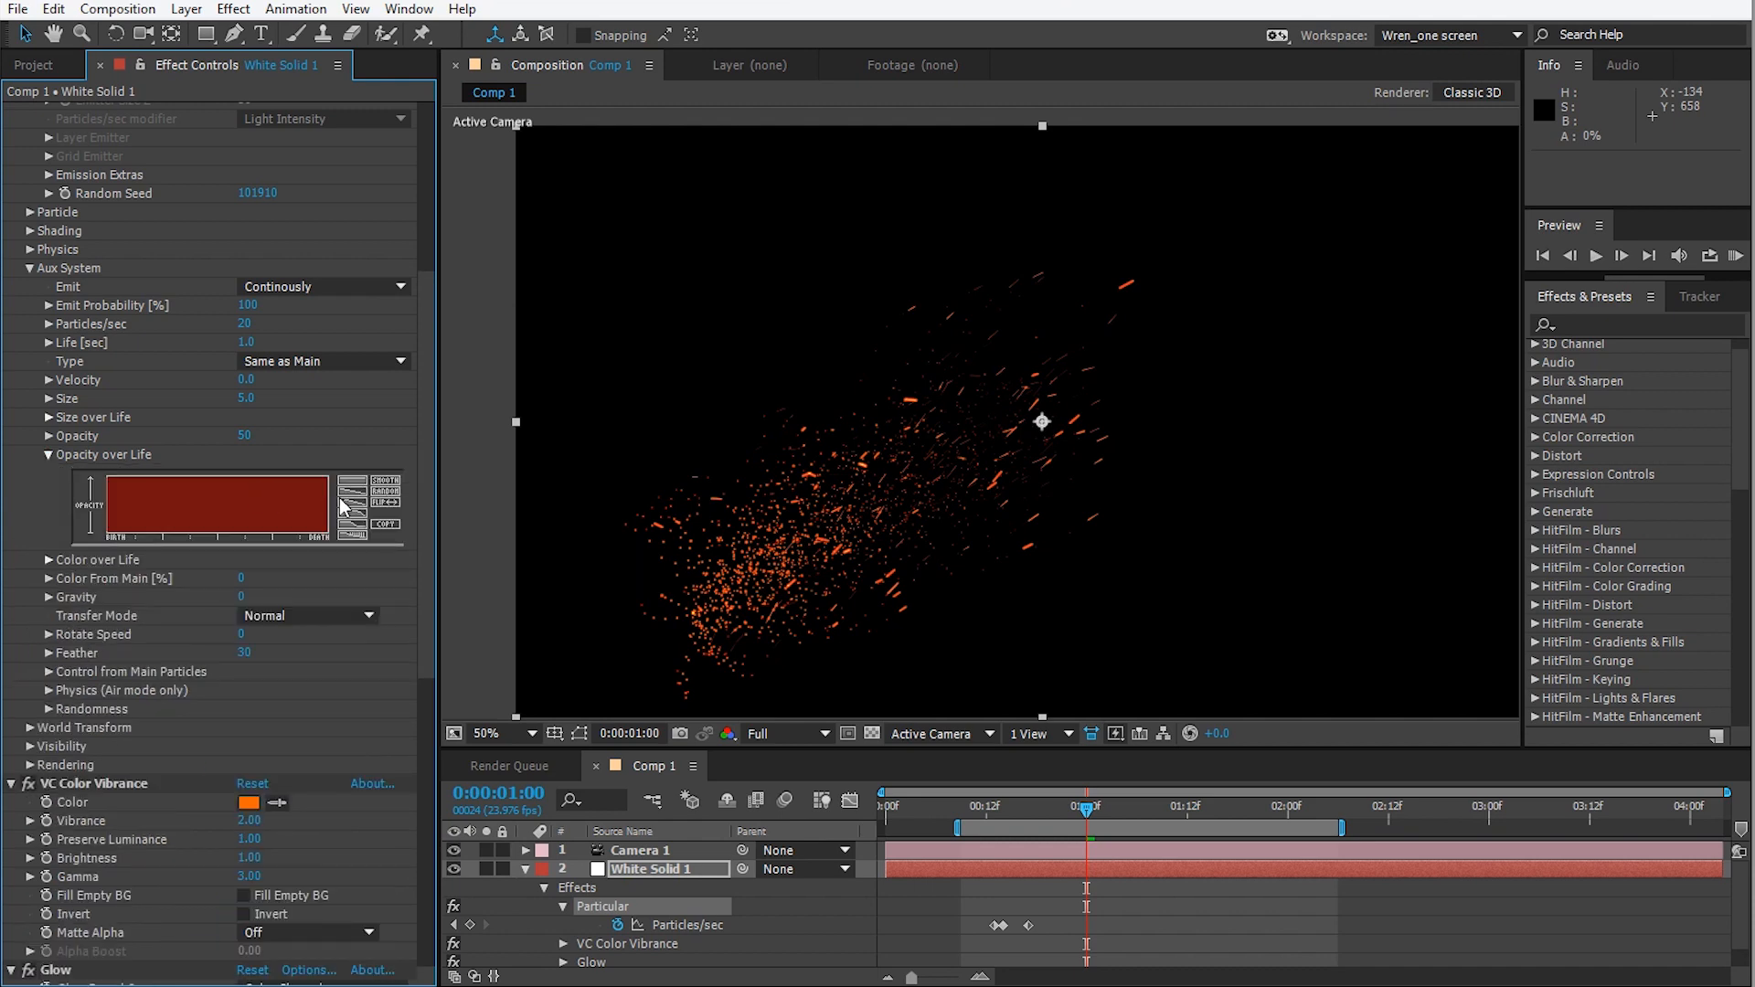
pyautogui.click(48, 455)
# Try Aux System Opacity values of 42, 100 and 11 on the trail particles, and restore it to 50.
pyautogui.moveTo(244, 435); pyautogui.dragTo(444, 470)
pyautogui.moveTo(744, 601); pyautogui.dragTo(1025, 452)
pyautogui.scroll(1, 698, 614)
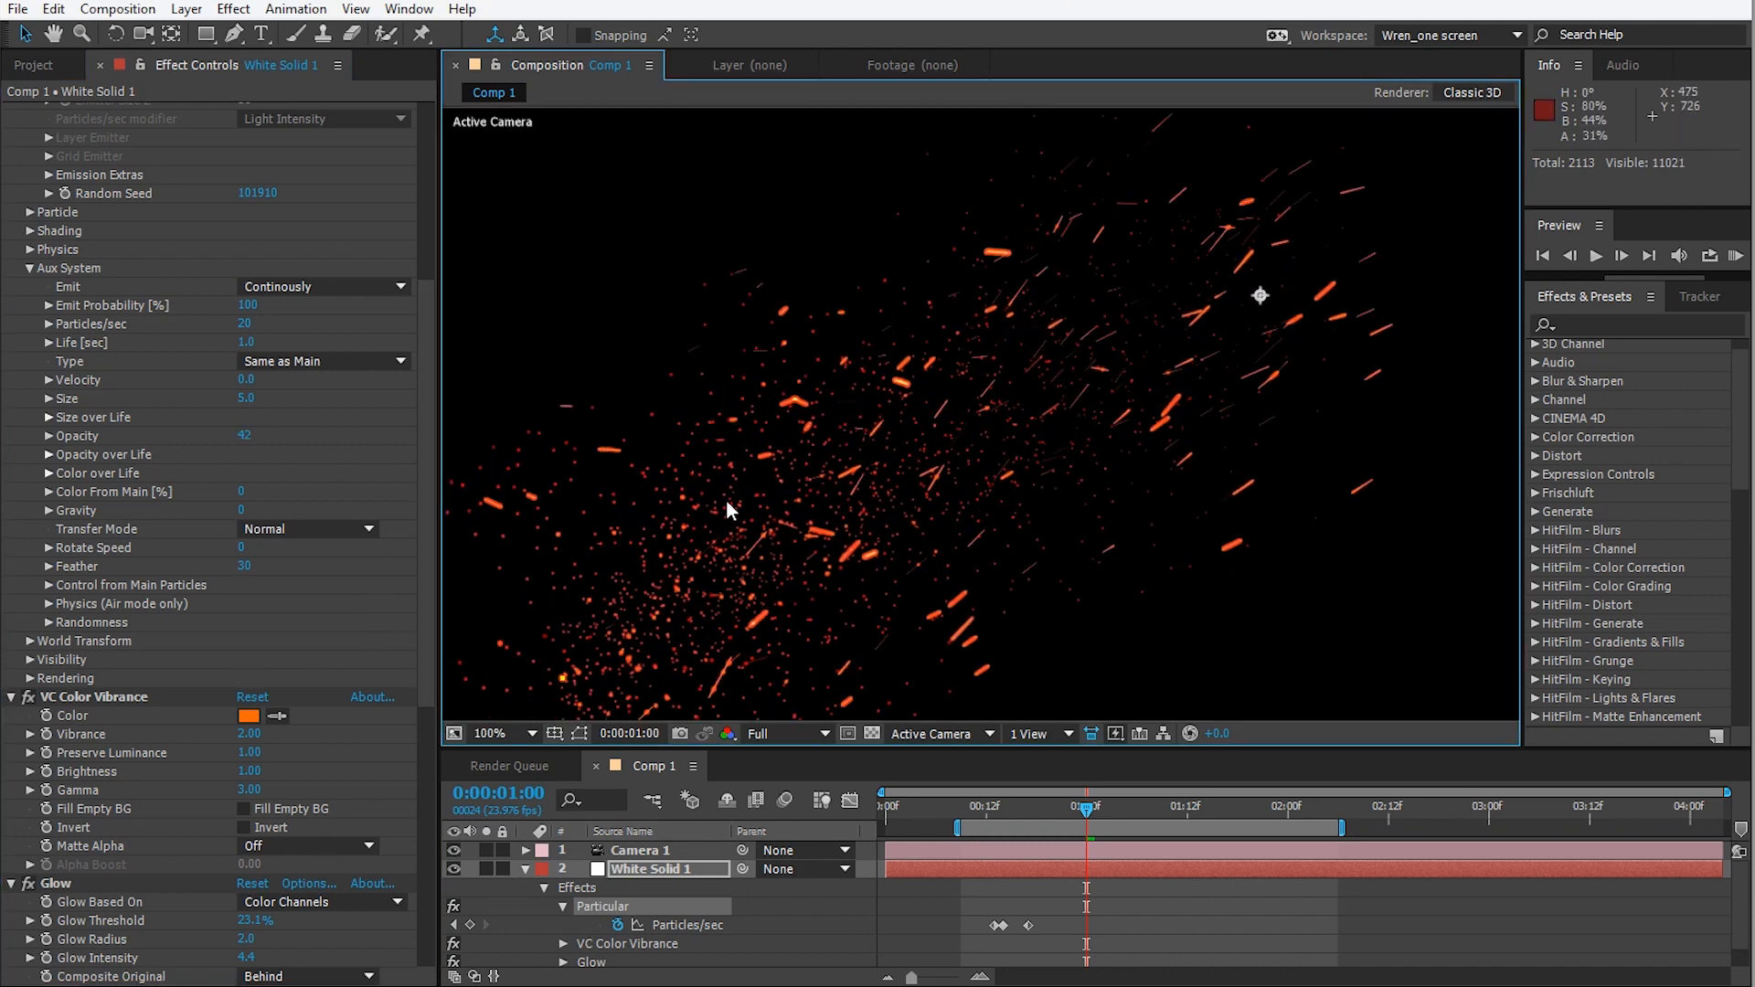
pyautogui.scroll(1, 532, 650)
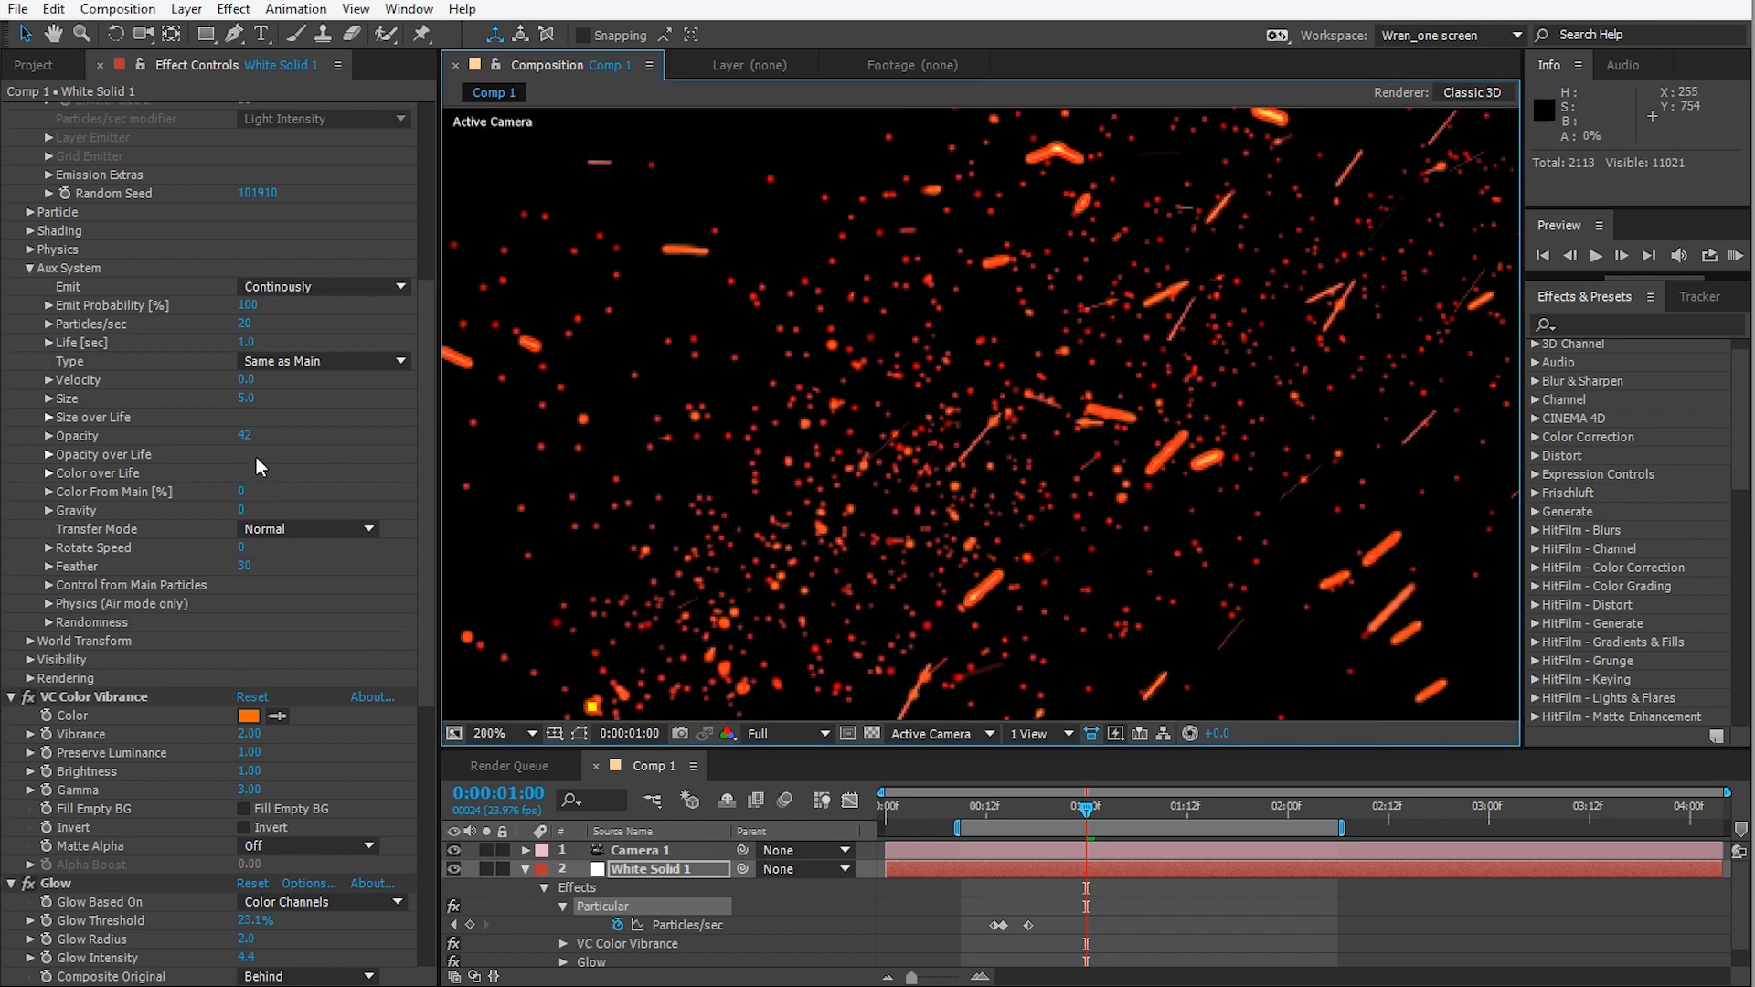
pyautogui.moveTo(247, 446); pyautogui.dragTo(416, 463)
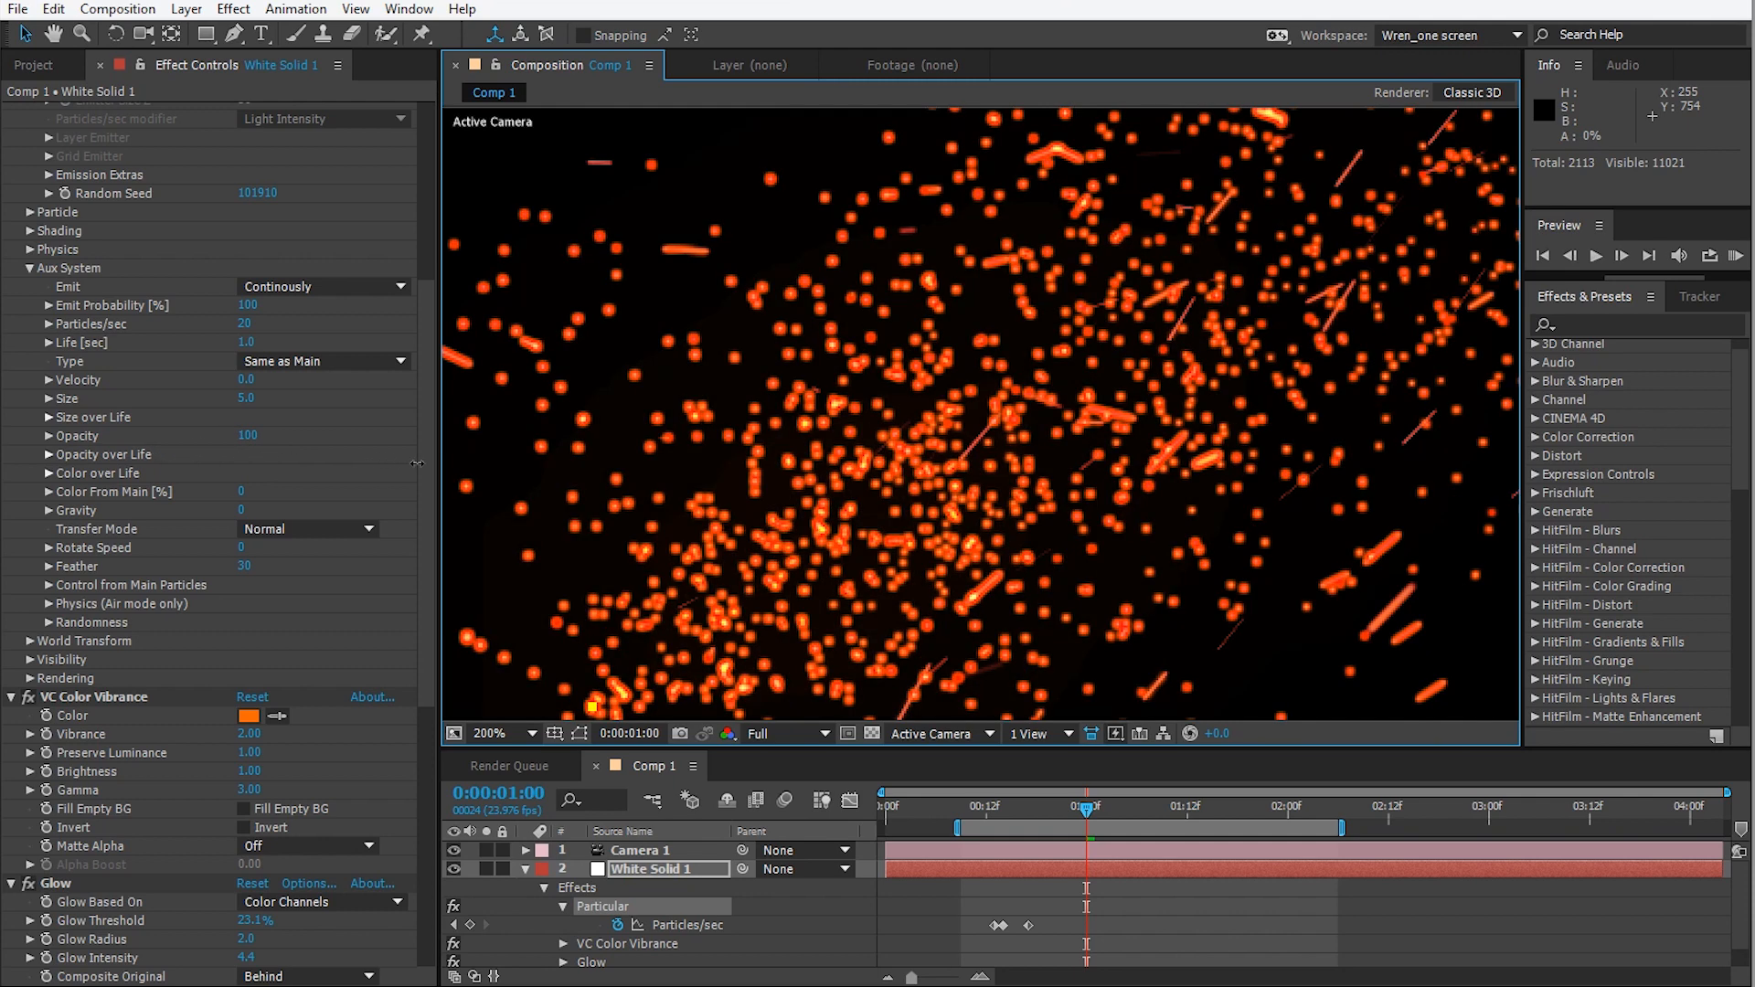
pyautogui.scroll(-1, 1007, 459)
pyautogui.moveTo(922, 380); pyautogui.dragTo(818, 429)
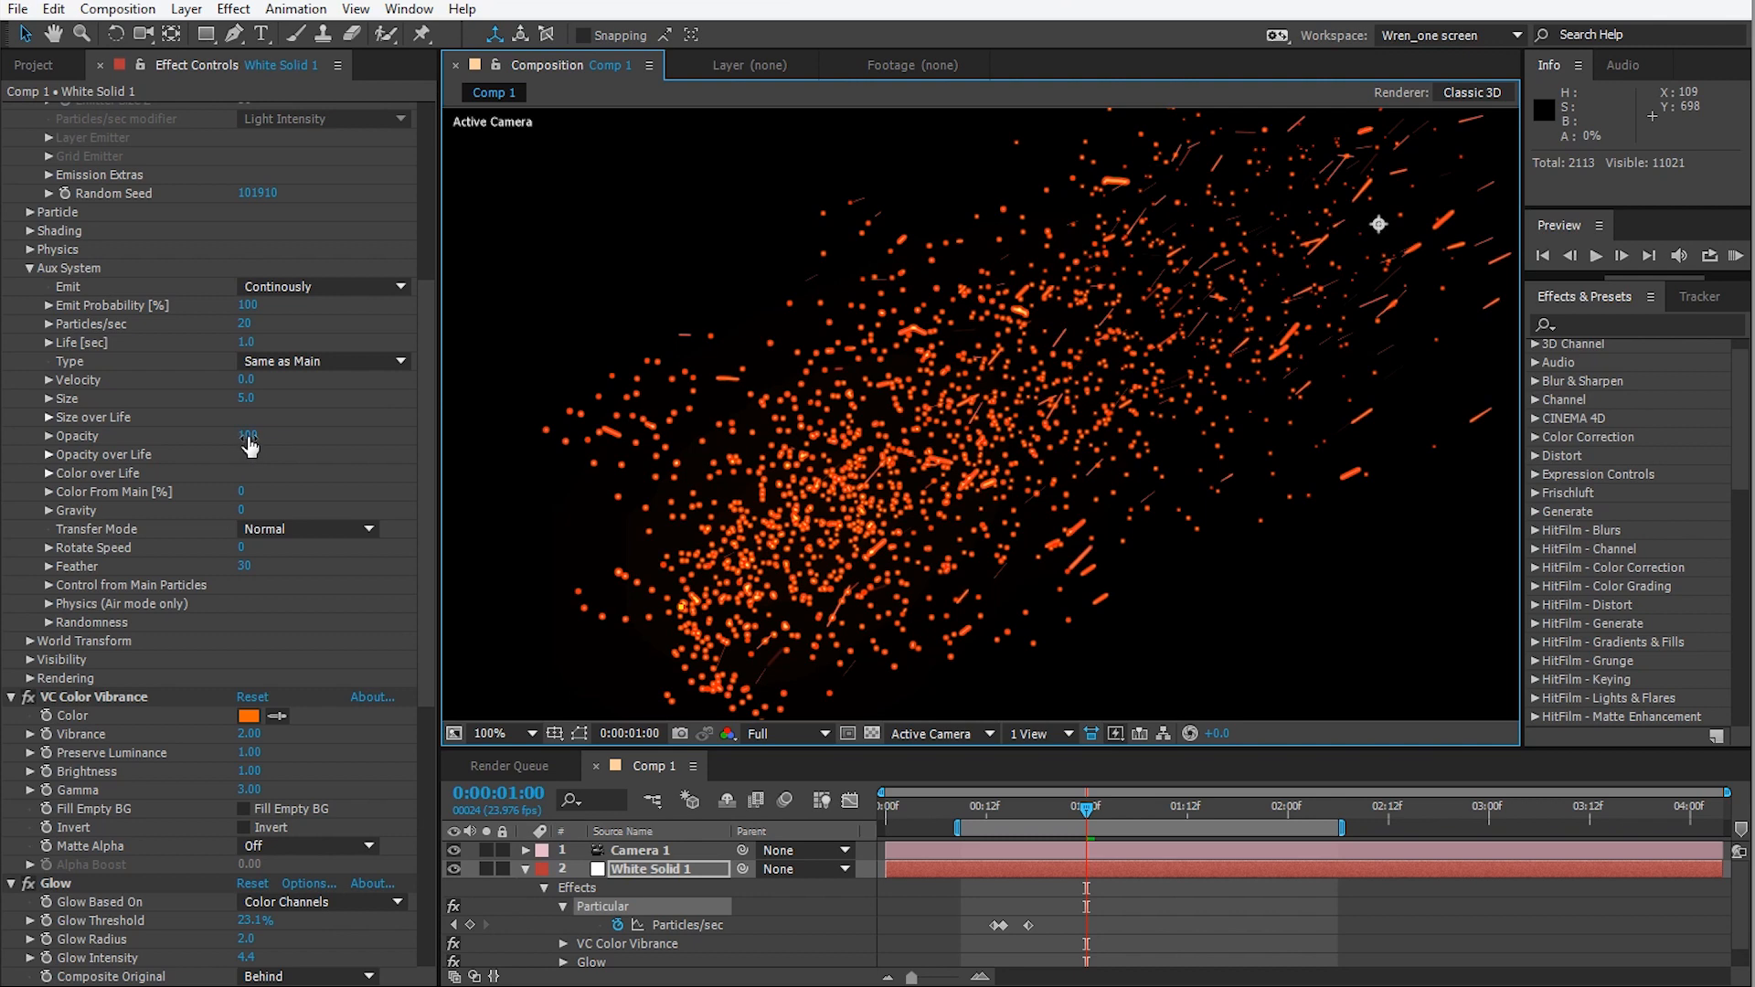
pyautogui.moveTo(251, 446); pyautogui.dragTo(77, 457)
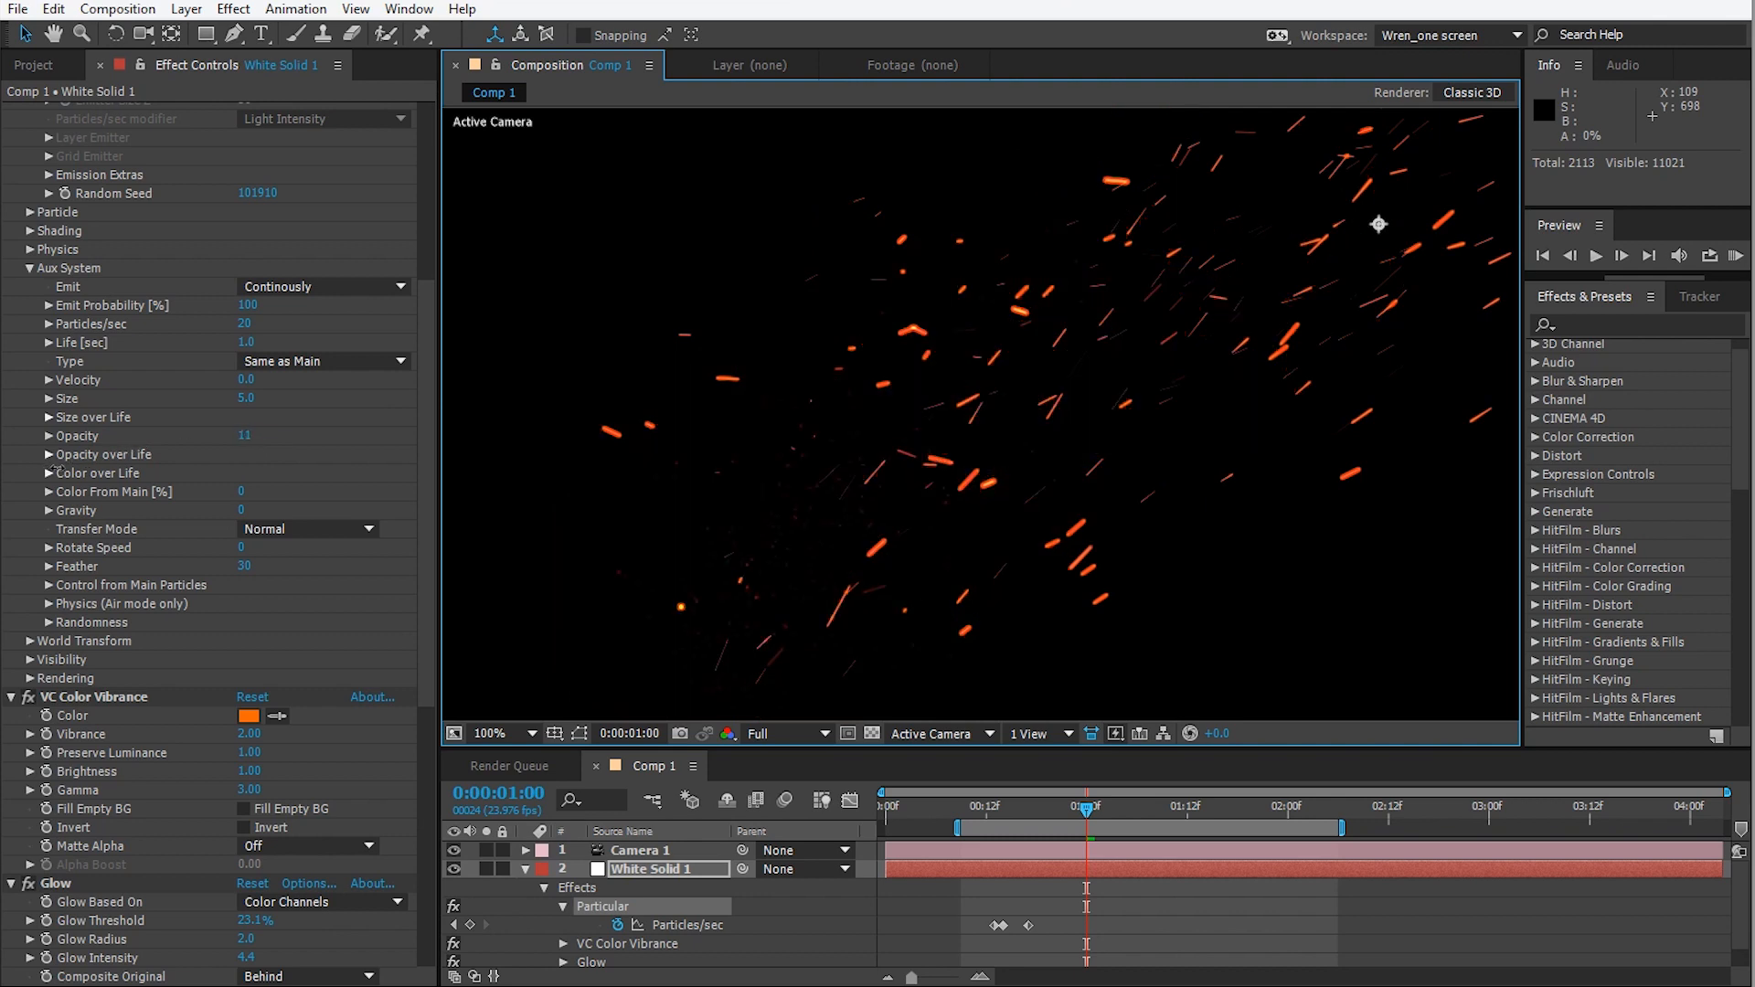
pyautogui.moveTo(82, 468); pyautogui.dragTo(216, 373)
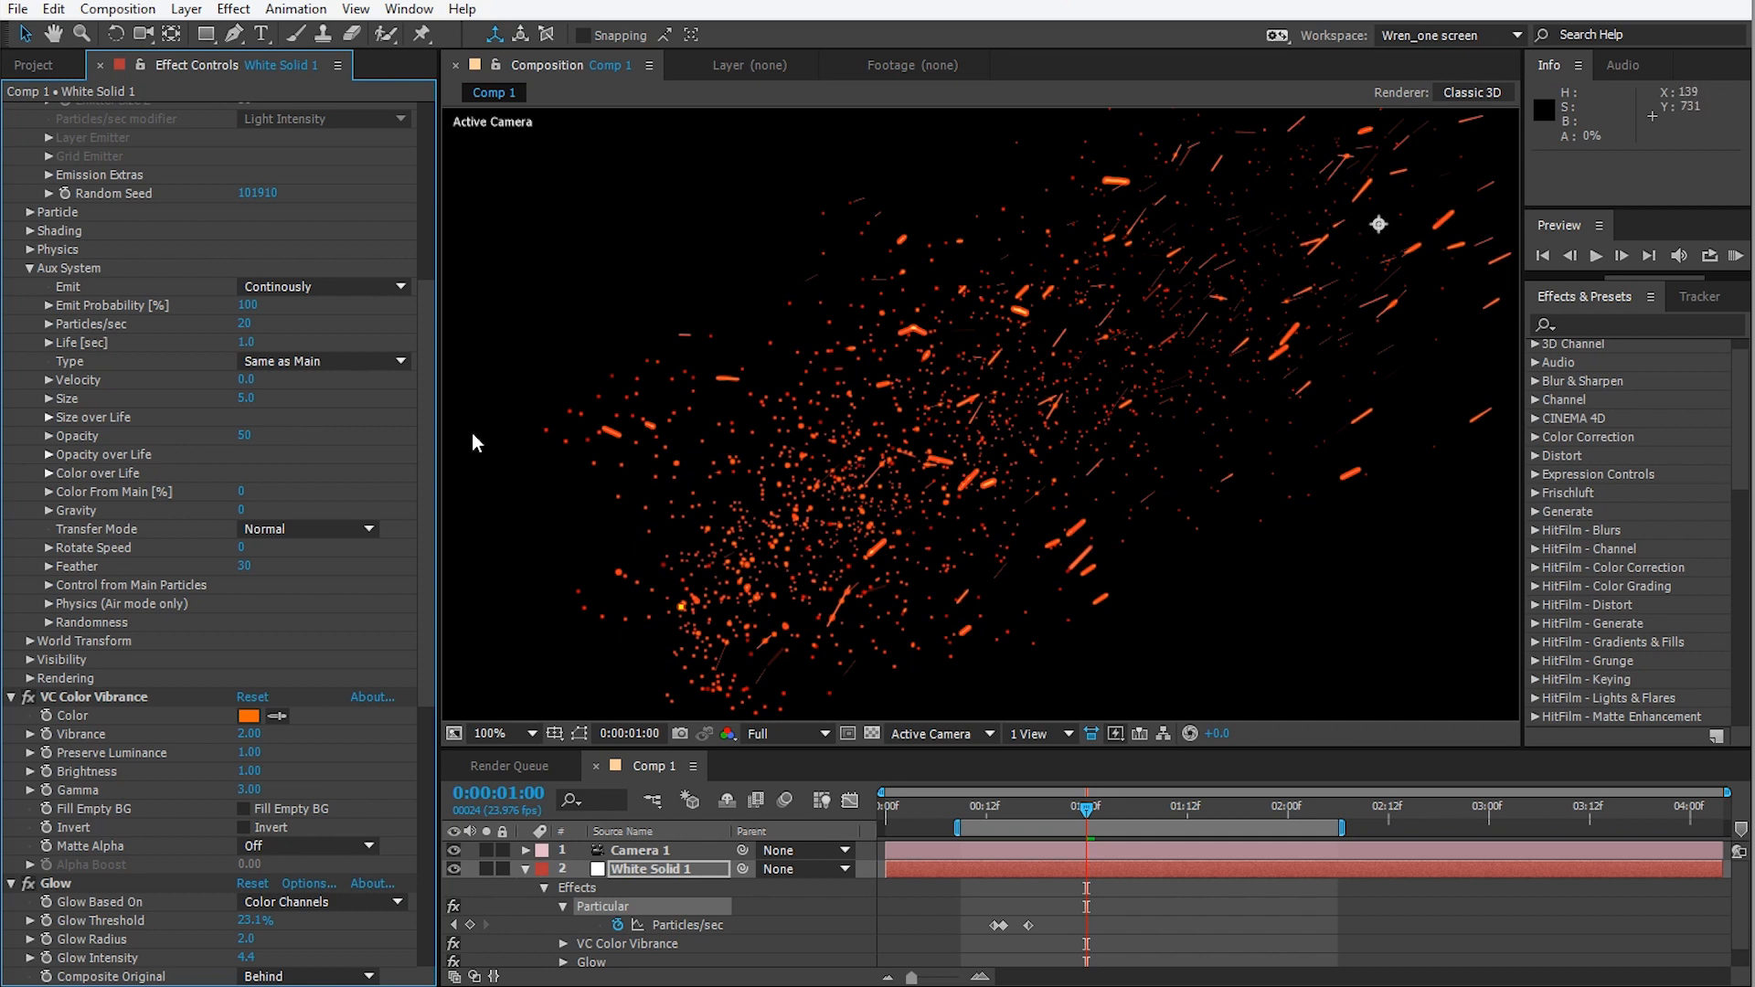
# Set the Aux System's Inherit Velocity from the main particles to 50 and check the trails through 0:00:01:04.
pyautogui.click(47, 585)
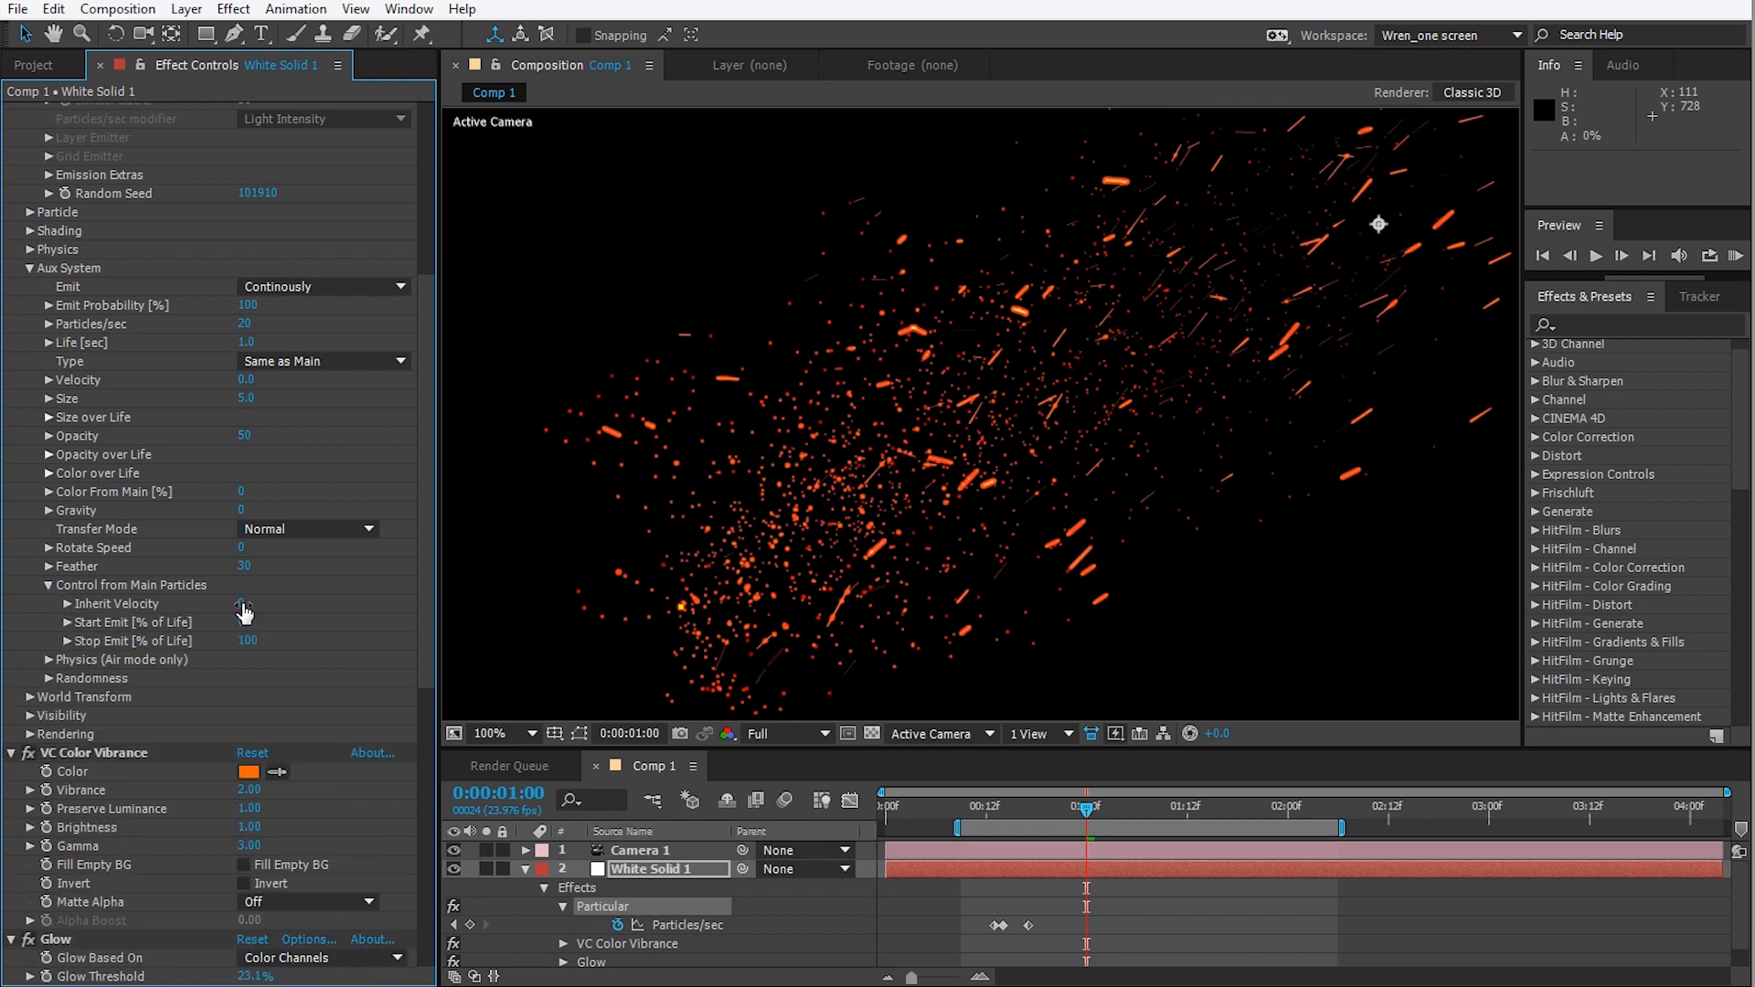
pyautogui.moveTo(242, 603)
pyautogui.mouseDown()
pyautogui.moveTo(297, 604)
pyautogui.moveTo(245, 604)
pyautogui.mouseUp()
pyautogui.click(243, 604)
pyautogui.write('50')
pyautogui.press('Return')
pyautogui.scroll(-2, 994, 498)
pyautogui.moveTo(995, 497); pyautogui.dragTo(893, 588)
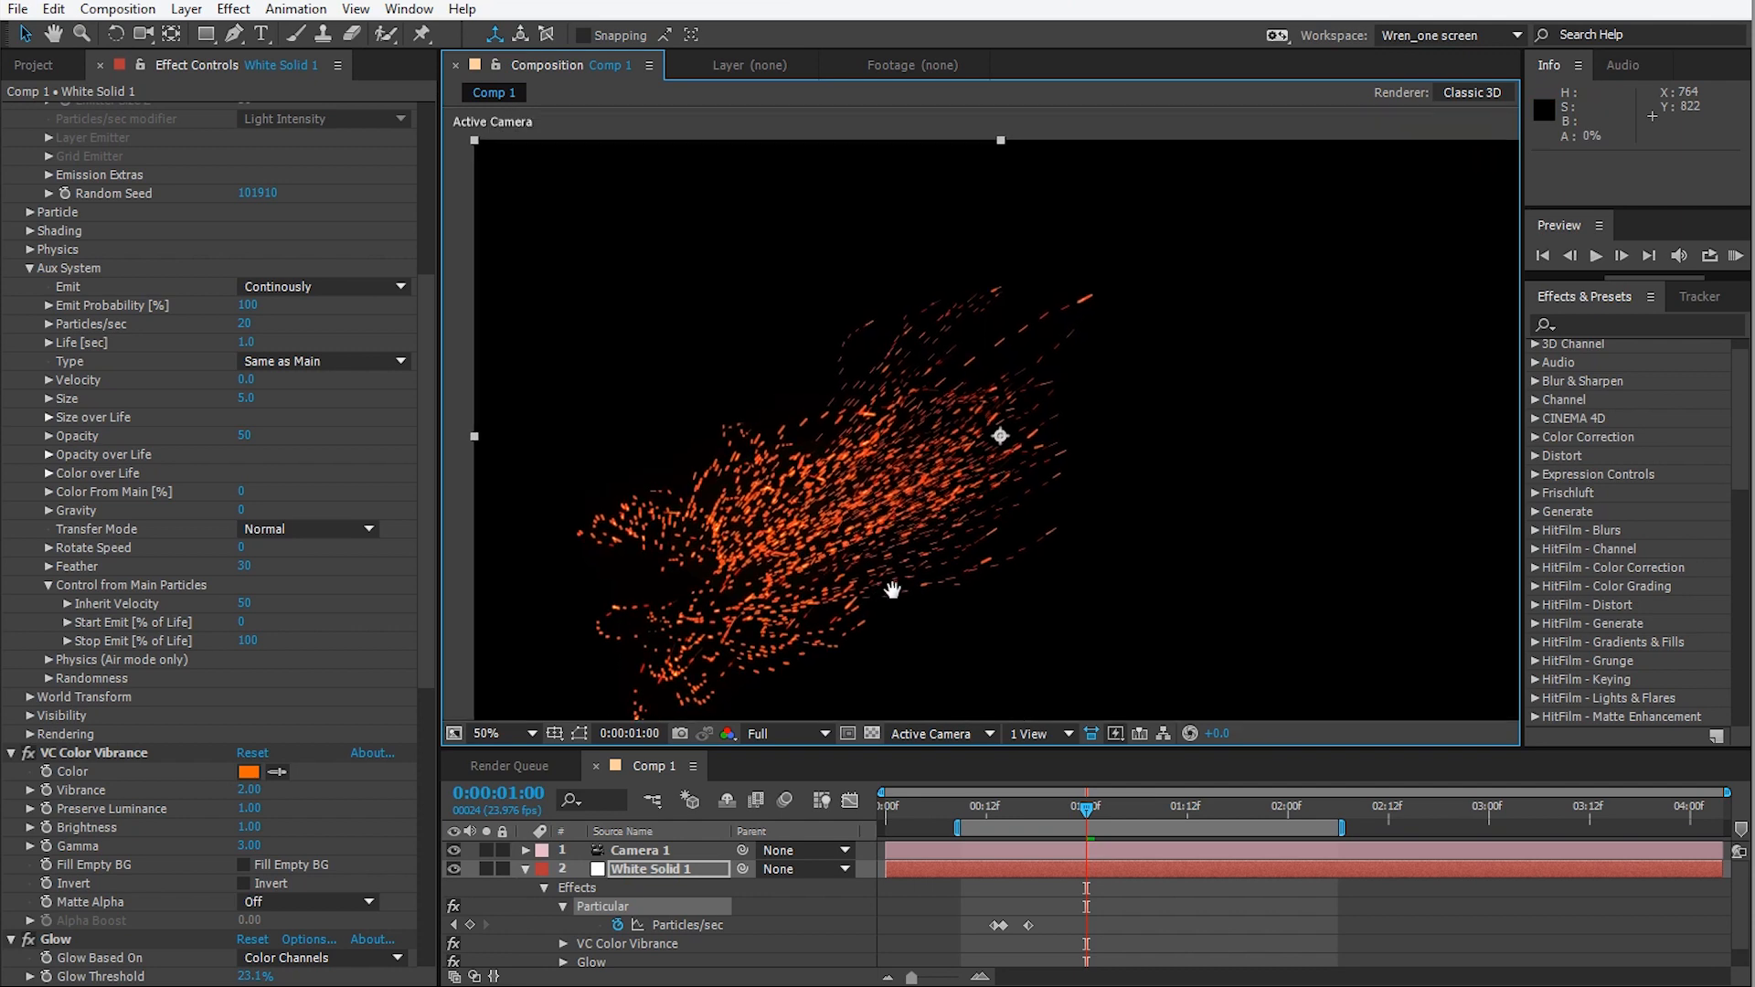
pyautogui.click(998, 808)
pyautogui.moveTo(1006, 816); pyautogui.dragTo(1121, 811)
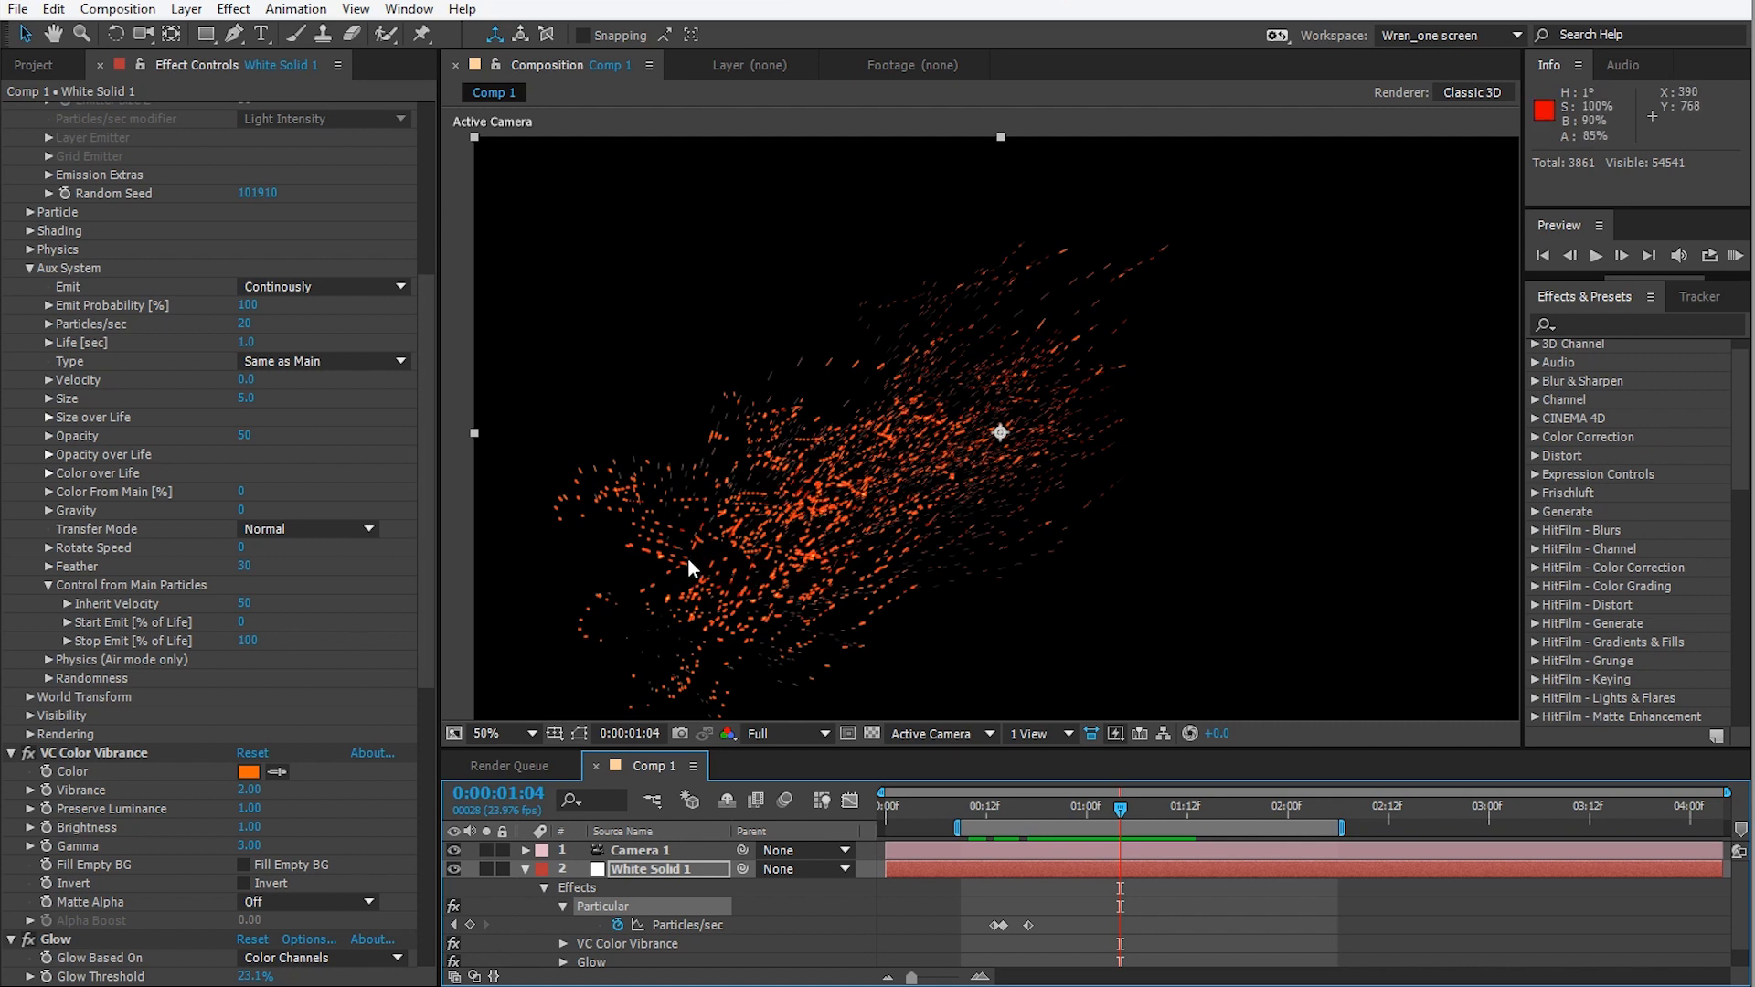
# Set the Aux System's Stop Emit [% of Life] to 25 and check the trails through 0:00:01:08.
pyautogui.click(246, 640)
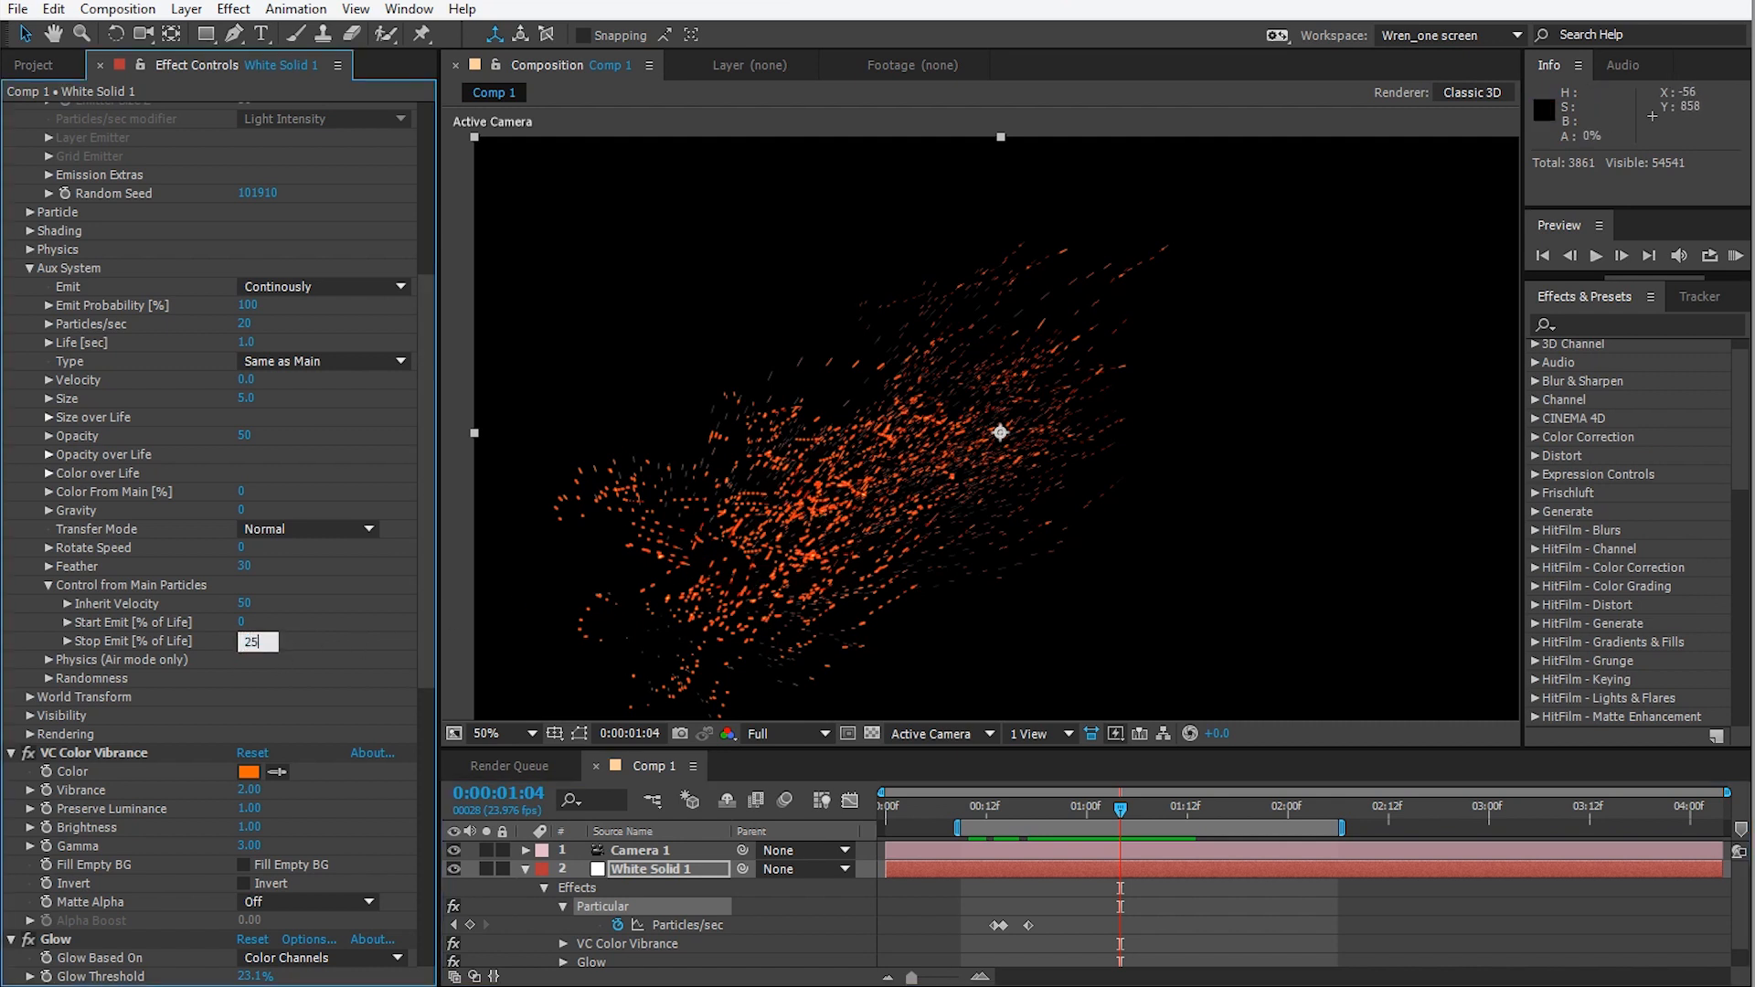
pyautogui.press('Return')
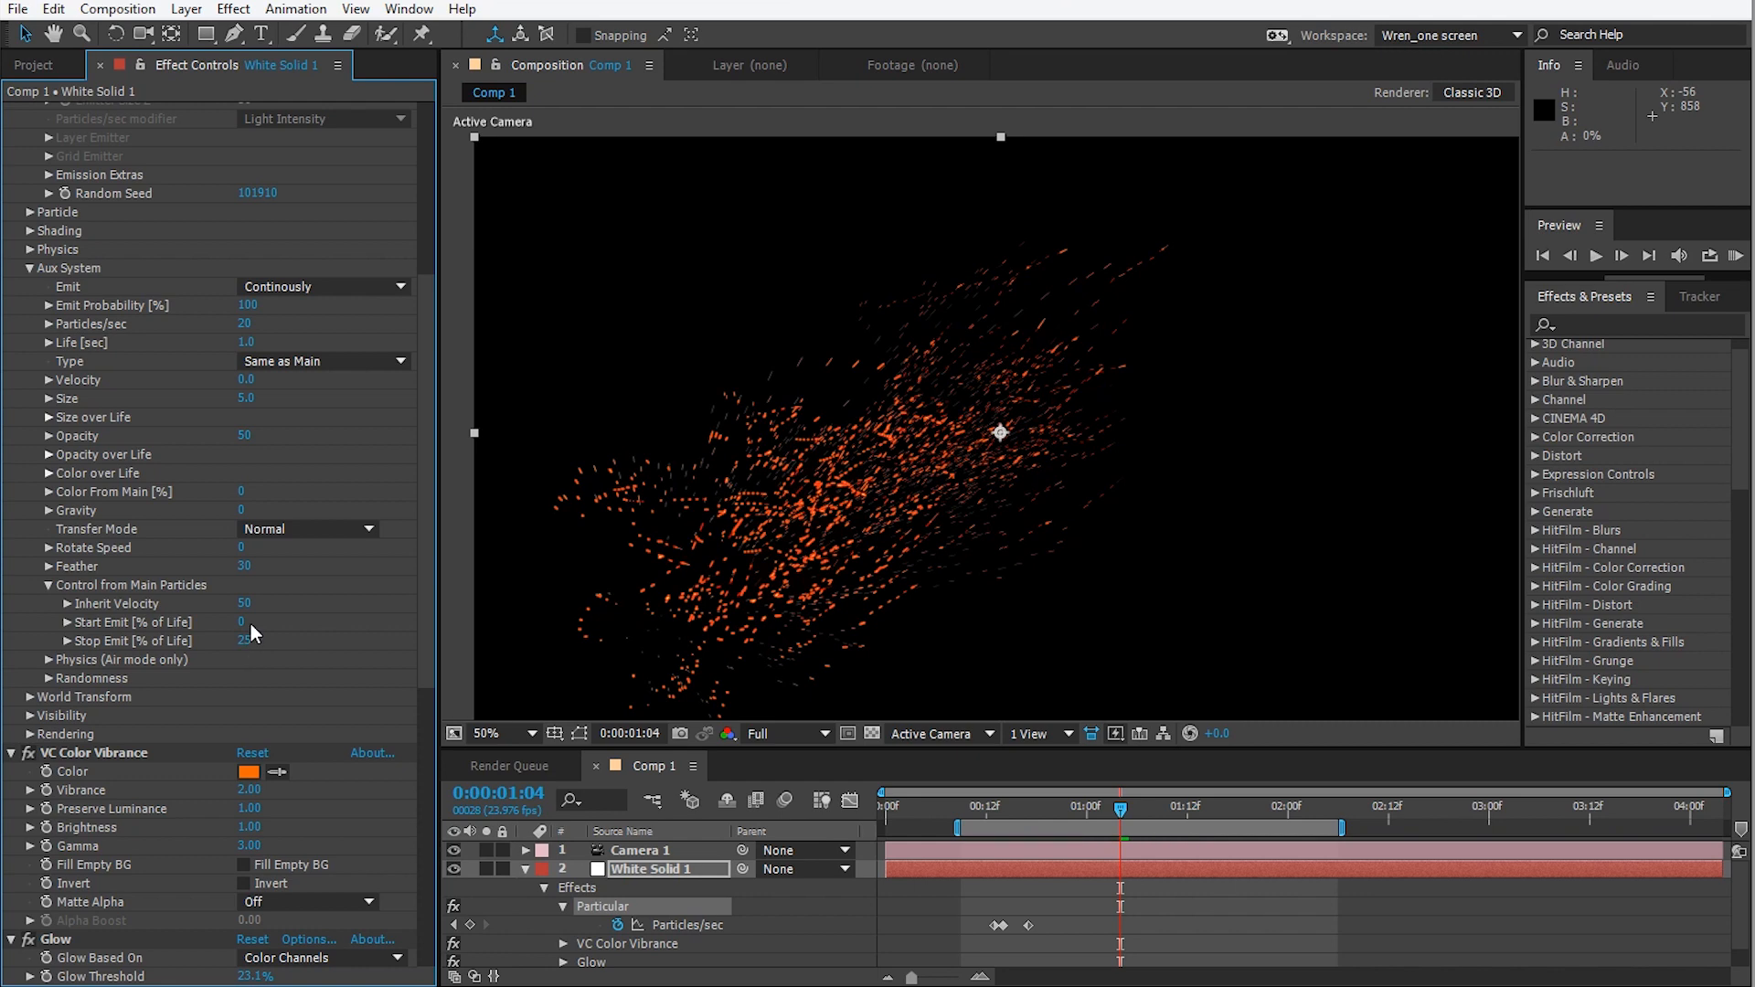
pyautogui.moveTo(997, 814); pyautogui.dragTo(1150, 808)
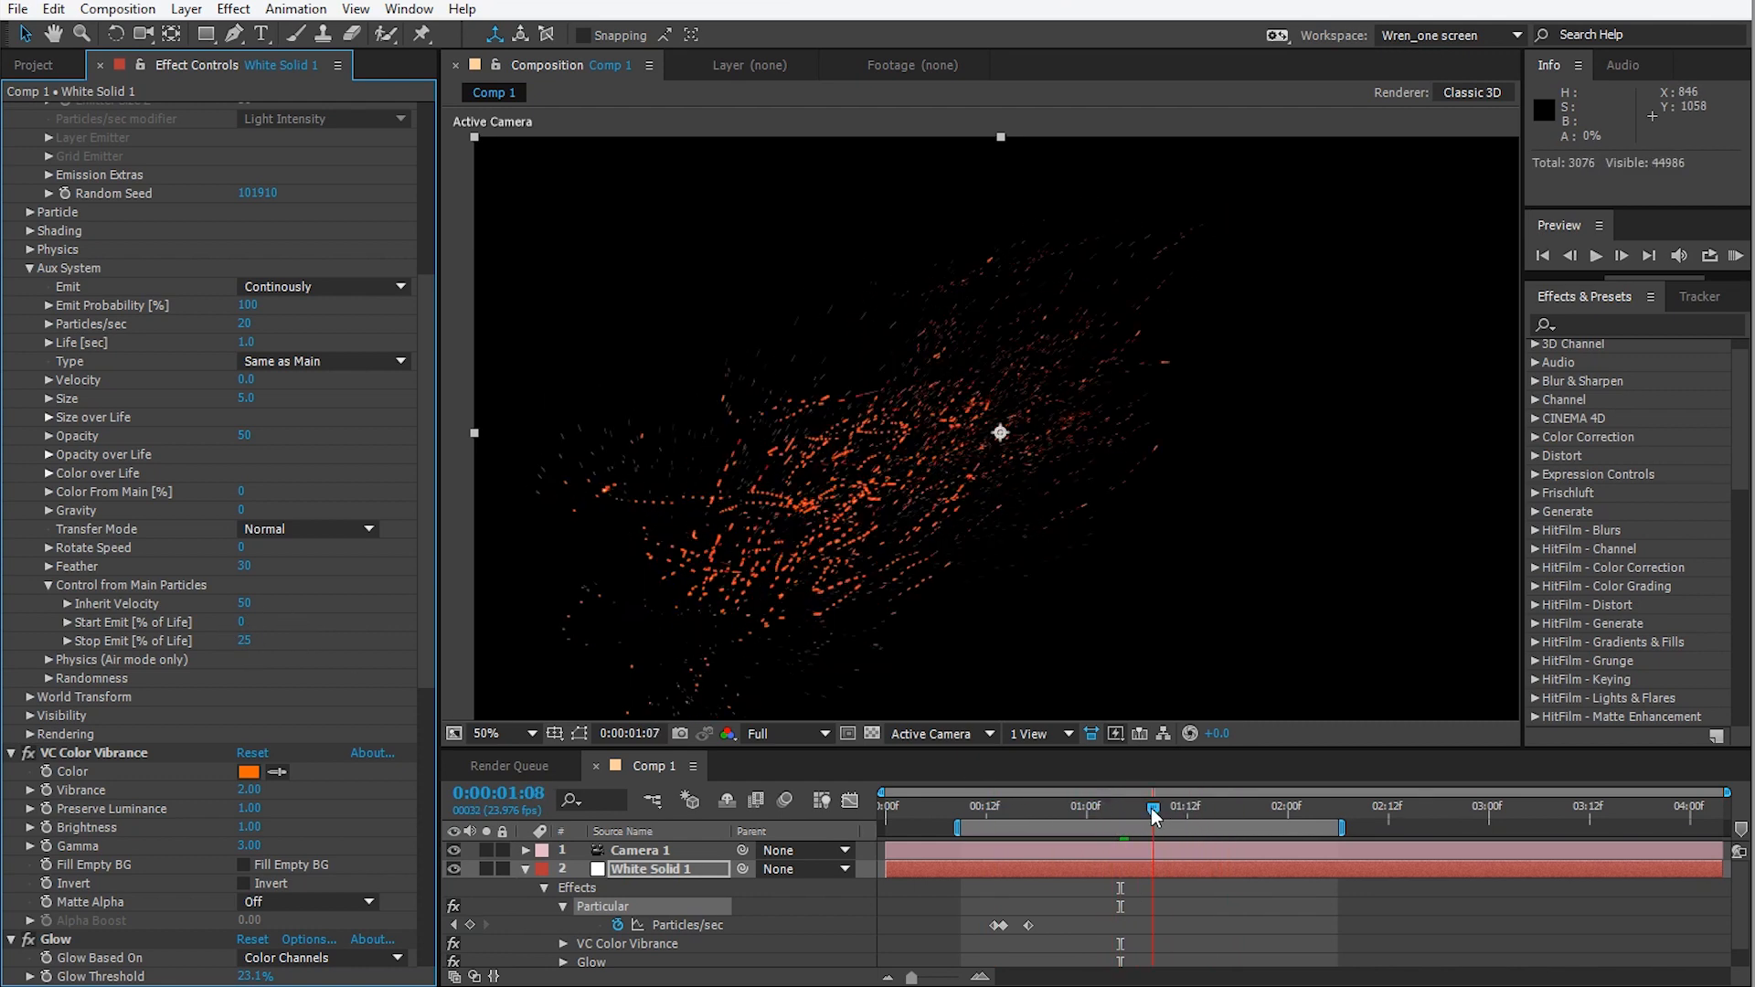
pyautogui.click(46, 584)
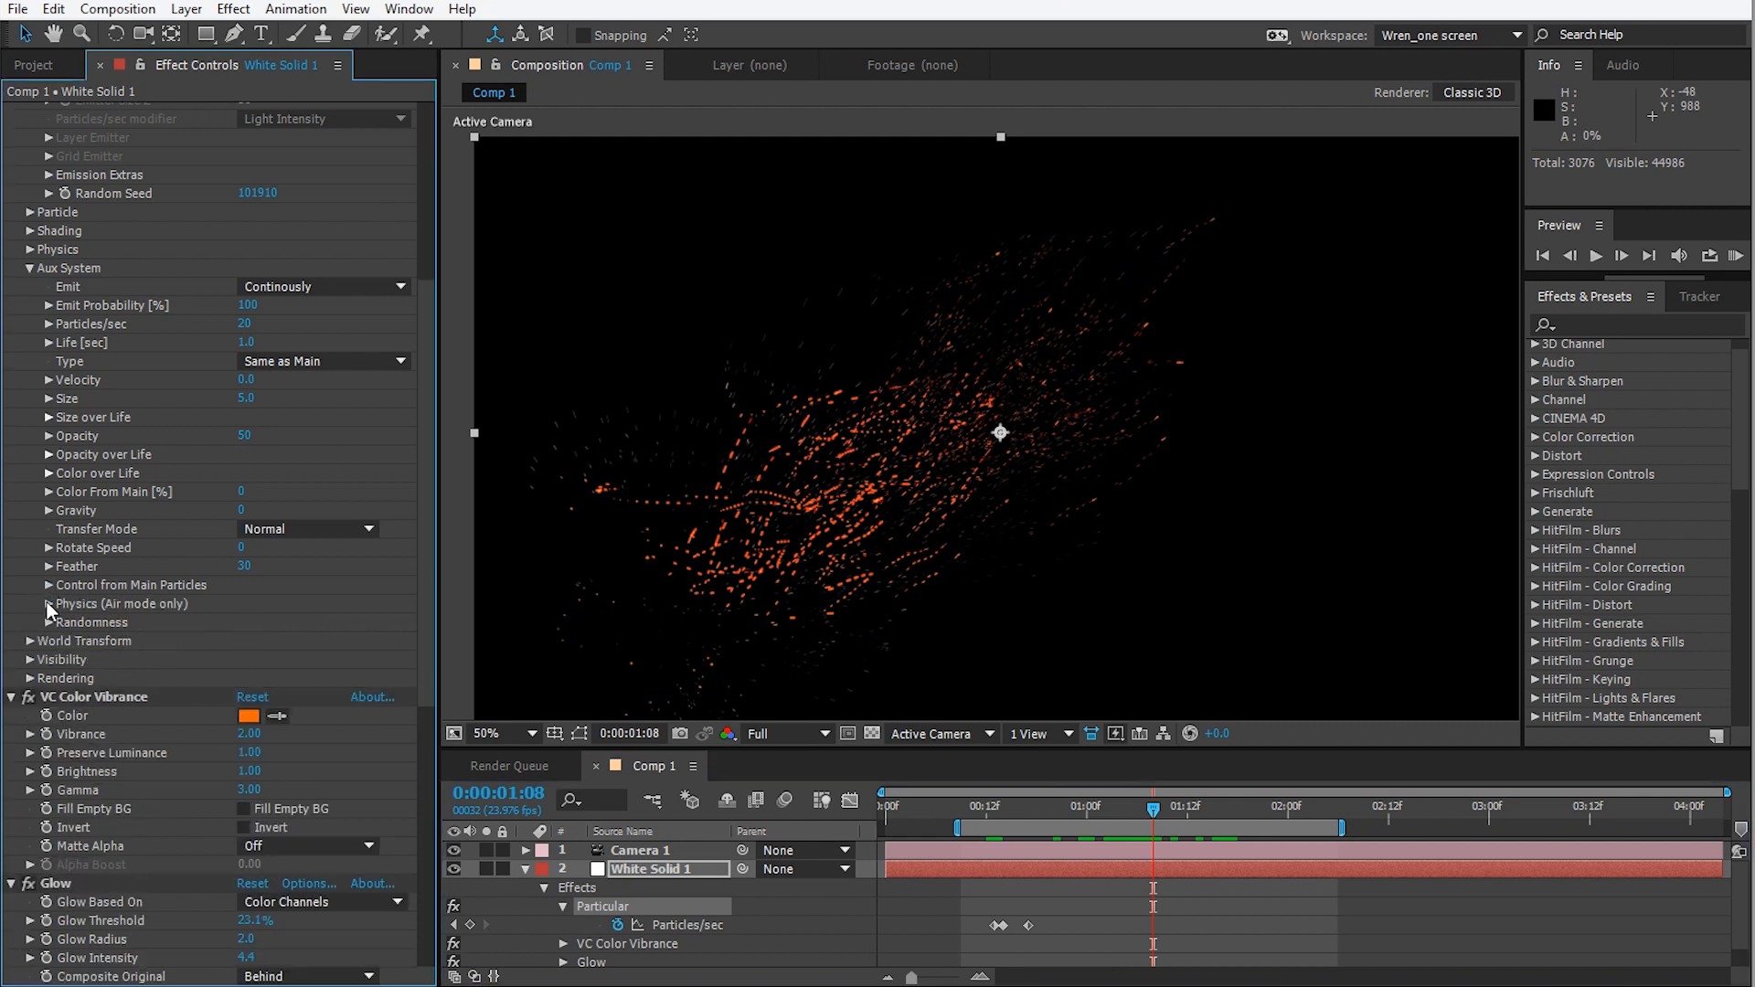
# Try Air Resistance values of 21 and 4 in the Aux System's physics, and settle on 1.
pyautogui.click(46, 603)
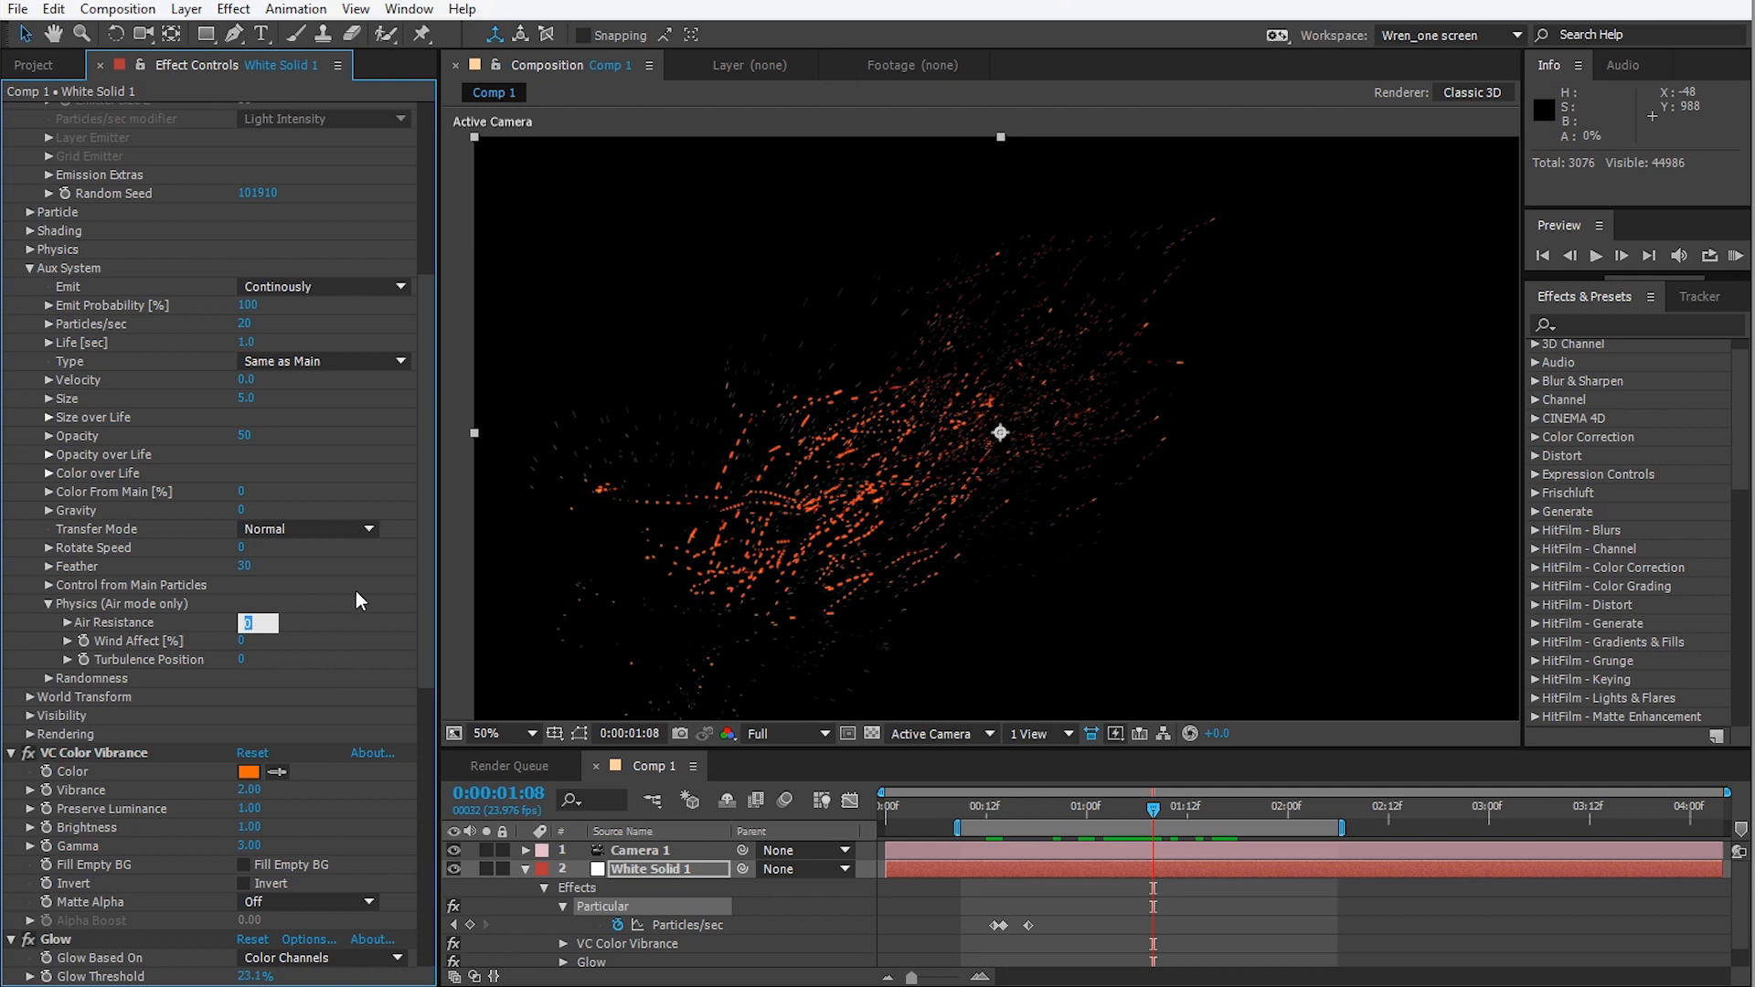
pyautogui.write('21')
pyautogui.press('Return')
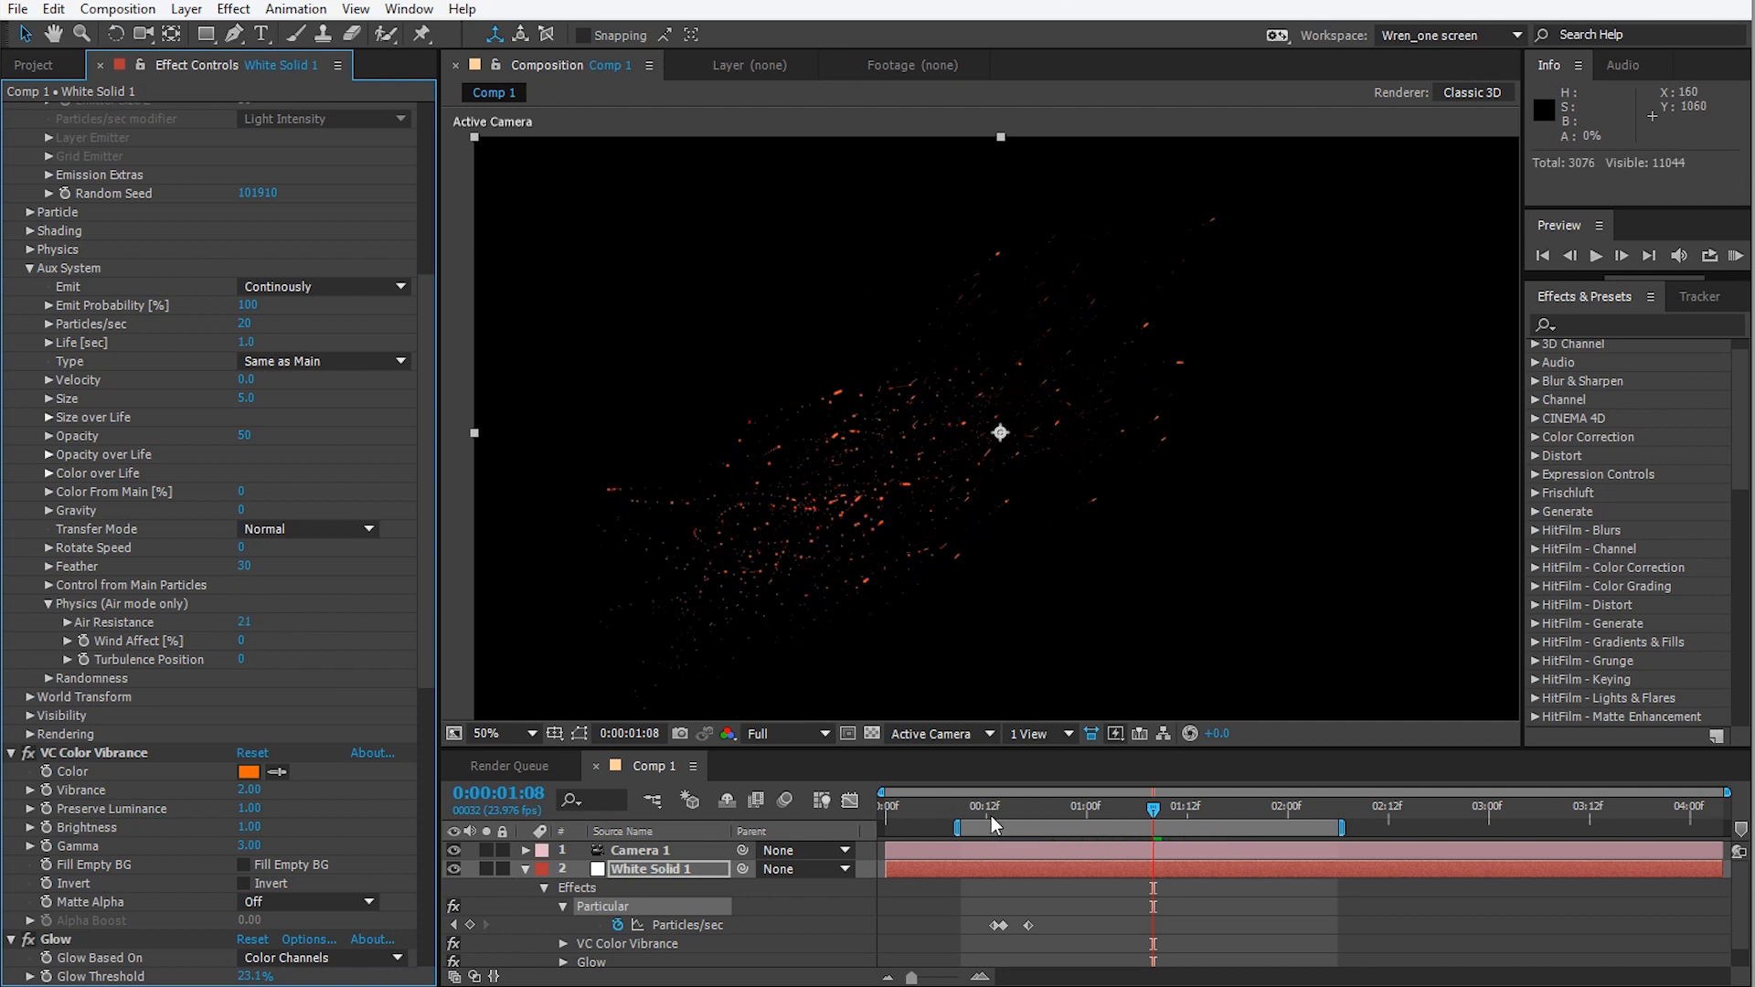
pyautogui.moveTo(996, 825); pyautogui.dragTo(1069, 841)
pyautogui.click(245, 622)
pyautogui.write('4')
pyautogui.press('Return')
pyautogui.click(245, 622)
pyautogui.write('1')
pyautogui.press('Return')
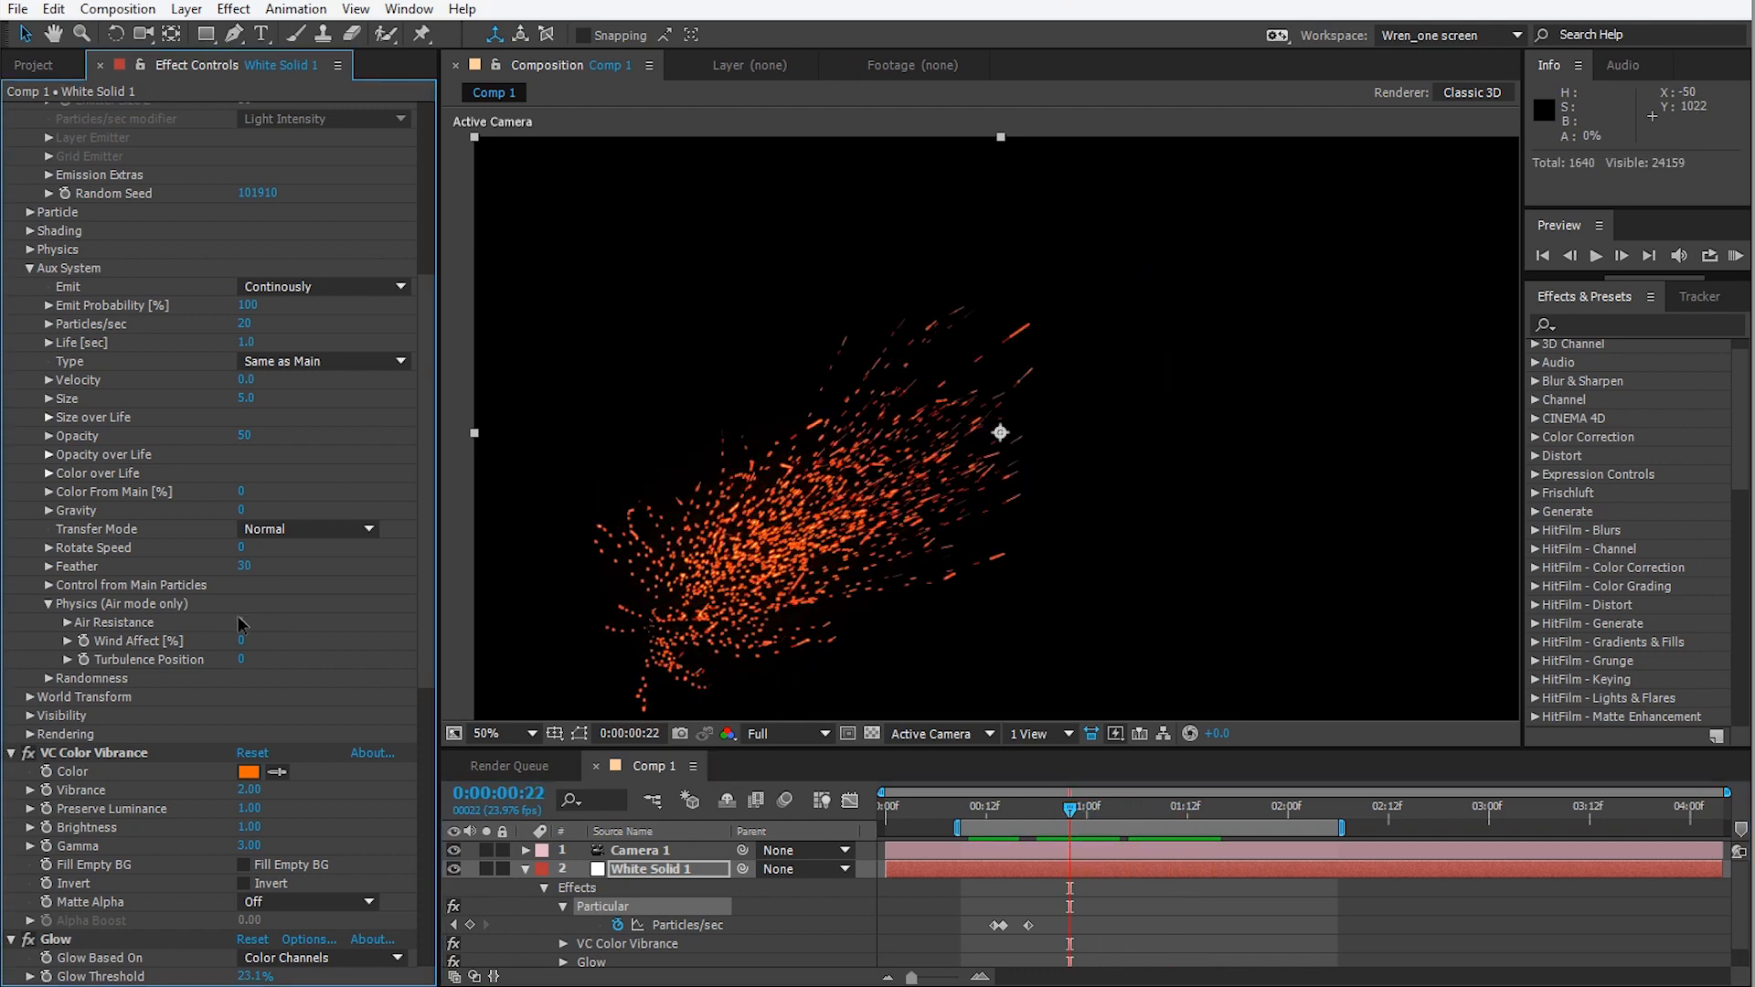
# Set the Aux System's Randomness to Life 100, Size 50 and Opacity 100.
pyautogui.click(49, 678)
pyautogui.scroll(-1, 302, 699)
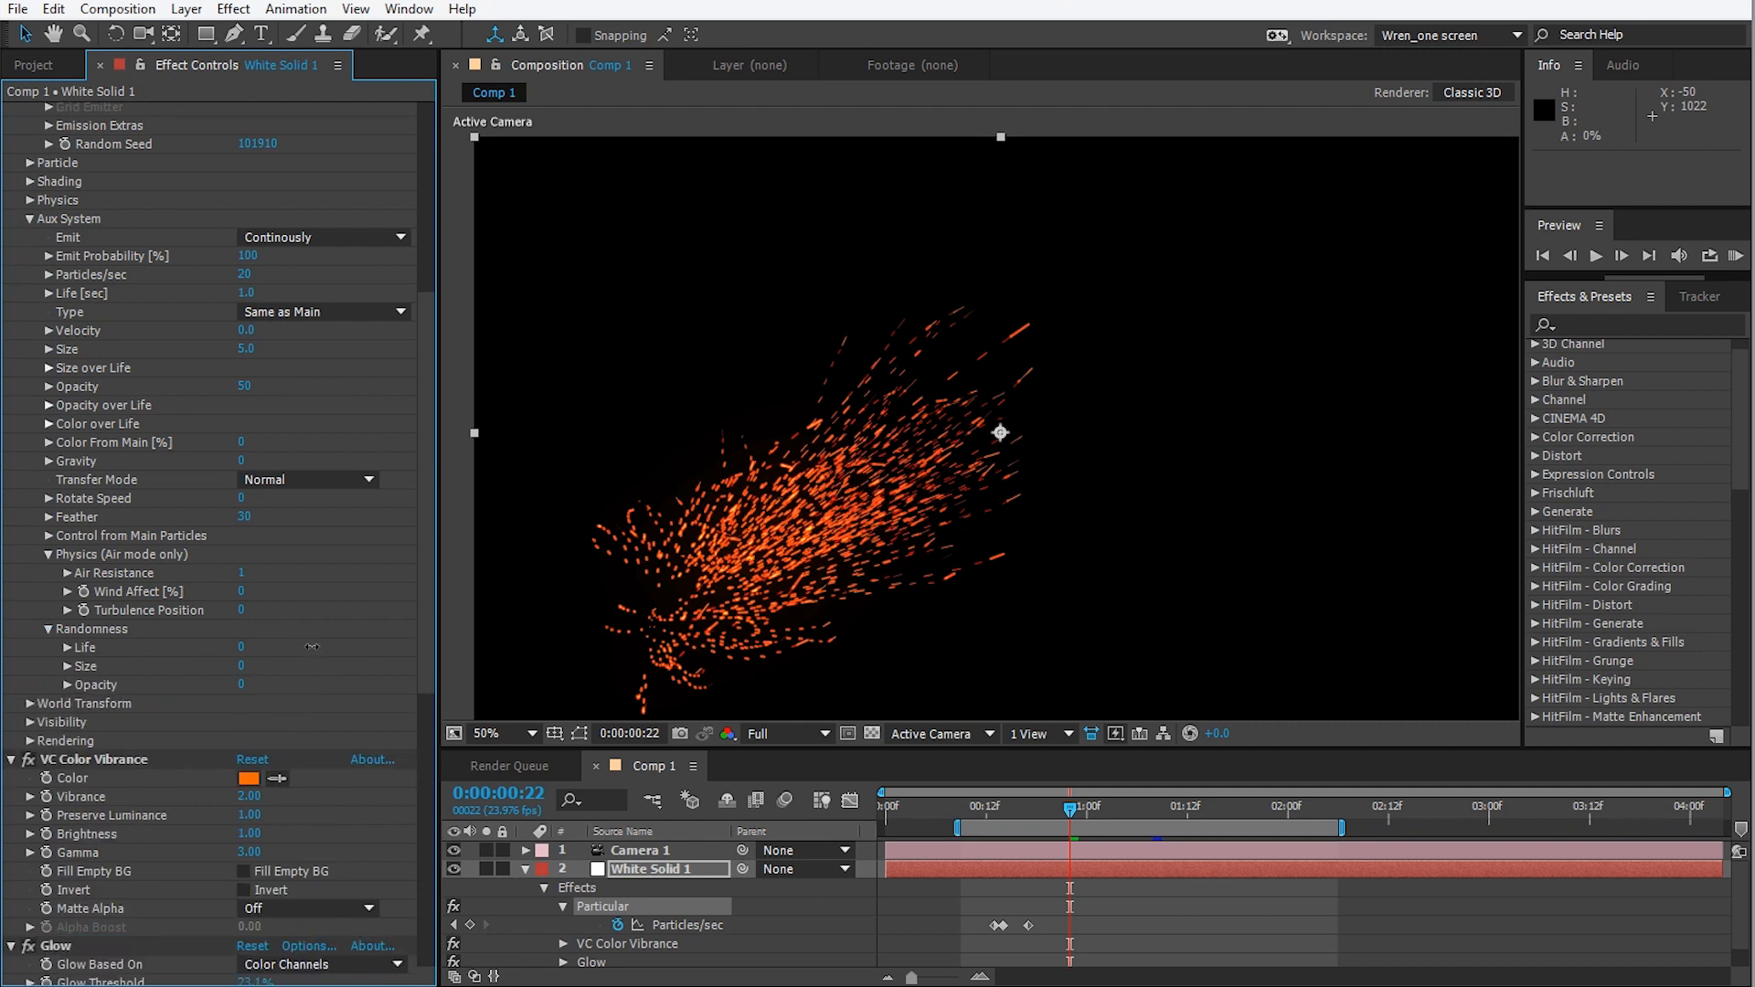
pyautogui.moveTo(311, 646); pyautogui.dragTo(403, 646)
pyautogui.moveTo(241, 690); pyautogui.dragTo(1388, 686)
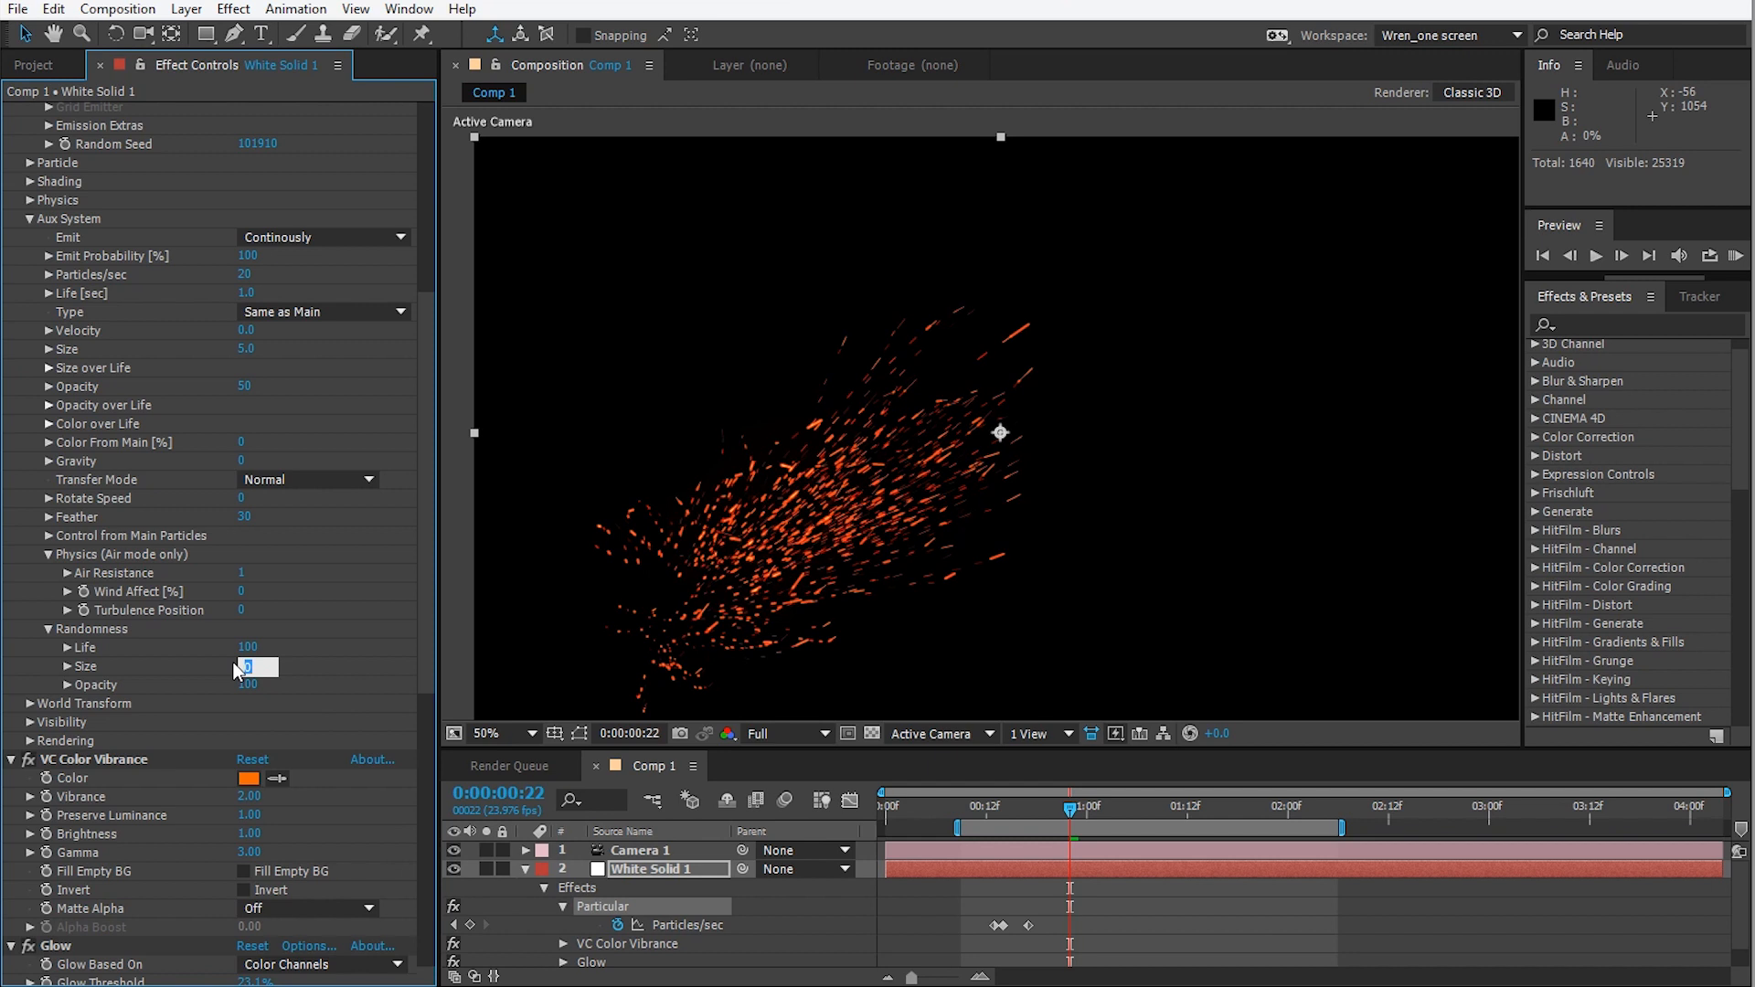
pyautogui.write('50')
pyautogui.press('Return')
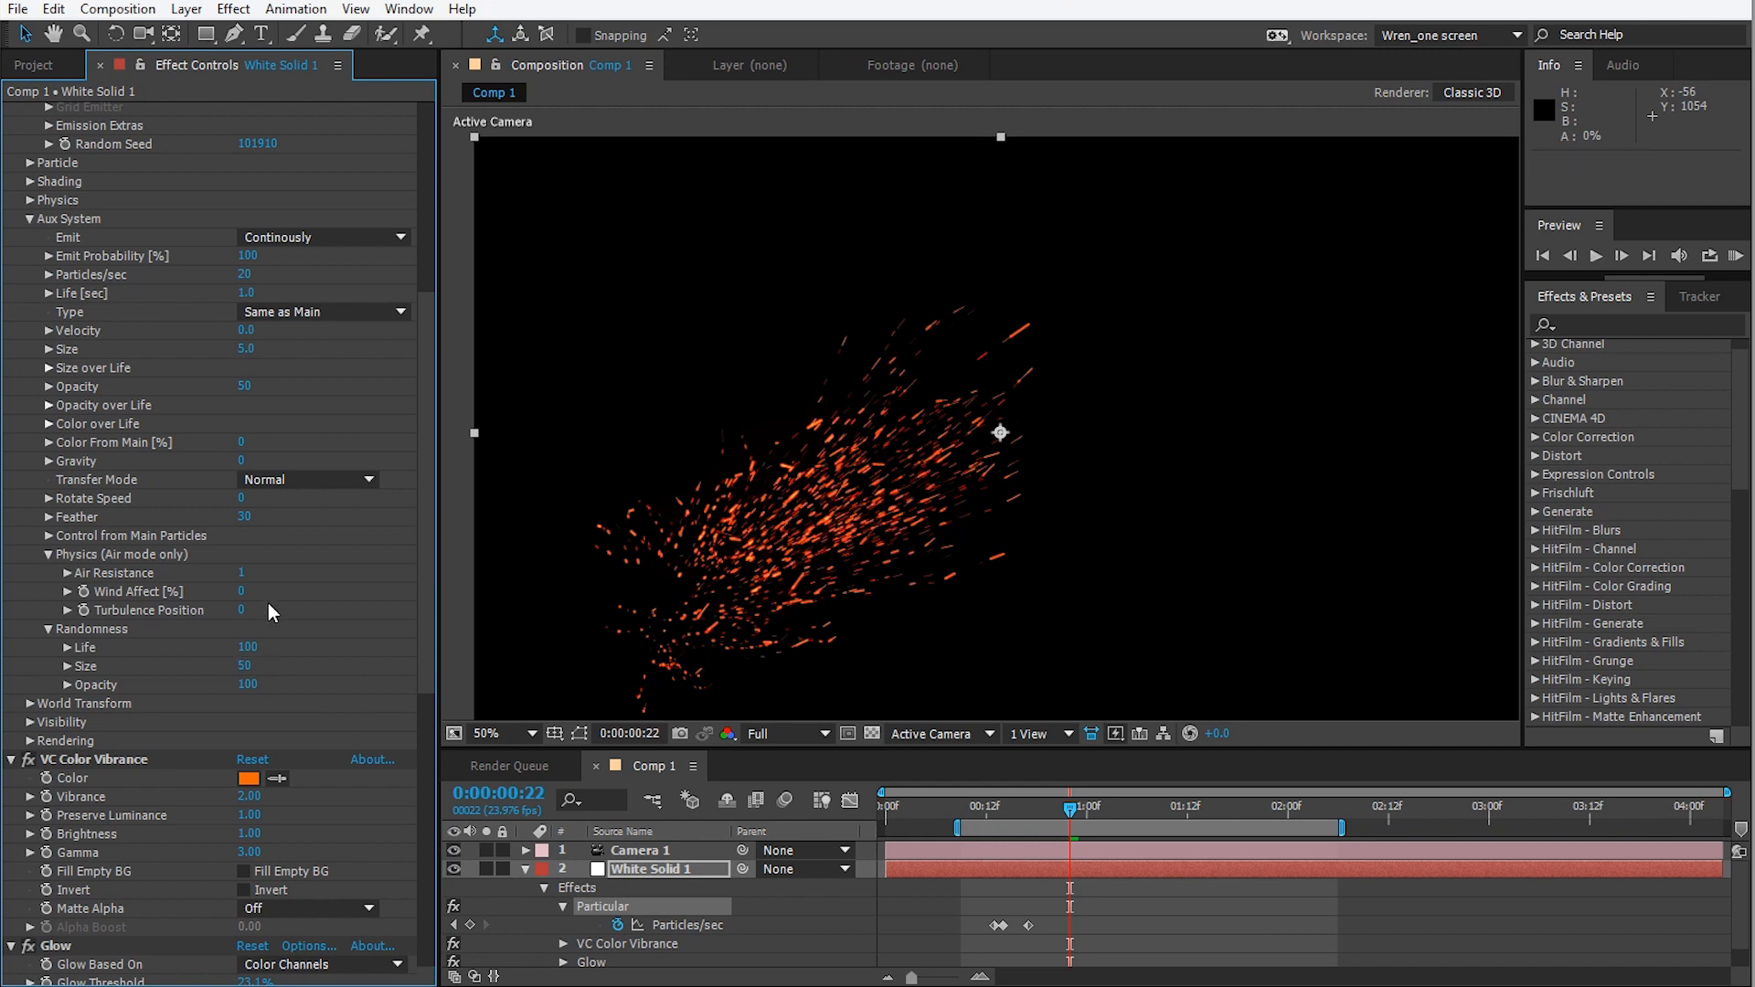
# Set the Aux System's Turbulence Position to 260 and the emitter's Random Seed to 102290, and preview the burst.
pyautogui.moveTo(243, 611); pyautogui.dragTo(276, 625)
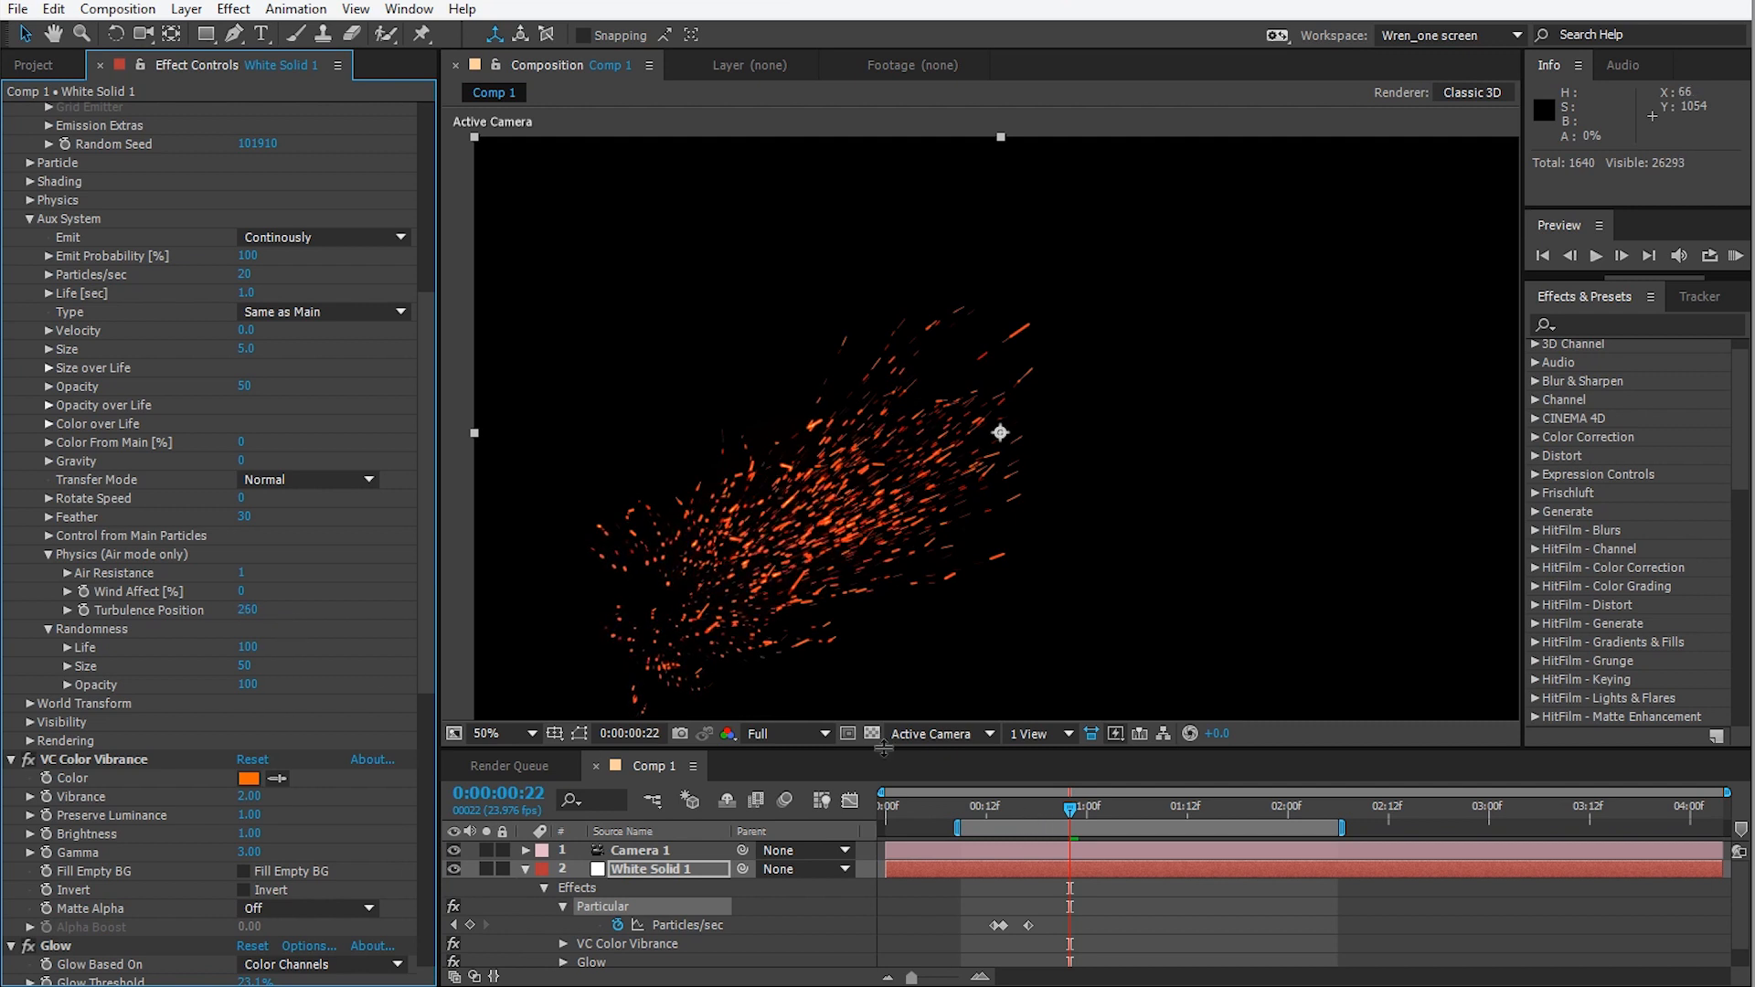
pyautogui.scroll(4, 402, 265)
pyautogui.moveTo(291, 297); pyautogui.dragTo(311, 298)
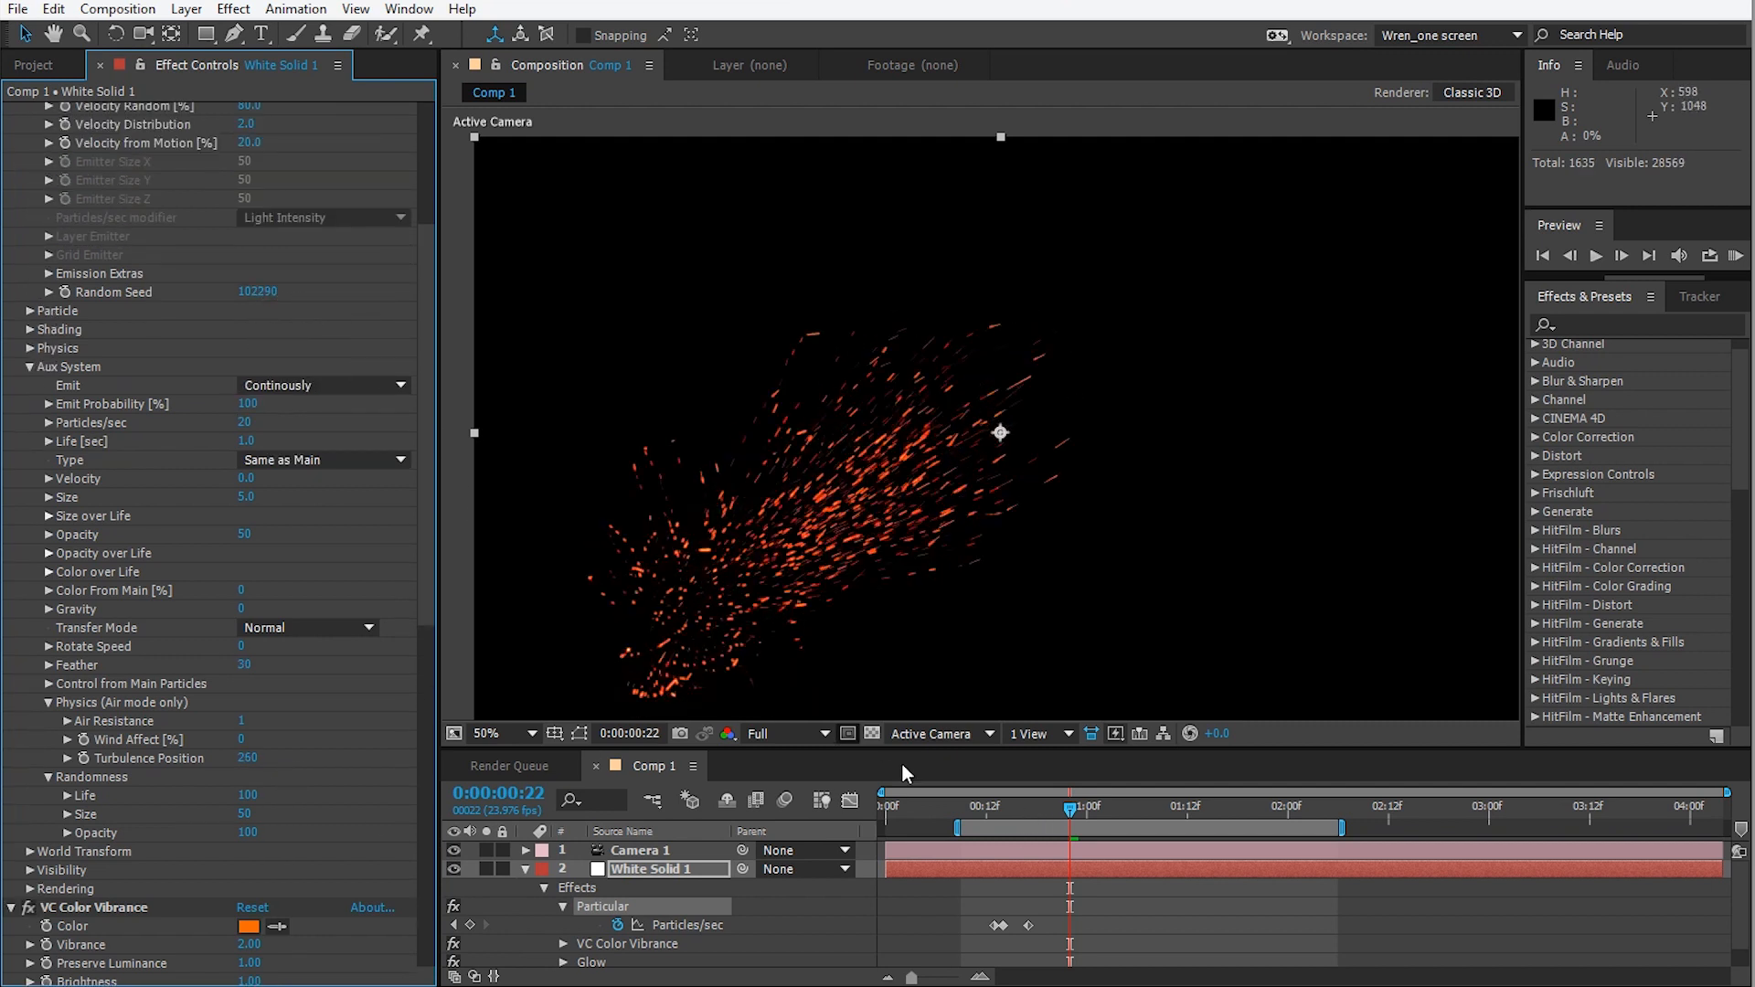
pyautogui.press('space')
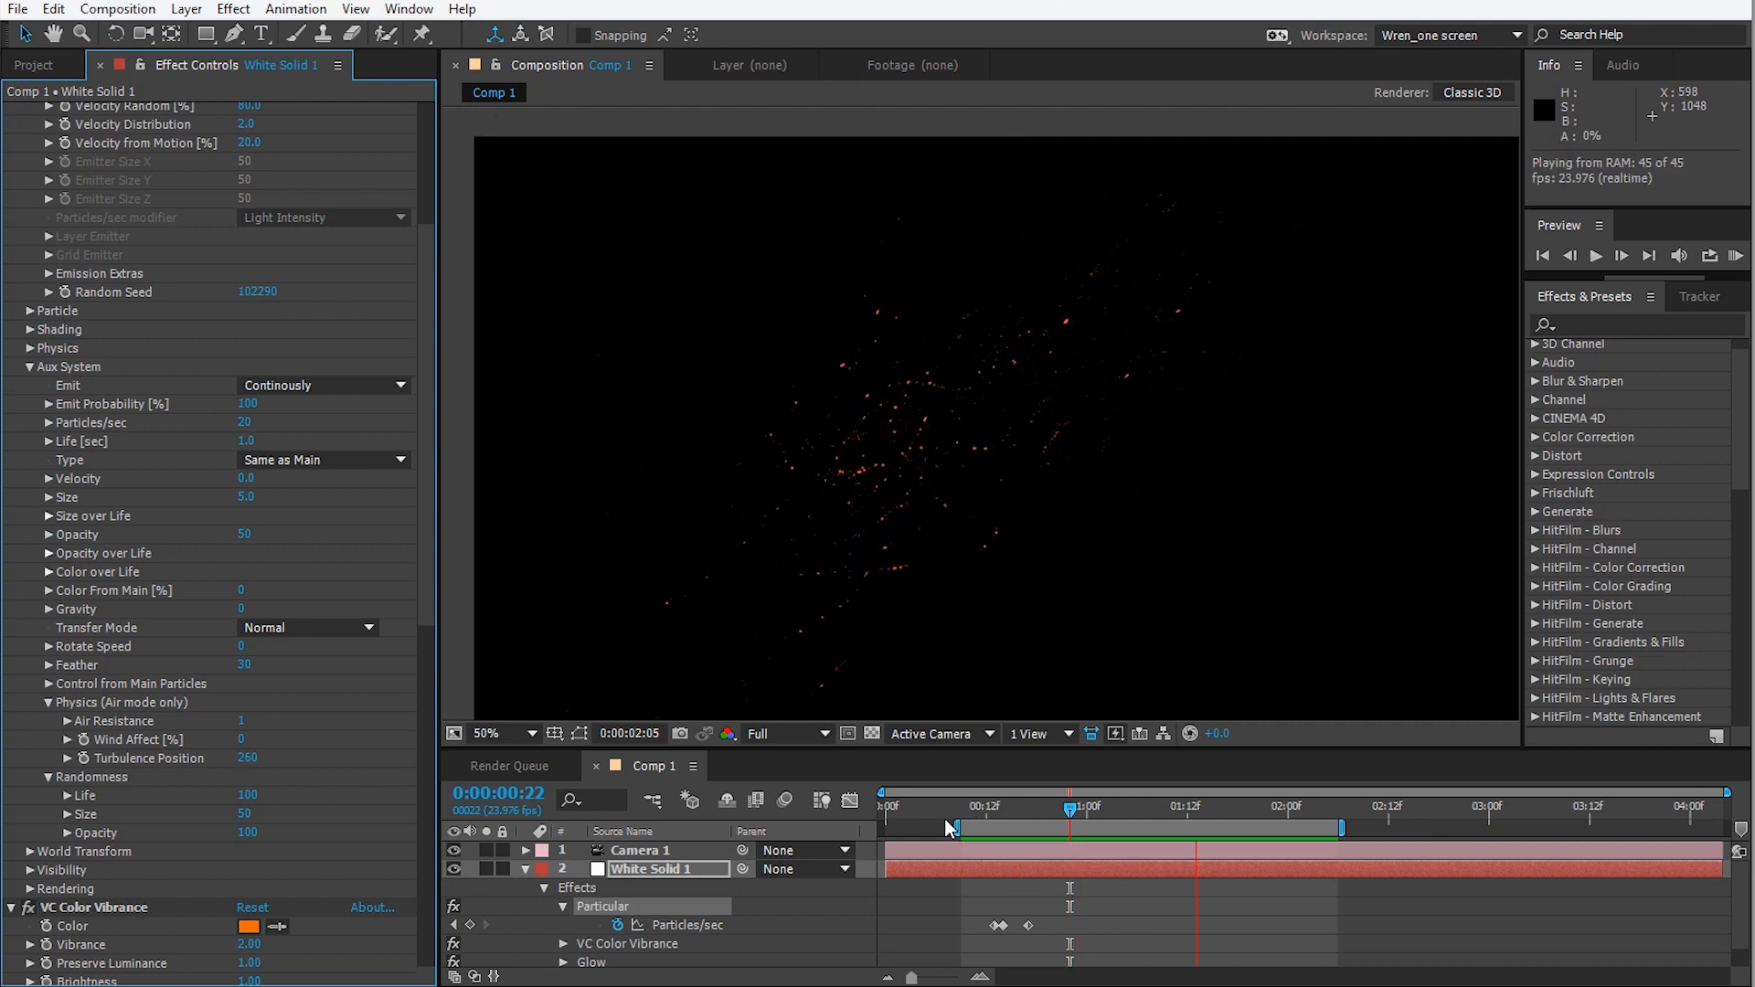
pyautogui.press('space')
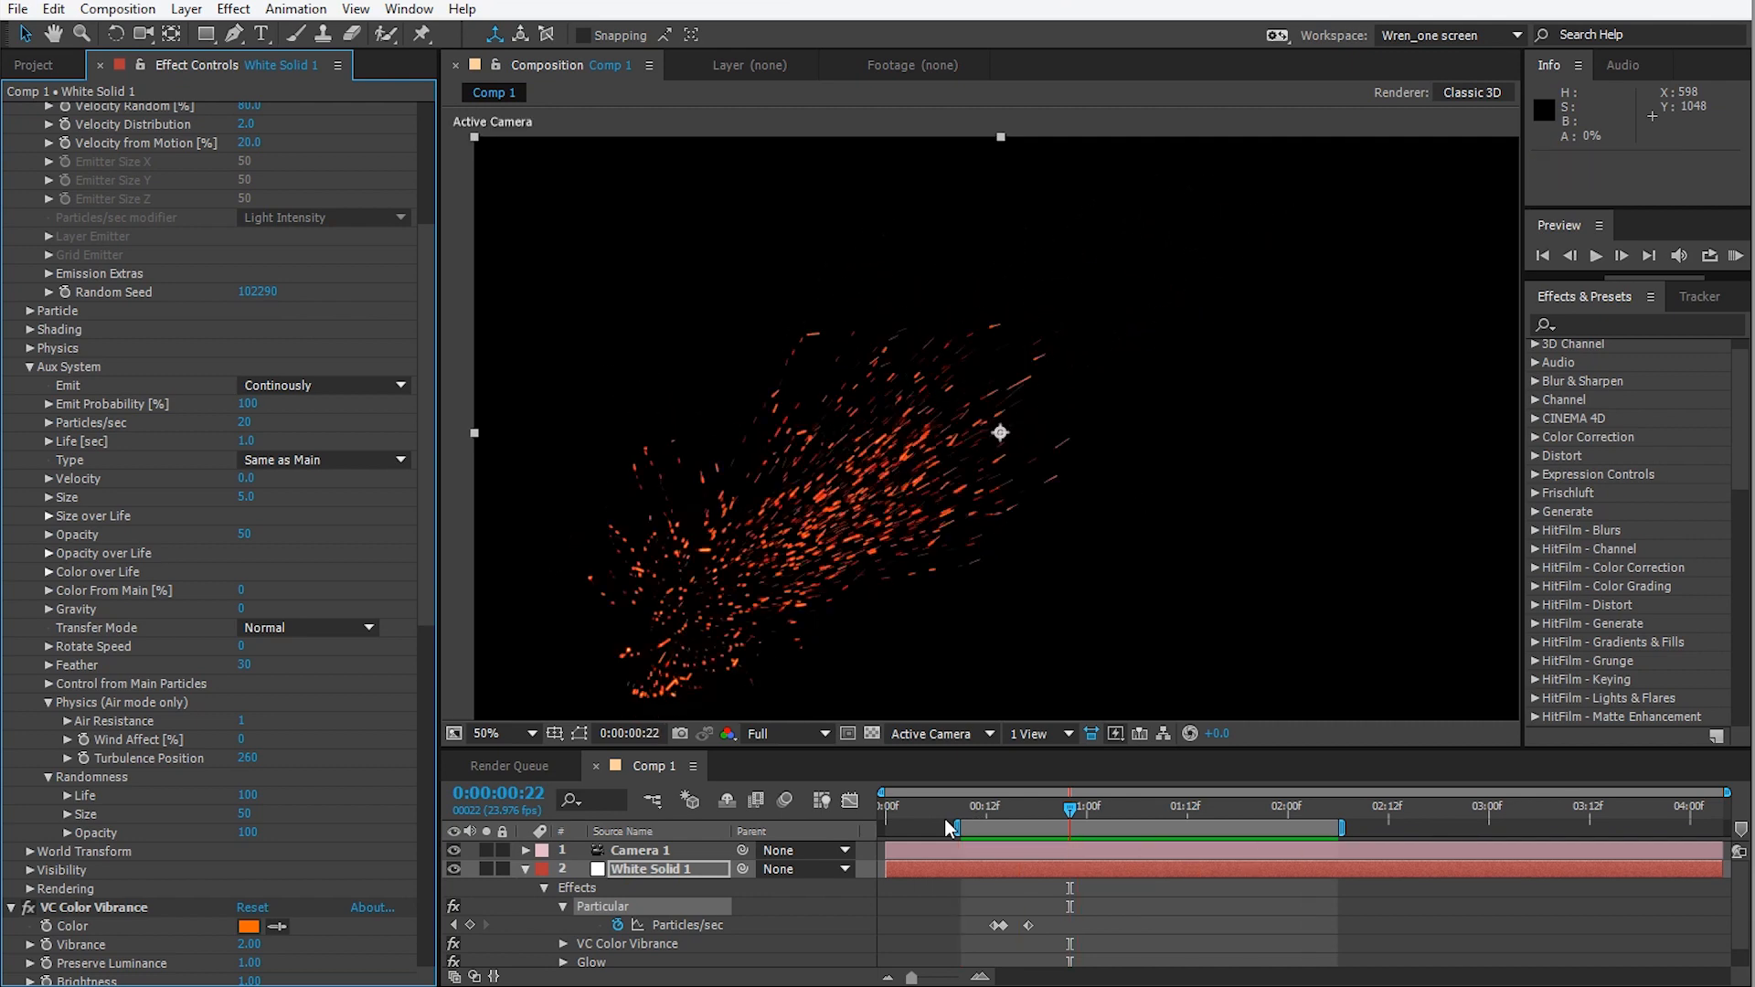
# Set the Aux System's Size to 2.0, preview the burst, and view the sparks at 0:00:00:20.
pyautogui.click(245, 498)
pyautogui.press('Return')
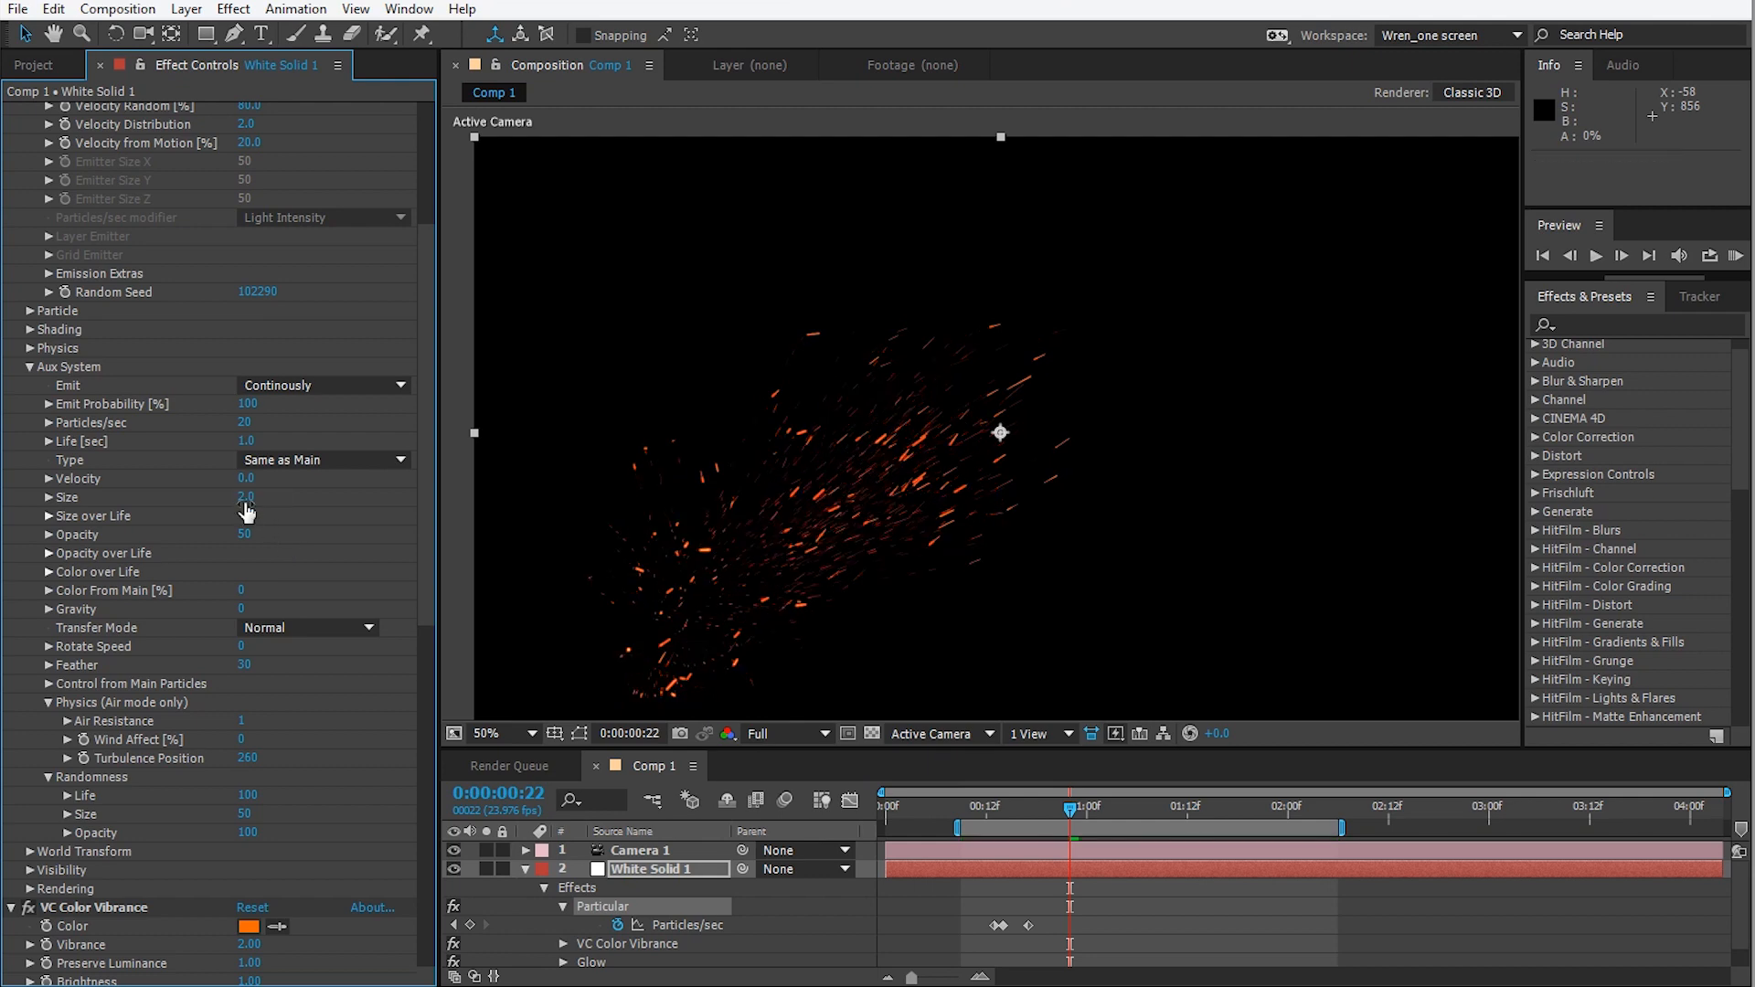
pyautogui.press('space')
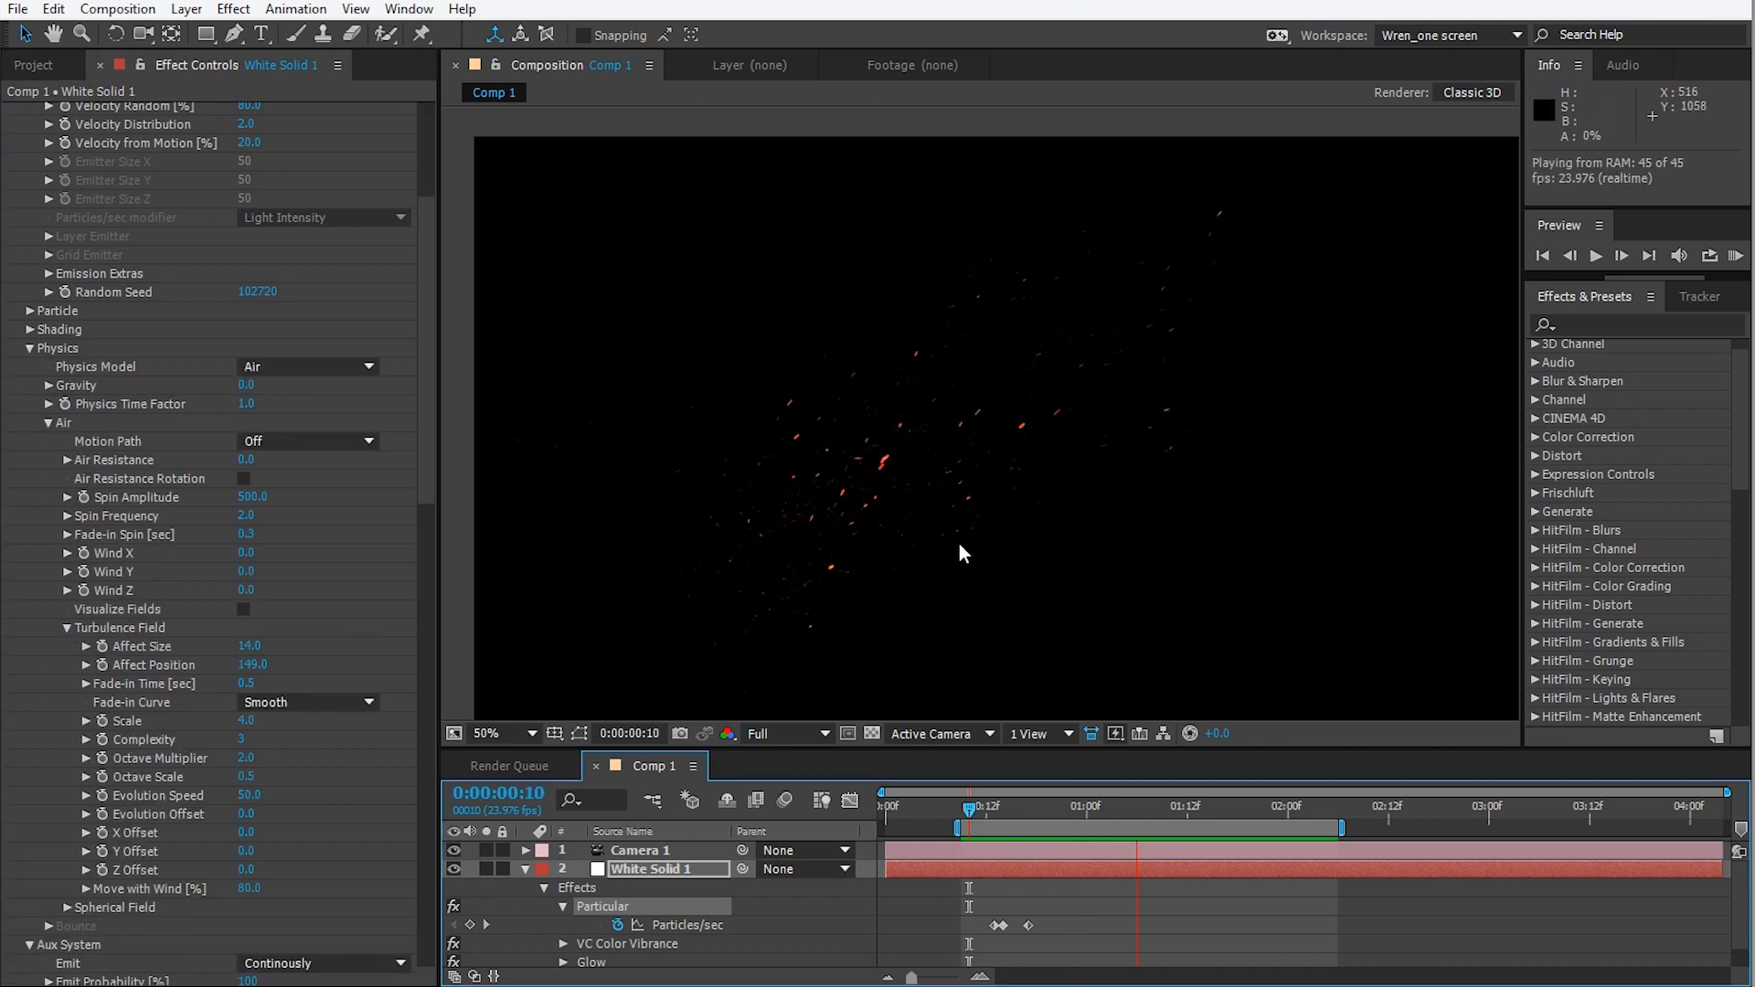
pyautogui.moveTo(967, 792); pyautogui.dragTo(1053, 820)
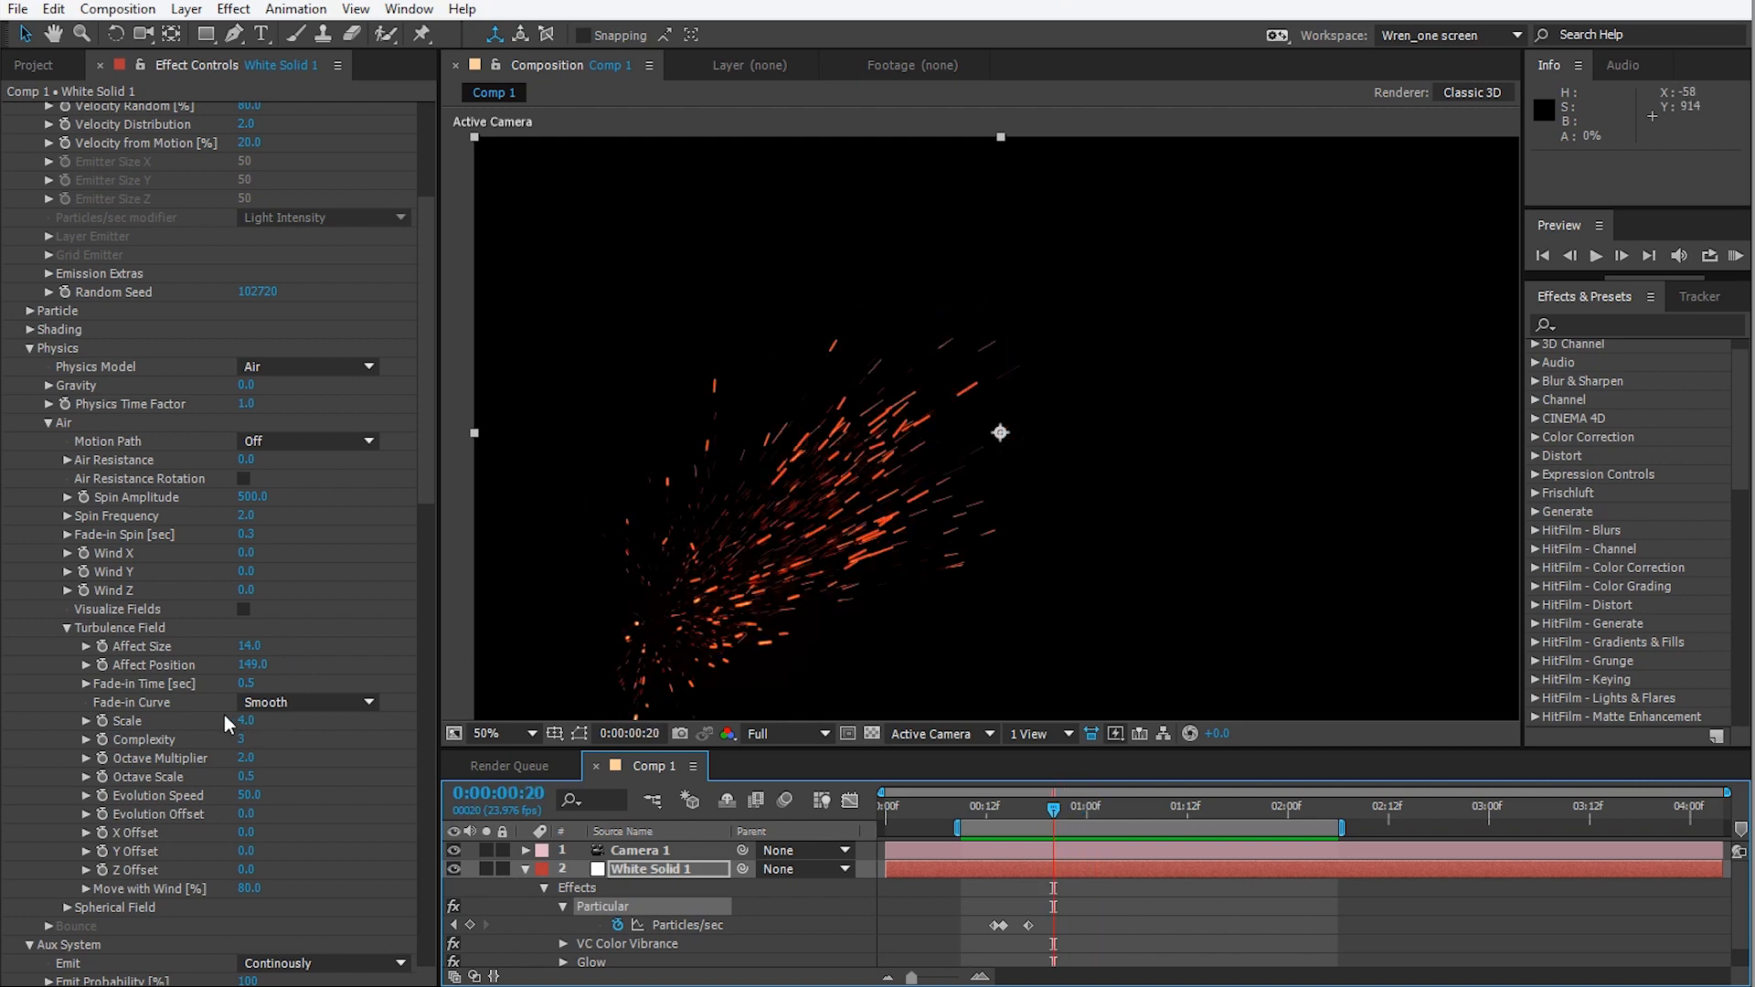
# Set the Turbulence Field's Fade-in Time to 0 and the Air Fade-in Spin to 0.5 seconds.
pyautogui.click(155, 689)
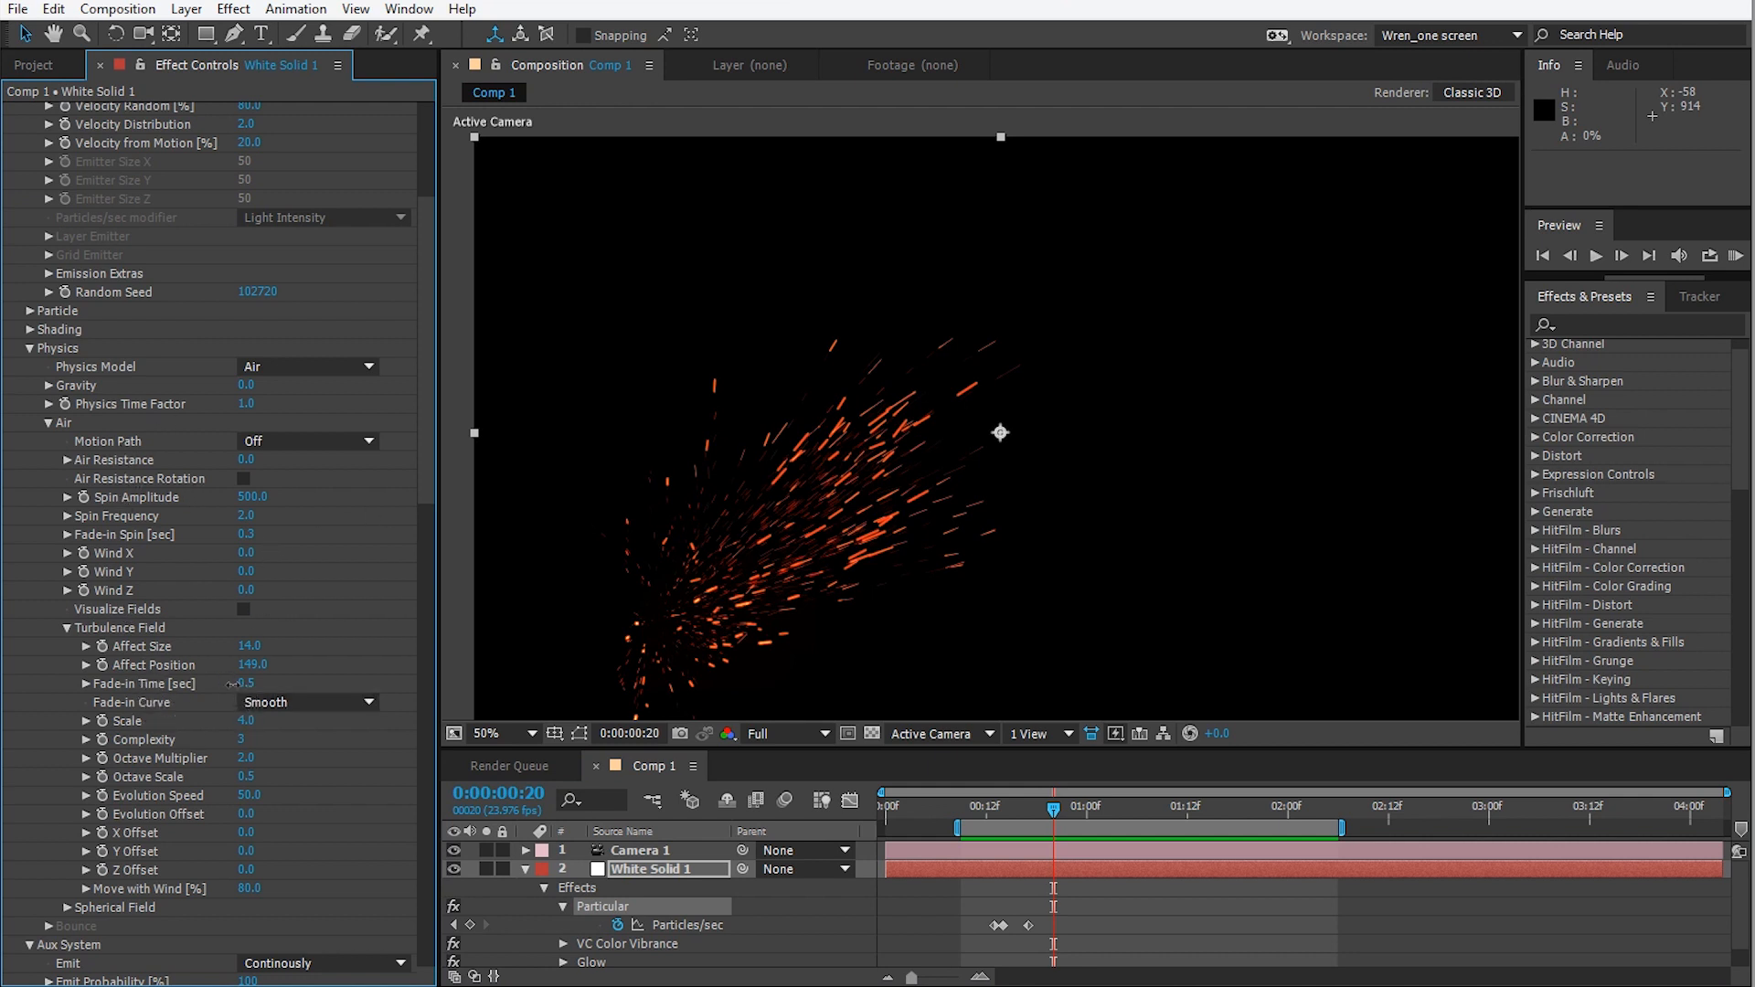
pyautogui.moveTo(233, 684); pyautogui.dragTo(8, 715)
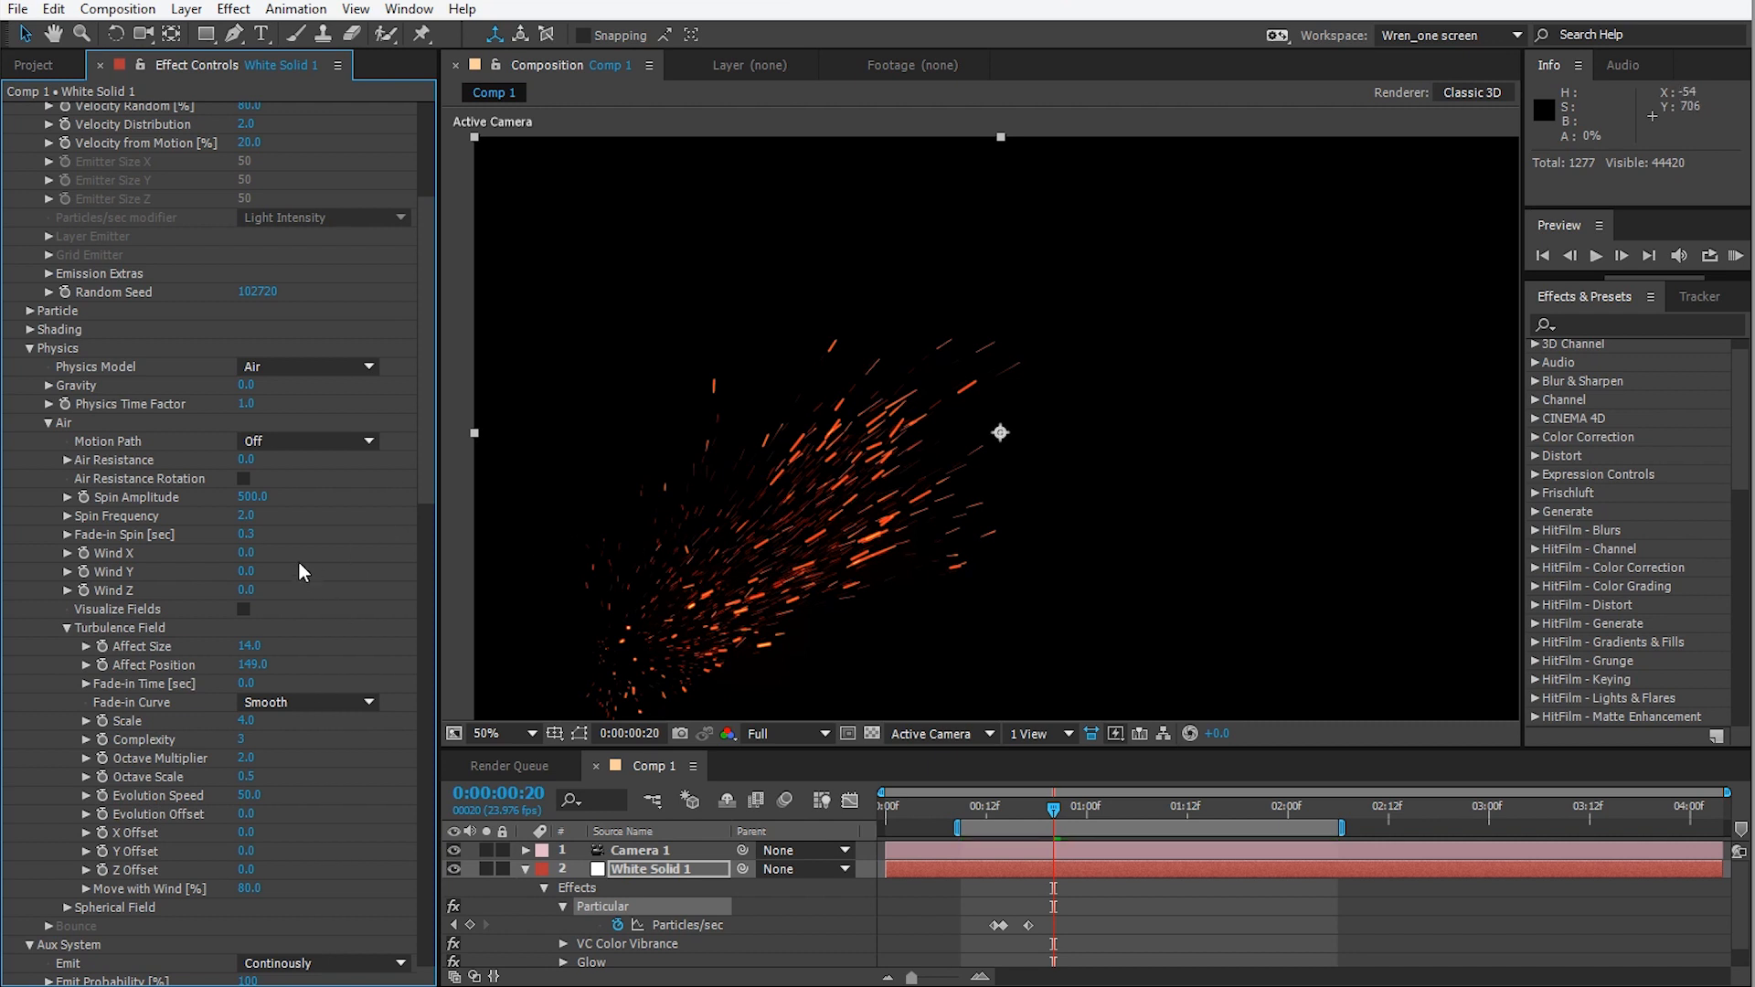
pyautogui.click(250, 533)
pyautogui.write('0.5')
pyautogui.press('Return')
# Set the Random Seed to 102550, preview the burst, and check the sparks around 0:00:00:16.
pyautogui.moveTo(238, 298); pyautogui.dragTo(232, 303)
pyautogui.press('space')
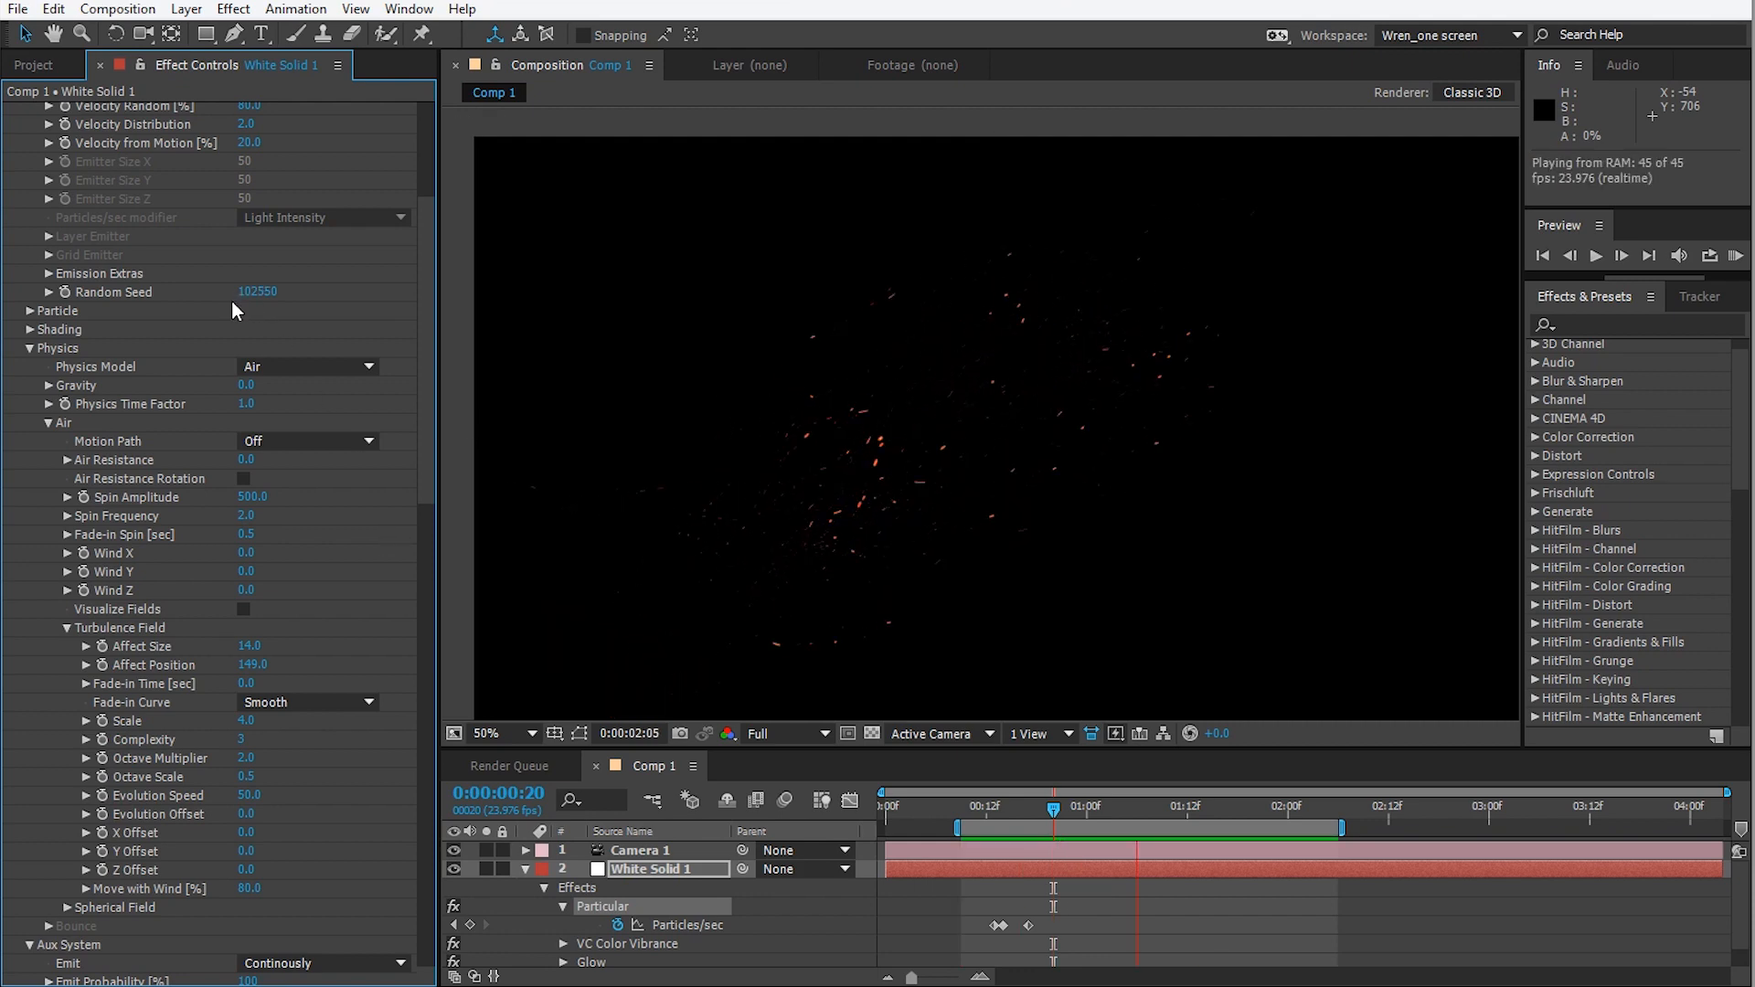
pyautogui.press('space')
pyautogui.moveTo(980, 808); pyautogui.dragTo(1016, 814)
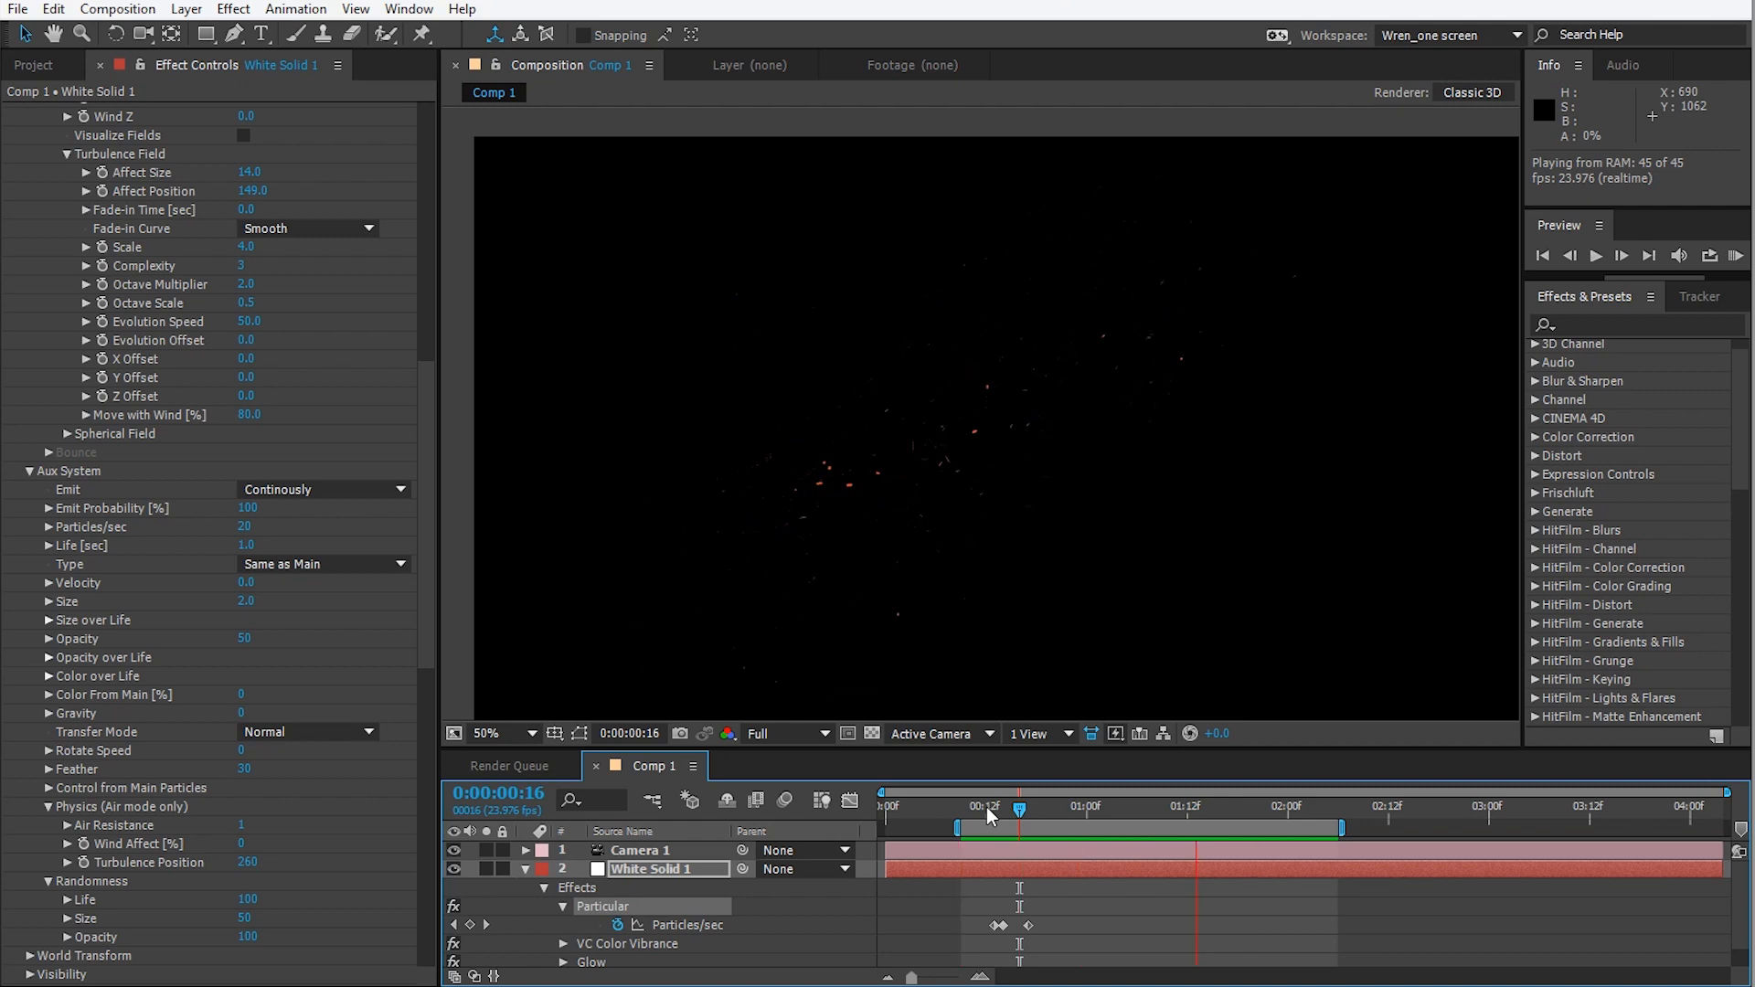
pyautogui.press('space')
pyautogui.scroll(12, 345, 355)
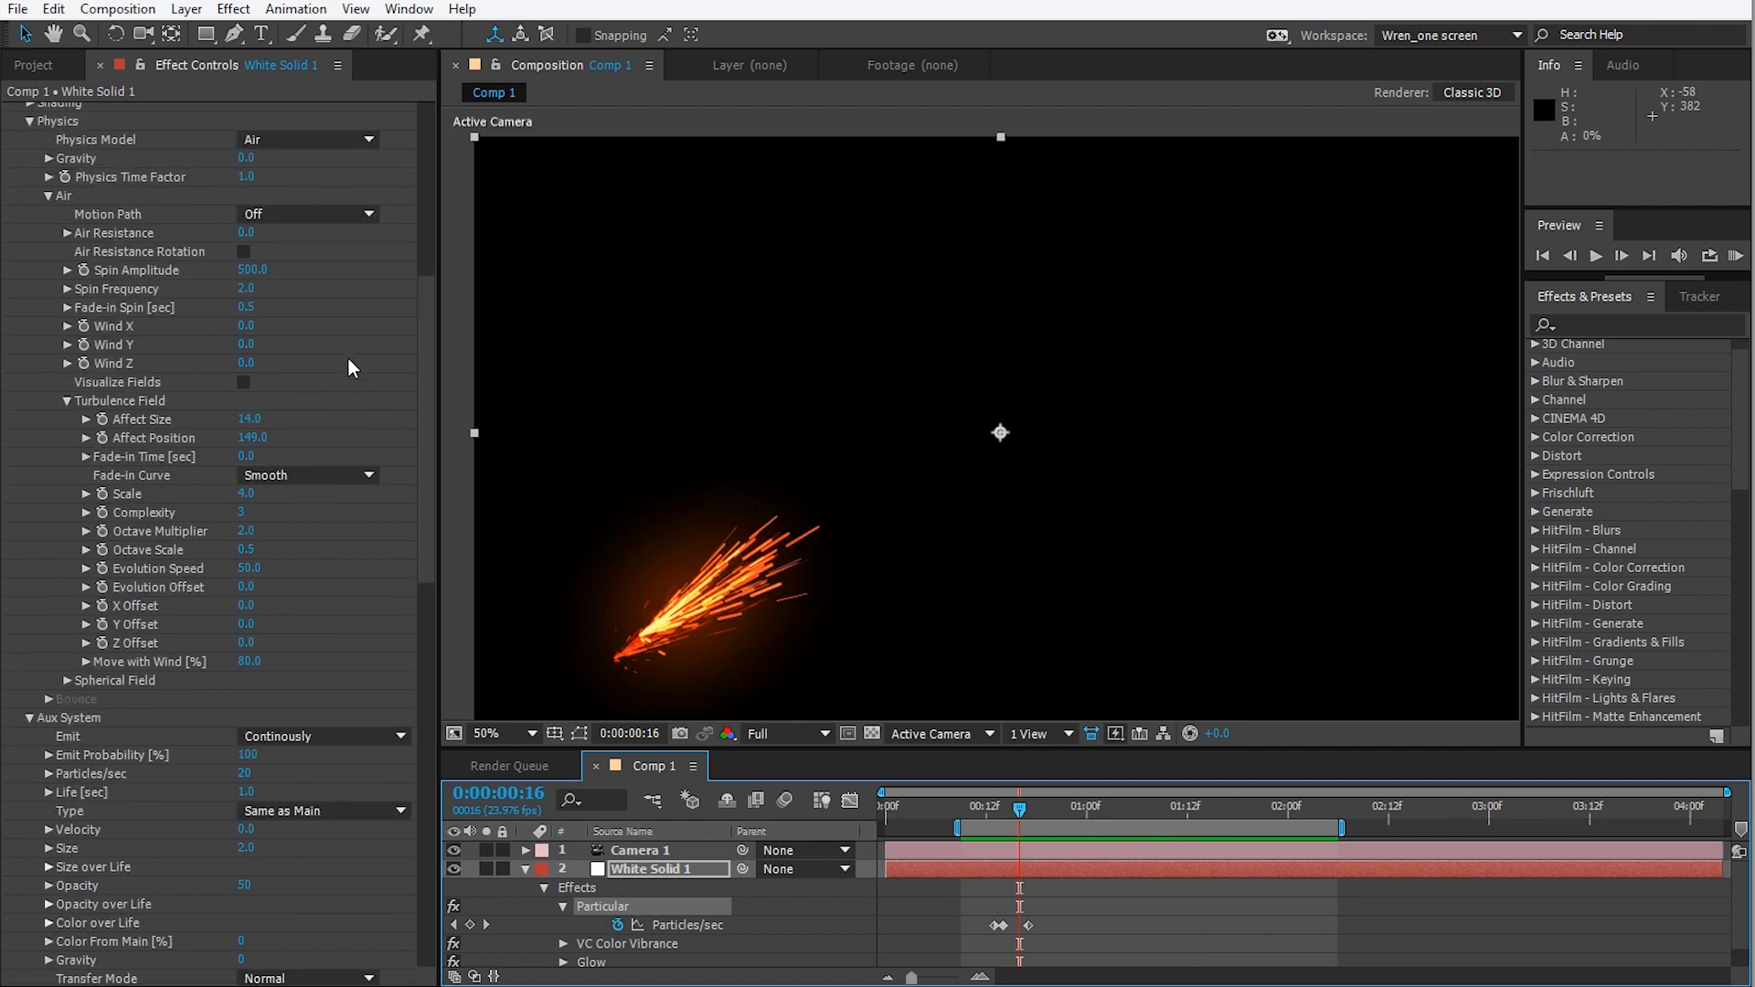
# Set the Particles/sec keyframe at 0:00:00:17 to 1000 and add one with the value 0 at 0:00:00:18.
pyautogui.click(1046, 825)
pyautogui.moveTo(1046, 826)
pyautogui.mouseDown()
pyautogui.moveTo(989, 826)
pyautogui.moveTo(1091, 840)
pyautogui.moveTo(1128, 824)
pyautogui.moveTo(1035, 846)
pyautogui.mouseUp()
pyautogui.click(1029, 926)
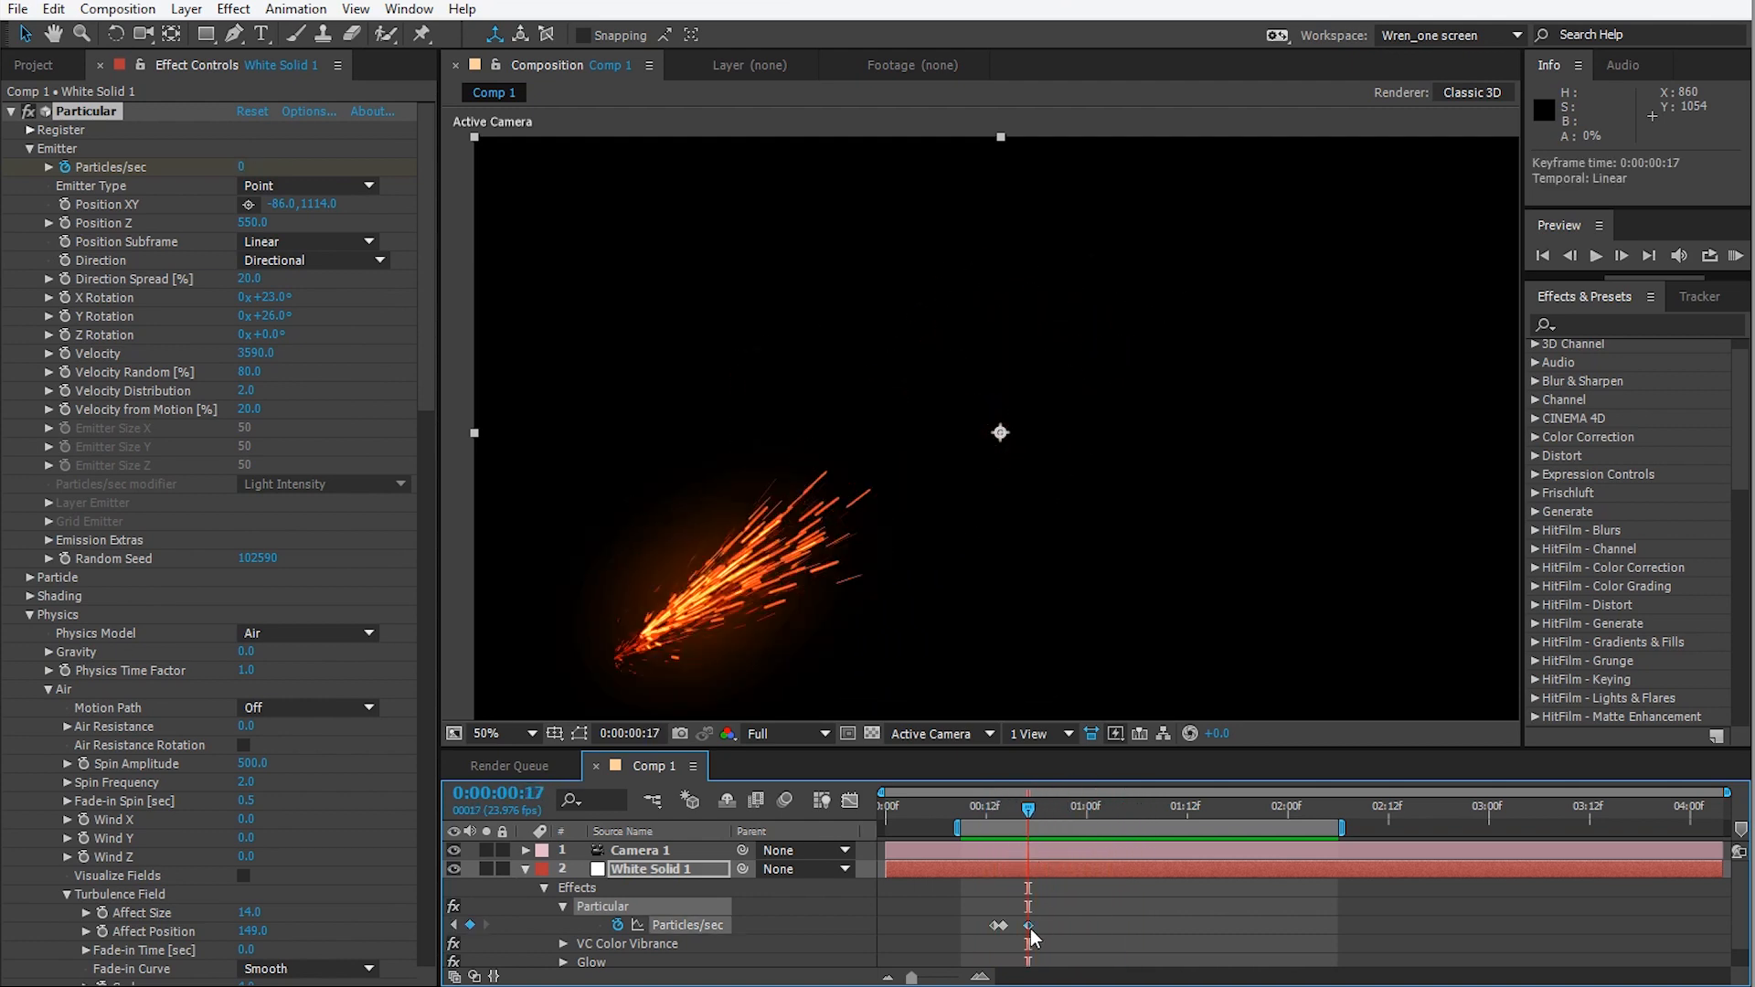
pyautogui.click(240, 165)
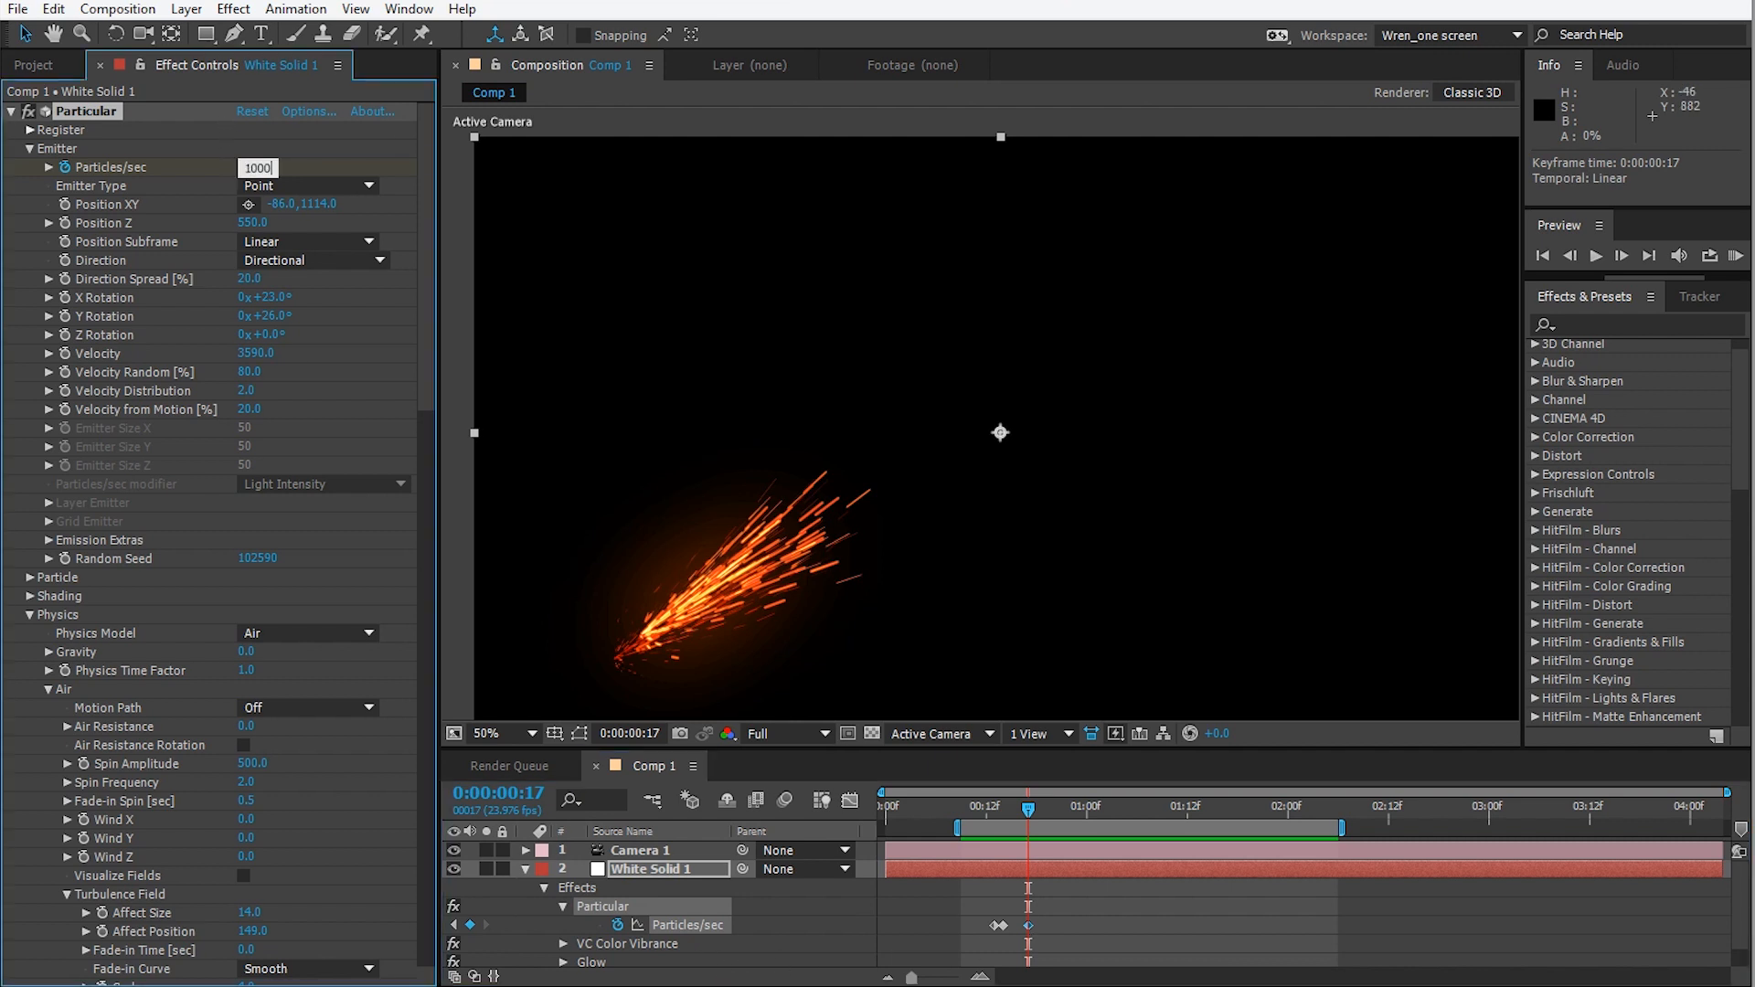
pyautogui.press('Return')
pyautogui.press('pagedown')
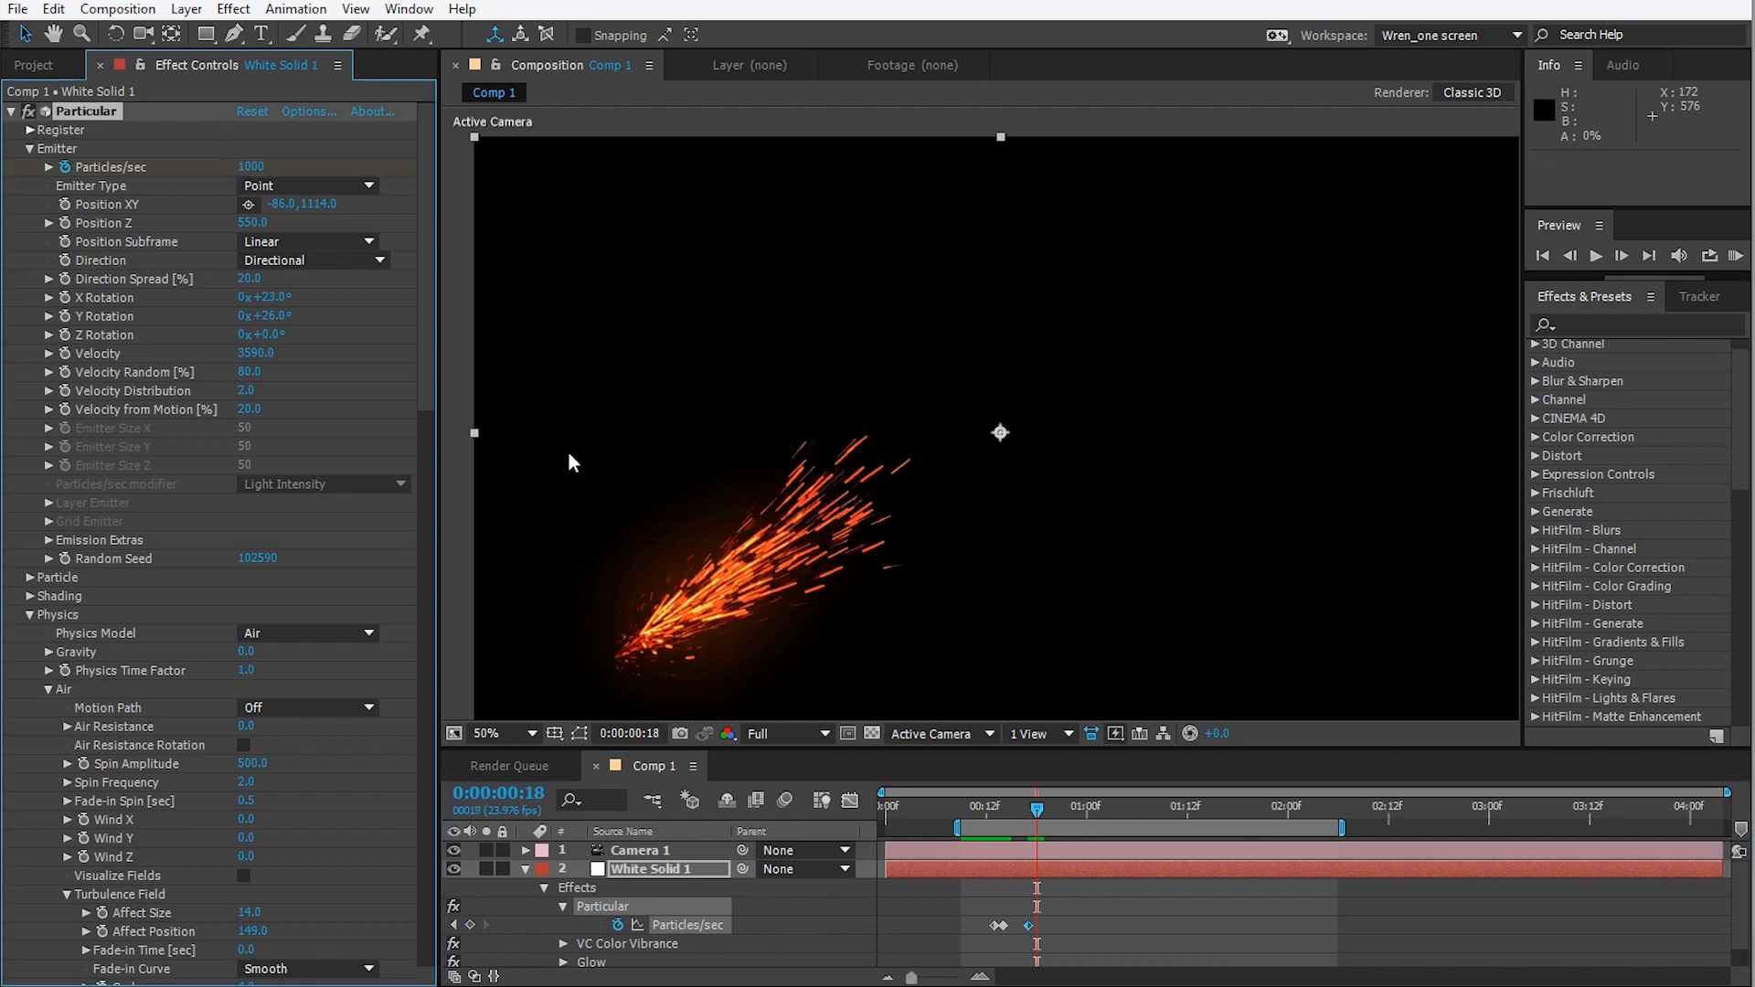
pyautogui.click(251, 166)
pyautogui.write('0')
pyautogui.press('Return')
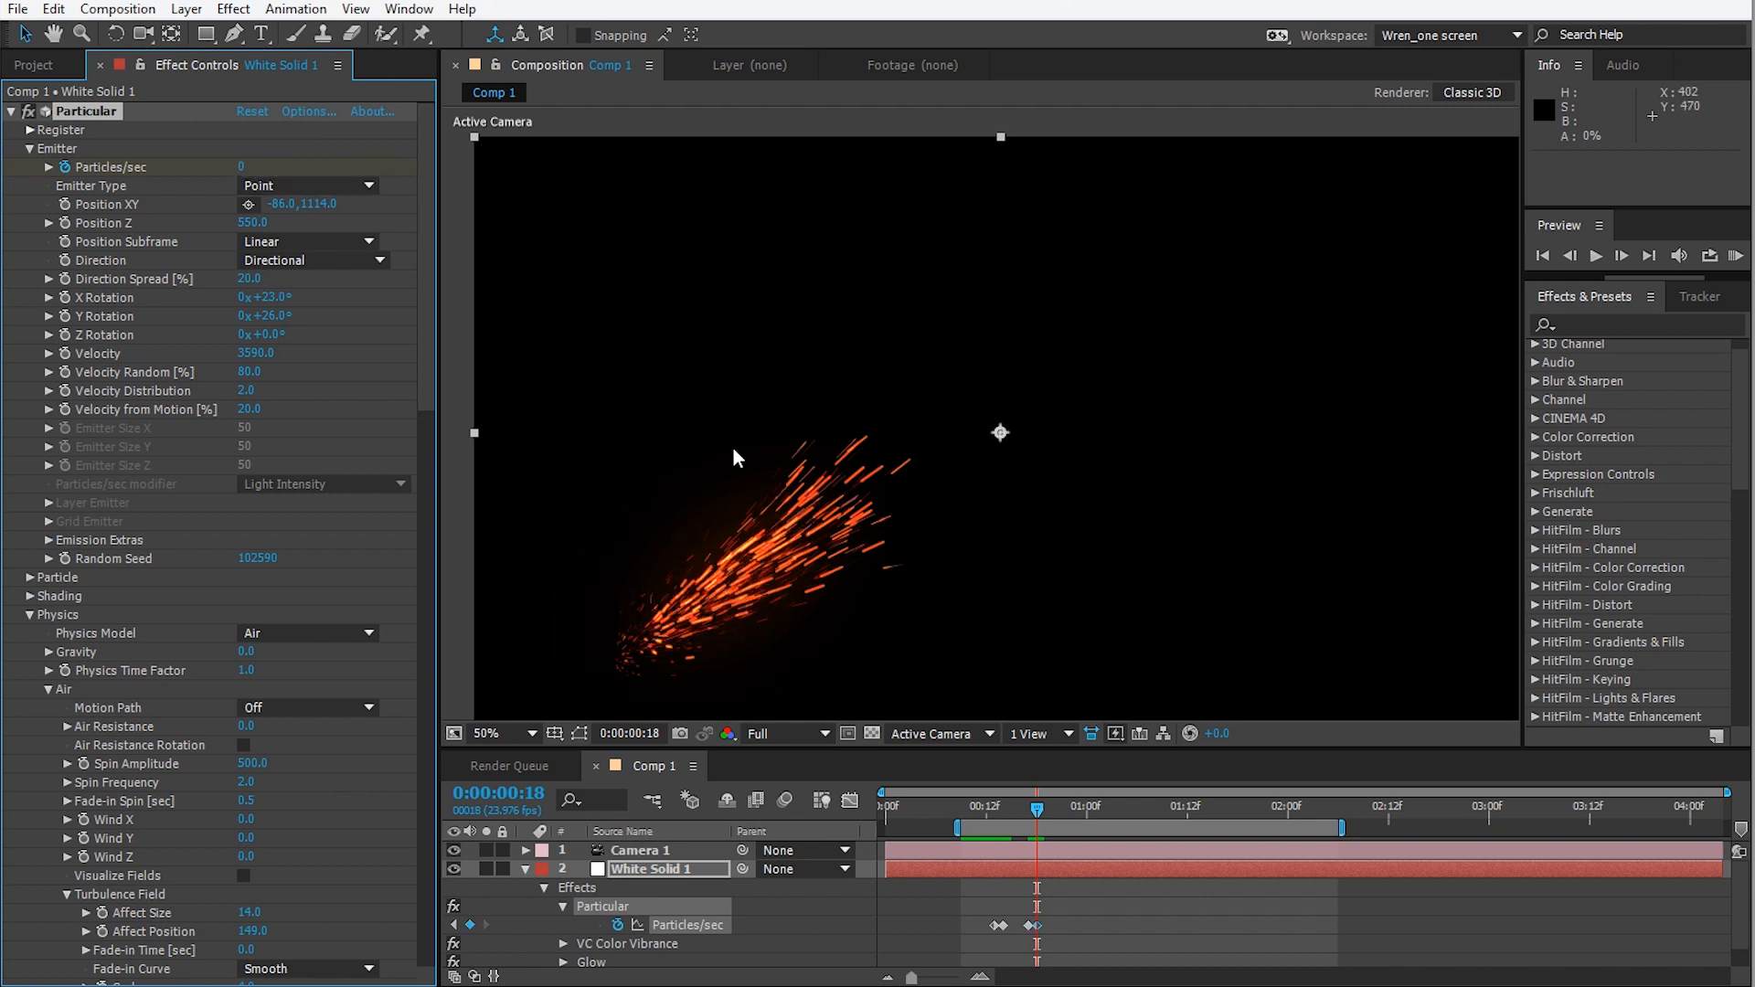
# Move the last two Particles/sec keyframes to about 0:00:01:17, set the Random Seed to 102340, and preview the emission.
pyautogui.moveTo(996, 809); pyautogui.dragTo(1045, 815)
pyautogui.moveTo(1031, 925); pyautogui.dragTo(1231, 927)
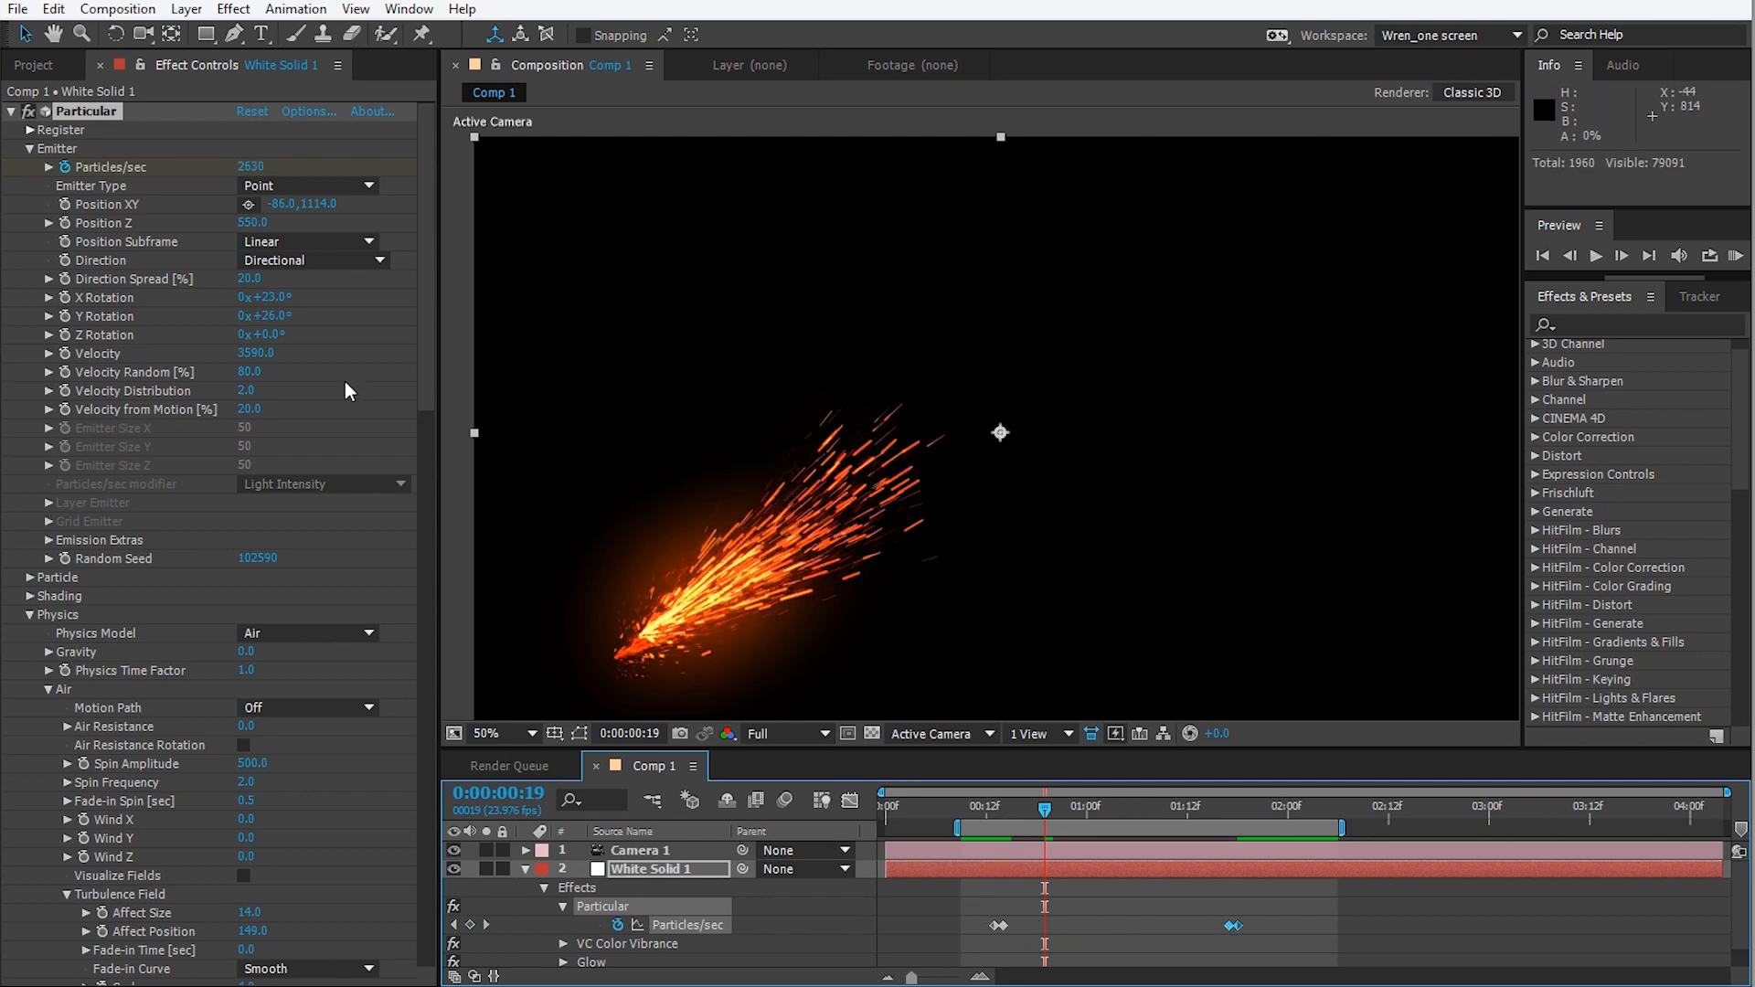
pyautogui.moveTo(263, 573); pyautogui.dragTo(248, 573)
pyautogui.press('space')
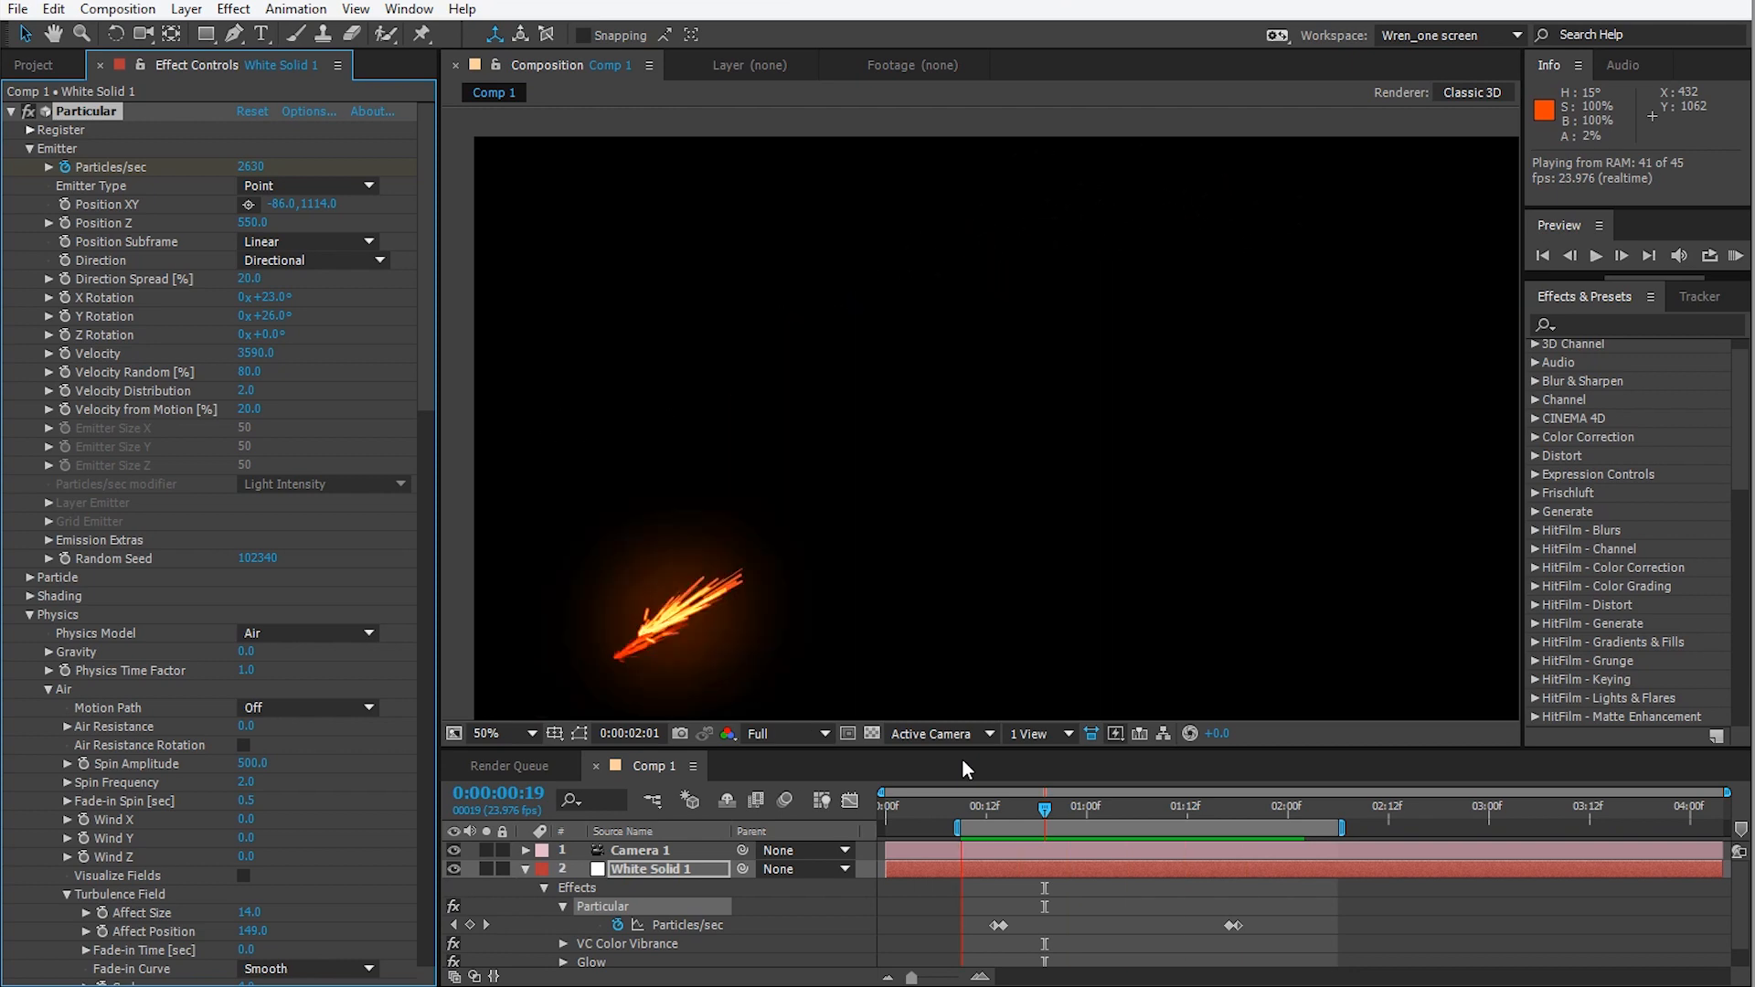
pyautogui.press('space')
# Extend the work area's end to 0:00:03:11 and preview the longer emission.
pyautogui.moveTo(1341, 827); pyautogui.dragTo(1584, 863)
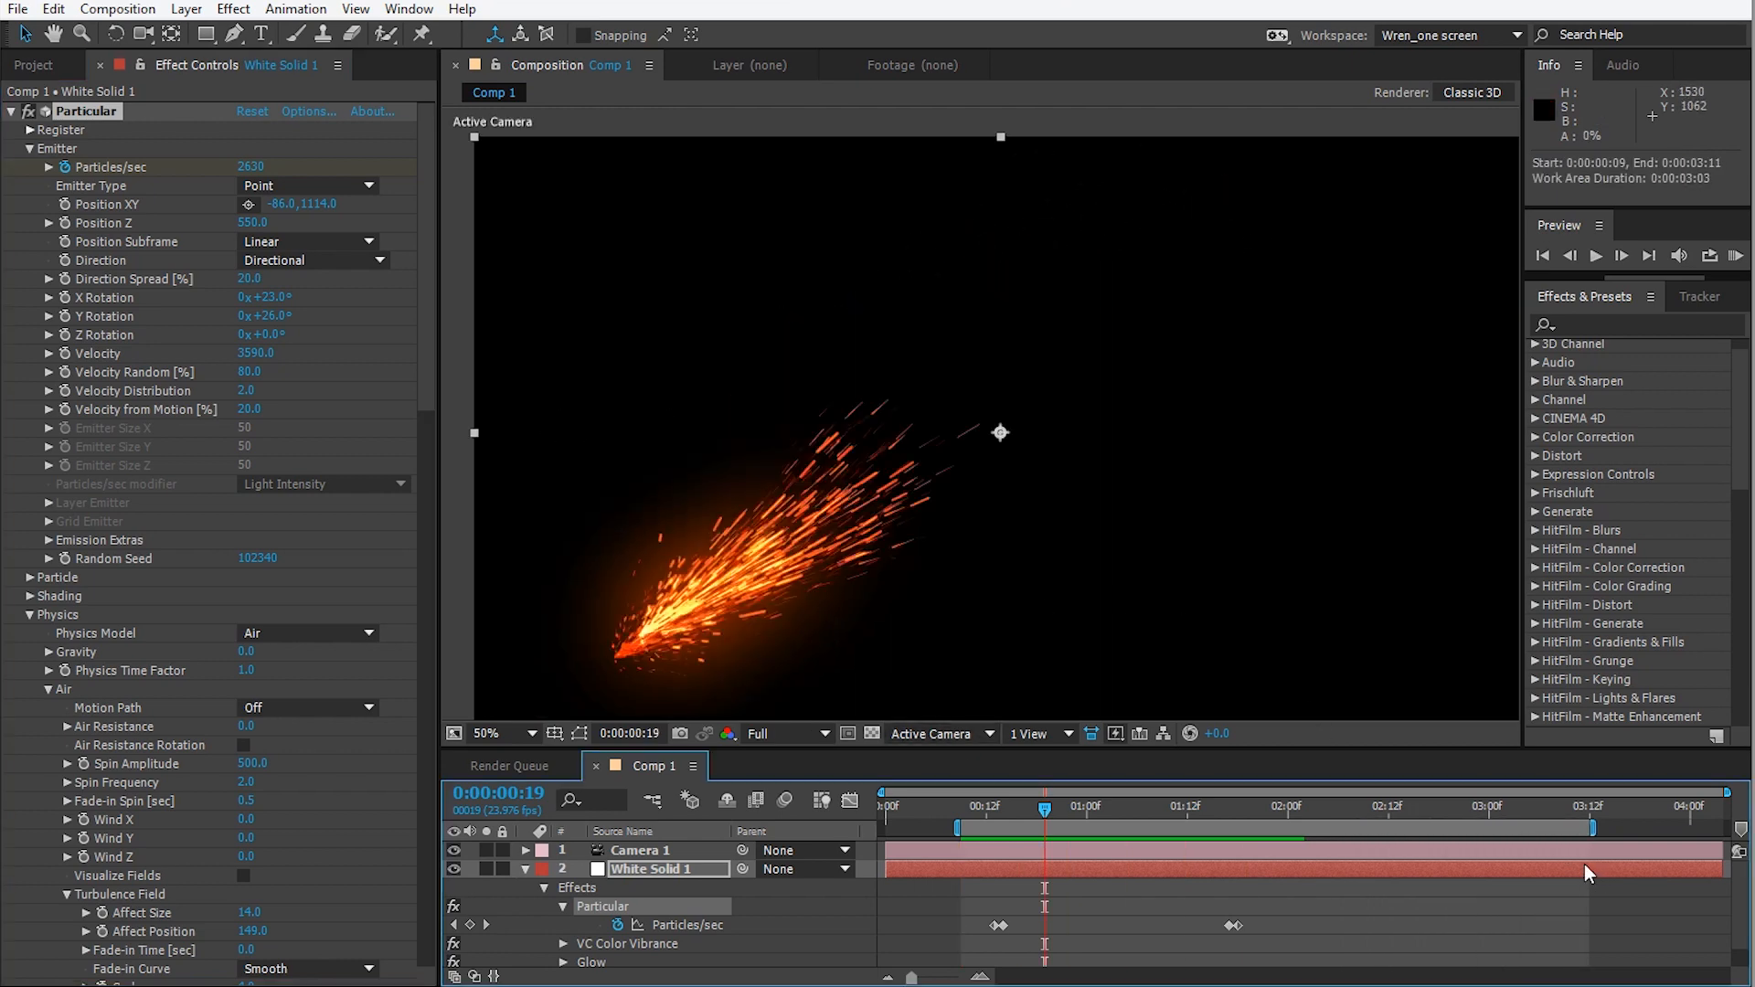
pyautogui.press('space')
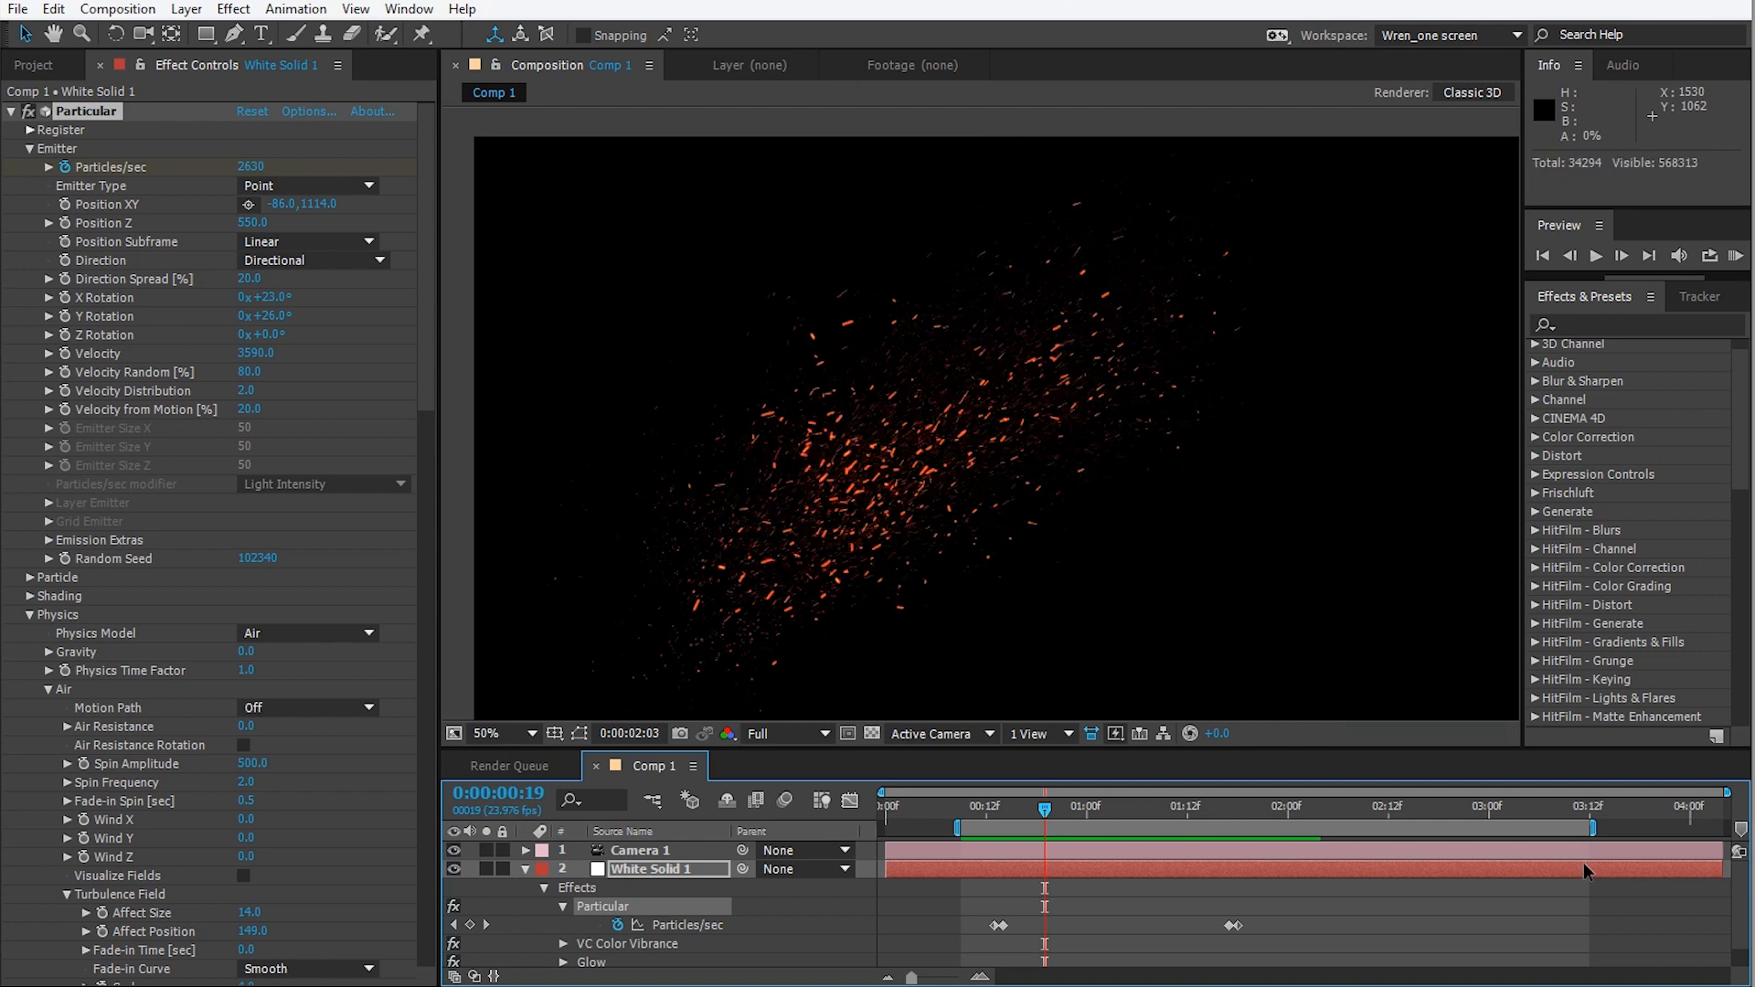
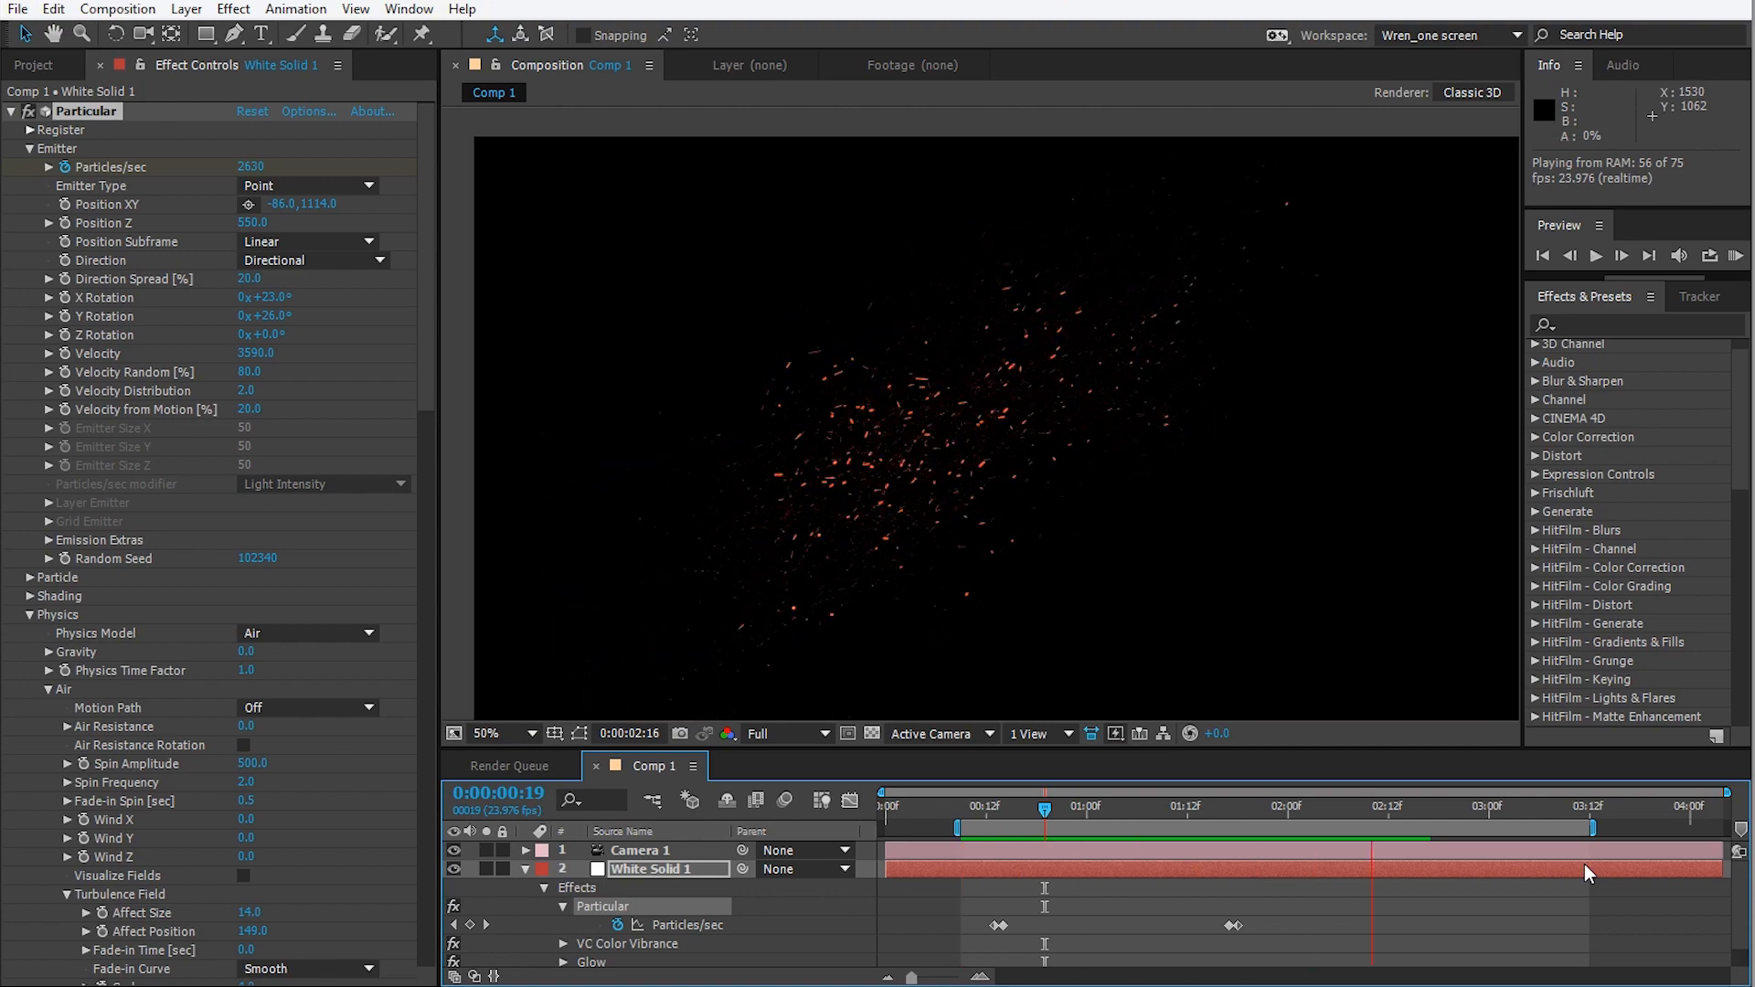
pyautogui.press('space')
# At 0:00:00:23, set the emitter's Y Rotation to 0° and X Rotation to 85° so the sparks shoot upward.
pyautogui.moveTo(1048, 809)
pyautogui.mouseDown()
pyautogui.moveTo(1318, 820)
pyautogui.moveTo(1199, 863)
pyautogui.moveTo(1140, 809)
pyautogui.moveTo(1078, 810)
pyautogui.mouseUp()
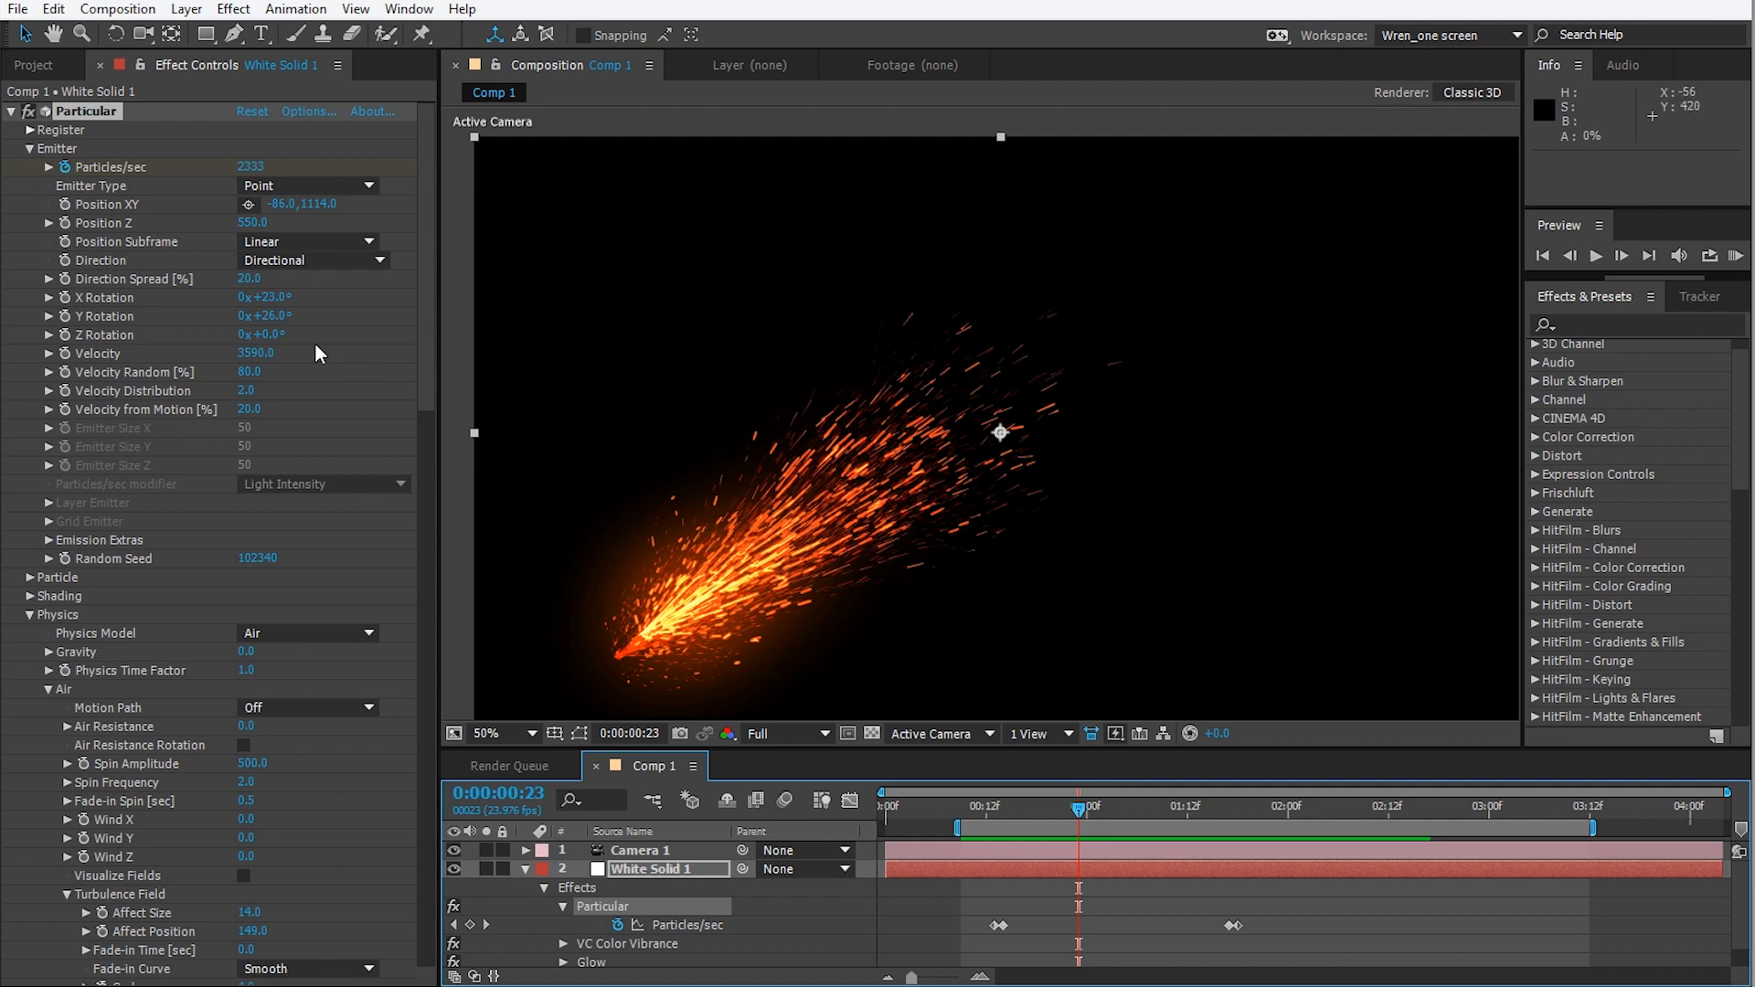
pyautogui.click(278, 304)
pyautogui.write('0')
pyautogui.press('Return')
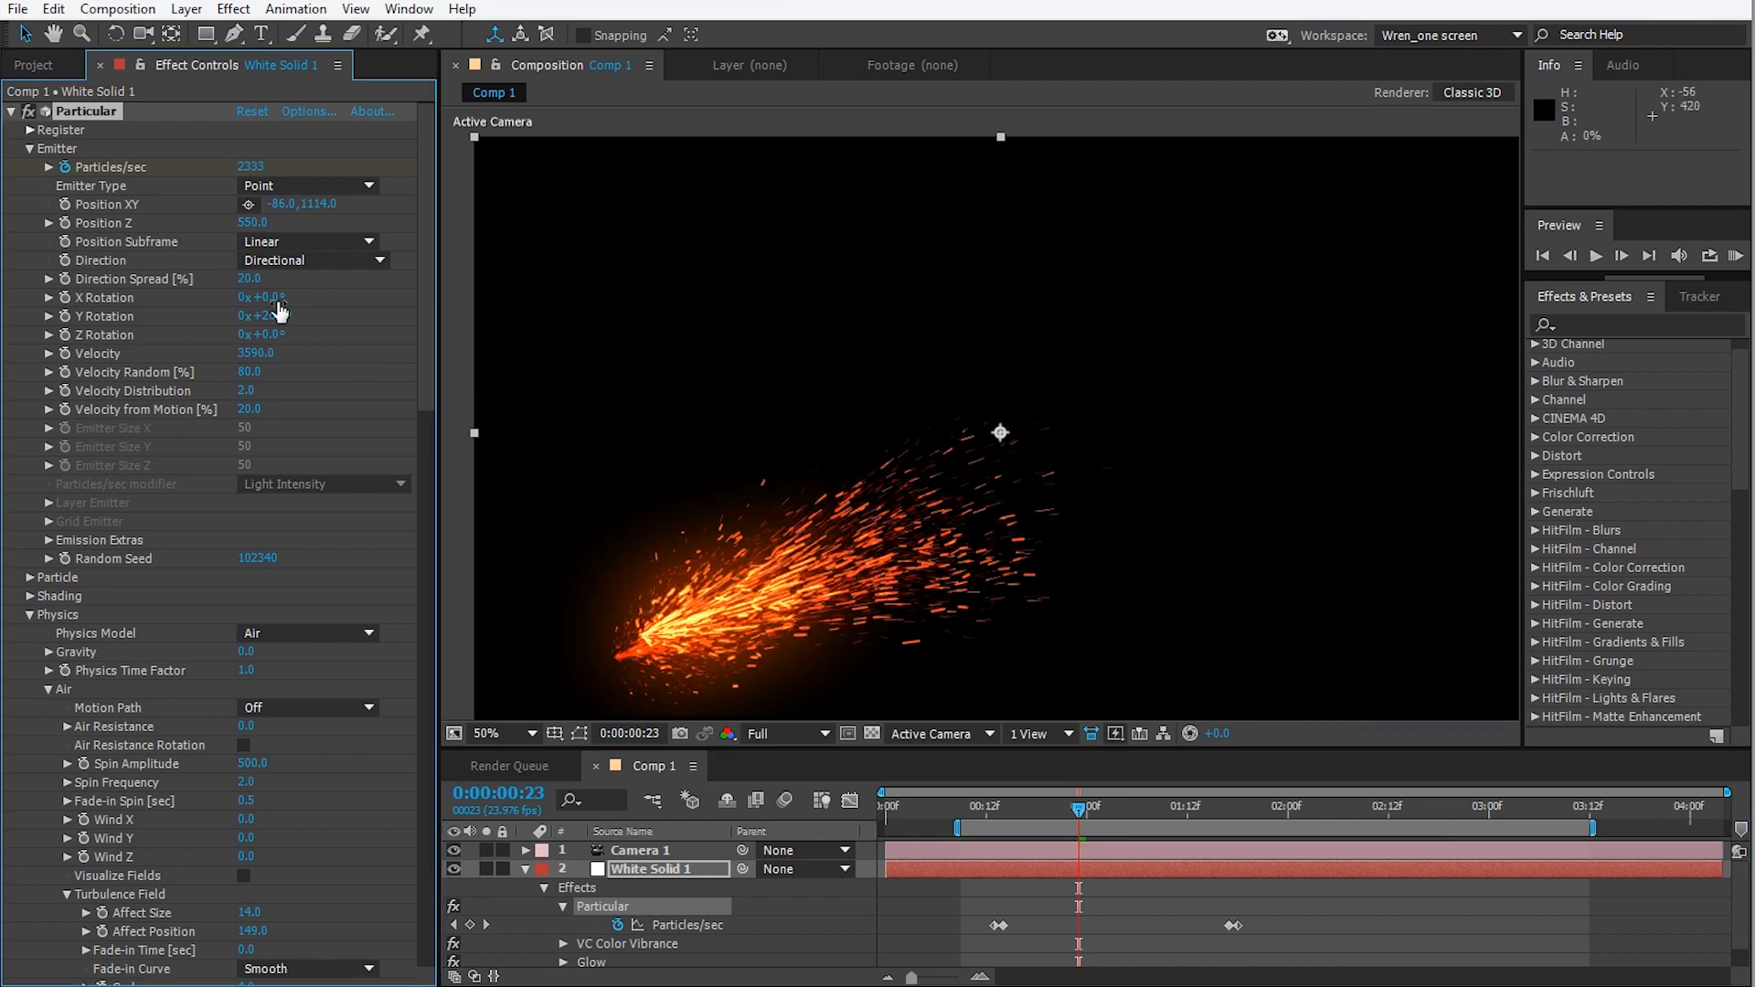
pyautogui.click(277, 315)
pyautogui.write('0')
pyautogui.press('Return')
pyautogui.moveTo(276, 304); pyautogui.dragTo(382, 314)
# Compare different Aux System Turbulence Position values, such as 0, and set it to 20.
pyautogui.scroll(-10, 384, 316)
pyautogui.click(249, 814)
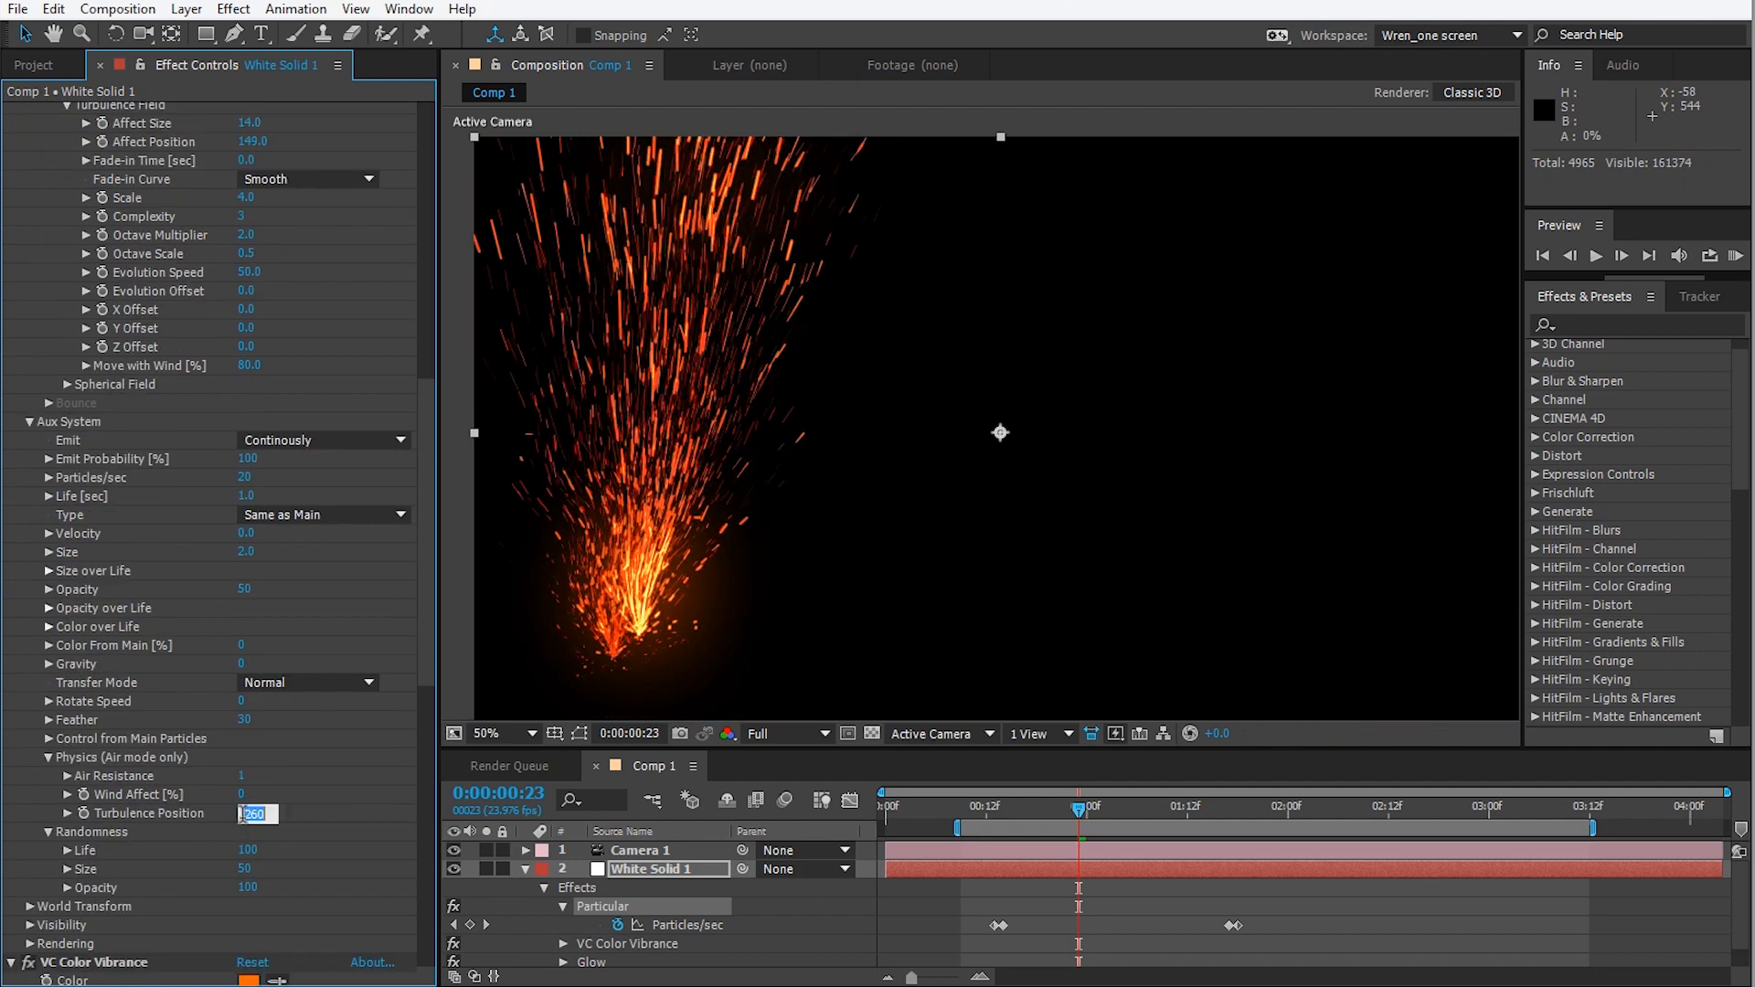
pyautogui.write('0')
pyautogui.press('Return')
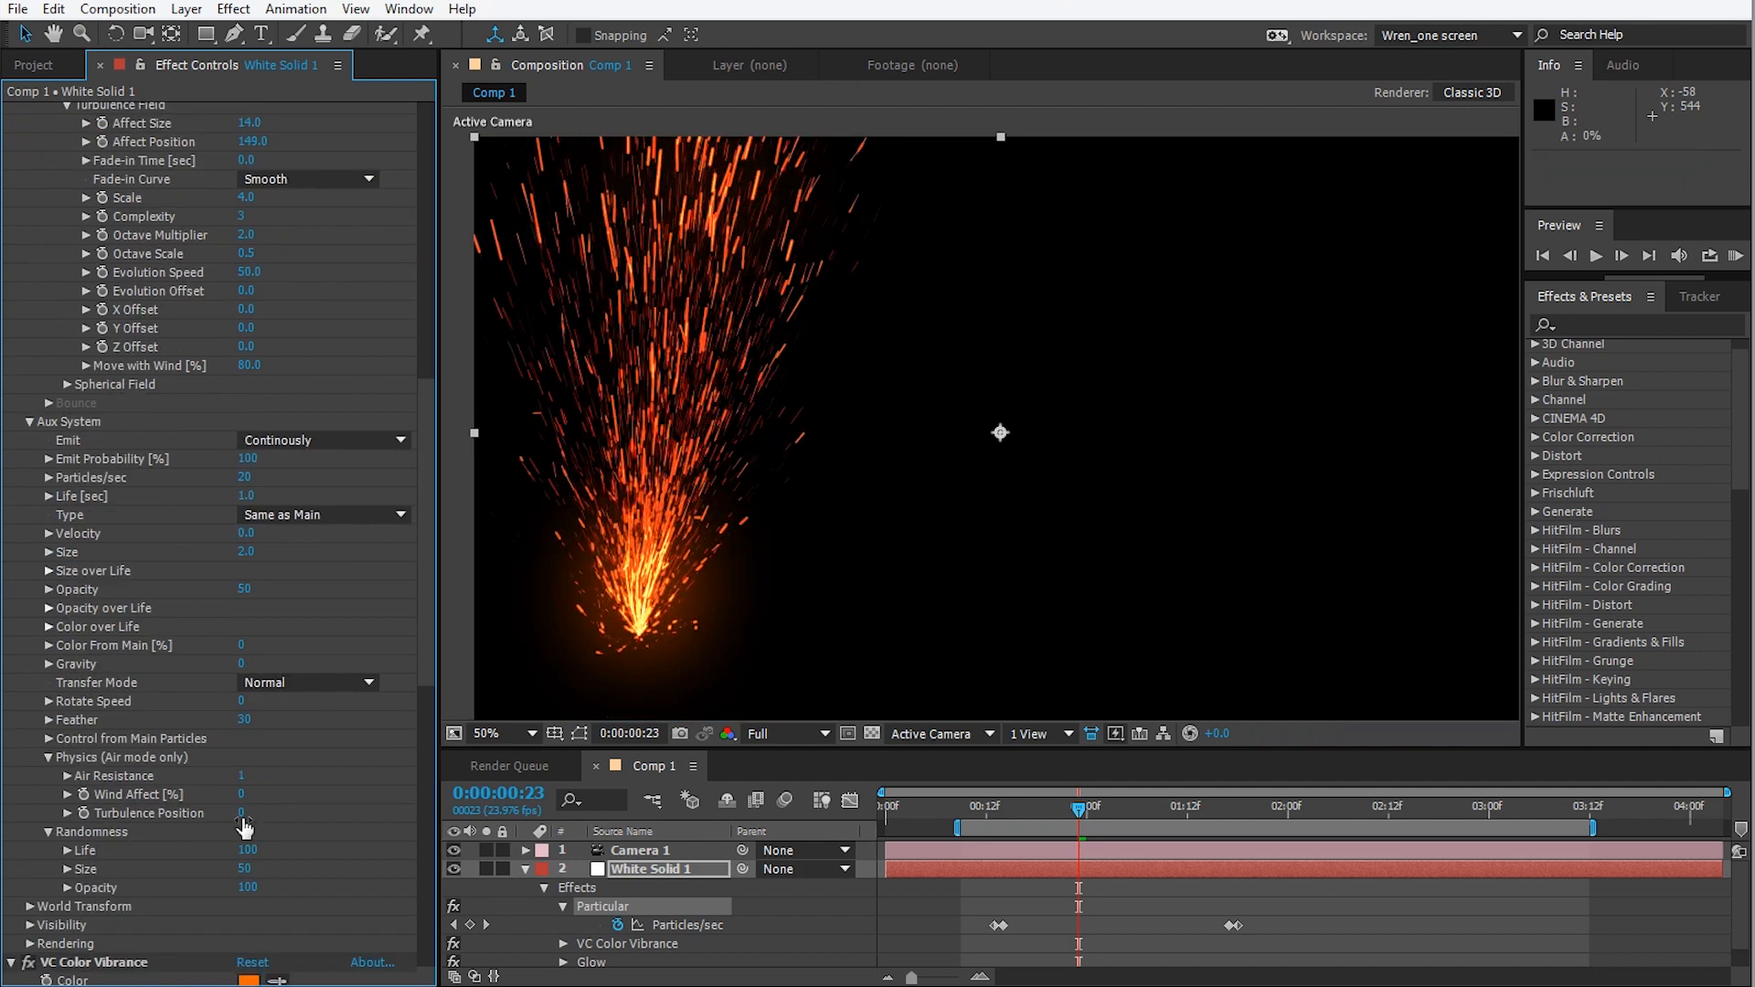
pyautogui.moveTo(244, 819)
pyautogui.mouseDown()
pyautogui.moveTo(471, 822)
pyautogui.moveTo(242, 830)
pyautogui.mouseUp()
pyautogui.click(241, 812)
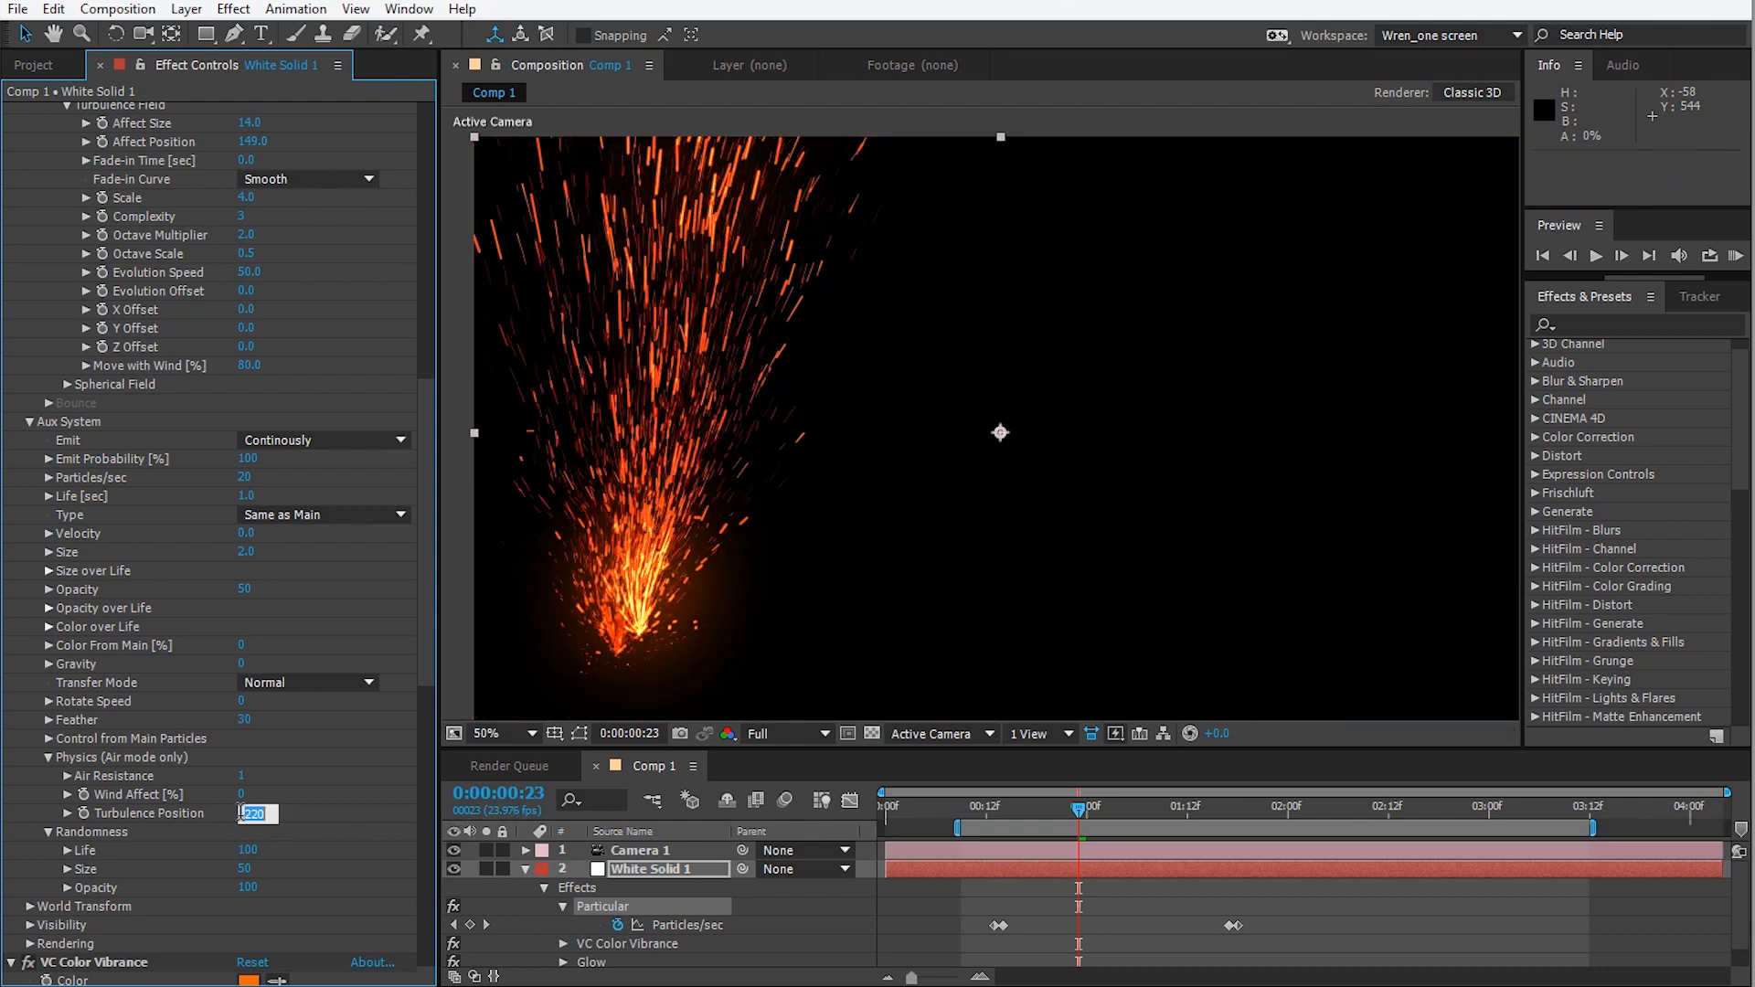
pyautogui.write('20')
pyautogui.press('Return')
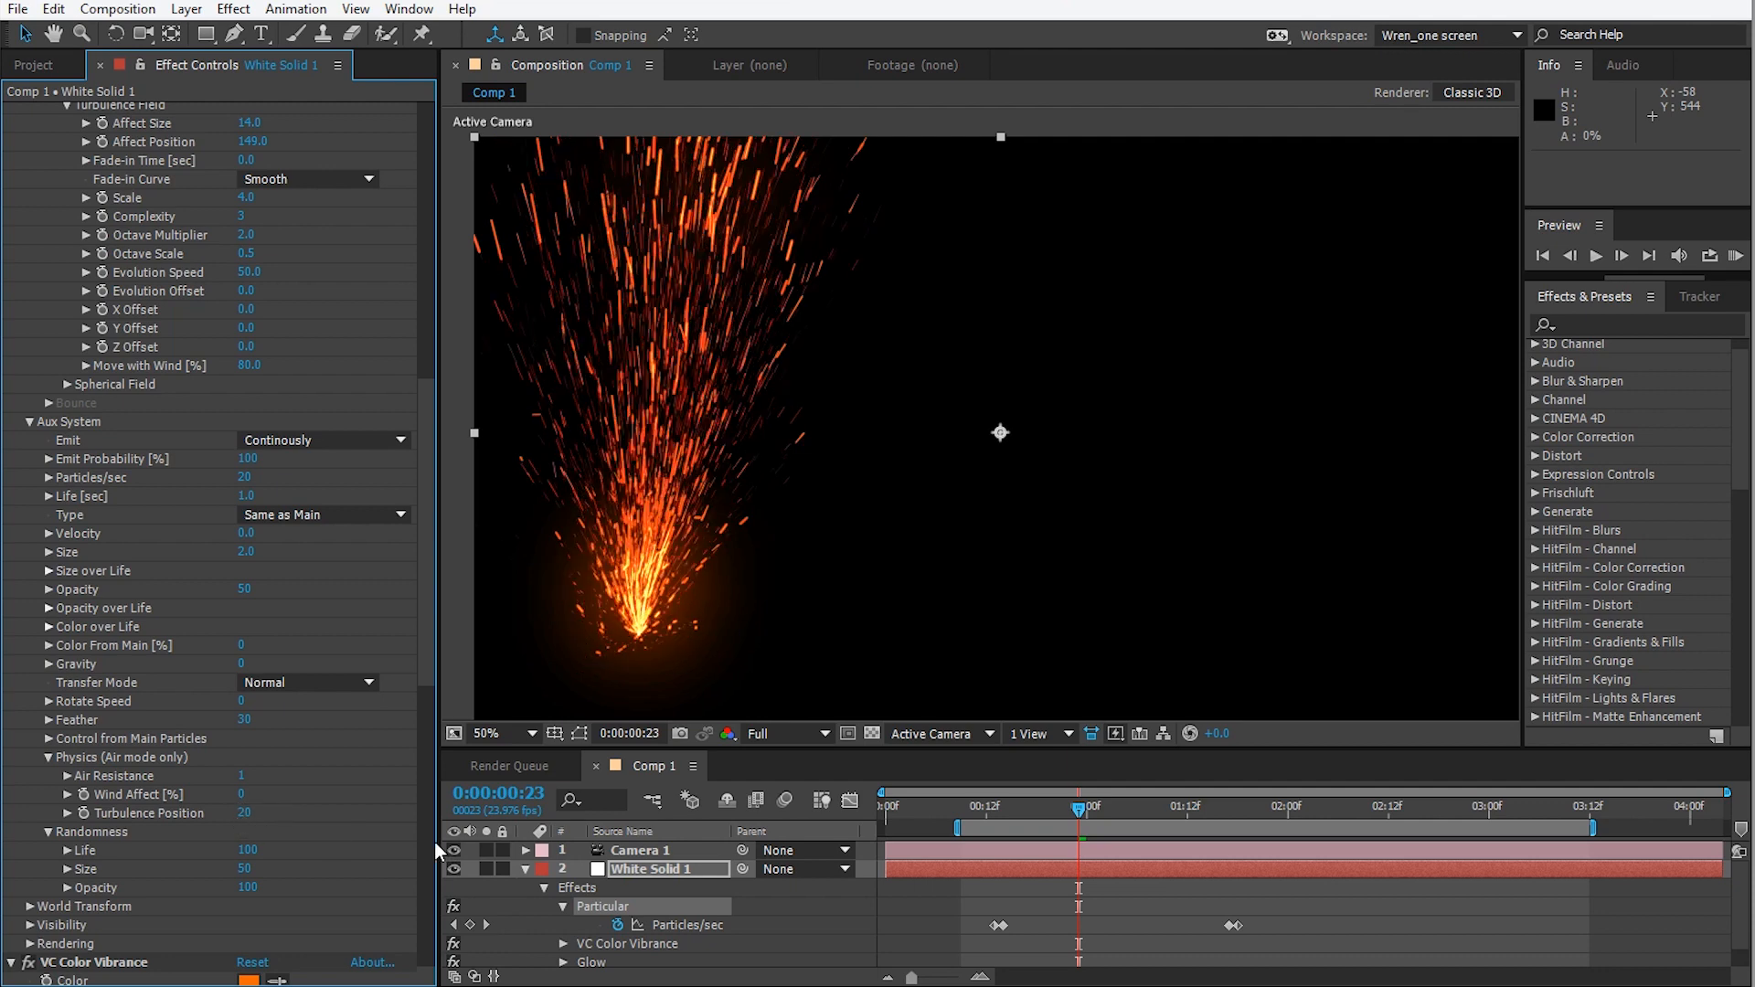
# At 0:00:01:05, set the Random Seed to 102140 and move the emitter out of frame to Position XY -922, 1470.
pyautogui.moveTo(1038, 813); pyautogui.dragTo(1181, 808)
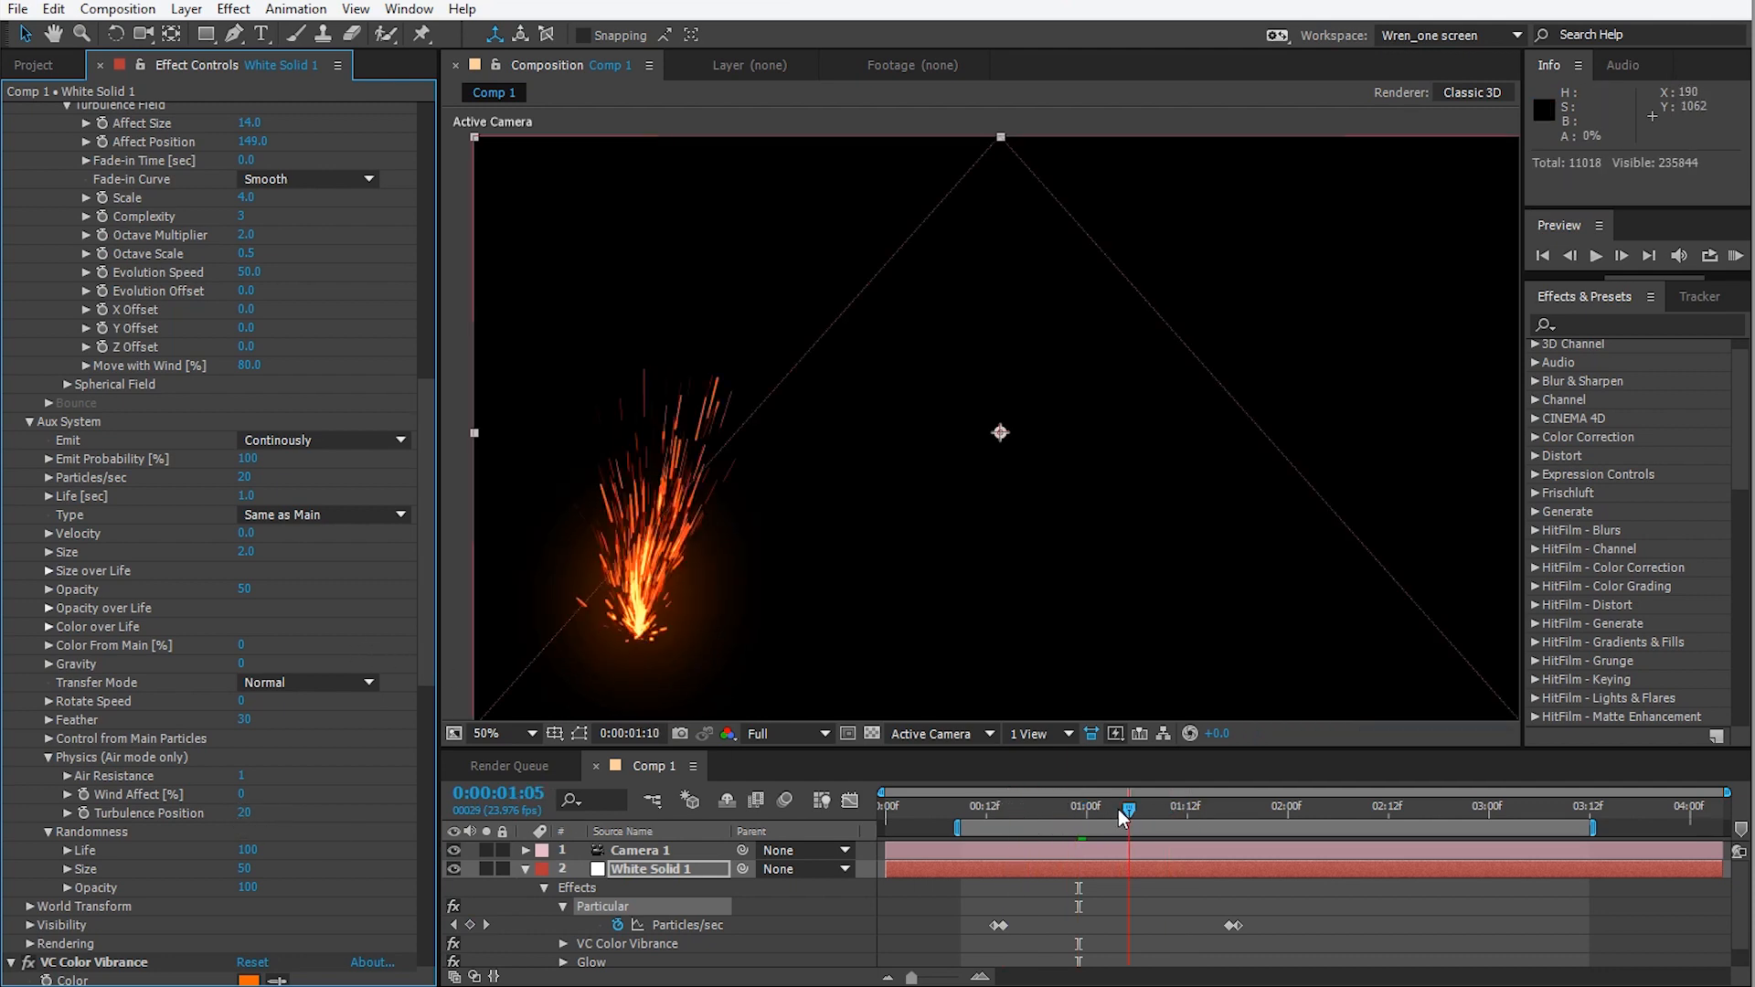
pyautogui.scroll(5, 433, 420)
pyautogui.scroll(-2, 934, 501)
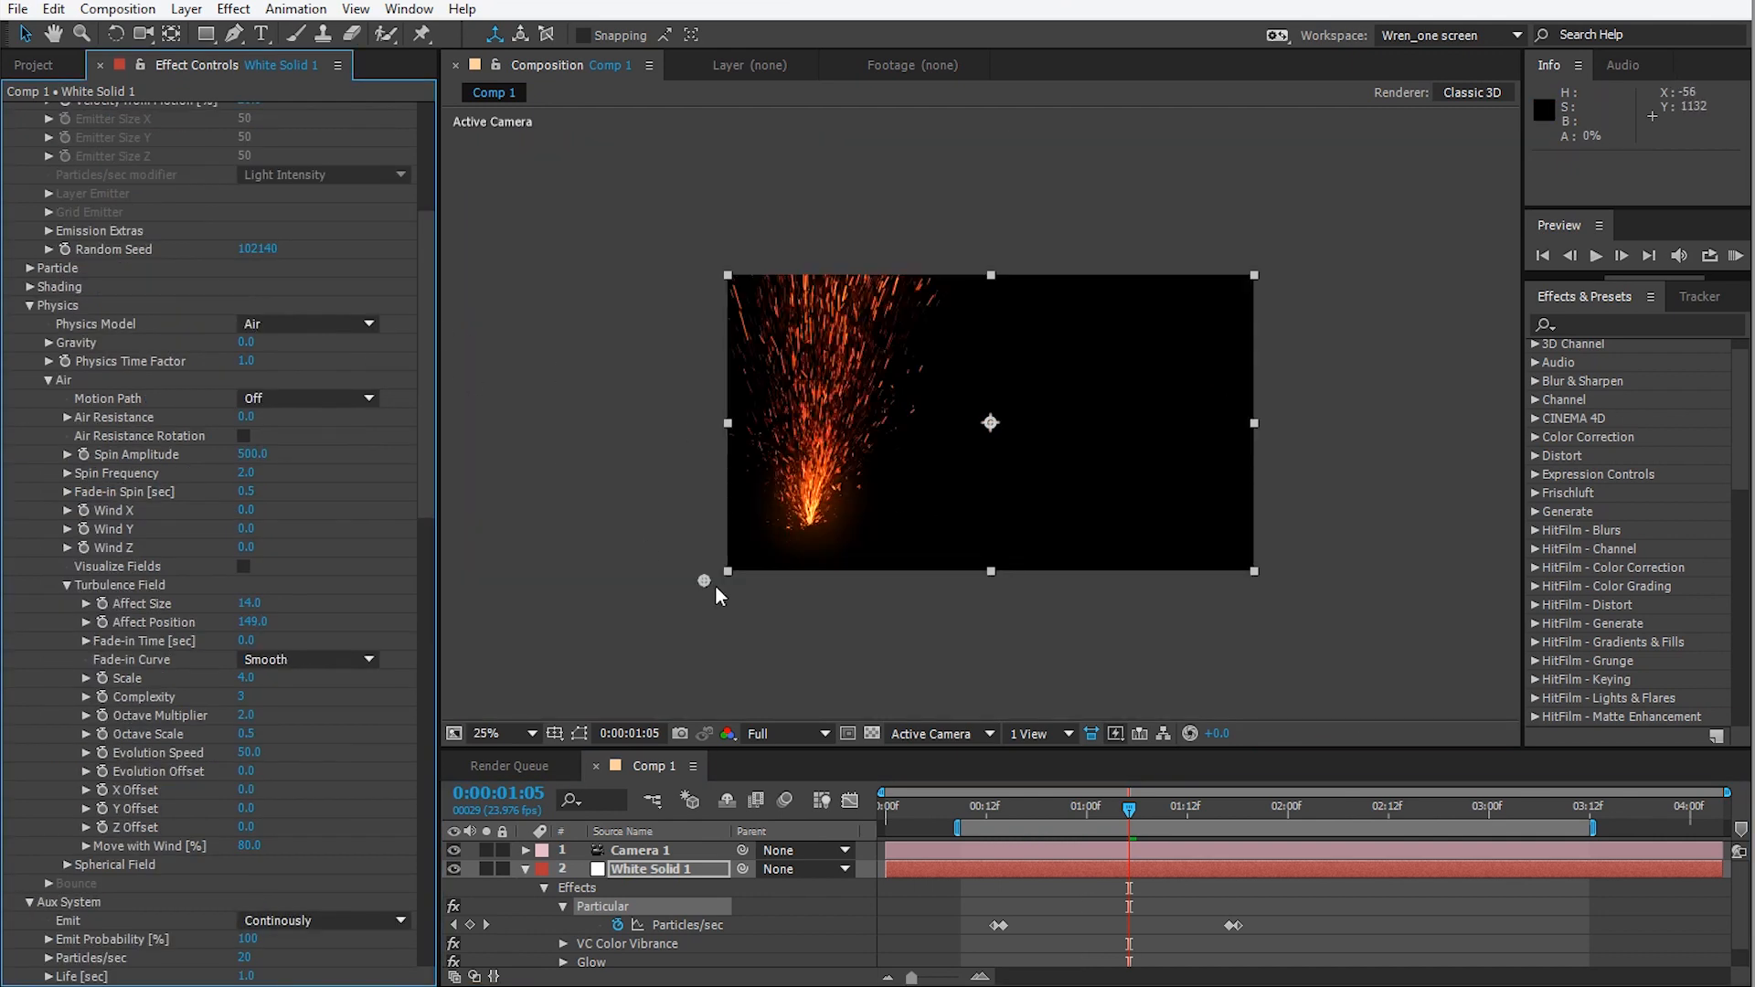
pyautogui.moveTo(704, 581); pyautogui.dragTo(462, 677)
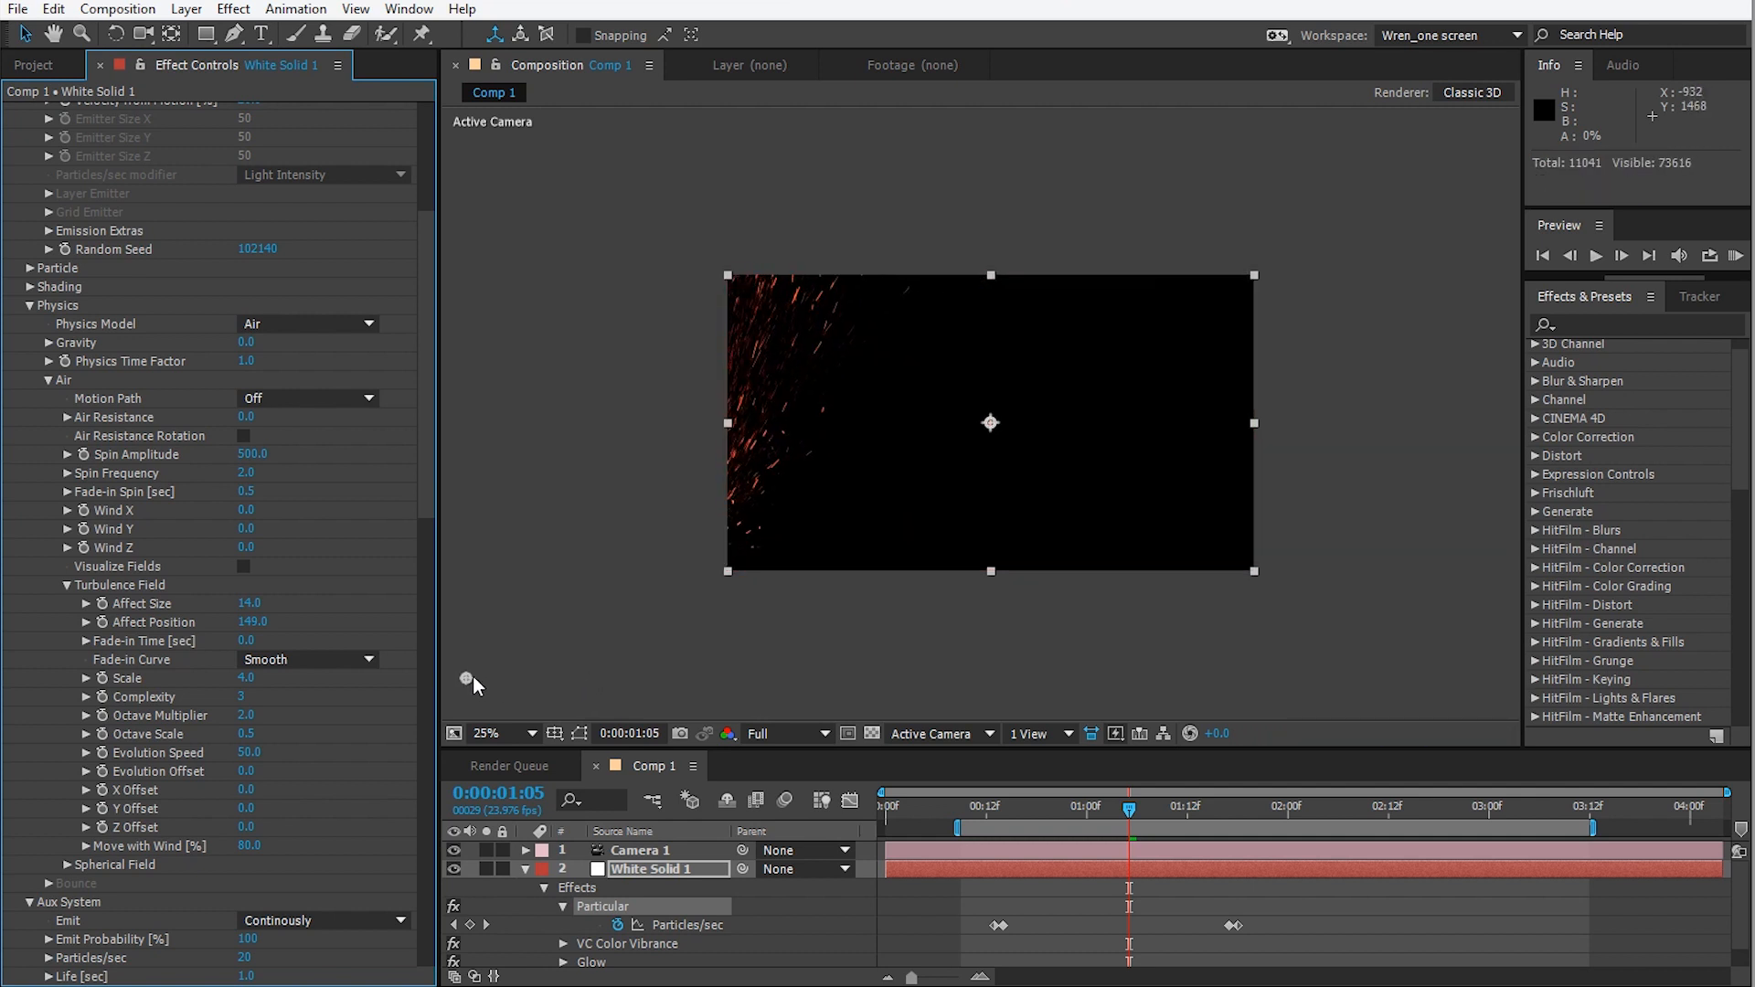
# Enable keyframing on the emitter's Position XY and align its keyframe with the second Particles/sec keyframe.
pyautogui.scroll(-1, 729, 951)
pyautogui.scroll(5, 57, 268)
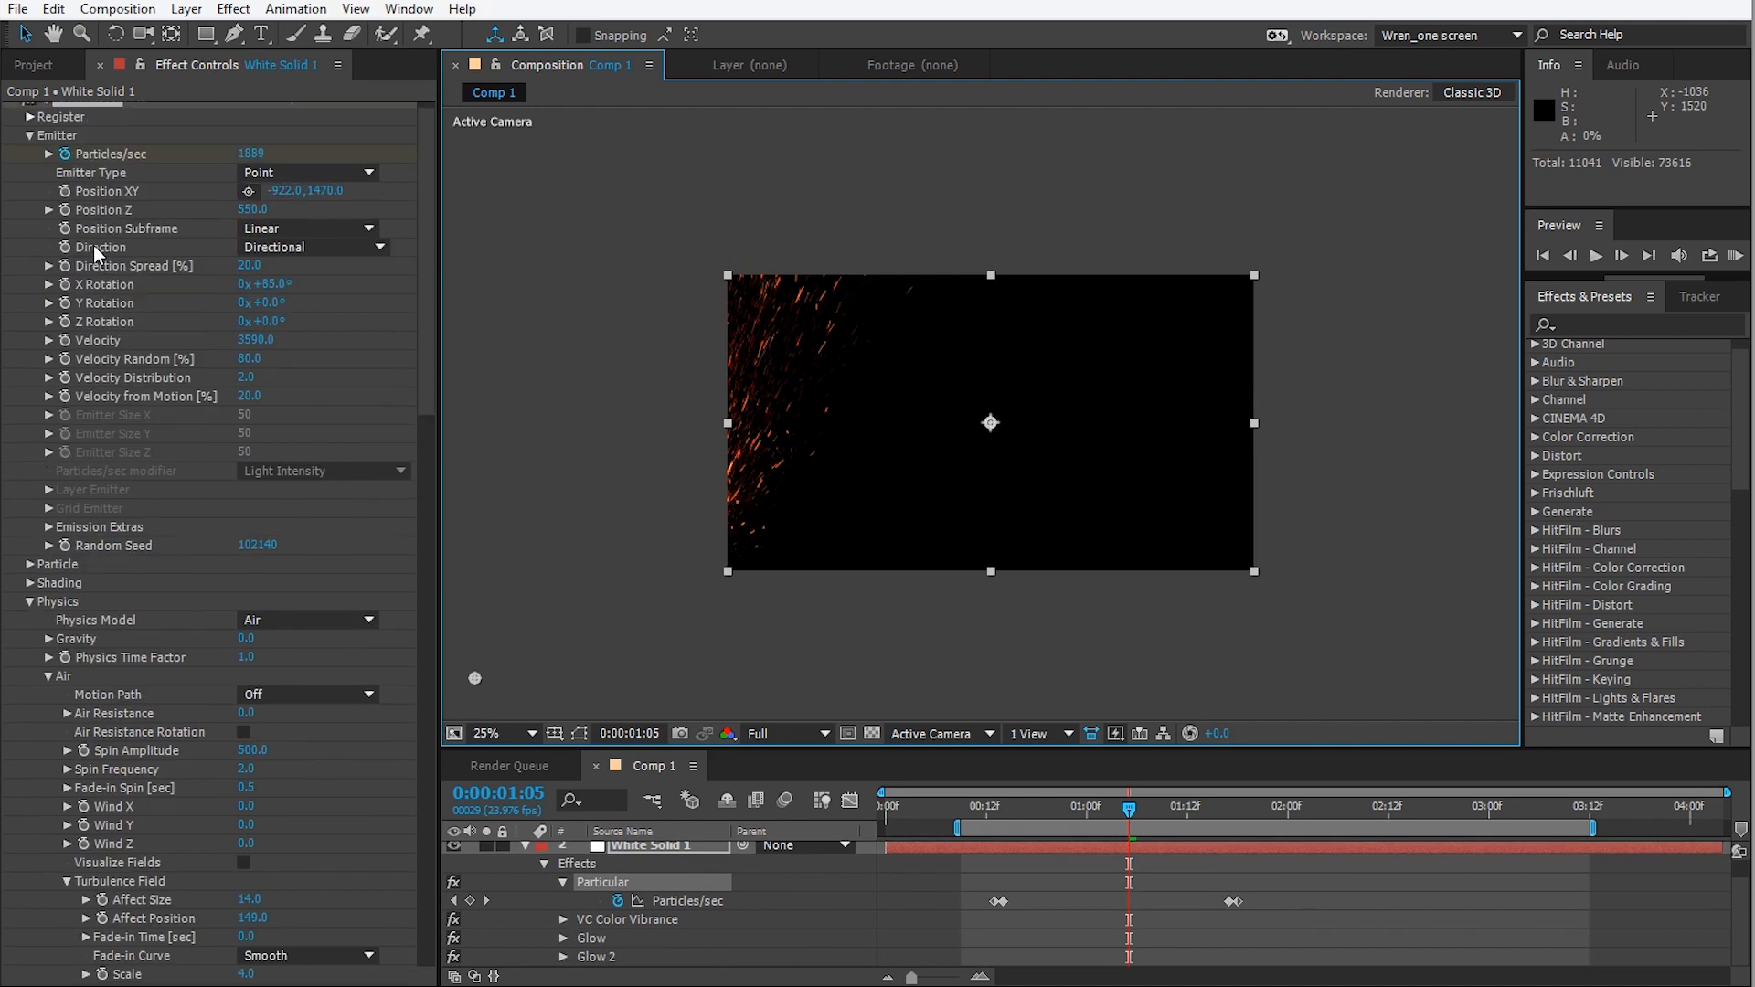
pyautogui.moveTo(941, 747); pyautogui.dragTo(941, 634)
pyautogui.click(1123, 756)
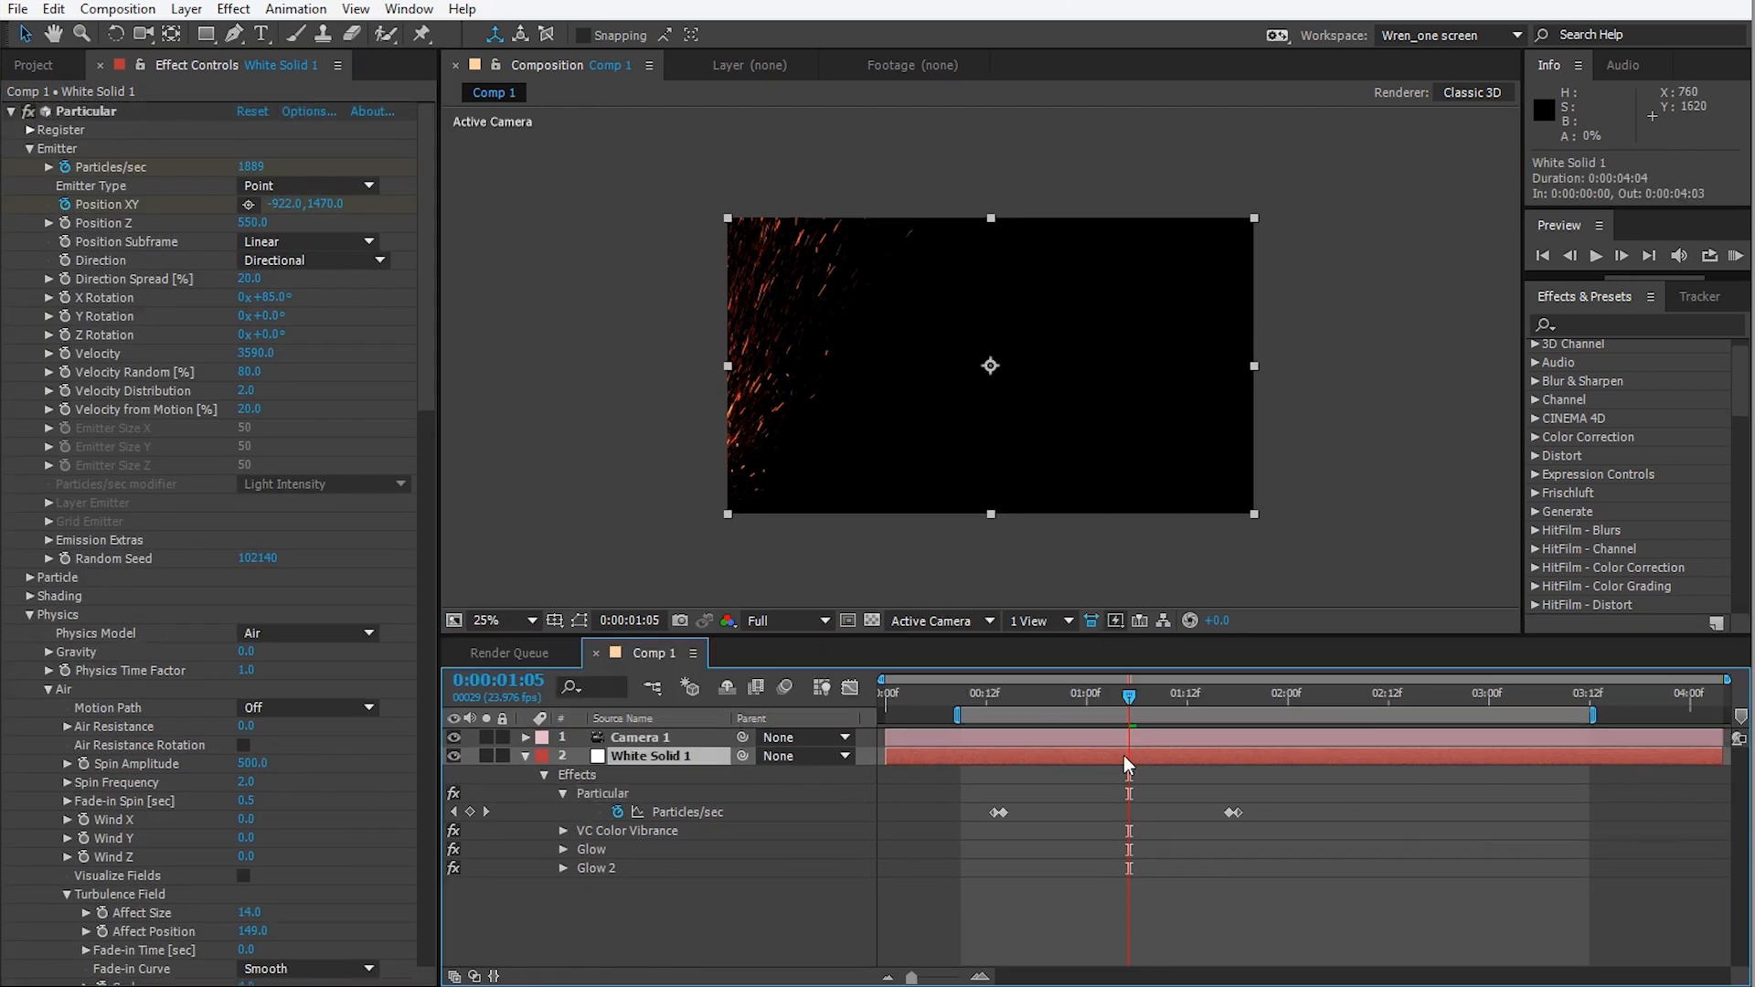
pyautogui.press('u')
pyautogui.press('u')
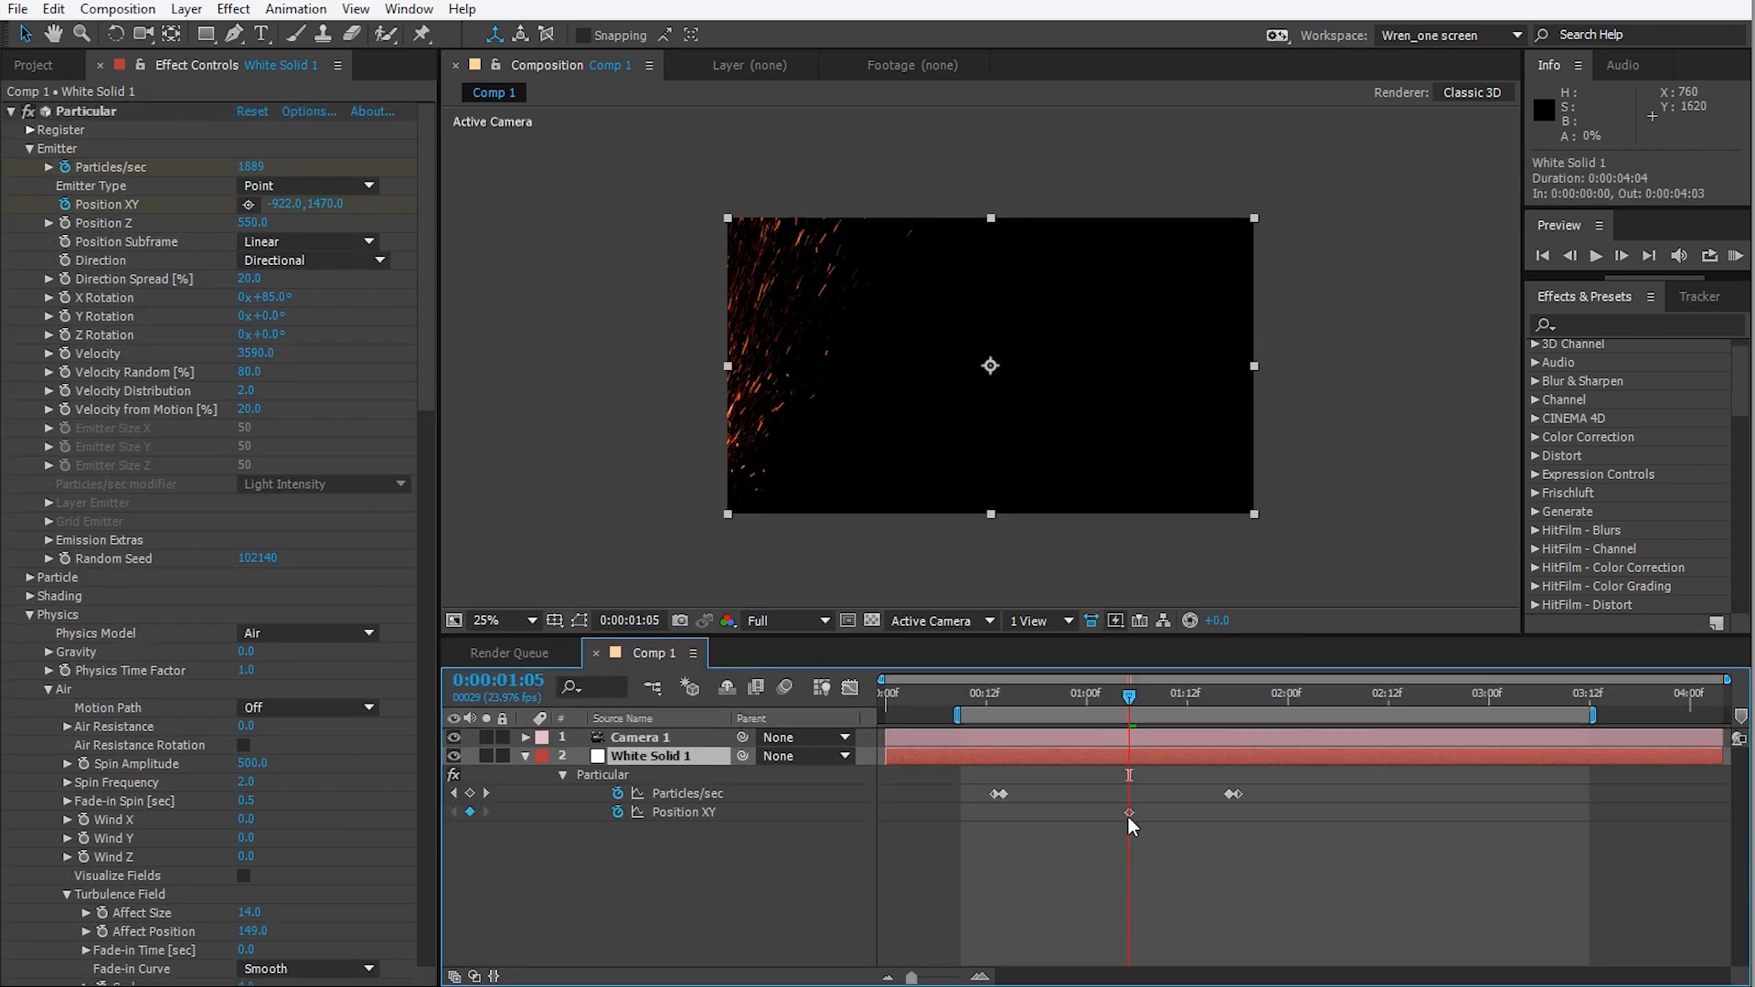
pyautogui.moveTo(1128, 814); pyautogui.dragTo(1003, 814)
# At 0:00:01:17, move the emitter across the frame to Position XY 2820, 1536 and set the Random Seed to 102360.
pyautogui.click(1226, 698)
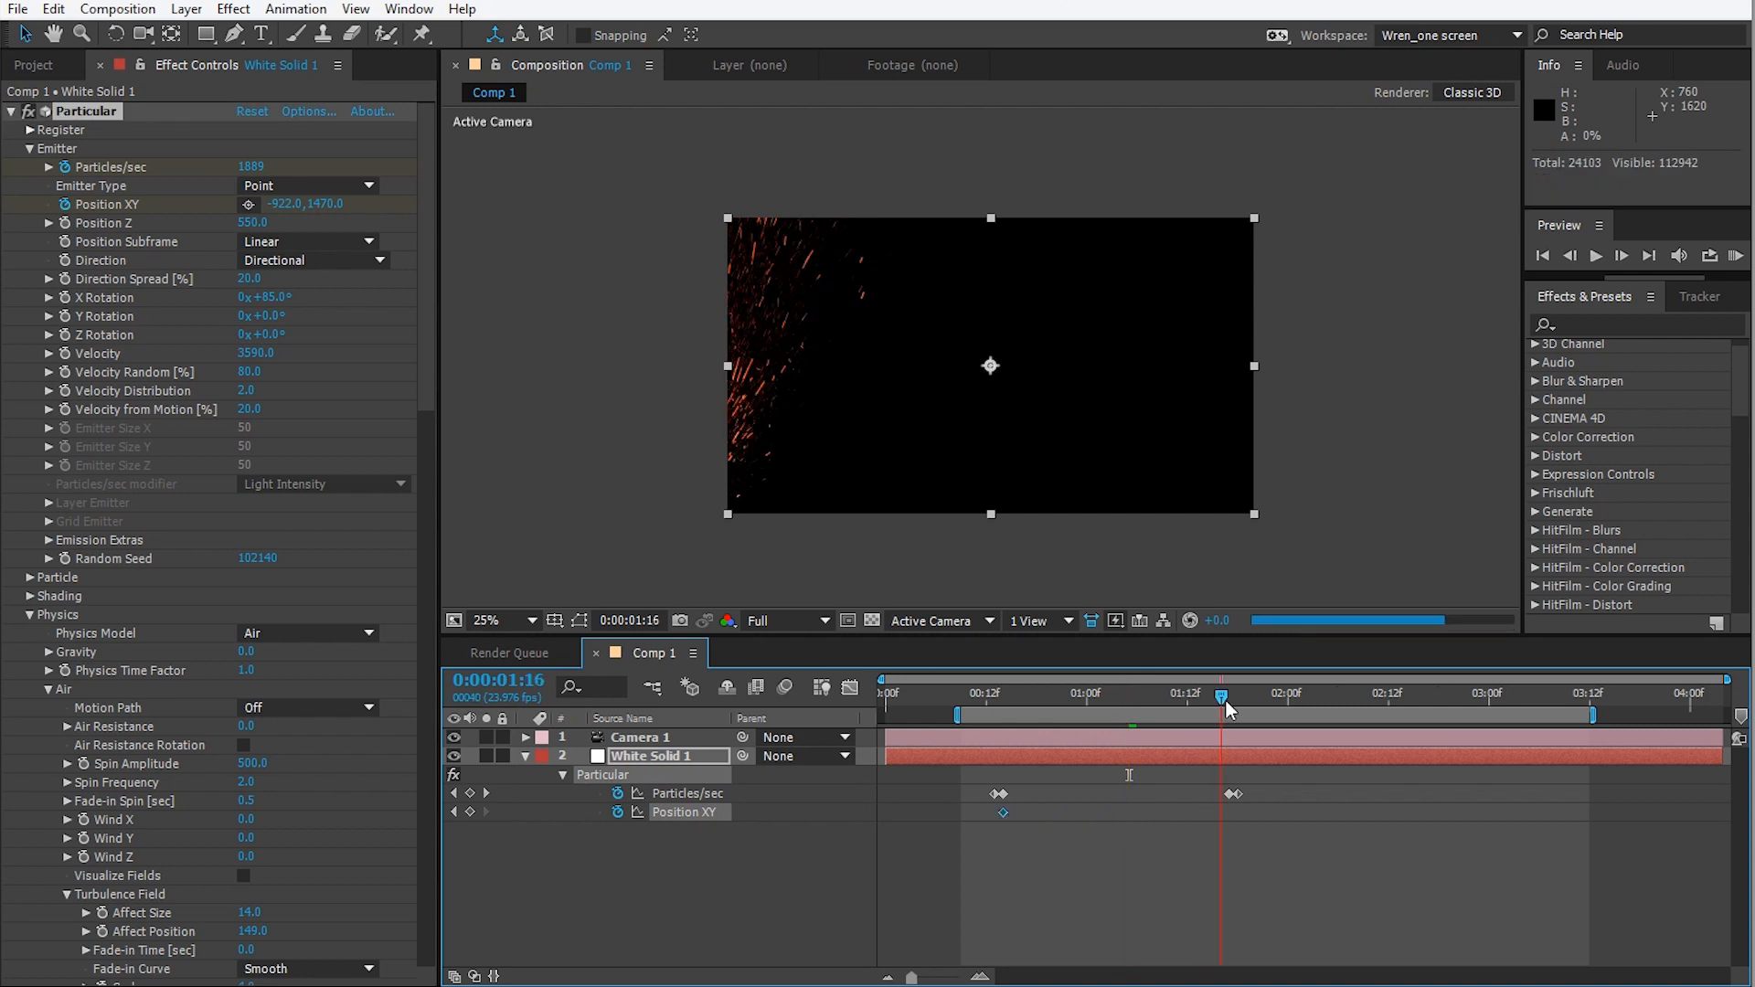
pyautogui.click(248, 204)
pyautogui.click(993, 559)
pyautogui.moveTo(1095, 557); pyautogui.dragTo(1197, 479)
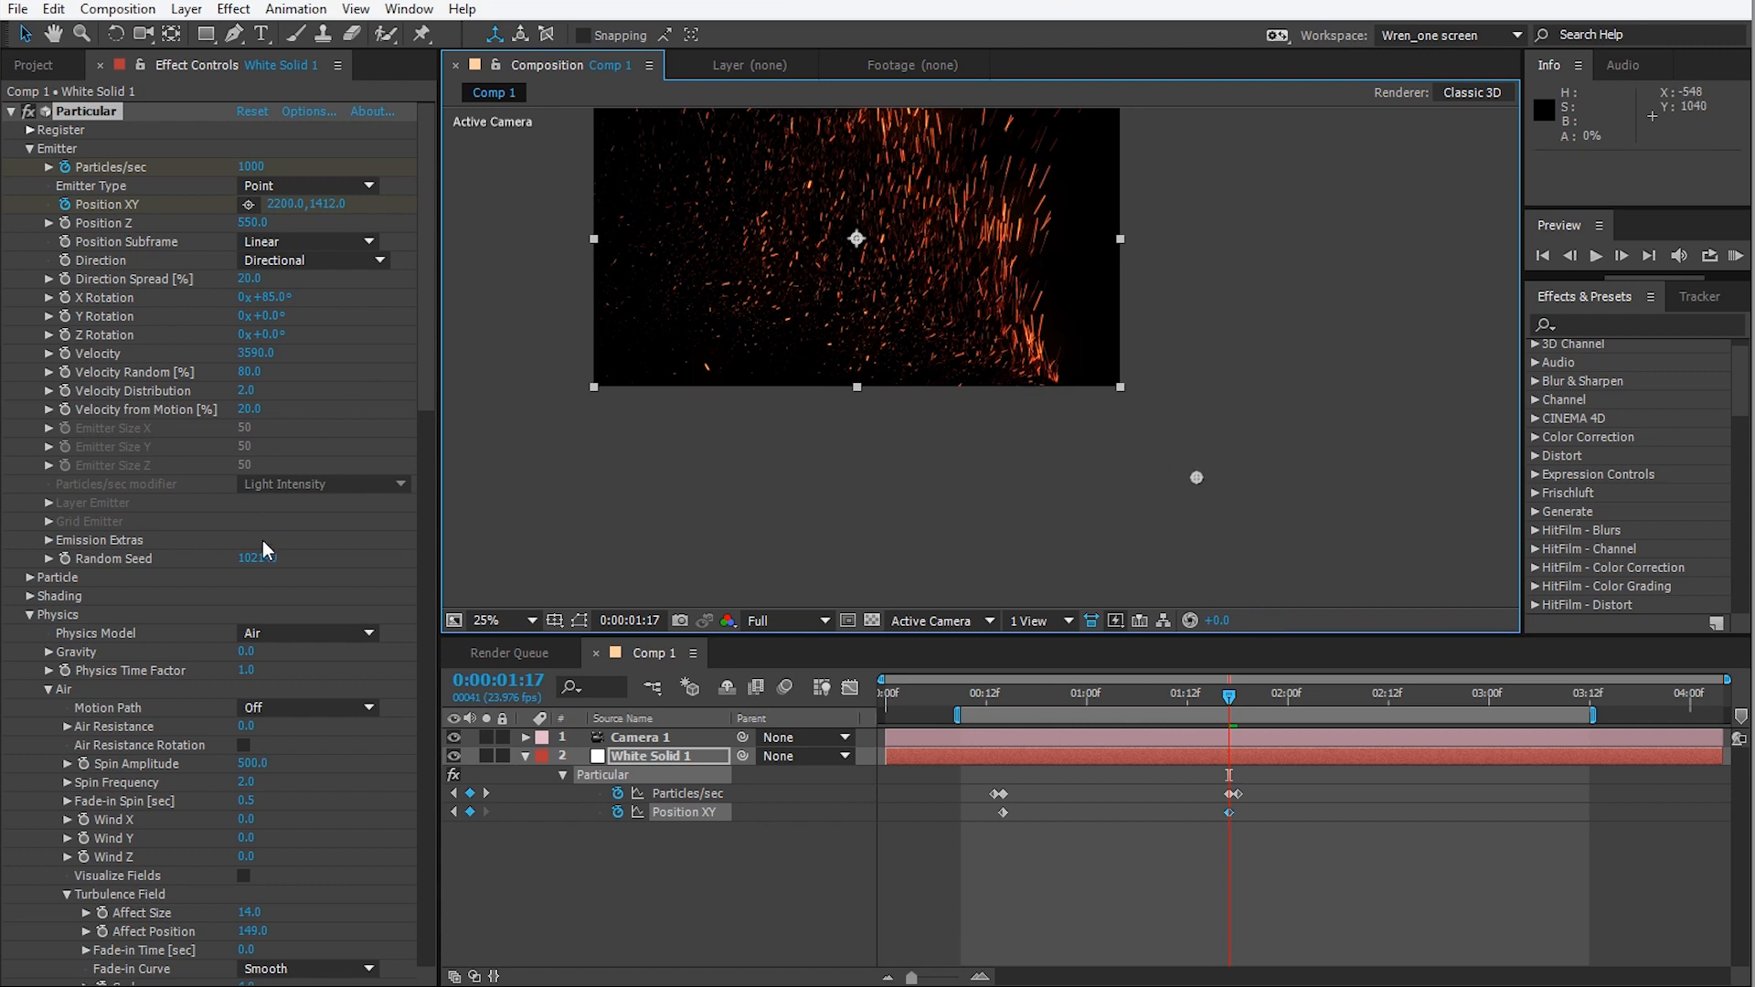
pyautogui.click(286, 558)
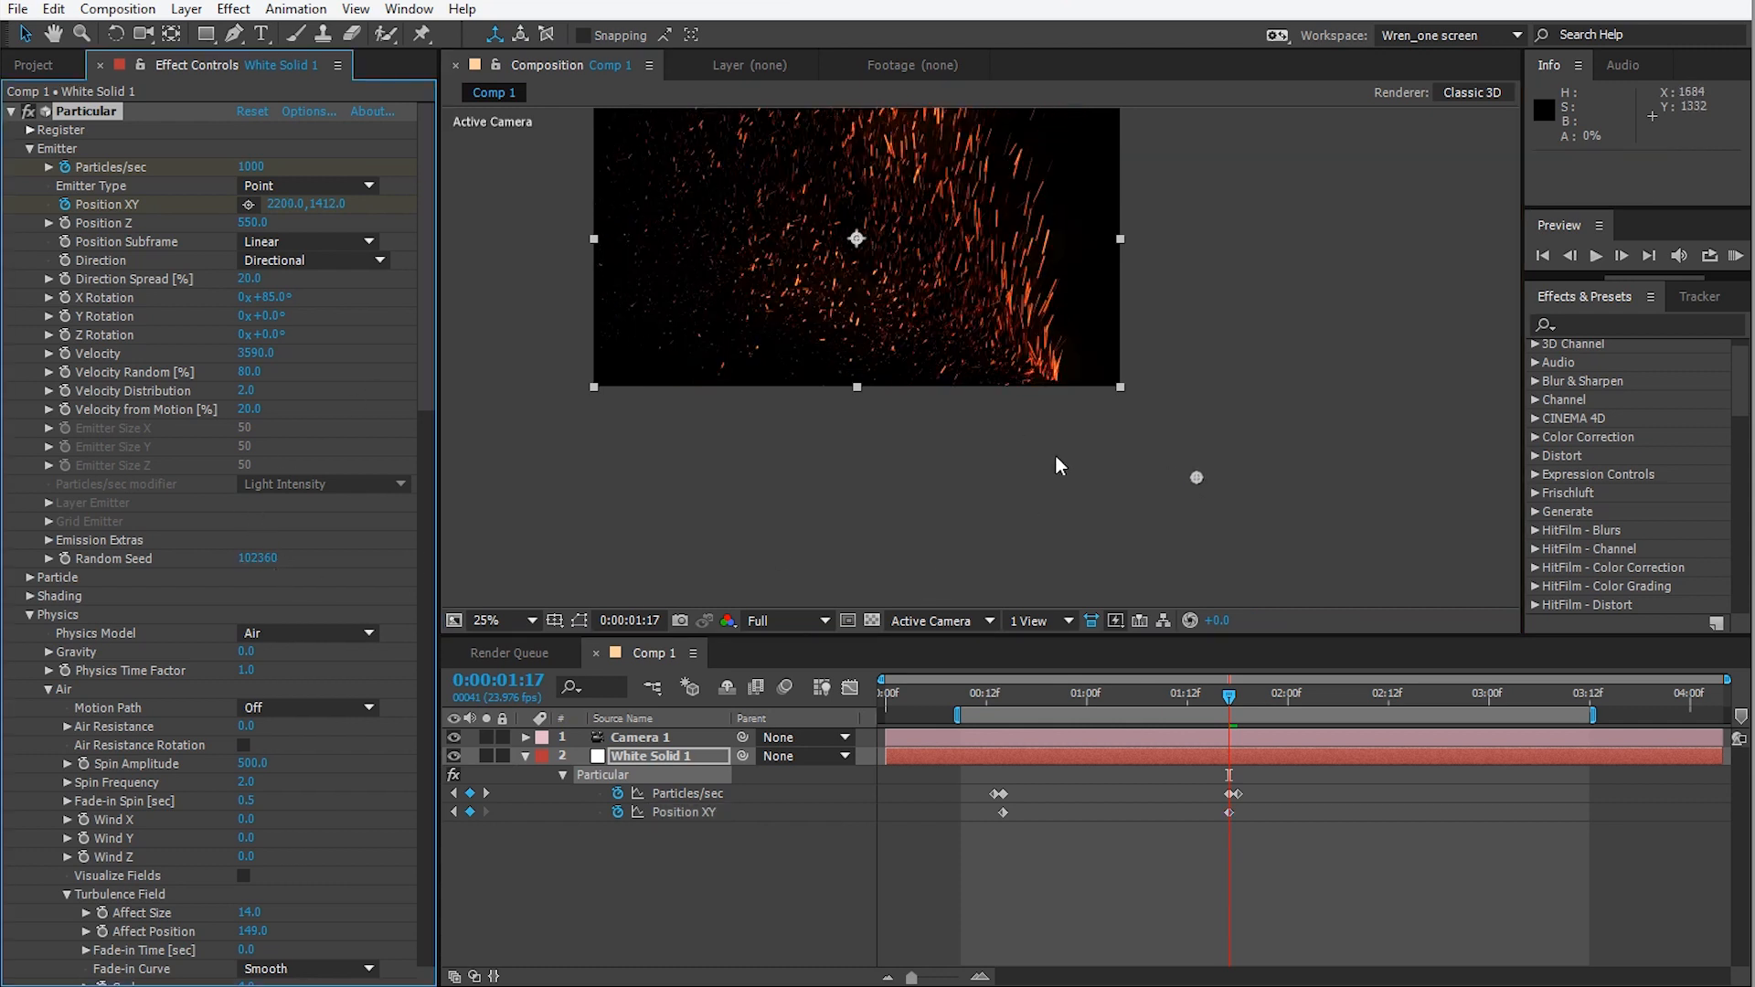
pyautogui.moveTo(1205, 486); pyautogui.dragTo(1368, 517)
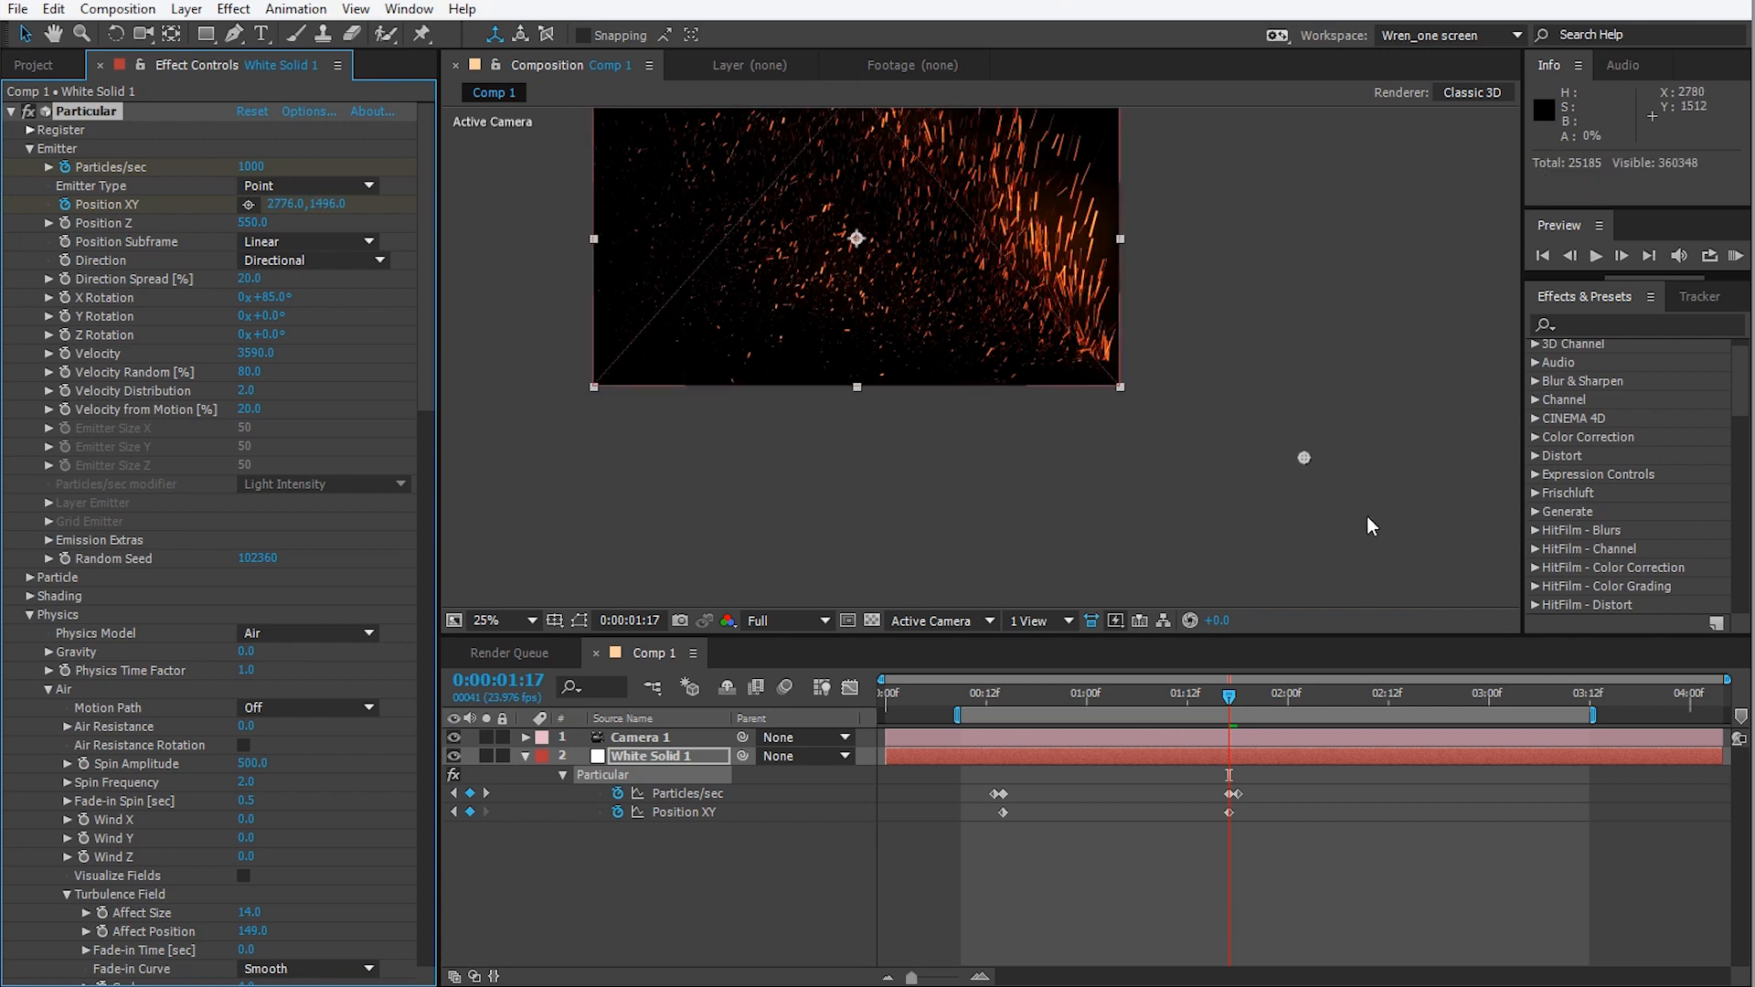
# Set the Particles/sec keyframe at 0:00:01:17 to 2000 and the Random Seed to 102190, and preview the sweep.
pyautogui.doubleClick(1228, 791)
pyautogui.press('Return')
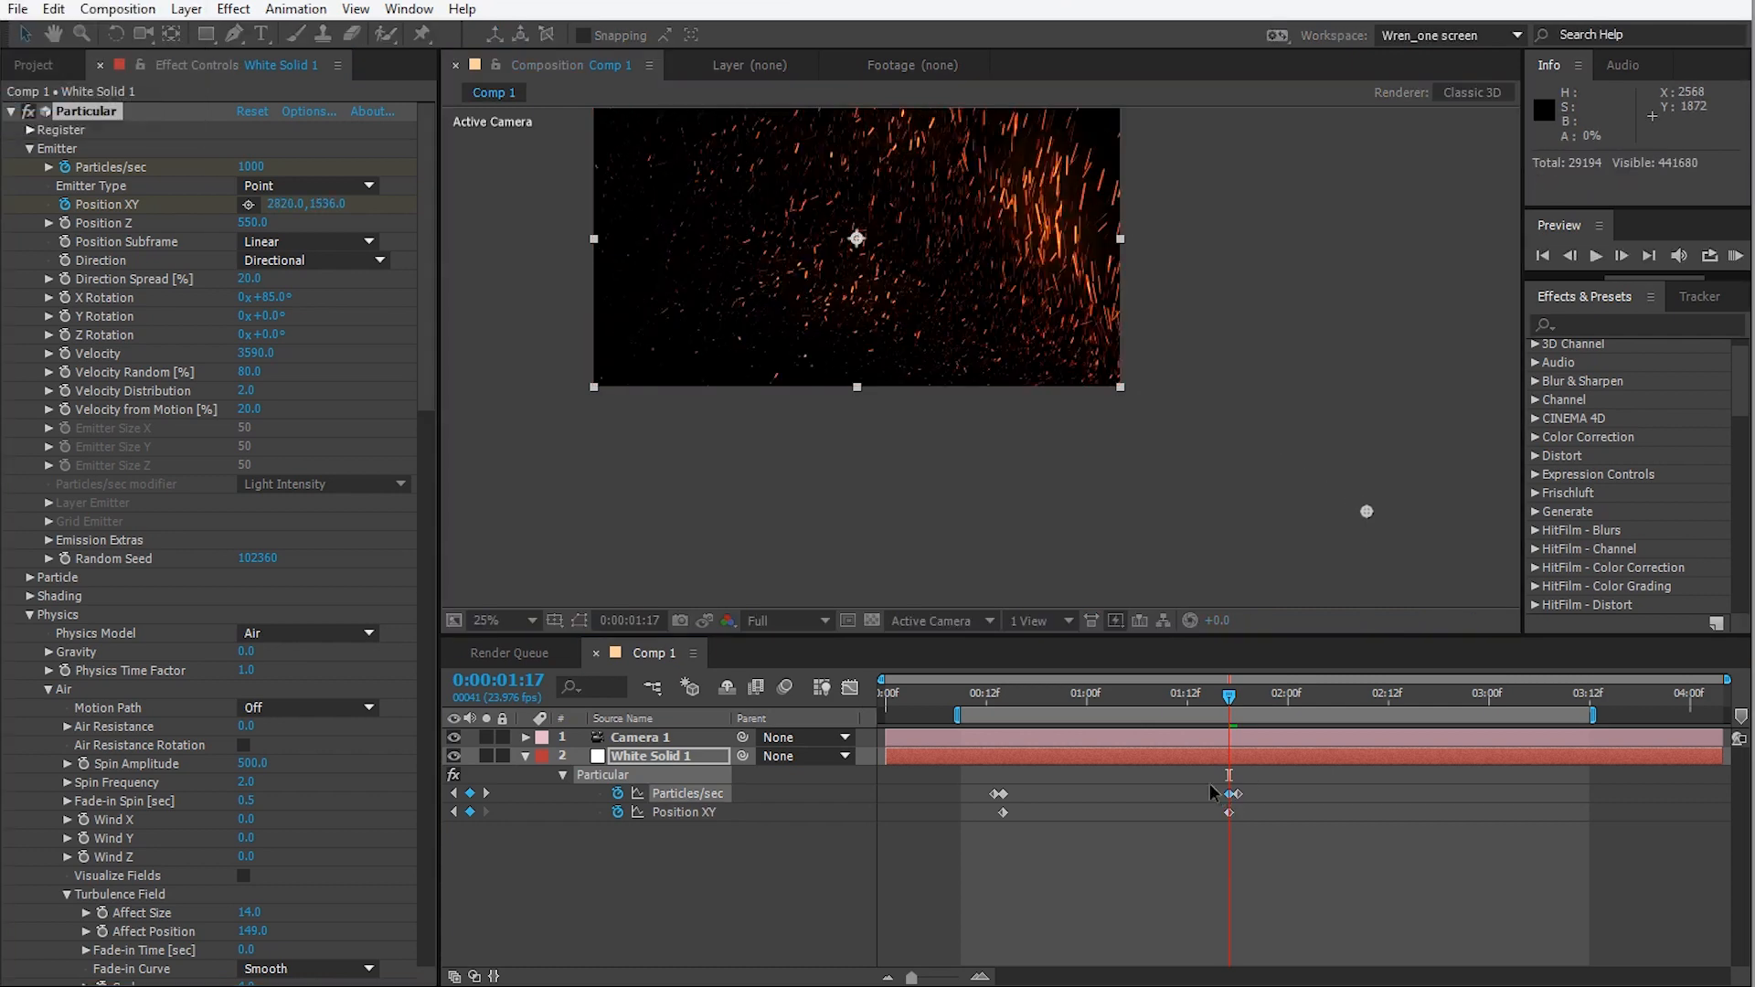
pyautogui.press('space')
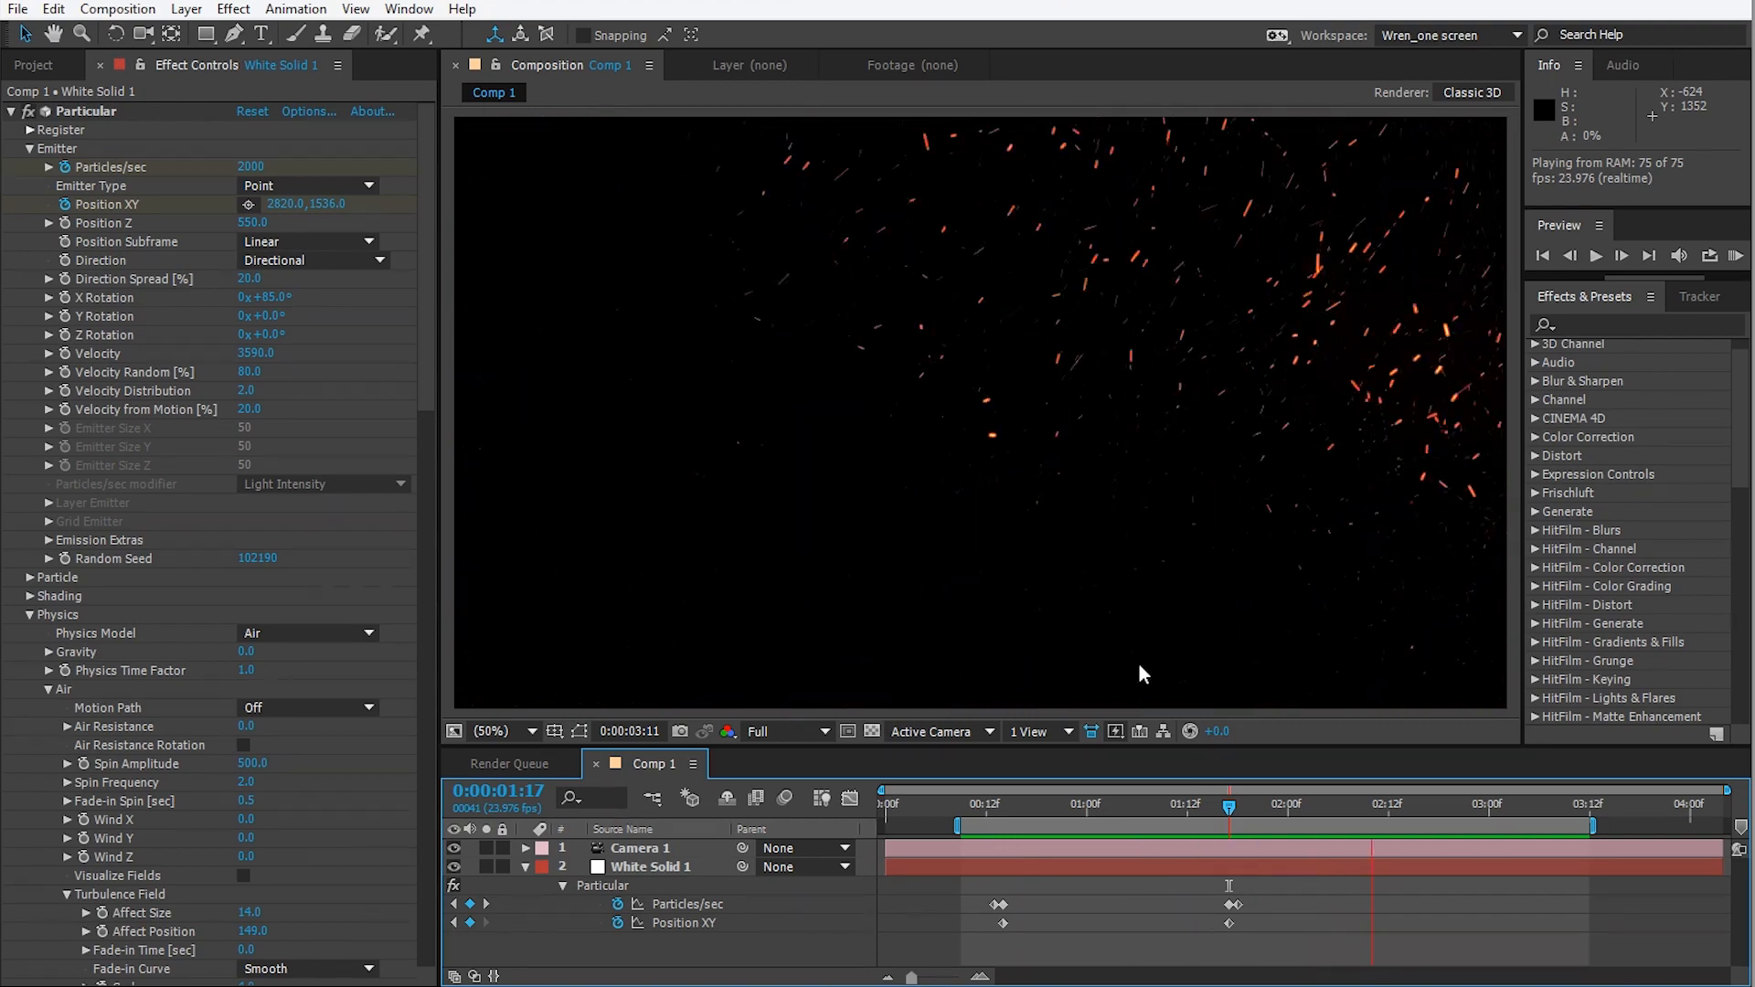
pyautogui.press('space')
# Move the Position XY keyframes to about 0:00:00:23 and 0:00:01:04, set the Random Seed to 102440, and preview the faster sweep.
pyautogui.moveTo(1133, 806)
pyautogui.mouseDown()
pyautogui.moveTo(1060, 808)
pyautogui.moveTo(1193, 810)
pyautogui.moveTo(1042, 813)
pyautogui.moveTo(1042, 837)
pyautogui.moveTo(1018, 811)
pyautogui.moveTo(1281, 809)
pyautogui.moveTo(1069, 825)
pyautogui.moveTo(1130, 824)
pyautogui.mouseUp()
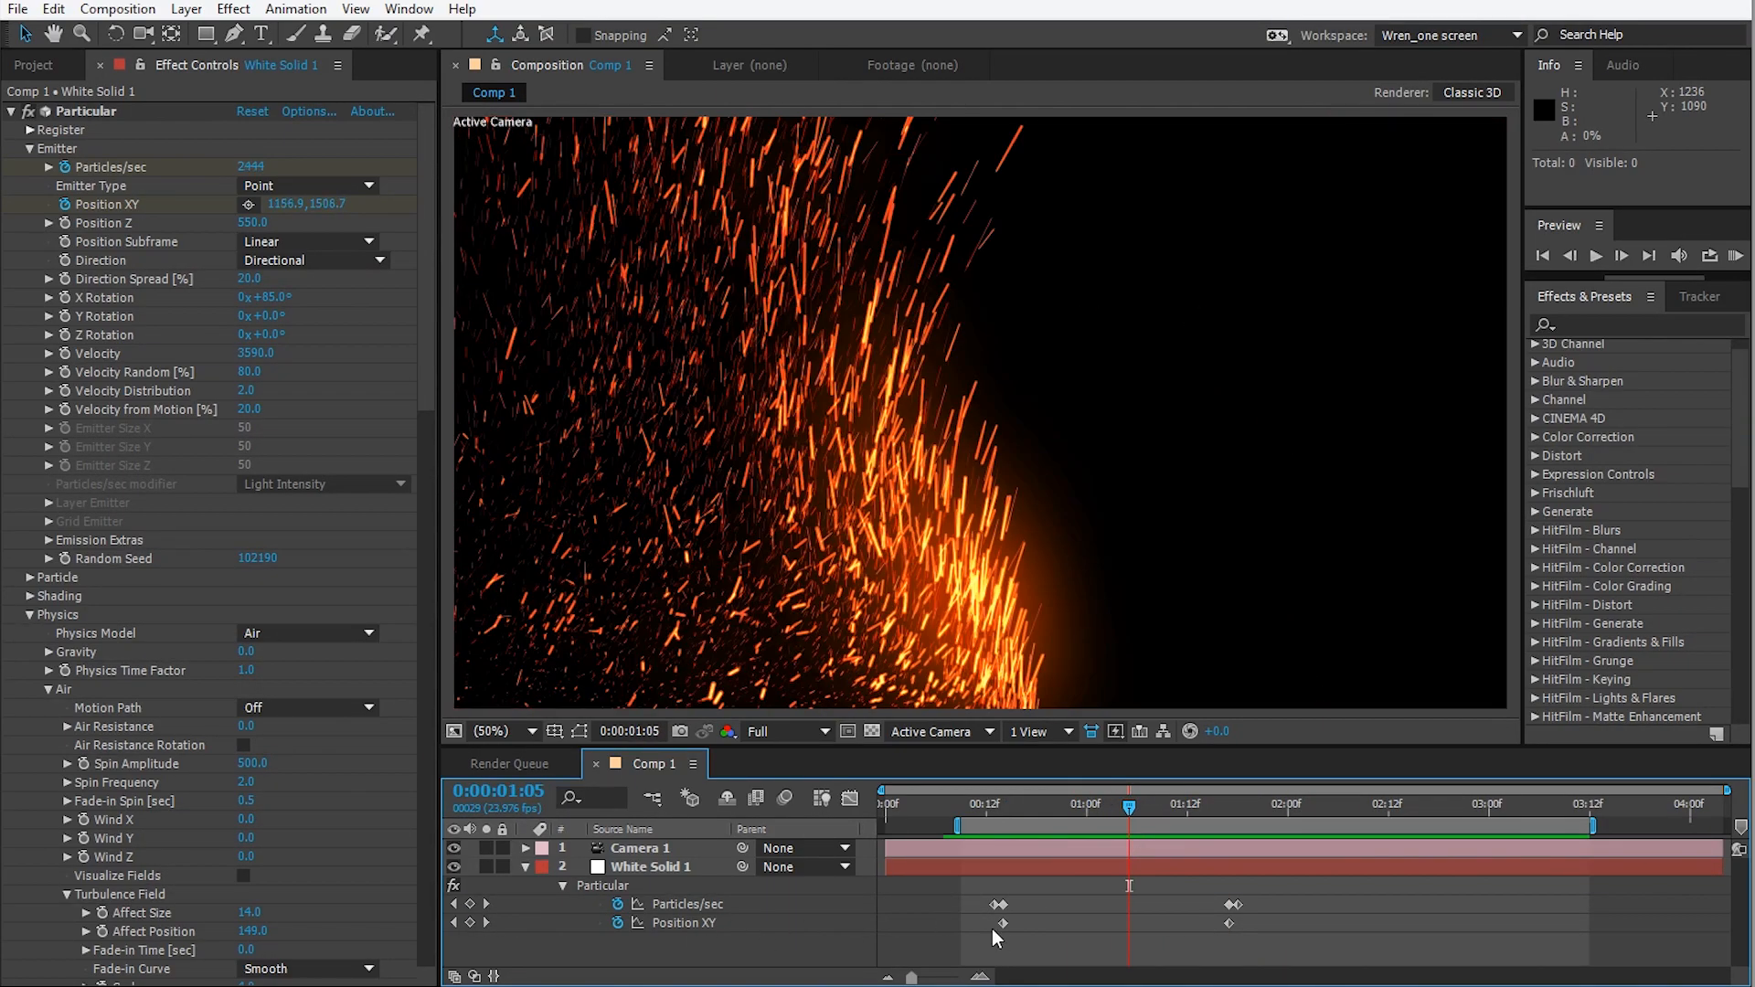
pyautogui.moveTo(1003, 923); pyautogui.dragTo(1078, 923)
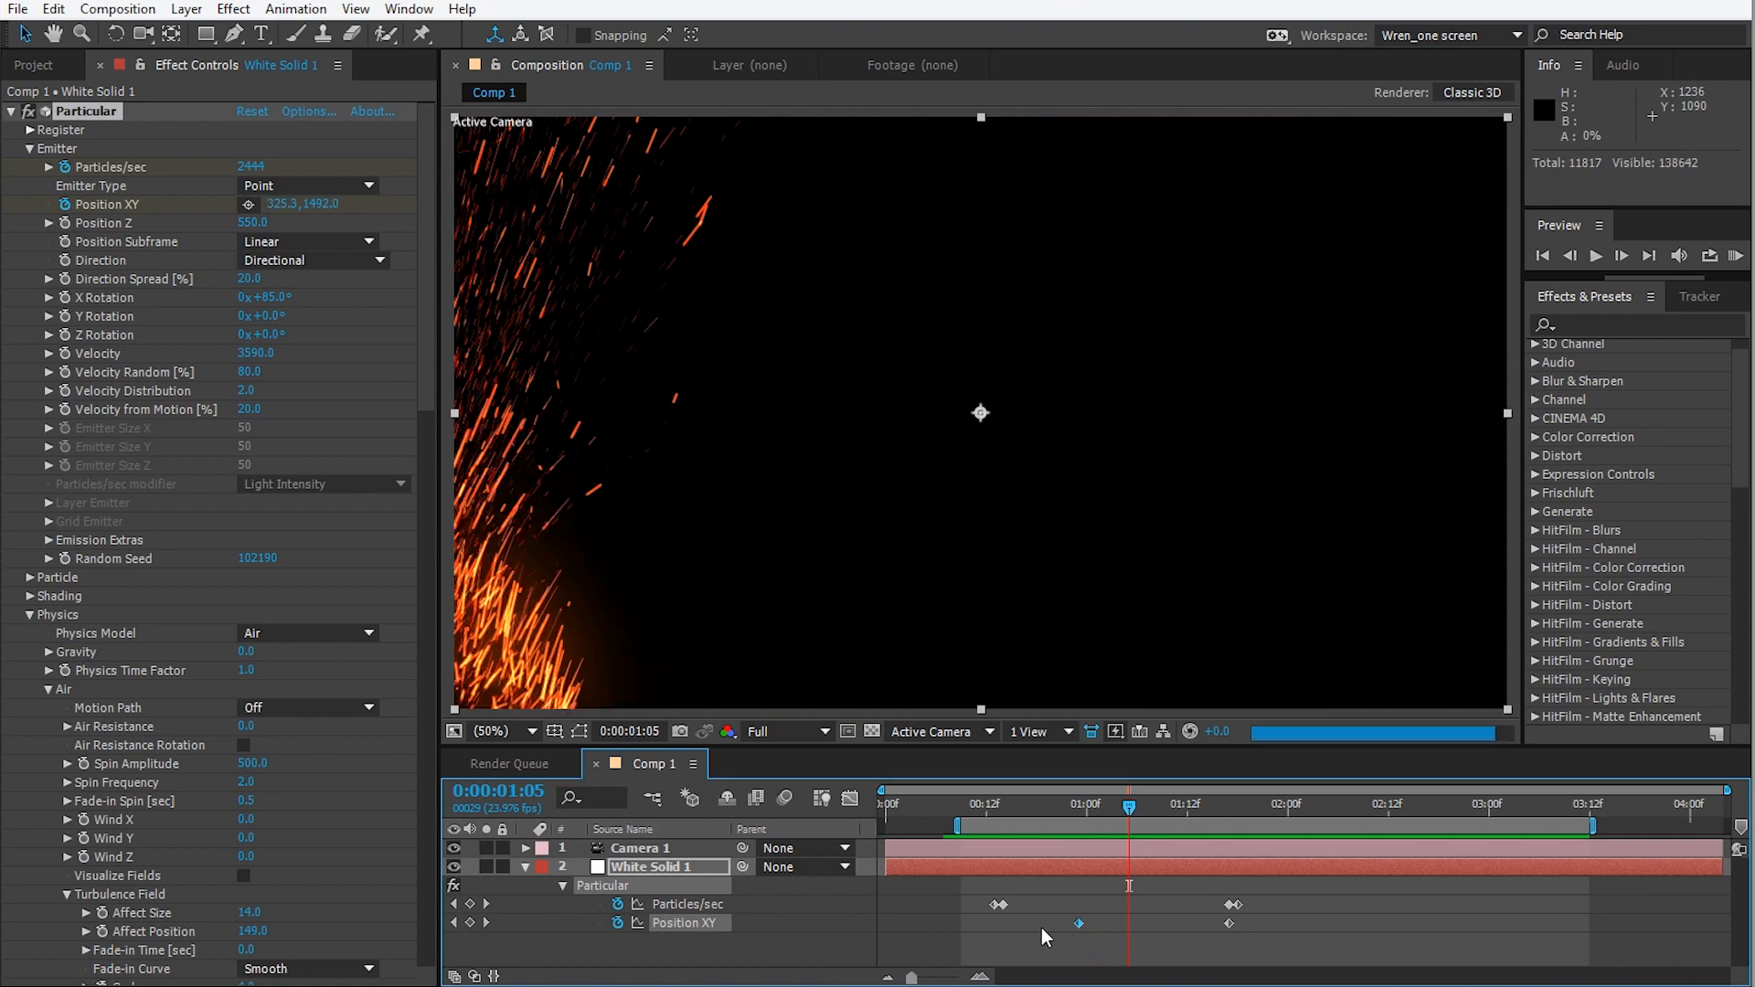
pyautogui.click(1062, 930)
pyautogui.press('space')
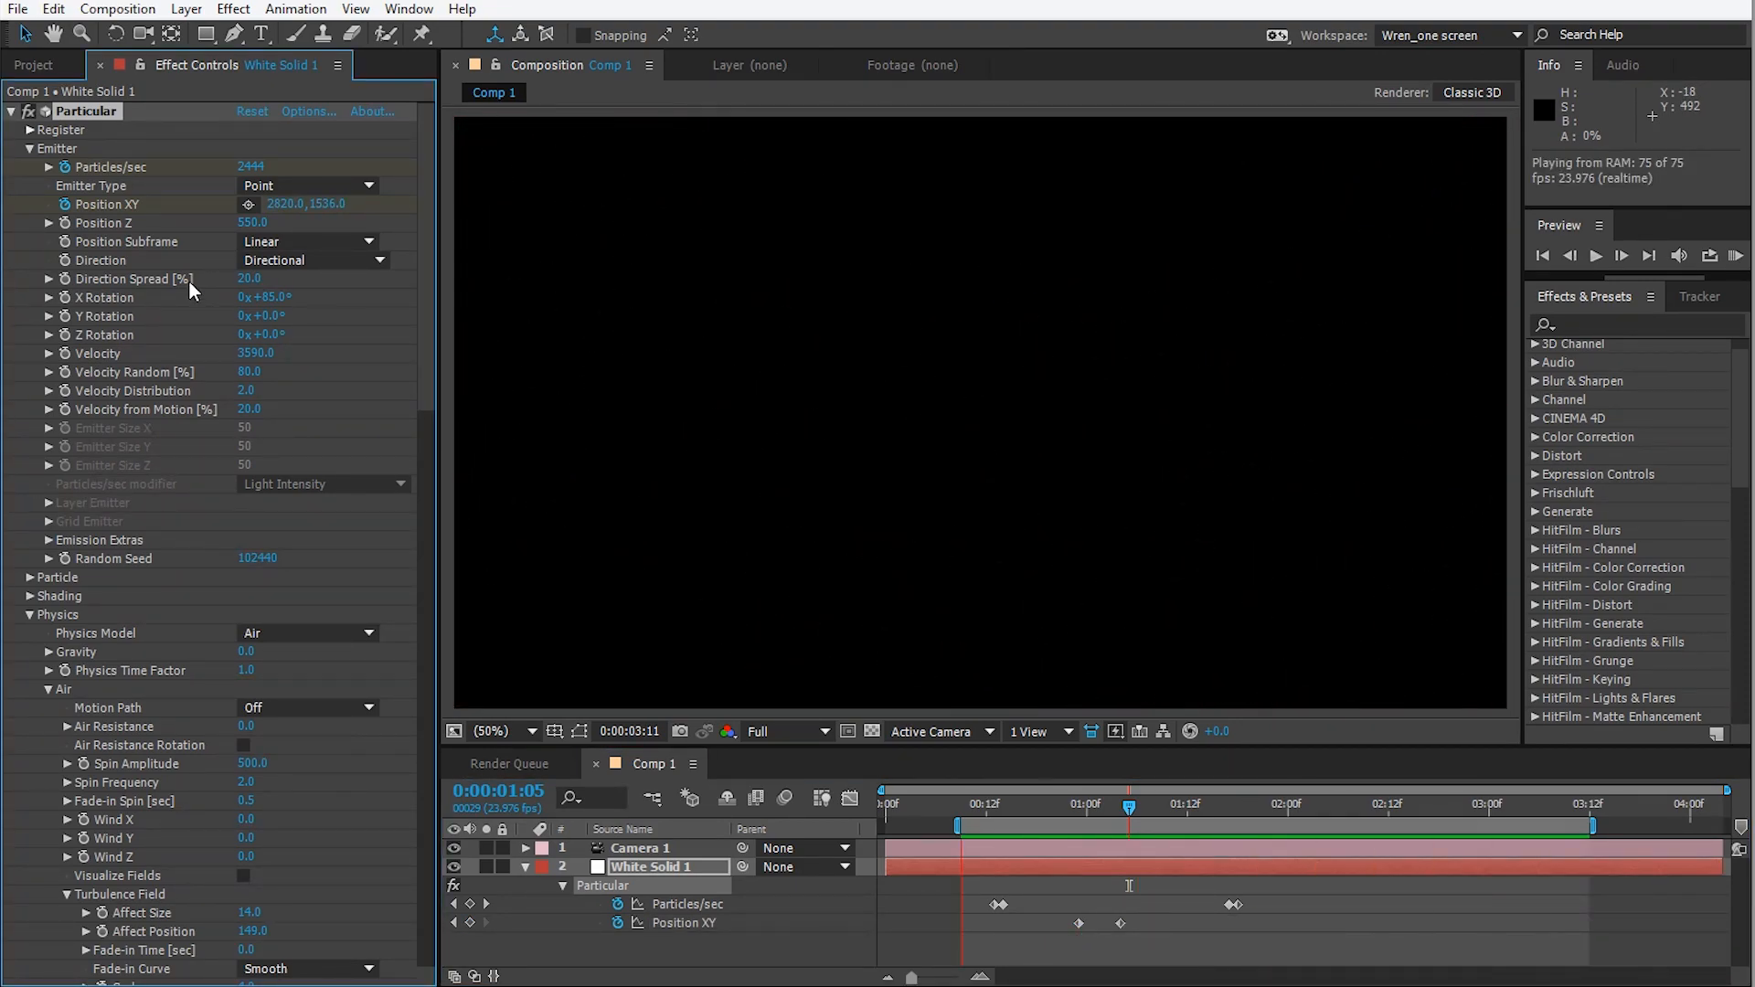
pyautogui.press('space')
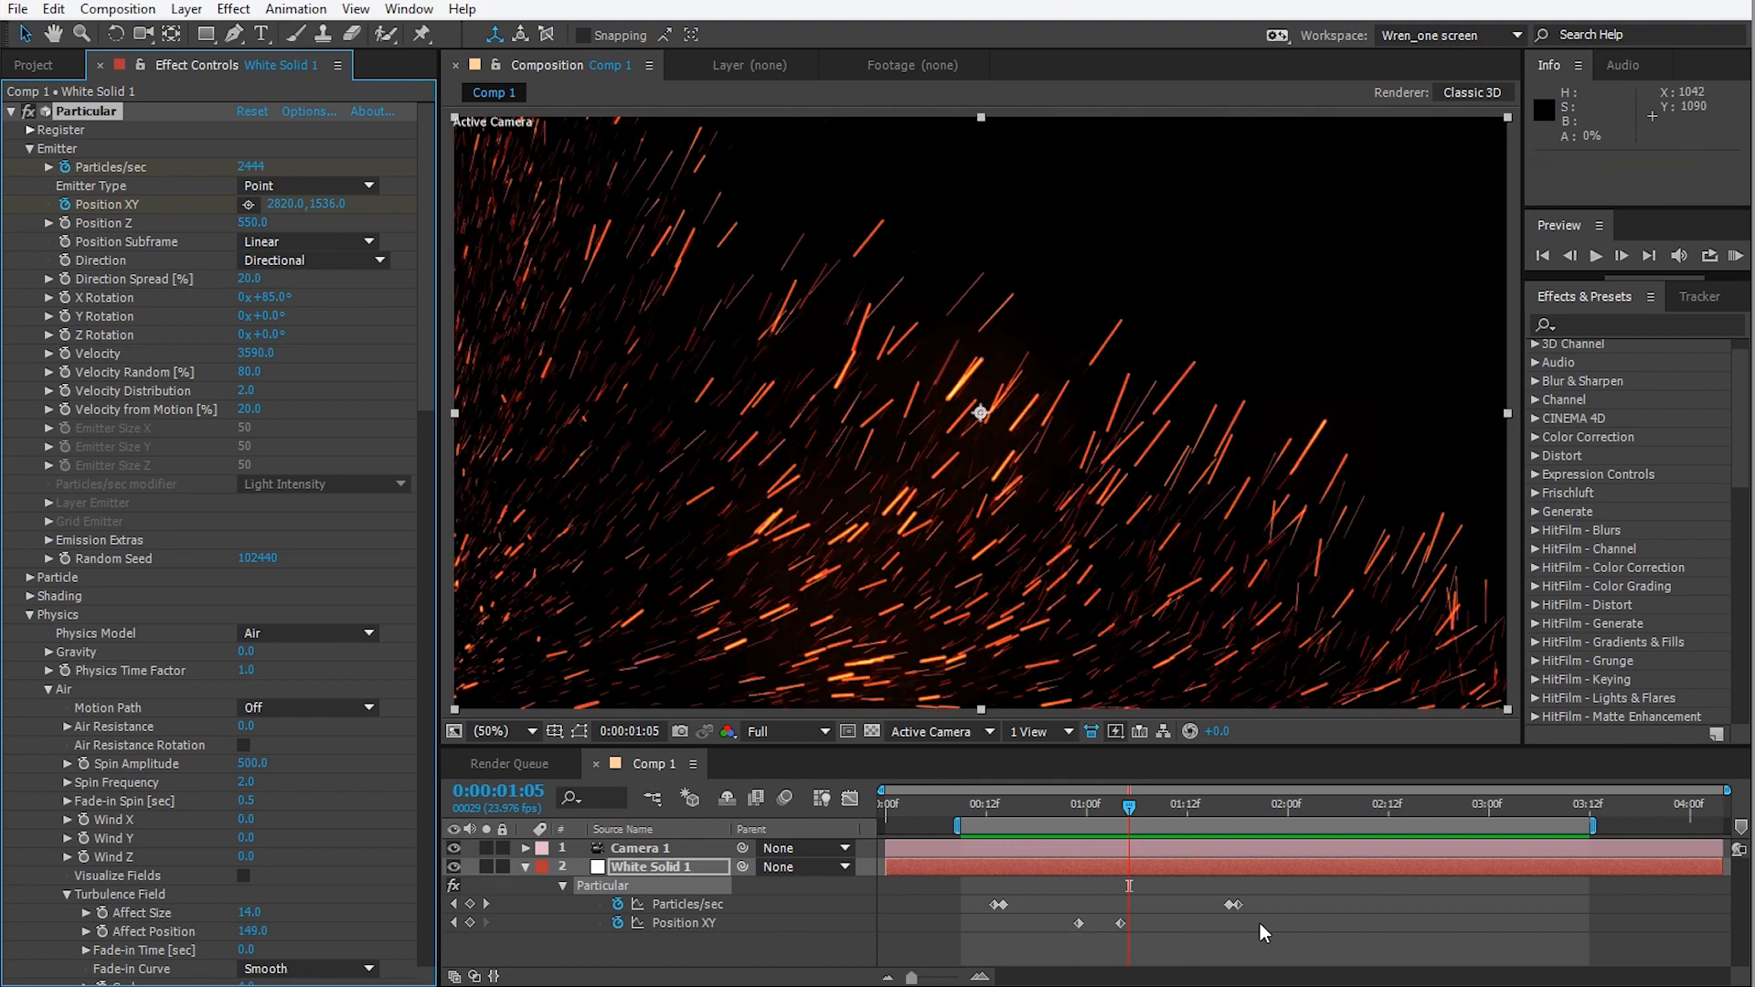
# Move the Particles/sec keyframe pairs to start at about 0:00:00:20 and 0:00:01:06, and scrub through the sweep.
pyautogui.moveTo(1233, 904); pyautogui.dragTo(1141, 904)
pyautogui.moveTo(999, 904); pyautogui.dragTo(1058, 904)
pyautogui.click(1047, 806)
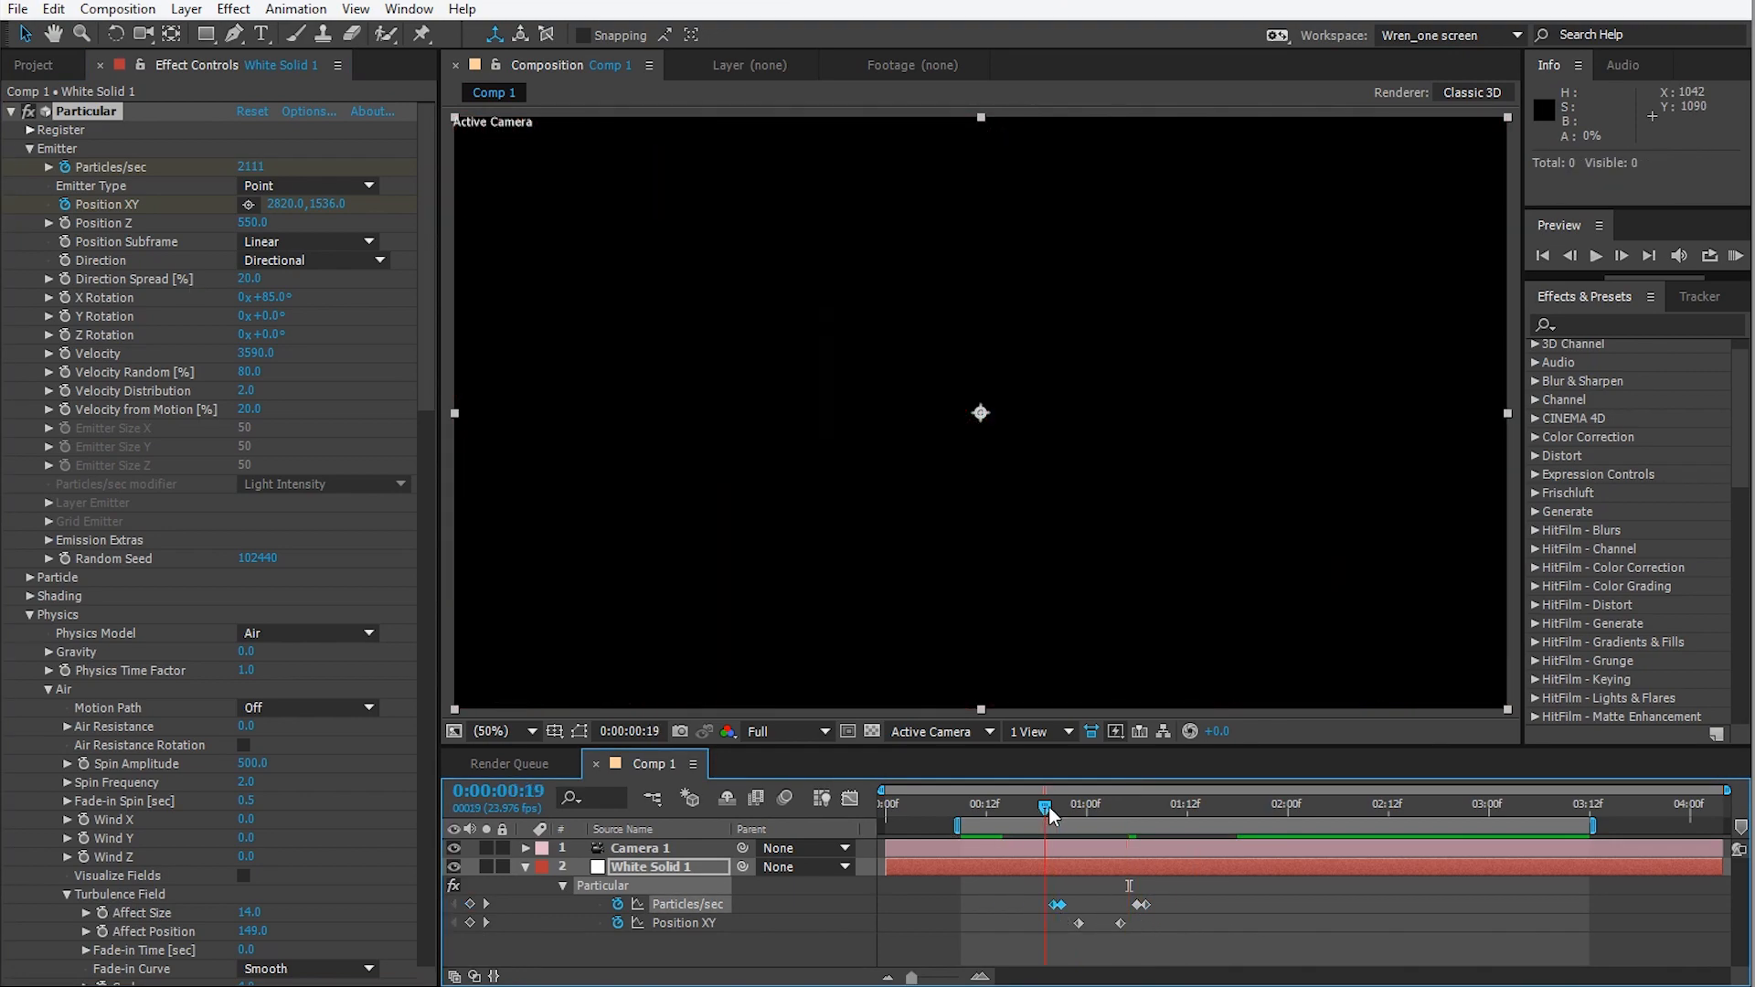
pyautogui.moveTo(1050, 807); pyautogui.dragTo(1247, 826)
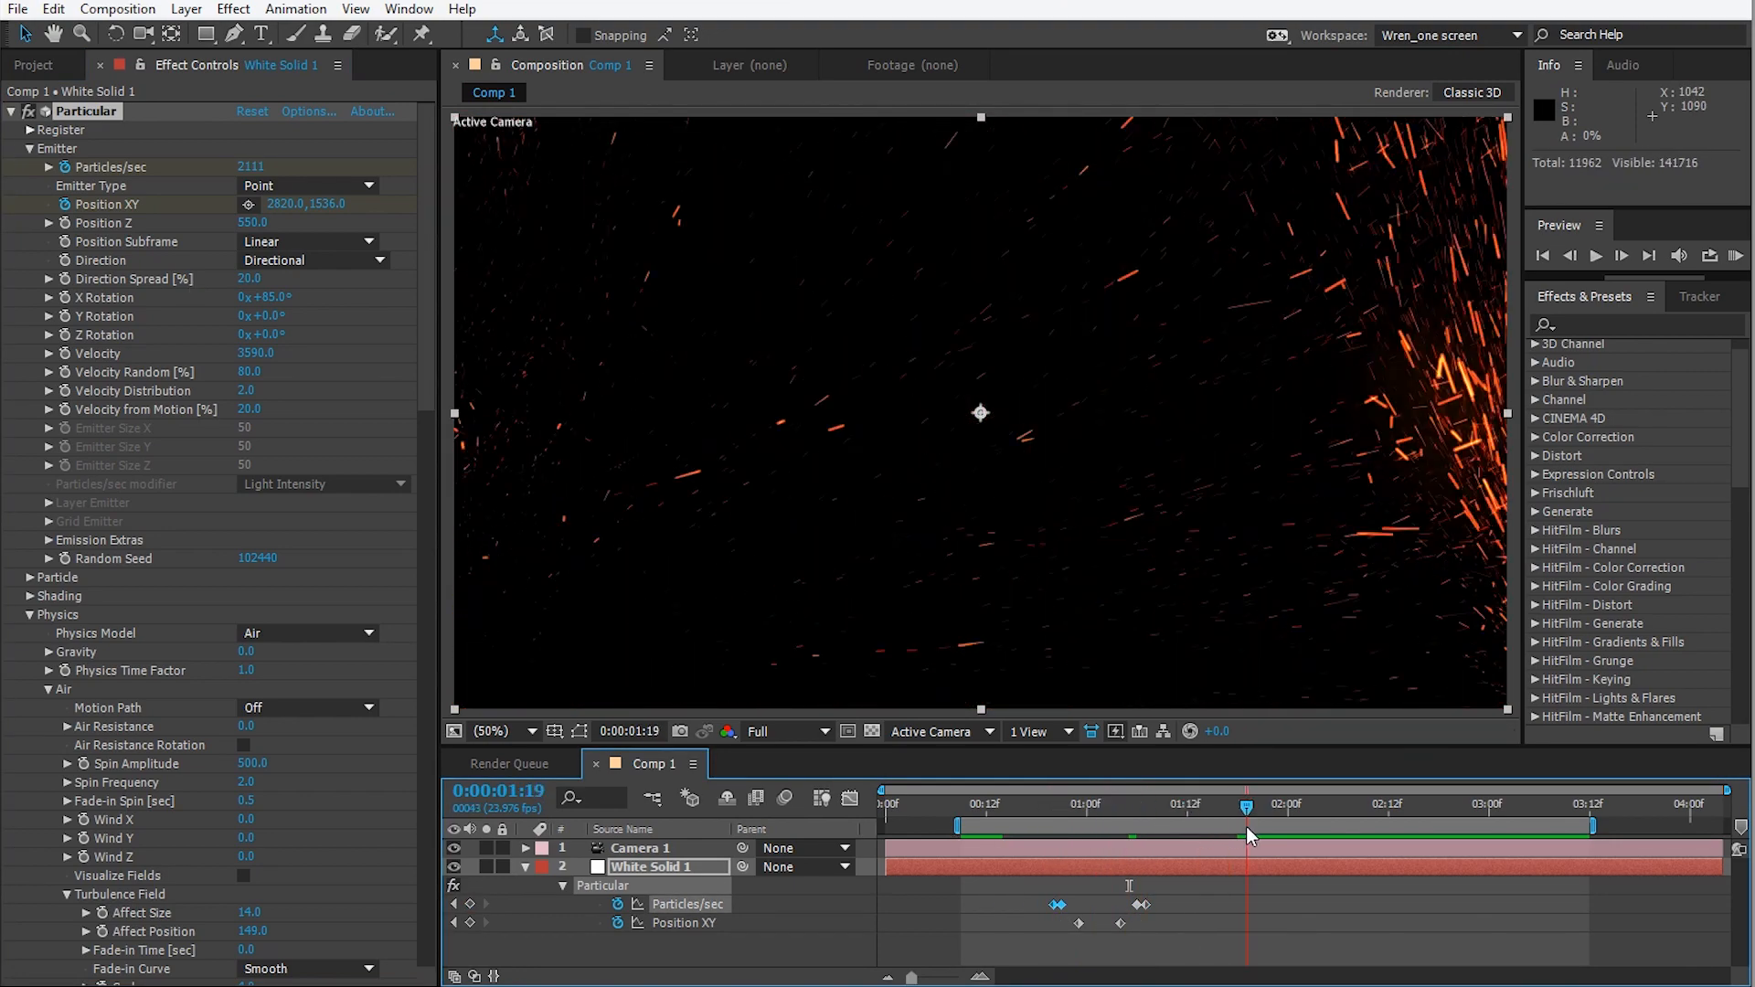
# Preview the shortened spark sweep and set the Random Seed to 102810.
pyautogui.click(300, 649)
pyautogui.press('space')
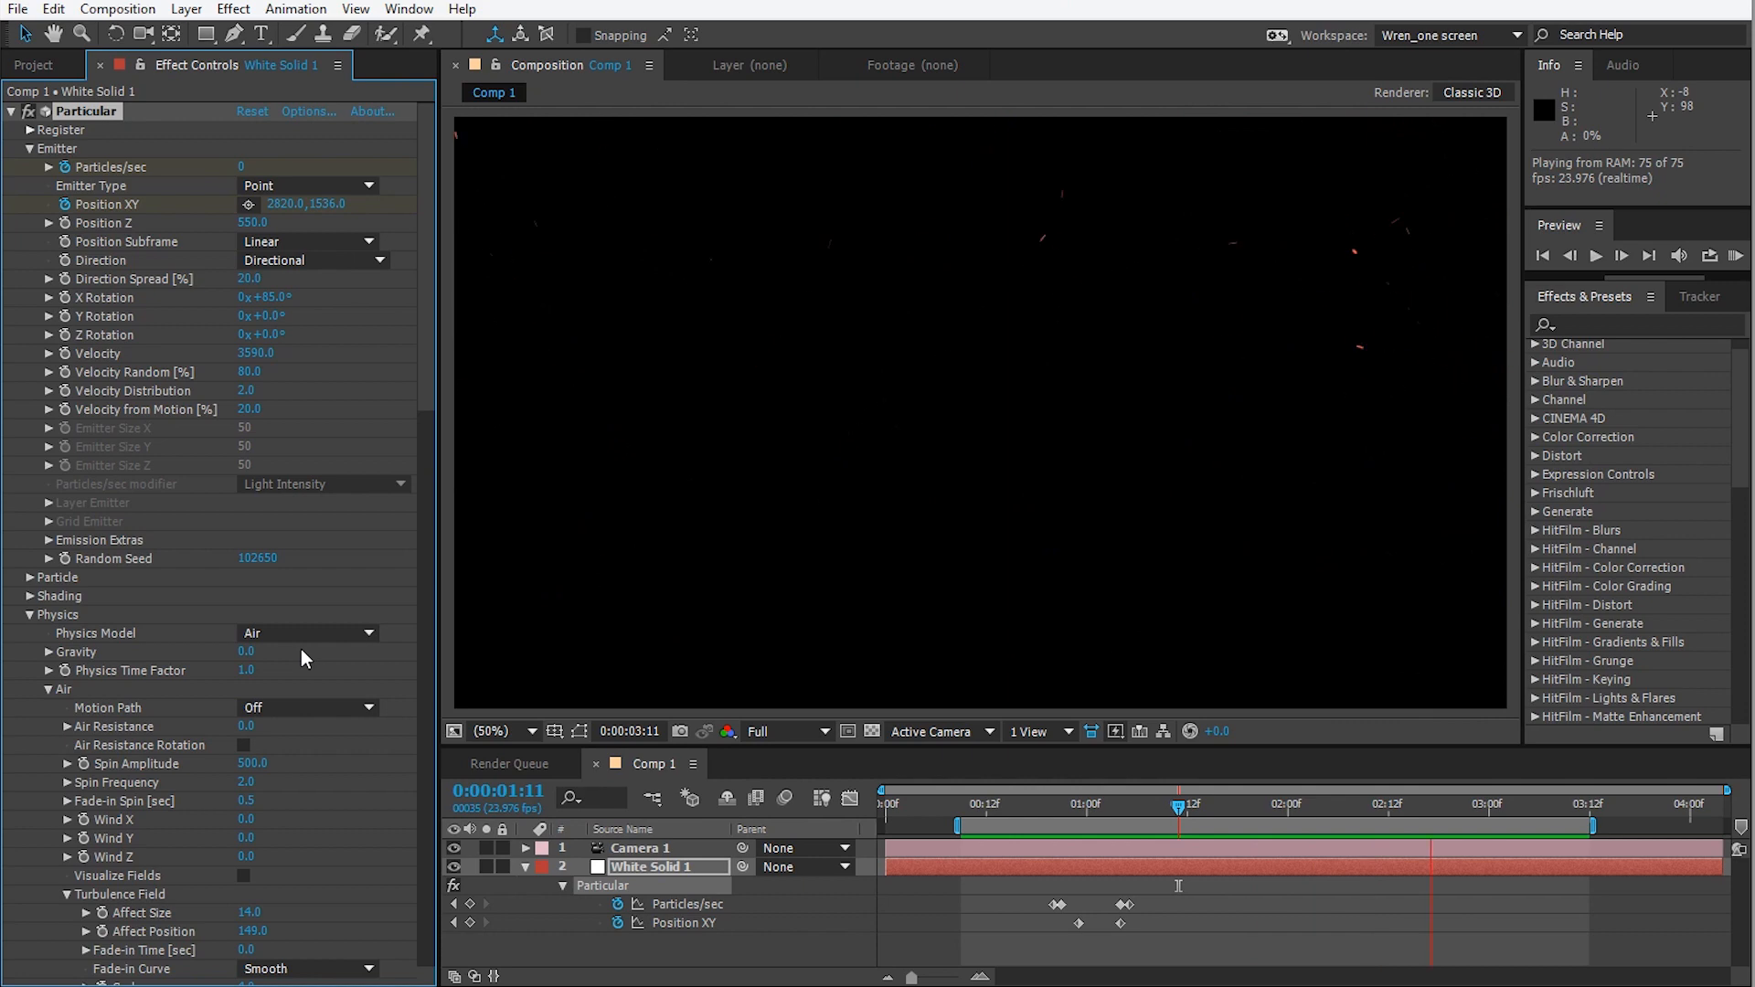
pyautogui.moveTo(259, 552); pyautogui.dragTo(282, 550)
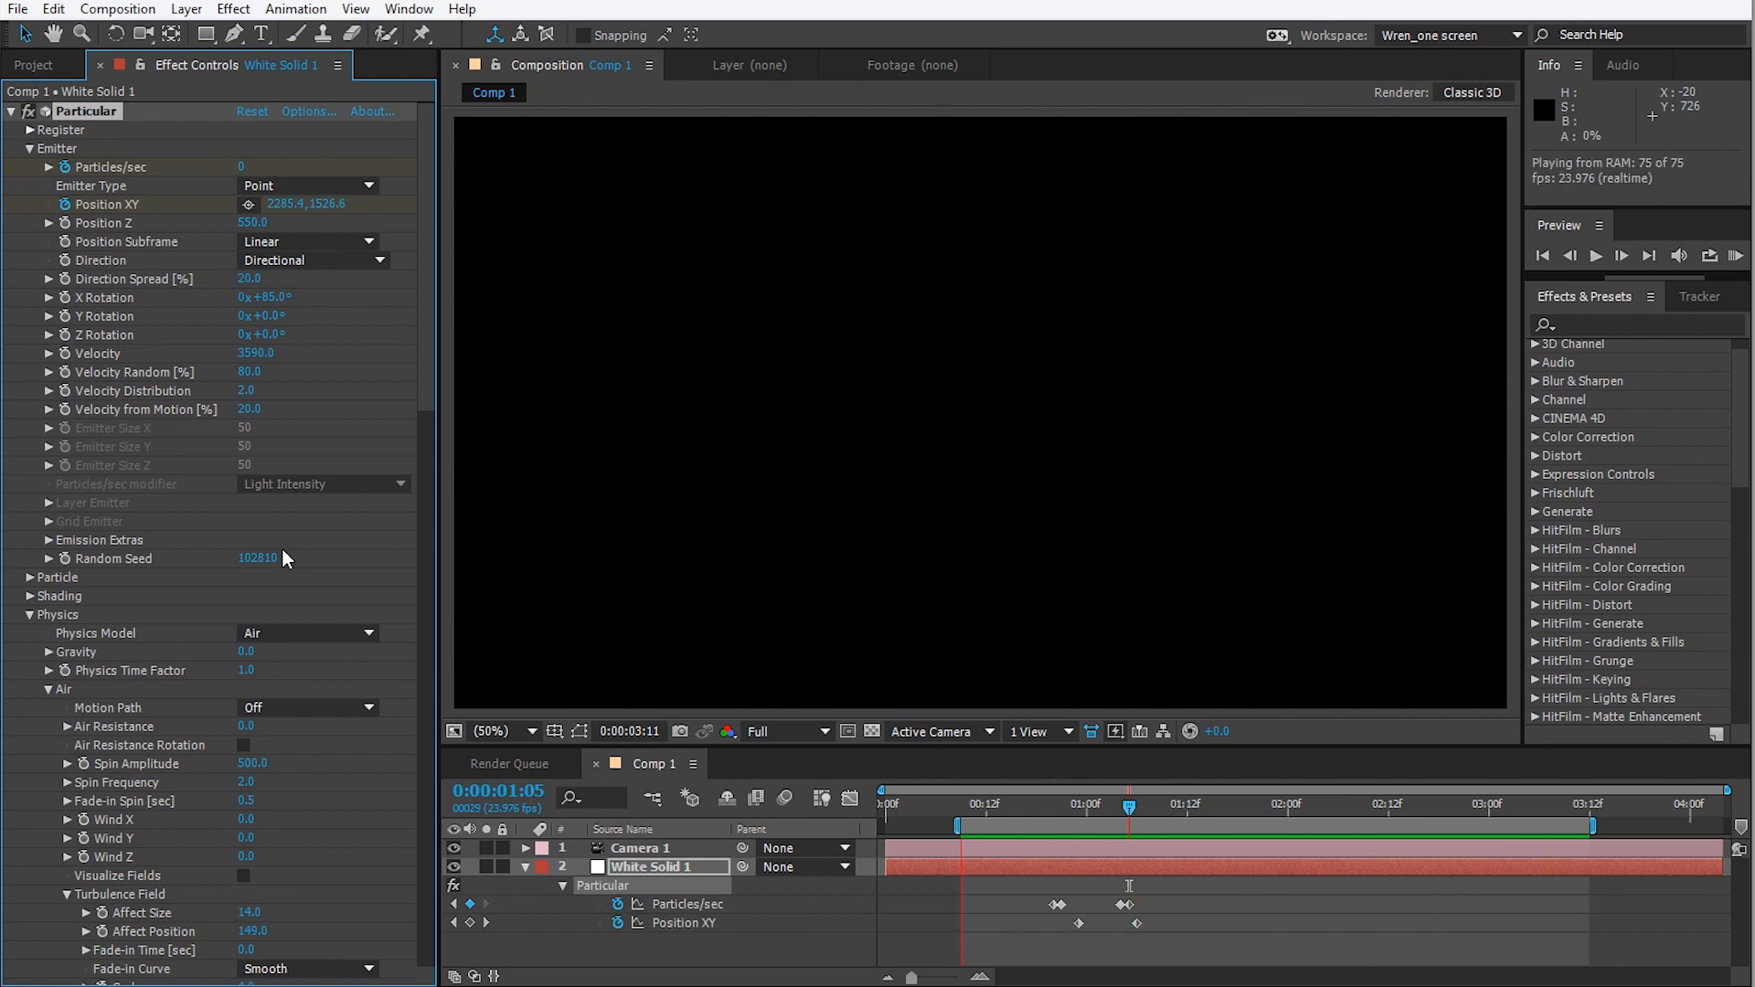
# Save the Particular, VC Color Vibrance, Glow and Glow 2 effects together as an animation preset named "FIRE EMBERS!!!!!".
pyautogui.moveTo(1140, 806)
pyautogui.mouseDown()
pyautogui.moveTo(1098, 808)
pyautogui.moveTo(1171, 806)
pyautogui.mouseUp()
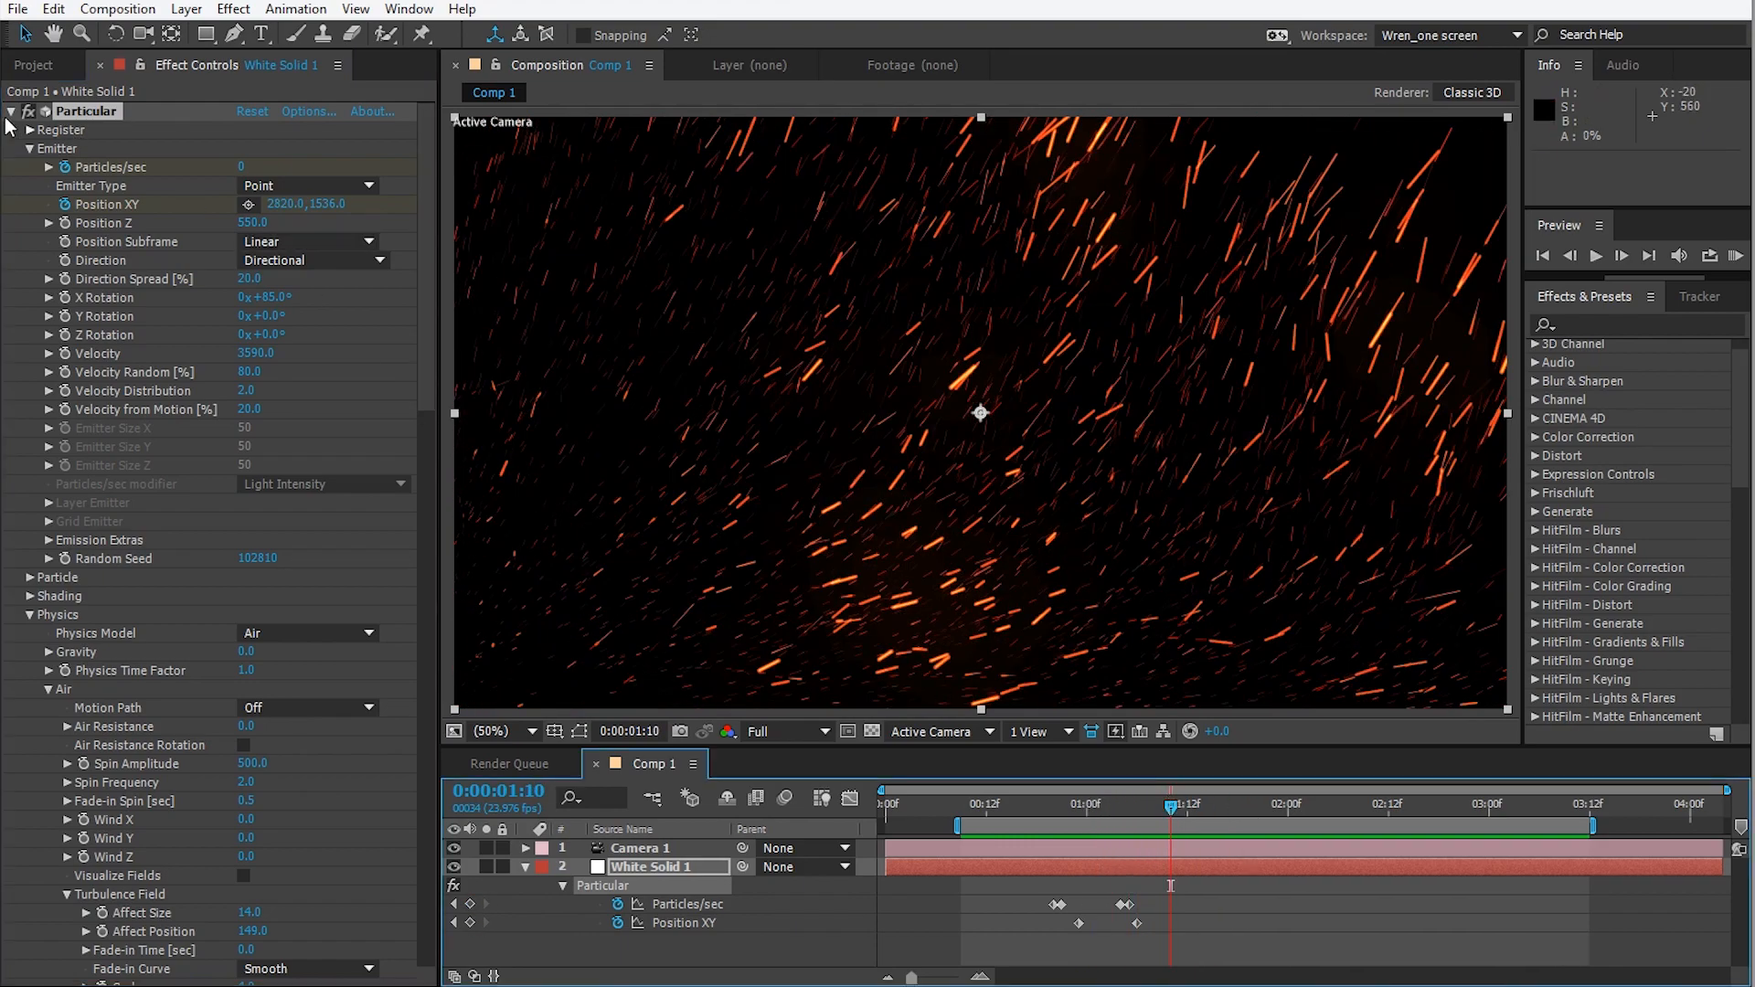
pyautogui.click(10, 113)
pyautogui.click(10, 130)
pyautogui.click(10, 148)
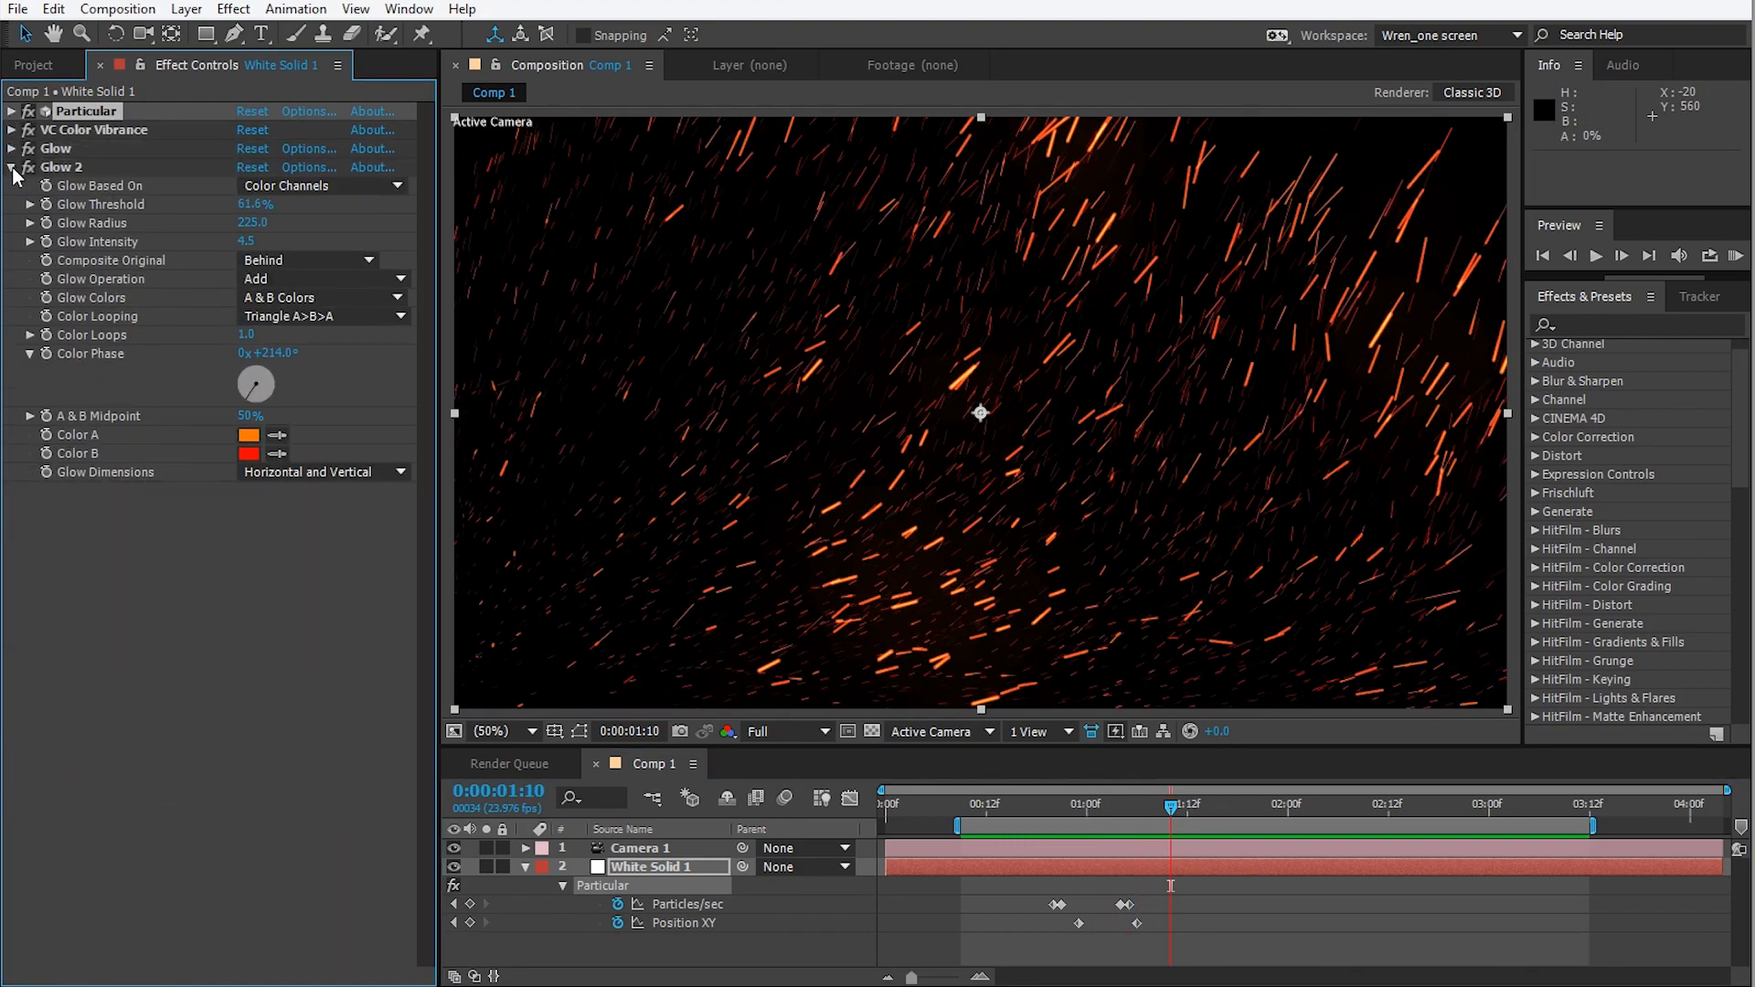
pyautogui.click(10, 167)
pyautogui.click(11, 112)
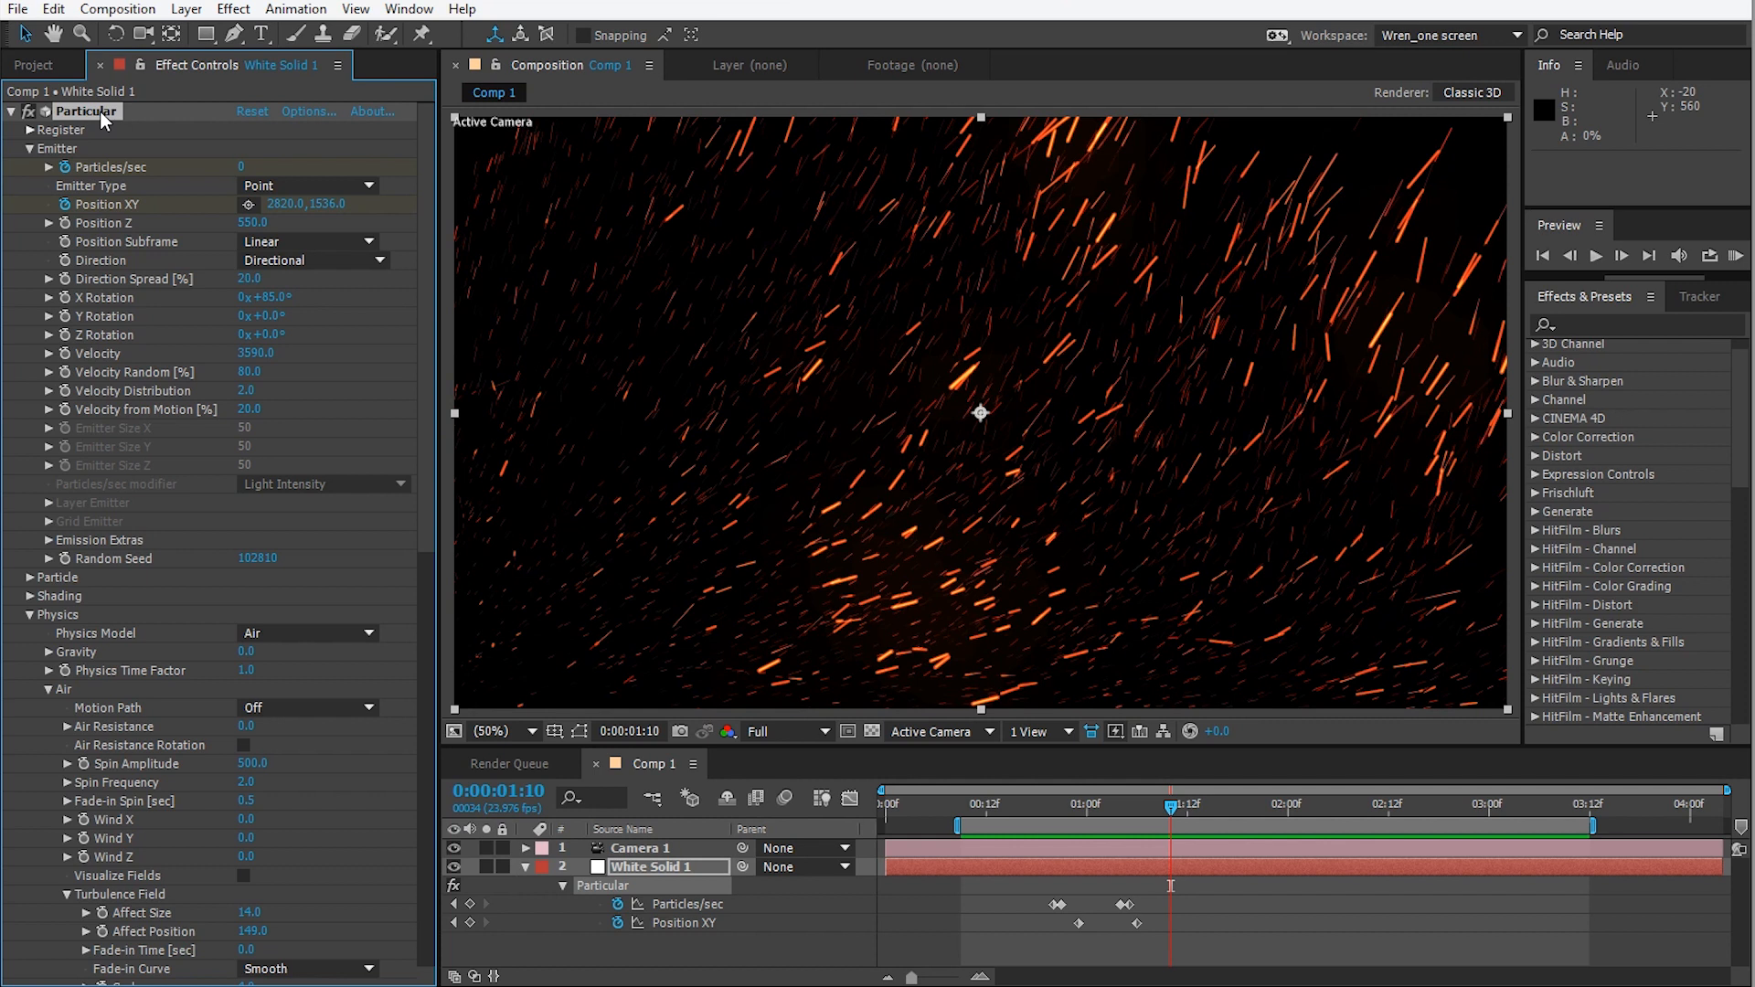
pyautogui.scroll(-12, 136, 293)
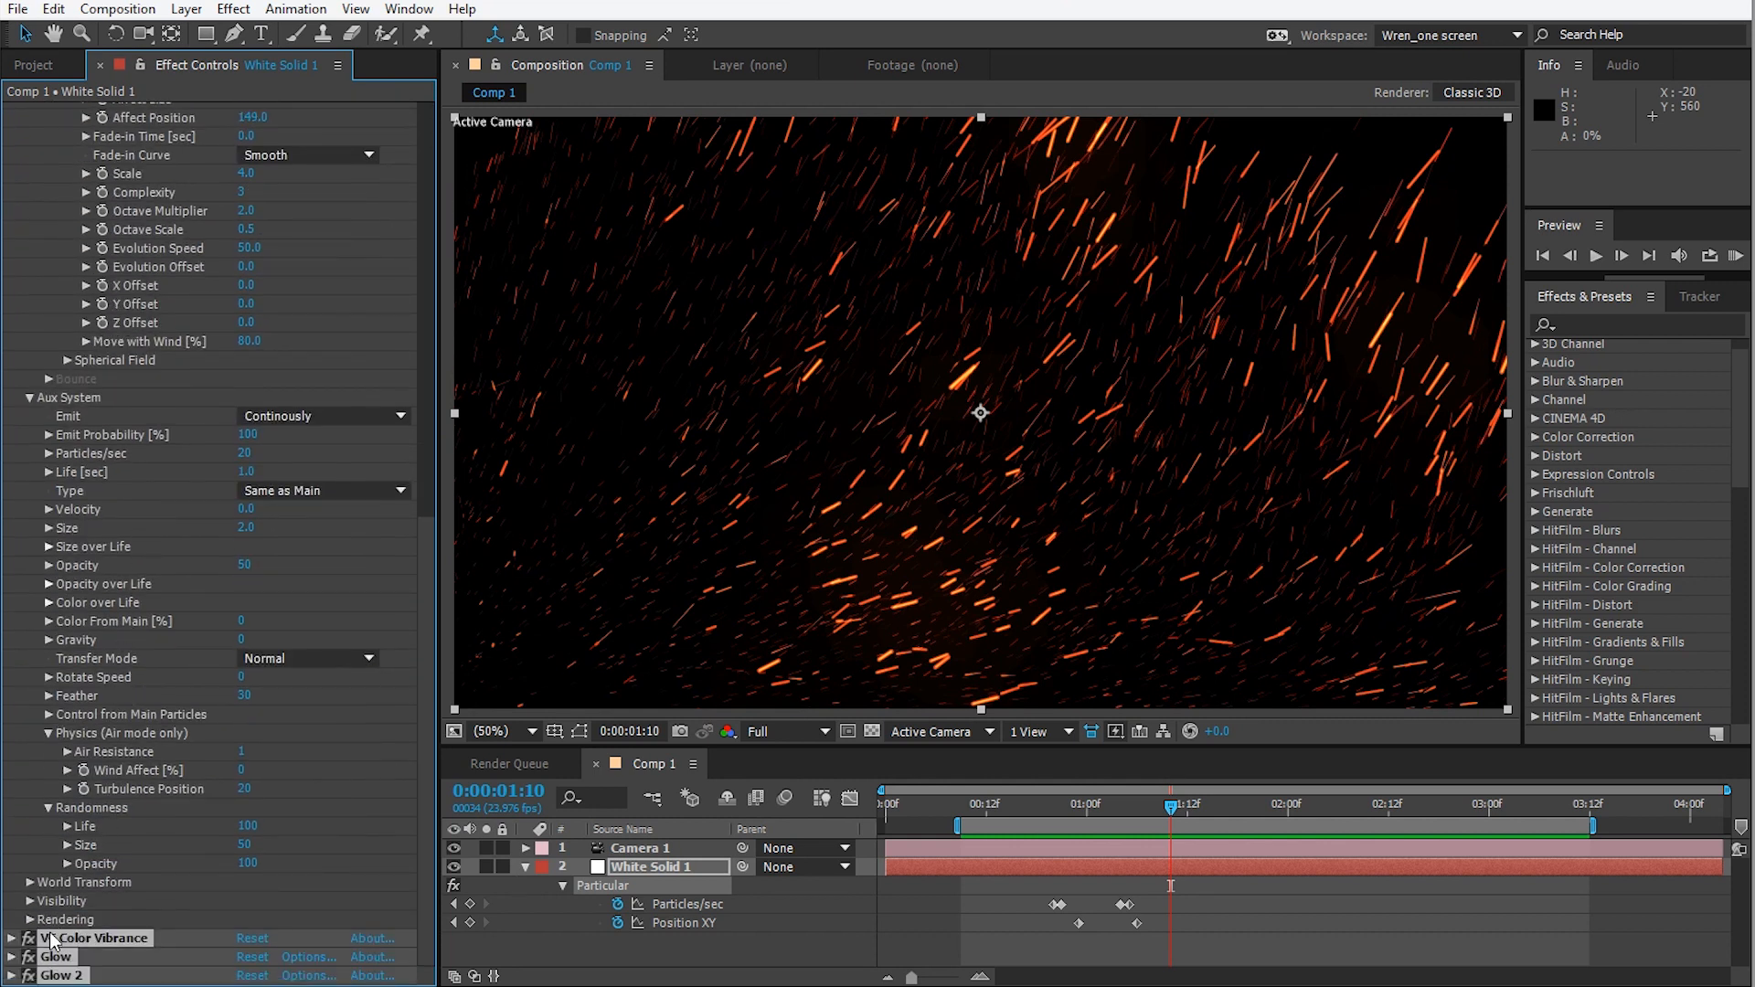
pyautogui.click(293, 8)
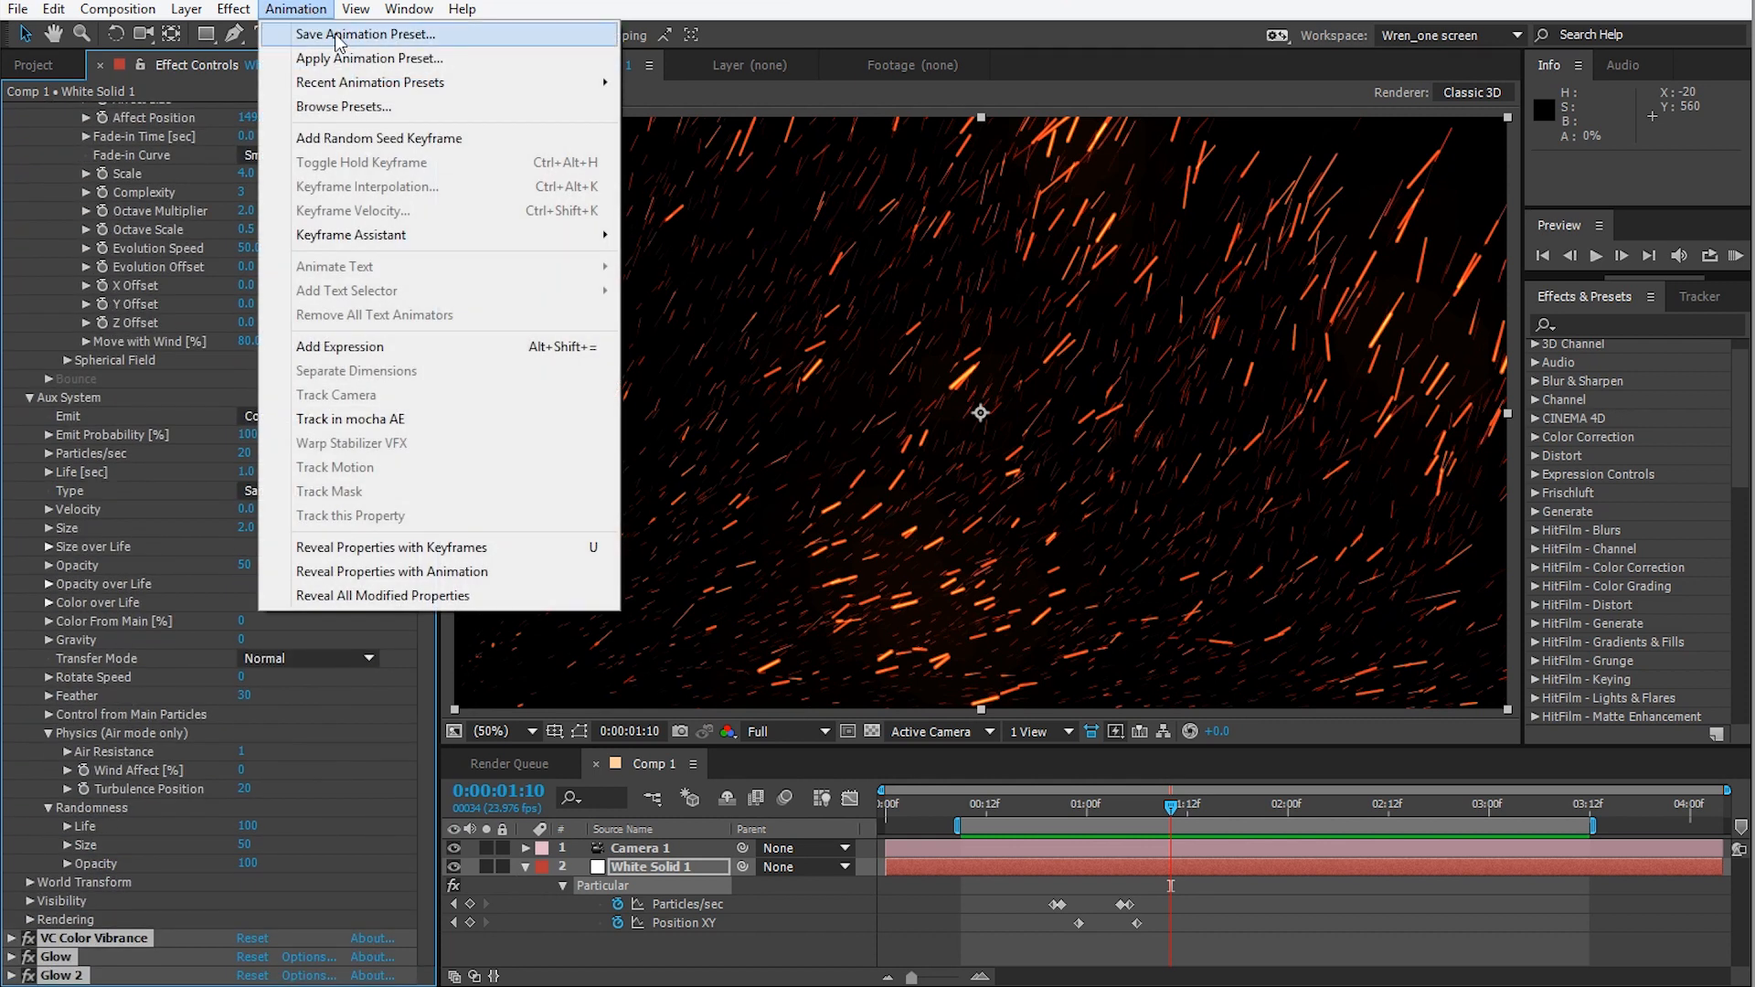
pyautogui.click(335, 33)
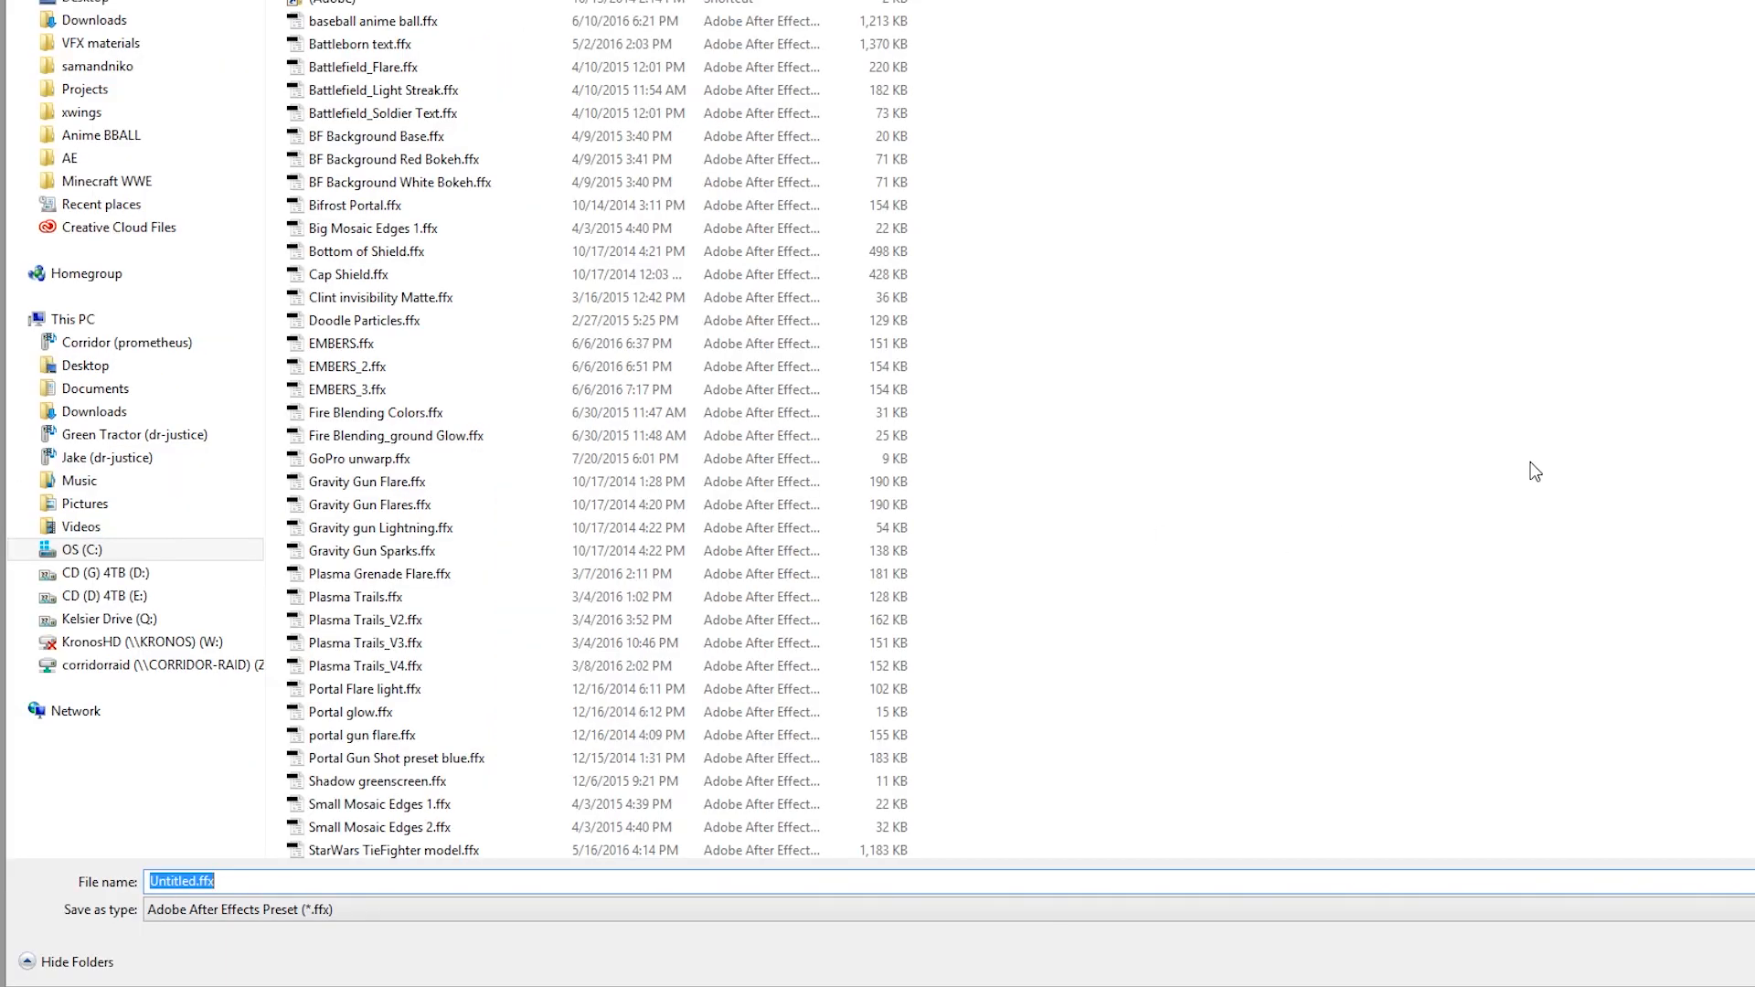
pyautogui.write('FIRE EMBERS!!!!')
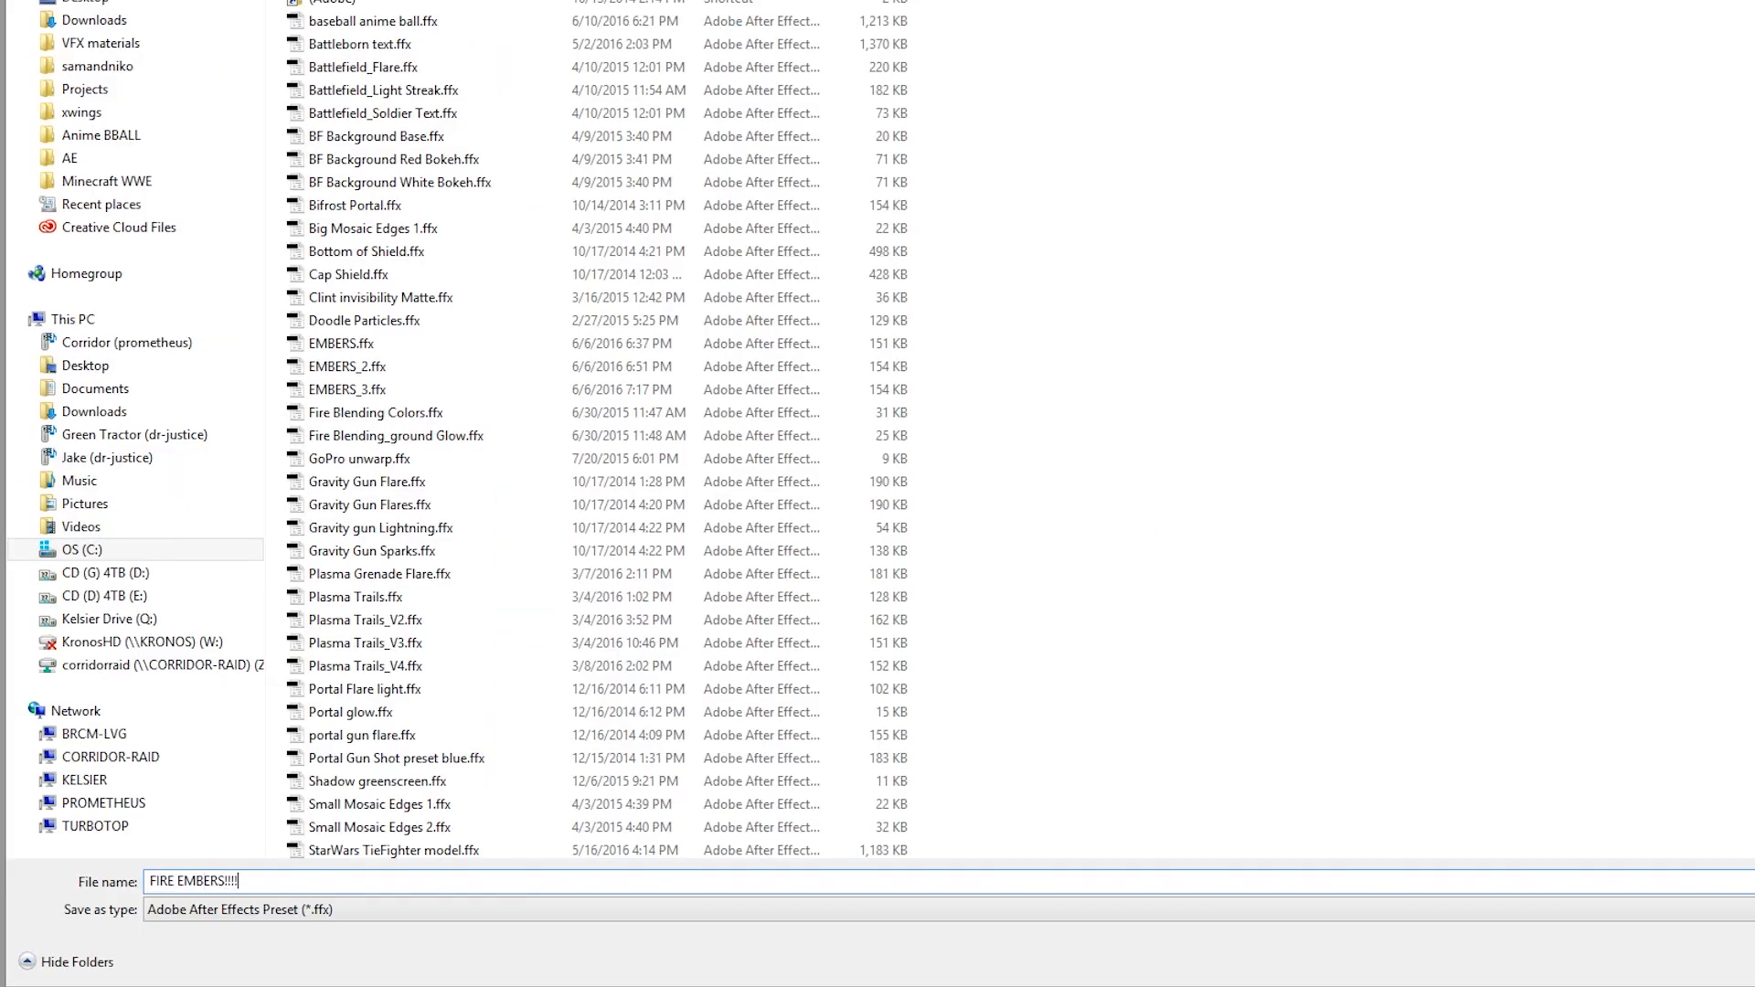
pyautogui.press('Return')
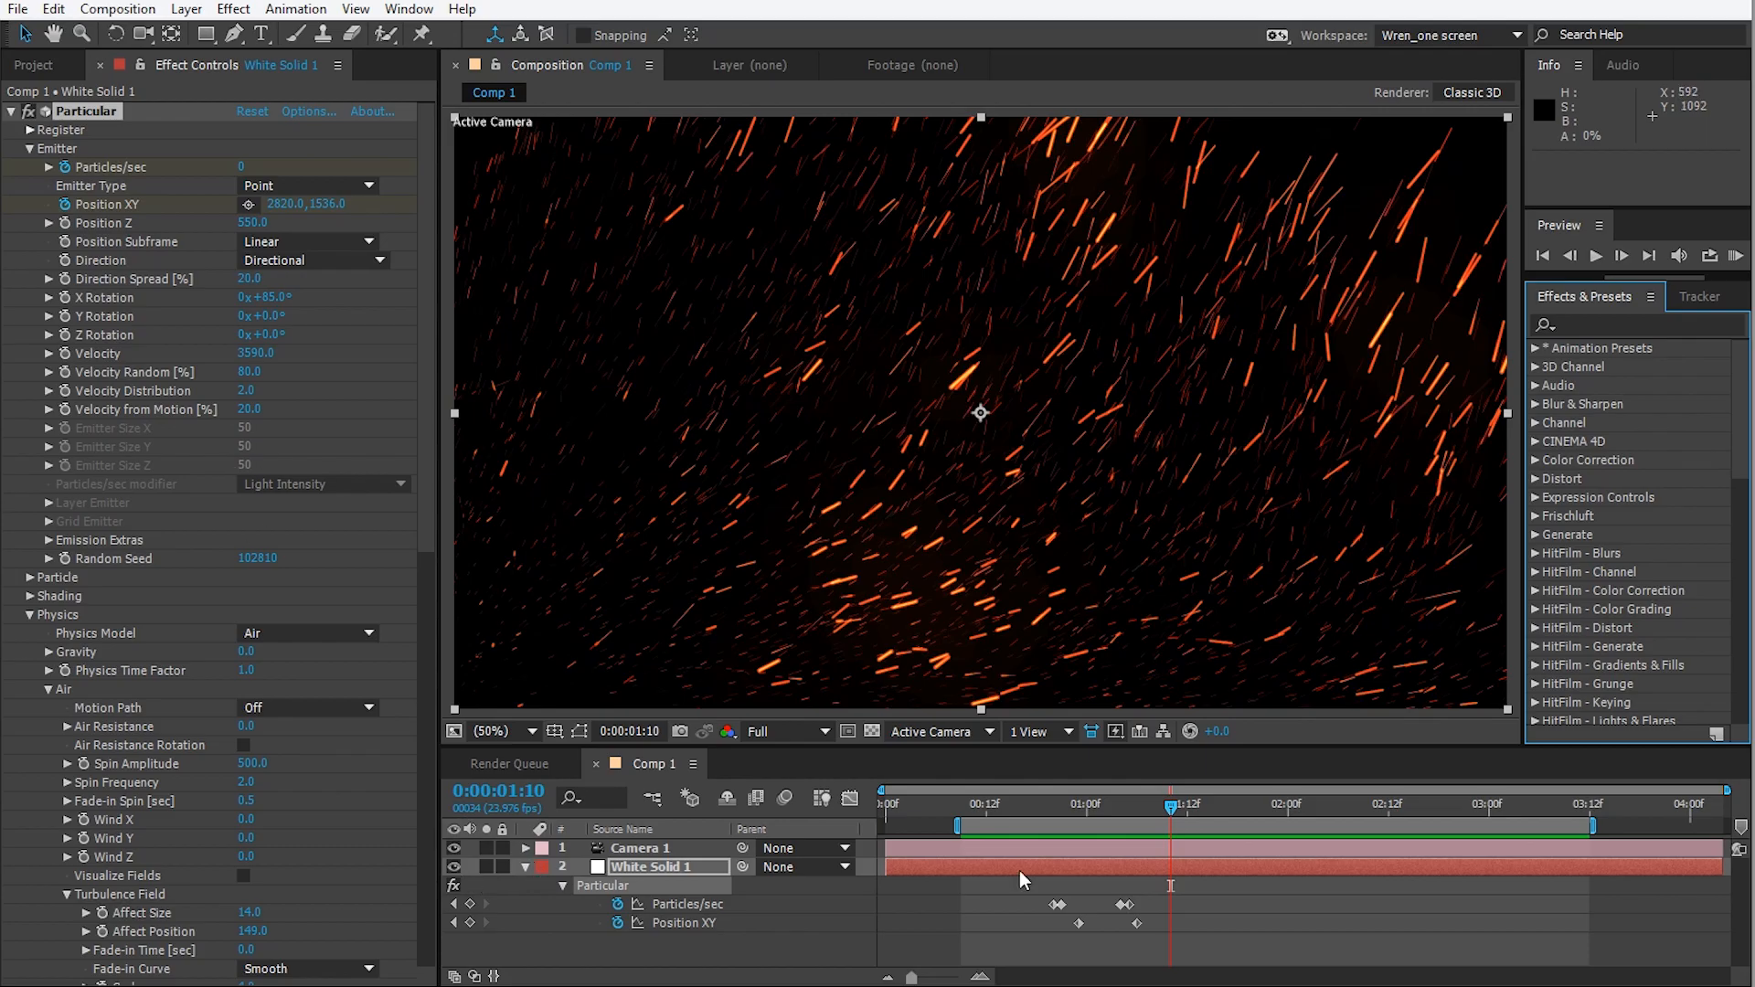
# Move the playhead to 0:00:00:14 and create a new 1920 x 1080 px white solid.
pyautogui.moveTo(1139, 803); pyautogui.dragTo(1003, 818)
pyautogui.click(85, 190)
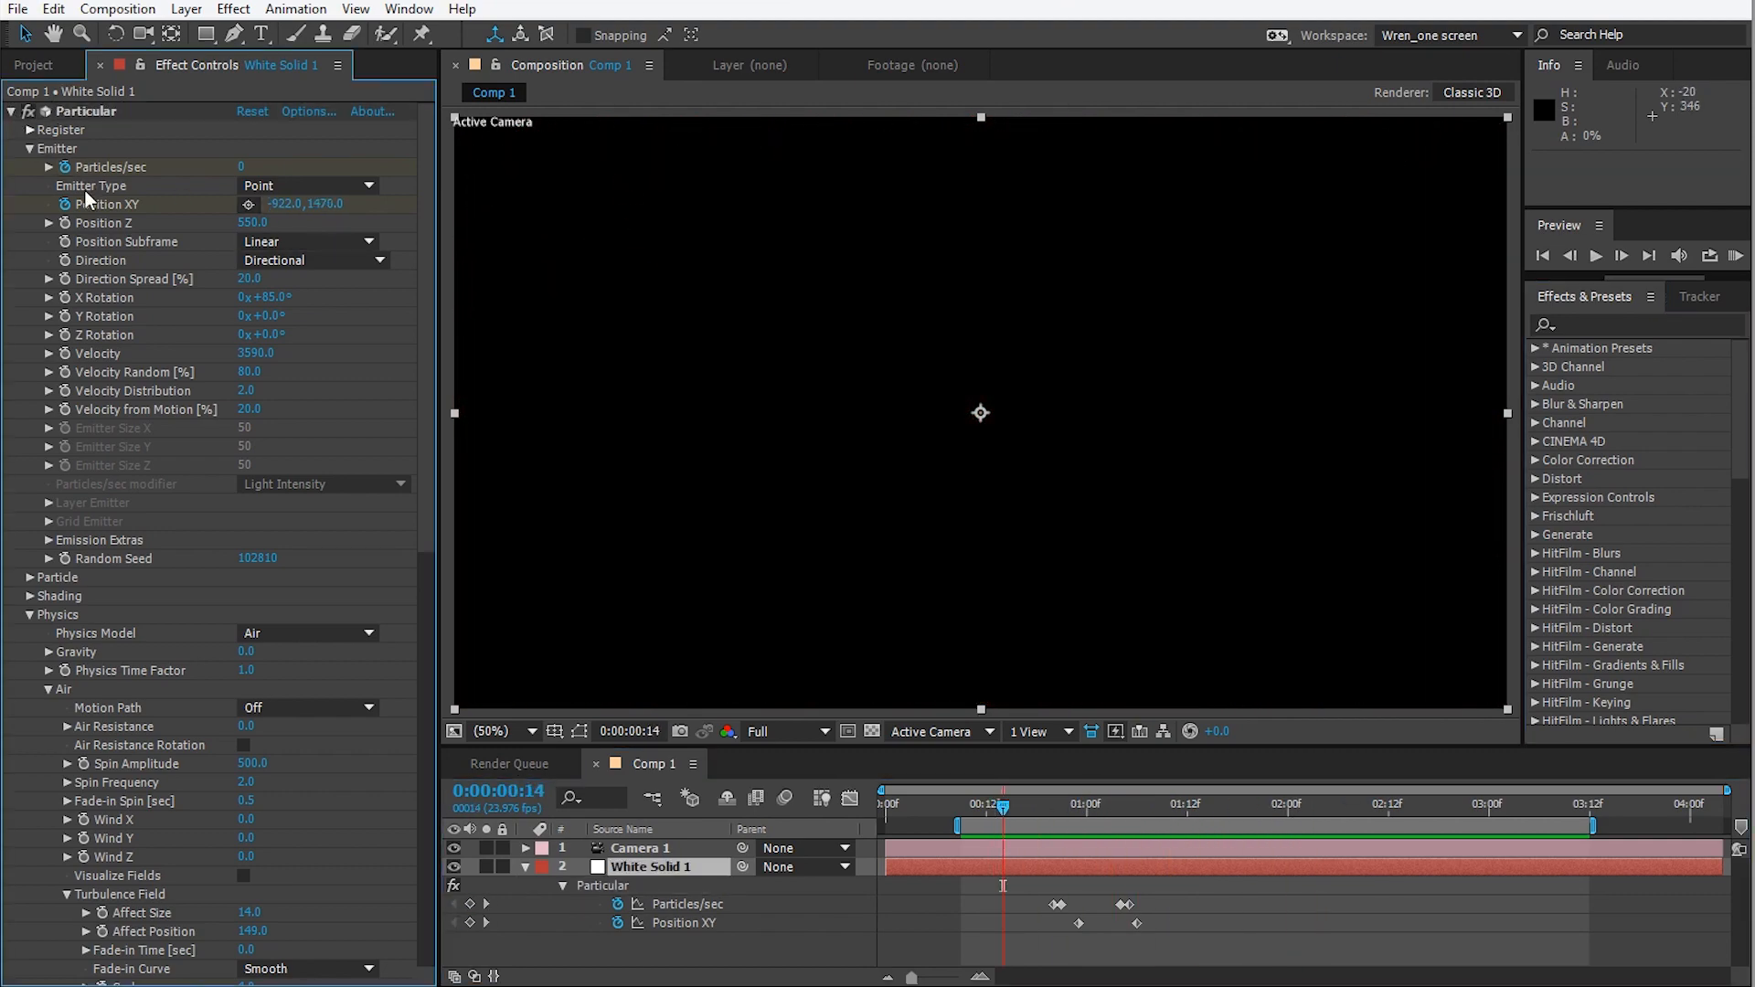
pyautogui.click(12, 111)
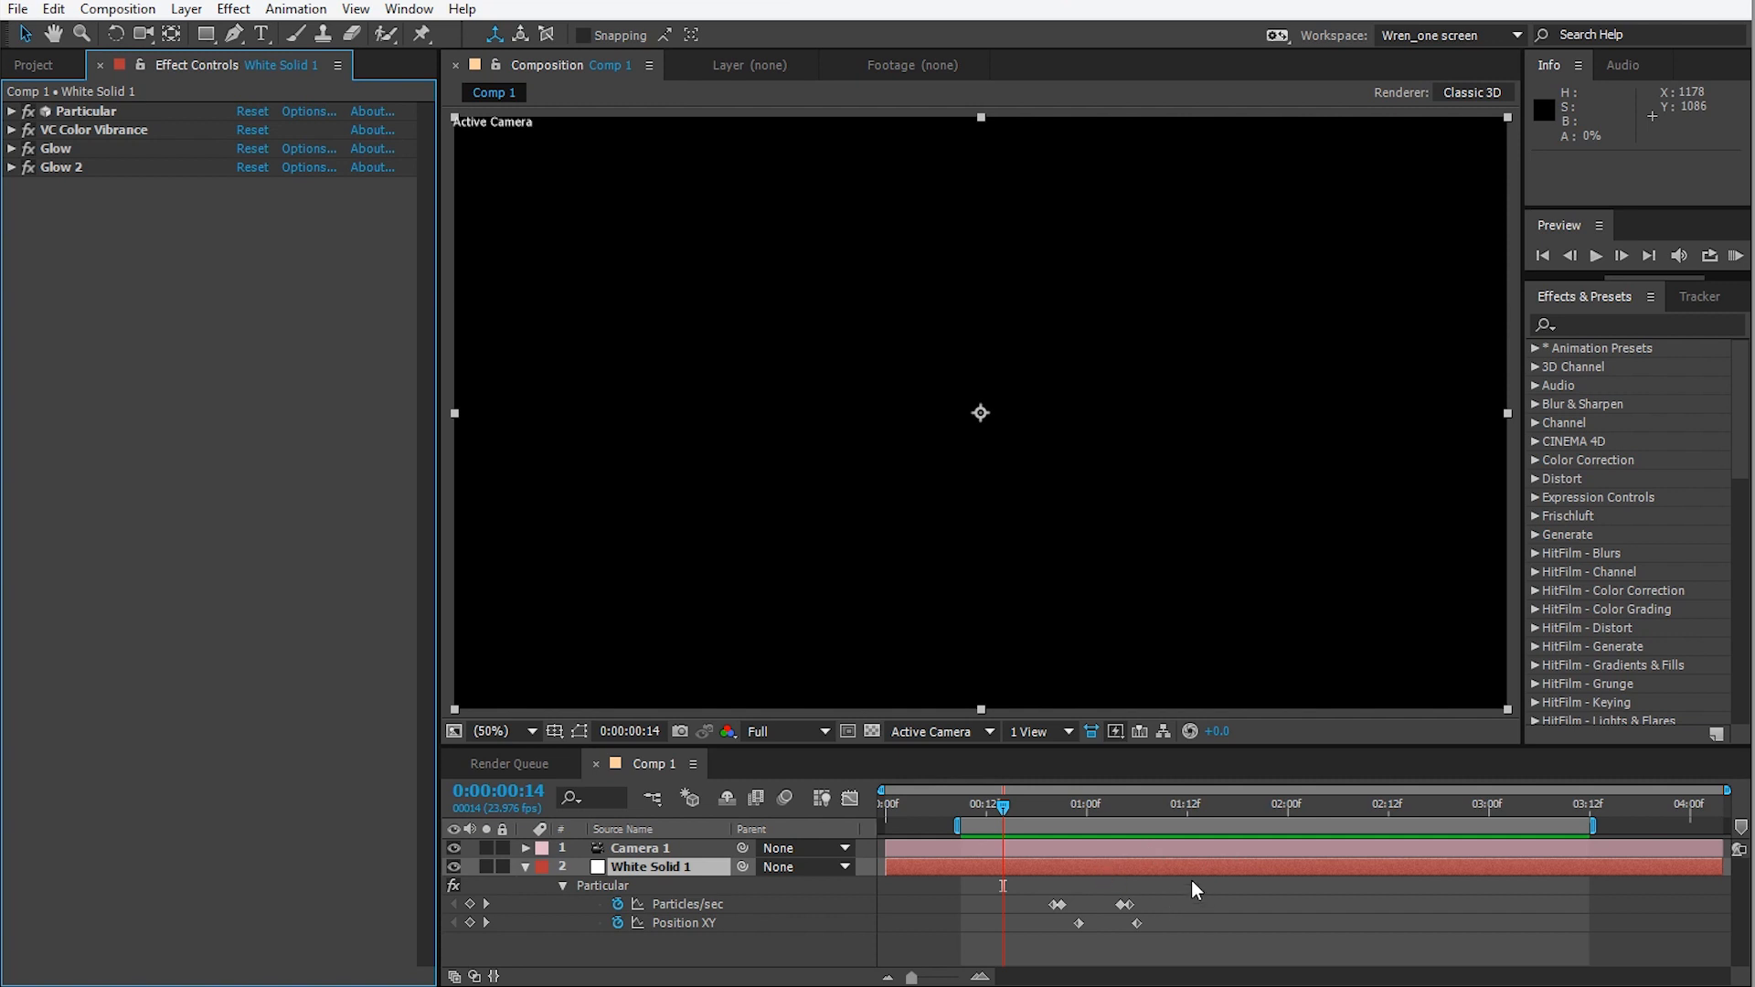
pyautogui.hotkey('ctrl', 'shift', 'y')
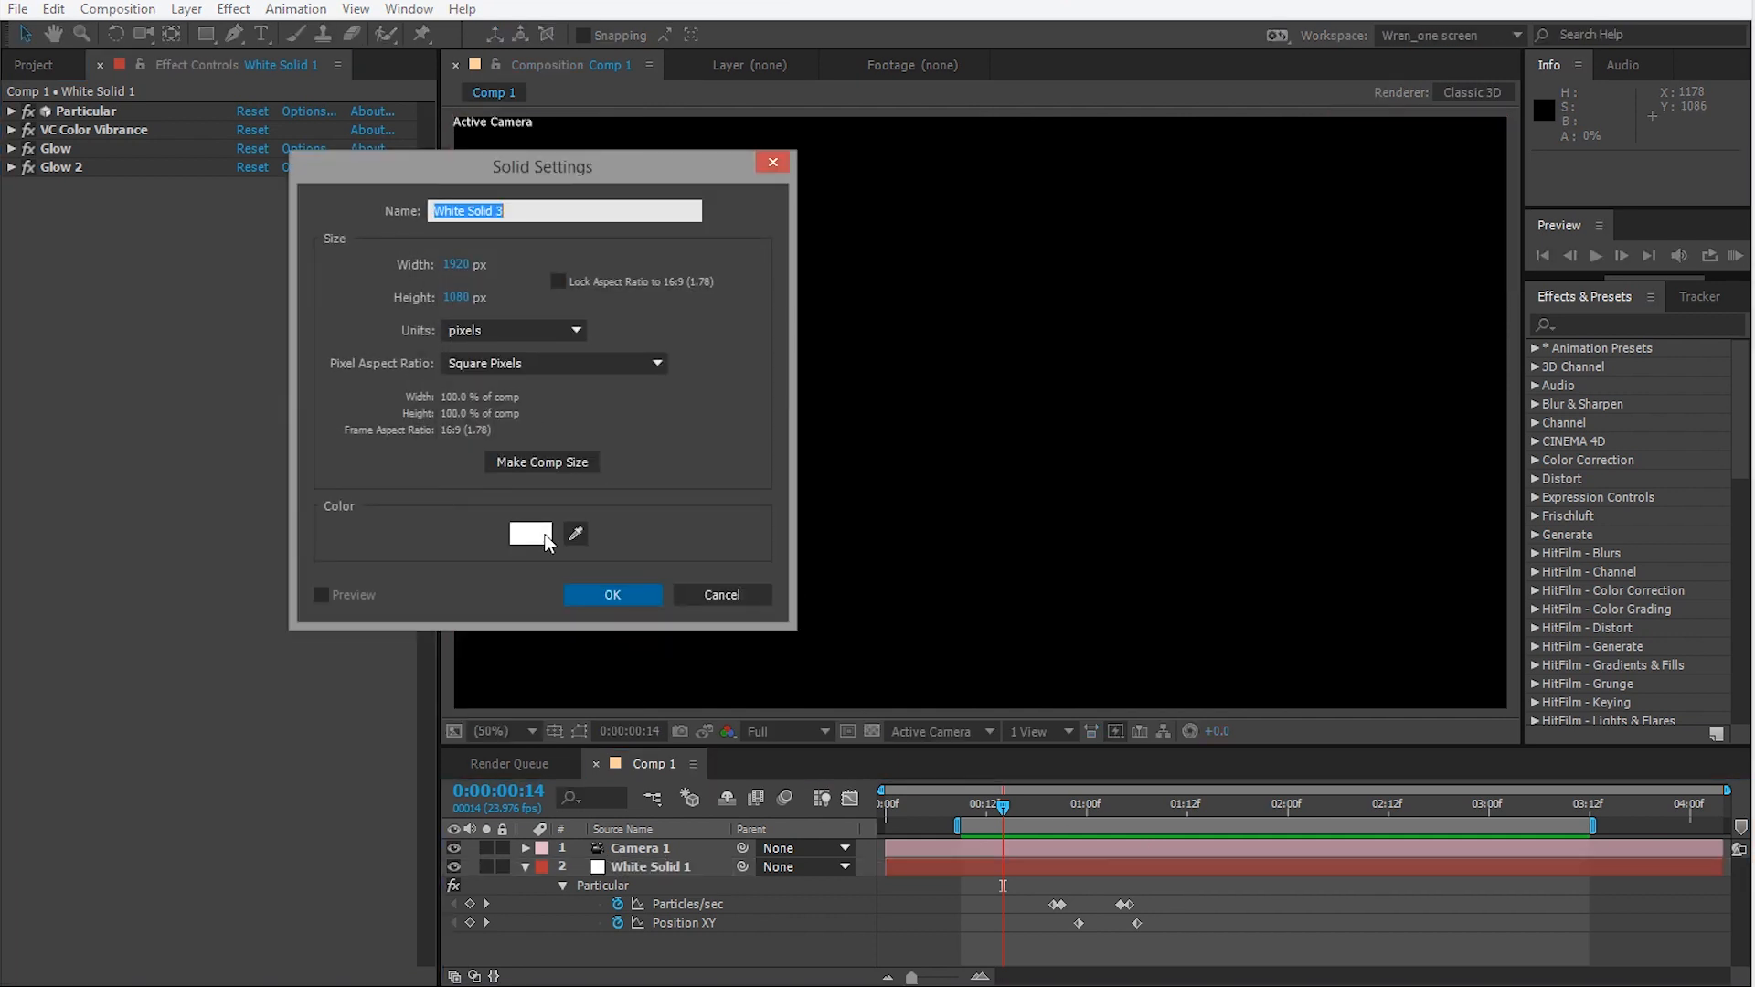
pyautogui.click(607, 594)
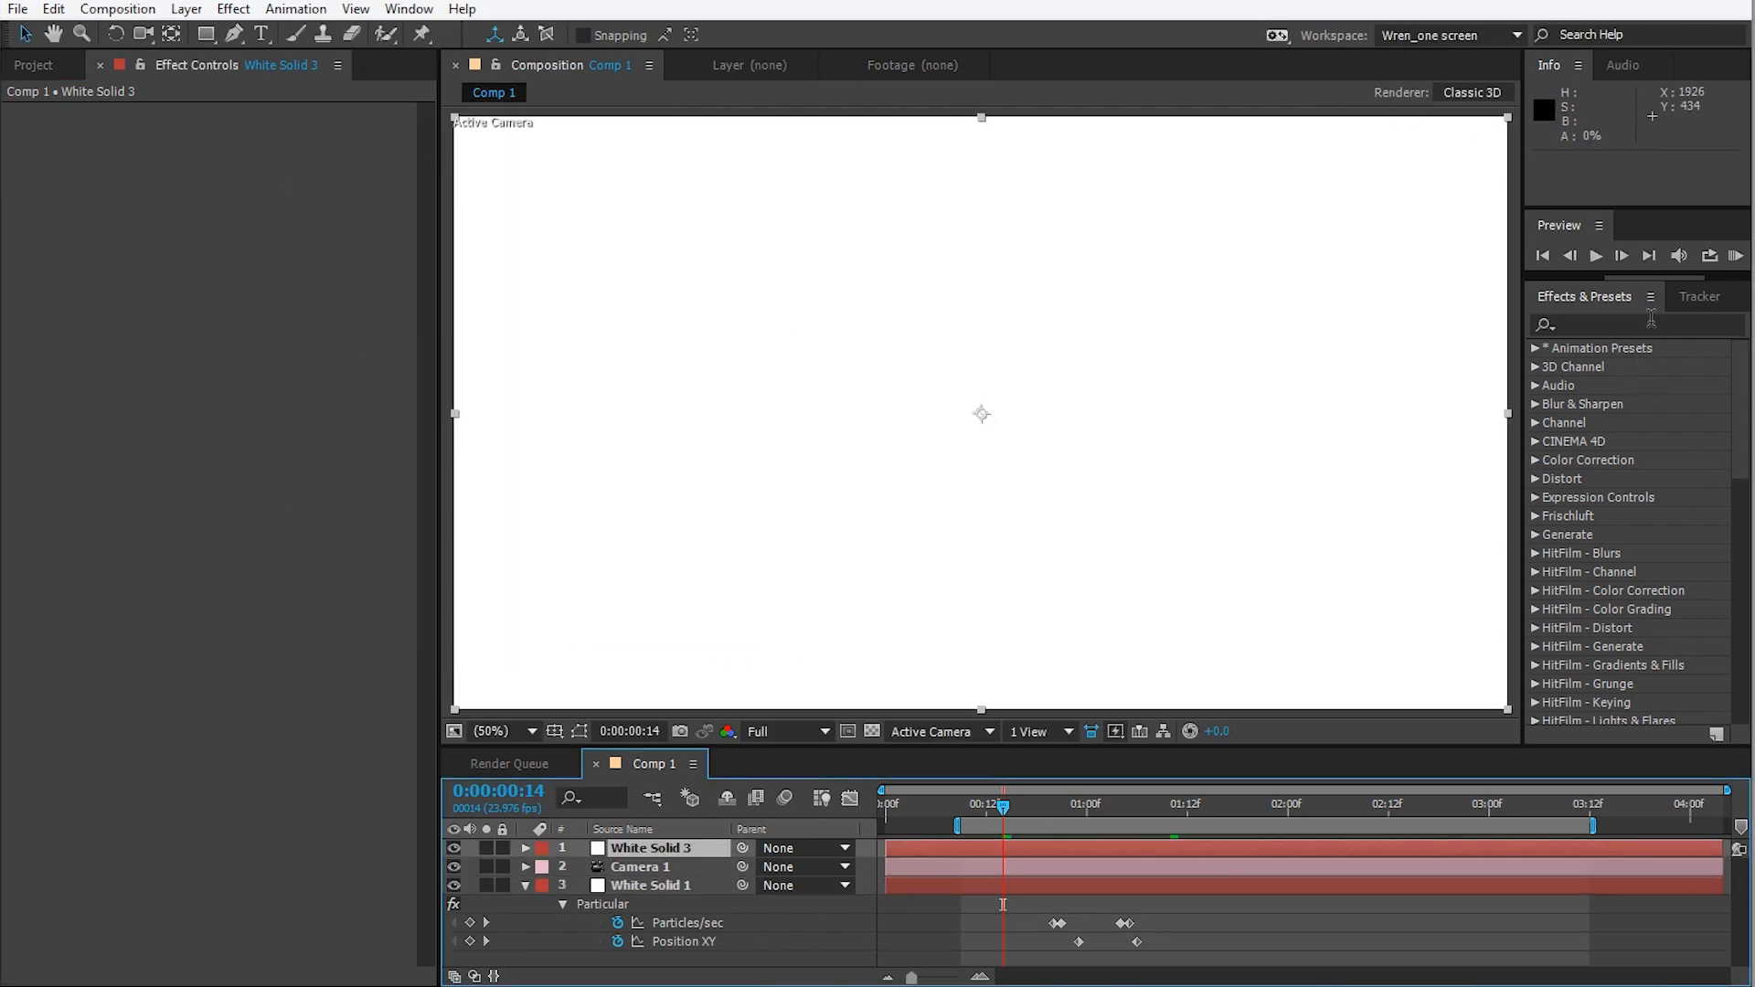
# Search the presets for FIRE EMBER and apply the FIRE EMBERS!!!!! preset to the new solid.
pyautogui.click(1650, 320)
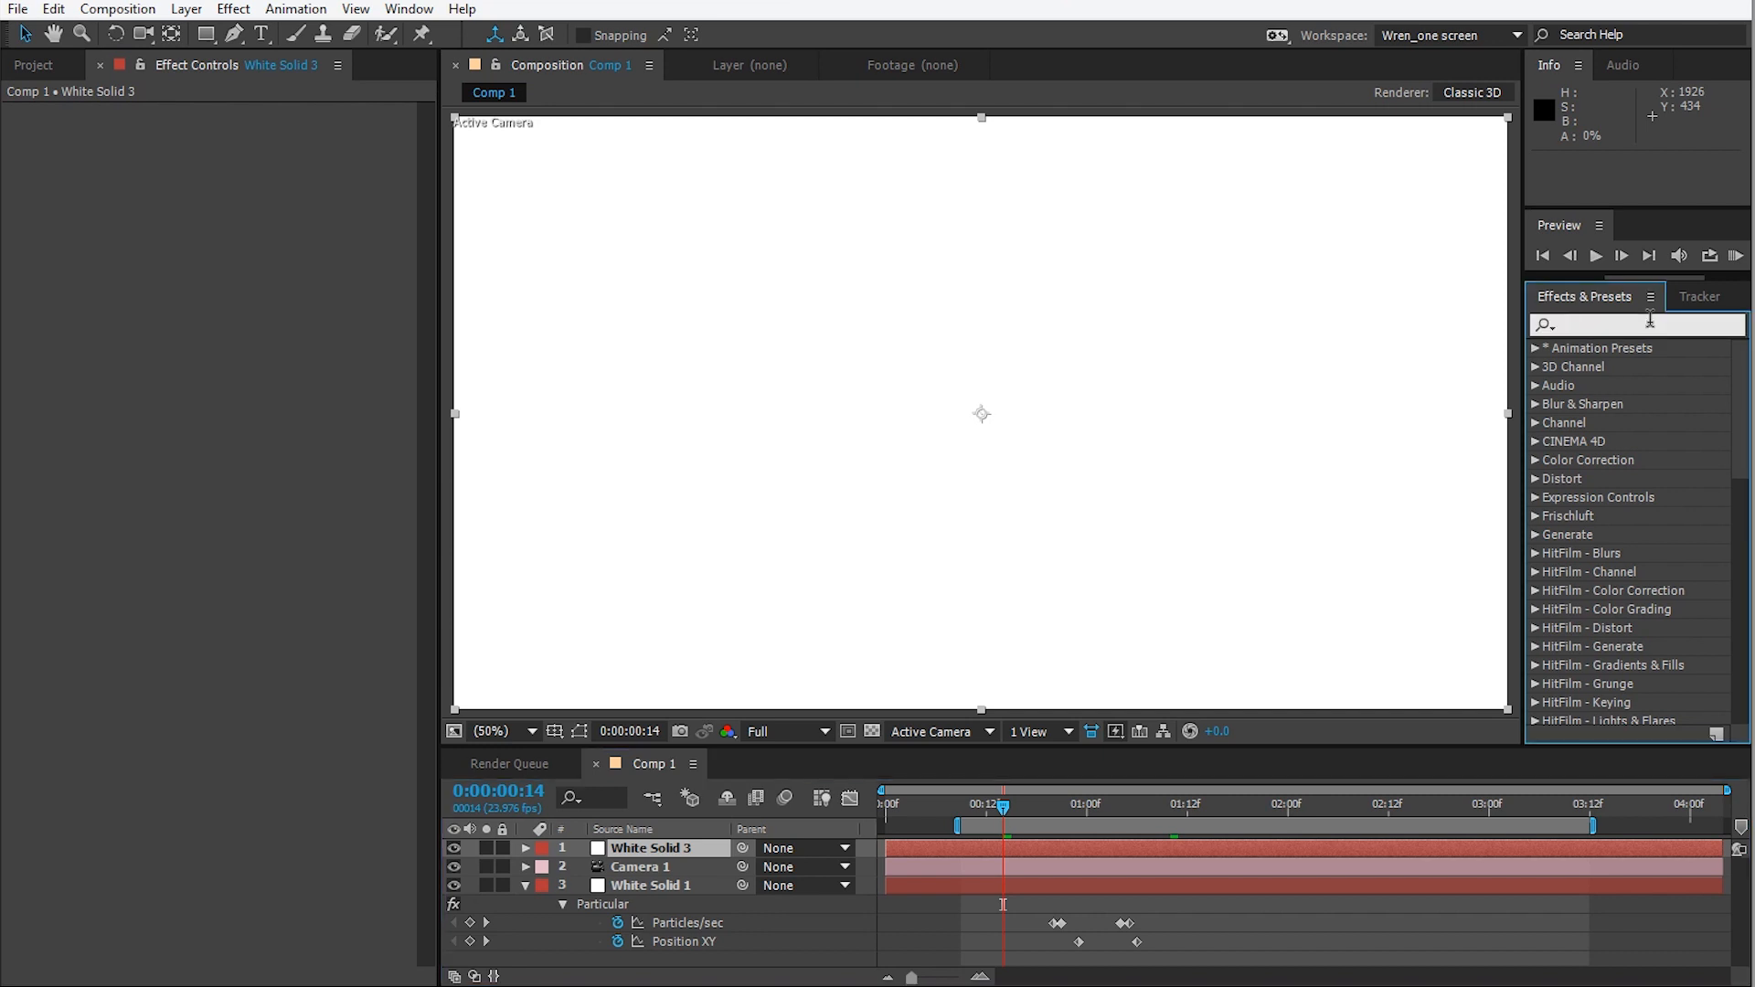
pyautogui.write('FIRE EMBEr')
pyautogui.doubleClick(1650, 385)
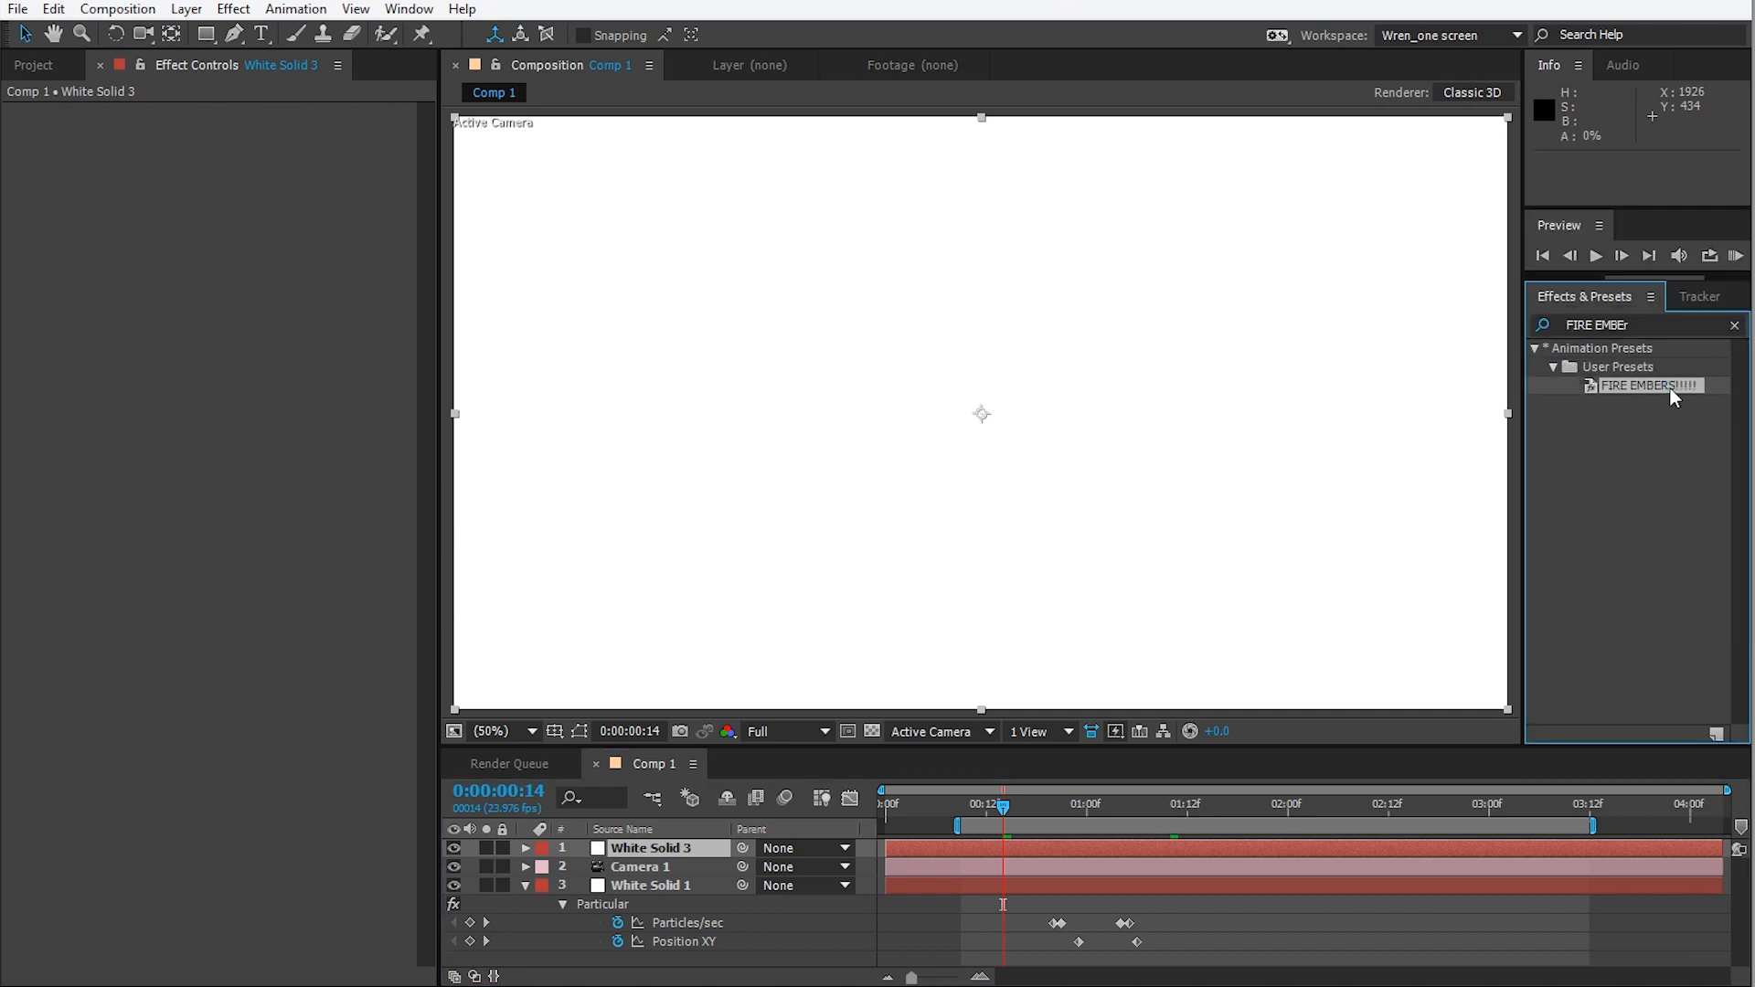
pyautogui.scroll(-1, 233, 504)
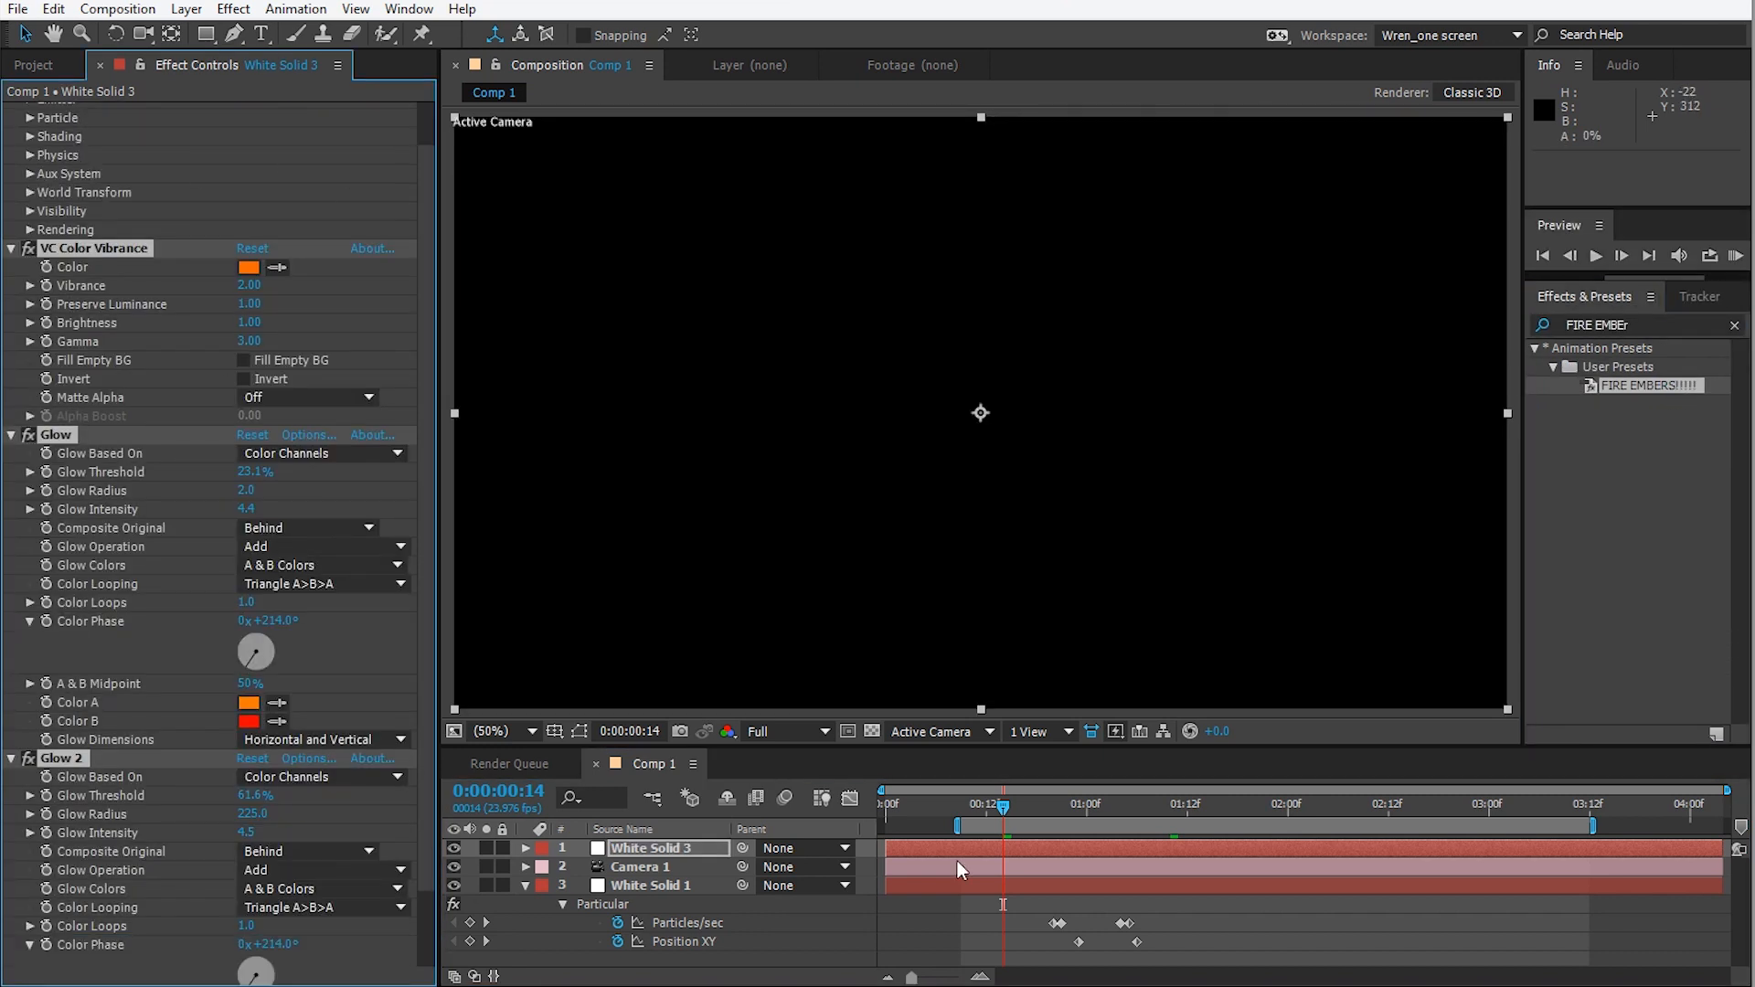
# Reveal the new solid's keyframed properties, scrub to 0:00:01:06 and preview the sparks from the preset.
pyautogui.click(1035, 846)
pyautogui.press('u')
pyautogui.scroll(-2, 1174, 907)
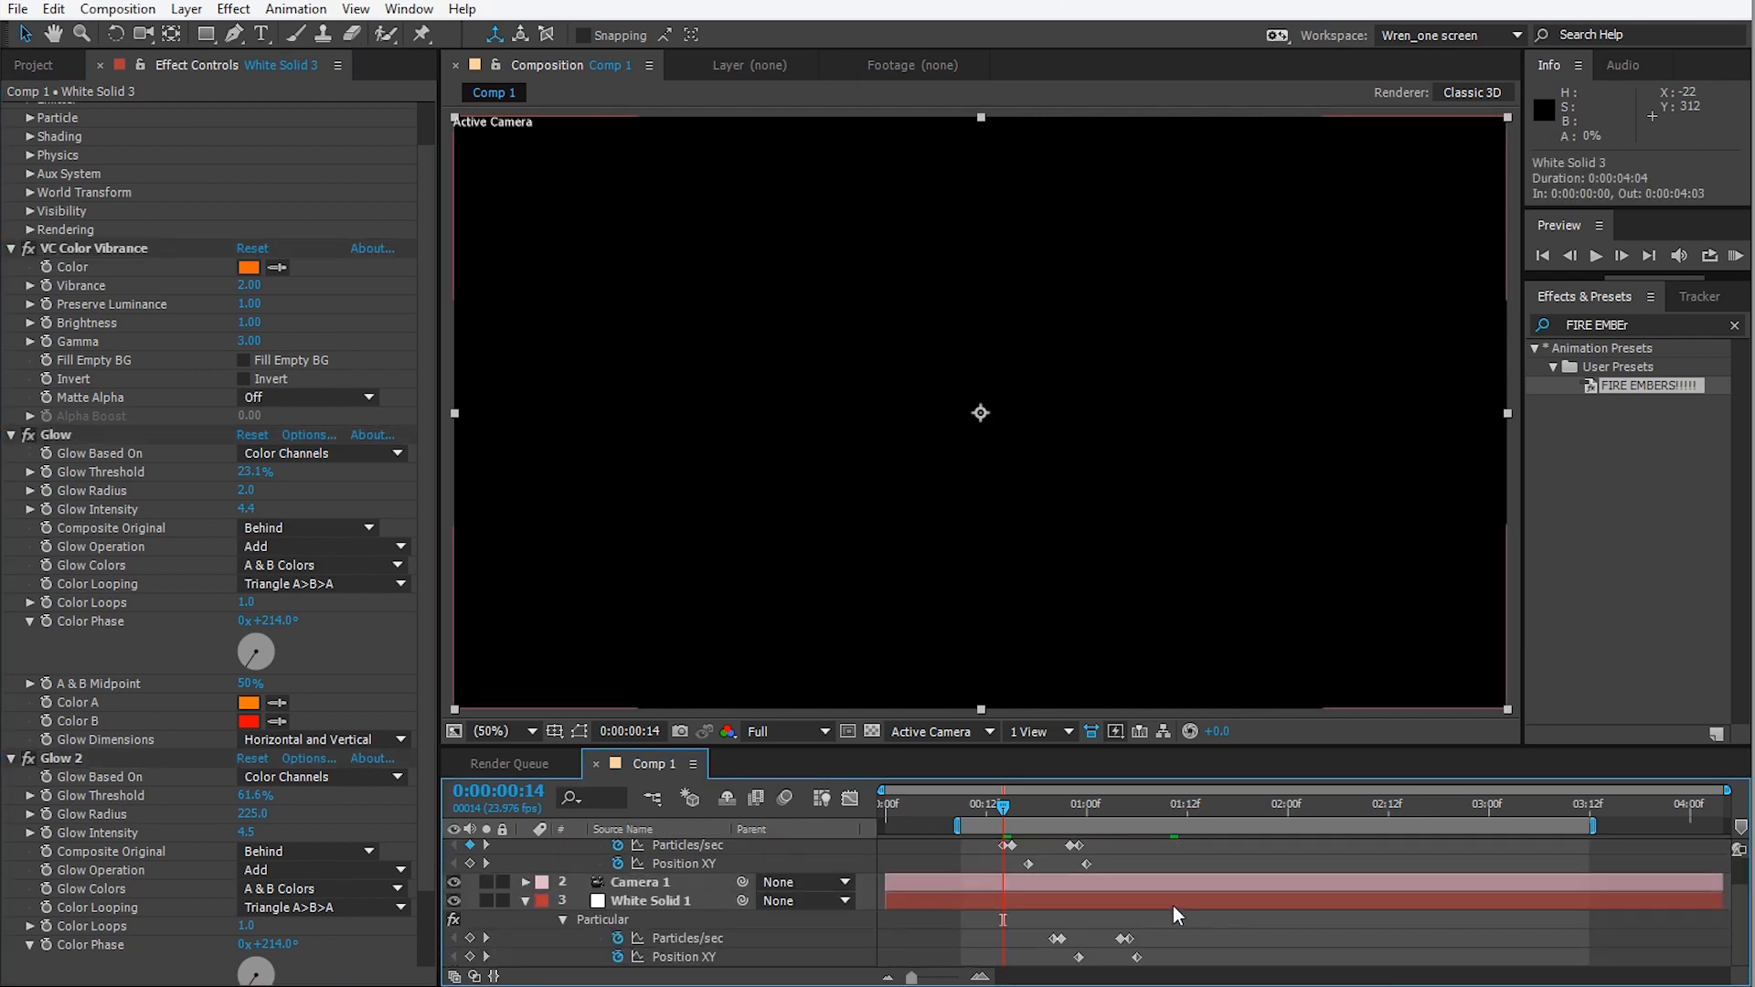
pyautogui.moveTo(1004, 806); pyautogui.dragTo(1137, 822)
pyautogui.press('space')
pyautogui.scroll(2, 1256, 902)
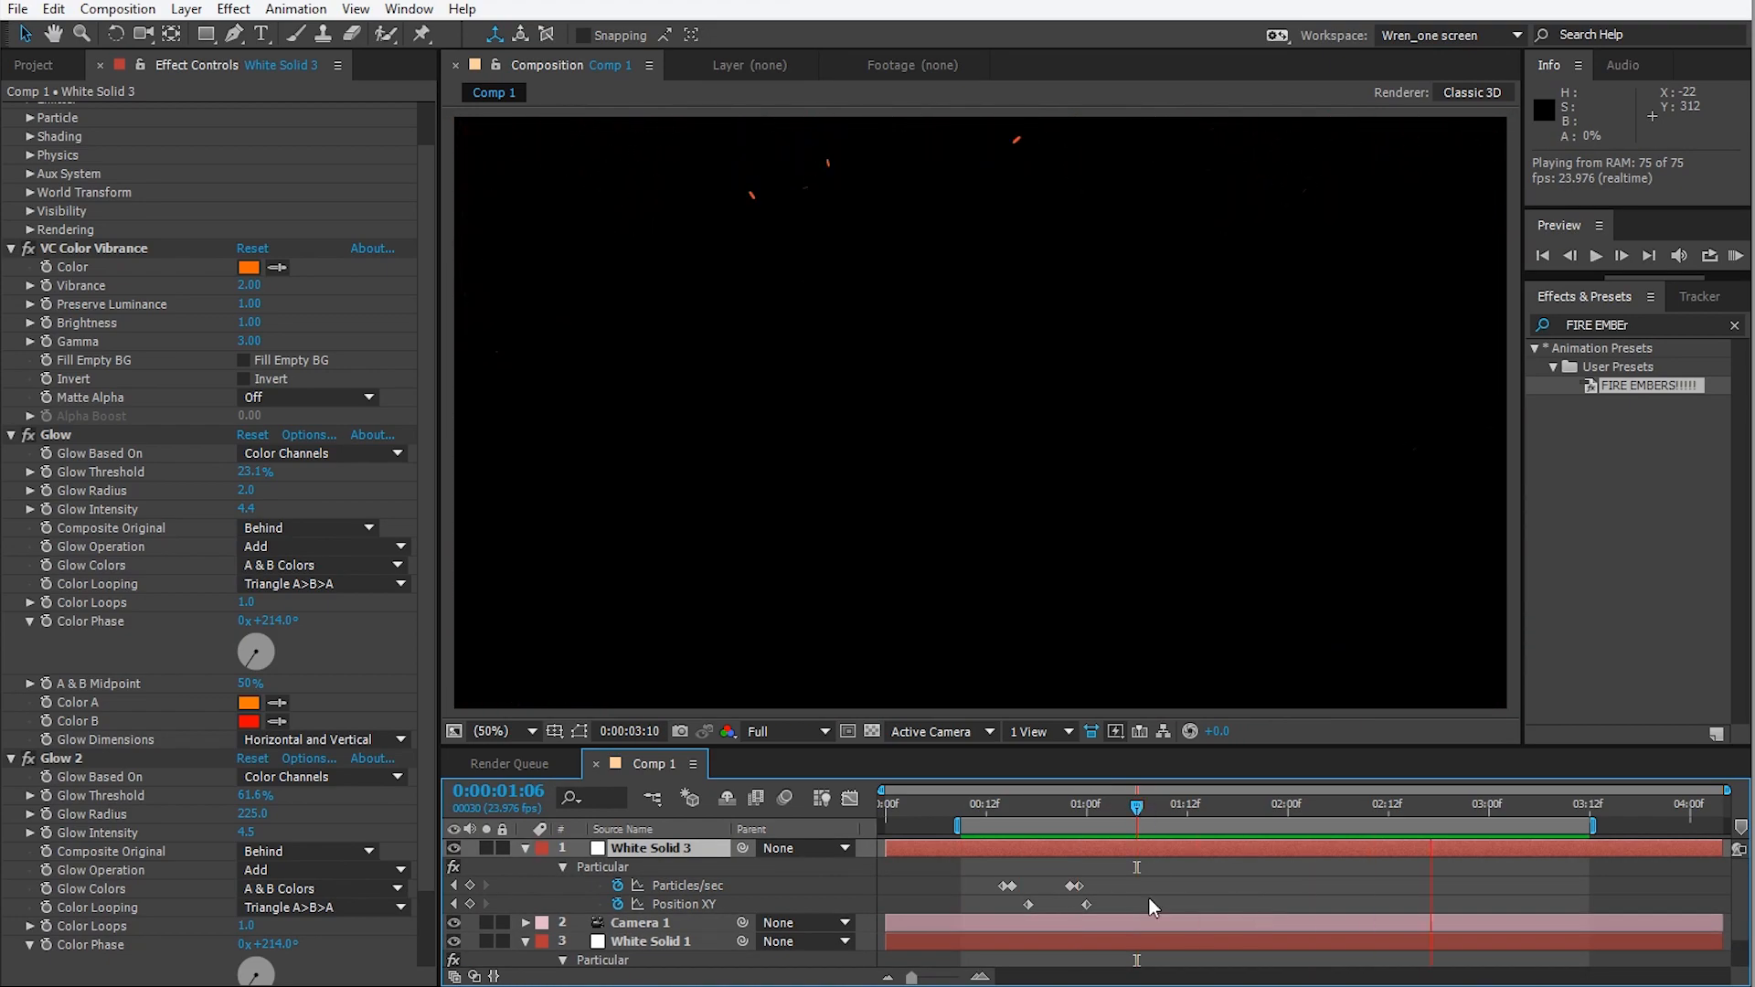
pyautogui.press('space')
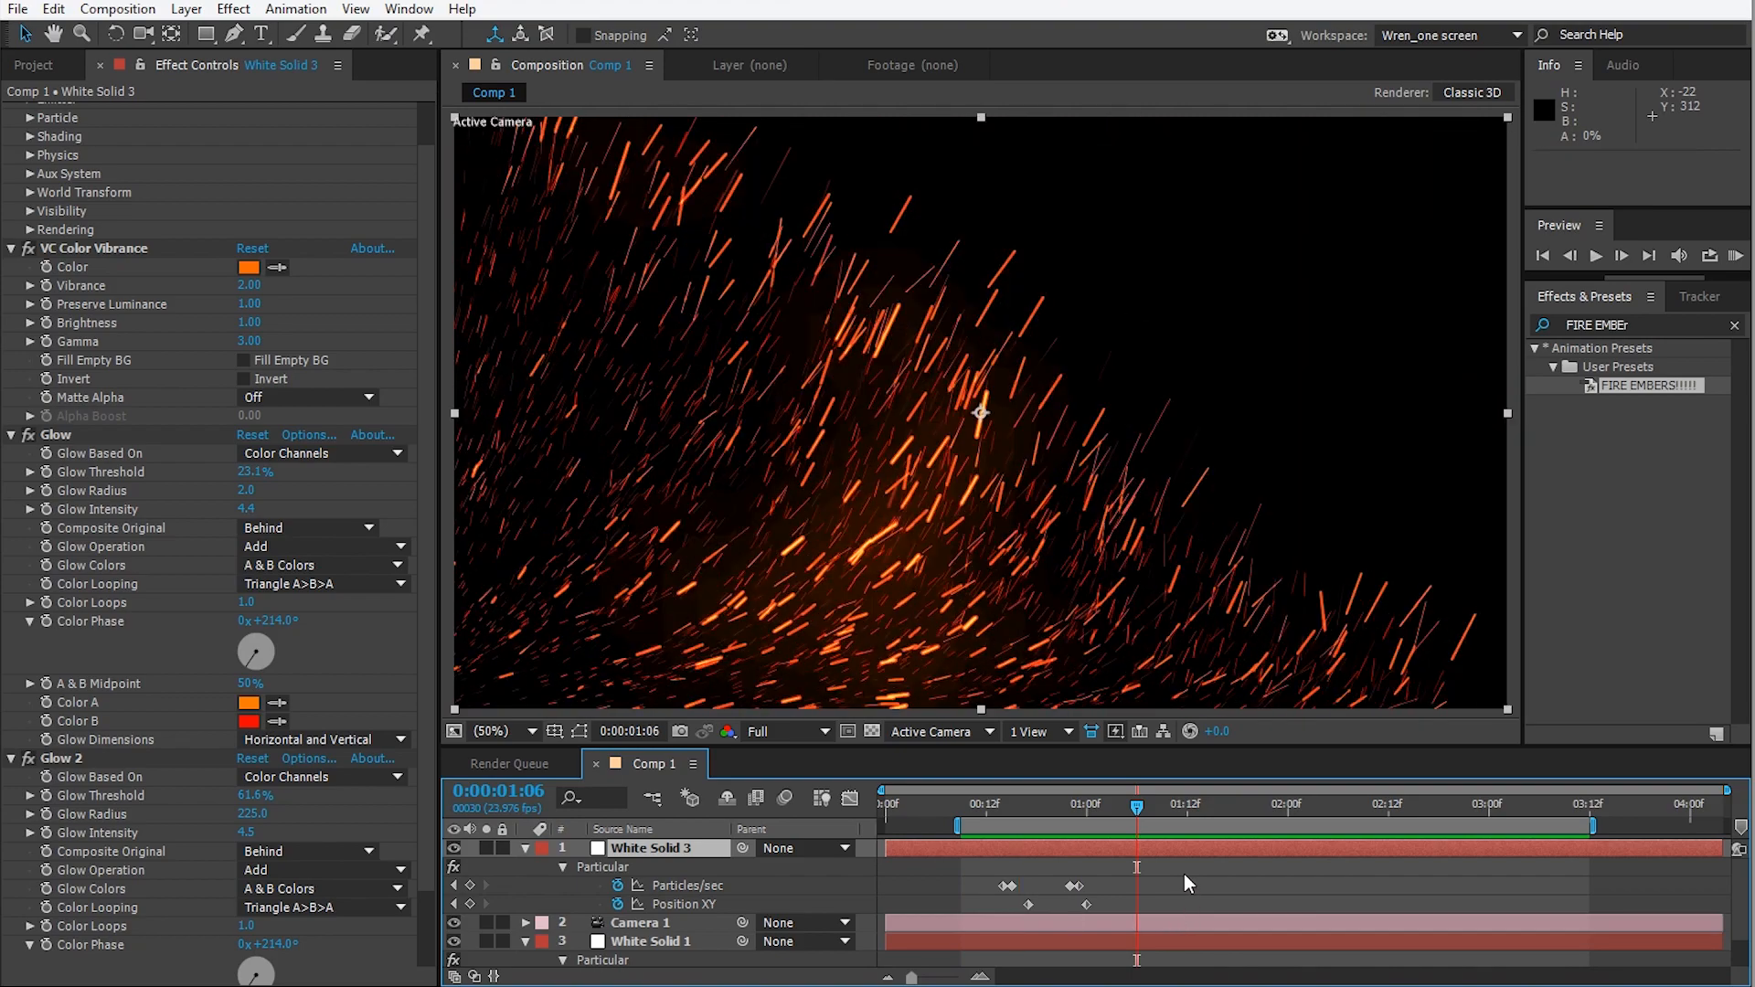
# Shorten the work area to about 0:00:00:19–0:00:03:06 and scrub through the spark sweep.
pyautogui.moveTo(1131, 810); pyautogui.dragTo(1246, 817)
pyautogui.moveTo(1241, 826)
pyautogui.mouseDown()
pyautogui.moveTo(1176, 825)
pyautogui.moveTo(1224, 825)
pyautogui.mouseUp()
pyautogui.moveTo(1016, 812); pyautogui.dragTo(1104, 823)
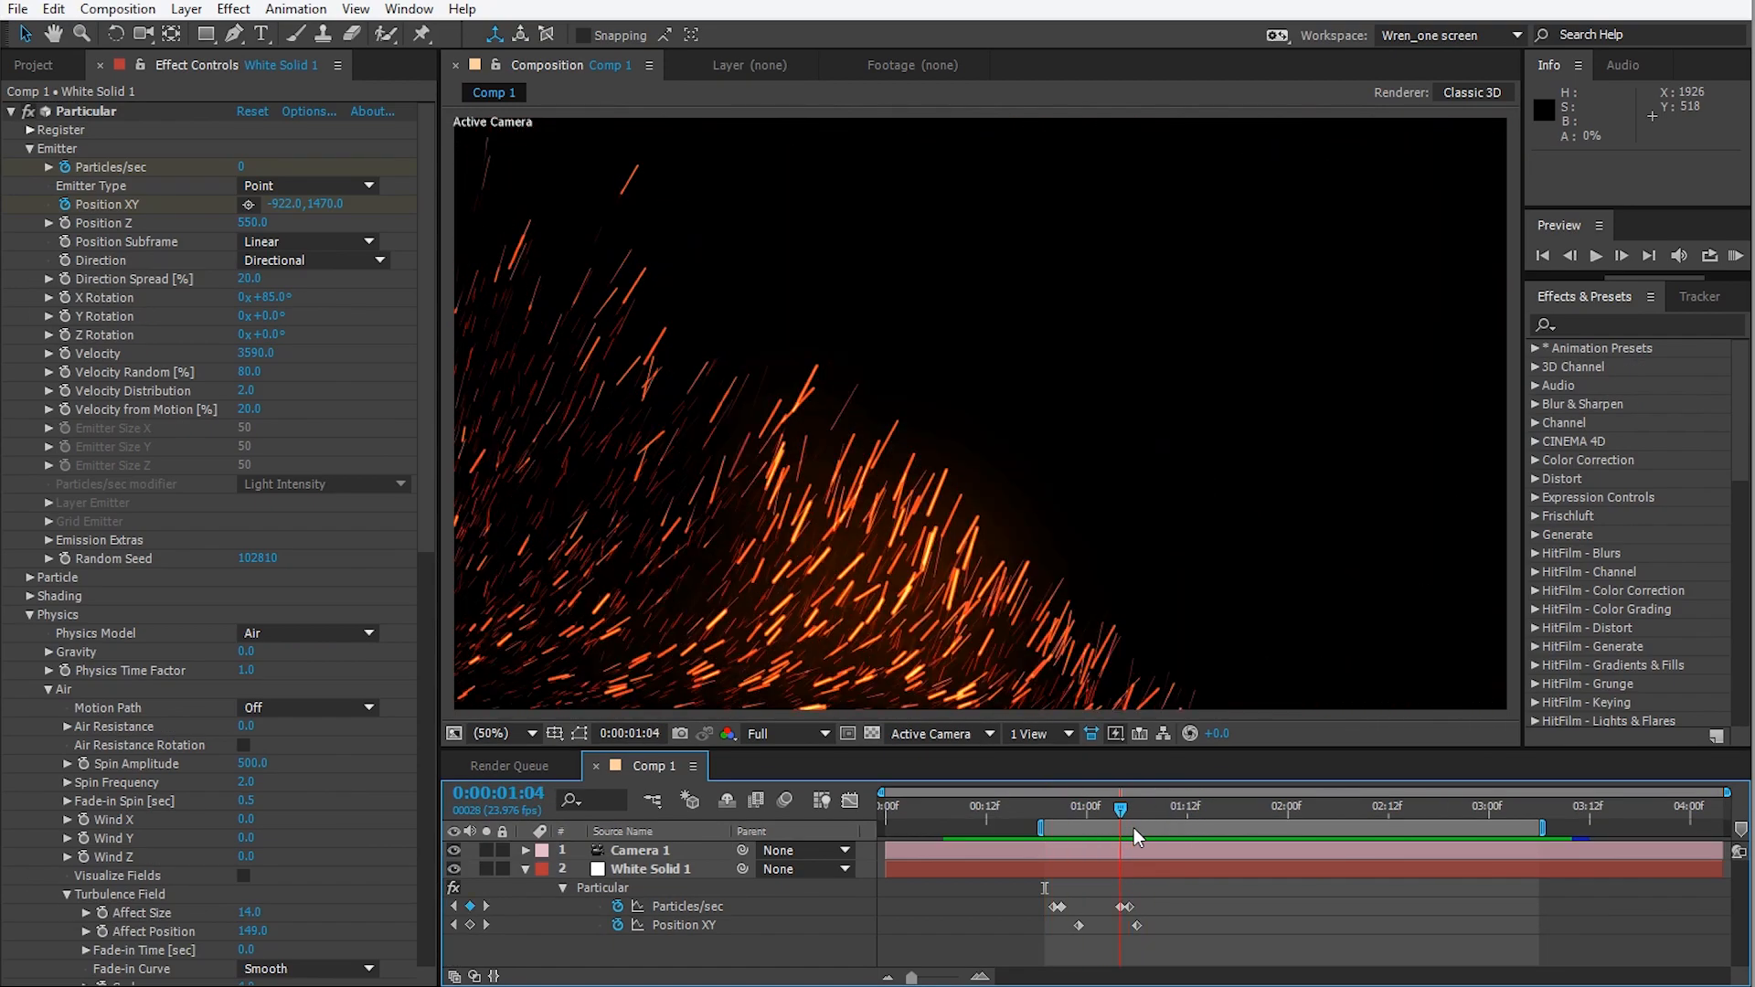
pyautogui.moveTo(1136, 837); pyautogui.dragTo(1174, 816)
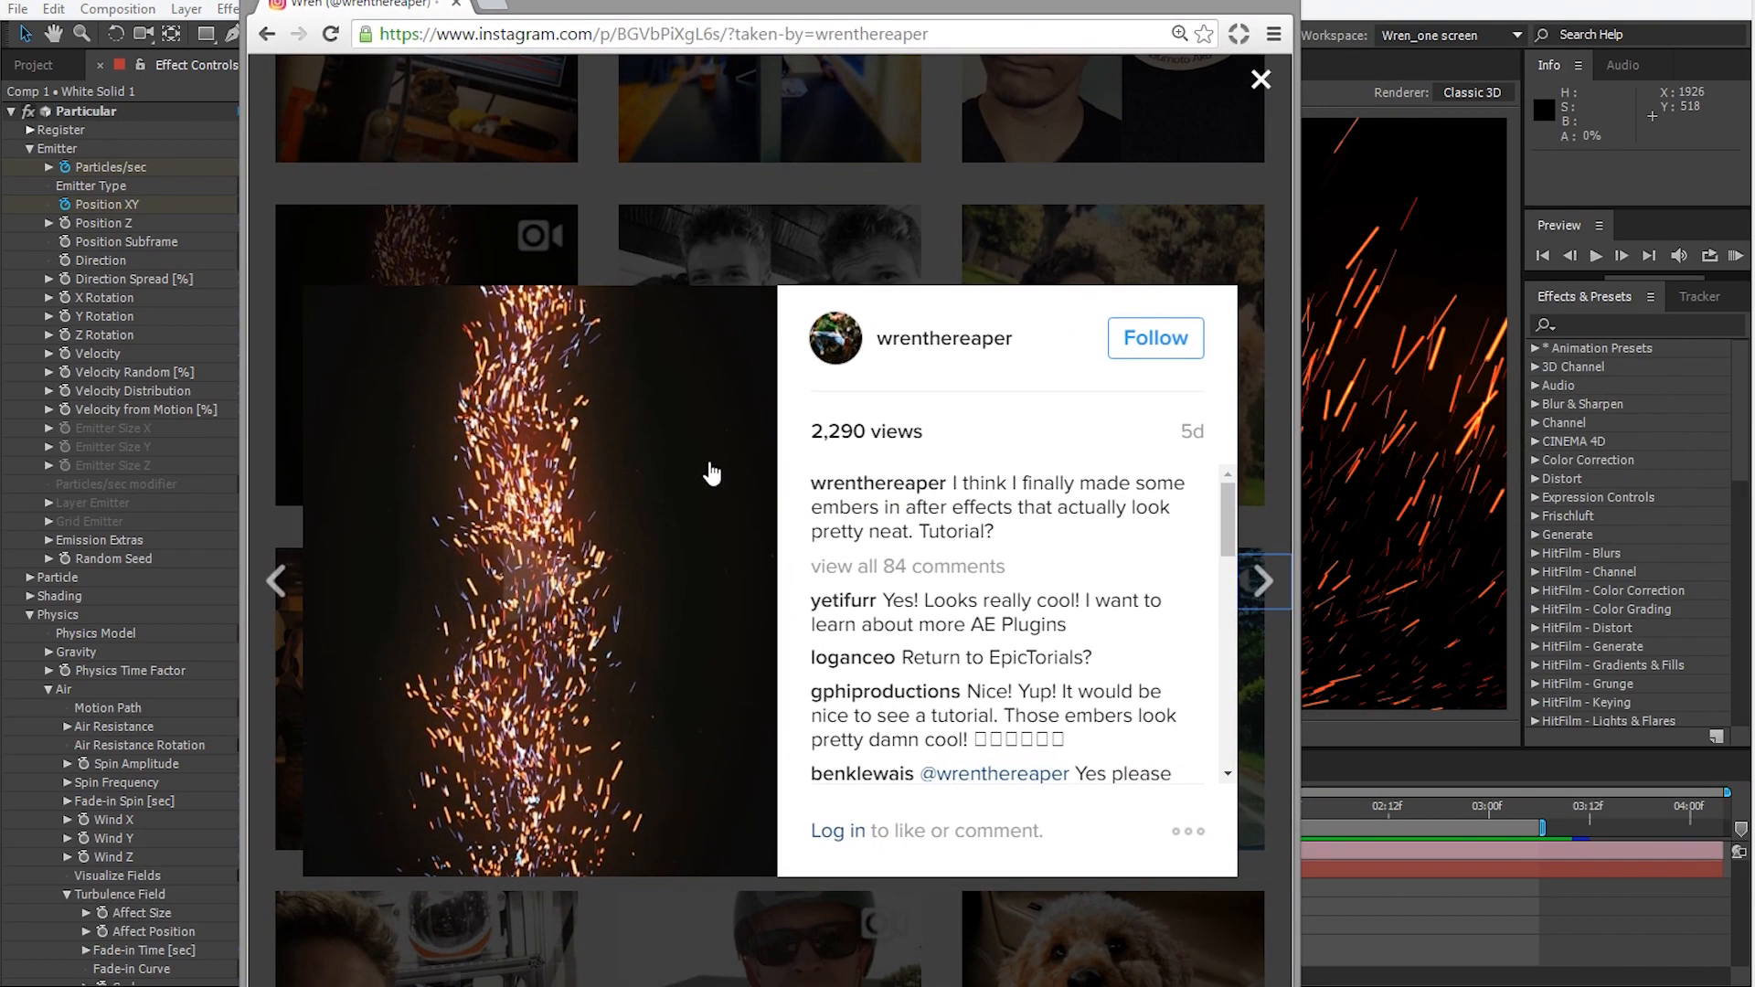
# Play the embers reference clip in the Instagram post in the browser, and move the browser window out of the way.
pyautogui.click(531, 586)
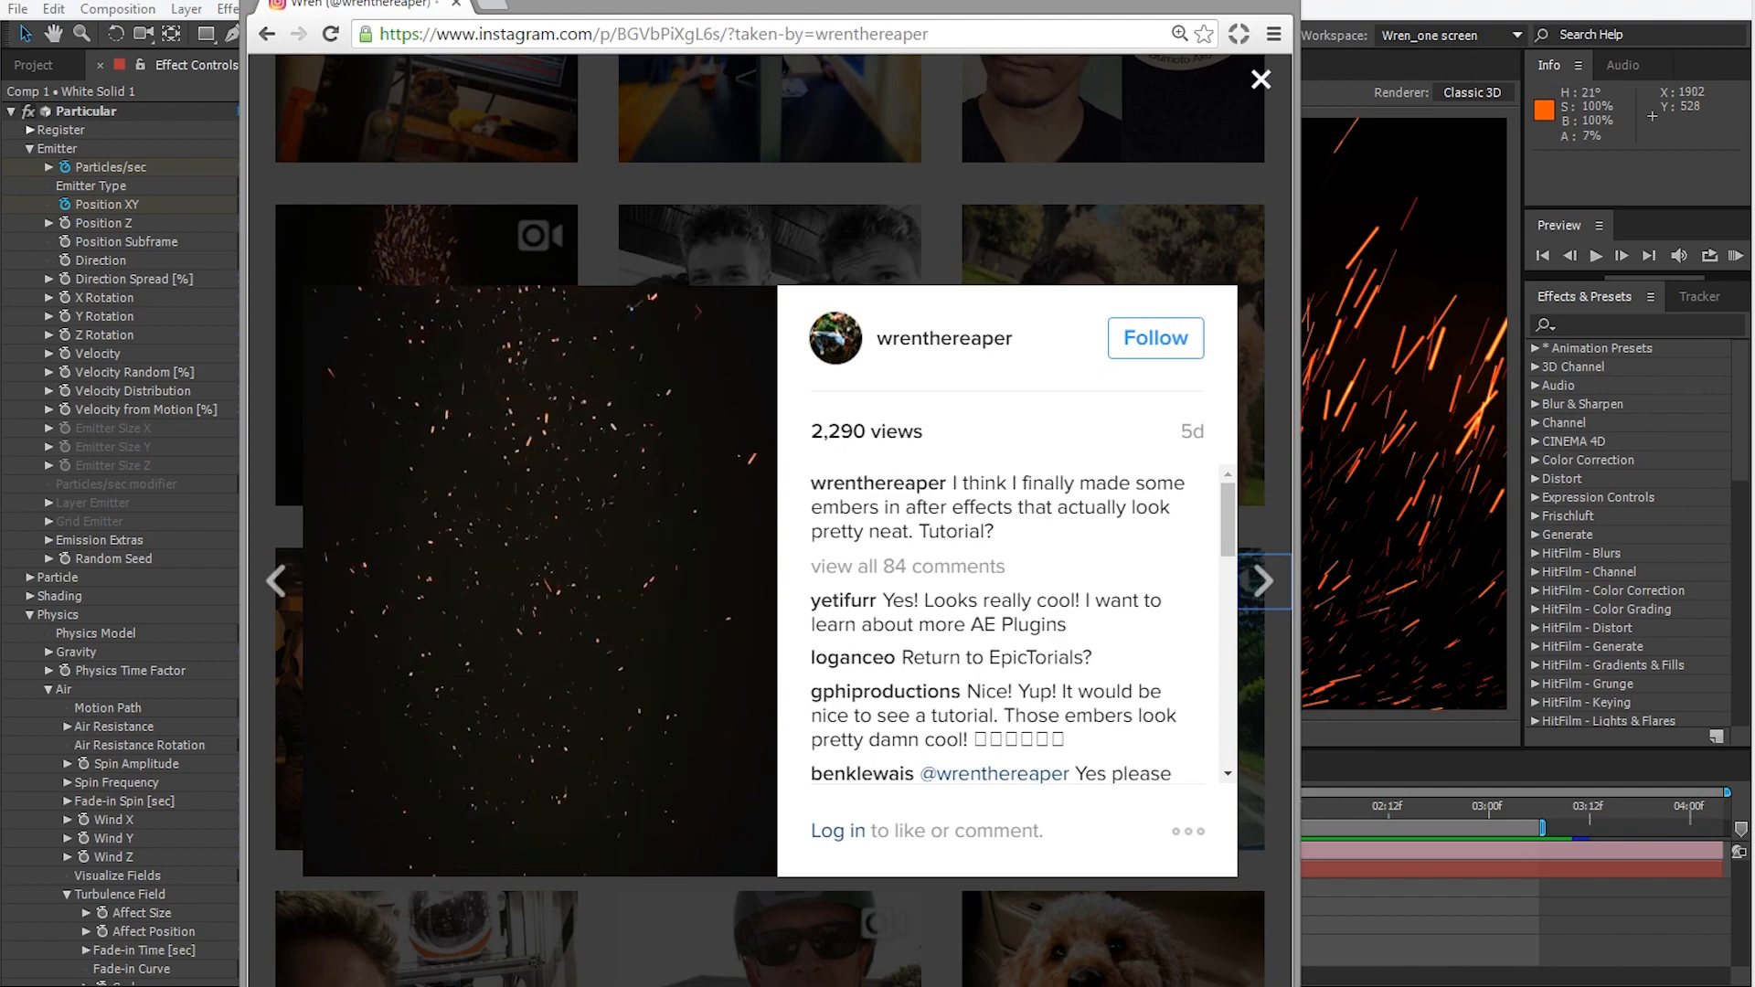
pyautogui.moveTo(875, 4); pyautogui.dragTo(947, 9)
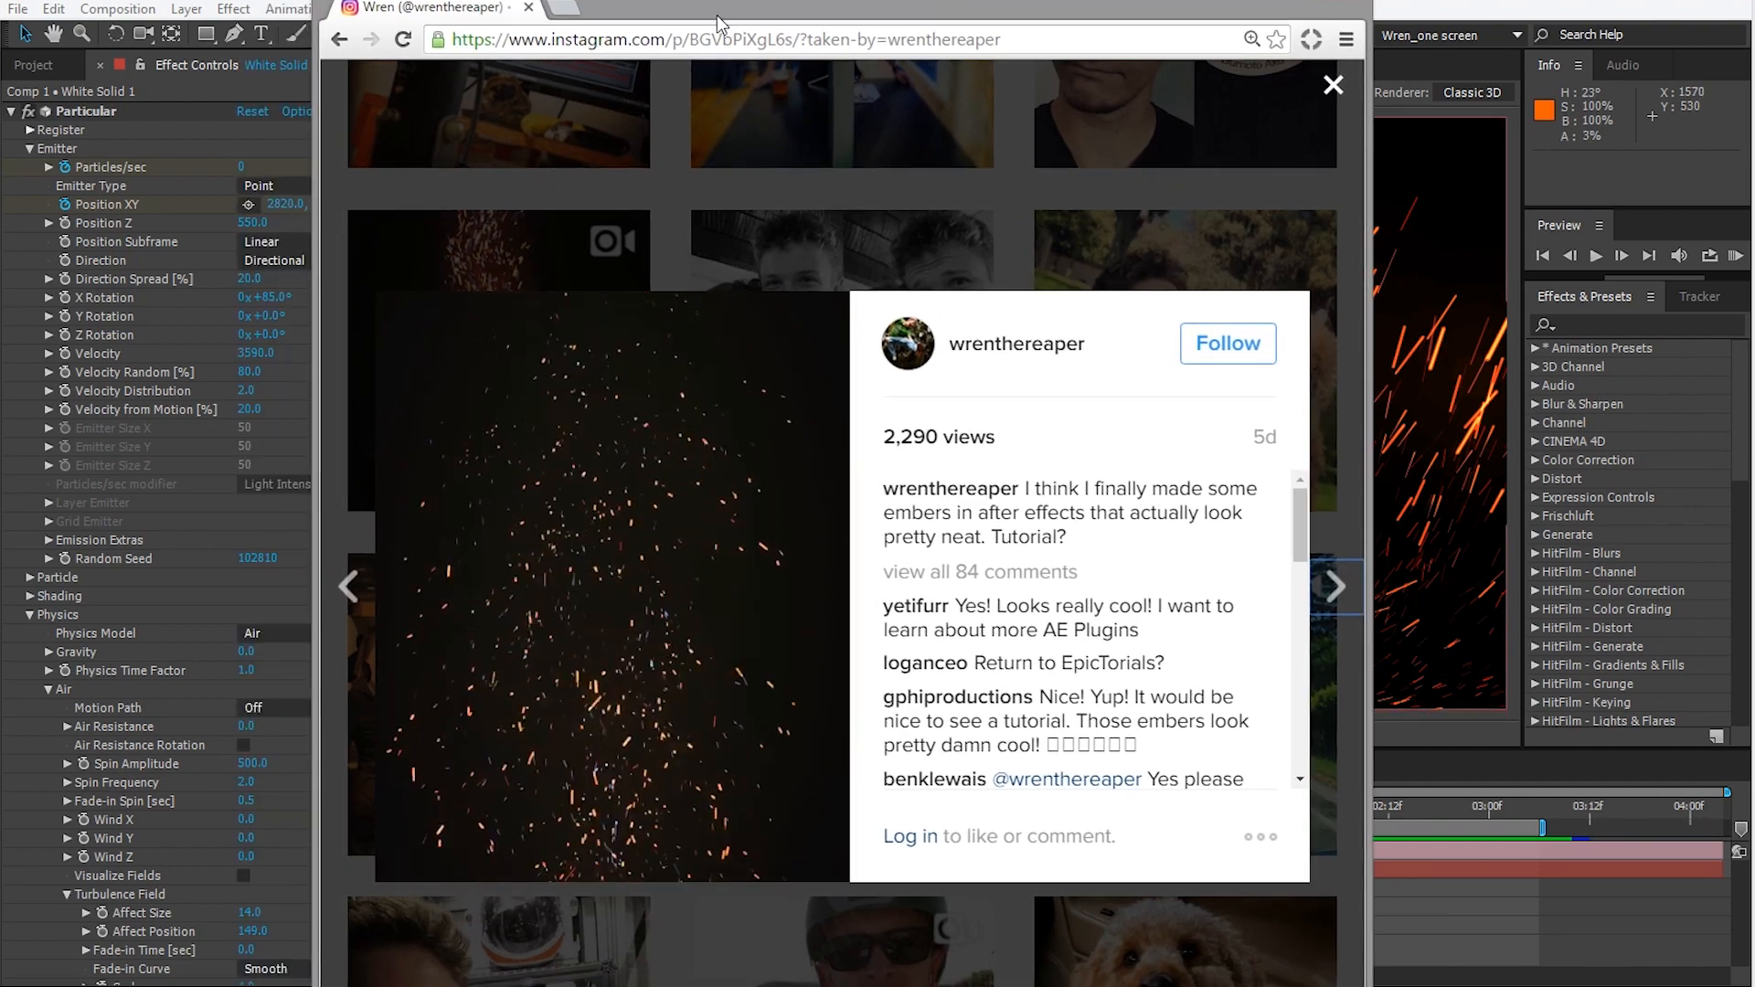
pyautogui.moveTo(720, 12); pyautogui.dragTo(1754, 15)
pyautogui.click(795, 447)
# Shift both Position XY keyframes of White Solid 1 earlier, to about 0:00:00:21 and 0:00:01:04.
pyautogui.moveTo(1133, 812); pyautogui.dragTo(1070, 809)
pyautogui.scroll(-3, 996, 541)
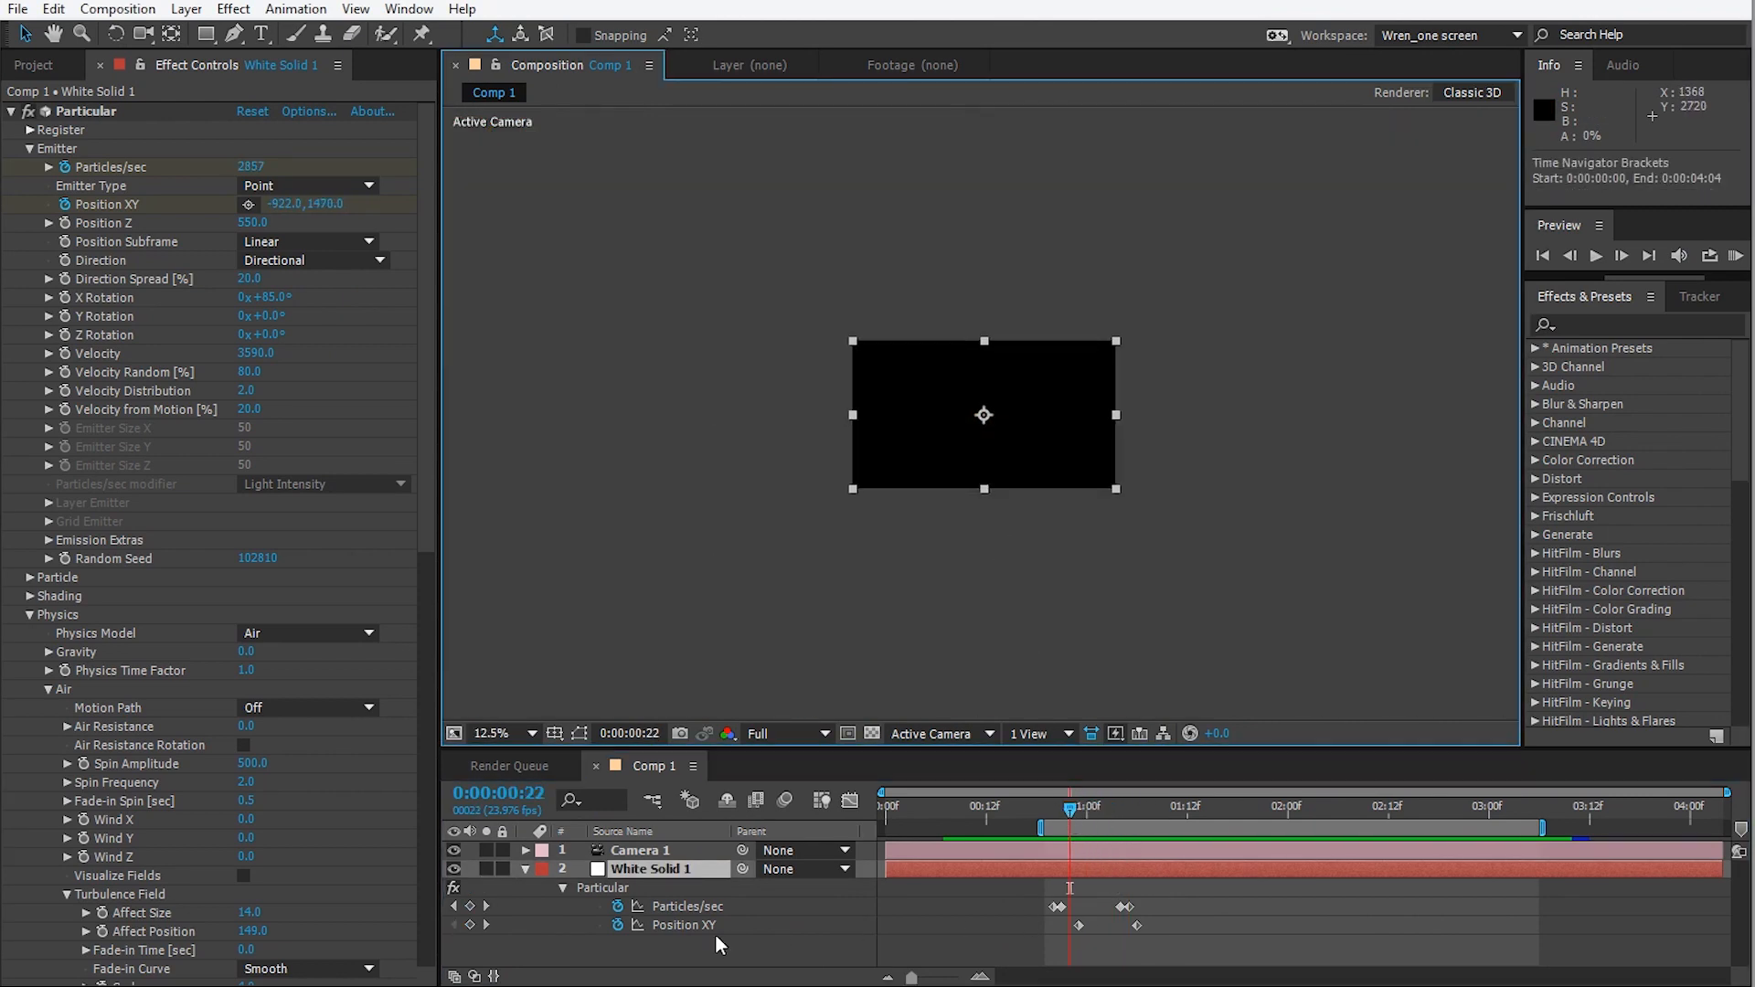
pyautogui.click(678, 925)
pyautogui.moveTo(1080, 927); pyautogui.dragTo(1066, 930)
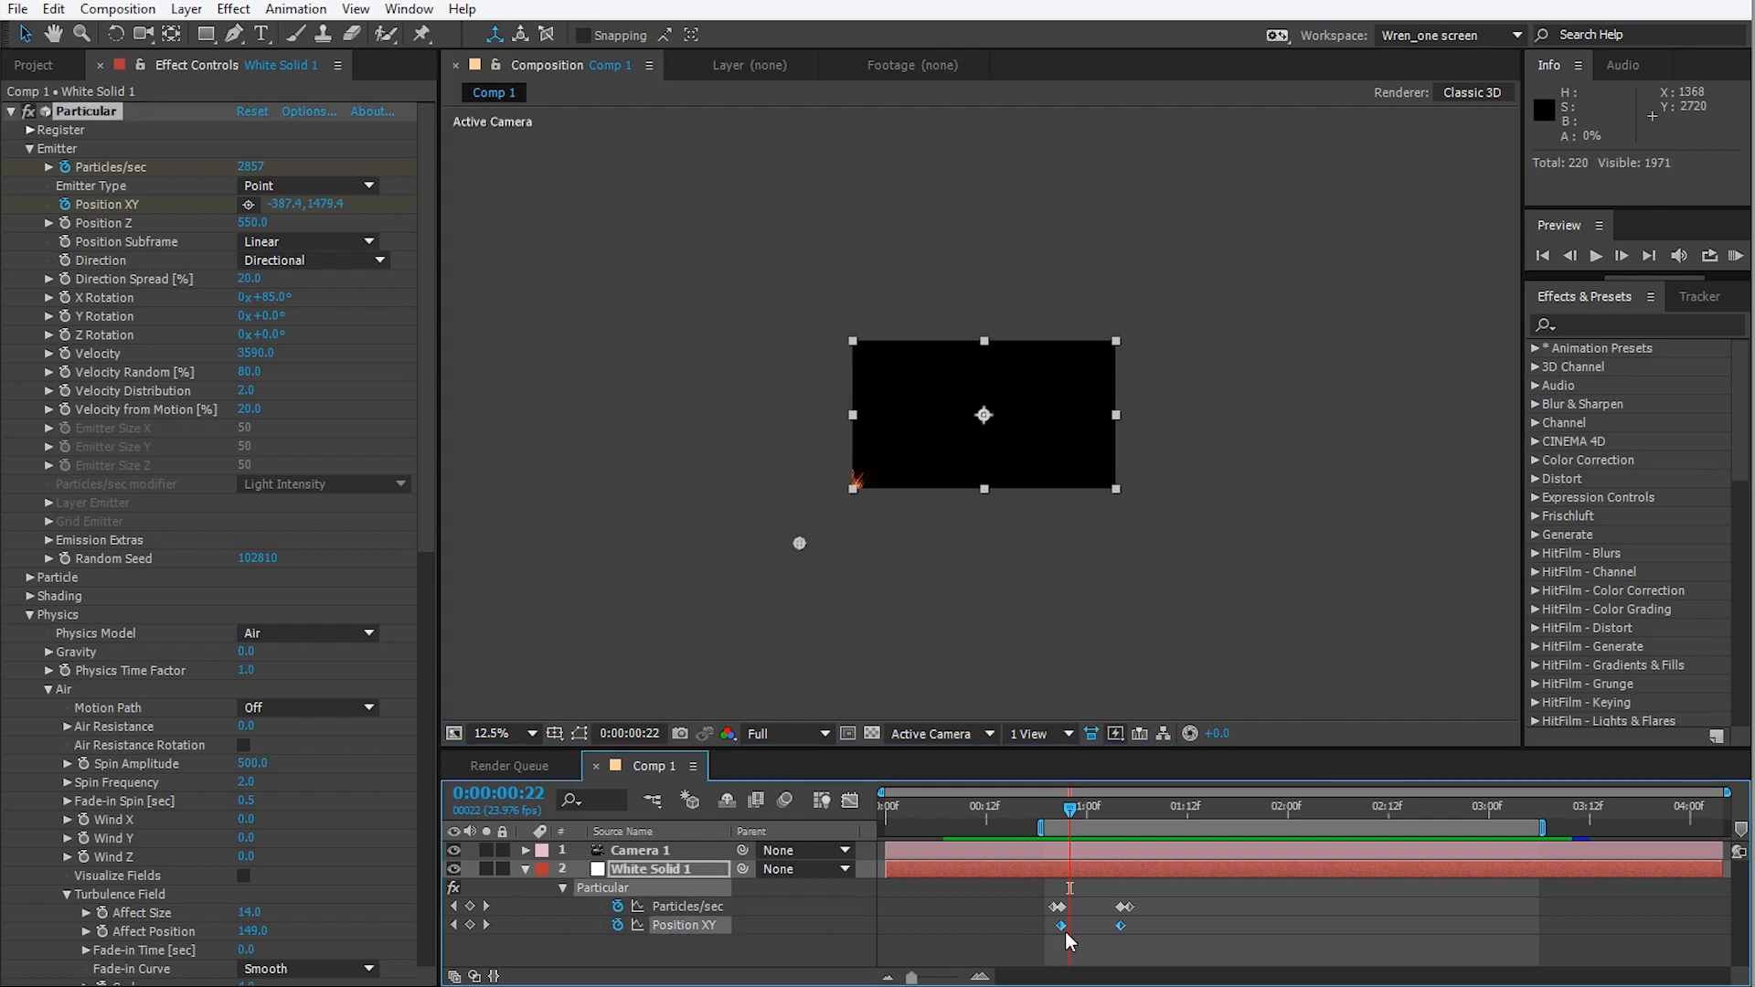
# Place the emitter beyond the frame's left edge at about -1051, 647 and make it the Position XY keyframe at 0:00:00:21.
pyautogui.click(1057, 920)
pyautogui.click(1061, 925)
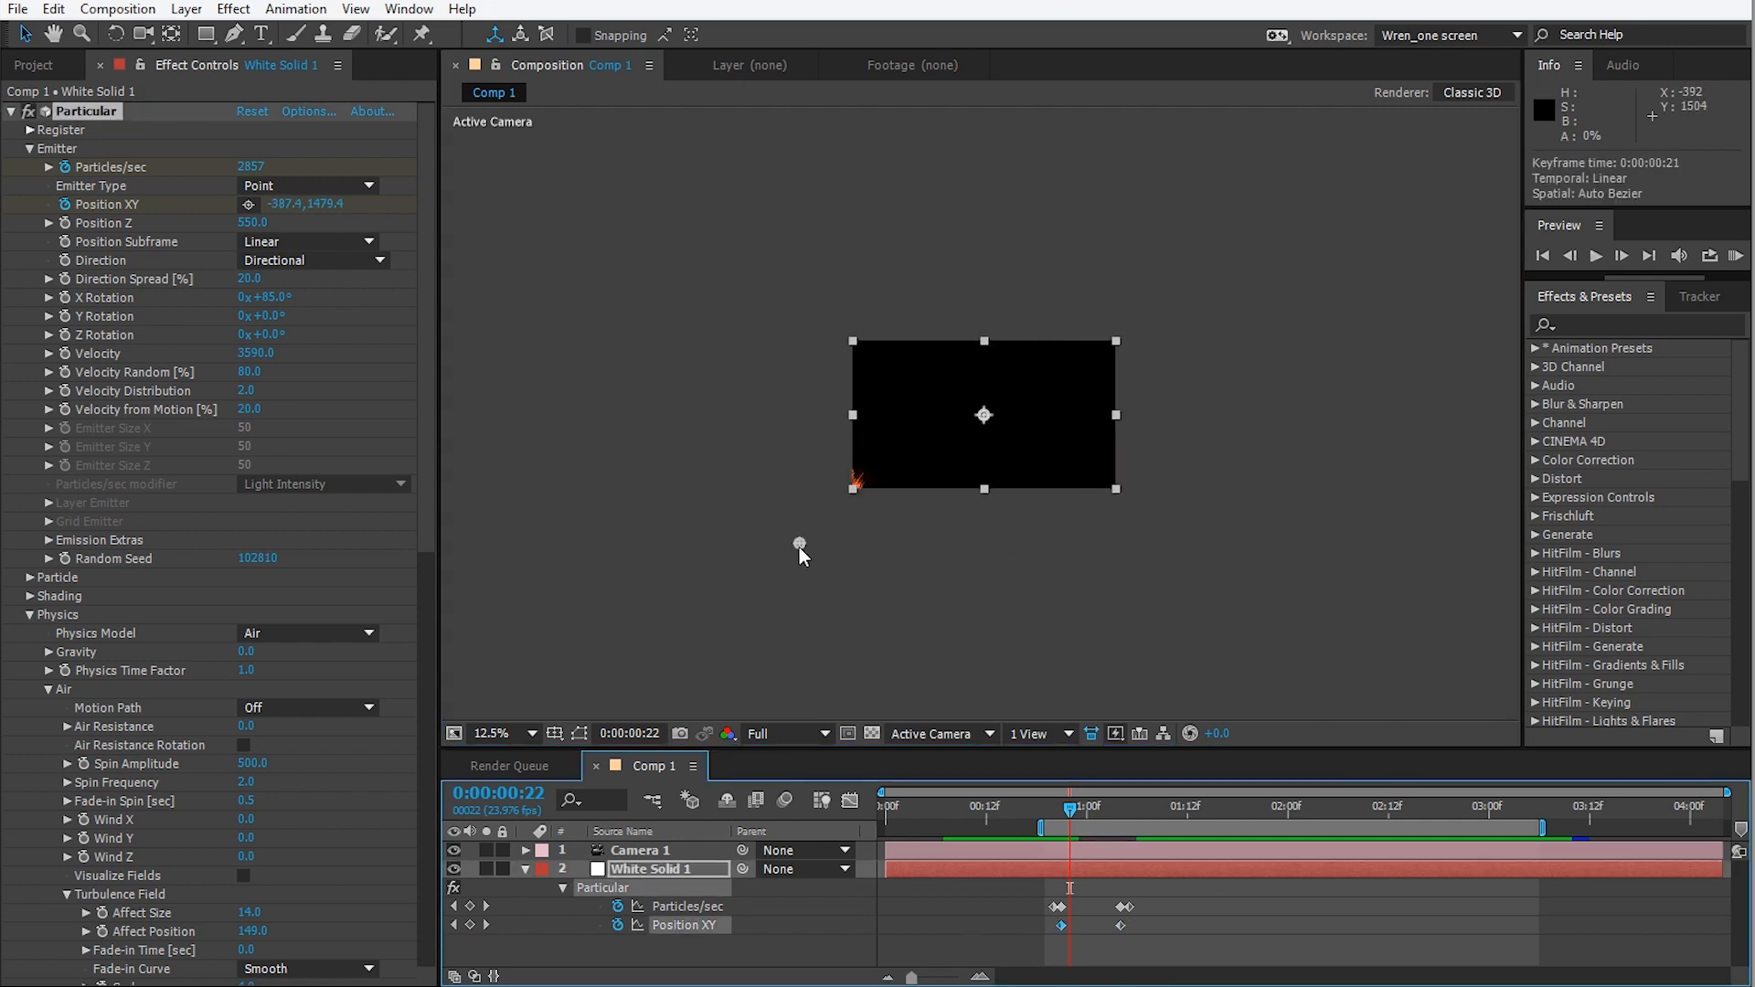
pyautogui.moveTo(696, 418); pyautogui.dragTo(709, 431)
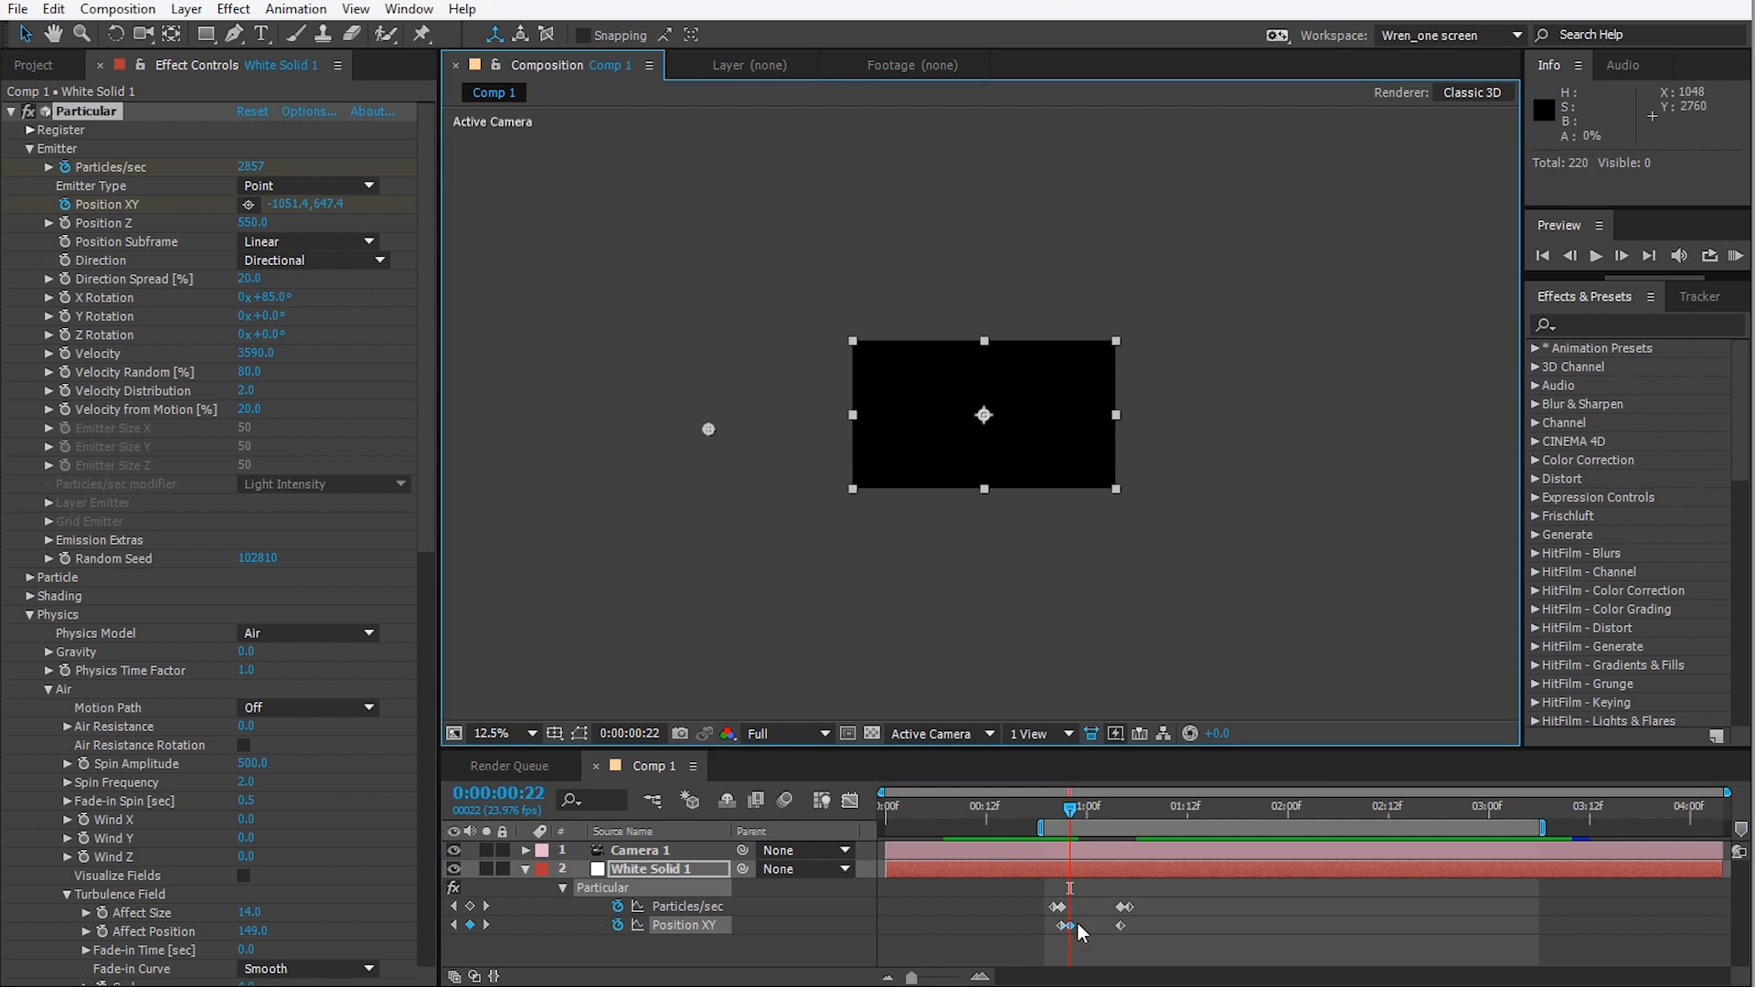
pyautogui.moveTo(1071, 925); pyautogui.dragTo(1064, 929)
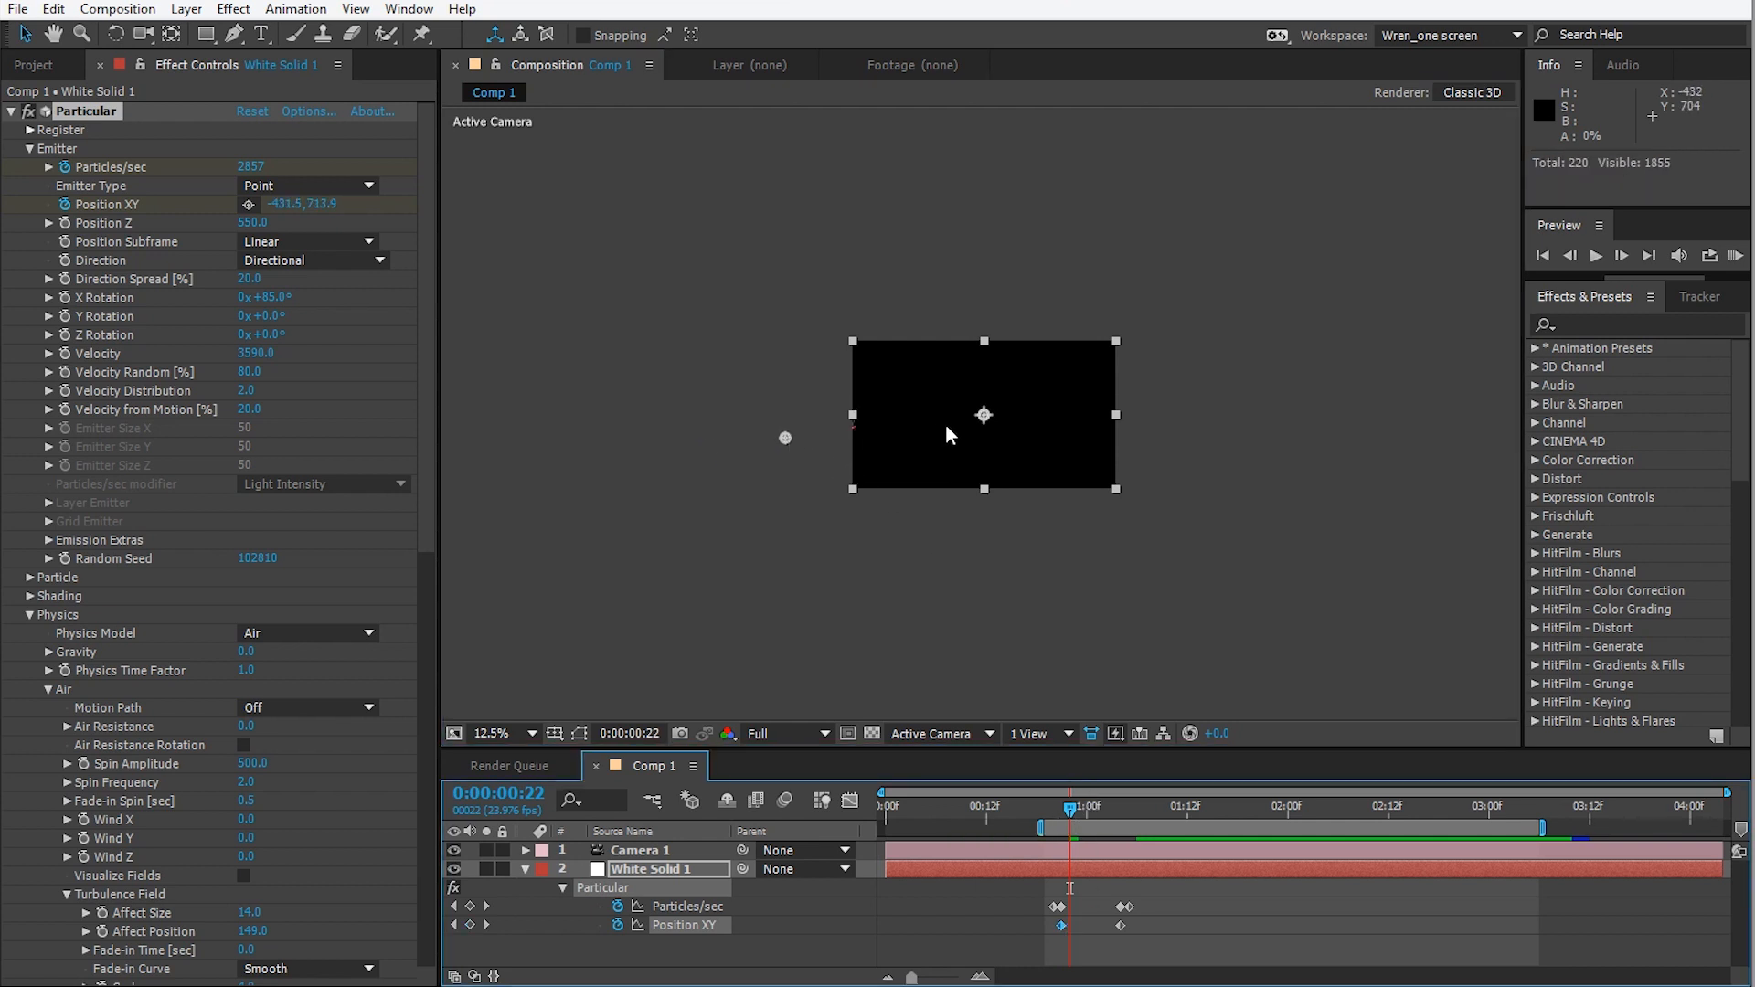
# Place the emitter beyond the frame's right edge as the Position XY keyframe at 0:00:01:04, and scrub to 0:00:01:01 to check the sweep.
pyautogui.moveTo(1249, 421); pyautogui.dragTo(1378, 417)
pyautogui.moveTo(1071, 926); pyautogui.dragTo(1120, 929)
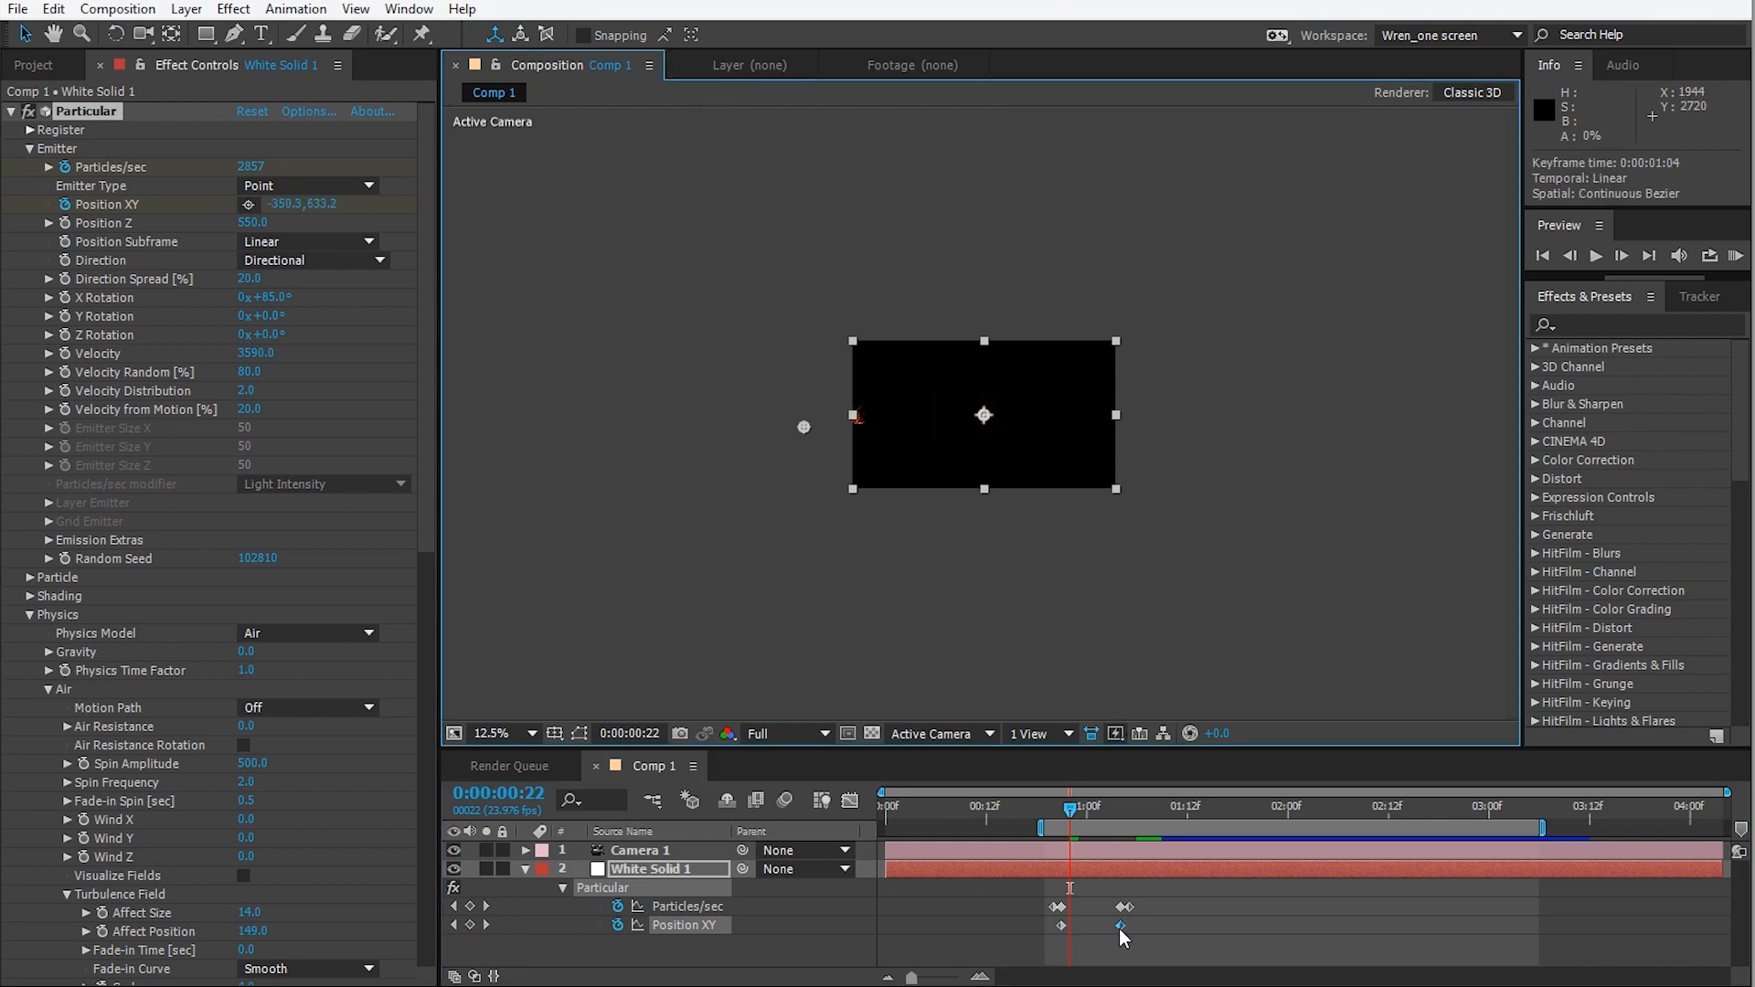
pyautogui.moveTo(1069, 812); pyautogui.dragTo(1107, 832)
pyautogui.scroll(3, 1009, 468)
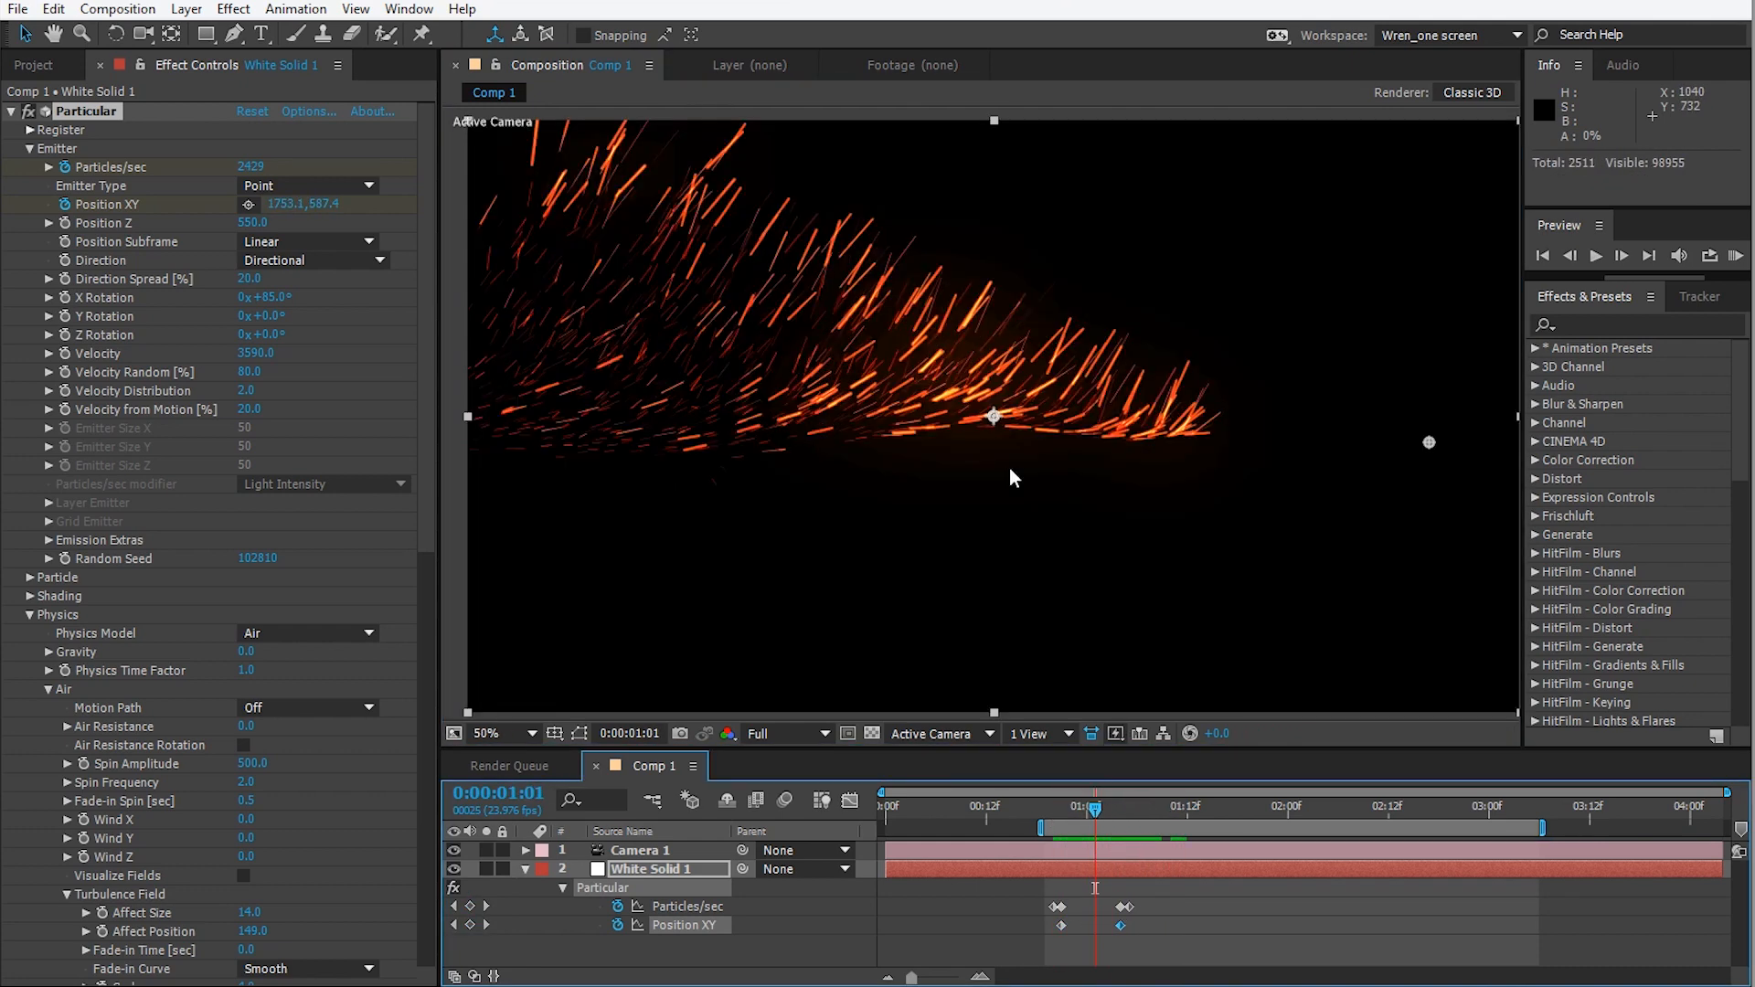
pyautogui.moveTo(1009, 468)
pyautogui.mouseDown()
pyautogui.moveTo(1018, 446)
pyautogui.moveTo(992, 462)
pyautogui.mouseUp()
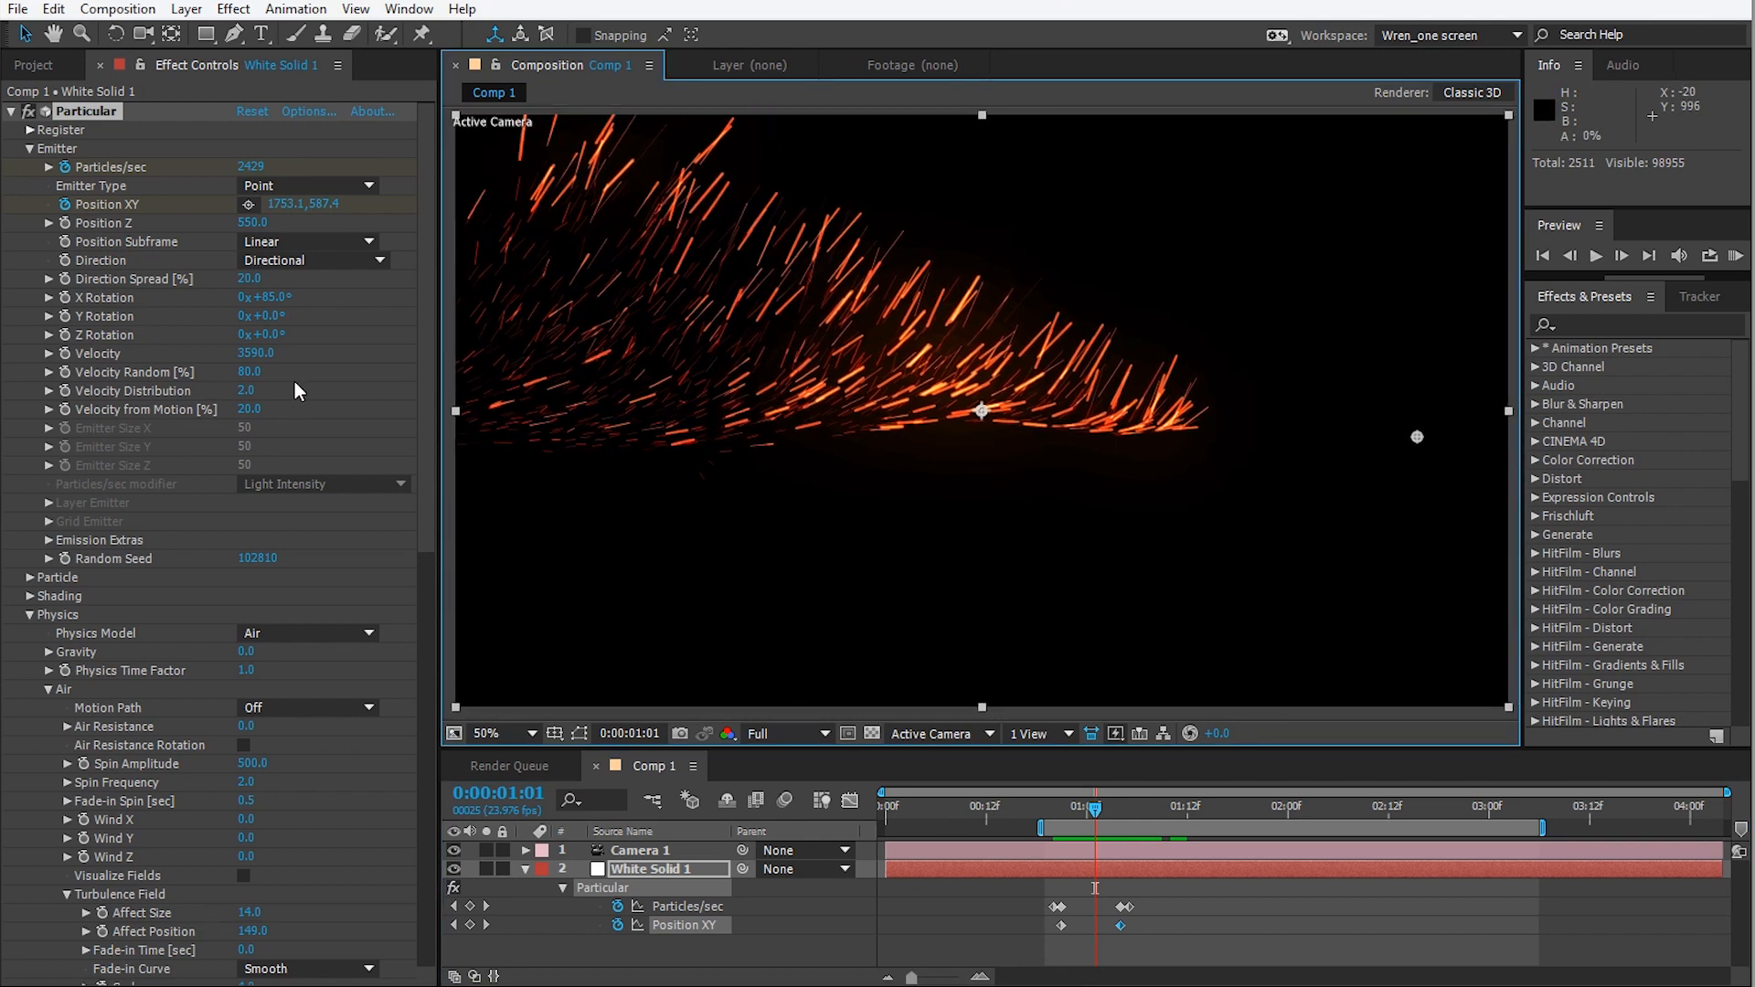
# Set the emitter's Direction to Uniform, move the closing Particles/sec and Position XY keyframes to start at about 0:00:01:06, and preview.
pyautogui.click(300, 266)
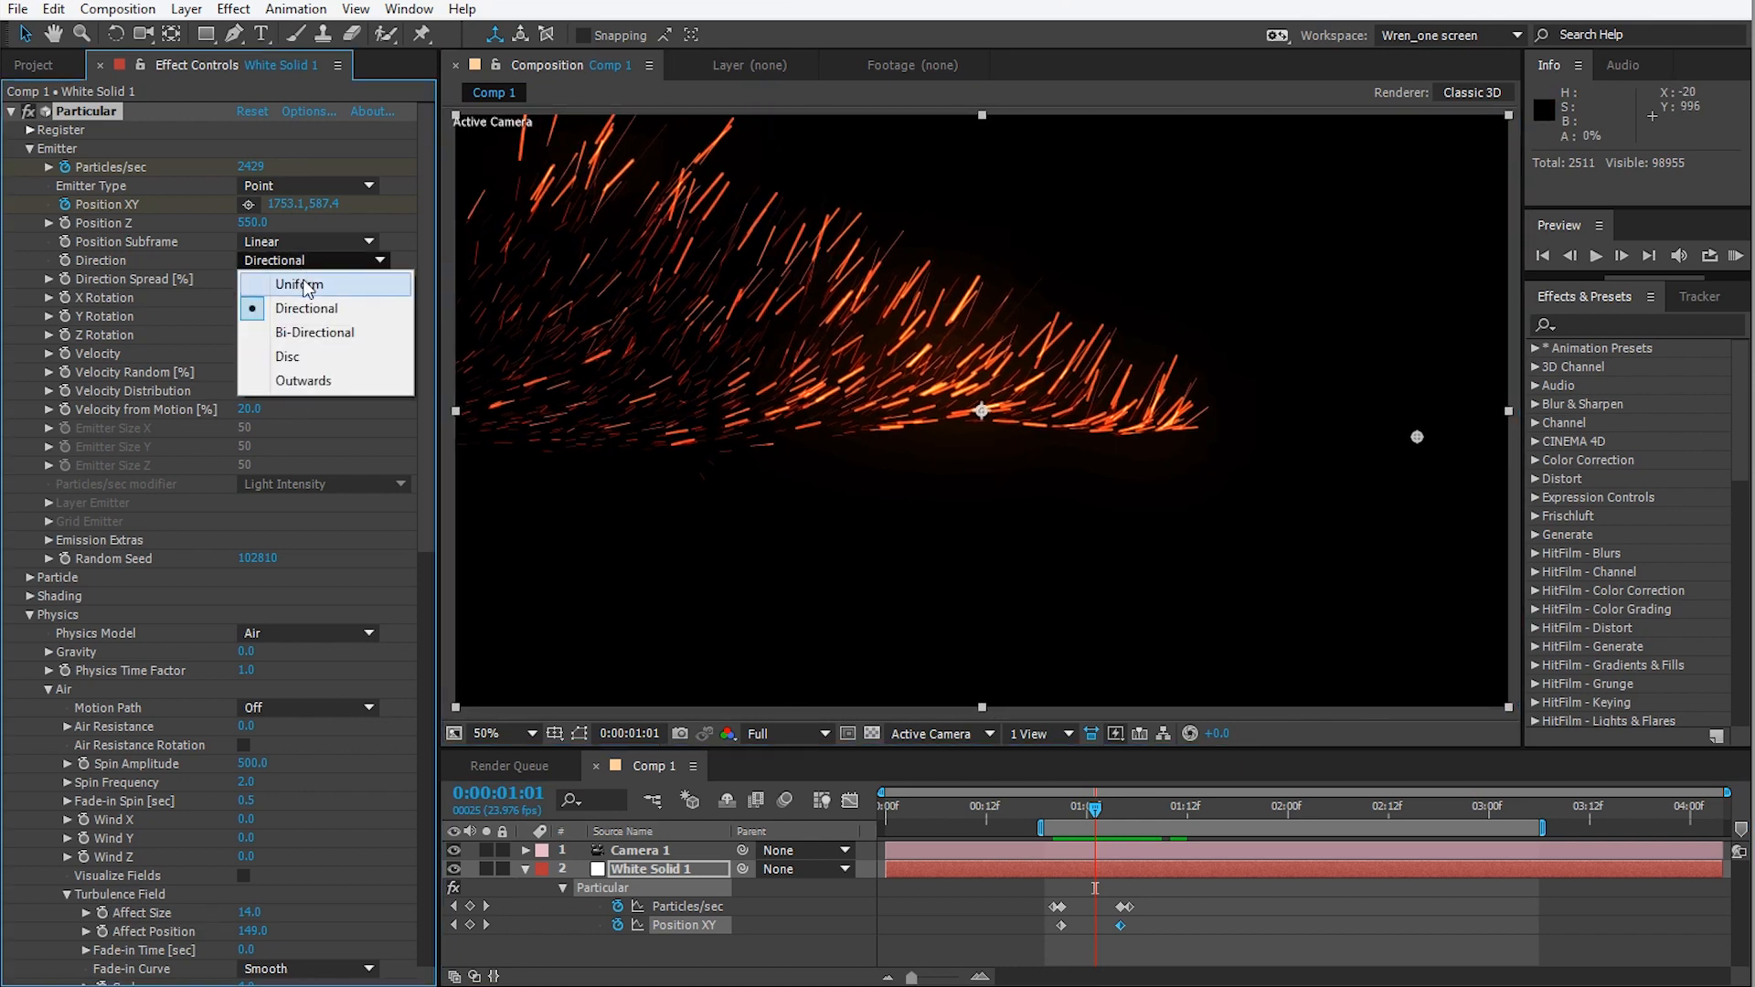
pyautogui.click(300, 278)
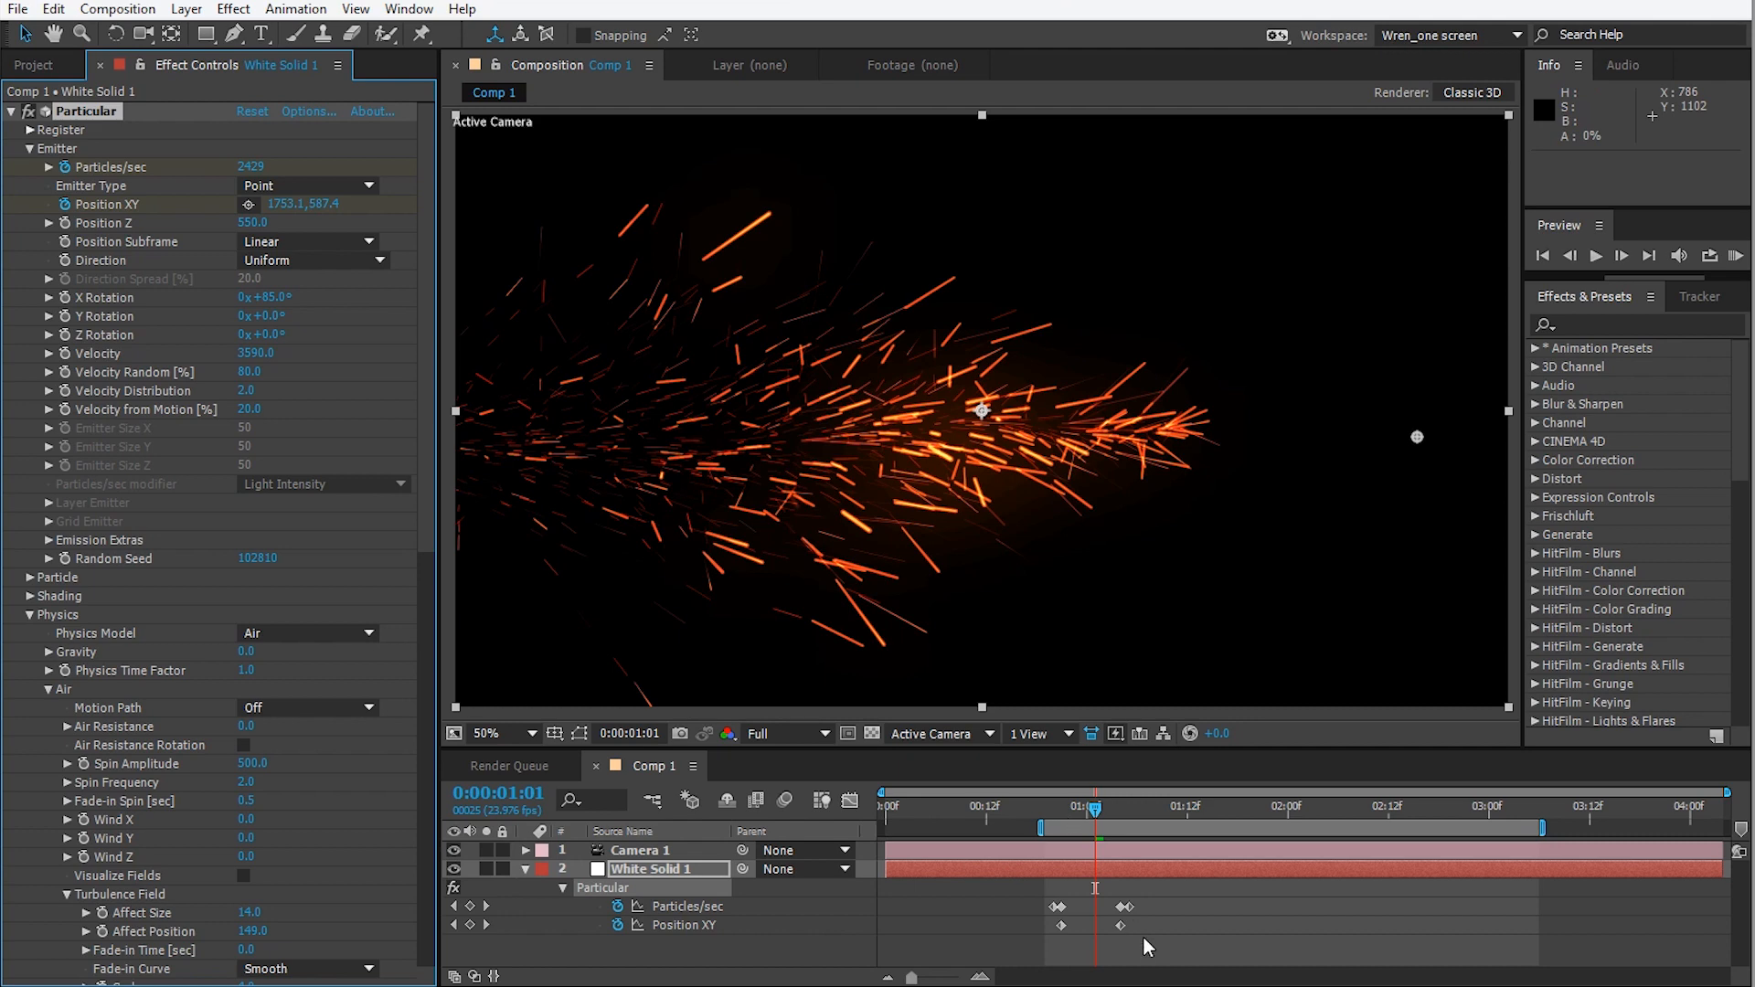
pyautogui.moveTo(1144, 938)
pyautogui.mouseDown()
pyautogui.moveTo(1108, 902)
pyautogui.moveTo(1138, 908)
pyautogui.mouseUp()
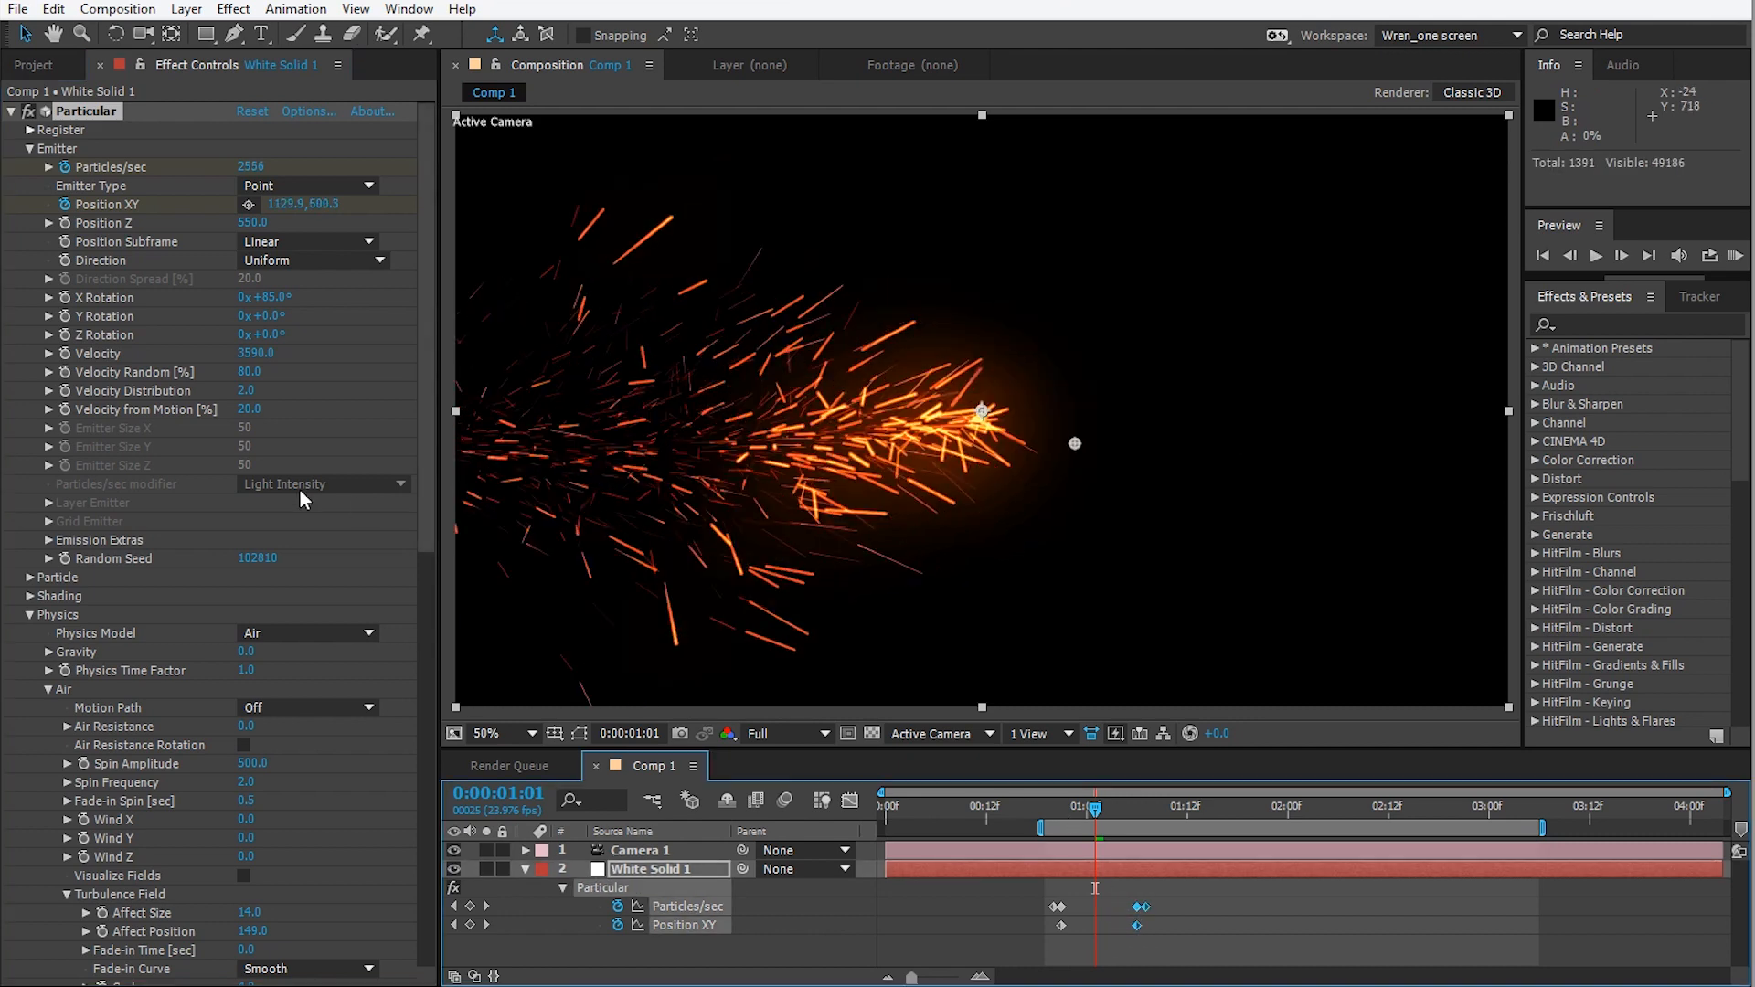
pyautogui.press('space')
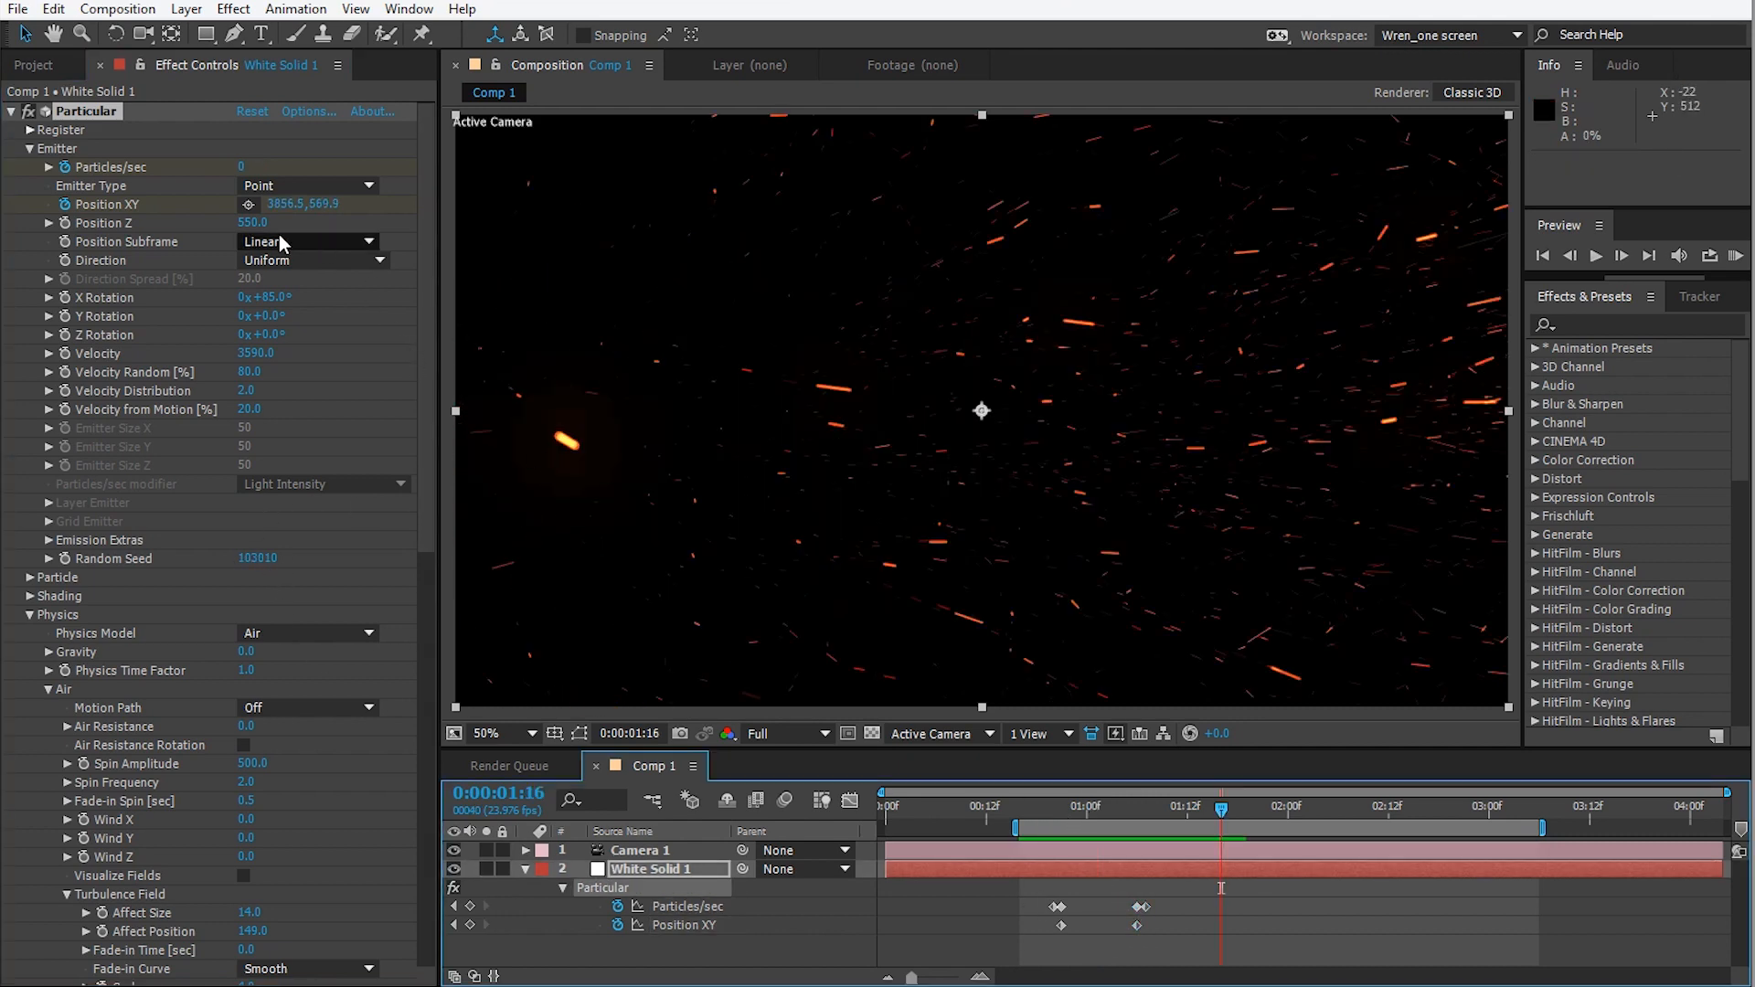
# Raise the emitter's Position Z, set its Velocity to 1180 and Random Seed to 102730, and preview the sparks.
pyautogui.moveTo(252, 224); pyautogui.dragTo(330, 252)
pyautogui.scroll(-3, 338, 263)
pyautogui.press('space')
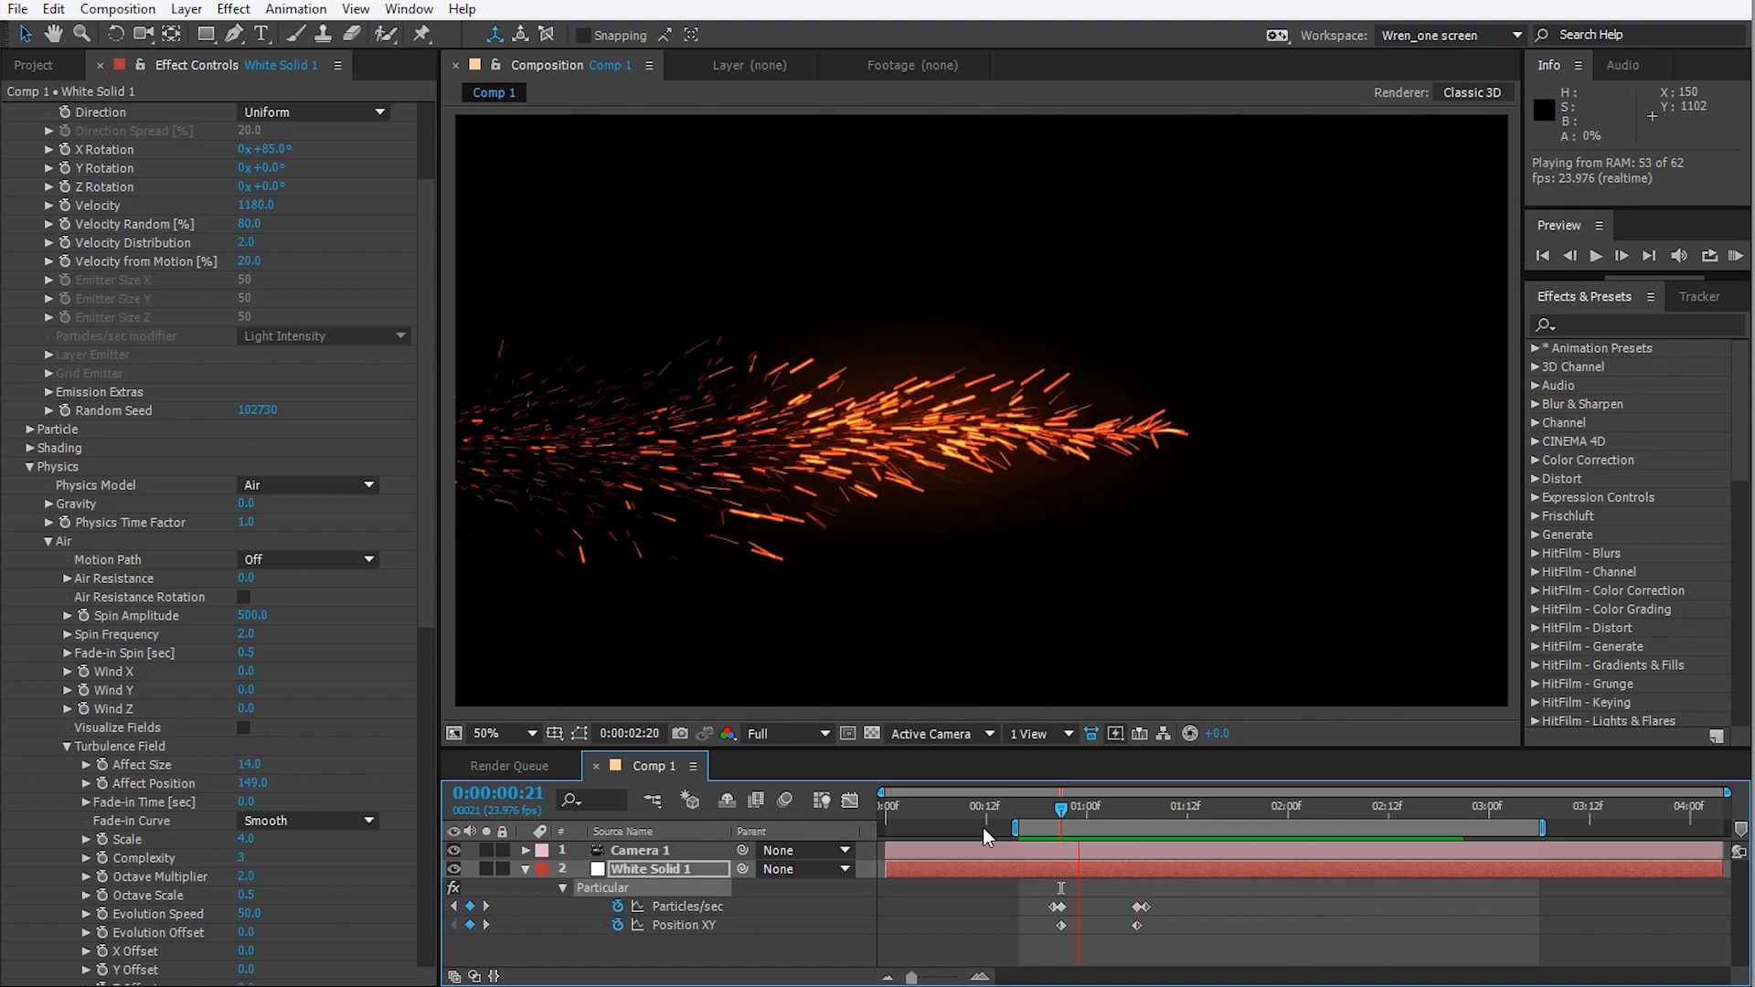
# Stop the preview, switch to the browser and play the reference embers video on Instagram.
pyautogui.press('space')
pyautogui.hotkey('alt', 'Tab')
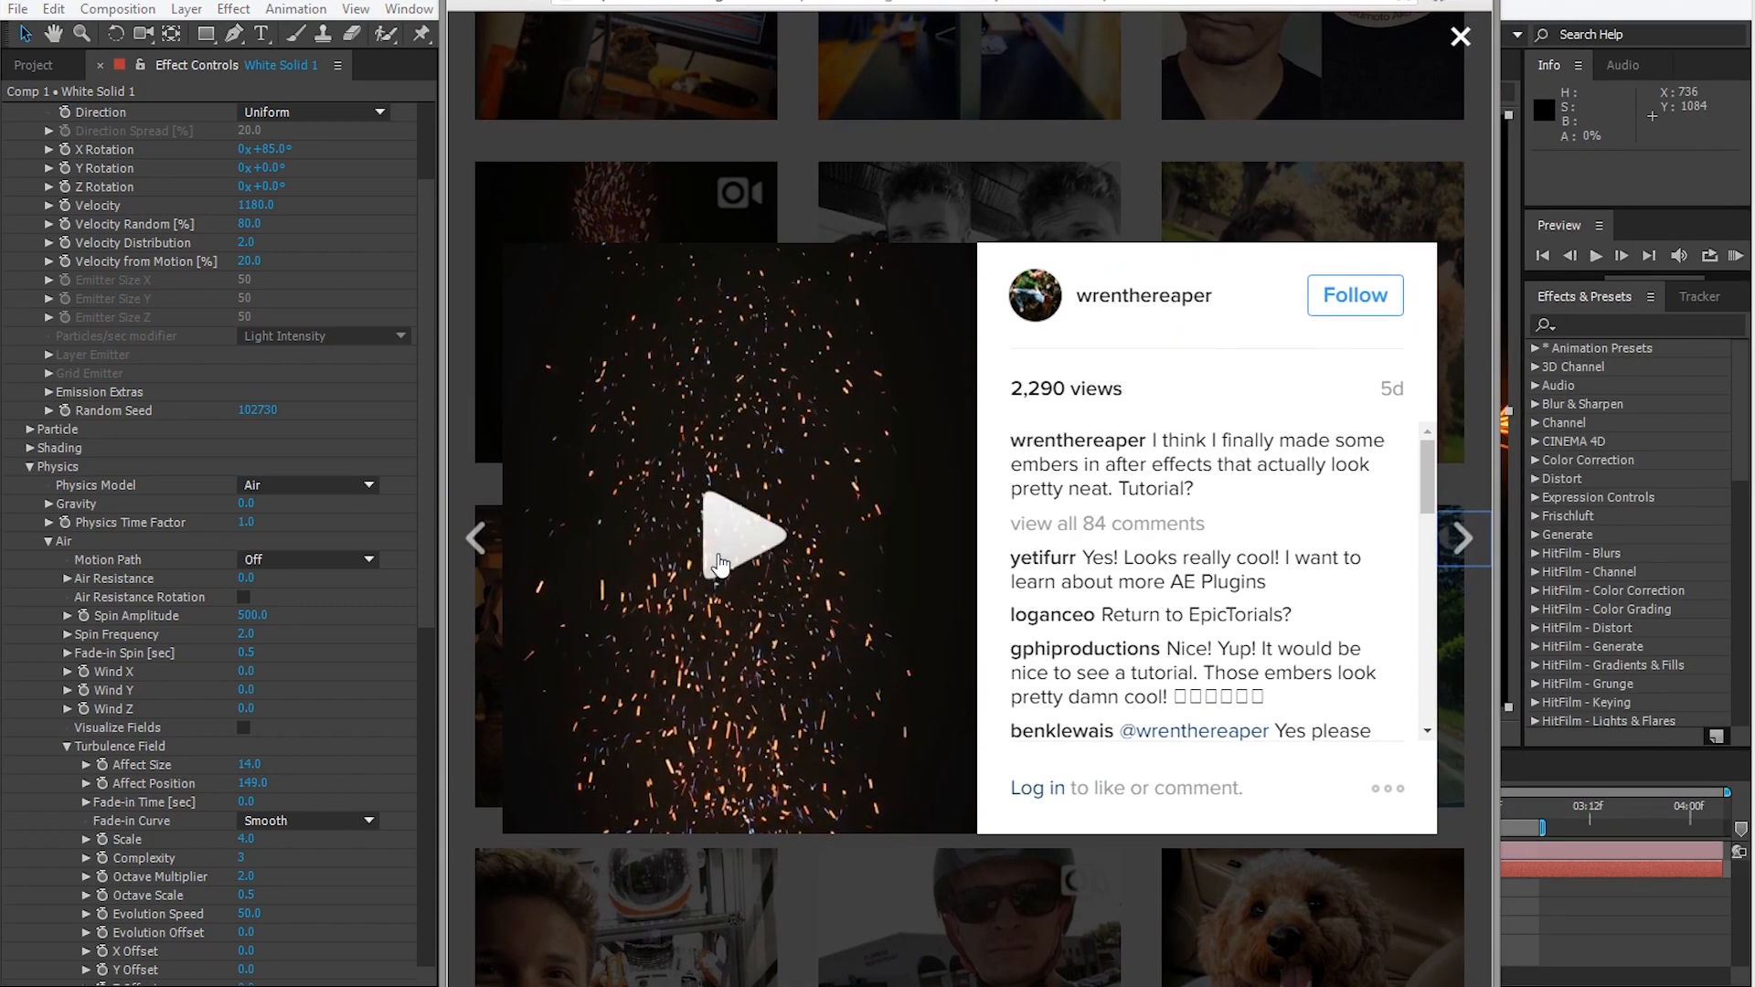
pyautogui.click(742, 660)
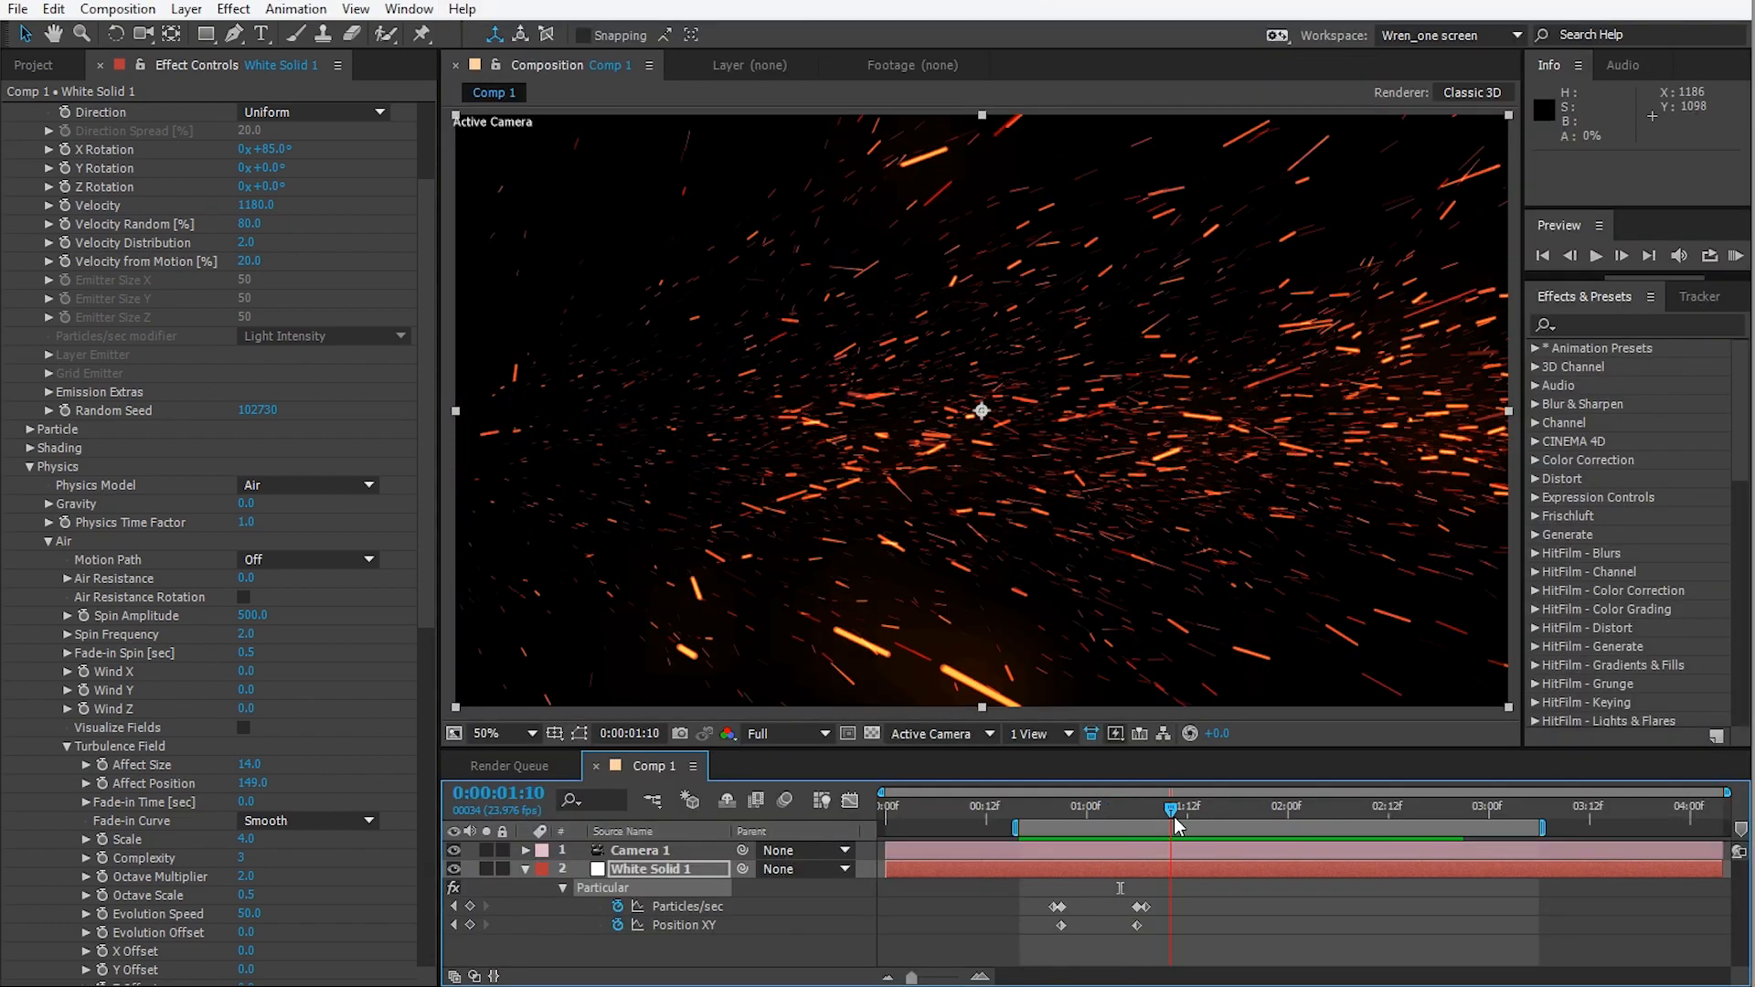
# Duplicate the spark layer at 0:00:01:03, hide the original, and set the copy's VC Color Vibrance color to blue 002AFF.
pyautogui.moveTo(1174, 819); pyautogui.dragTo(1111, 855)
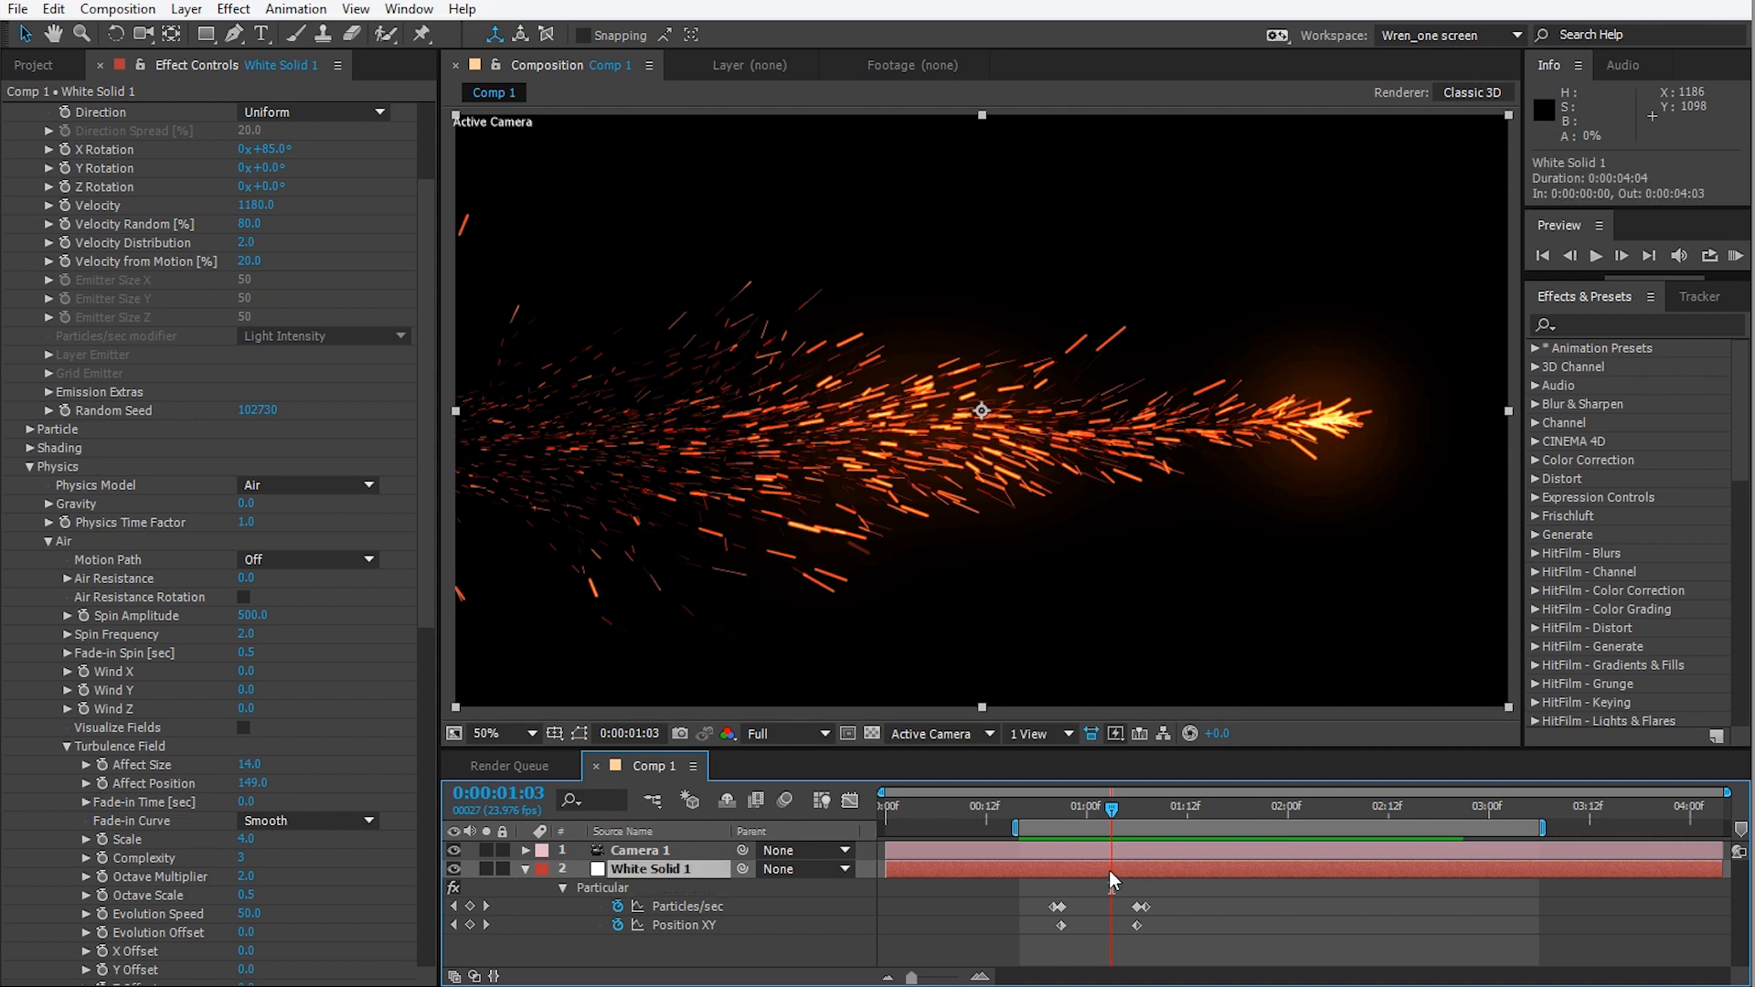
pyautogui.hotkey('ctrl', 'd')
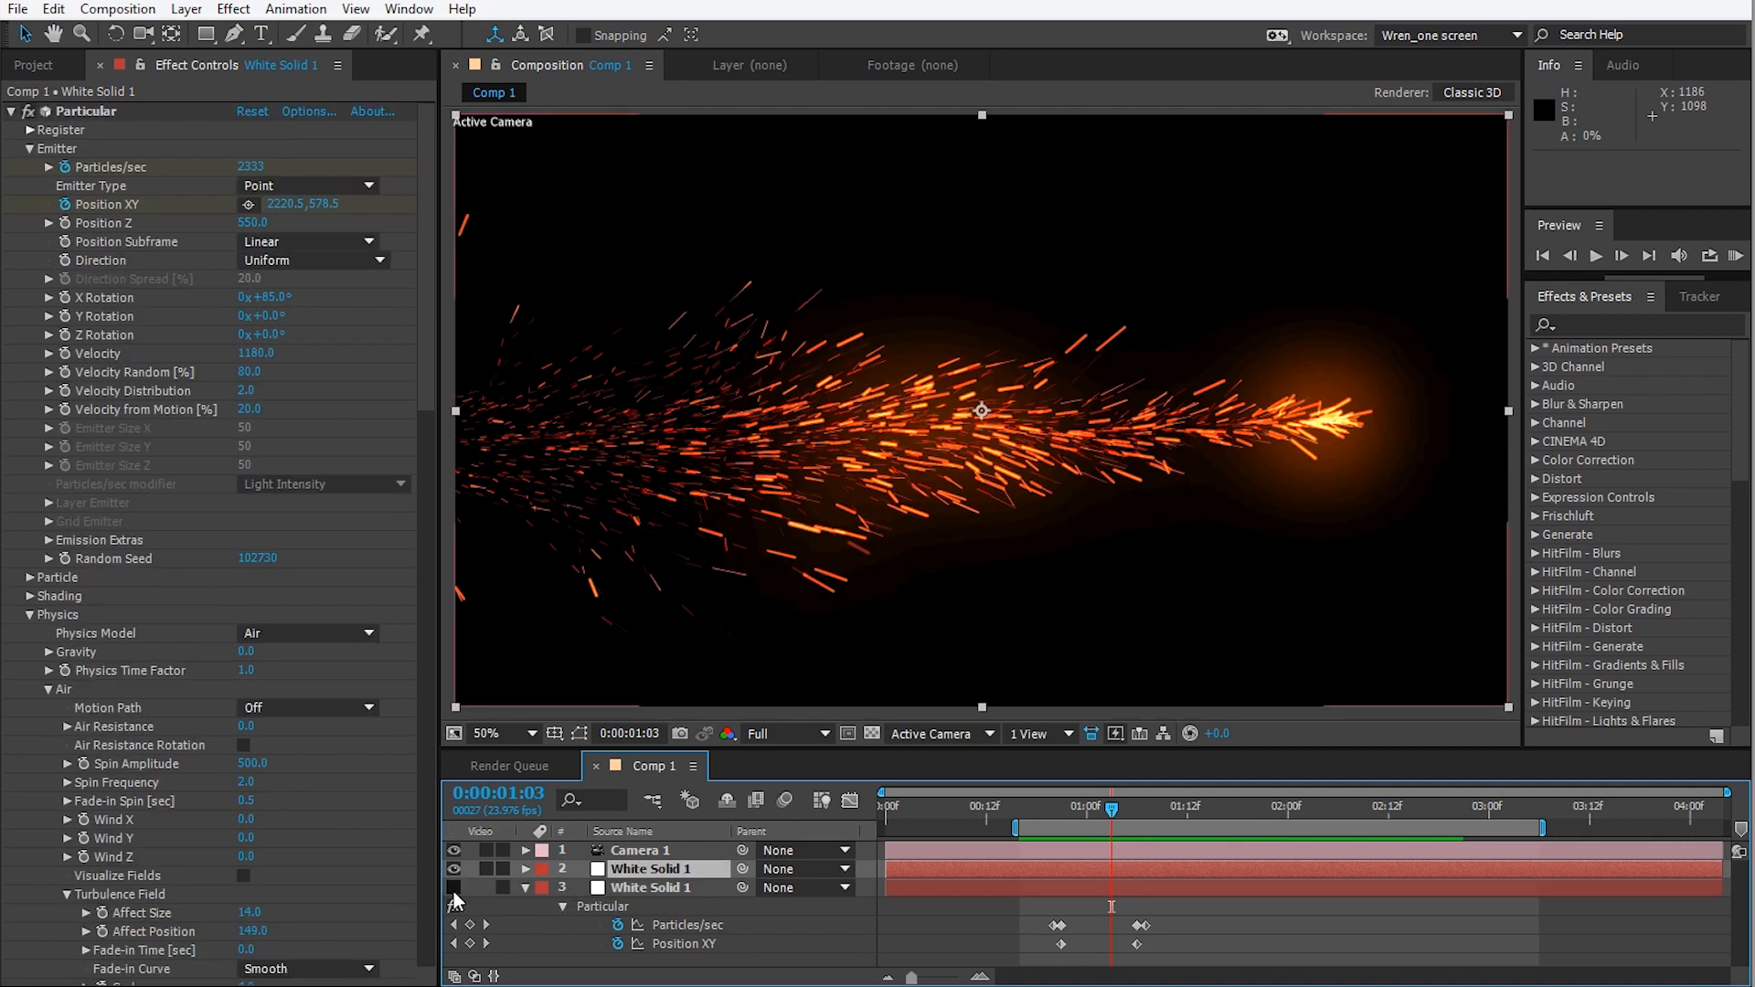
pyautogui.scroll(-15, 167, 345)
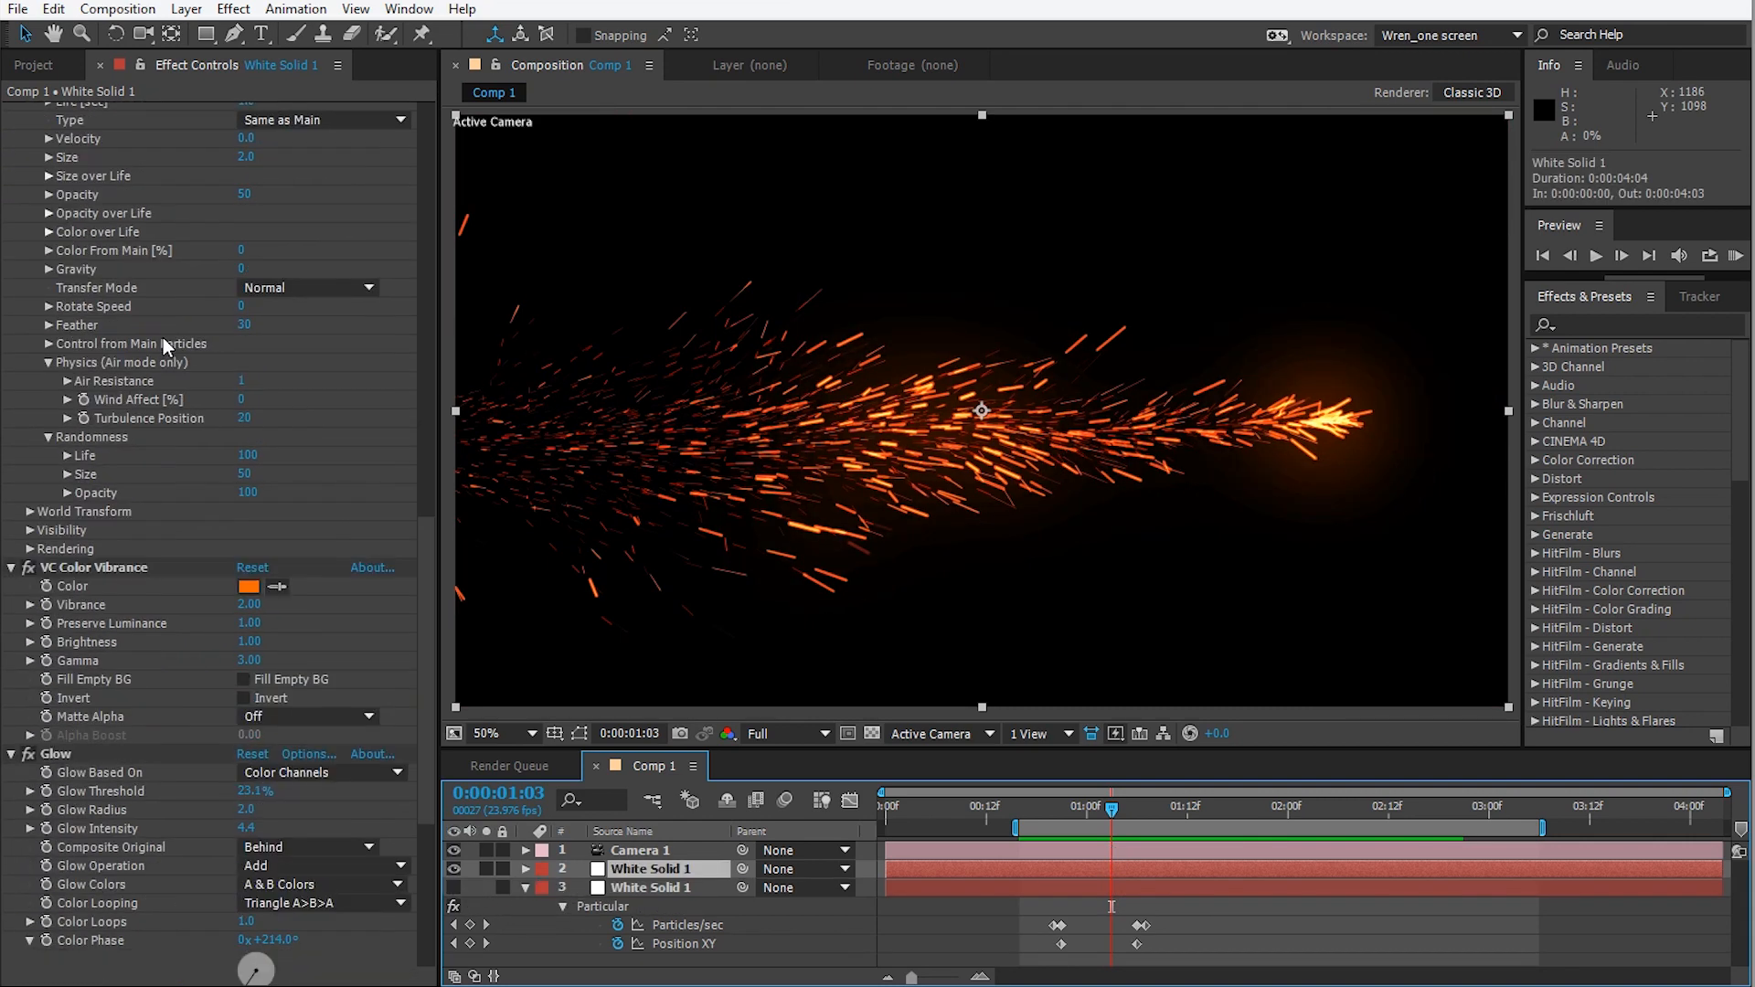
pyautogui.scroll(-8, 167, 345)
pyautogui.click(248, 241)
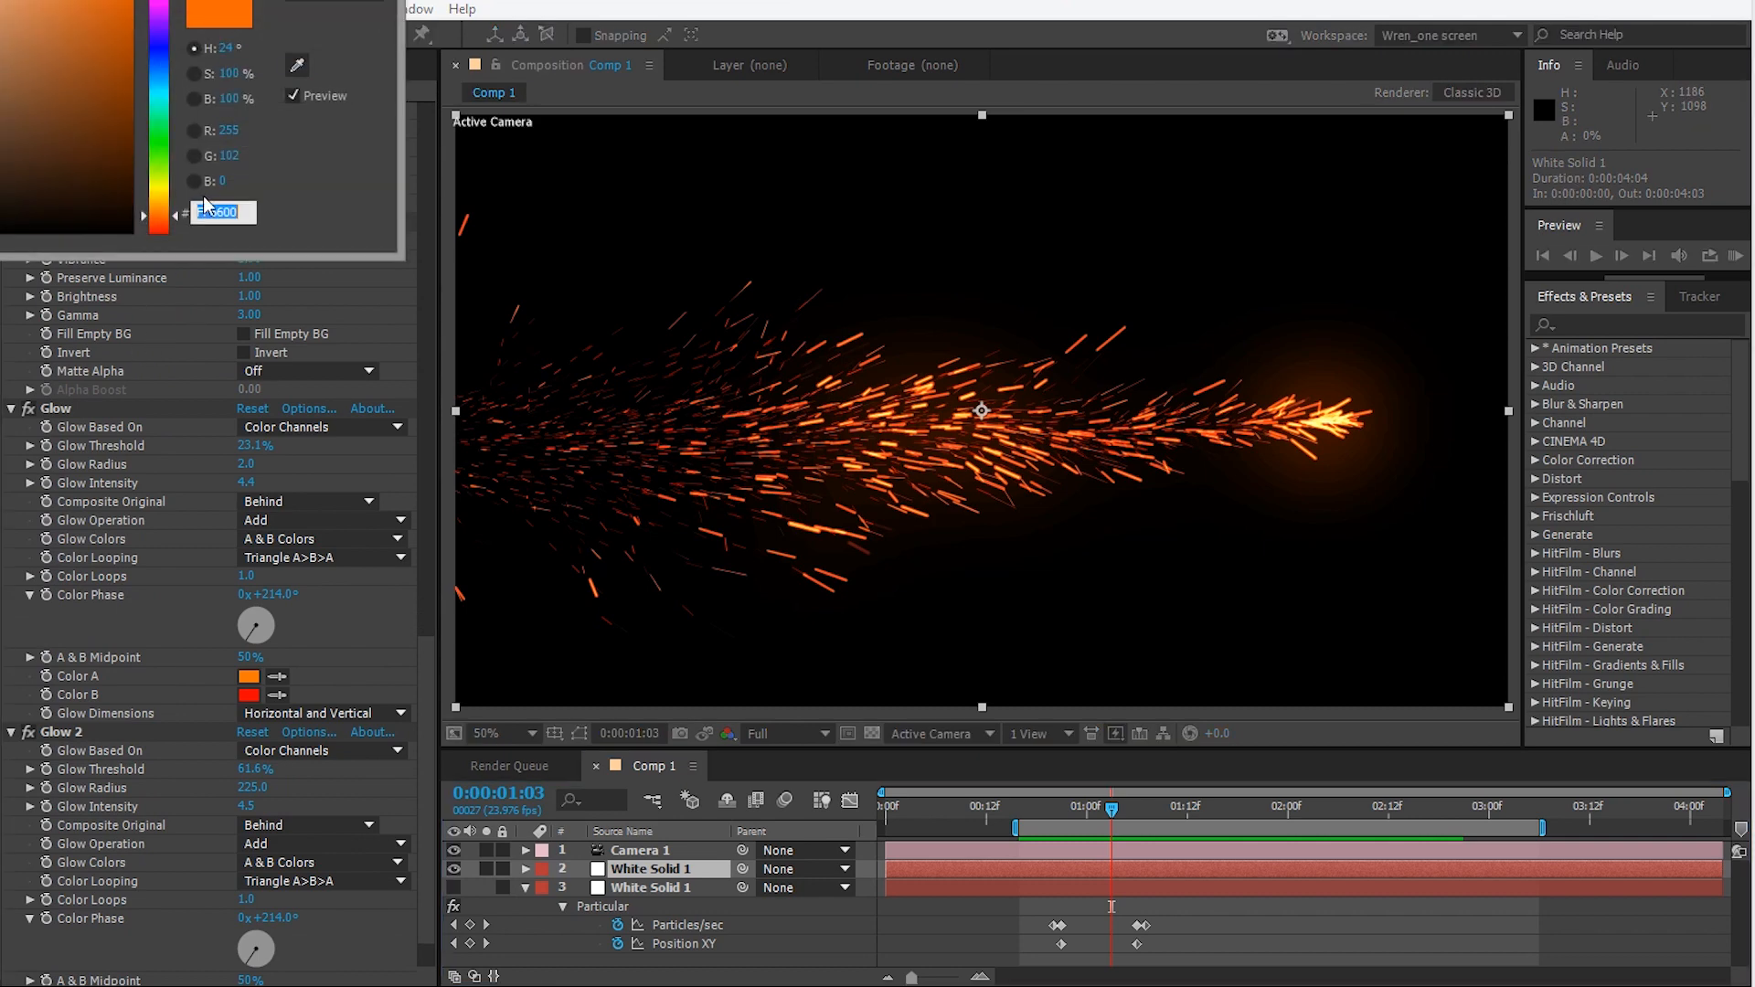
pyautogui.moveTo(170, 110); pyautogui.dragTo(170, 60)
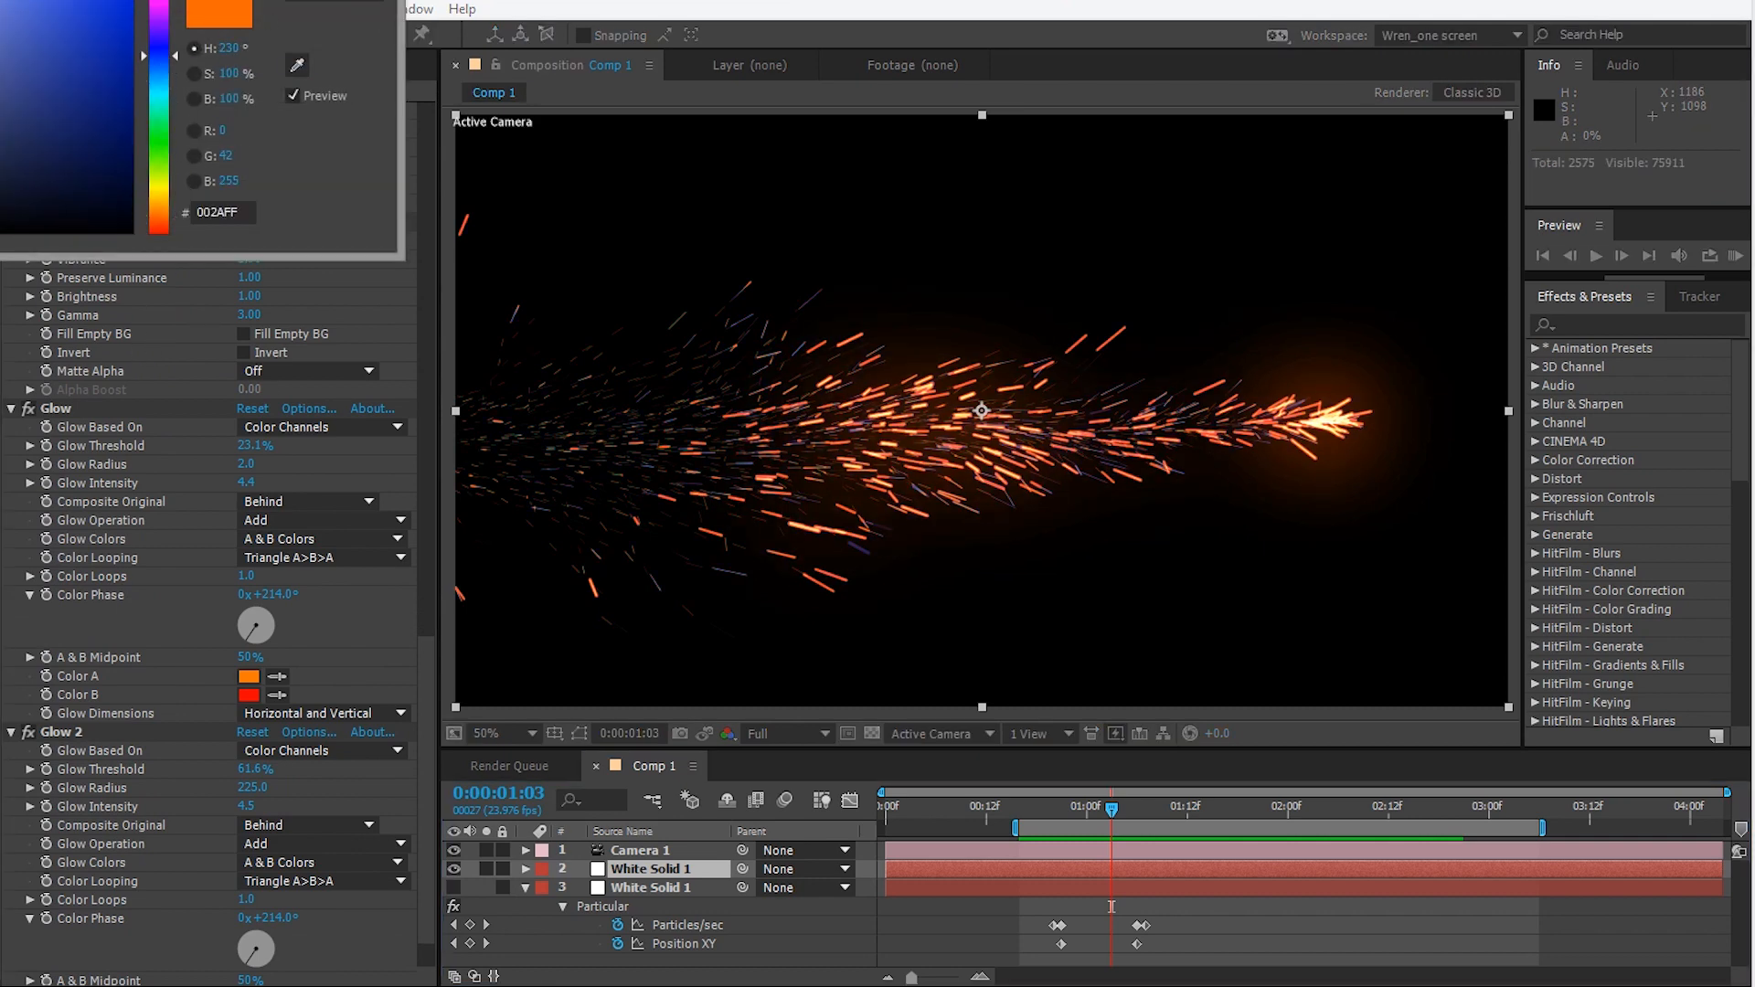
pyautogui.press('Return')
# Set the first Glow effect's Color A to cyan and its Color B to deep blue.
pyautogui.scroll(-2, 221, 591)
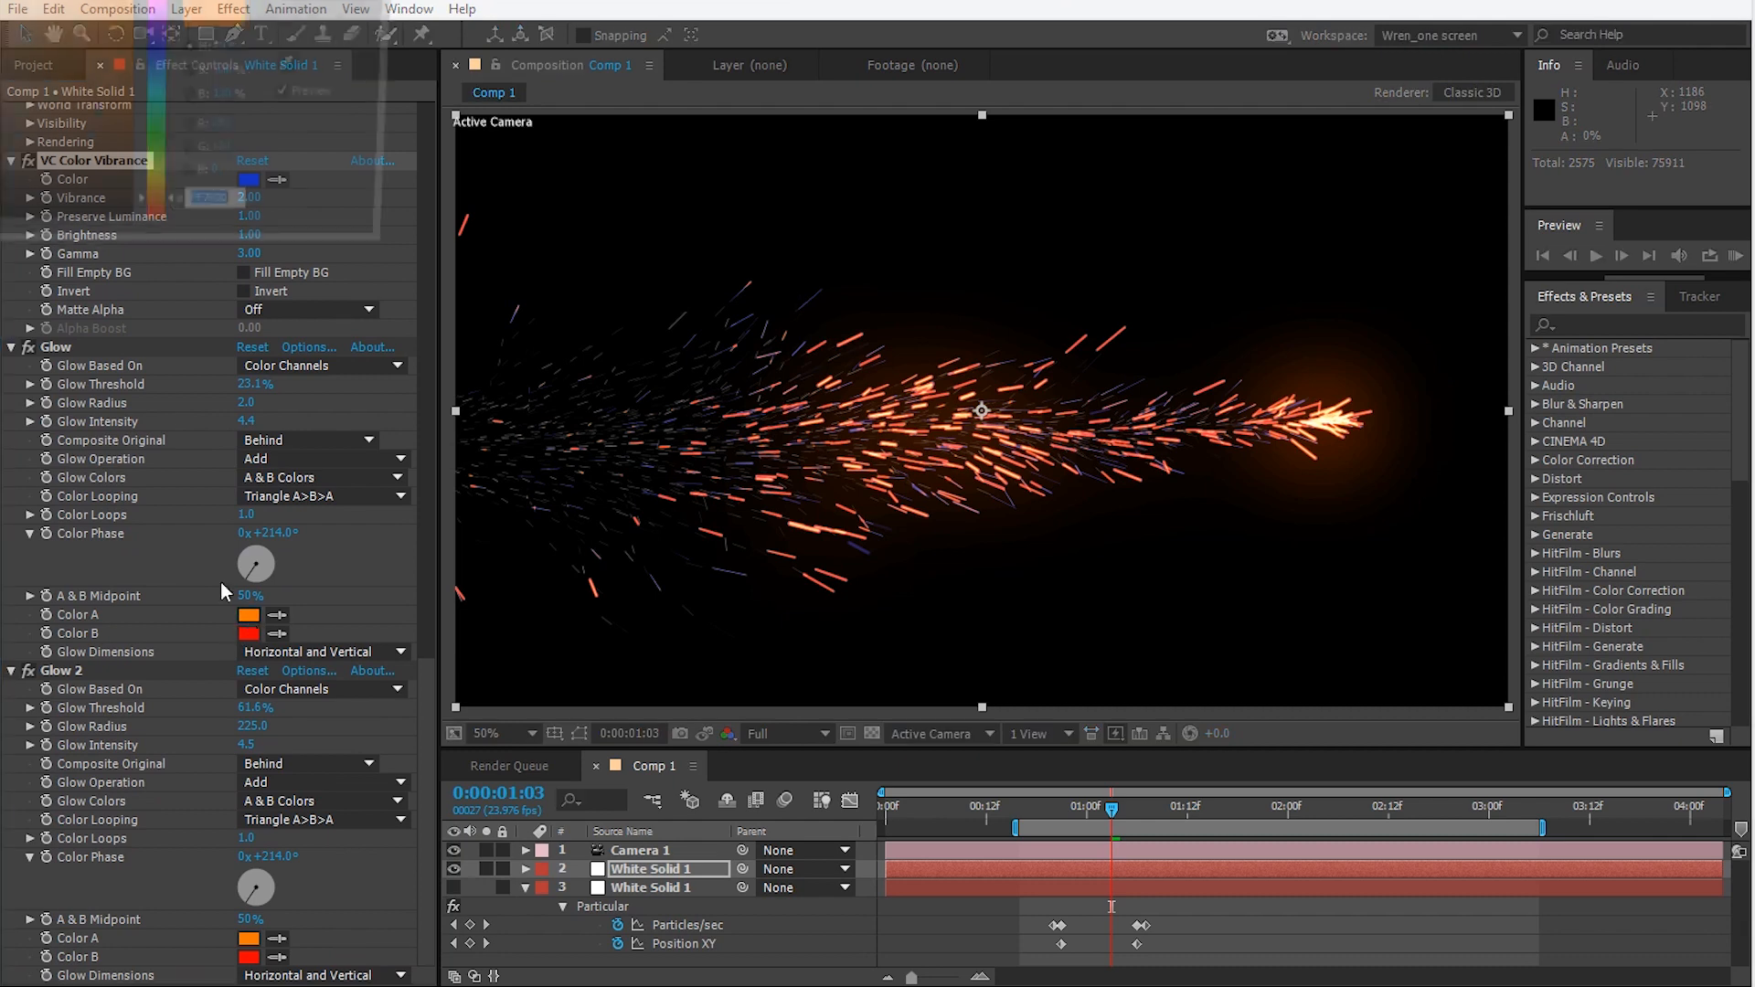
pyautogui.moveTo(165, 196); pyautogui.dragTo(165, 96)
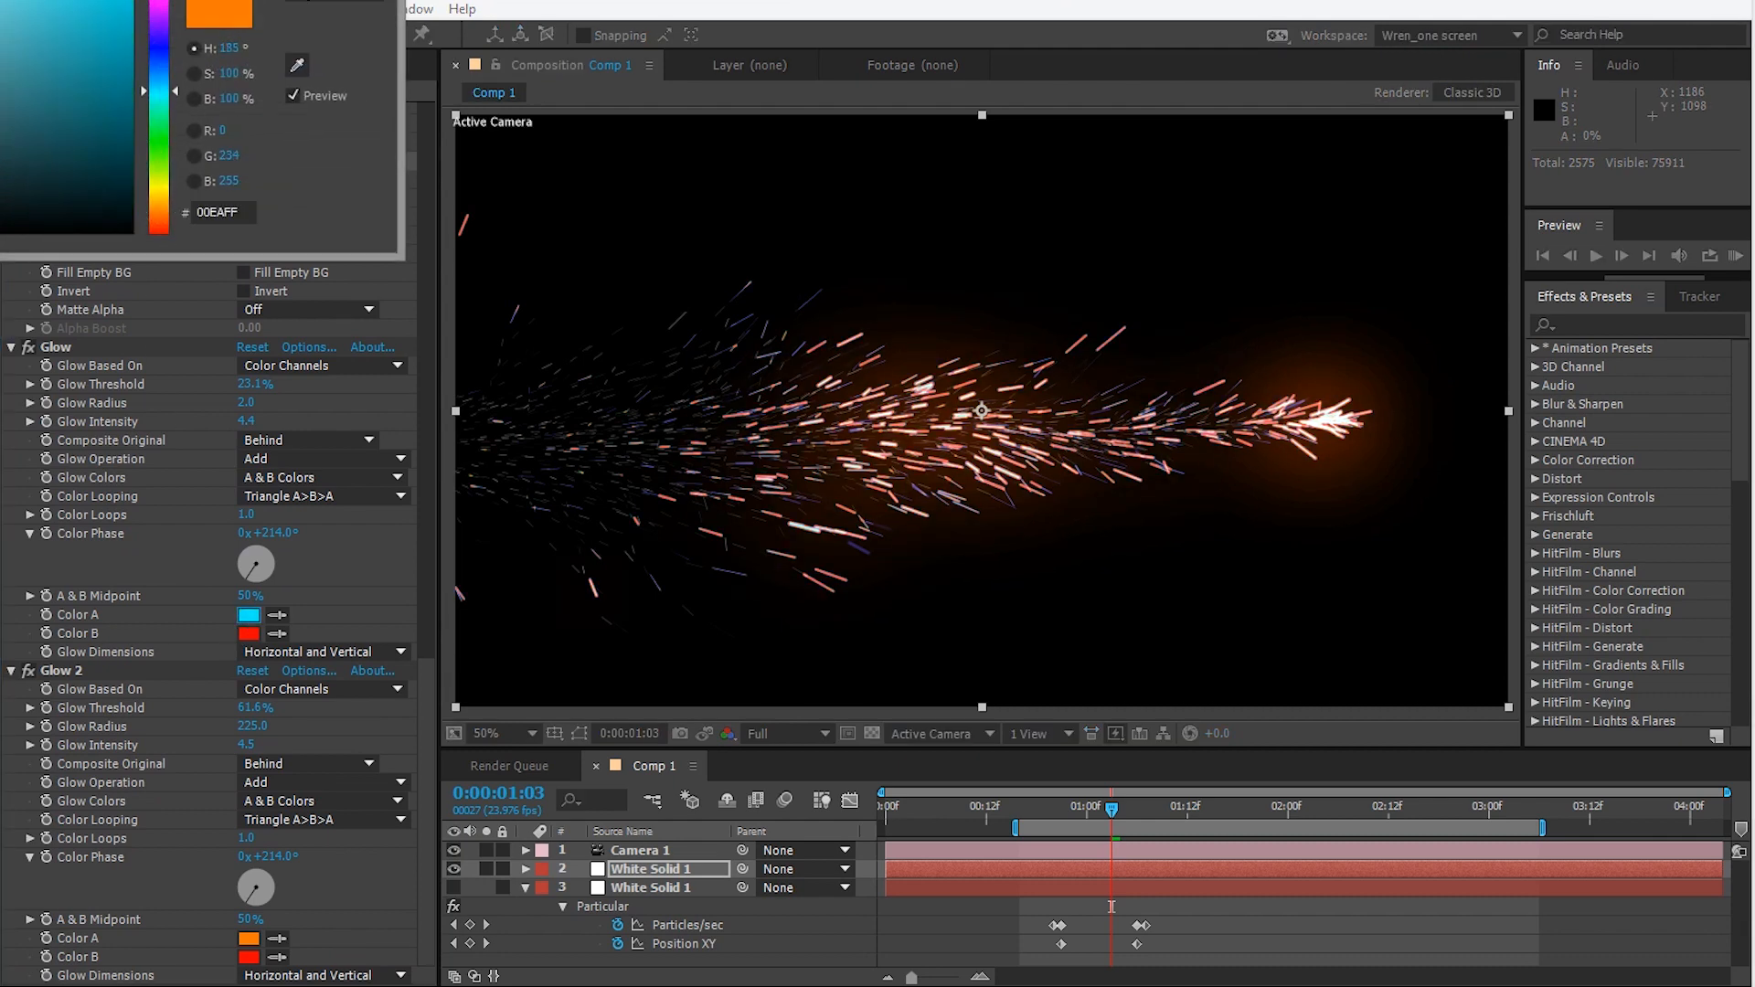
pyautogui.press('Return')
pyautogui.click(247, 633)
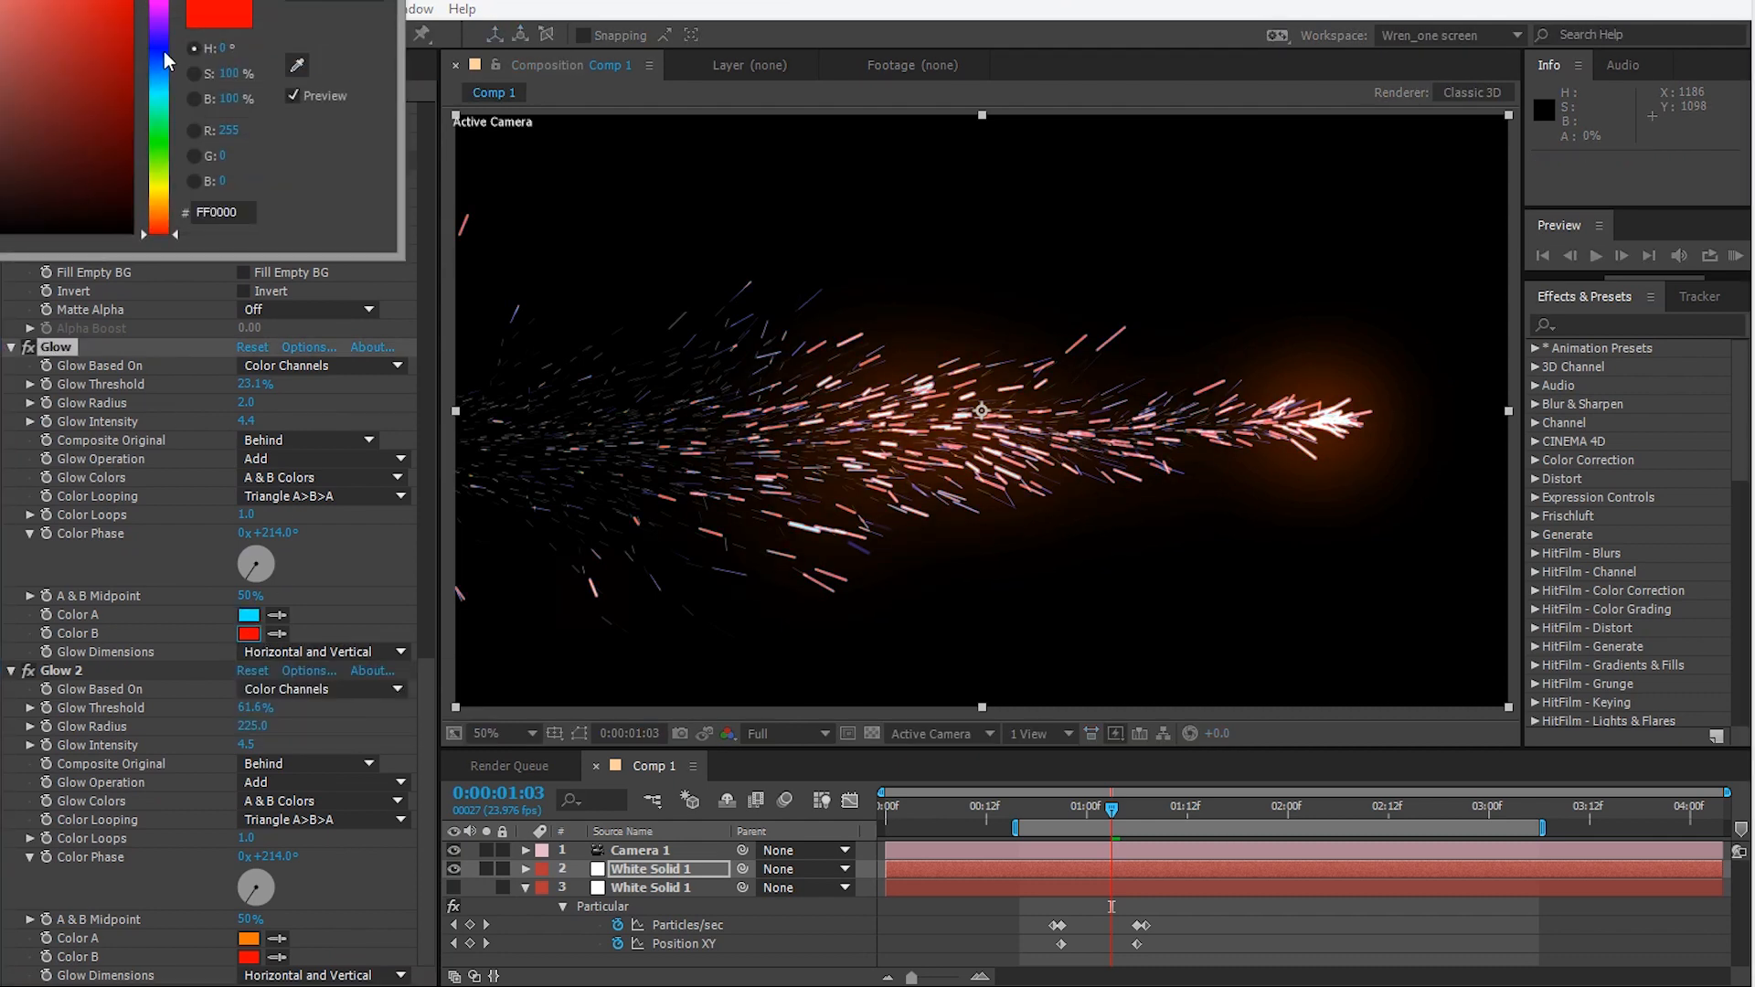
pyautogui.moveTo(166, 61); pyautogui.dragTo(167, 44)
pyautogui.press('Return')
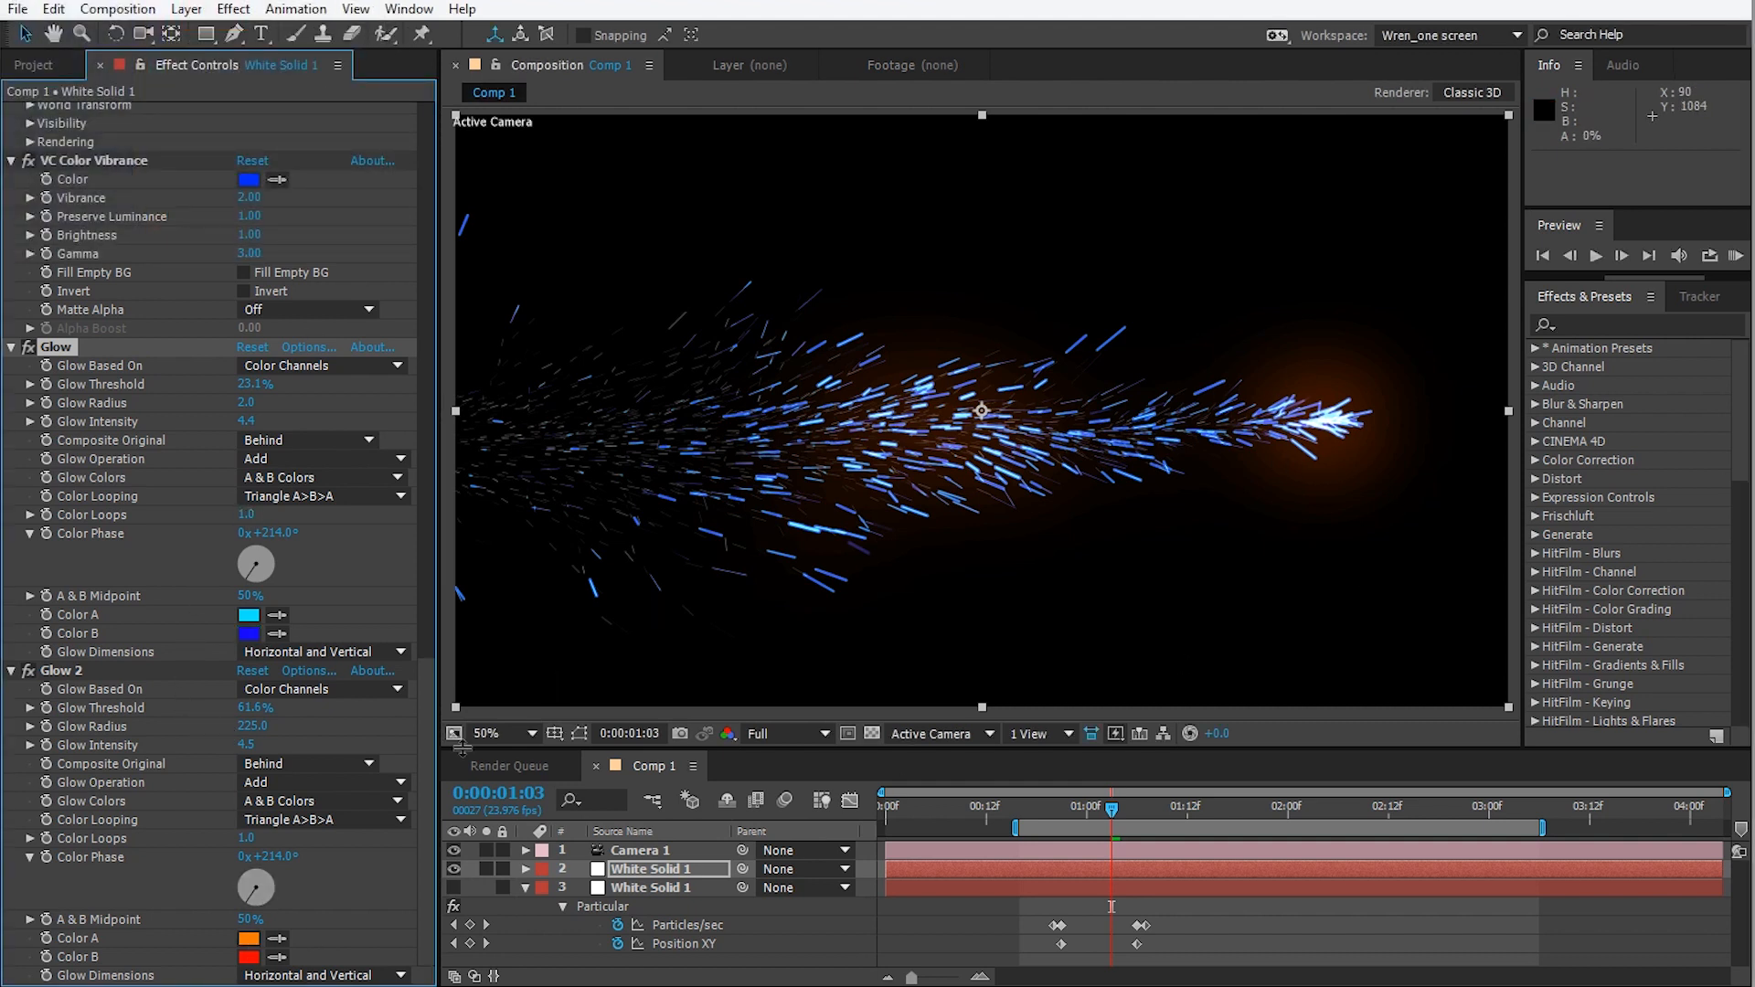
# Set Glow 2's Color A to 0096FF and Color B to blue, and scrub to 0:00:01:02 to check the sparks.
pyautogui.click(248, 938)
pyautogui.moveTo(161, 55); pyautogui.dragTo(162, 82)
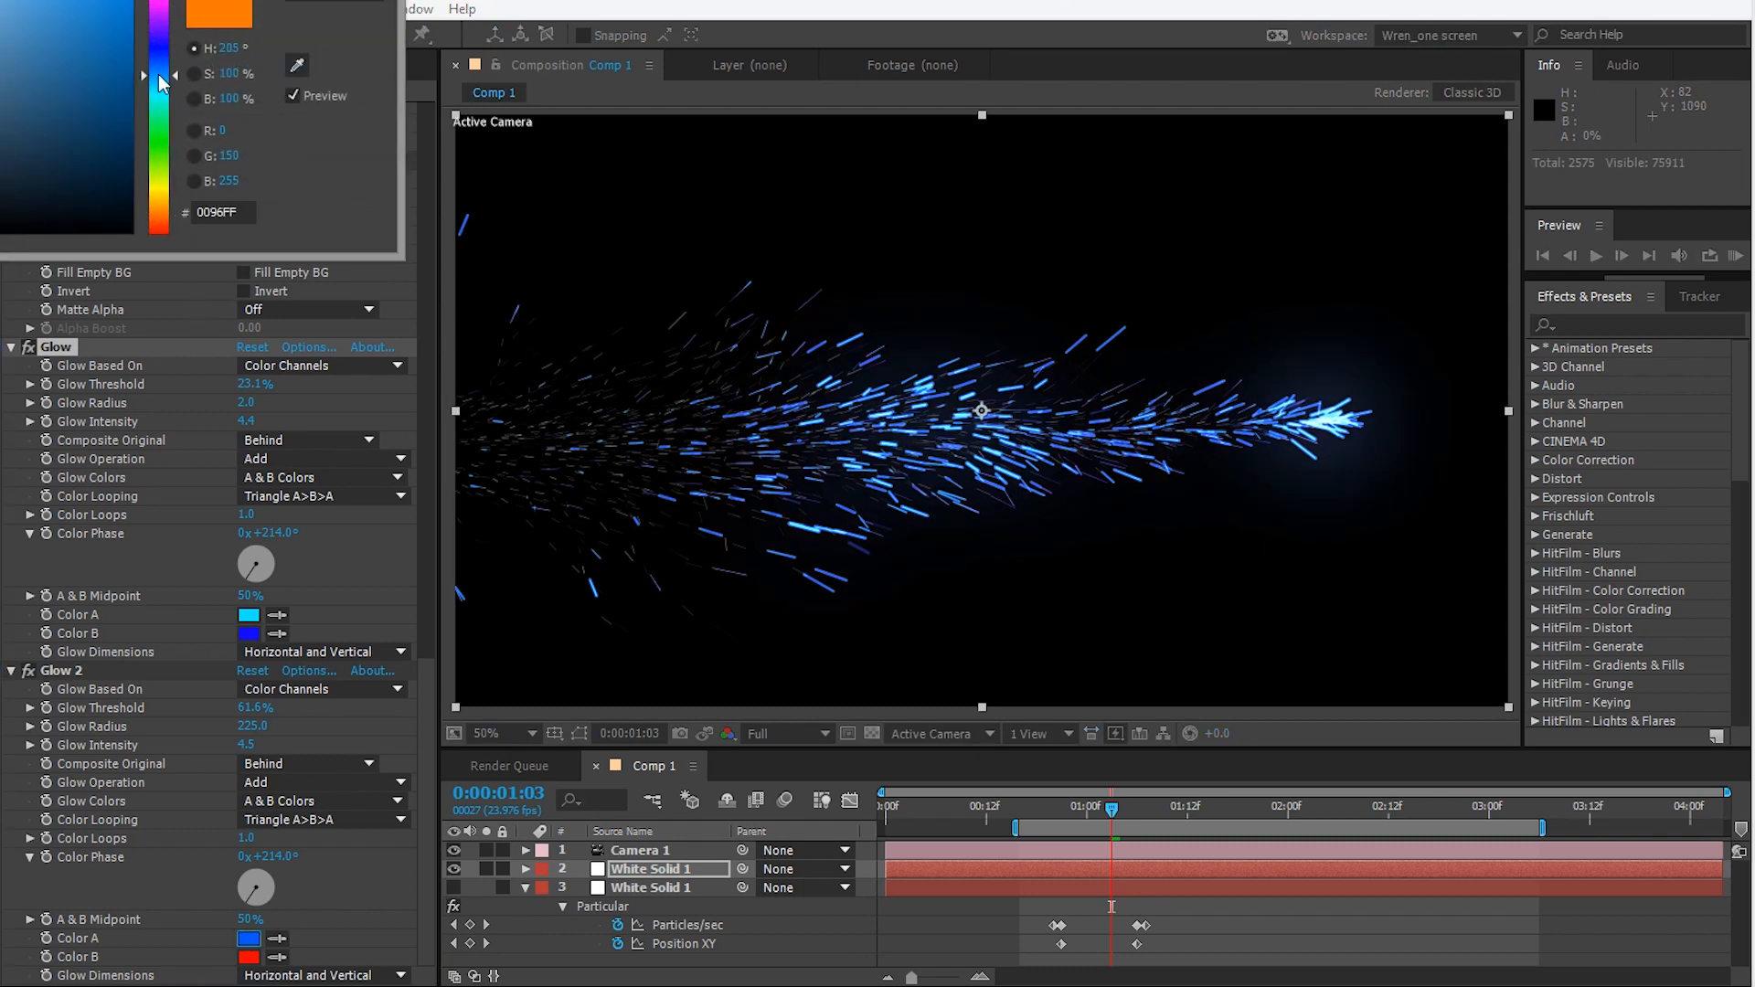
pyautogui.press('Return')
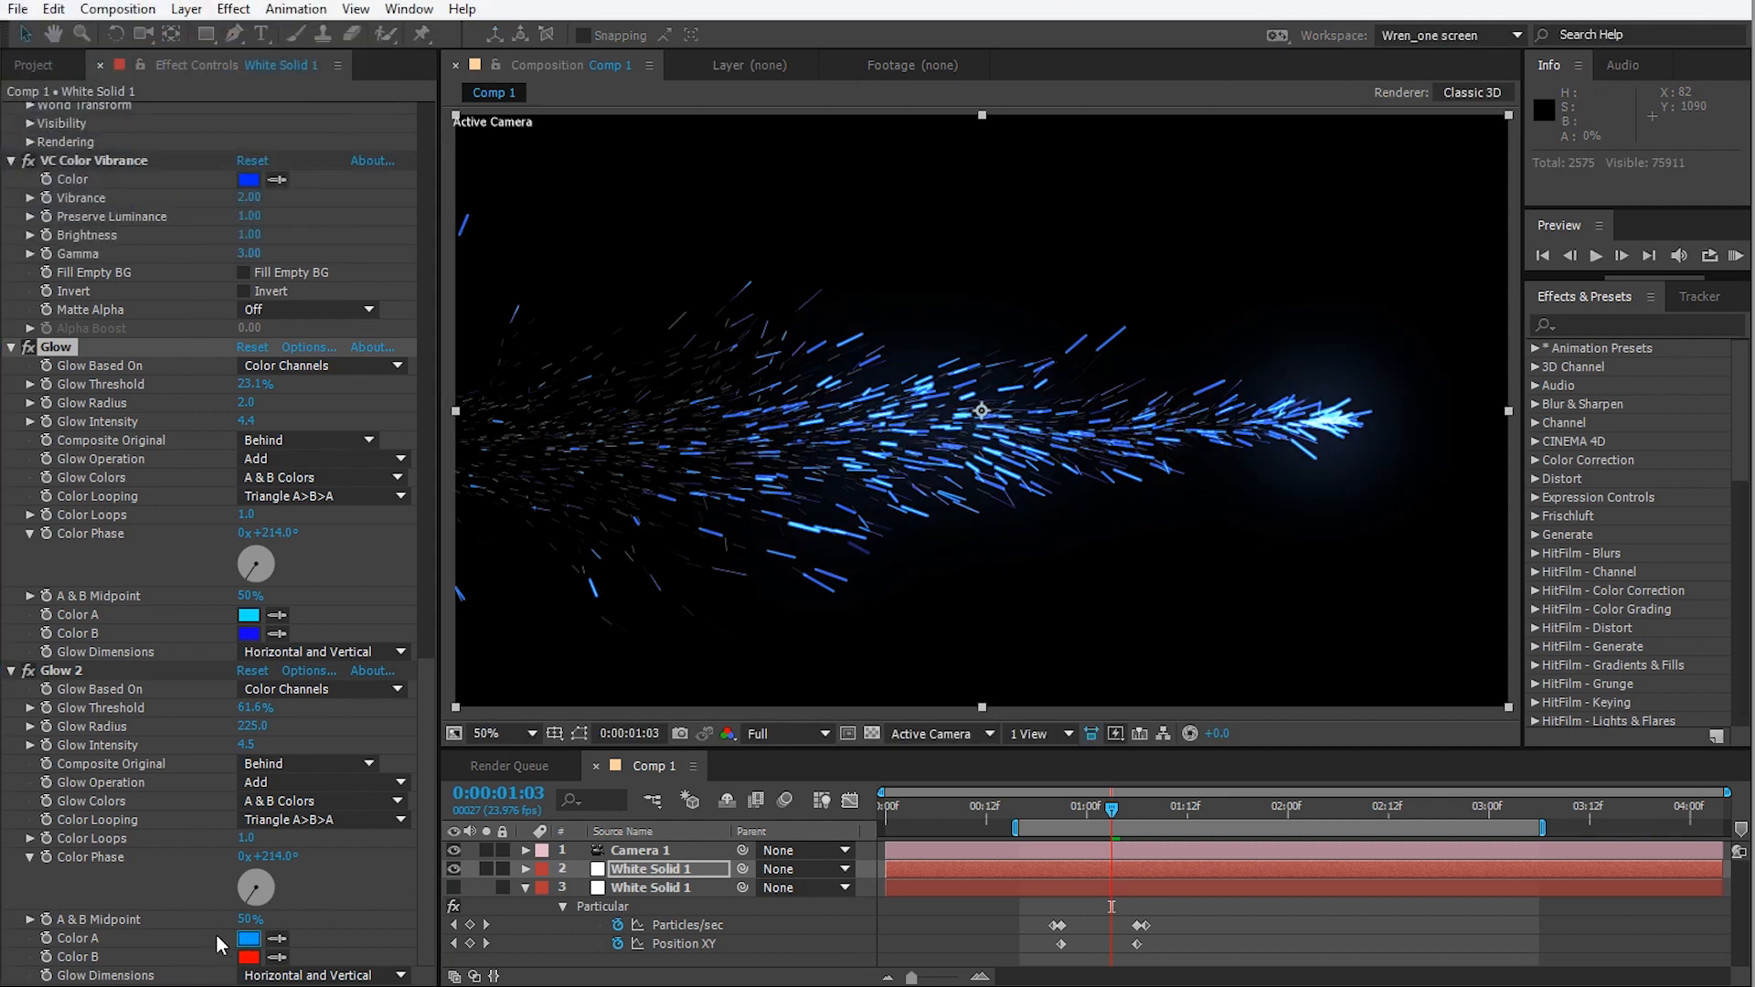
pyautogui.click(352, 813)
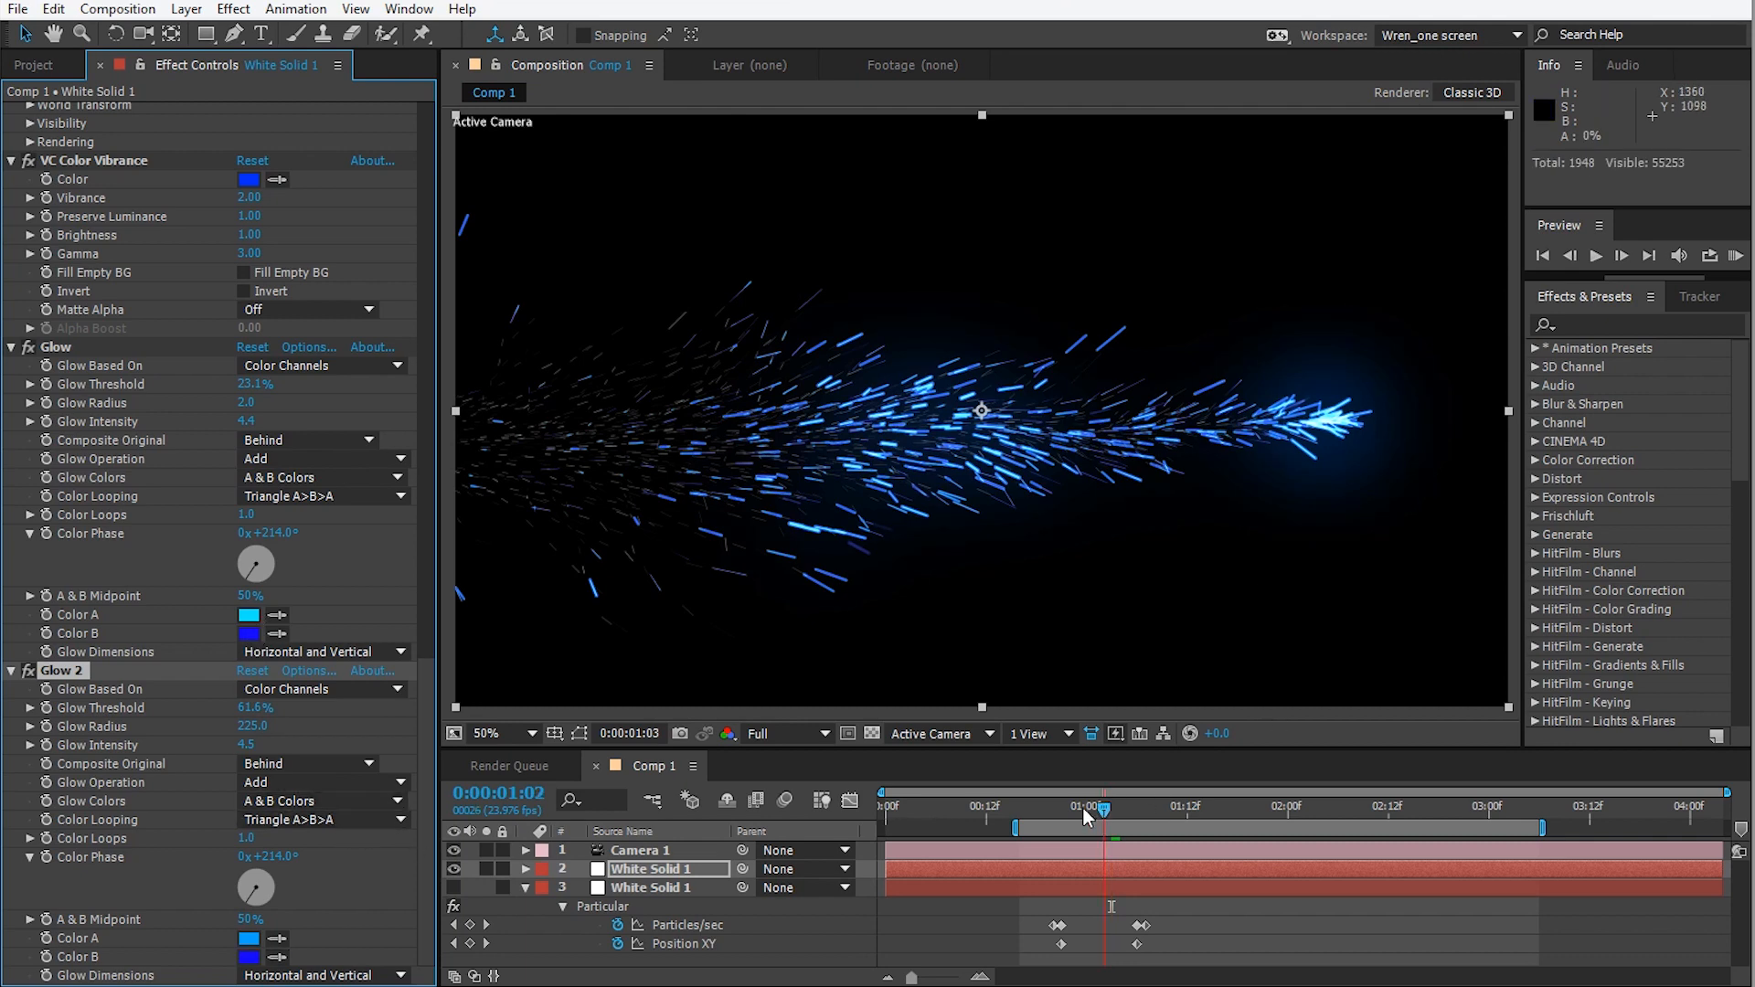
pyautogui.moveTo(1086, 817)
pyautogui.mouseDown()
pyautogui.moveTo(1200, 816)
pyautogui.moveTo(1082, 816)
pyautogui.moveTo(1104, 821)
pyautogui.mouseUp()
# Show the original orange layer together with the blue copy, and try adjusting the copy's Particular settings.
pyautogui.click(454, 887)
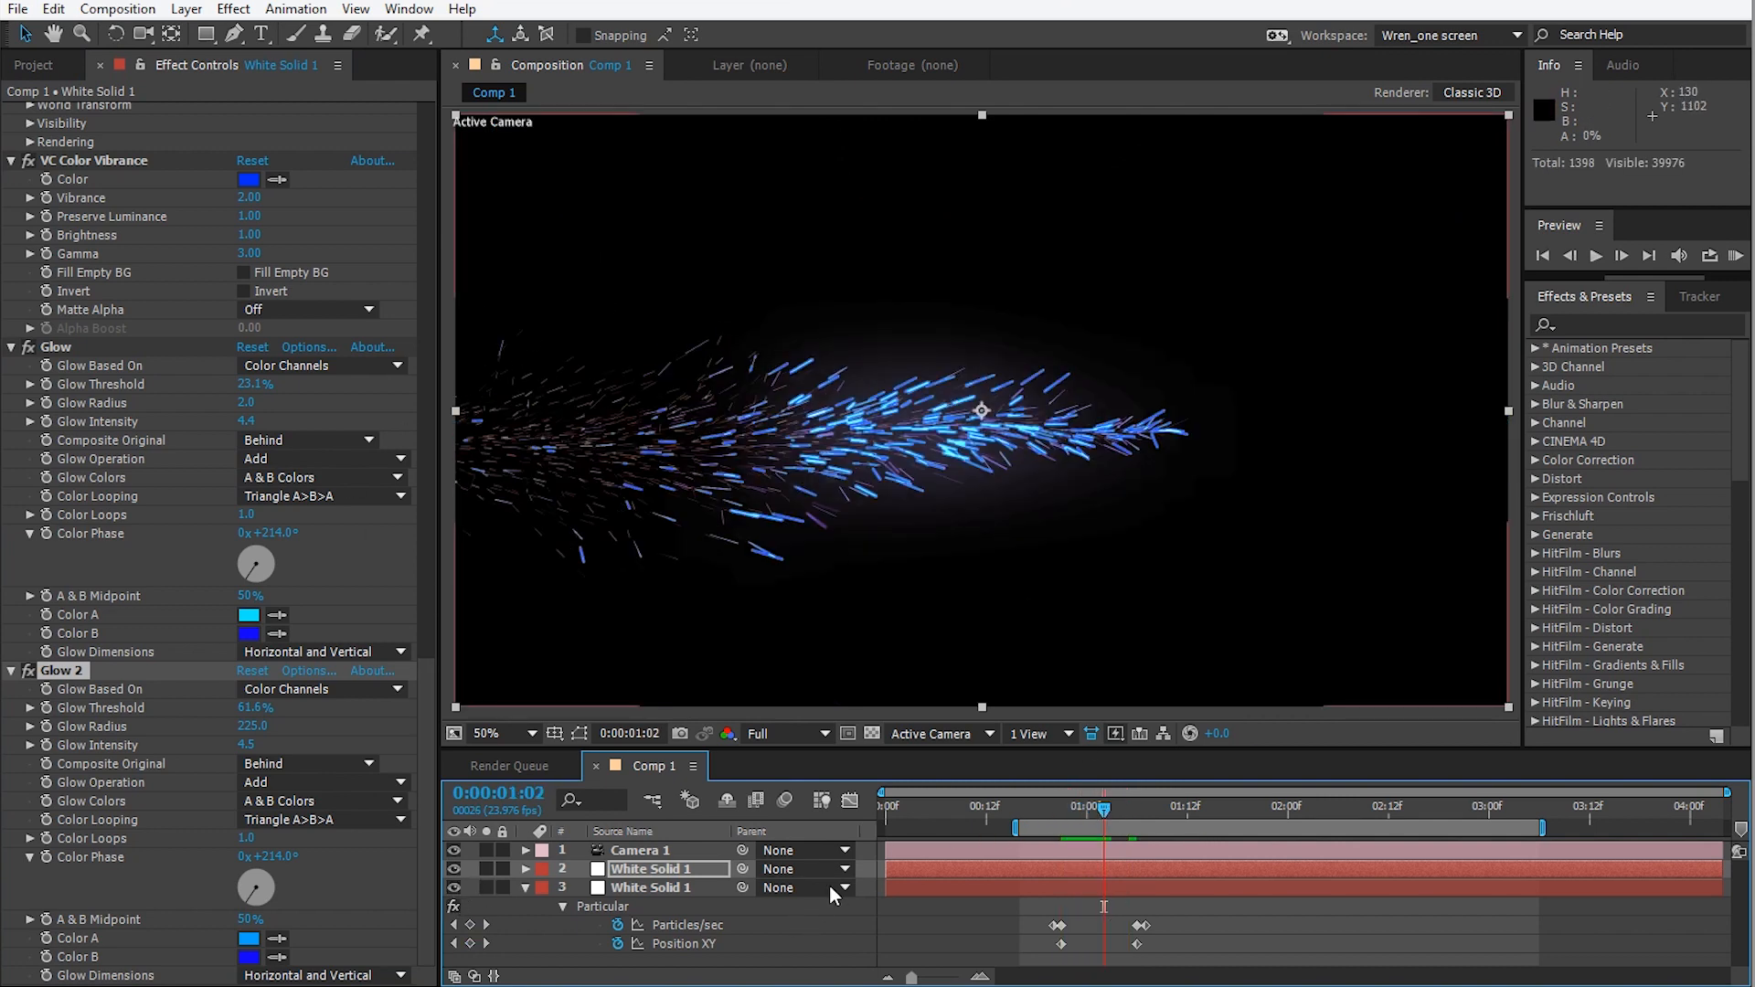
pyautogui.click(649, 869)
pyautogui.scroll(10, 236, 382)
pyautogui.scroll(10, 235, 382)
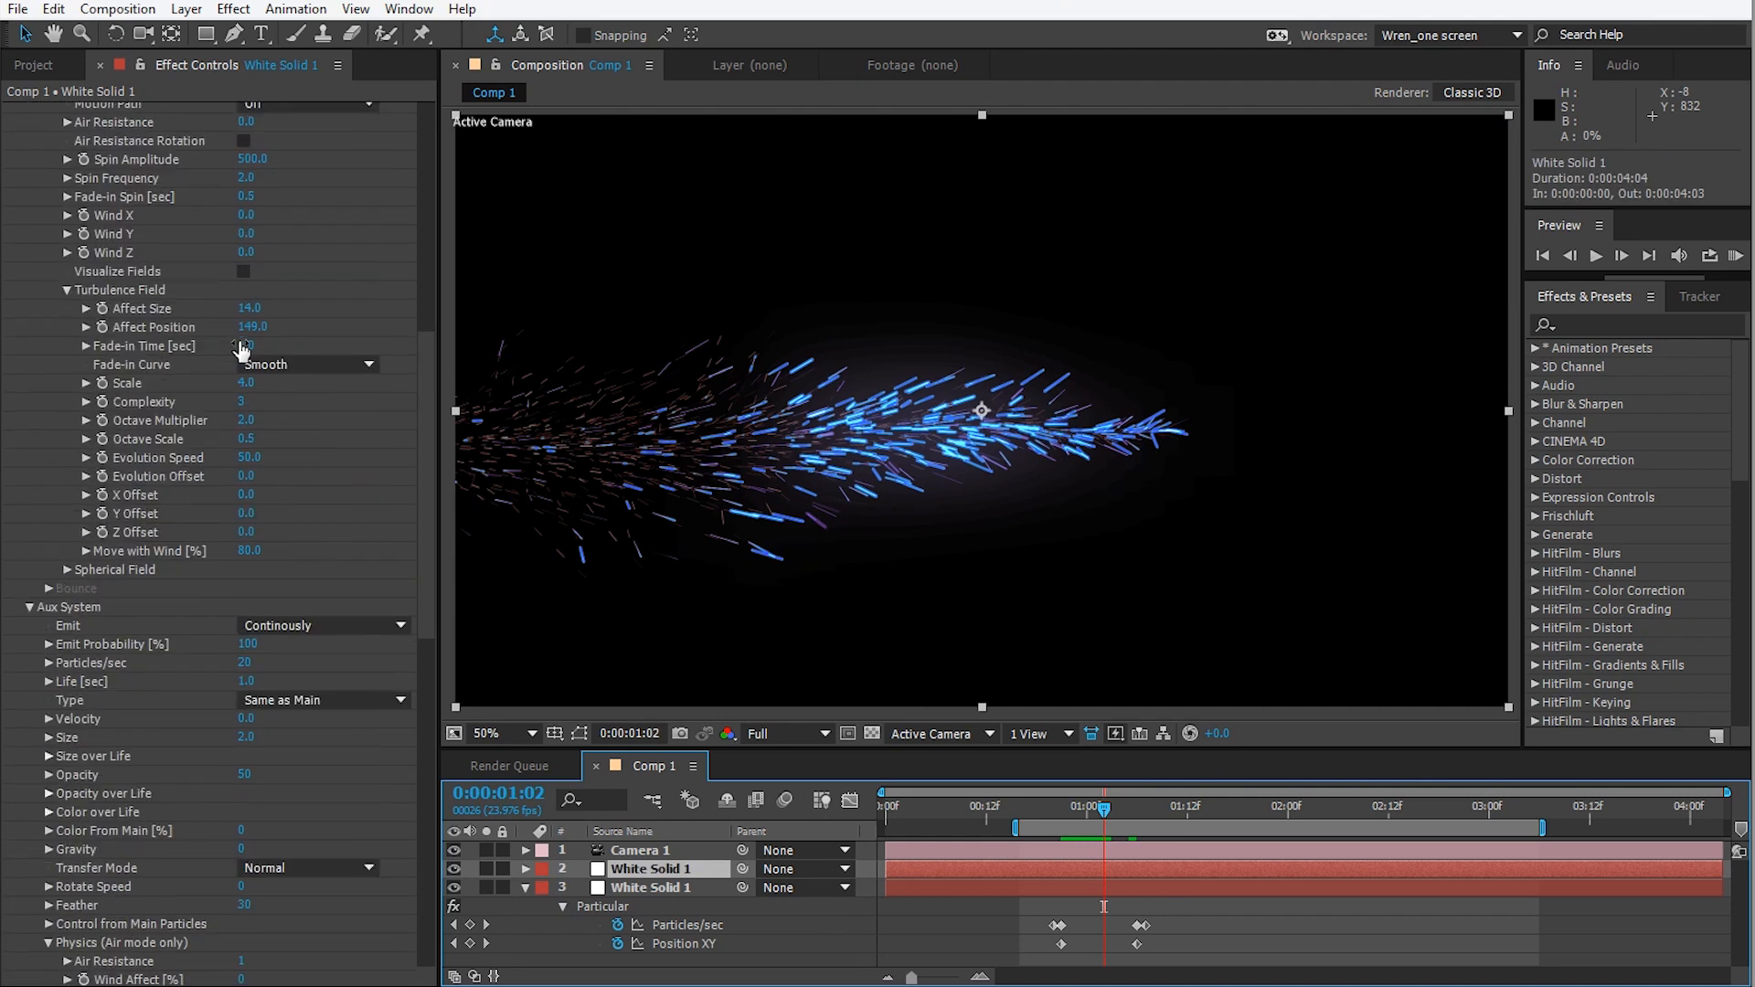
pyautogui.moveTo(271, 497); pyautogui.dragTo(278, 509)
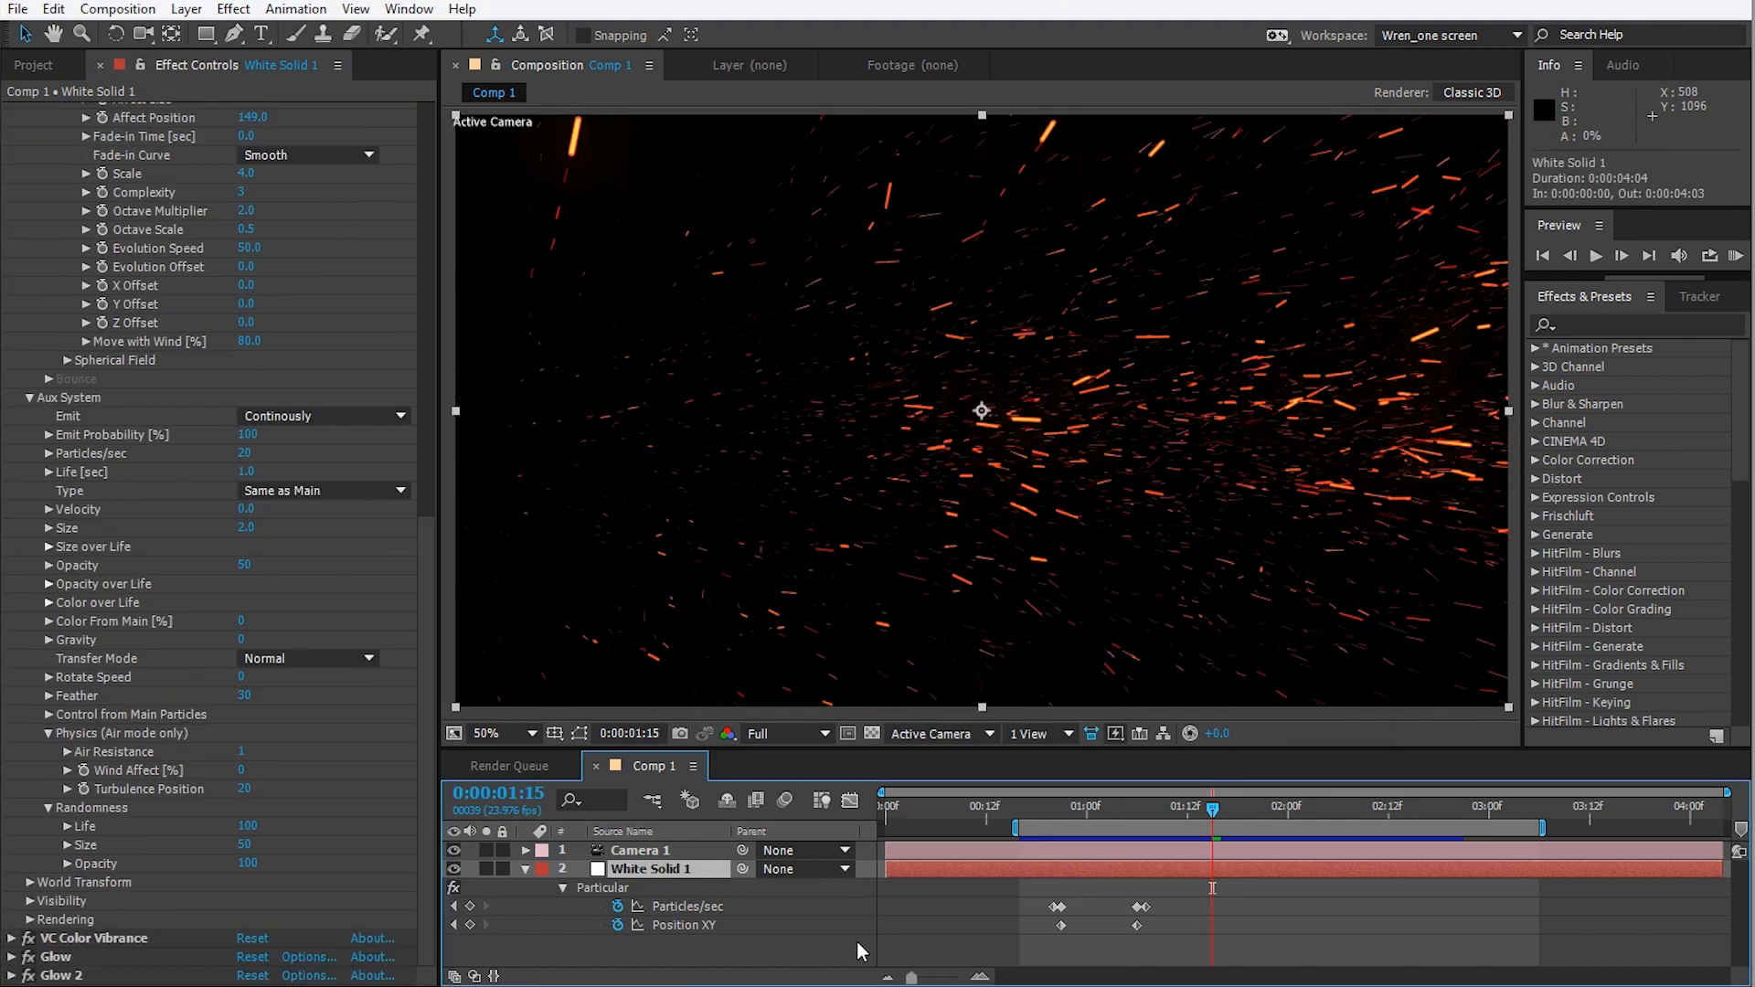
# Duplicate the orange White Solid 1 spark layer and solo the copy.
pyautogui.click(839, 950)
pyautogui.click(637, 874)
pyautogui.hotkey('ctrl', 'd')
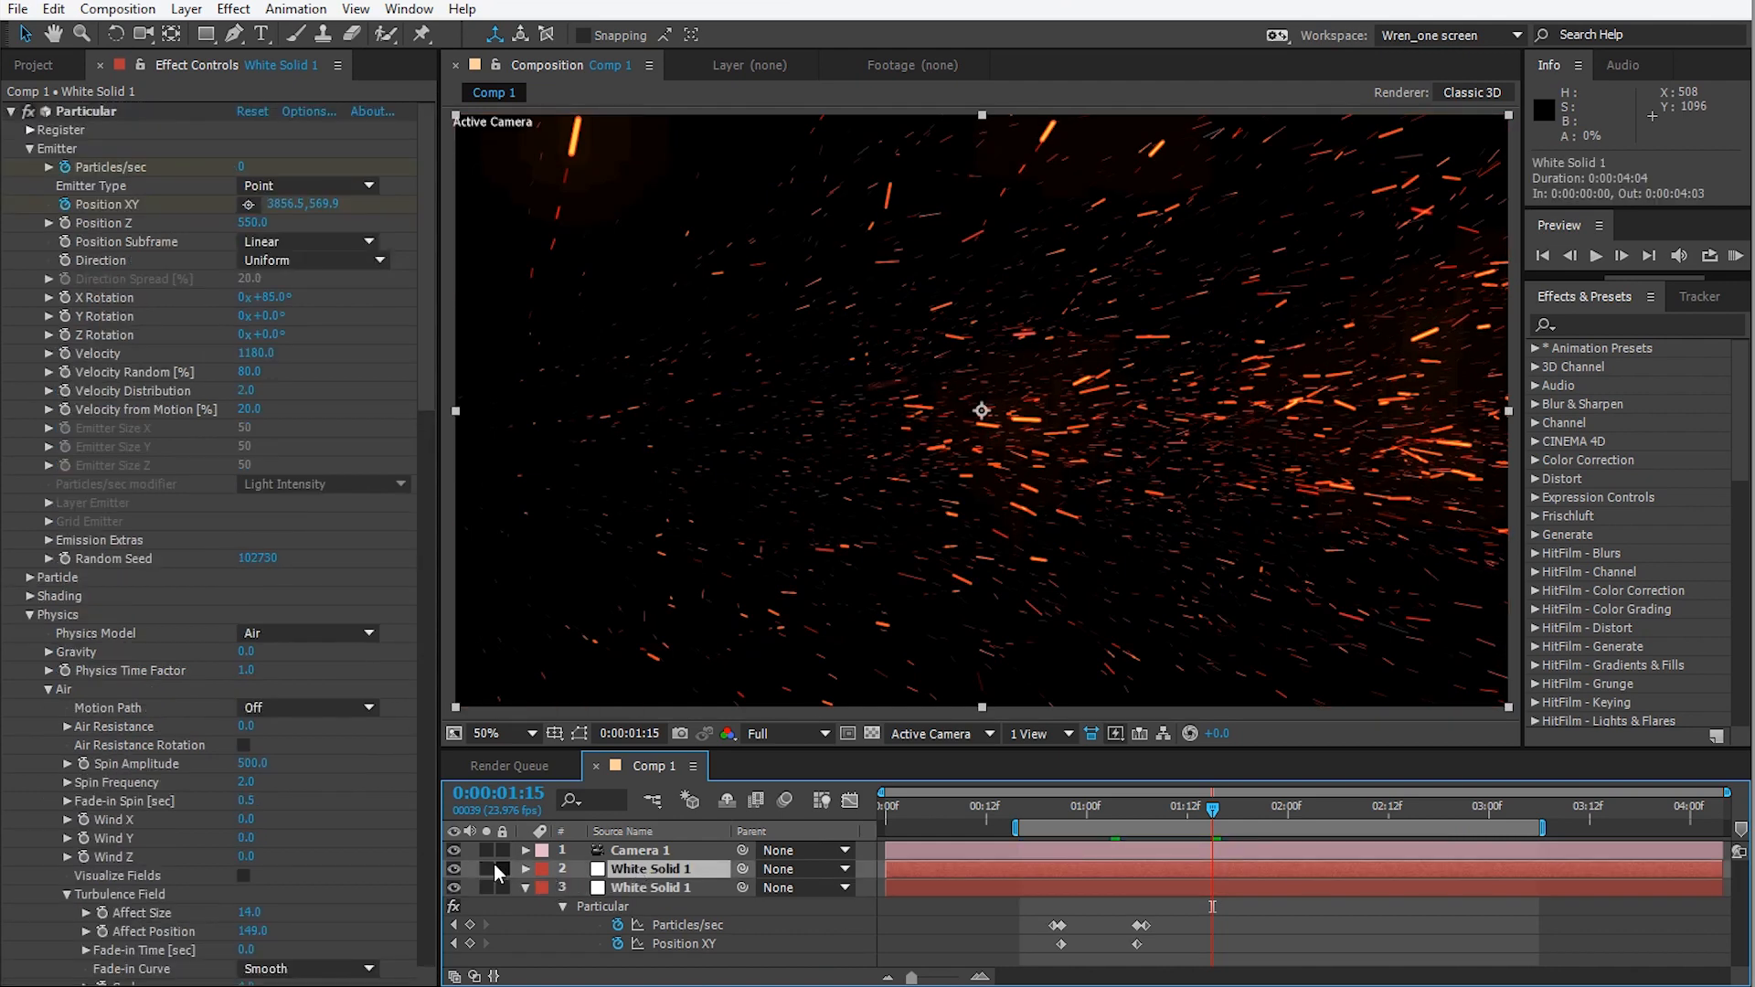
pyautogui.click(486, 868)
# Apply the Hue/Saturation effect to the copy and shift its Master Hue to about 154° for blue-green sparks.
pyautogui.click(1687, 320)
pyautogui.write('hue')
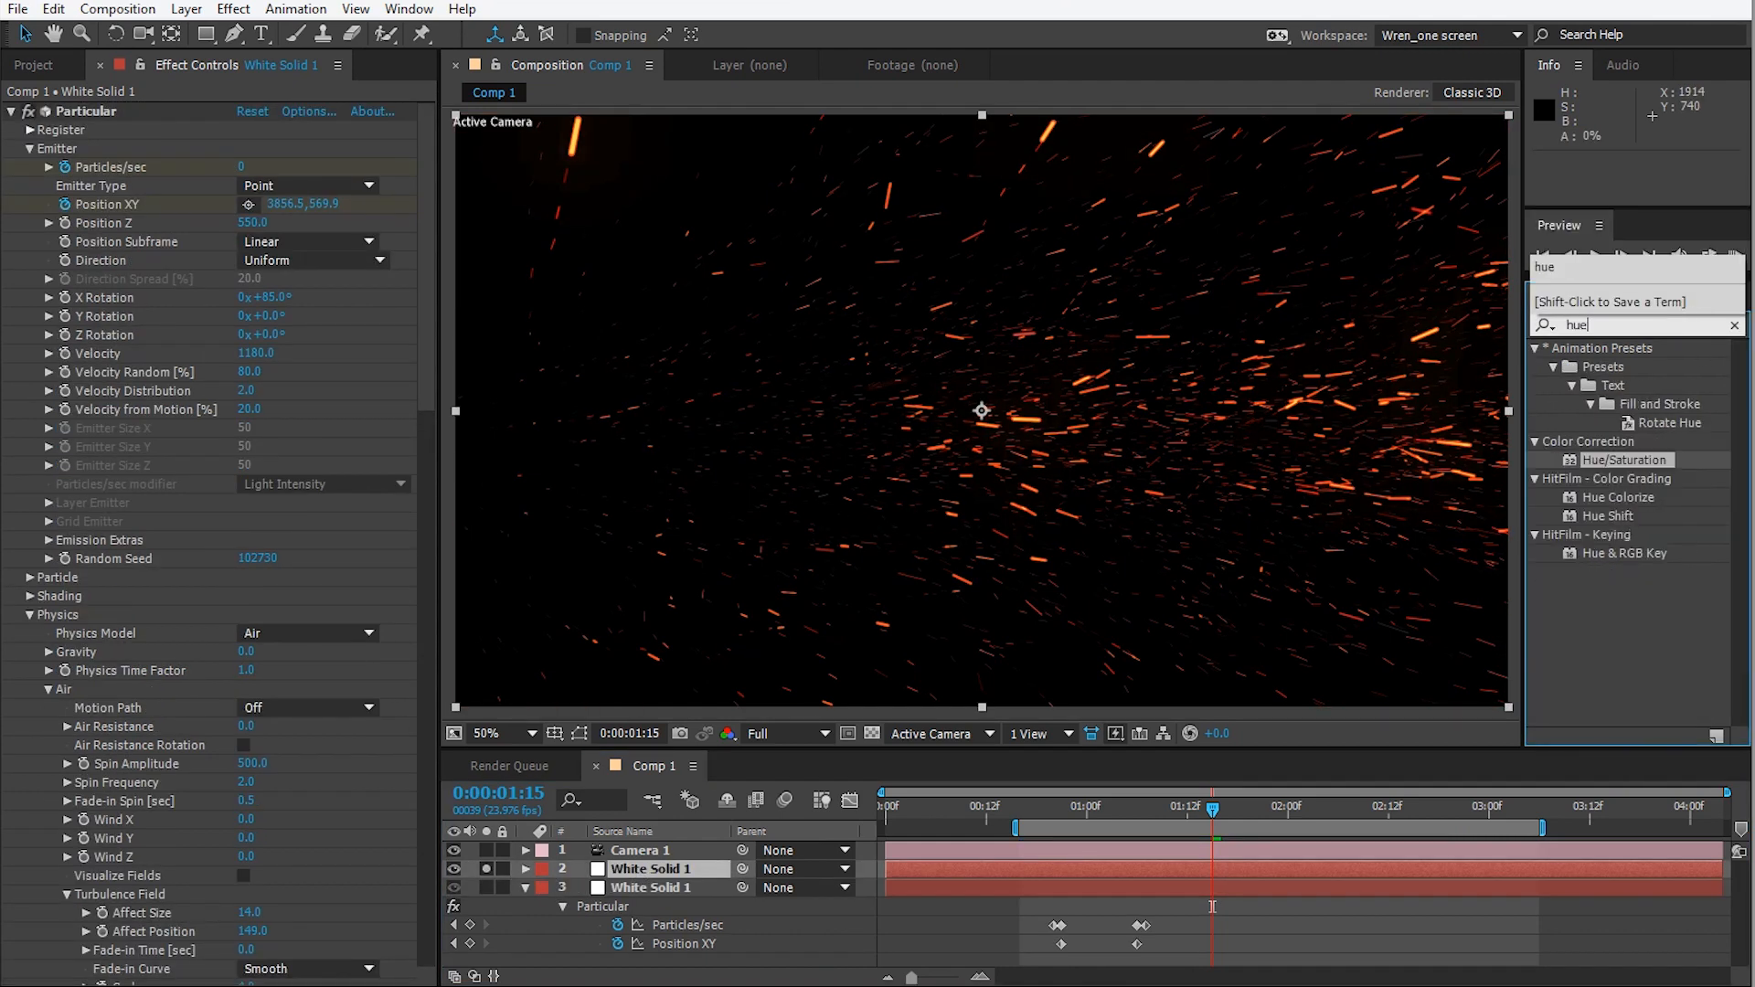
pyautogui.moveTo(1624, 459); pyautogui.dragTo(1422, 498)
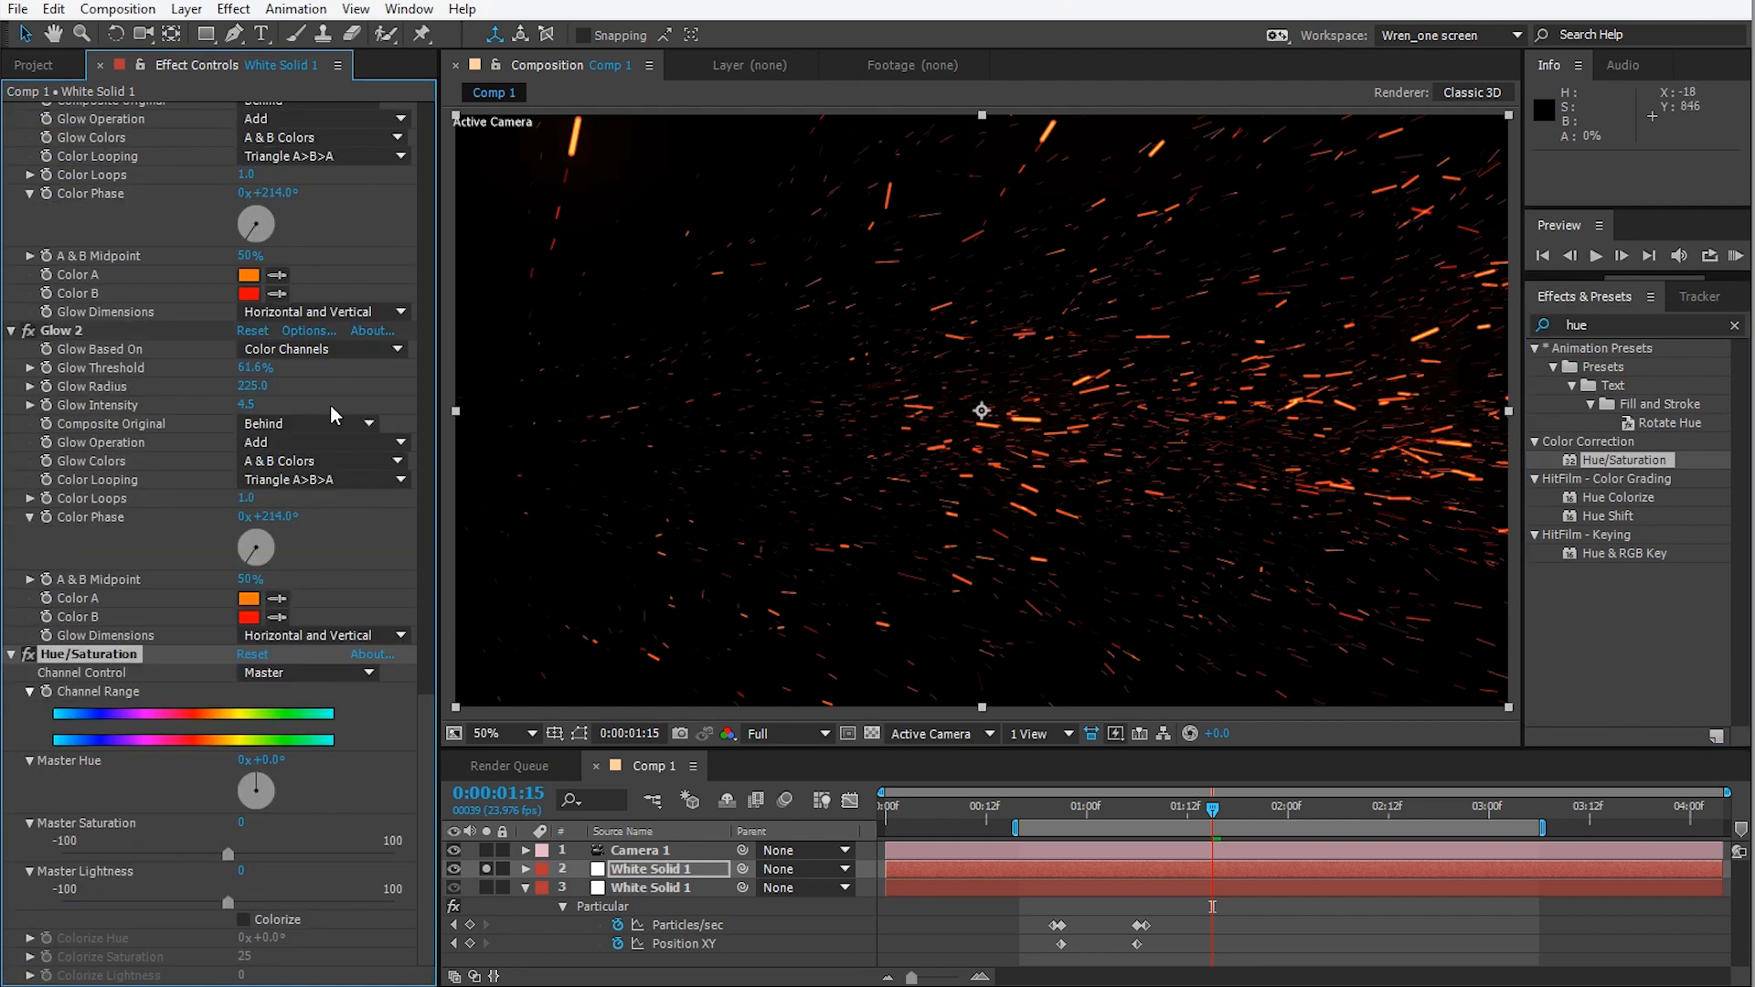
pyautogui.moveTo(271, 761); pyautogui.dragTo(393, 776)
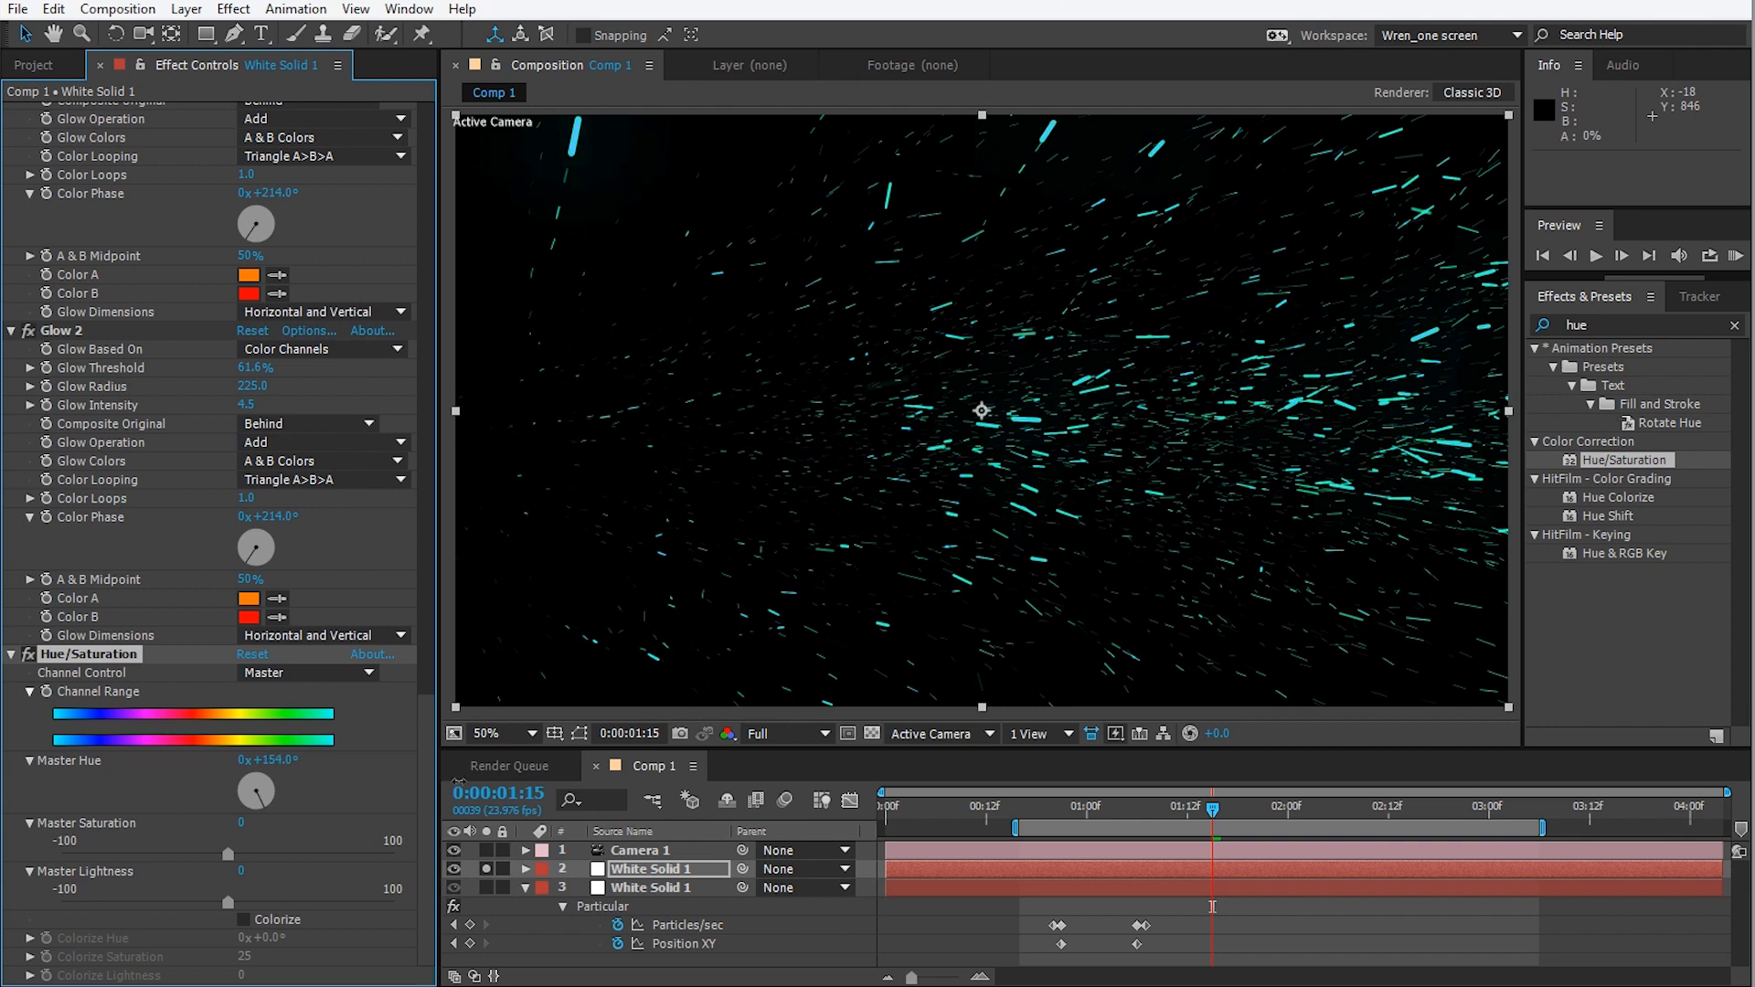
# Set the copy's Random Seed to 102920, turn off its solo, and preview both spark layers together.
pyautogui.scroll(20, 180, 412)
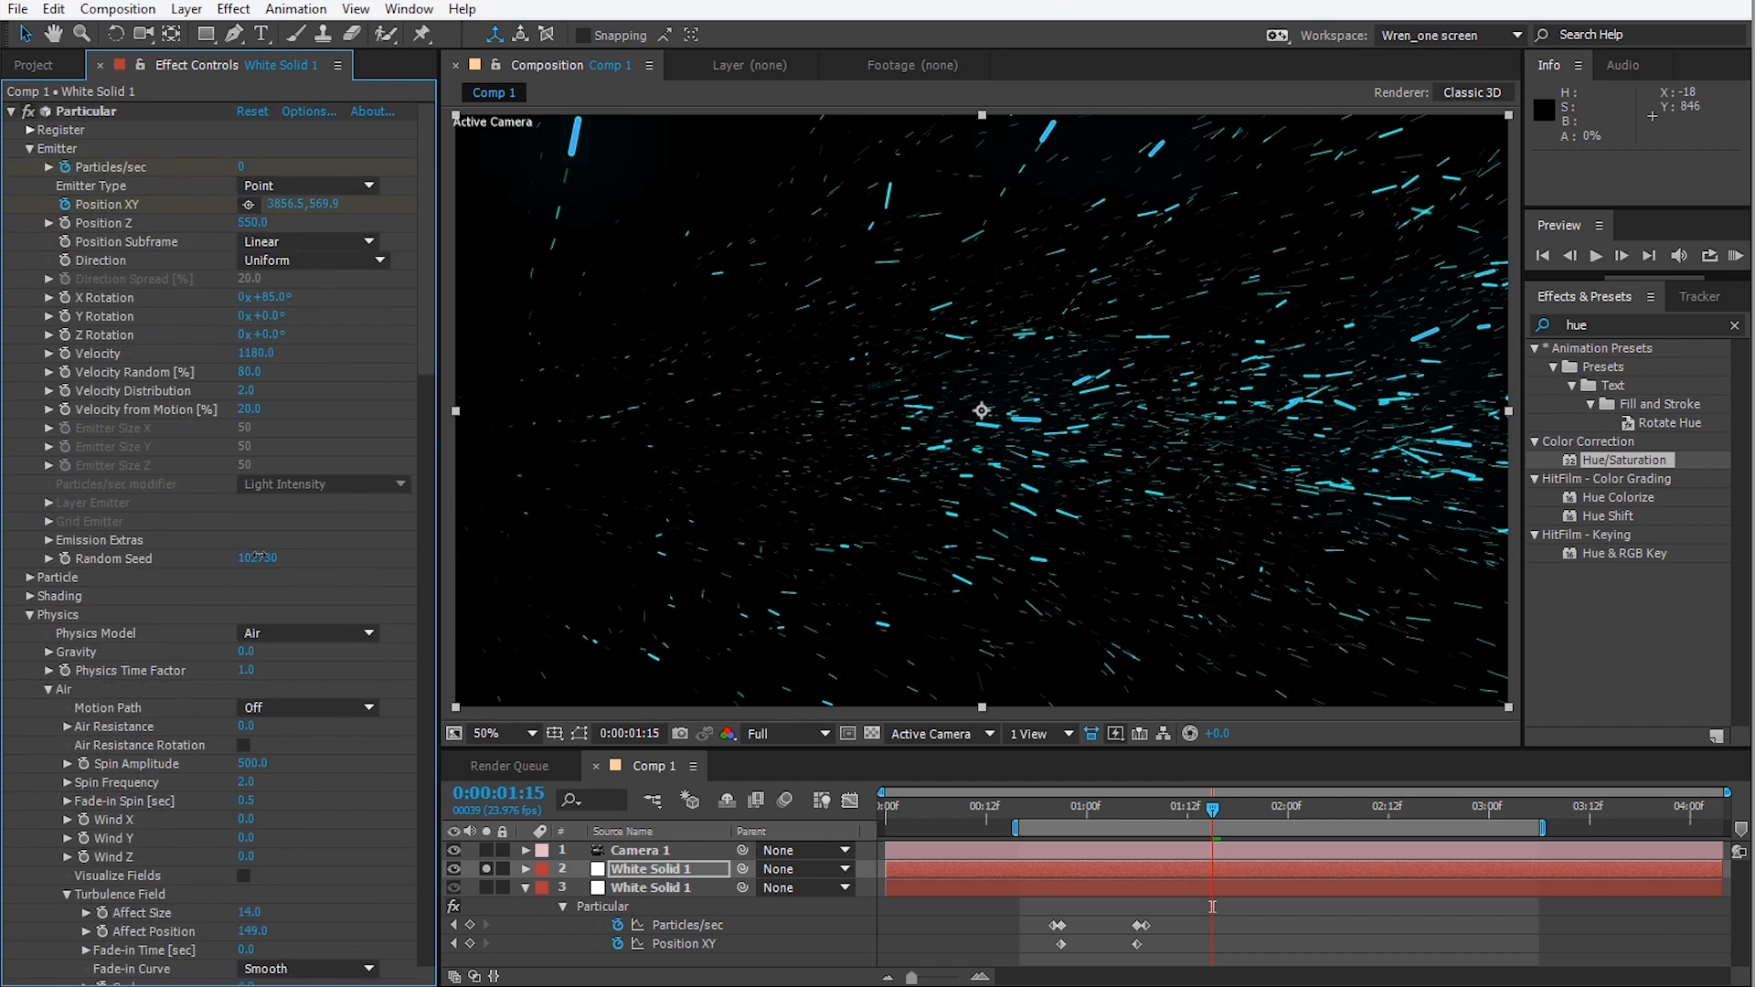
pyautogui.moveTo(259, 556); pyautogui.dragTo(274, 571)
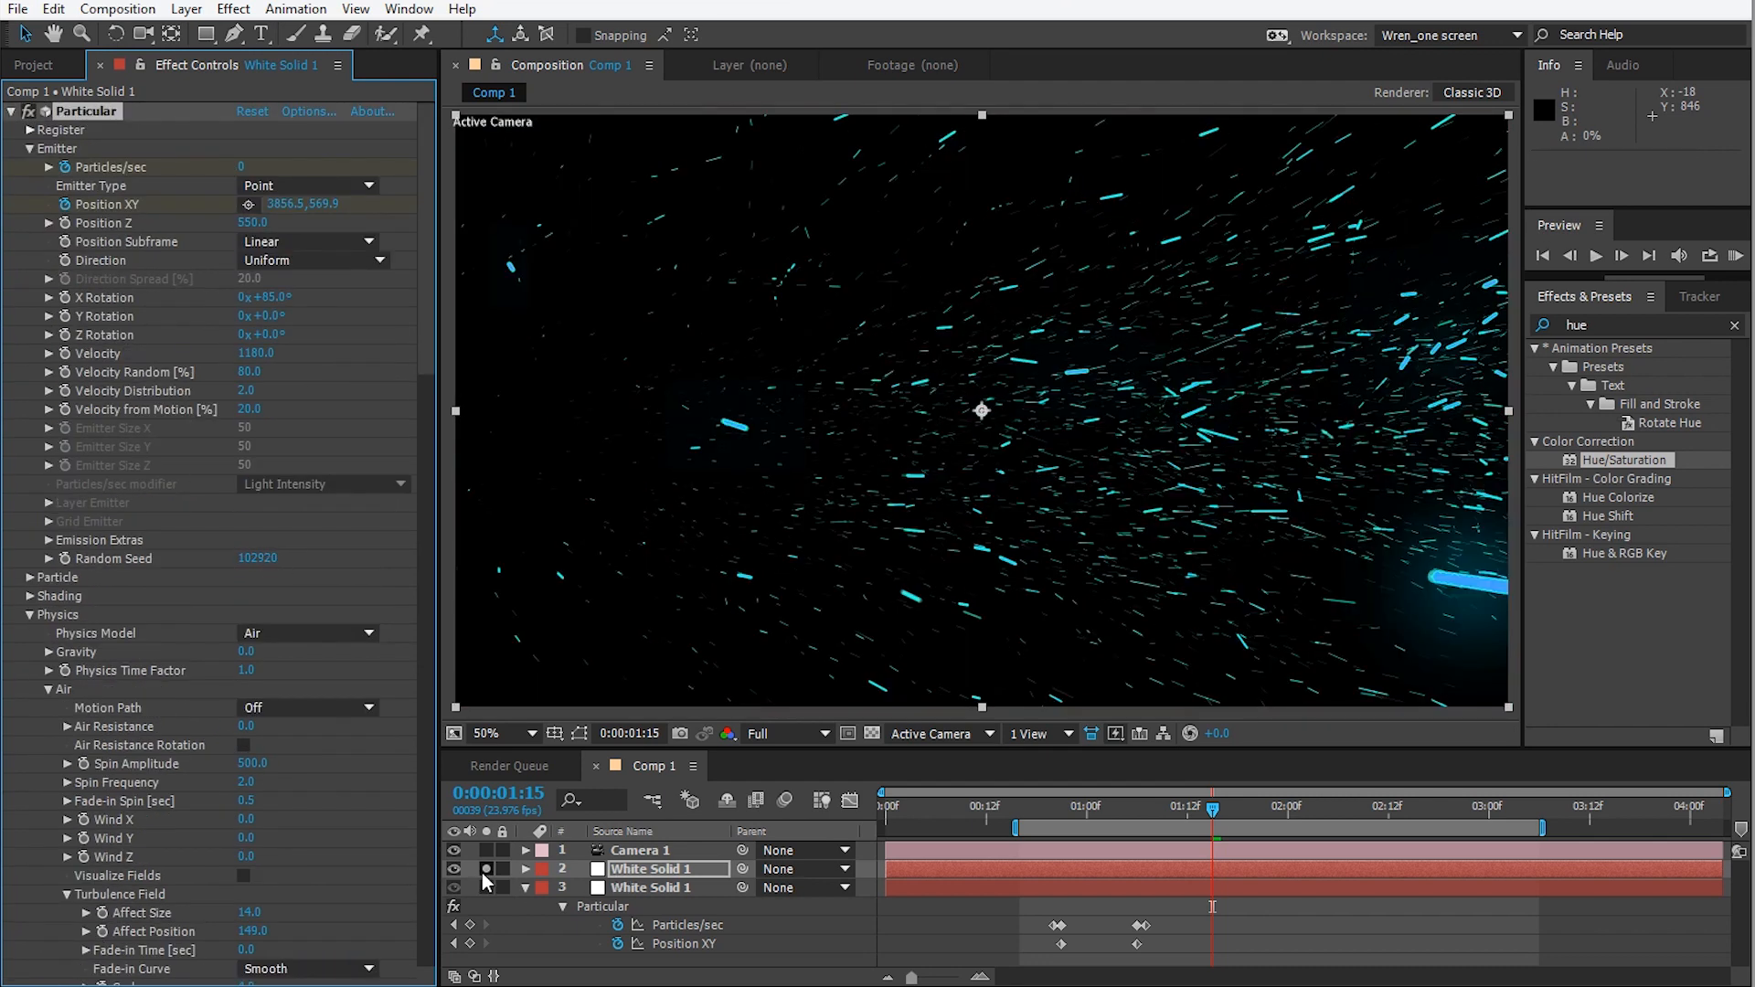
pyautogui.click(485, 872)
pyautogui.press('space')
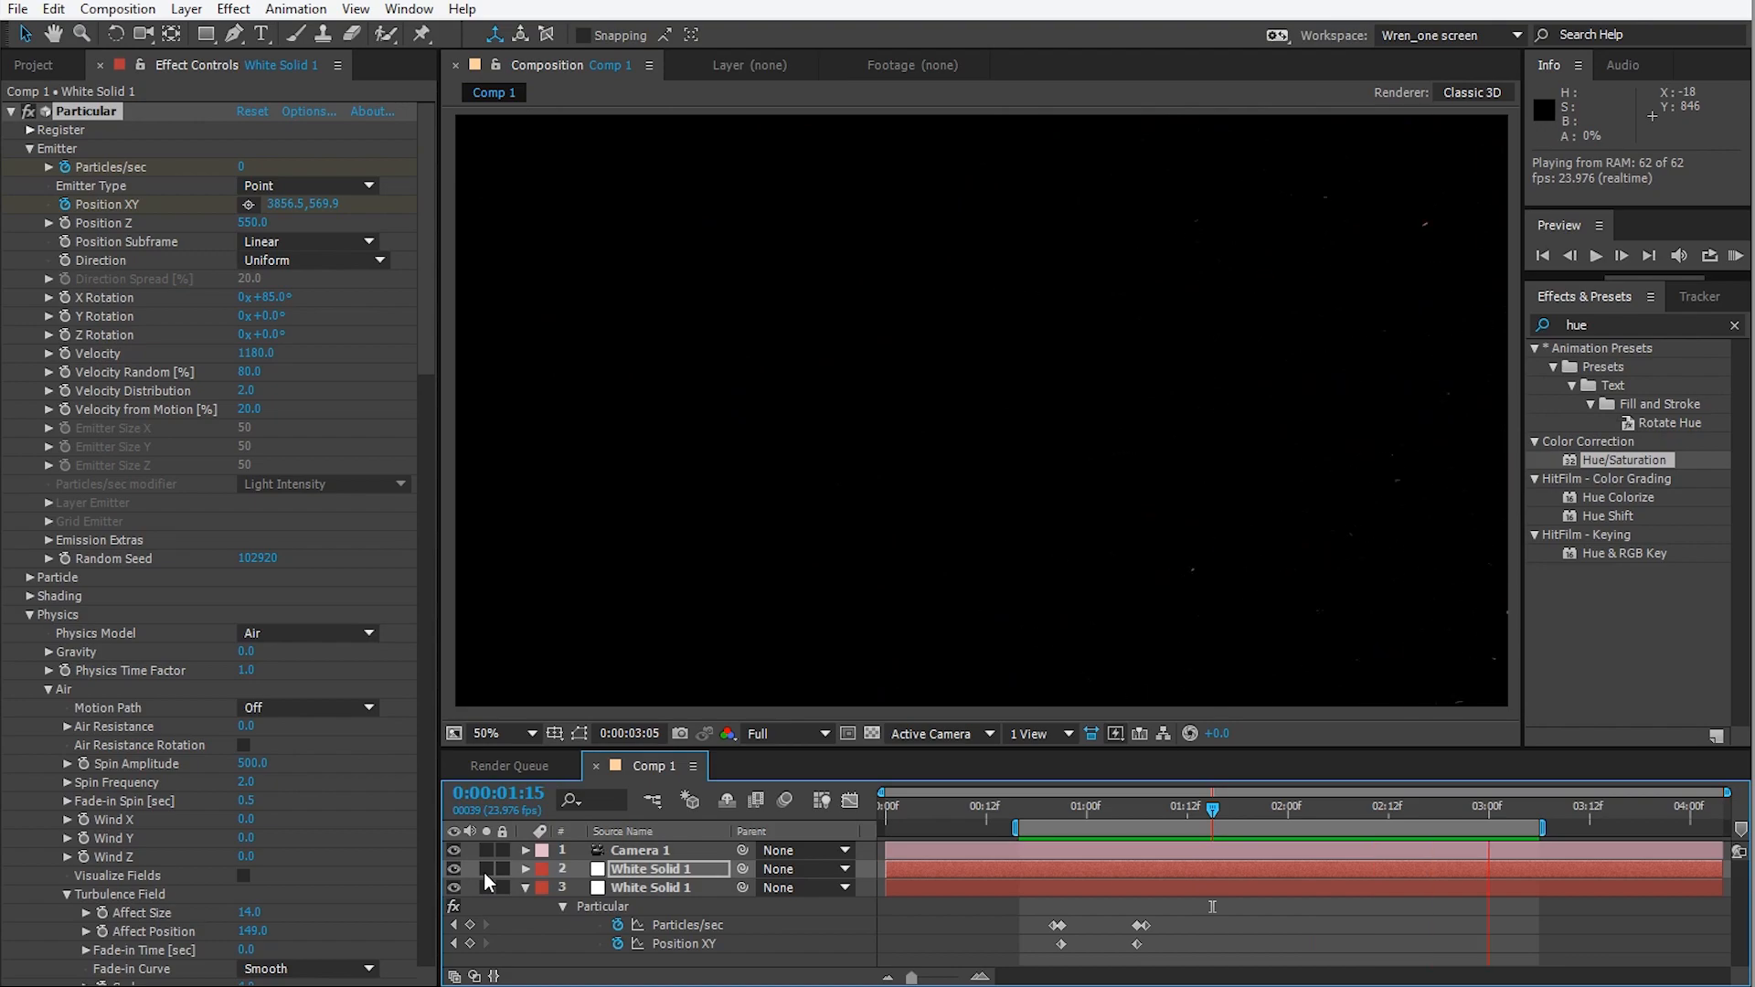
# At 0:00:01:05, set the copy's Hue/Saturation to Master Hue 182°, Master Saturation -50 and Master Lightness -48.
pyautogui.moveTo(1106, 806); pyautogui.dragTo(1129, 868)
pyautogui.scroll(-15, 311, 786)
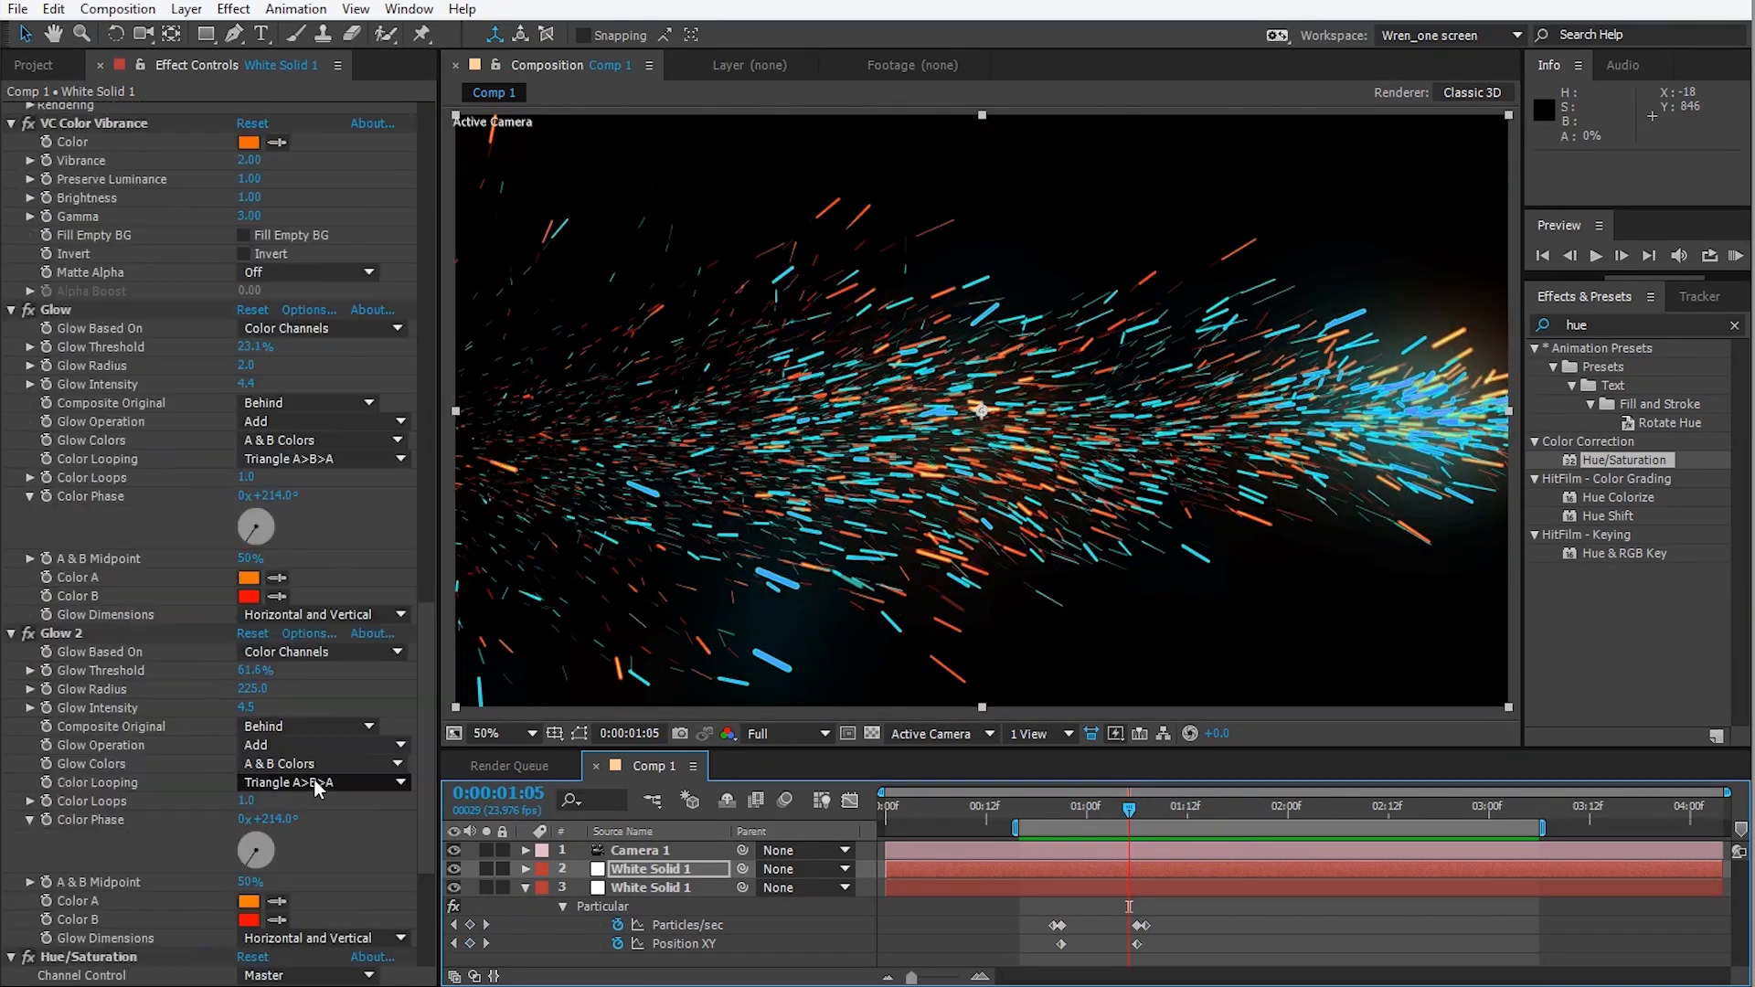
pyautogui.scroll(-5, 315, 788)
pyautogui.moveTo(279, 768); pyautogui.dragTo(307, 760)
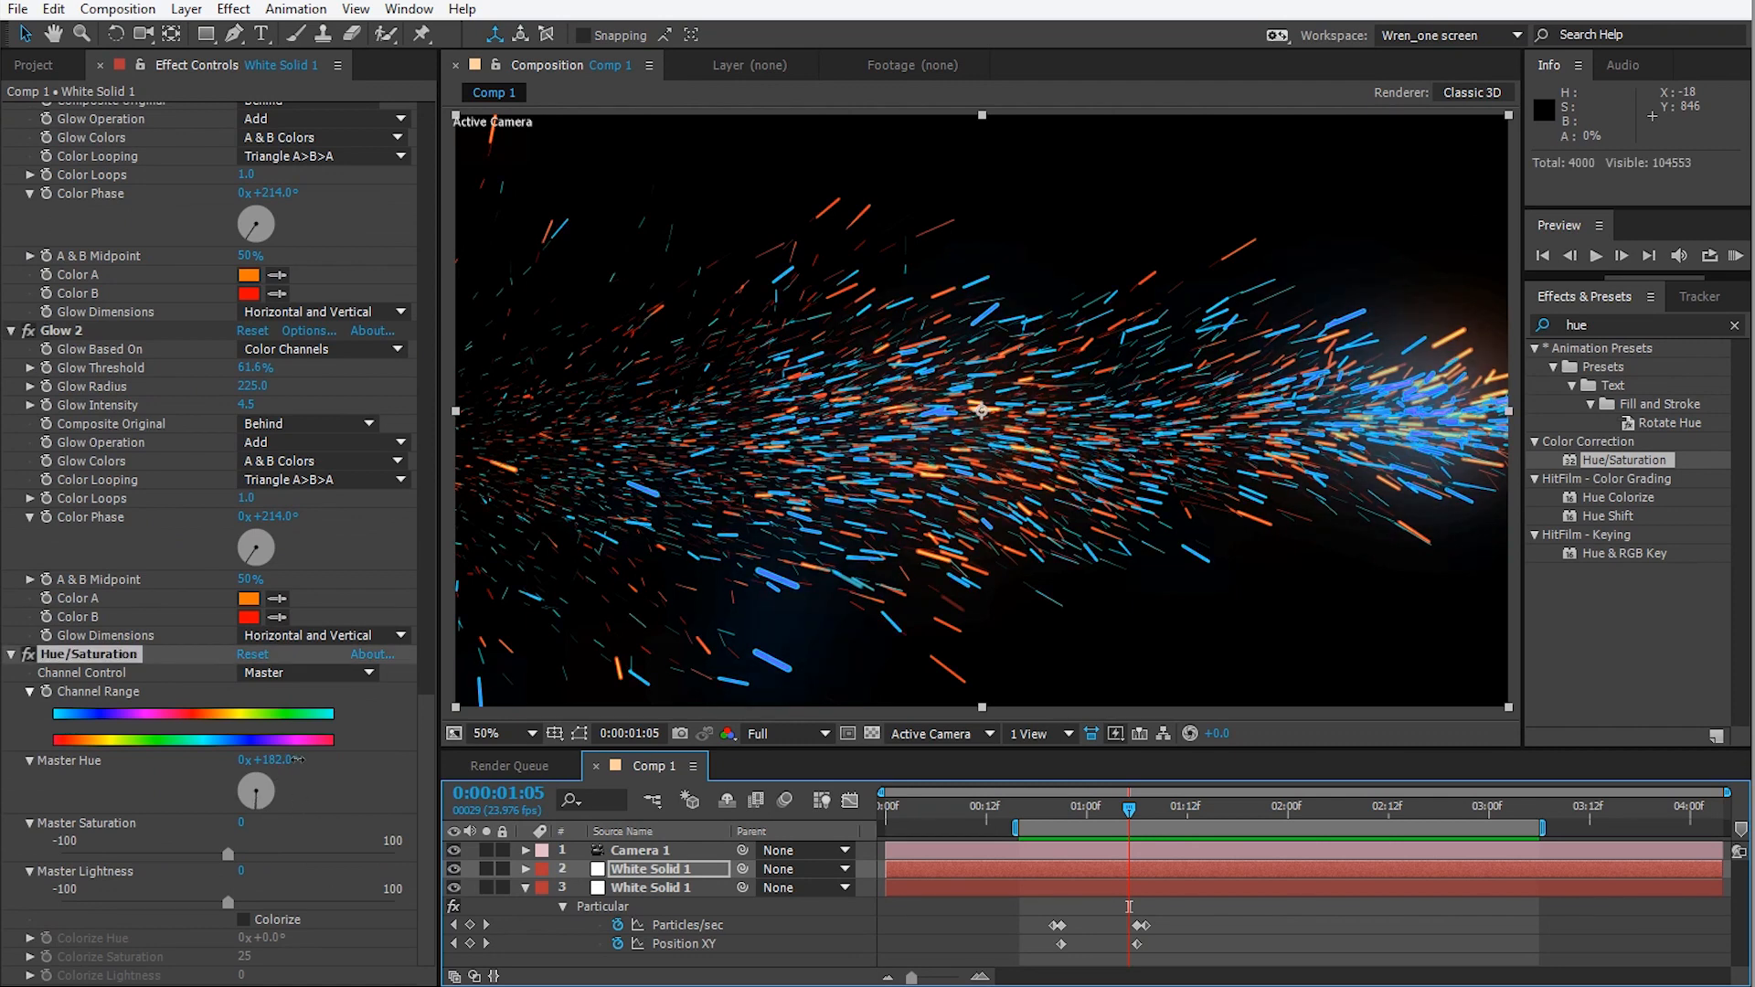
pyautogui.moveTo(227, 854); pyautogui.dragTo(91, 879)
pyautogui.moveTo(228, 903)
pyautogui.mouseDown()
pyautogui.moveTo(133, 903)
pyautogui.moveTo(208, 911)
pyautogui.mouseUp()
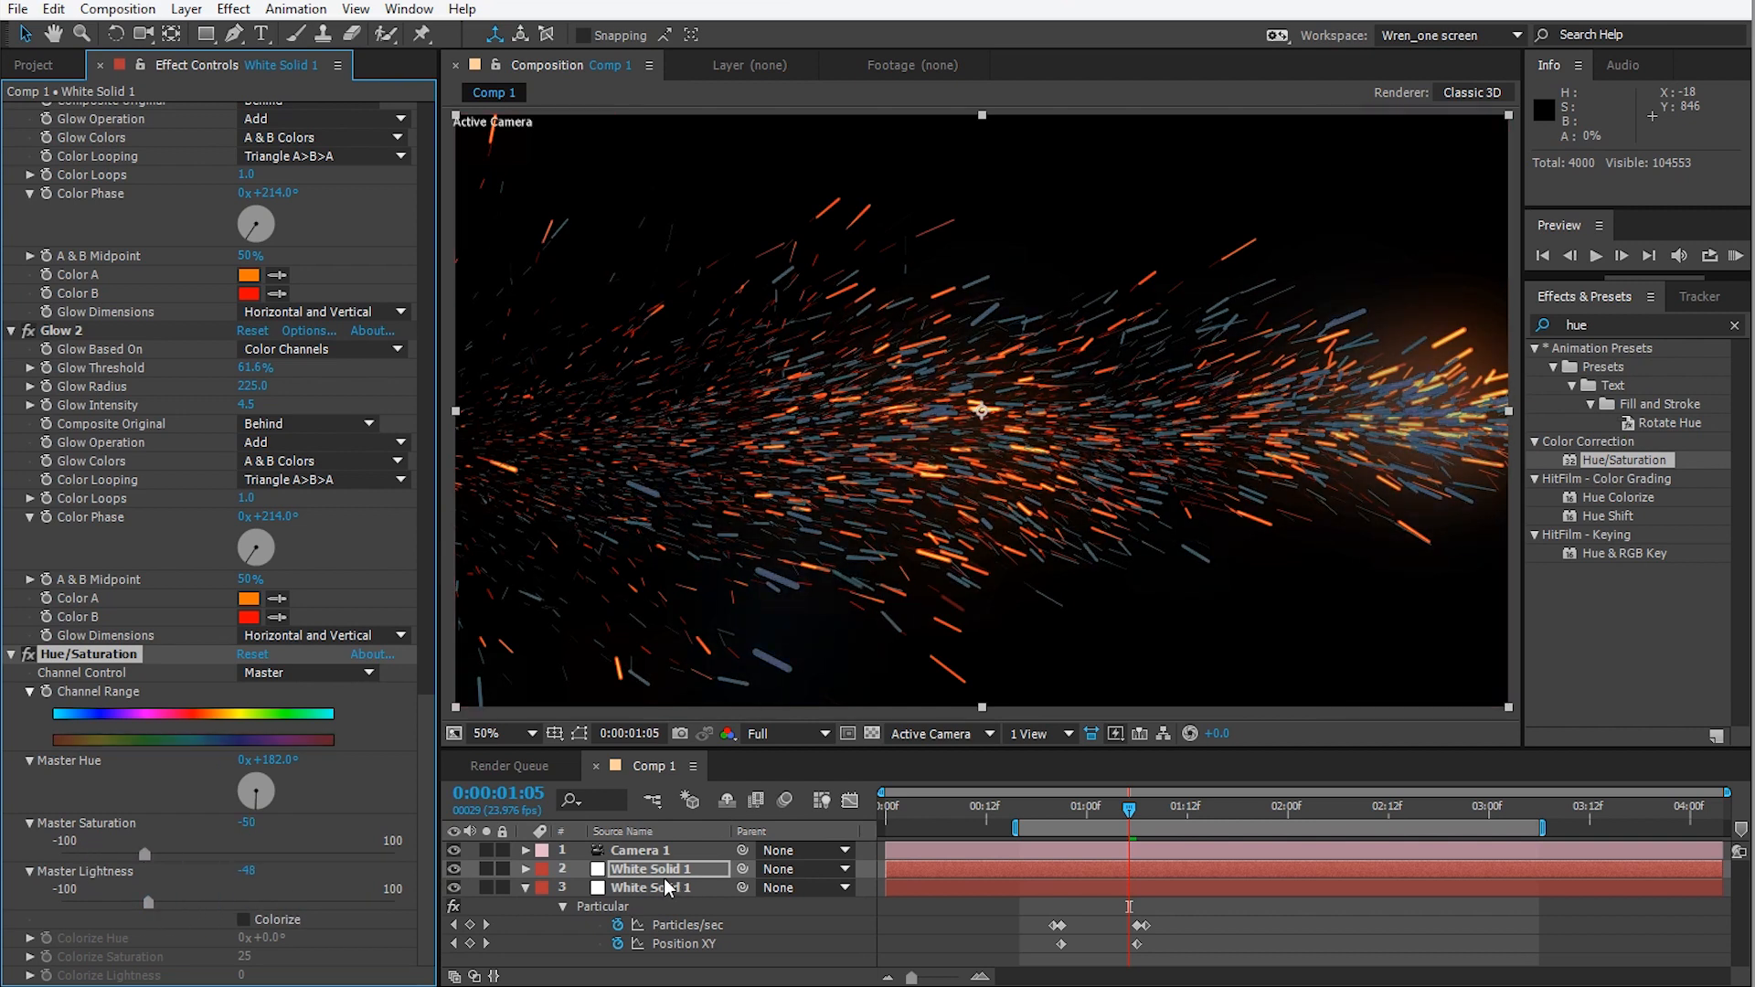
# Change the duplicate spark layer's blending mode and preview the mixed sparks in the enlarged composition view.
pyautogui.press('F4')
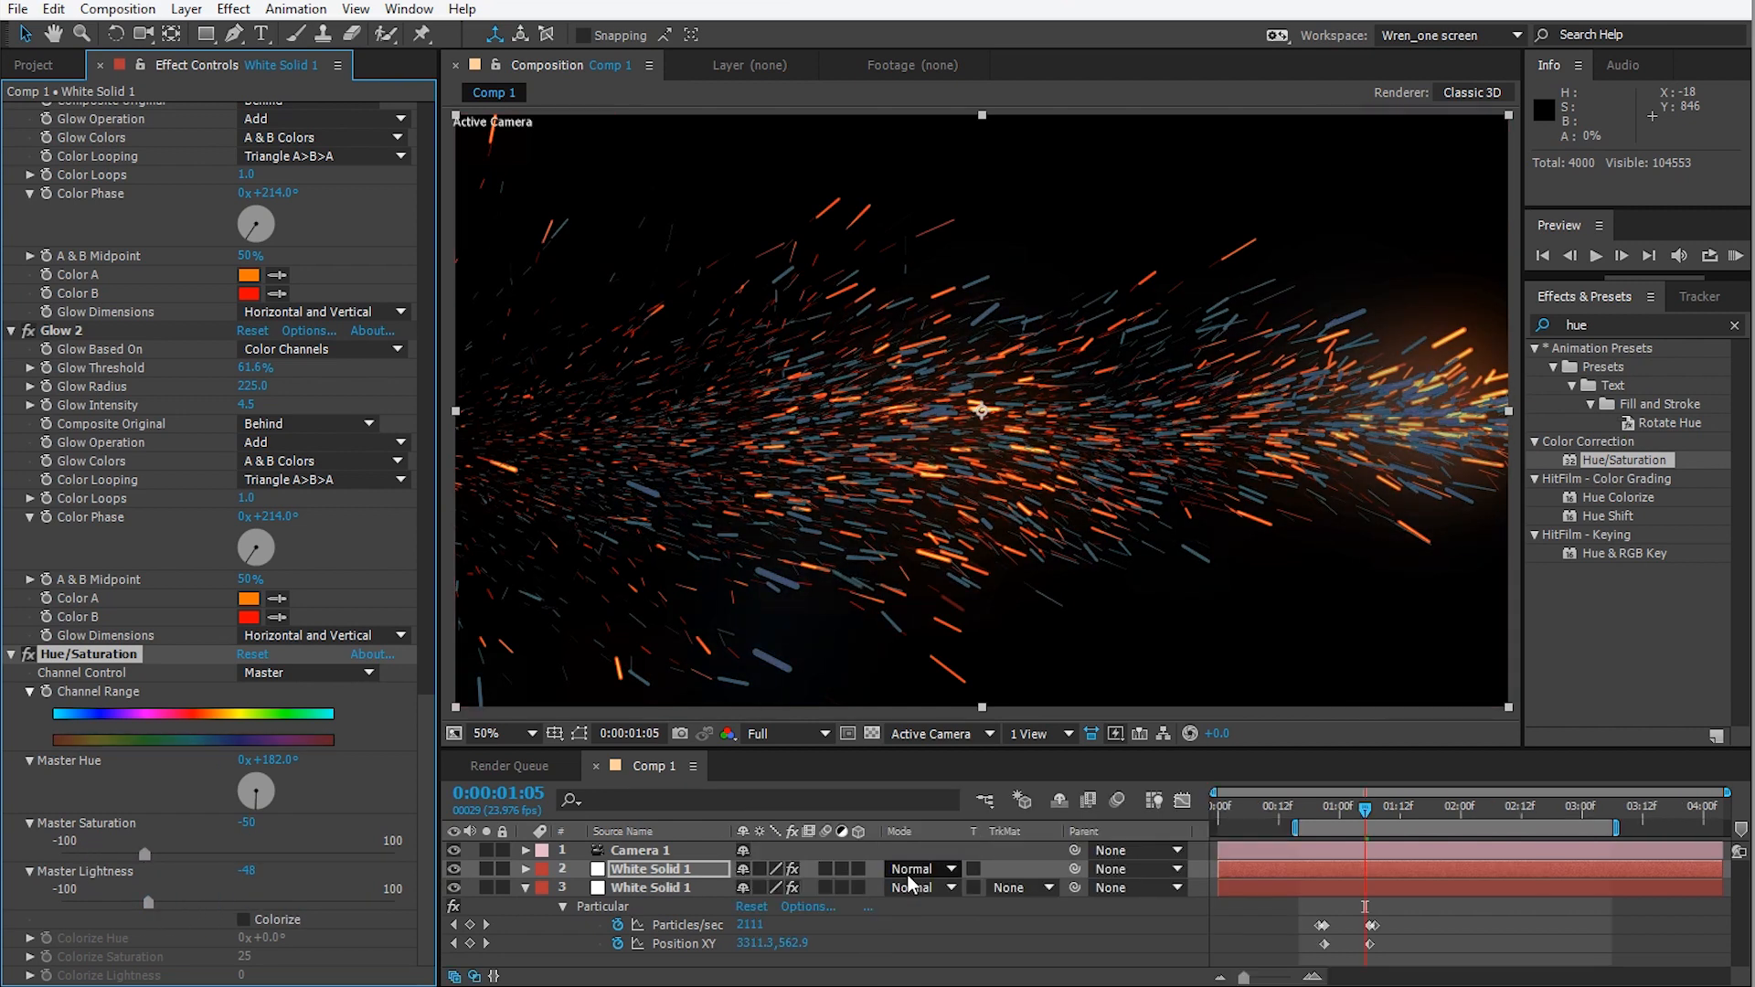
pyautogui.click(908, 874)
pyautogui.click(996, 151)
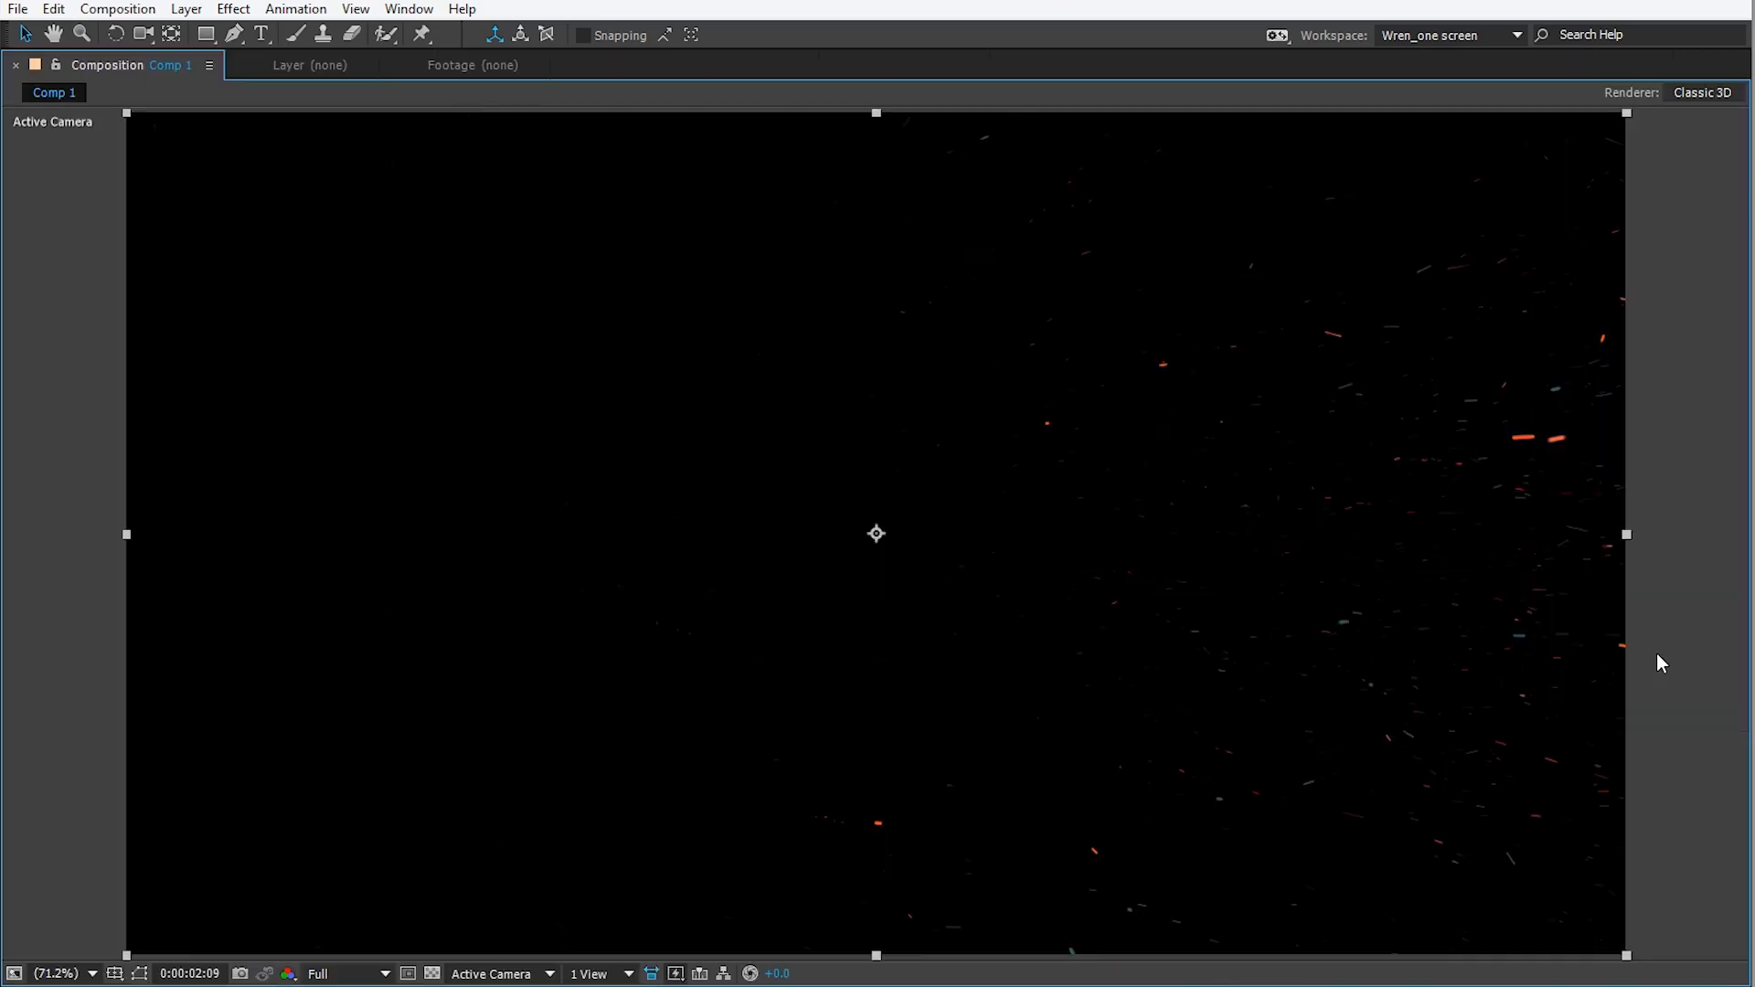
pyautogui.press('space')
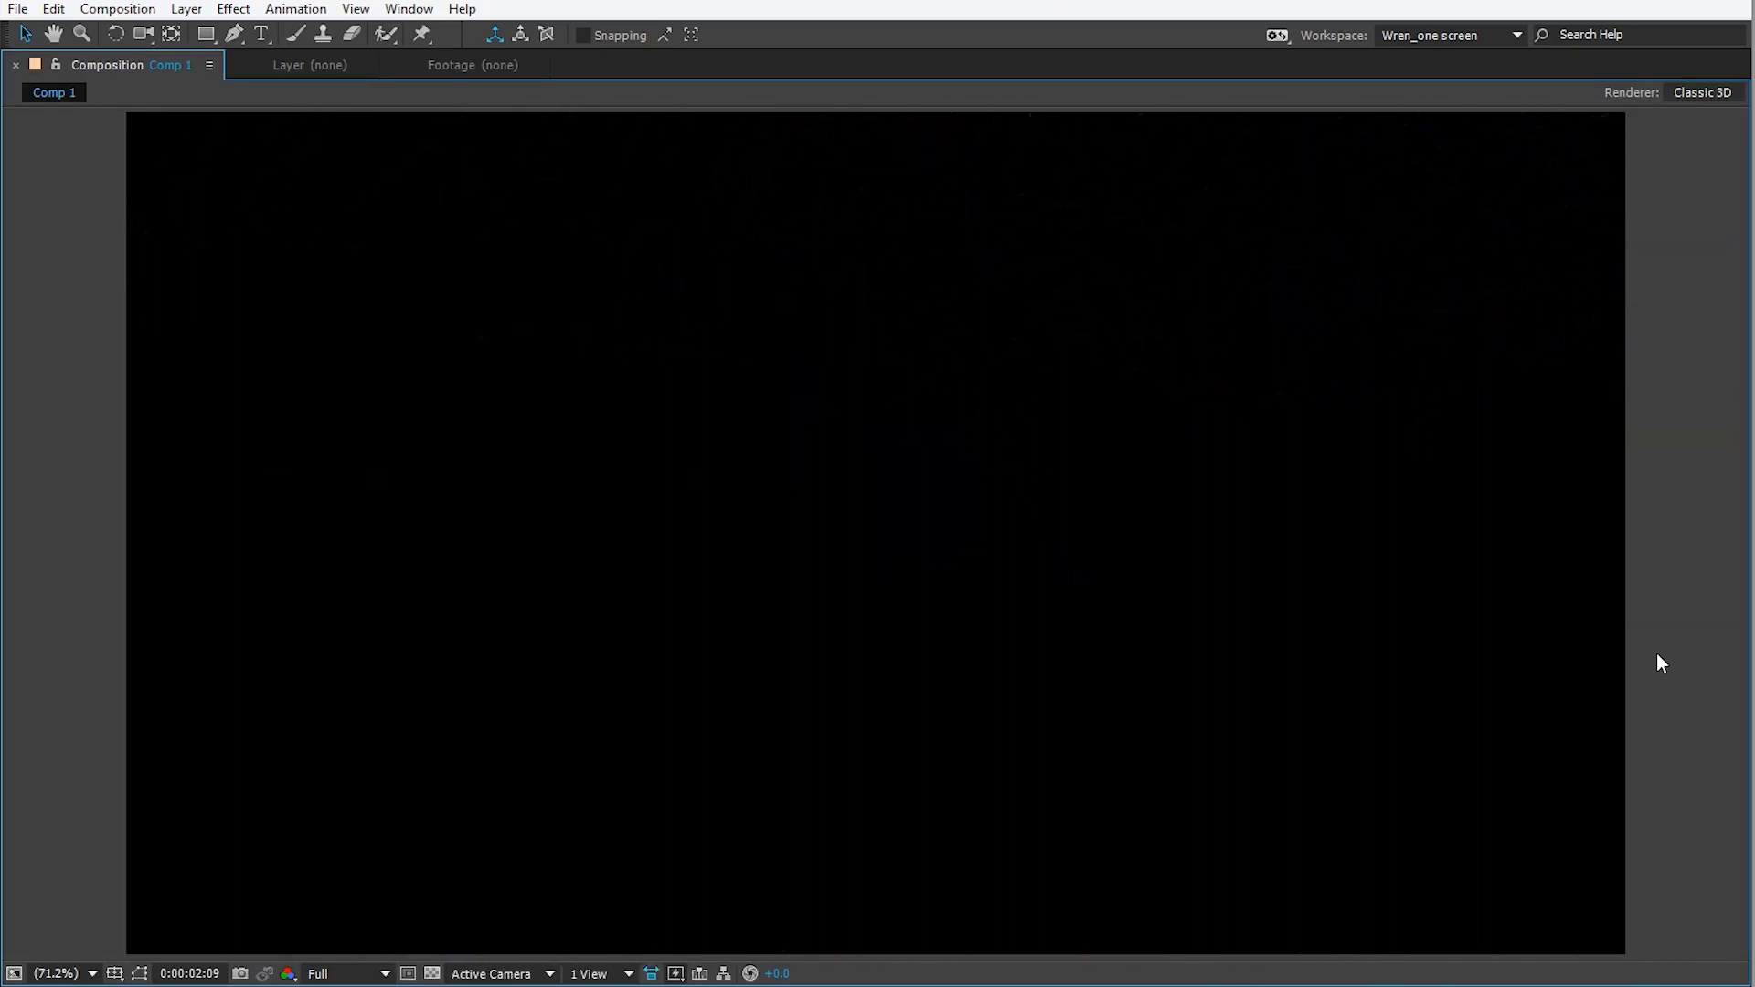